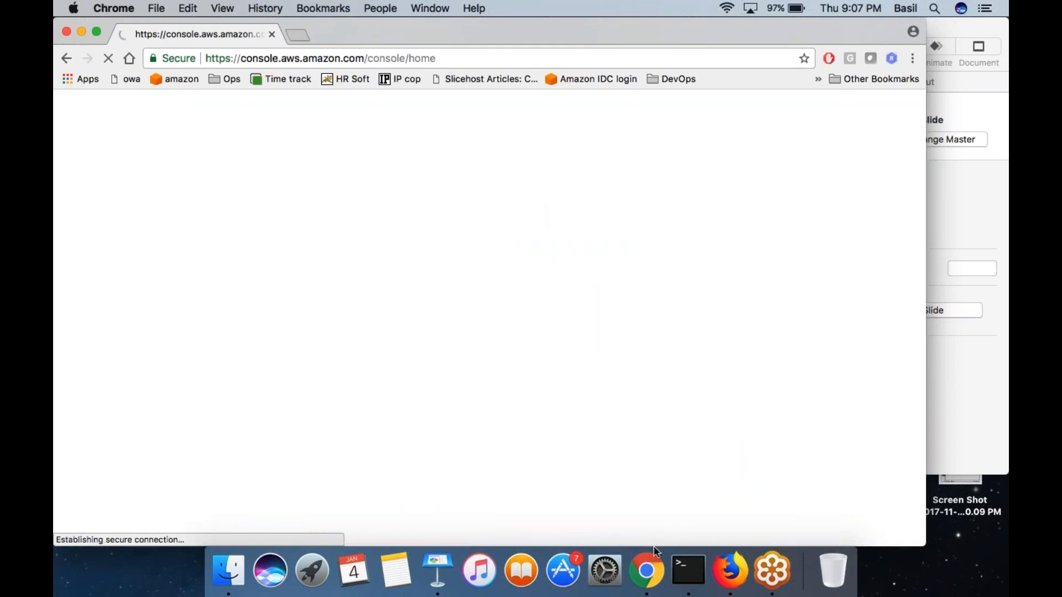
- Switch to Terminal and enlarge its window to about 164×47 as a blank drawing area
{"action": "left_click", "coordinate": [688, 570]}
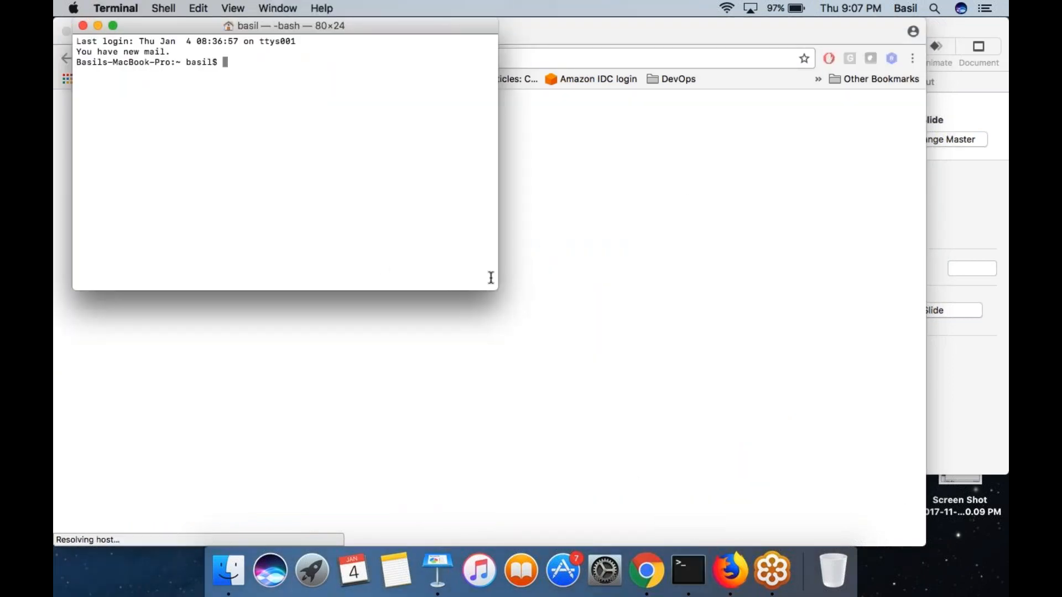
{"action": "left_click_drag", "start_coordinate": [495, 292], "coordinate": [937, 529]}
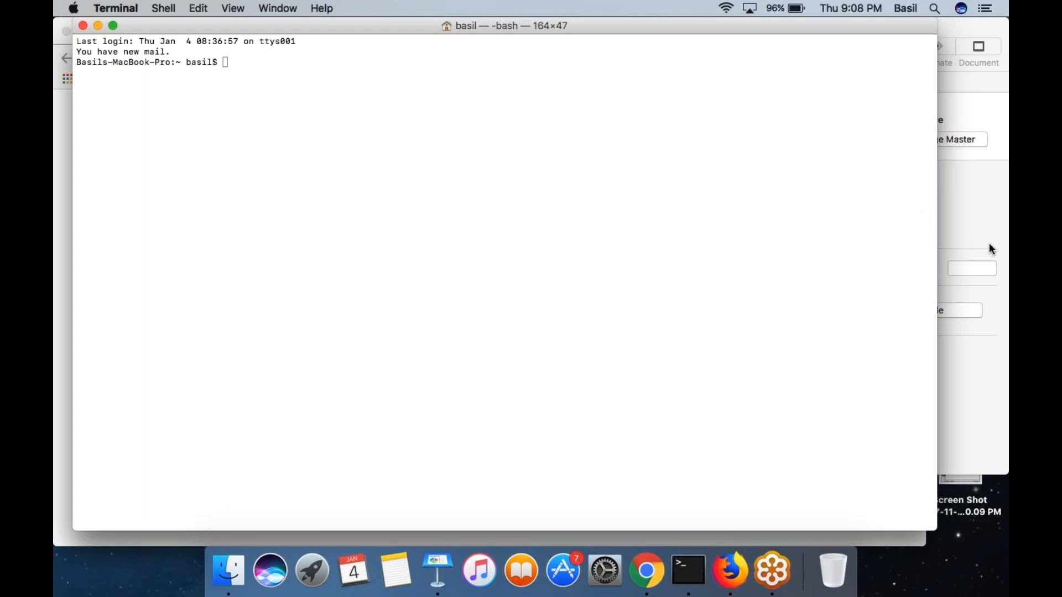
- Handwrite "ELB" in green across the upper middle of the blank Terminal window, and clear the annotation
{"action": "left_click_drag", "start_coordinate": [445, 66], "coordinate": [525, 199]}
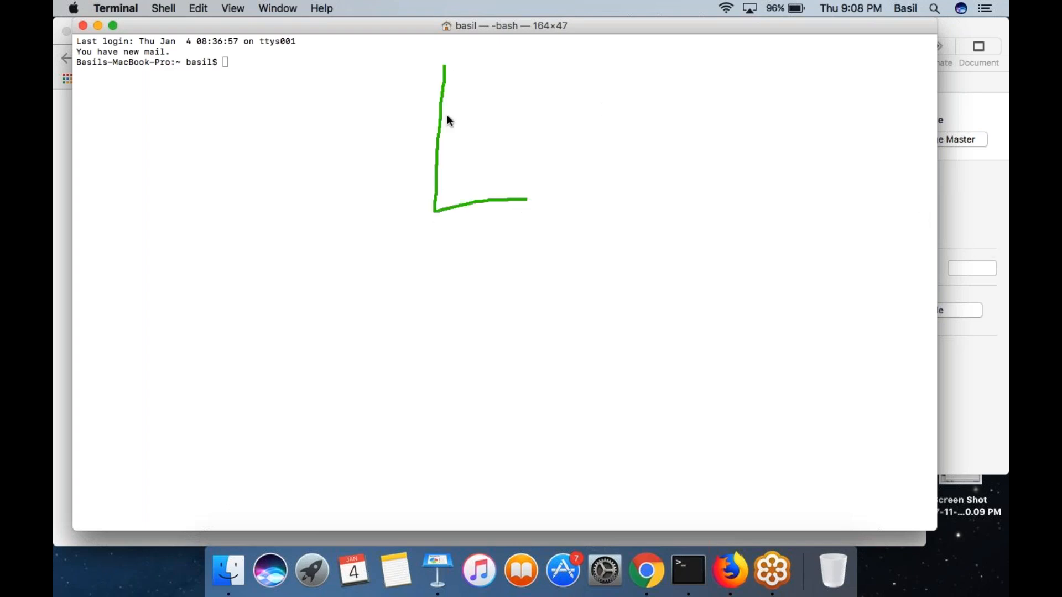
{"action": "mouse_move", "coordinate": [564, 52]}
{"action": "left_mouse_down"}
{"action": "mouse_move", "coordinate": [547, 159]}
{"action": "mouse_move", "coordinate": [595, 199]}
{"action": "left_mouse_up"}
{"action": "left_click_drag", "start_coordinate": [614, 145], "coordinate": [616, 201]}
{"action": "left_click_drag", "start_coordinate": [643, 51], "coordinate": [673, 145]}
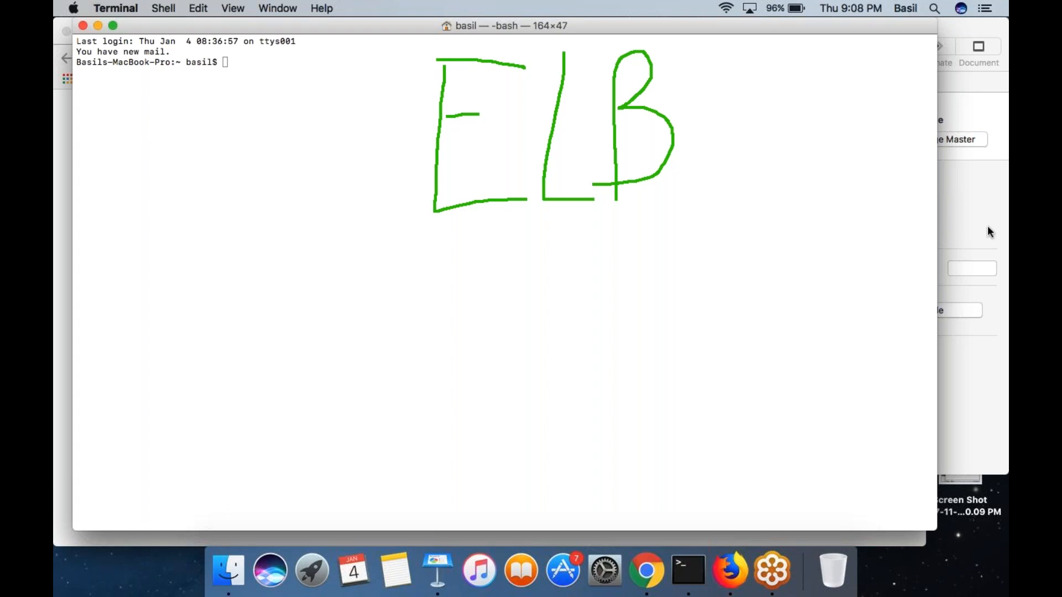
{"action": "left_click", "coordinate": [961, 316]}
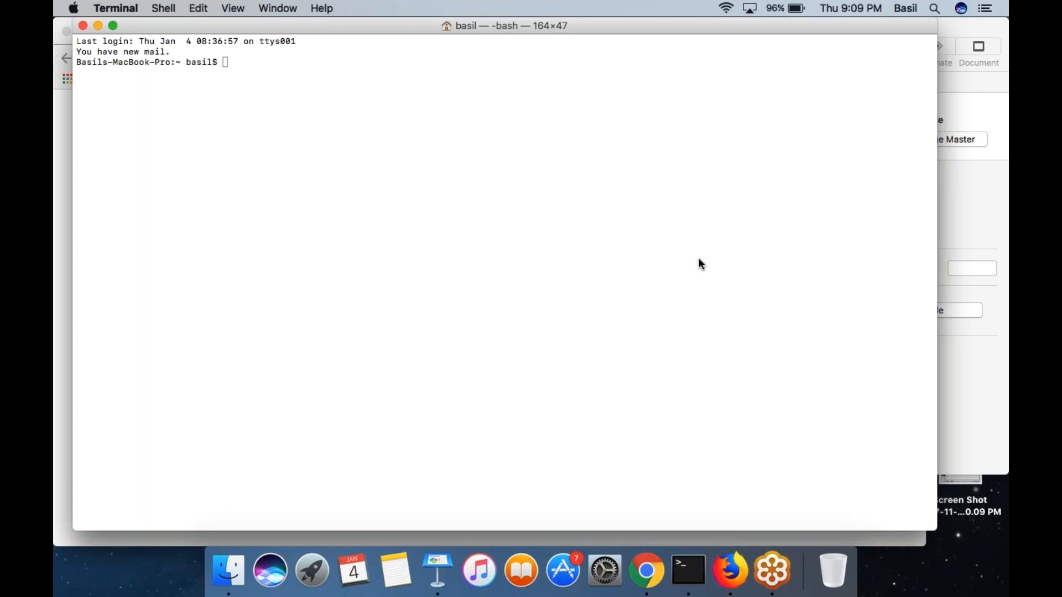
- Draw a server box in the upper right of the Terminal window with an incoming arrow above and the letter A inside
{"action": "left_click", "coordinate": [998, 242]}
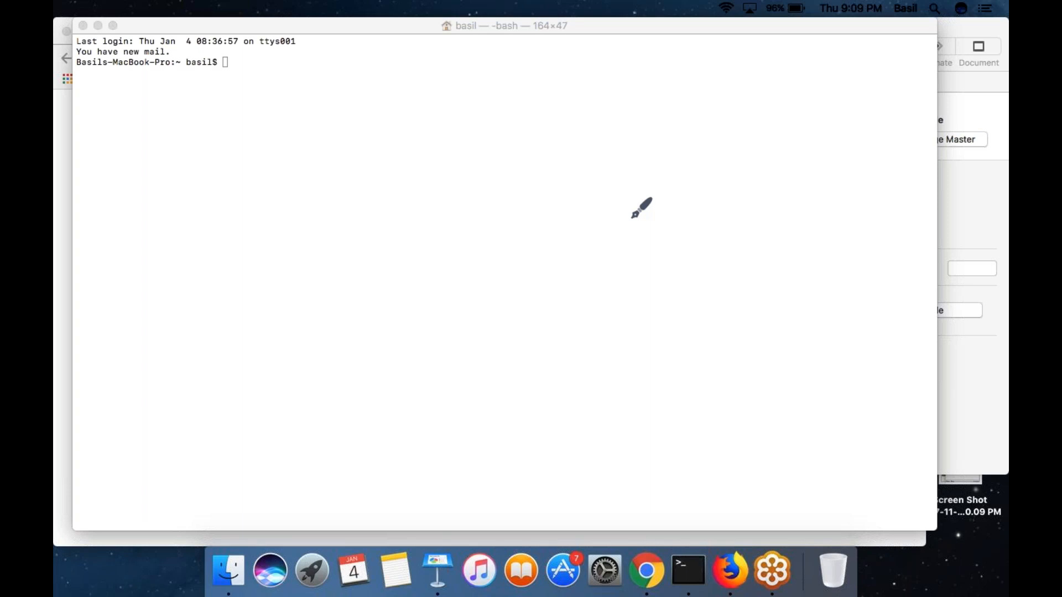
{"action": "mouse_move", "coordinate": [658, 115]}
{"action": "left_mouse_down"}
{"action": "mouse_move", "coordinate": [663, 249]}
{"action": "mouse_move", "coordinate": [760, 242]}
{"action": "left_mouse_up"}
{"action": "mouse_move", "coordinate": [761, 198]}
{"action": "left_mouse_down"}
{"action": "mouse_move", "coordinate": [732, 116]}
{"action": "mouse_move", "coordinate": [643, 125]}
{"action": "left_mouse_up"}
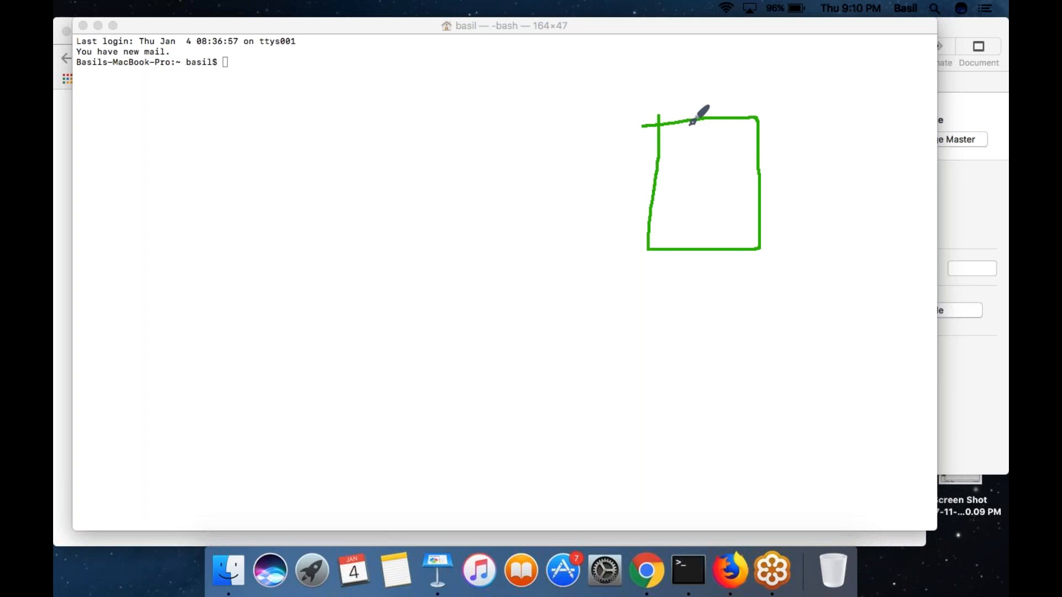
{"action": "left_click_drag", "start_coordinate": [698, 93], "coordinate": [755, 24]}
{"action": "mouse_move", "coordinate": [661, 228]}
{"action": "left_mouse_down"}
{"action": "mouse_move", "coordinate": [703, 199]}
{"action": "mouse_move", "coordinate": [661, 193]}
{"action": "mouse_move", "coordinate": [703, 168]}
{"action": "left_mouse_up"}
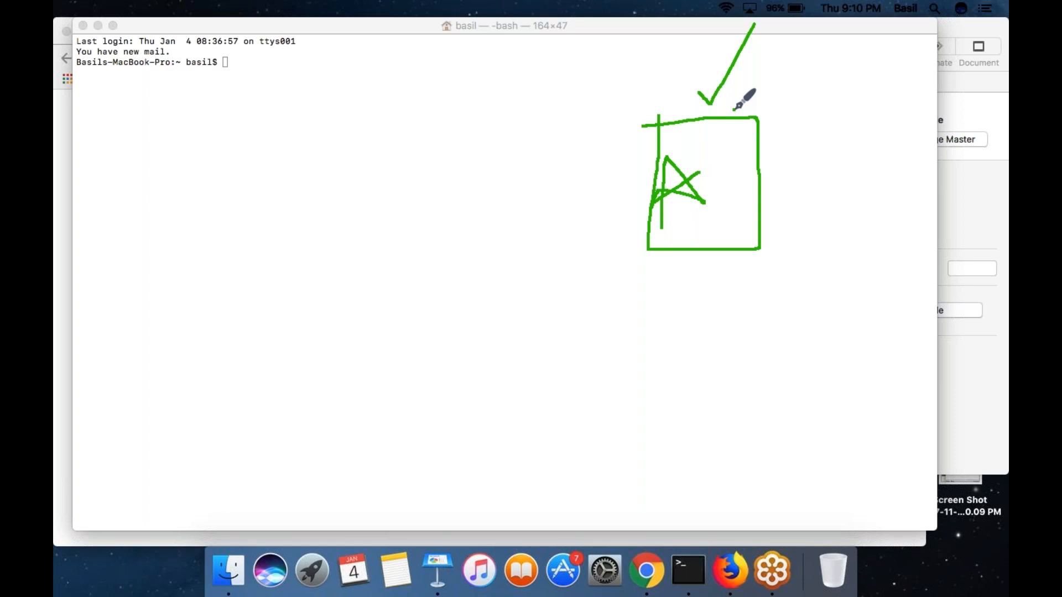
- Draw a second server box below the first, connect them with straight and curved arrows, and complete the circled lettering in the upper box
{"action": "mouse_move", "coordinate": [651, 305]}
{"action": "left_mouse_down"}
{"action": "mouse_move", "coordinate": [641, 443]}
{"action": "mouse_move", "coordinate": [774, 449]}
{"action": "mouse_move", "coordinate": [777, 319]}
{"action": "mouse_move", "coordinate": [620, 312]}
{"action": "left_mouse_up"}
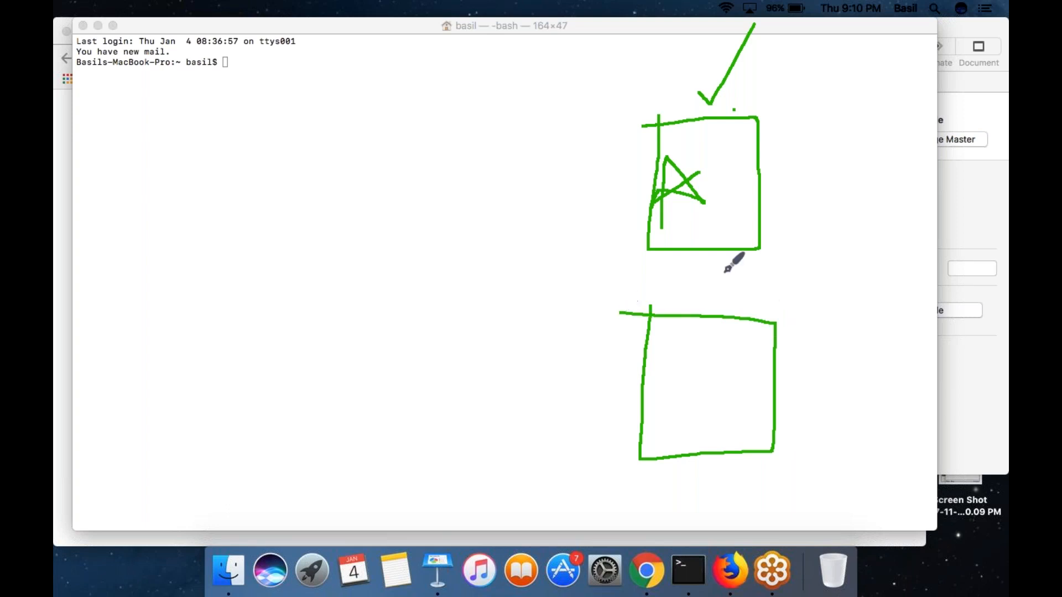
{"action": "mouse_move", "coordinate": [760, 157]}
{"action": "left_mouse_down"}
{"action": "mouse_move", "coordinate": [844, 181]}
{"action": "mouse_move", "coordinate": [773, 319]}
{"action": "mouse_move", "coordinate": [794, 347]}
{"action": "left_mouse_up"}
{"action": "mouse_move", "coordinate": [705, 169]}
{"action": "left_mouse_down"}
{"action": "mouse_move", "coordinate": [732, 174]}
{"action": "mouse_move", "coordinate": [730, 150]}
{"action": "mouse_move", "coordinate": [758, 138]}
{"action": "mouse_move", "coordinate": [752, 170]}
{"action": "mouse_move", "coordinate": [694, 247]}
{"action": "mouse_move", "coordinate": [700, 159]}
{"action": "left_mouse_up"}
{"action": "mouse_move", "coordinate": [715, 264]}
{"action": "left_mouse_down"}
{"action": "mouse_move", "coordinate": [716, 317]}
{"action": "mouse_move", "coordinate": [692, 300]}
{"action": "mouse_move", "coordinate": [739, 292]}
{"action": "left_mouse_up"}
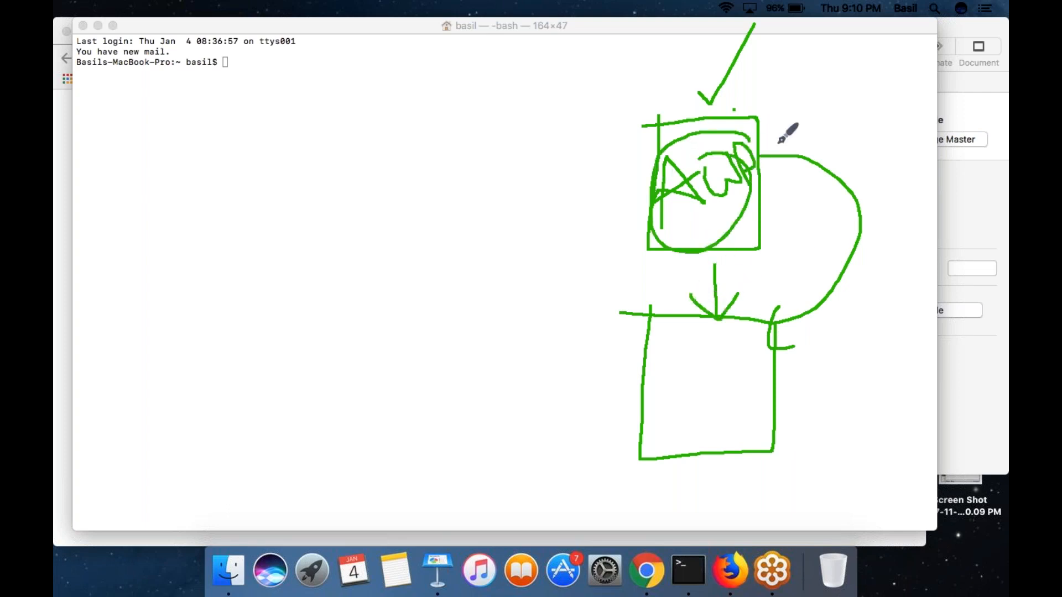
- Add a third box linked to the upper server, with arrows leading to the second box and a new small box beneath it
{"action": "left_click_drag", "start_coordinate": [759, 139], "coordinate": [894, 221]}
{"action": "mouse_move", "coordinate": [920, 224]}
{"action": "left_mouse_down"}
{"action": "mouse_move", "coordinate": [866, 254]}
{"action": "mouse_move", "coordinate": [935, 244]}
{"action": "mouse_move", "coordinate": [927, 229]}
{"action": "left_mouse_up"}
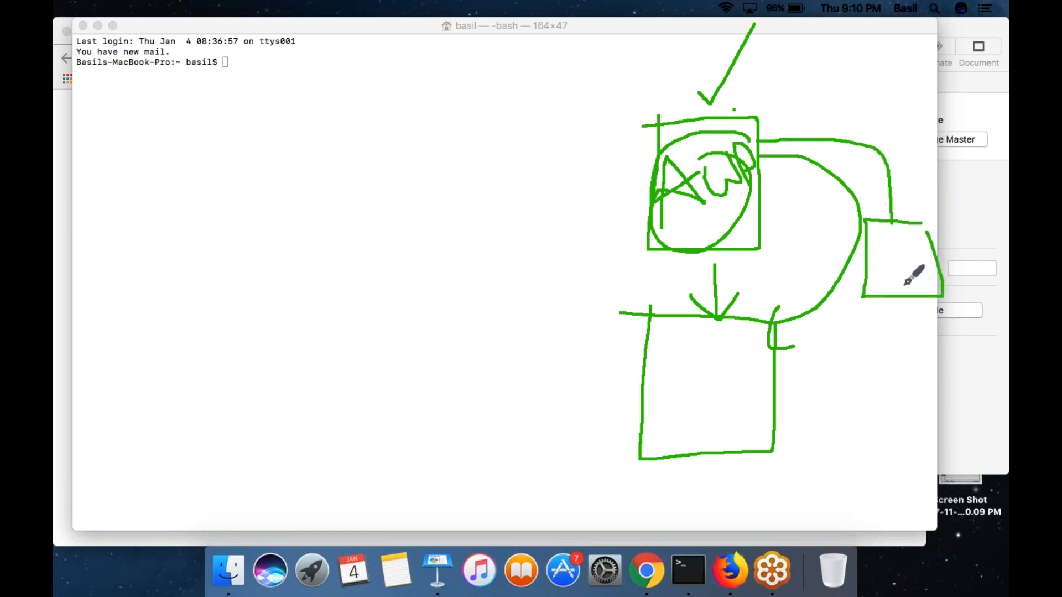
{"action": "mouse_move", "coordinate": [901, 303]}
{"action": "left_mouse_down"}
{"action": "mouse_move", "coordinate": [902, 381]}
{"action": "mouse_move", "coordinate": [777, 378]}
{"action": "mouse_move", "coordinate": [784, 402]}
{"action": "left_mouse_up"}
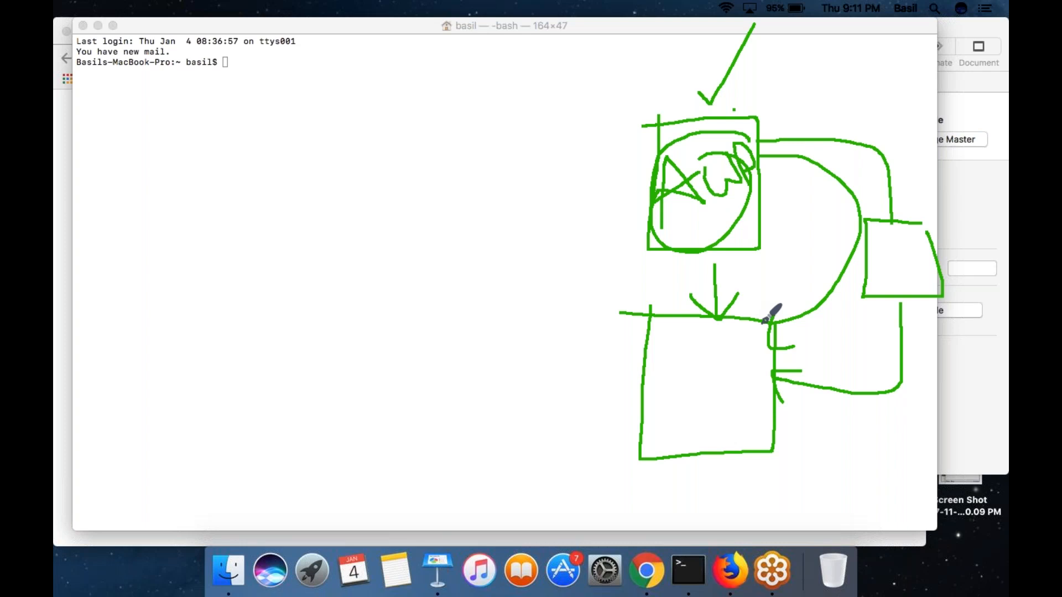
{"action": "mouse_move", "coordinate": [910, 303]}
{"action": "left_mouse_down"}
{"action": "mouse_move", "coordinate": [930, 470]}
{"action": "mouse_move", "coordinate": [830, 506]}
{"action": "mouse_move", "coordinate": [813, 499]}
{"action": "mouse_move", "coordinate": [817, 521]}
{"action": "left_mouse_up"}
{"action": "left_click", "coordinate": [667, 479]}
{"action": "mouse_move", "coordinate": [668, 510]}
{"action": "left_mouse_down"}
{"action": "mouse_move", "coordinate": [782, 517]}
{"action": "mouse_move", "coordinate": [692, 473]}
{"action": "mouse_move", "coordinate": [668, 479]}
{"action": "left_mouse_up"}
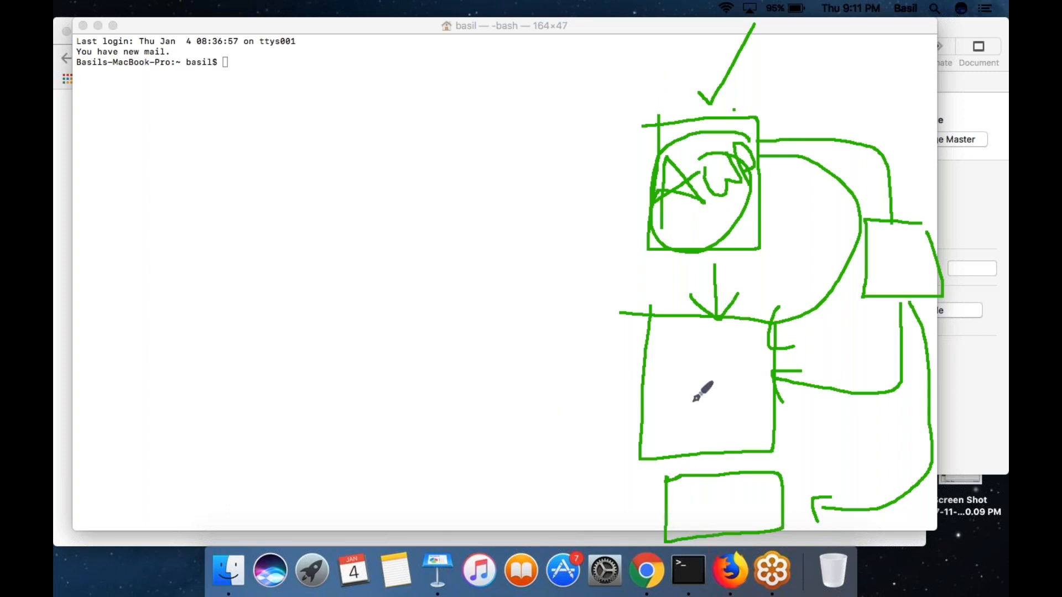
- Handwrite "6000" in the upper left and draw three arrows from it to the upper, middle and lower server boxes
{"action": "left_click_drag", "start_coordinate": [166, 126], "coordinate": [149, 172]}
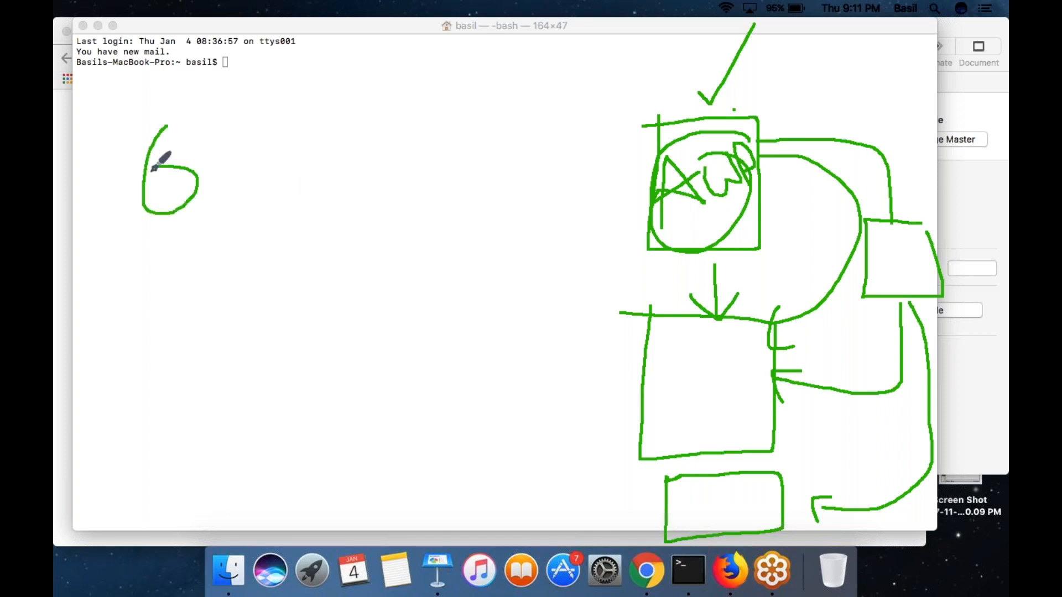
{"action": "mouse_move", "coordinate": [198, 137]}
{"action": "left_mouse_down"}
{"action": "mouse_move", "coordinate": [203, 145]}
{"action": "mouse_move", "coordinate": [250, 116]}
{"action": "mouse_move", "coordinate": [256, 126]}
{"action": "left_mouse_up"}
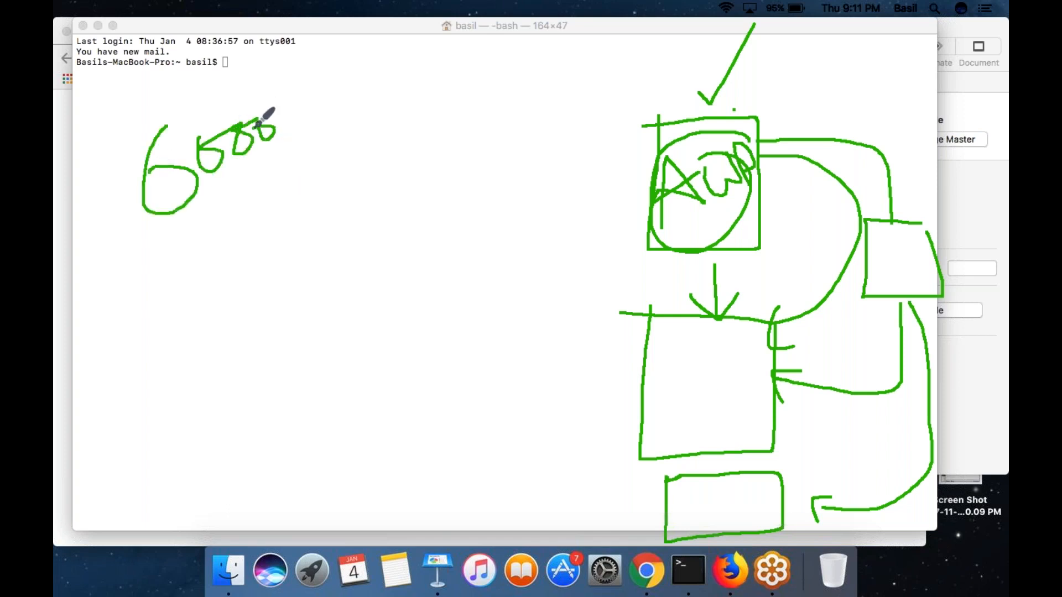
{"action": "mouse_move", "coordinate": [256, 160]}
{"action": "left_mouse_down"}
{"action": "mouse_move", "coordinate": [646, 187]}
{"action": "mouse_move", "coordinate": [607, 223]}
{"action": "left_mouse_up"}
{"action": "left_click", "coordinate": [623, 169]}
{"action": "mouse_move", "coordinate": [230, 184]}
{"action": "left_mouse_down"}
{"action": "mouse_move", "coordinate": [654, 420]}
{"action": "mouse_move", "coordinate": [592, 419]}
{"action": "left_mouse_up"}
{"action": "left_click_drag", "start_coordinate": [652, 420], "coordinate": [624, 363]}
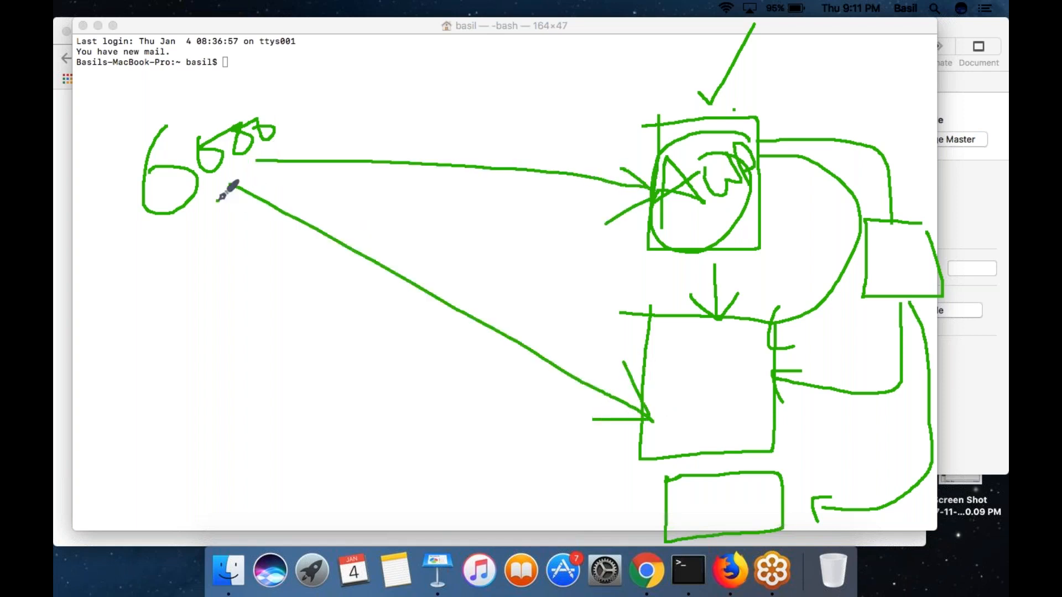
{"action": "left_click_drag", "start_coordinate": [218, 200], "coordinate": [492, 428]}
{"action": "mouse_move", "coordinate": [542, 456]}
{"action": "left_mouse_down"}
{"action": "mouse_move", "coordinate": [653, 522]}
{"action": "mouse_move", "coordinate": [619, 519]}
{"action": "mouse_move", "coordinate": [640, 484]}
{"action": "left_mouse_up"}
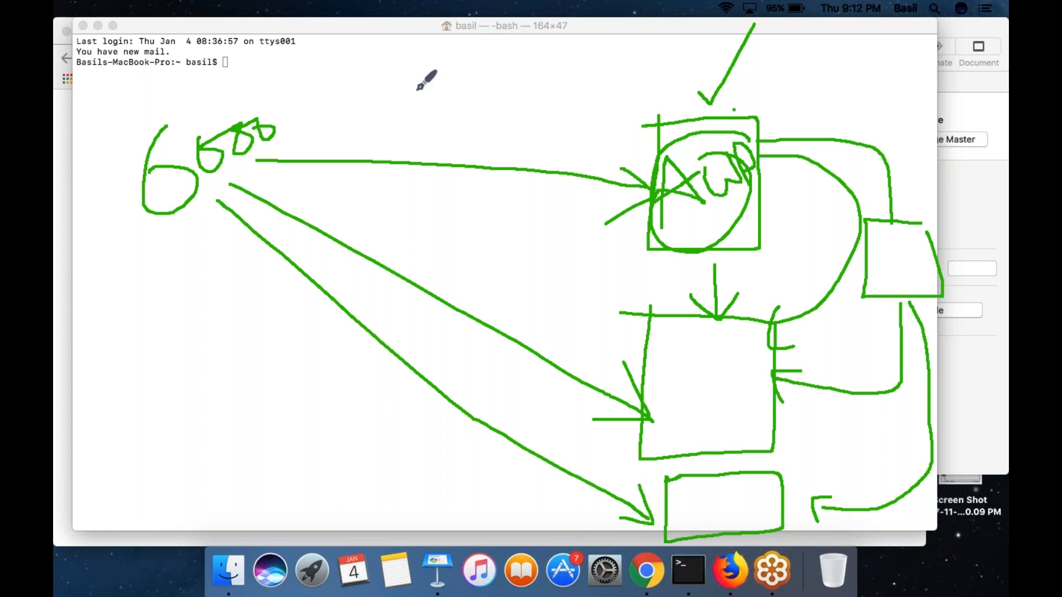
- Draw a tall box across the three arrows, label it "ELB" inside and write "proxy" above it
{"action": "mouse_move", "coordinate": [375, 79]}
{"action": "left_mouse_down"}
{"action": "mouse_move", "coordinate": [344, 534]}
{"action": "mouse_move", "coordinate": [484, 464]}
{"action": "mouse_move", "coordinate": [502, 89]}
{"action": "mouse_move", "coordinate": [377, 75]}
{"action": "left_mouse_up"}
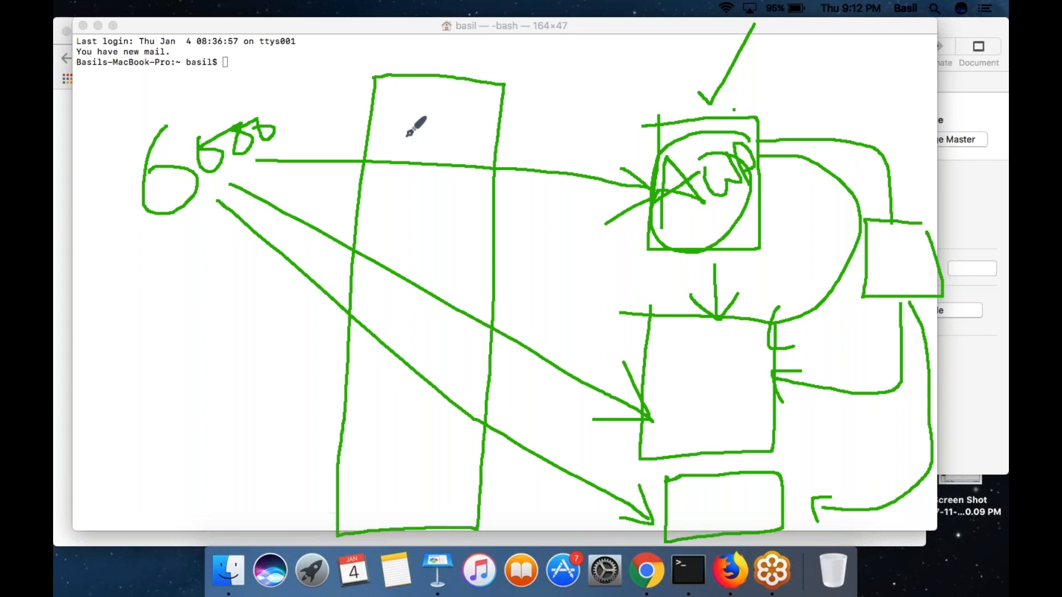
{"action": "mouse_move", "coordinate": [438, 66]}
{"action": "left_mouse_down"}
{"action": "mouse_move", "coordinate": [433, 36]}
{"action": "mouse_move", "coordinate": [443, 46]}
{"action": "mouse_move", "coordinate": [511, 11]}
{"action": "mouse_move", "coordinate": [530, 44]}
{"action": "left_mouse_up"}
{"action": "mouse_move", "coordinate": [427, 109]}
{"action": "left_mouse_down"}
{"action": "mouse_move", "coordinate": [391, 163]}
{"action": "mouse_move", "coordinate": [435, 160]}
{"action": "mouse_move", "coordinate": [418, 135]}
{"action": "mouse_move", "coordinate": [466, 142]}
{"action": "mouse_move", "coordinate": [473, 131]}
{"action": "mouse_move", "coordinate": [483, 155]}
{"action": "mouse_move", "coordinate": [464, 150]}
{"action": "left_mouse_up"}
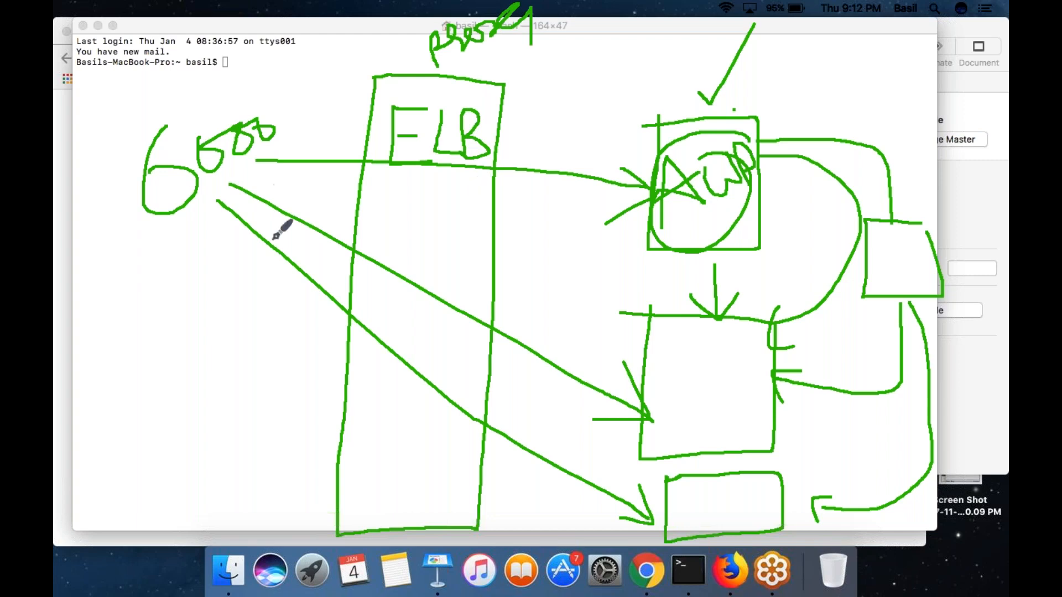
- Draw a request arrow into the ELB box and arrows distributing from it to the three server boxes, repeating those to the upper two
{"action": "mouse_move", "coordinate": [85, 297]}
{"action": "left_mouse_down"}
{"action": "mouse_move", "coordinate": [326, 290]}
{"action": "mouse_move", "coordinate": [294, 325]}
{"action": "left_mouse_up"}
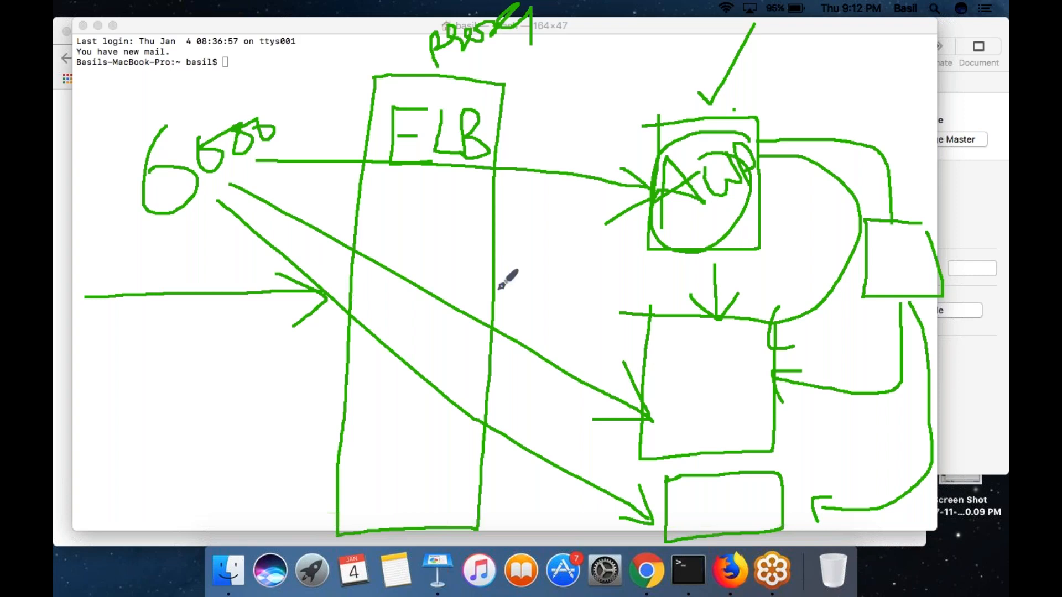
{"action": "mouse_move", "coordinate": [493, 296]}
{"action": "left_mouse_down"}
{"action": "mouse_move", "coordinate": [671, 183]}
{"action": "mouse_move", "coordinate": [641, 218]}
{"action": "left_mouse_up"}
{"action": "mouse_move", "coordinate": [496, 315]}
{"action": "left_mouse_down"}
{"action": "mouse_move", "coordinate": [632, 340]}
{"action": "mouse_move", "coordinate": [599, 352]}
{"action": "left_mouse_up"}
{"action": "left_click_drag", "start_coordinate": [482, 378], "coordinate": [662, 495]}
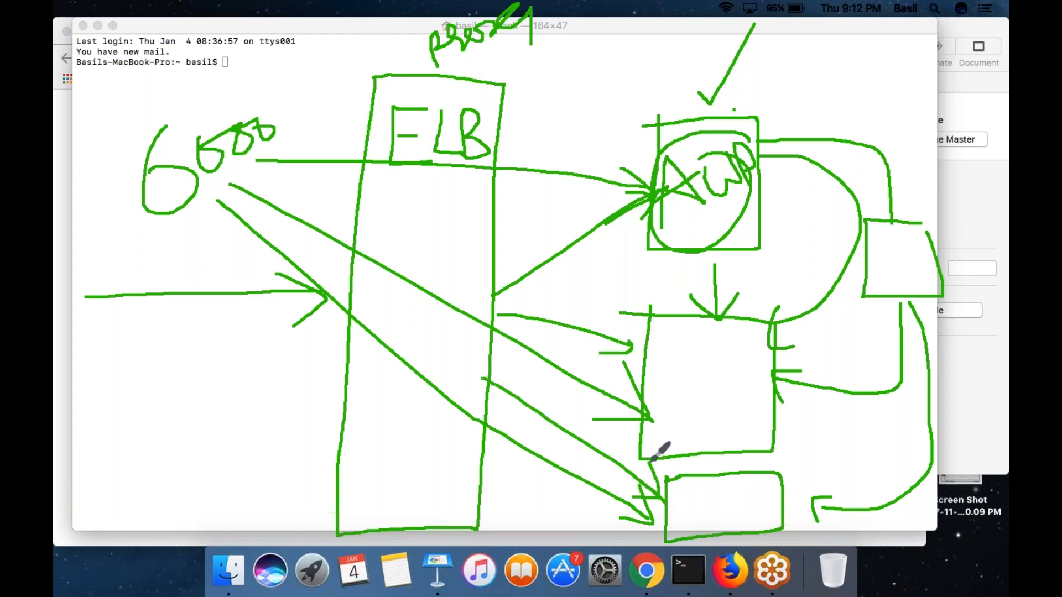
{"action": "left_click_drag", "start_coordinate": [515, 293], "coordinate": [648, 224]}
{"action": "mouse_move", "coordinate": [496, 315]}
{"action": "left_mouse_down"}
{"action": "mouse_move", "coordinate": [611, 350]}
{"action": "mouse_move", "coordinate": [620, 372]}
{"action": "left_mouse_up"}
{"action": "left_click_drag", "start_coordinate": [621, 372], "coordinate": [585, 372]}
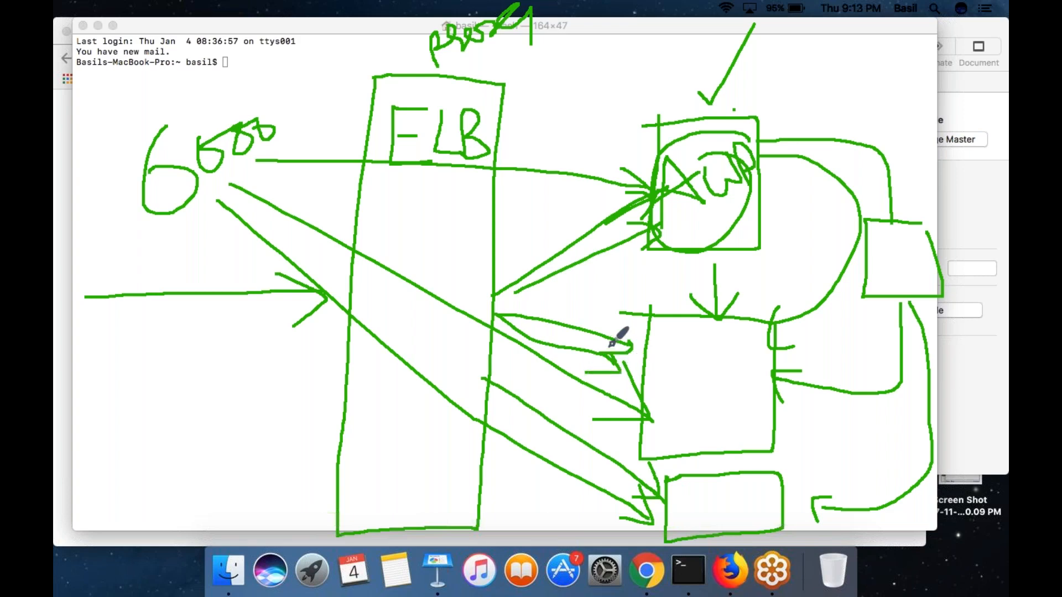
- Annotate the request flow with a hostname, "80" beside the ELB and upper server boxes, a return arrow, and a circle around "ELB"
{"action": "mouse_move", "coordinate": [69, 262]}
{"action": "left_mouse_down"}
{"action": "mouse_move", "coordinate": [78, 276]}
{"action": "mouse_move", "coordinate": [128, 265]}
{"action": "left_mouse_up"}
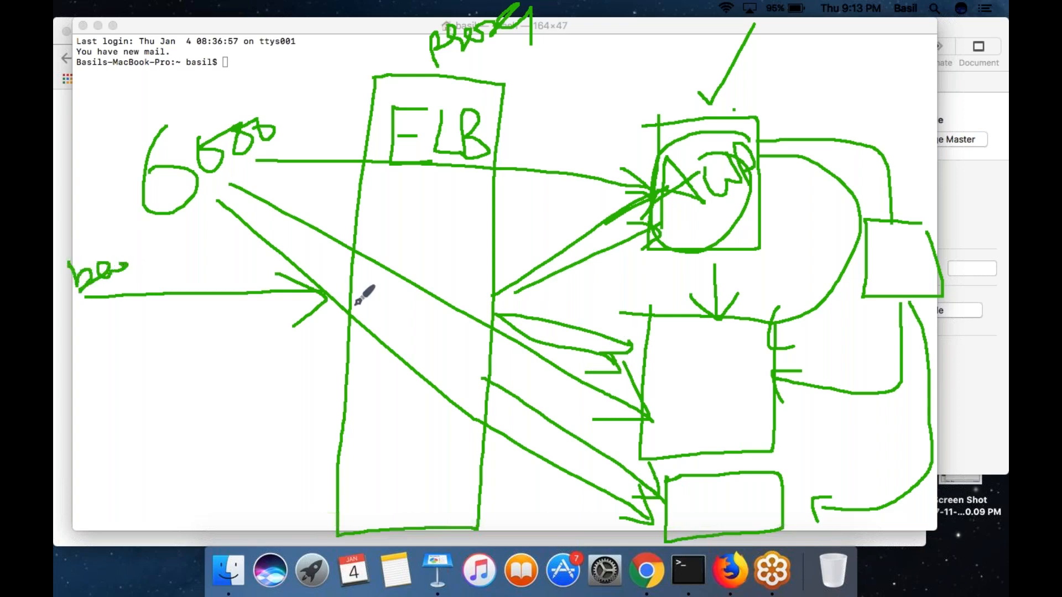
{"action": "mouse_move", "coordinate": [307, 347]}
{"action": "left_mouse_down"}
{"action": "mouse_move", "coordinate": [315, 373]}
{"action": "mouse_move", "coordinate": [308, 340]}
{"action": "mouse_move", "coordinate": [332, 349]}
{"action": "left_mouse_up"}
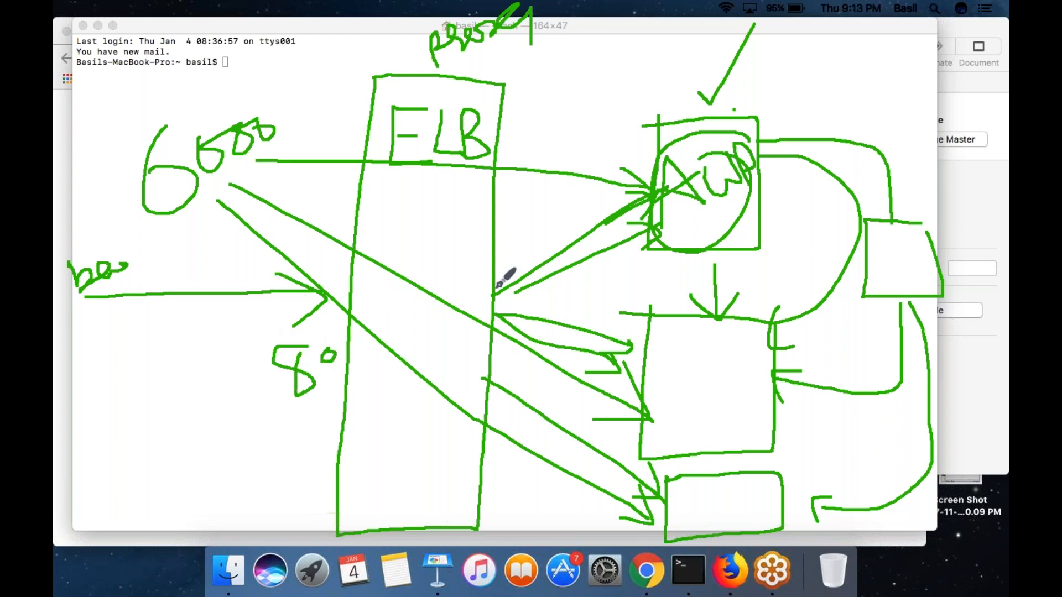
{"action": "left_click_drag", "start_coordinate": [601, 209], "coordinate": [640, 205]}
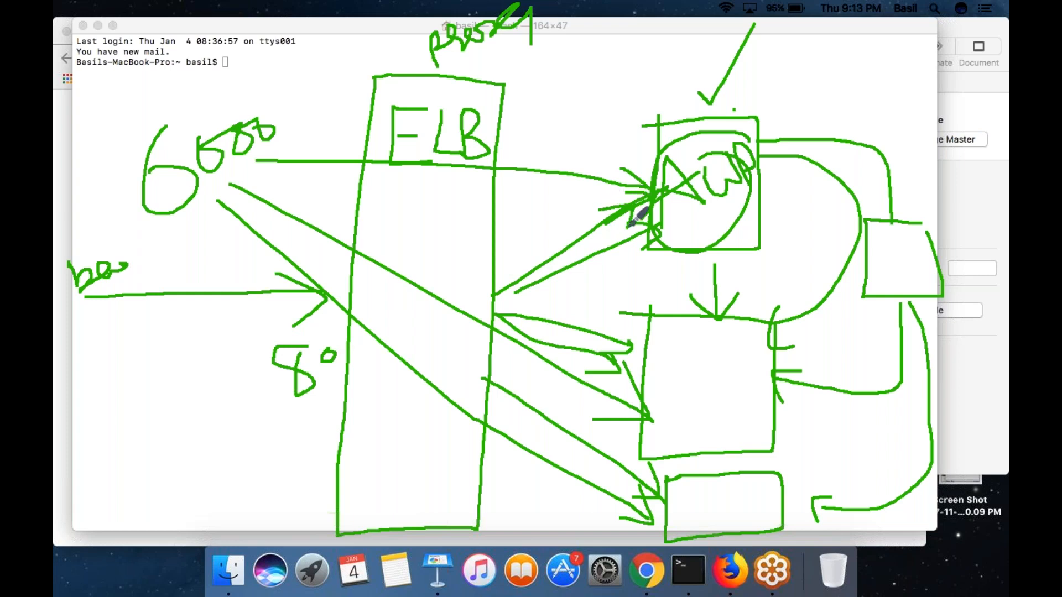
{"action": "mouse_move", "coordinate": [624, 126]}
{"action": "left_mouse_down"}
{"action": "mouse_move", "coordinate": [642, 155]}
{"action": "mouse_move", "coordinate": [630, 146]}
{"action": "mouse_move", "coordinate": [646, 145]}
{"action": "mouse_move", "coordinate": [636, 123]}
{"action": "left_mouse_up"}
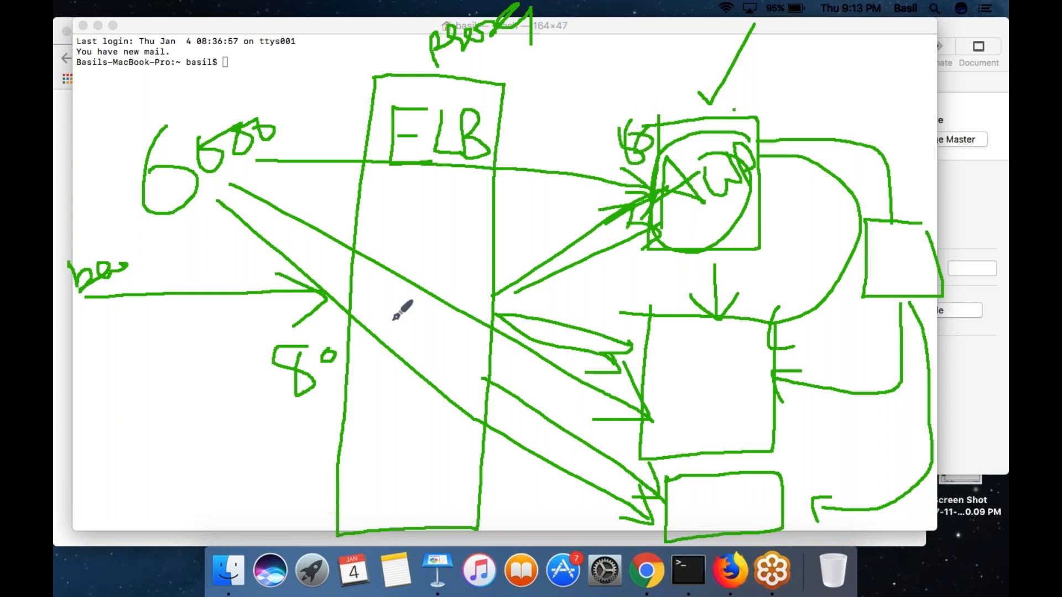
{"action": "mouse_move", "coordinate": [331, 329]}
{"action": "left_mouse_down"}
{"action": "mouse_move", "coordinate": [103, 313]}
{"action": "mouse_move", "coordinate": [90, 322]}
{"action": "left_mouse_up"}
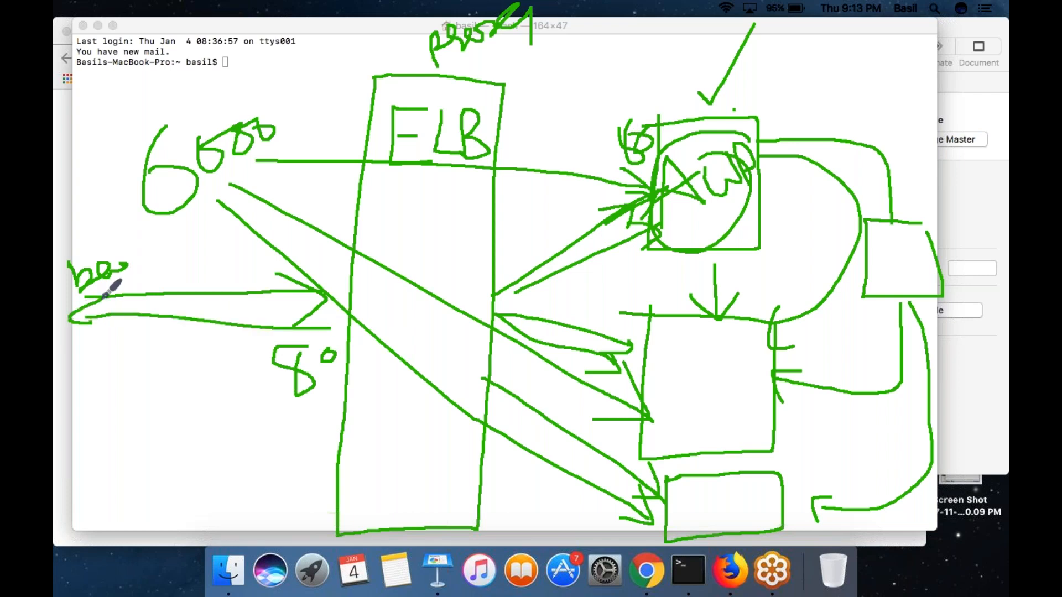
{"action": "mouse_move", "coordinate": [408, 92]}
{"action": "left_mouse_down"}
{"action": "mouse_move", "coordinate": [371, 227]}
{"action": "mouse_move", "coordinate": [500, 174]}
{"action": "mouse_move", "coordinate": [435, 86]}
{"action": "left_mouse_up"}
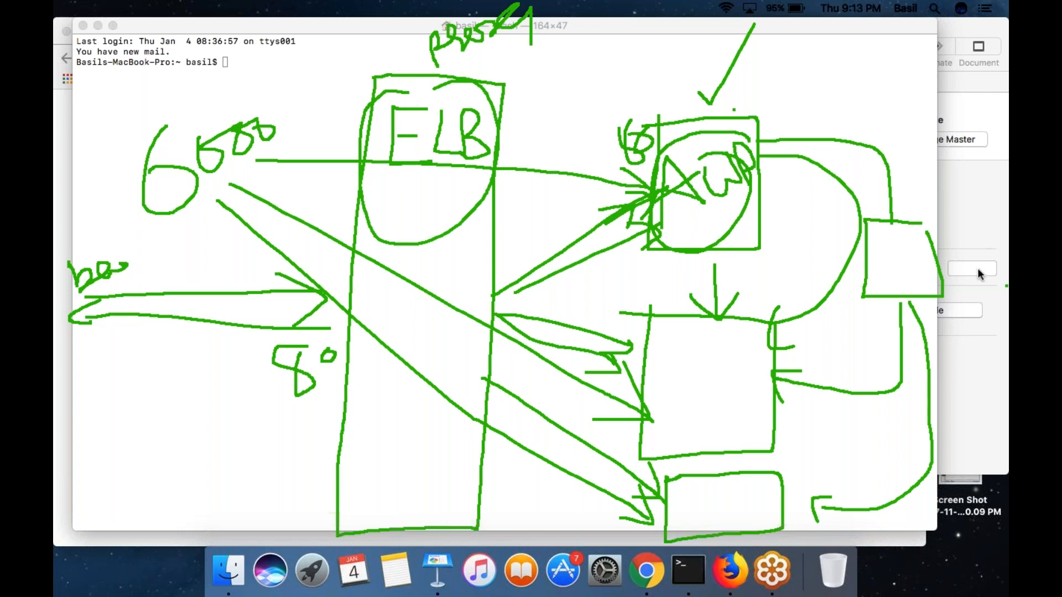
- Clear the diagram and handwrite "DNS" with a hostname pointing by arrow to "IP", marked with an "A" above the arrow
{"action": "left_click", "coordinate": [969, 317]}
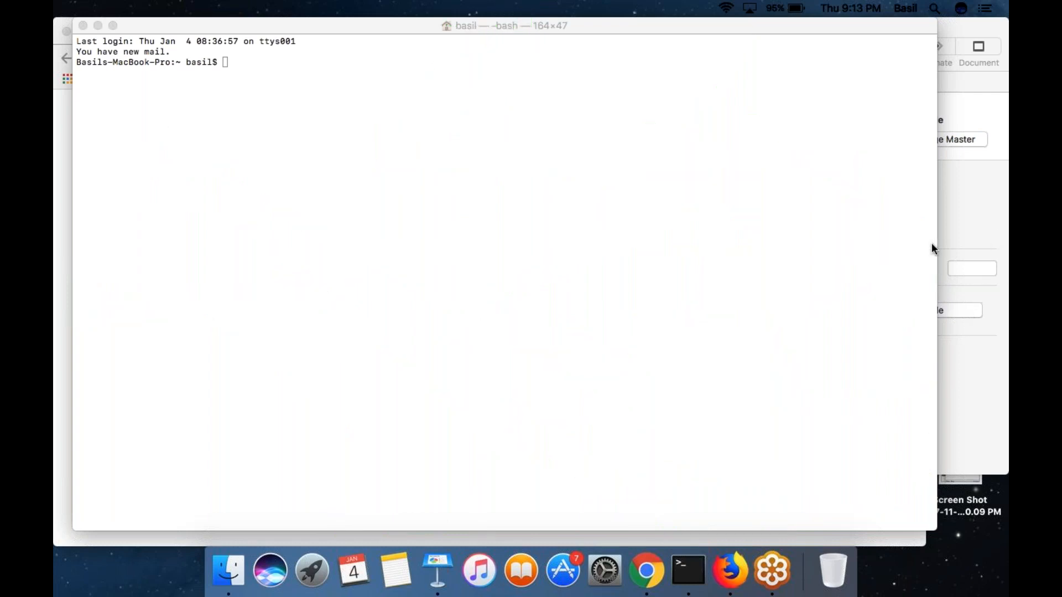
{"action": "mouse_move", "coordinate": [422, 135]}
{"action": "left_mouse_down"}
{"action": "mouse_move", "coordinate": [422, 94]}
{"action": "mouse_move", "coordinate": [422, 136]}
{"action": "mouse_move", "coordinate": [499, 106]}
{"action": "mouse_move", "coordinate": [502, 50]}
{"action": "mouse_move", "coordinate": [519, 78]}
{"action": "mouse_move", "coordinate": [500, 107]}
{"action": "left_mouse_up"}
{"action": "mouse_move", "coordinate": [588, 43]}
{"action": "left_mouse_down"}
{"action": "mouse_move", "coordinate": [587, 143]}
{"action": "mouse_move", "coordinate": [598, 130]}
{"action": "mouse_move", "coordinate": [782, 131]}
{"action": "mouse_move", "coordinate": [770, 159]}
{"action": "left_mouse_up"}
{"action": "left_click_drag", "start_coordinate": [802, 111], "coordinate": [807, 170]}
{"action": "left_click_drag", "start_coordinate": [822, 105], "coordinate": [826, 169]}
{"action": "left_click_drag", "start_coordinate": [823, 104], "coordinate": [828, 130]}
{"action": "mouse_move", "coordinate": [696, 121]}
{"action": "left_mouse_down"}
{"action": "mouse_move", "coordinate": [719, 51]}
{"action": "mouse_move", "coordinate": [740, 111]}
{"action": "mouse_move", "coordinate": [747, 84]}
{"action": "left_mouse_up"}
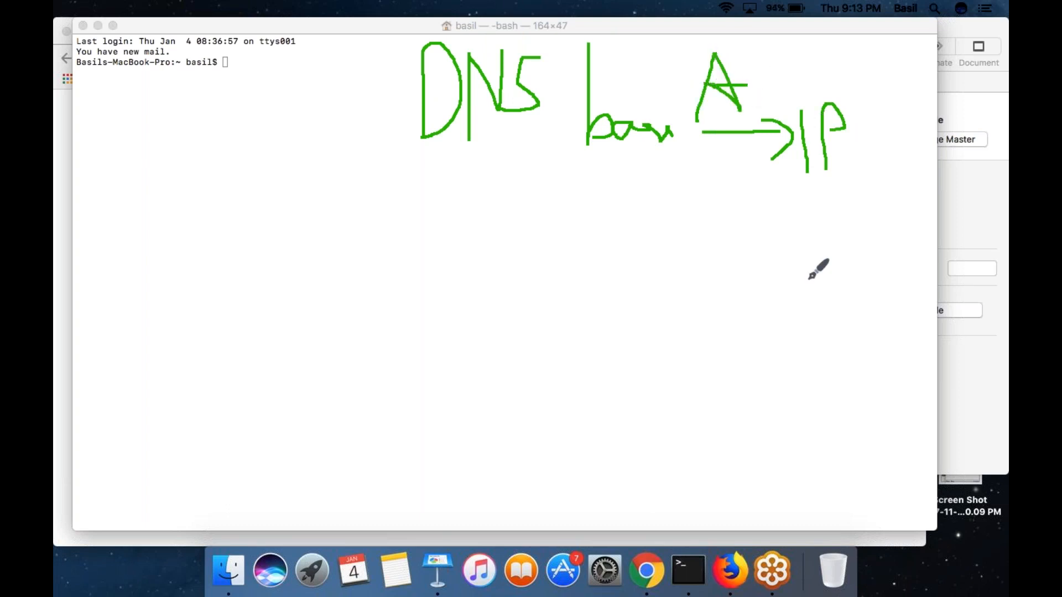
- Draw a small box containing "A" below the IP text, and outline the hostname-to-IP record
{"action": "mouse_move", "coordinate": [808, 263]}
{"action": "left_mouse_down"}
{"action": "mouse_move", "coordinate": [898, 287]}
{"action": "mouse_move", "coordinate": [797, 226]}
{"action": "mouse_move", "coordinate": [801, 282]}
{"action": "left_mouse_up"}
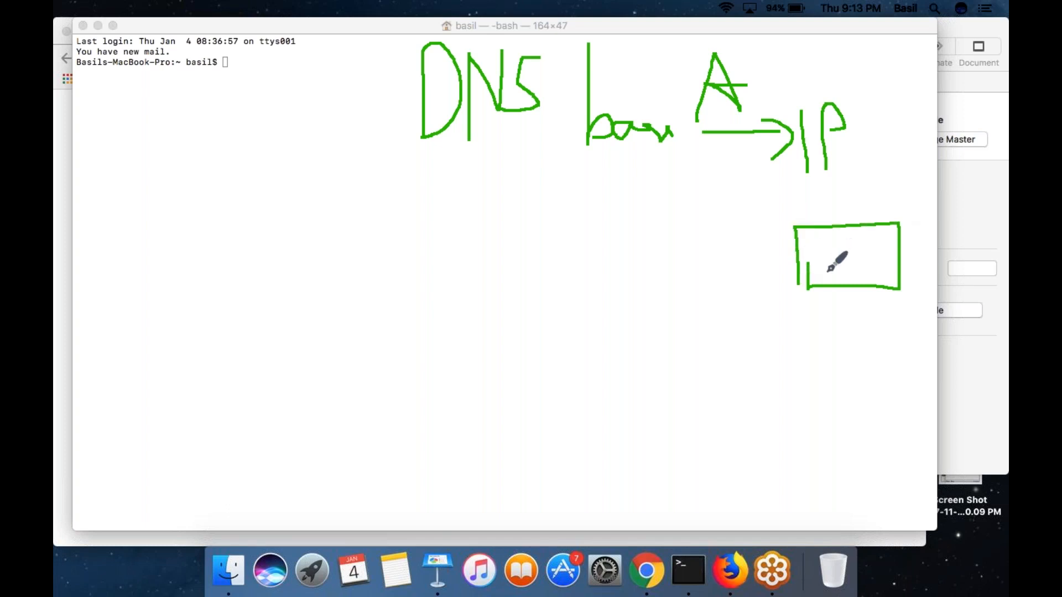
{"action": "left_click_drag", "start_coordinate": [822, 278], "coordinate": [854, 258]}
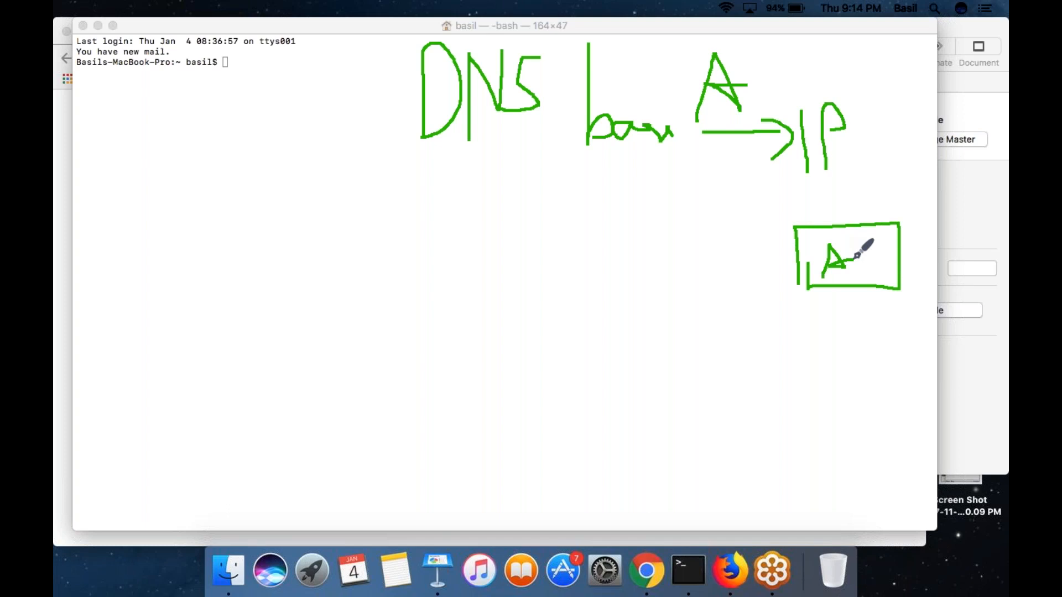
{"action": "mouse_move", "coordinate": [553, 153]}
{"action": "left_mouse_down"}
{"action": "mouse_move", "coordinate": [678, 172]}
{"action": "mouse_move", "coordinate": [886, 145]}
{"action": "mouse_move", "coordinate": [805, 61]}
{"action": "mouse_move", "coordinate": [567, 28]}
{"action": "mouse_move", "coordinate": [549, 161]}
{"action": "left_mouse_up"}
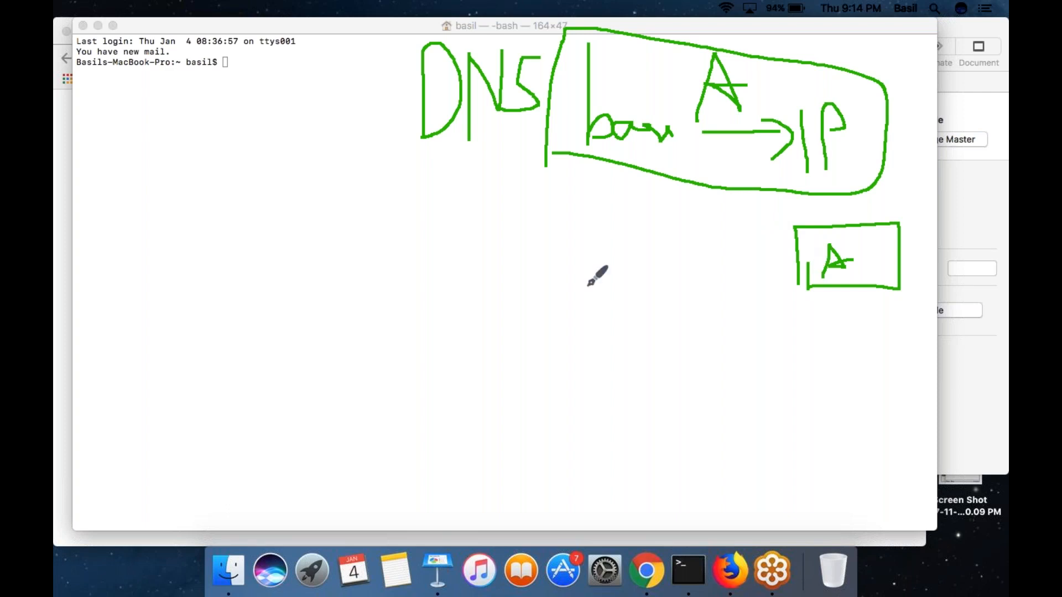
- Draw a tall box below the DNS text with an incoming arrow from the left, and write "IP" beside it
{"action": "mouse_move", "coordinate": [441, 191]}
{"action": "left_mouse_down"}
{"action": "mouse_move", "coordinate": [446, 340]}
{"action": "mouse_move", "coordinate": [560, 531]}
{"action": "mouse_move", "coordinate": [562, 260]}
{"action": "mouse_move", "coordinate": [544, 192]}
{"action": "mouse_move", "coordinate": [454, 189]}
{"action": "left_mouse_up"}
{"action": "left_click_drag", "start_coordinate": [217, 376], "coordinate": [465, 365]}
{"action": "mouse_move", "coordinate": [403, 348]}
{"action": "left_mouse_down"}
{"action": "mouse_move", "coordinate": [443, 356]}
{"action": "mouse_move", "coordinate": [421, 392]}
{"action": "left_mouse_up"}
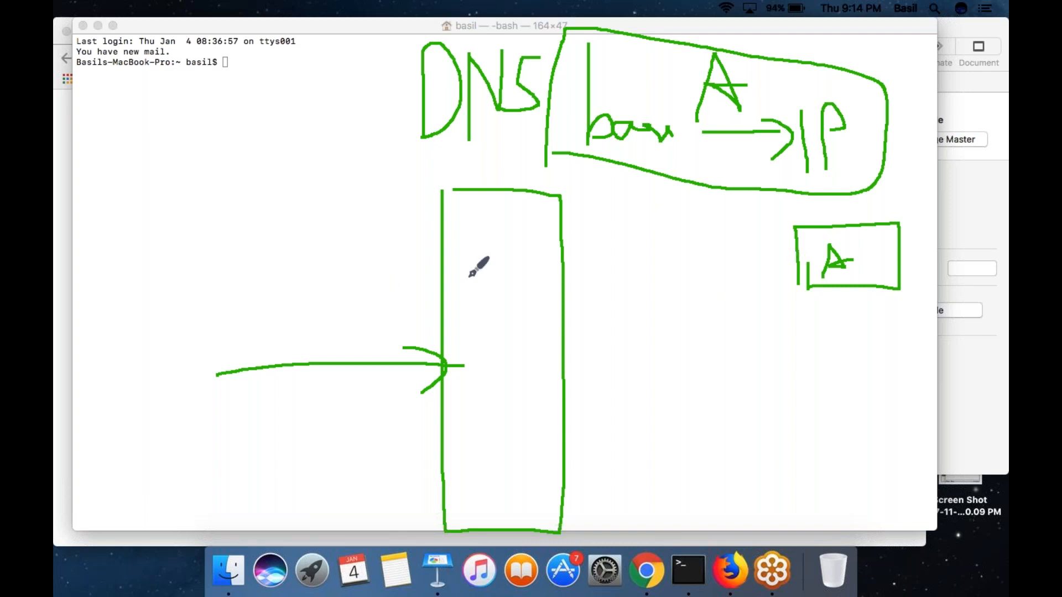
{"action": "mouse_move", "coordinate": [356, 204]}
{"action": "left_mouse_down"}
{"action": "mouse_move", "coordinate": [369, 273]}
{"action": "mouse_move", "coordinate": [373, 218]}
{"action": "left_mouse_up"}
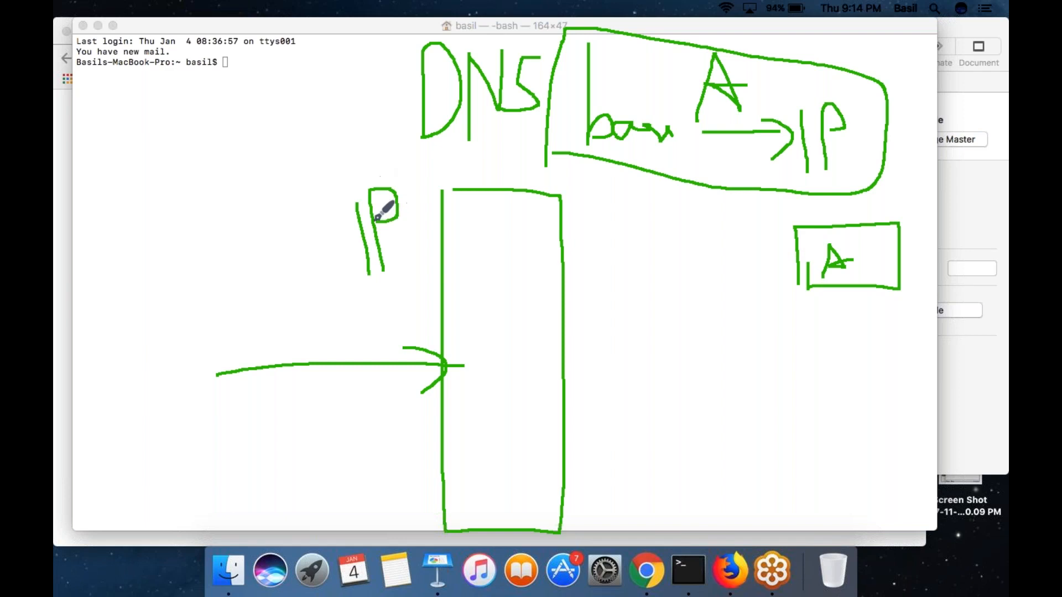
- Write and circle "DNS" with a line above the IP label beside the tall box, and loop around the hostname-to-IP text
{"action": "mouse_move", "coordinate": [307, 195]}
{"action": "left_mouse_down"}
{"action": "mouse_move", "coordinate": [301, 141]}
{"action": "mouse_move", "coordinate": [331, 176]}
{"action": "mouse_move", "coordinate": [308, 195]}
{"action": "mouse_move", "coordinate": [372, 176]}
{"action": "mouse_move", "coordinate": [362, 121]}
{"action": "mouse_move", "coordinate": [396, 159]}
{"action": "mouse_move", "coordinate": [384, 164]}
{"action": "mouse_move", "coordinate": [430, 195]}
{"action": "left_mouse_up"}
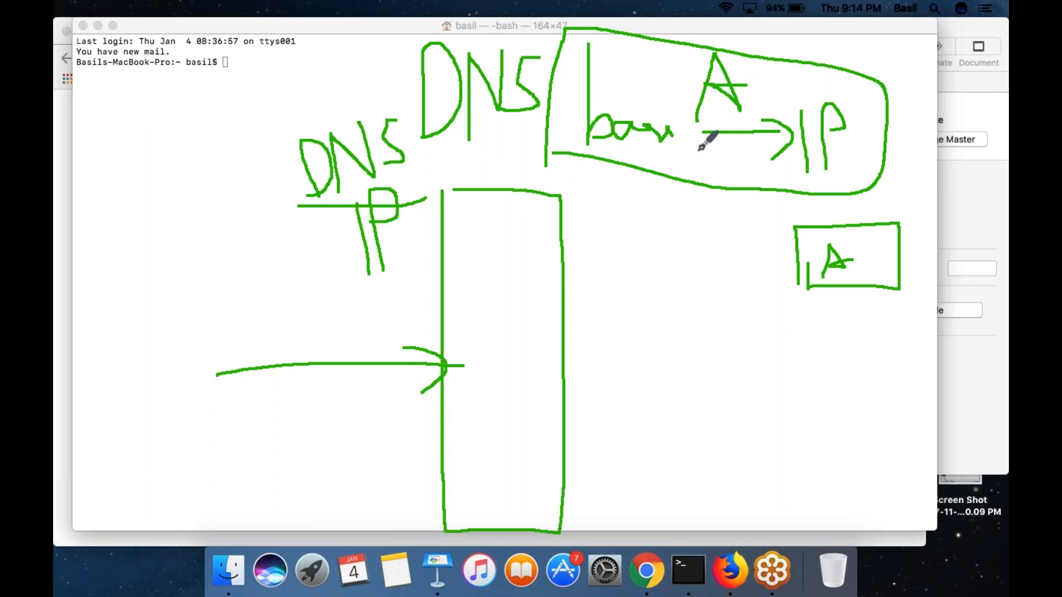
{"action": "mouse_move", "coordinate": [338, 133]}
{"action": "left_mouse_down"}
{"action": "mouse_move", "coordinate": [363, 188]}
{"action": "mouse_move", "coordinate": [427, 111]}
{"action": "mouse_move", "coordinate": [336, 127]}
{"action": "left_mouse_up"}
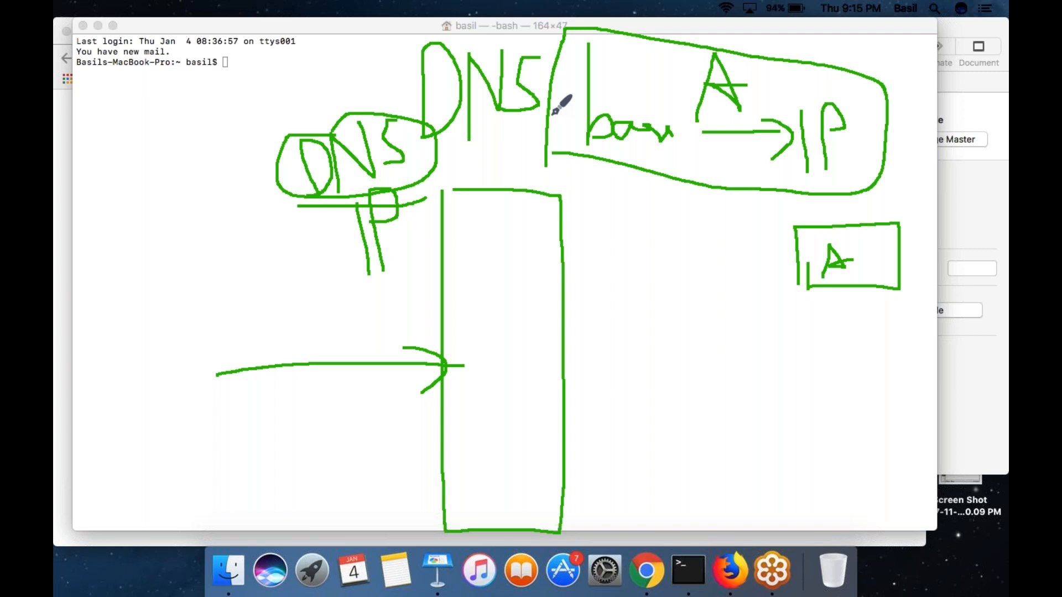
{"action": "mouse_move", "coordinate": [582, 130]}
{"action": "left_mouse_down"}
{"action": "mouse_move", "coordinate": [722, 118]}
{"action": "mouse_move", "coordinate": [831, 129]}
{"action": "mouse_move", "coordinate": [656, 145]}
{"action": "left_mouse_up"}
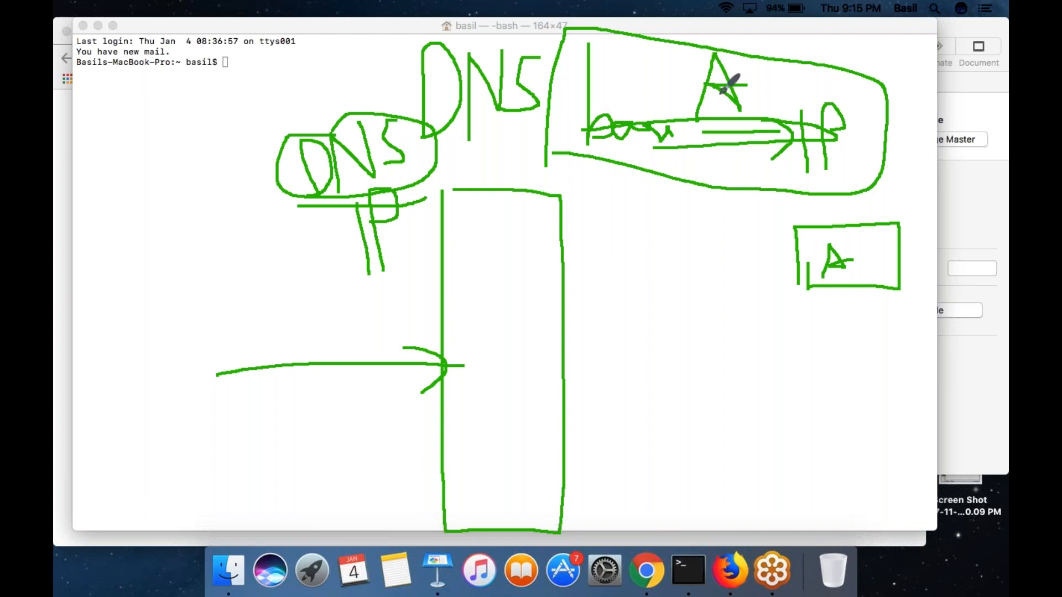
- Sketch a CNAME record below the A record with a hostname, underlined "CNAME" and a small crossed box, and loop the "DNS" beside the tall box
{"action": "mouse_move", "coordinate": [692, 205]}
{"action": "left_mouse_down"}
{"action": "mouse_move", "coordinate": [691, 226]}
{"action": "mouse_move", "coordinate": [713, 202]}
{"action": "mouse_move", "coordinate": [735, 209]}
{"action": "mouse_move", "coordinate": [763, 194]}
{"action": "mouse_move", "coordinate": [775, 173]}
{"action": "mouse_move", "coordinate": [777, 211]}
{"action": "mouse_move", "coordinate": [799, 208]}
{"action": "left_mouse_up"}
{"action": "mouse_move", "coordinate": [586, 178]}
{"action": "left_mouse_down"}
{"action": "mouse_move", "coordinate": [587, 221]}
{"action": "mouse_move", "coordinate": [624, 219]}
{"action": "left_mouse_up"}
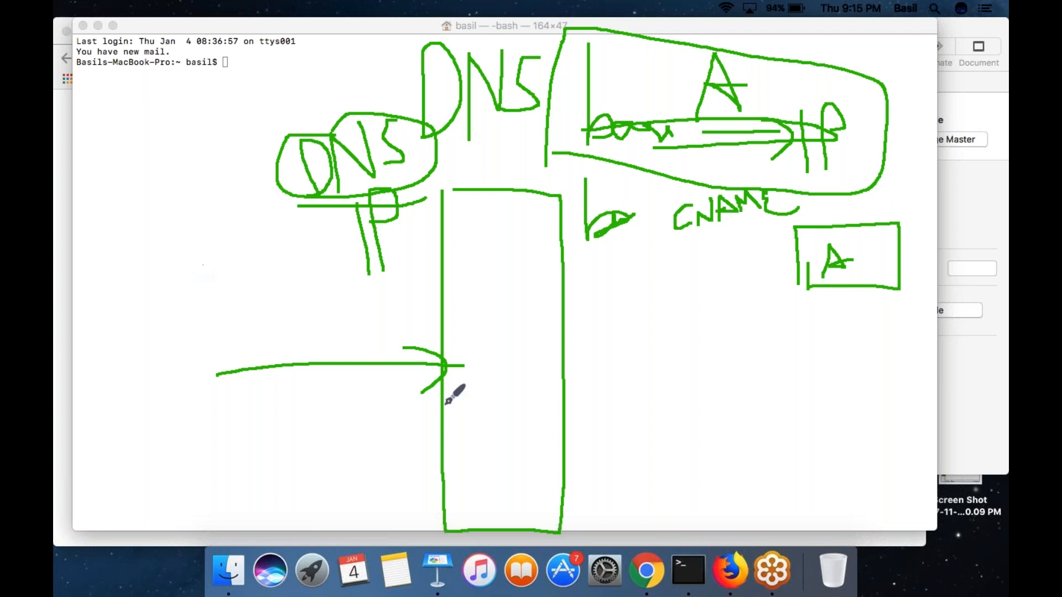
{"action": "mouse_move", "coordinate": [340, 114]}
{"action": "left_mouse_down"}
{"action": "mouse_move", "coordinate": [286, 116]}
{"action": "mouse_move", "coordinate": [290, 181]}
{"action": "left_mouse_up"}
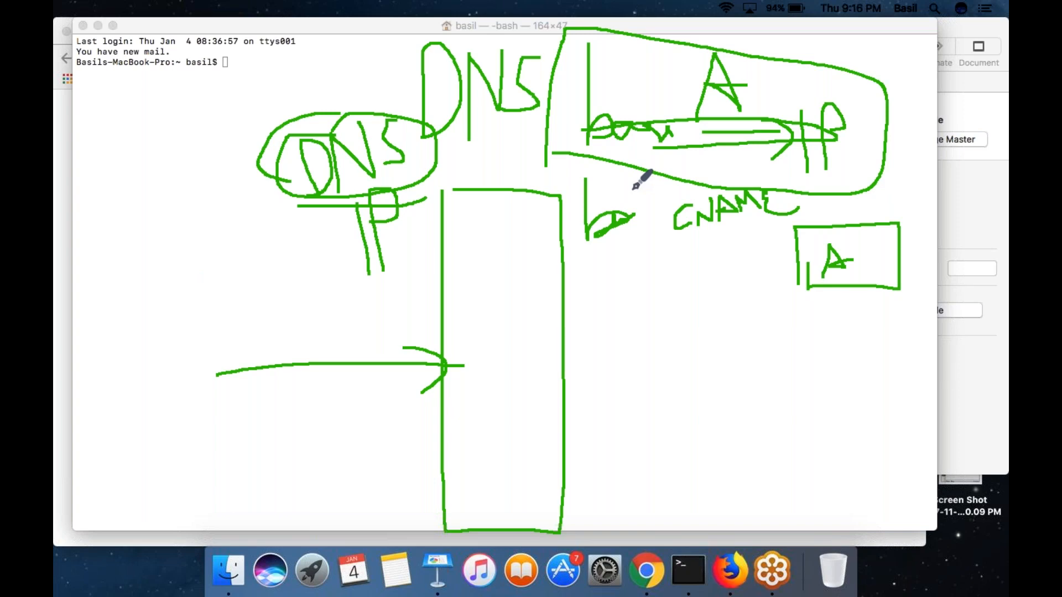
{"action": "left_click_drag", "start_coordinate": [684, 235], "coordinate": [764, 208]}
{"action": "mouse_move", "coordinate": [896, 199]}
{"action": "left_mouse_down"}
{"action": "mouse_move", "coordinate": [823, 197]}
{"action": "mouse_move", "coordinate": [855, 212]}
{"action": "mouse_move", "coordinate": [897, 198]}
{"action": "left_mouse_up"}
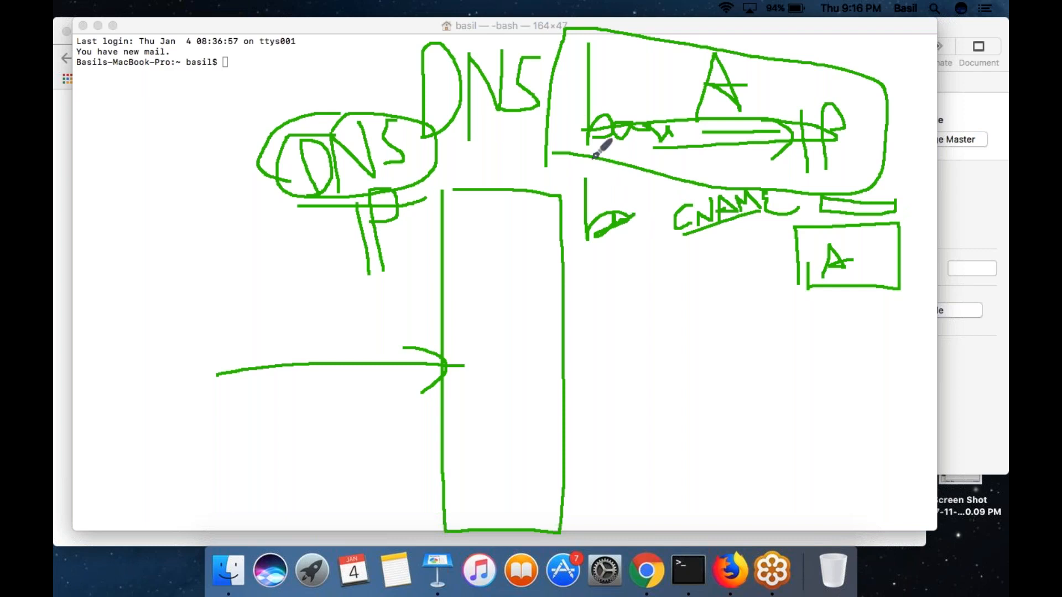
{"action": "left_click_drag", "start_coordinate": [838, 212], "coordinate": [846, 186]}
- Turn Wi-Fi off and clear the DNS drawing
{"action": "left_click", "coordinate": [726, 8]}
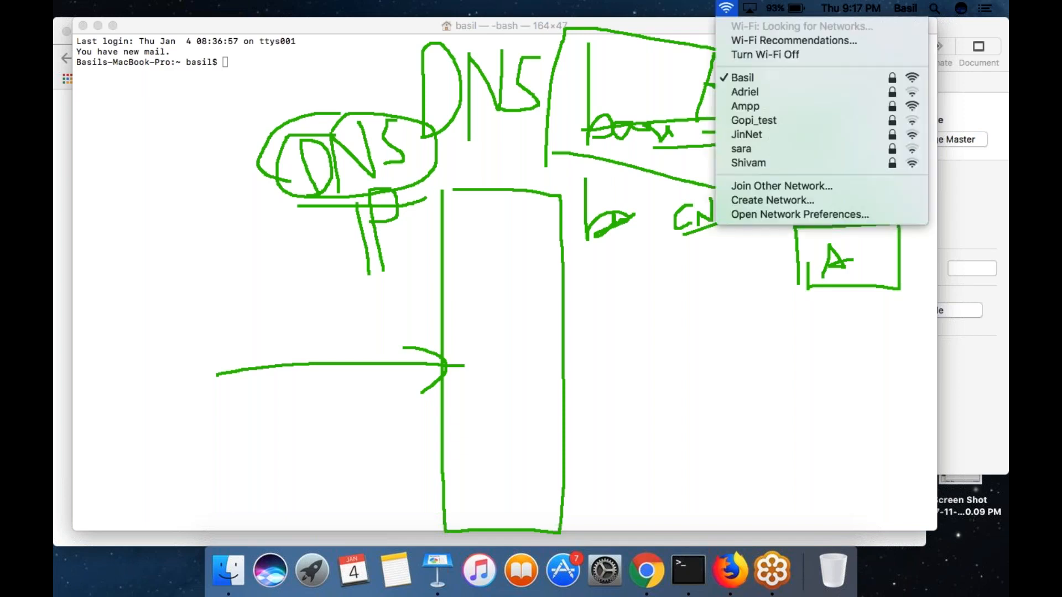
{"action": "left_click", "coordinate": [743, 53]}
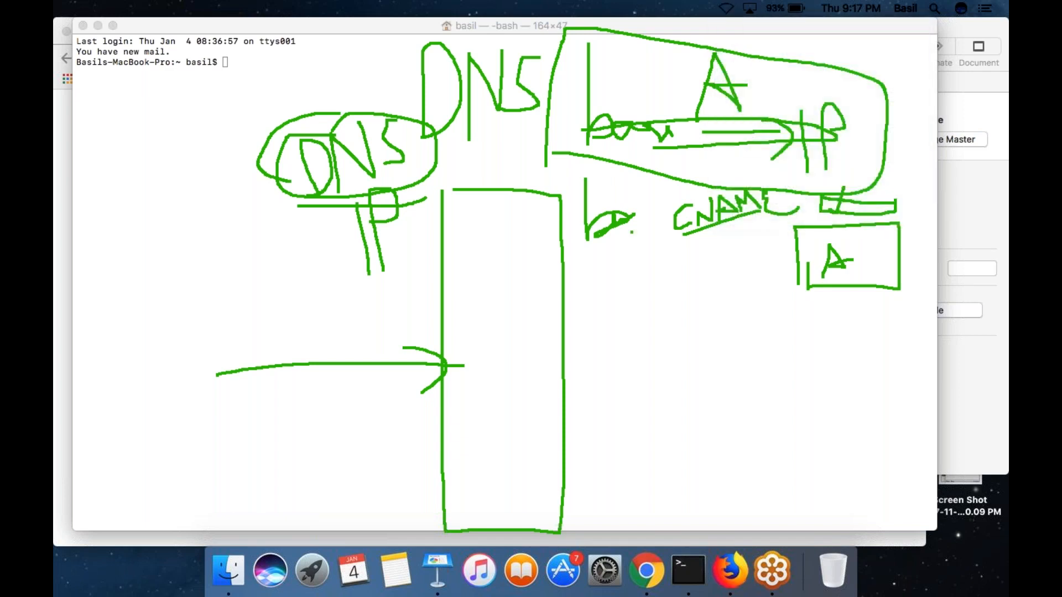
{"action": "left_click", "coordinate": [973, 320]}
- Draw a tall load balancer box with three server boxes stacked to its right and an arrow entering it from the left
{"action": "mouse_move", "coordinate": [402, 86]}
{"action": "left_mouse_down"}
{"action": "mouse_move", "coordinate": [400, 264]}
{"action": "mouse_move", "coordinate": [534, 447]}
{"action": "mouse_move", "coordinate": [512, 98]}
{"action": "mouse_move", "coordinate": [409, 98]}
{"action": "left_mouse_up"}
{"action": "mouse_move", "coordinate": [738, 77]}
{"action": "left_mouse_down"}
{"action": "mouse_move", "coordinate": [757, 170]}
{"action": "mouse_move", "coordinate": [822, 64]}
{"action": "mouse_move", "coordinate": [740, 69]}
{"action": "left_mouse_up"}
{"action": "mouse_move", "coordinate": [747, 233]}
{"action": "left_mouse_down"}
{"action": "mouse_move", "coordinate": [749, 346]}
{"action": "mouse_move", "coordinate": [839, 255]}
{"action": "mouse_move", "coordinate": [714, 244]}
{"action": "left_mouse_up"}
{"action": "mouse_move", "coordinate": [768, 433]}
{"action": "left_mouse_down"}
{"action": "mouse_move", "coordinate": [780, 525]}
{"action": "mouse_move", "coordinate": [857, 417]}
{"action": "mouse_move", "coordinate": [756, 422]}
{"action": "left_mouse_up"}
{"action": "left_click_drag", "start_coordinate": [184, 248], "coordinate": [423, 279]}
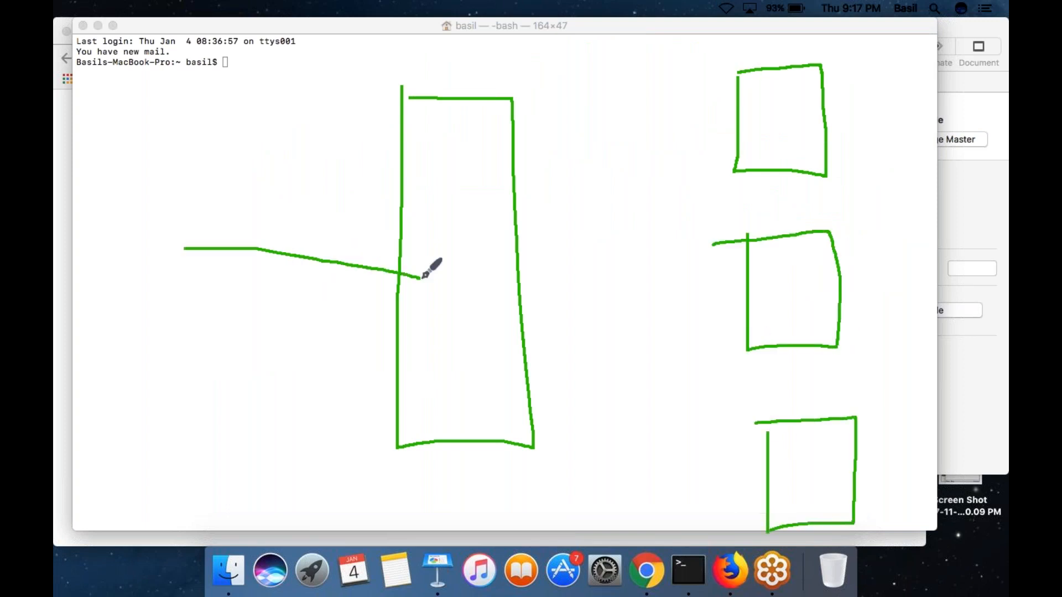
{"action": "left_click_drag", "start_coordinate": [360, 254], "coordinate": [379, 289]}
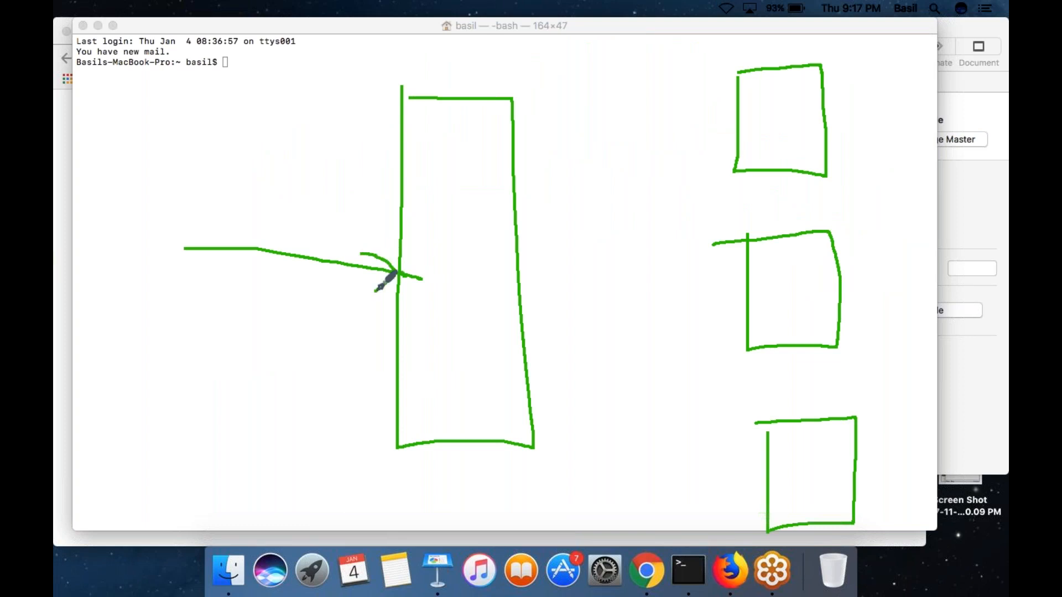
- Draw a column of five ovals left of the incoming arrow to represent clients
{"action": "mouse_move", "coordinate": [83, 189]}
{"action": "left_mouse_down"}
{"action": "mouse_move", "coordinate": [90, 164]}
{"action": "mouse_move", "coordinate": [79, 177]}
{"action": "left_mouse_up"}
{"action": "left_click_drag", "start_coordinate": [95, 305], "coordinate": [90, 280]}
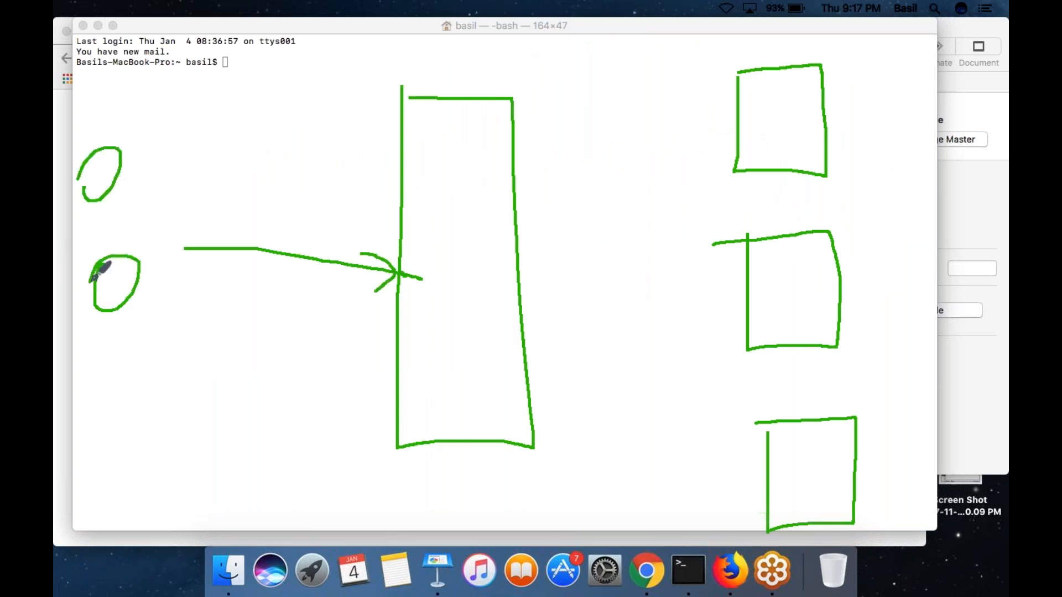
{"action": "mouse_move", "coordinate": [102, 391]}
{"action": "left_mouse_down"}
{"action": "mouse_move", "coordinate": [95, 380]}
{"action": "mouse_move", "coordinate": [90, 395]}
{"action": "left_mouse_up"}
{"action": "mouse_move", "coordinate": [110, 493]}
{"action": "left_mouse_down"}
{"action": "mouse_move", "coordinate": [104, 528]}
{"action": "mouse_move", "coordinate": [89, 519]}
{"action": "left_mouse_up"}
{"action": "mouse_move", "coordinate": [120, 67]}
{"action": "left_mouse_down"}
{"action": "mouse_move", "coordinate": [148, 100]}
{"action": "mouse_move", "coordinate": [133, 66]}
{"action": "left_mouse_up"}
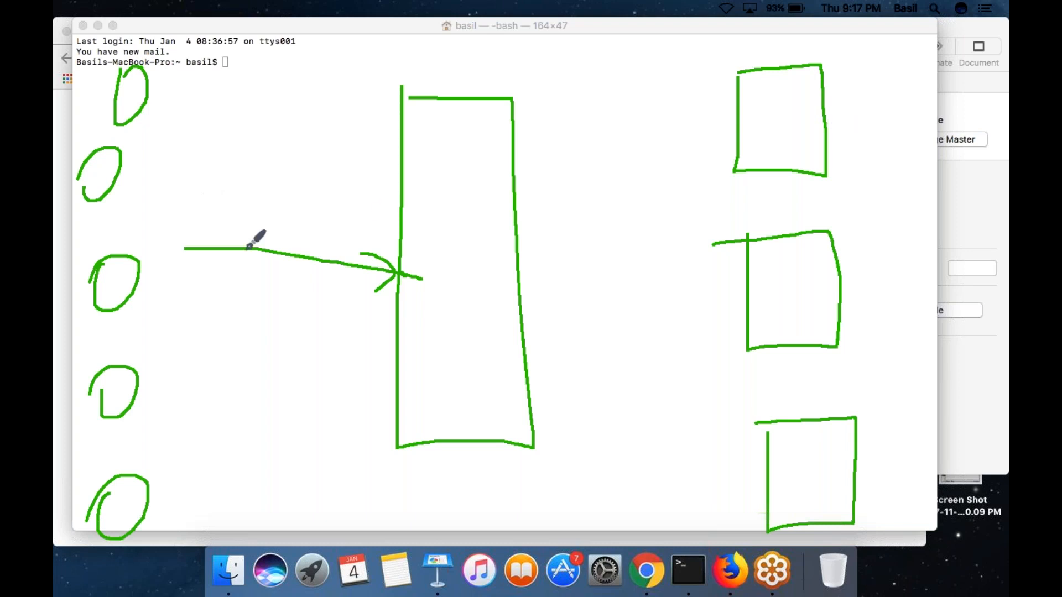
- Draw three lines fanning out from the tall box toward the upper, middle and lower server boxes
{"action": "mouse_move", "coordinate": [518, 245]}
{"action": "left_mouse_down"}
{"action": "mouse_move", "coordinate": [630, 173]}
{"action": "mouse_move", "coordinate": [701, 144]}
{"action": "left_mouse_up"}
{"action": "left_click_drag", "start_coordinate": [531, 291], "coordinate": [724, 270]}
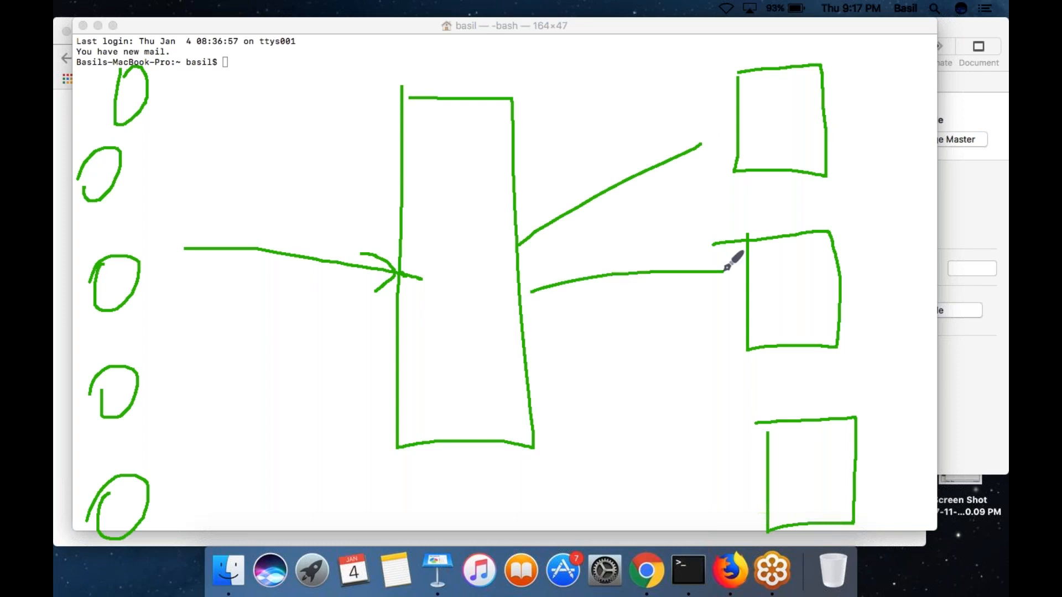
{"action": "mouse_move", "coordinate": [516, 366]}
{"action": "left_mouse_down"}
{"action": "mouse_move", "coordinate": [694, 436]}
{"action": "mouse_move", "coordinate": [773, 487]}
{"action": "left_mouse_up"}
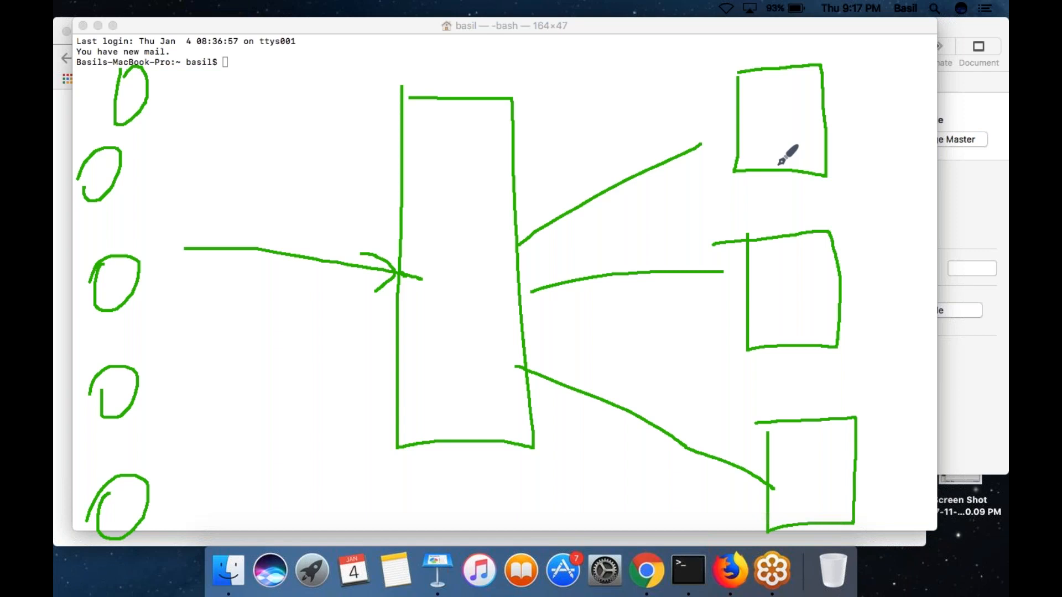
- Turn Wi-Fi back on
{"action": "left_click", "coordinate": [726, 8]}
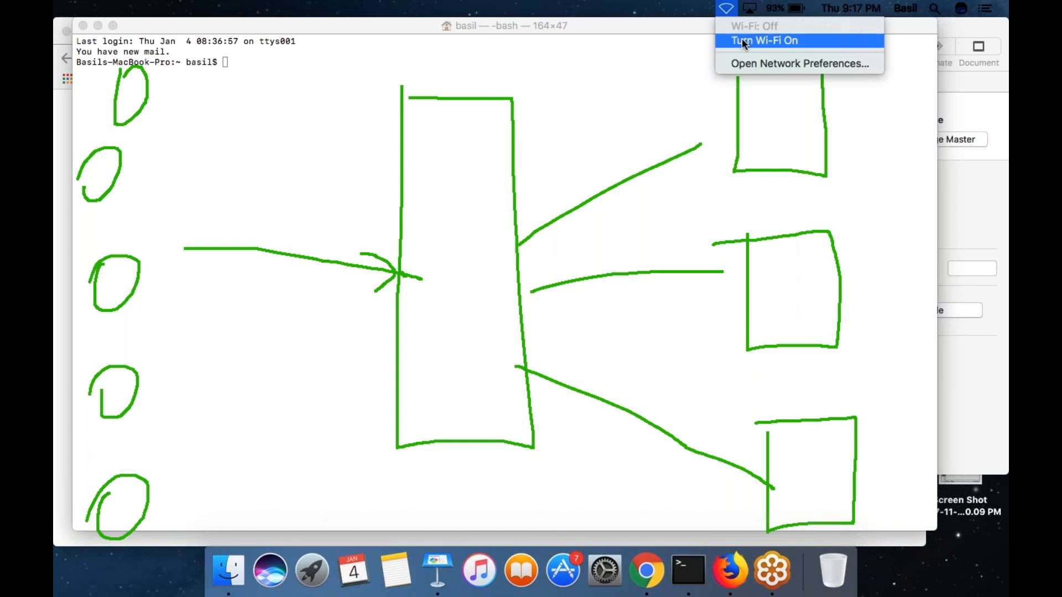
{"action": "left_click", "coordinate": [765, 40]}
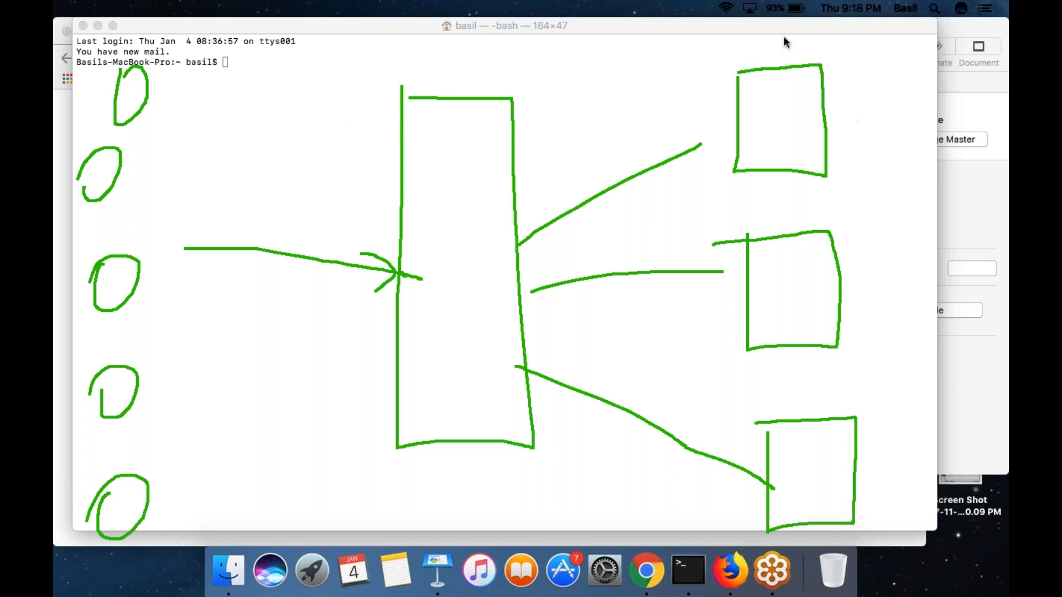
{"action": "left_click", "coordinate": [726, 8]}
{"action": "left_click", "coordinate": [726, 9]}
- Add a check mark above the tall box and arrowheads on the three lines leading to the servers
{"action": "left_click_drag", "start_coordinate": [485, 72], "coordinate": [519, 43]}
{"action": "left_click_drag", "start_coordinate": [661, 153], "coordinate": [673, 180]}
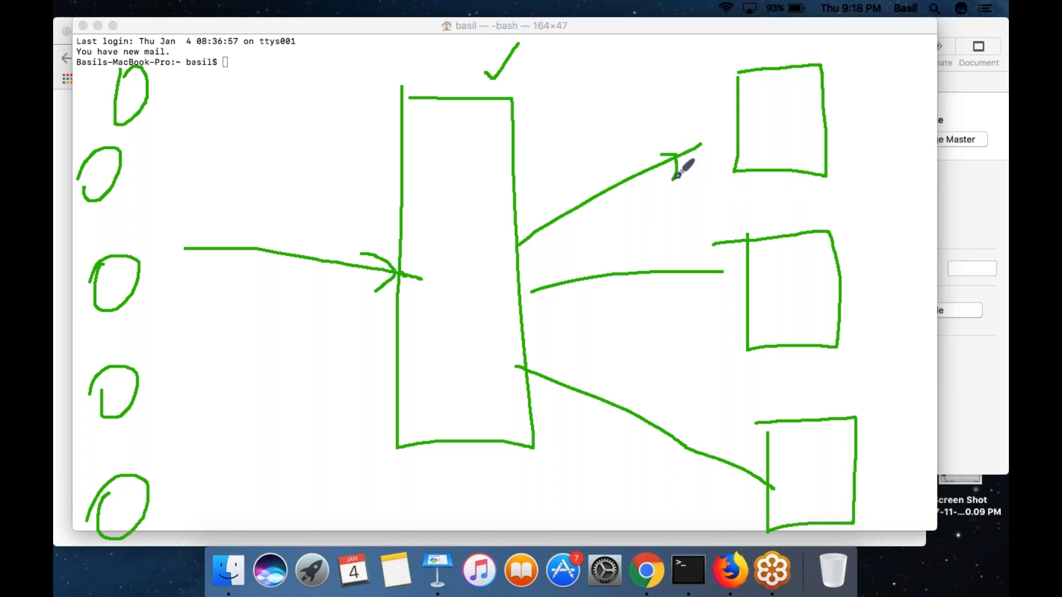
{"action": "left_click_drag", "start_coordinate": [689, 260], "coordinate": [675, 285]}
{"action": "mouse_move", "coordinate": [712, 442]}
{"action": "left_mouse_down"}
{"action": "mouse_move", "coordinate": [720, 460]}
{"action": "mouse_move", "coordinate": [695, 479]}
{"action": "left_mouse_up"}
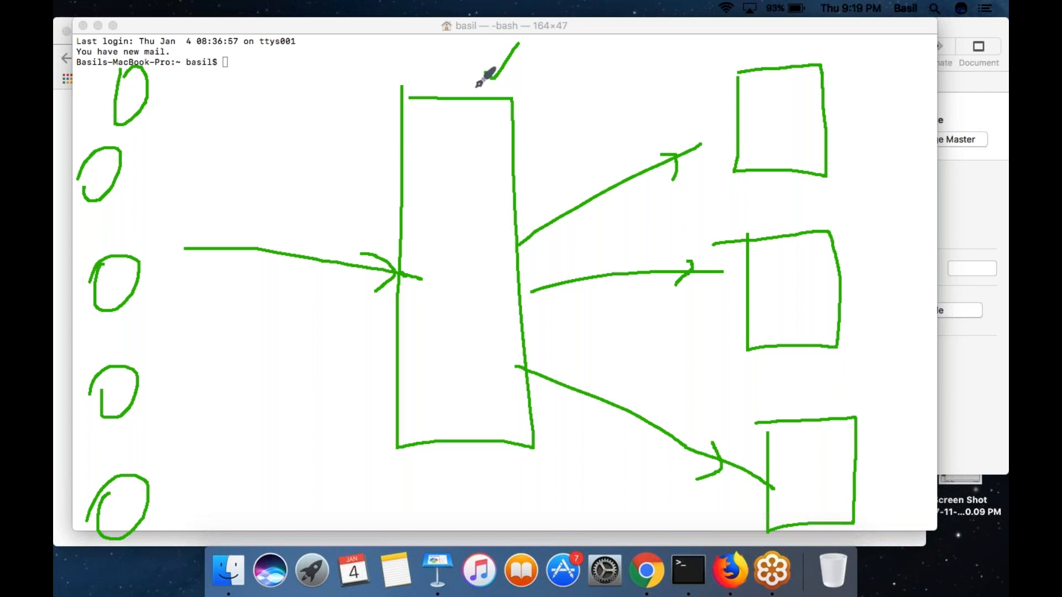
{"action": "left_click_drag", "start_coordinate": [392, 96], "coordinate": [422, 97]}
- Write "1000" beside the clients and split it as "334", "333" and "333" beside the three server arrows
{"action": "left_click_drag", "start_coordinate": [139, 173], "coordinate": [154, 202]}
{"action": "mouse_move", "coordinate": [164, 160]}
{"action": "left_mouse_down"}
{"action": "mouse_move", "coordinate": [164, 175]}
{"action": "mouse_move", "coordinate": [221, 119]}
{"action": "left_mouse_up"}
{"action": "mouse_move", "coordinate": [638, 118]}
{"action": "left_mouse_down"}
{"action": "mouse_move", "coordinate": [661, 126]}
{"action": "mouse_move", "coordinate": [661, 137]}
{"action": "mouse_move", "coordinate": [692, 113]}
{"action": "mouse_move", "coordinate": [694, 129]}
{"action": "mouse_move", "coordinate": [731, 130]}
{"action": "left_mouse_up"}
{"action": "left_click_drag", "start_coordinate": [676, 225], "coordinate": [689, 258]}
{"action": "mouse_move", "coordinate": [713, 213]}
{"action": "left_mouse_down"}
{"action": "mouse_move", "coordinate": [728, 253]}
{"action": "mouse_move", "coordinate": [746, 209]}
{"action": "mouse_move", "coordinate": [754, 235]}
{"action": "left_mouse_up"}
{"action": "mouse_move", "coordinate": [684, 414]}
{"action": "left_mouse_down"}
{"action": "mouse_move", "coordinate": [712, 424]}
{"action": "mouse_move", "coordinate": [719, 407]}
{"action": "mouse_move", "coordinate": [757, 399]}
{"action": "left_mouse_up"}
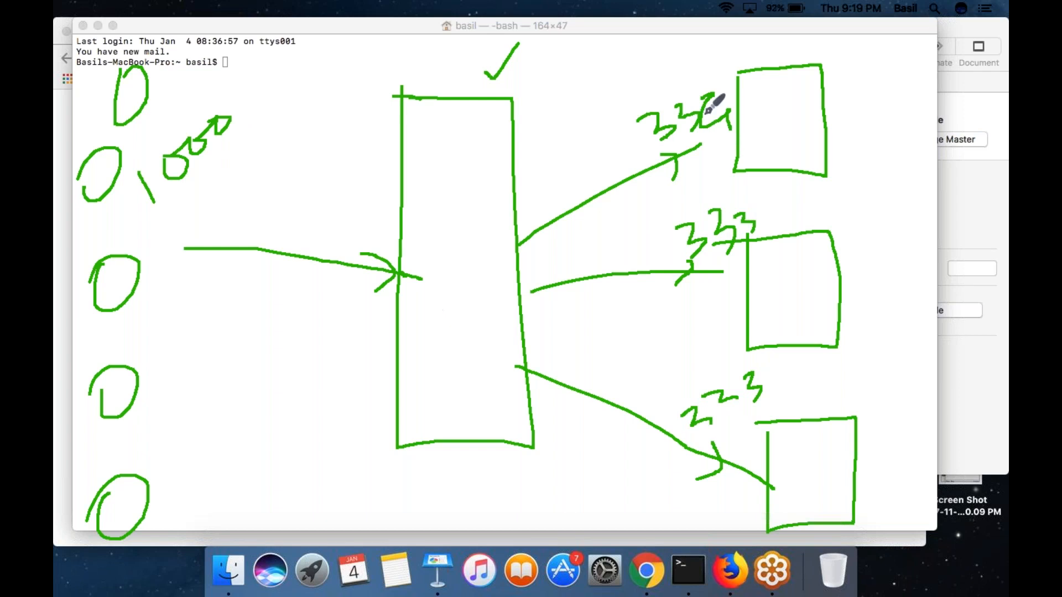
- Cross out the upper server box and draw a check mark above it
{"action": "left_click_drag", "start_coordinate": [720, 82], "coordinate": [982, 194]}
{"action": "mouse_move", "coordinate": [722, 159]}
{"action": "left_mouse_down"}
{"action": "mouse_move", "coordinate": [729, 144]}
{"action": "mouse_move", "coordinate": [909, 63]}
{"action": "left_mouse_up"}
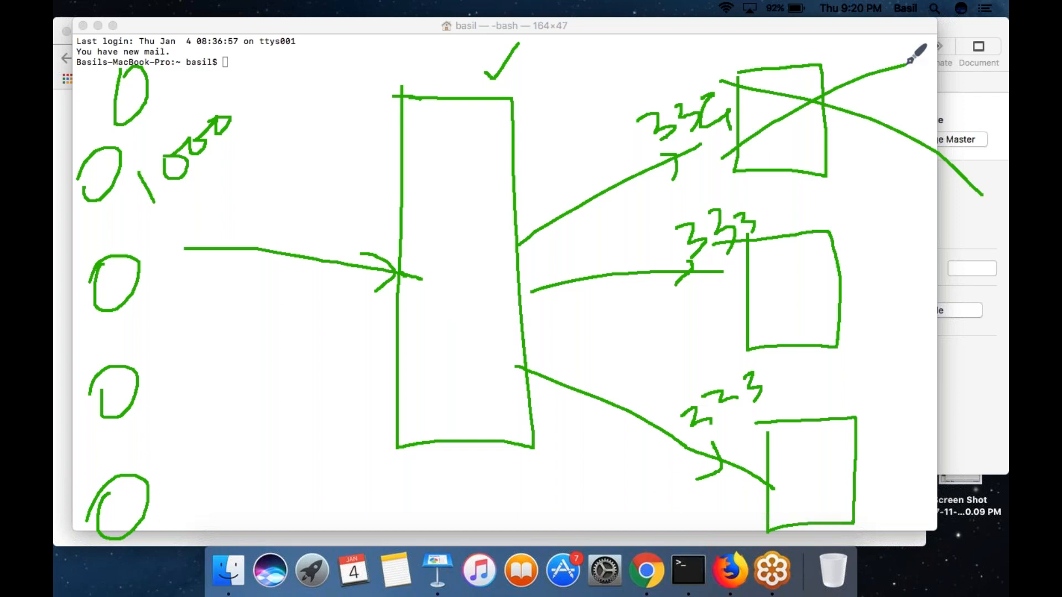
{"action": "mouse_move", "coordinate": [774, 47]}
{"action": "left_mouse_down"}
{"action": "mouse_move", "coordinate": [788, 66]}
{"action": "mouse_move", "coordinate": [829, 44]}
{"action": "left_mouse_up"}
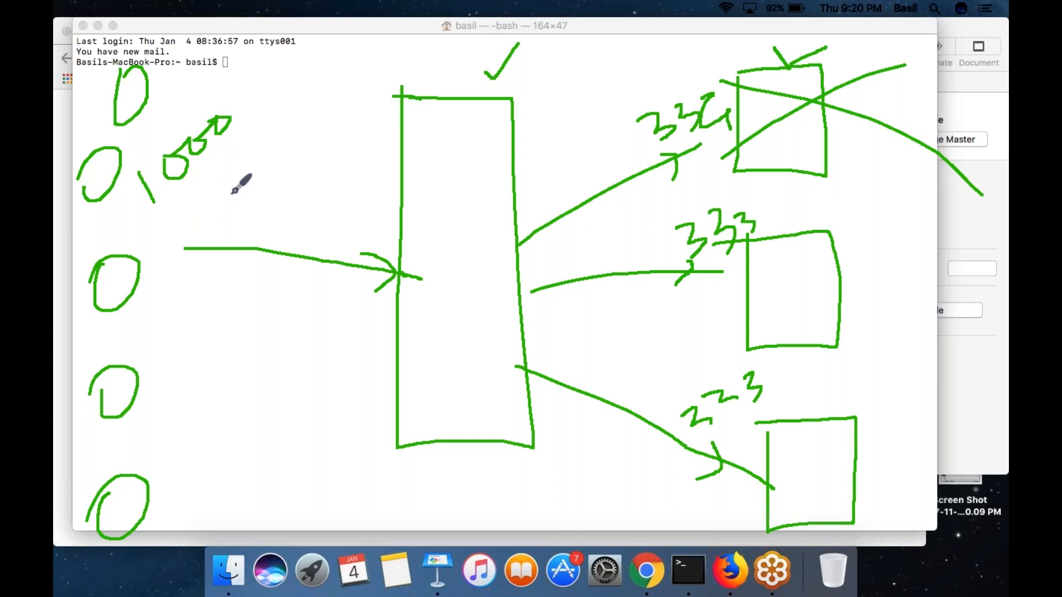
- Draw an arrow from the fourth client toward the tall box, and an "http" check running between the tall box and upper server
{"action": "mouse_move", "coordinate": [147, 369]}
{"action": "left_mouse_down"}
{"action": "mouse_move", "coordinate": [352, 327]}
{"action": "mouse_move", "coordinate": [338, 365]}
{"action": "left_mouse_up"}
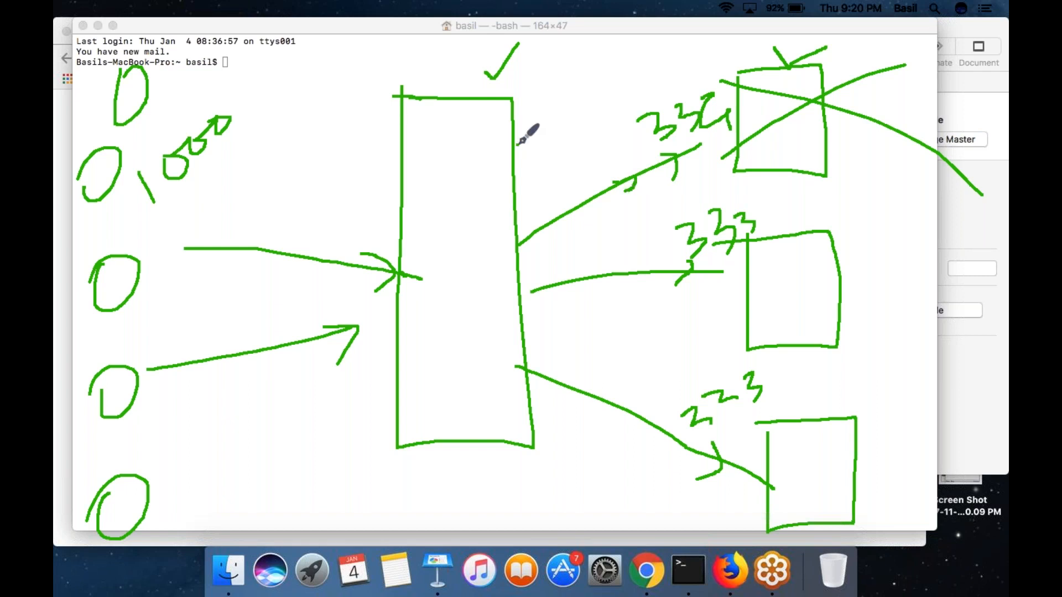
{"action": "left_click_drag", "start_coordinate": [519, 142], "coordinate": [713, 125]}
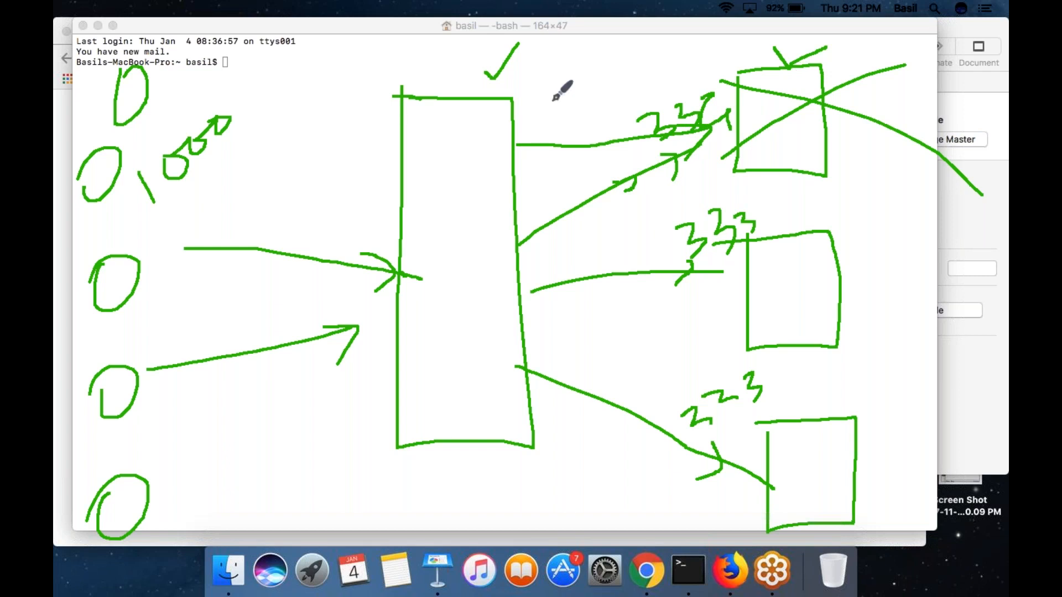
{"action": "mouse_move", "coordinate": [562, 79]}
{"action": "left_mouse_down"}
{"action": "mouse_move", "coordinate": [568, 117]}
{"action": "mouse_move", "coordinate": [629, 87]}
{"action": "mouse_move", "coordinate": [621, 107]}
{"action": "mouse_move", "coordinate": [735, 100]}
{"action": "mouse_move", "coordinate": [713, 125]}
{"action": "mouse_move", "coordinate": [703, 84]}
{"action": "mouse_move", "coordinate": [617, 86]}
{"action": "mouse_move", "coordinate": [639, 89]}
{"action": "left_mouse_up"}
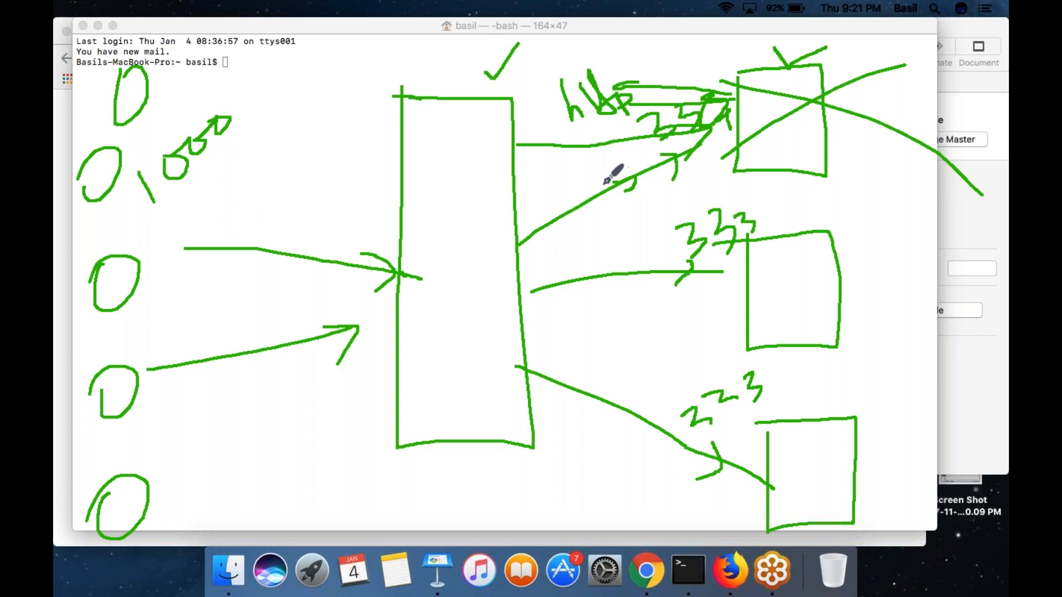
- Cross out the connection to the upper server and put check marks beside the middle and lower servers
{"action": "left_click_drag", "start_coordinate": [563, 171], "coordinate": [669, 250]}
{"action": "left_click_drag", "start_coordinate": [612, 141], "coordinate": [620, 246]}
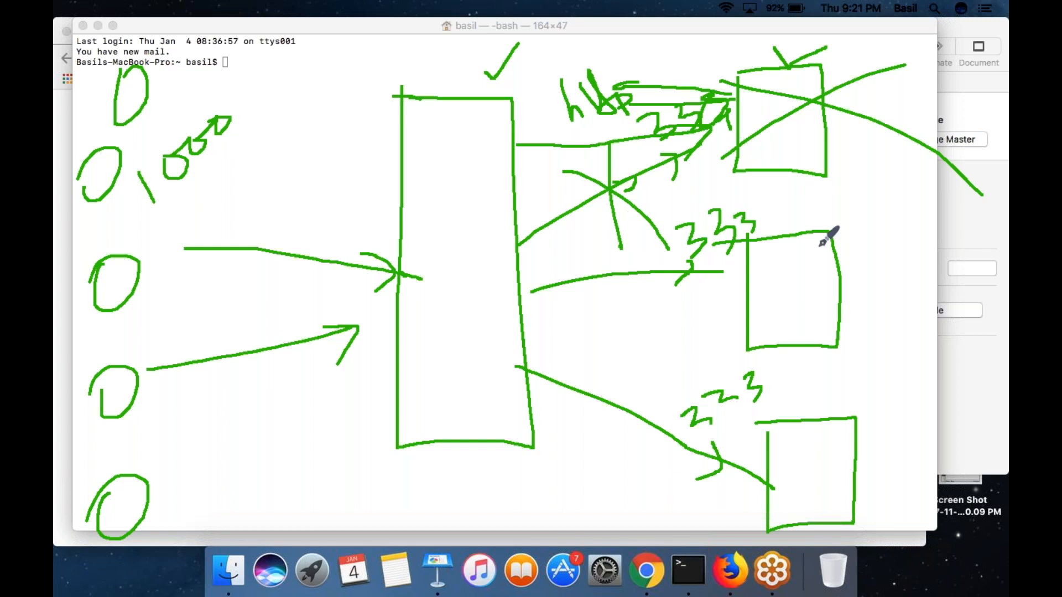
{"action": "mouse_move", "coordinate": [852, 264]}
{"action": "left_mouse_down"}
{"action": "mouse_move", "coordinate": [861, 273]}
{"action": "mouse_move", "coordinate": [871, 239]}
{"action": "left_mouse_up"}
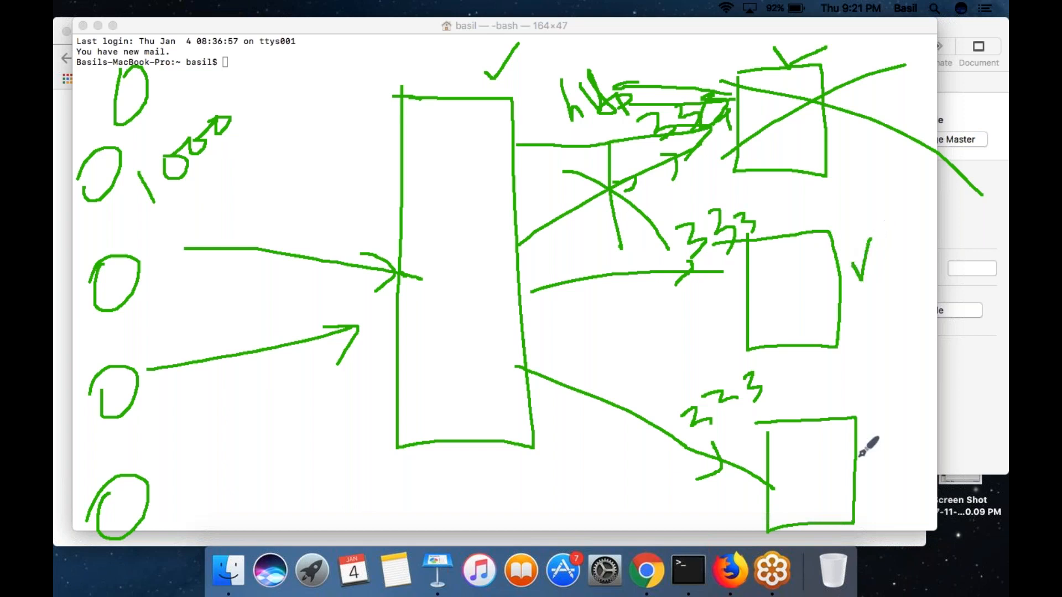
{"action": "left_click_drag", "start_coordinate": [856, 455], "coordinate": [876, 424]}
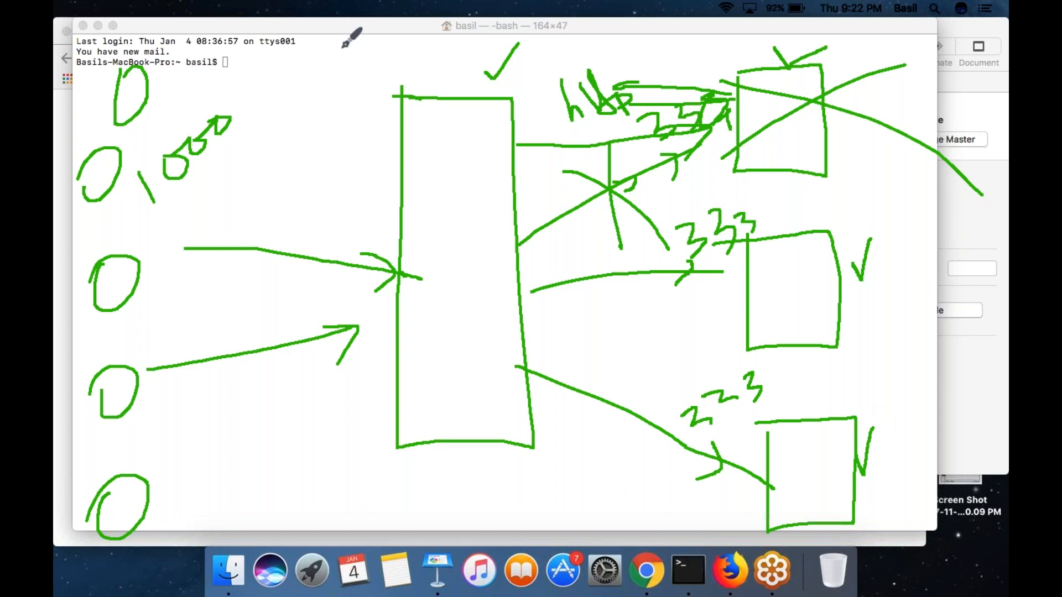
- Write "health" above the tall box, underline the "http" check, and mark over the upper server box
{"action": "mouse_move", "coordinate": [297, 51]}
{"action": "left_mouse_down"}
{"action": "mouse_move", "coordinate": [301, 141]}
{"action": "mouse_move", "coordinate": [365, 88]}
{"action": "mouse_move", "coordinate": [398, 83]}
{"action": "mouse_move", "coordinate": [410, 33]}
{"action": "mouse_move", "coordinate": [446, 58]}
{"action": "mouse_move", "coordinate": [450, 74]}
{"action": "left_mouse_up"}
{"action": "left_click_drag", "start_coordinate": [550, 131], "coordinate": [747, 101]}
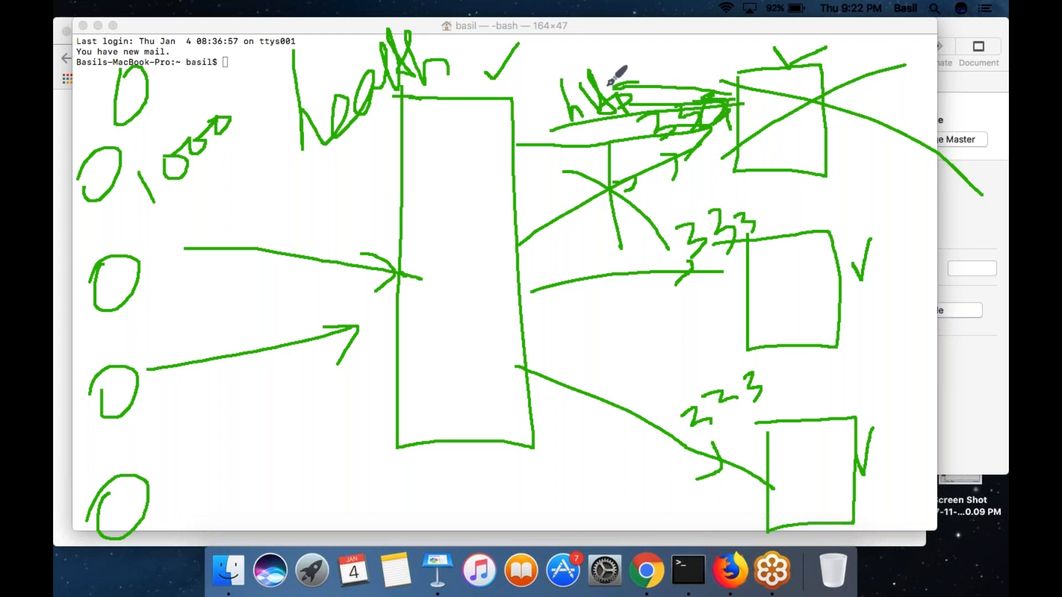
{"action": "mouse_move", "coordinate": [740, 78]}
{"action": "left_mouse_down"}
{"action": "mouse_move", "coordinate": [803, 127]}
{"action": "mouse_move", "coordinate": [790, 94]}
{"action": "mouse_move", "coordinate": [818, 120]}
{"action": "left_mouse_up"}
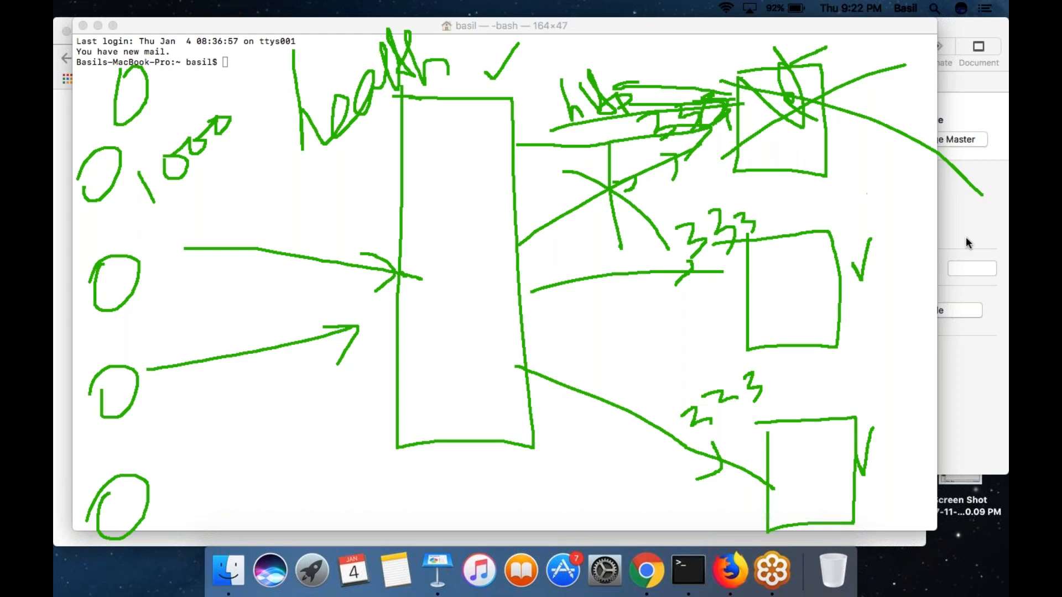
- Clear the load balancer drawing and leave drawing mode to return to the Terminal window
{"action": "left_click", "coordinate": [982, 313]}
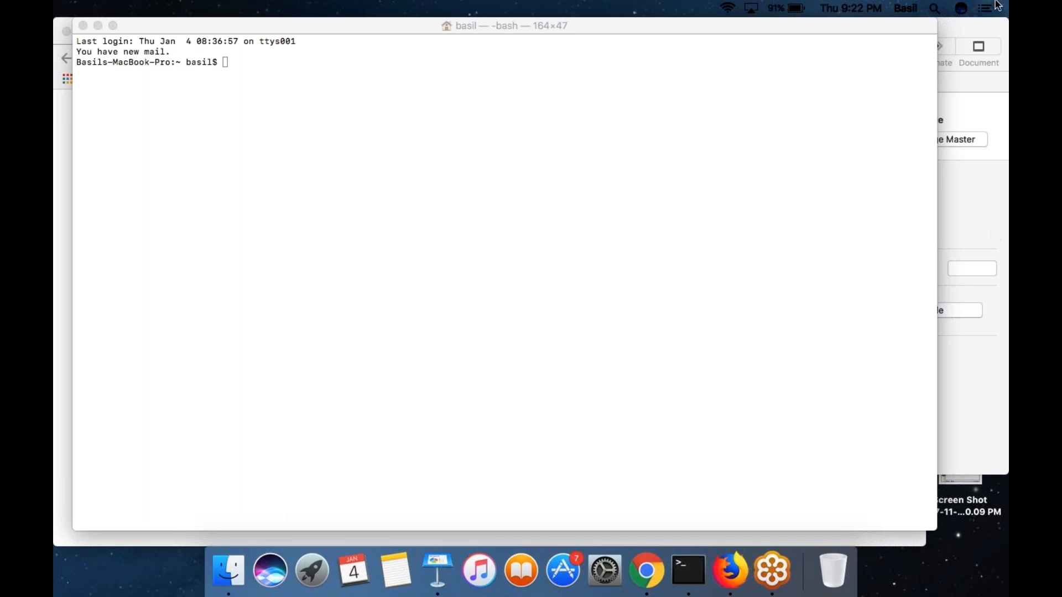
{"action": "left_click", "coordinate": [739, 49]}
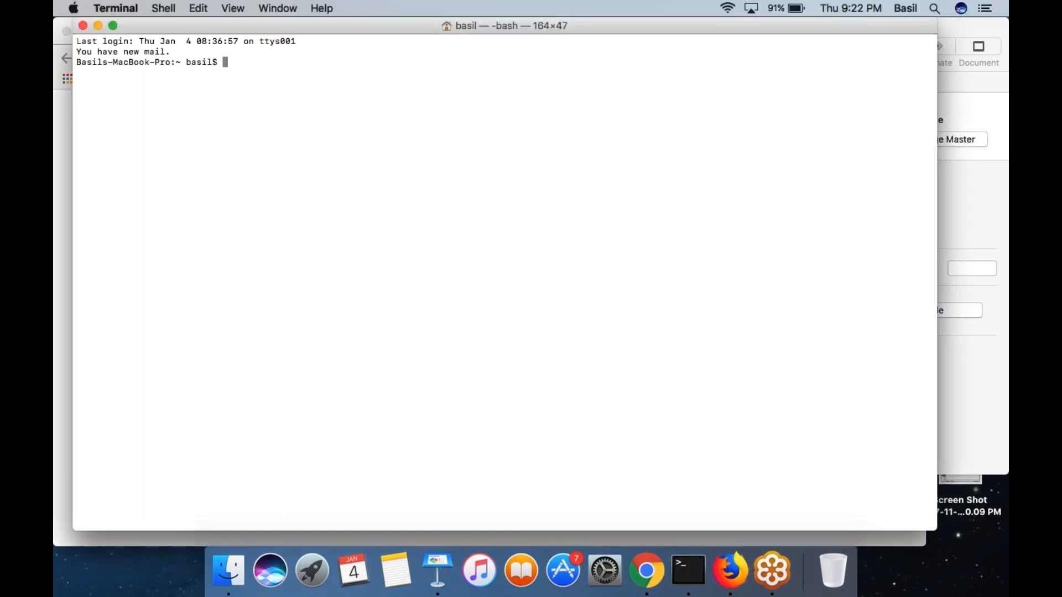
- Switch to Chrome and sign in to the AWS root account by entering the account password
{"action": "left_click", "coordinate": [646, 571]}
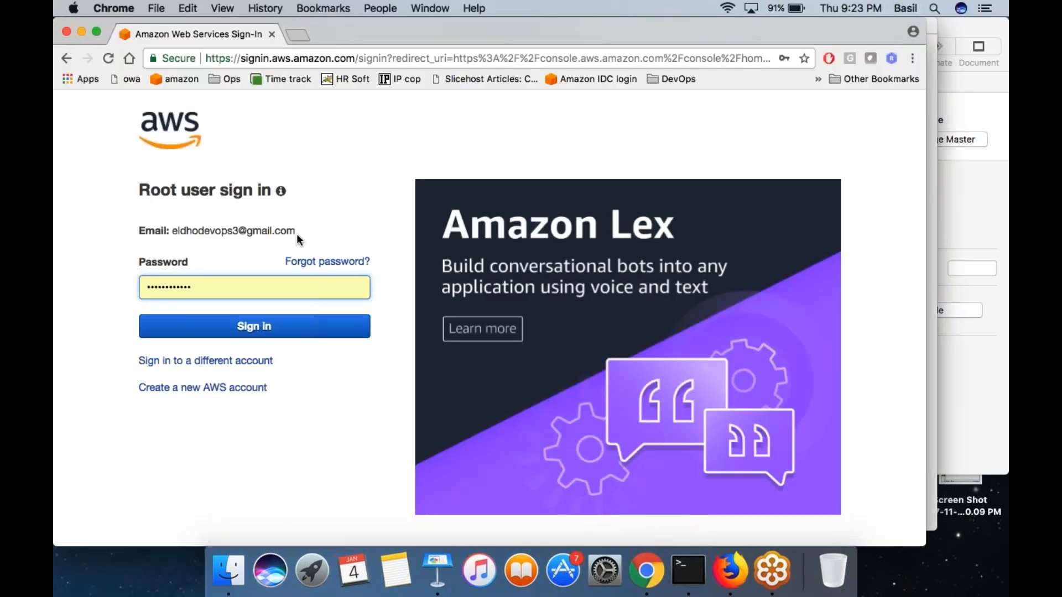
{"action": "double_click", "coordinate": [226, 286]}
{"action": "type", "text": "•••••••"}
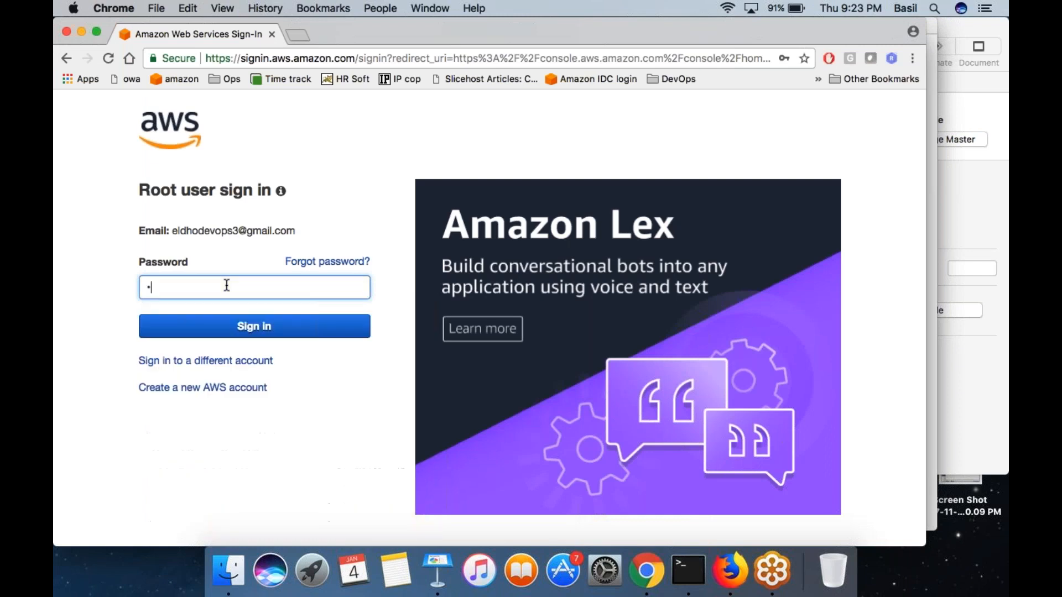
{"action": "type", "text": "•••"}
{"action": "key", "text": "Return"}
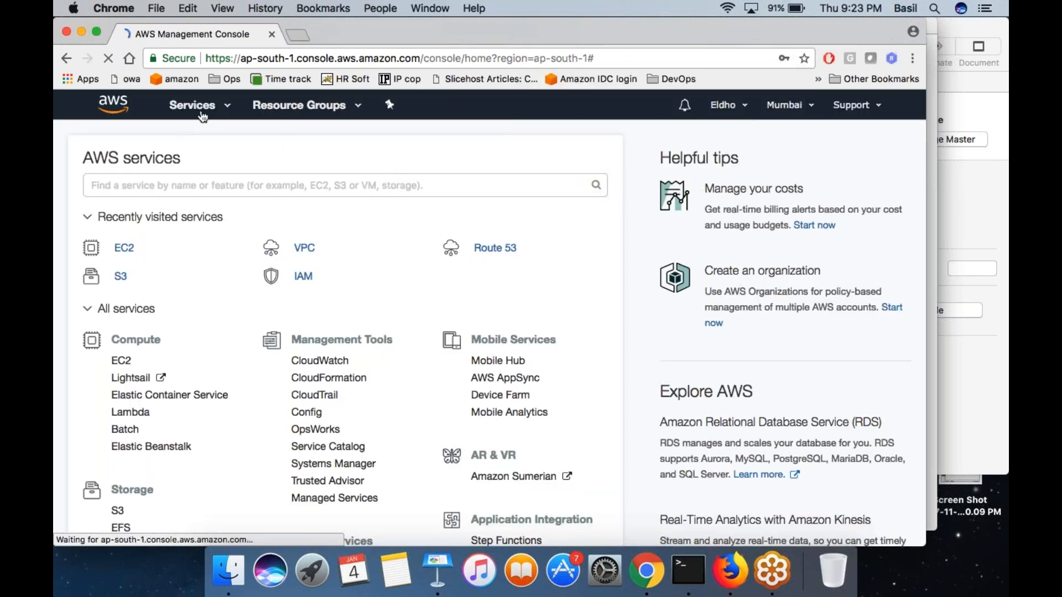
- Open the EC2 instances list and stop the running Nagios instance
{"action": "left_click", "coordinate": [203, 114]}
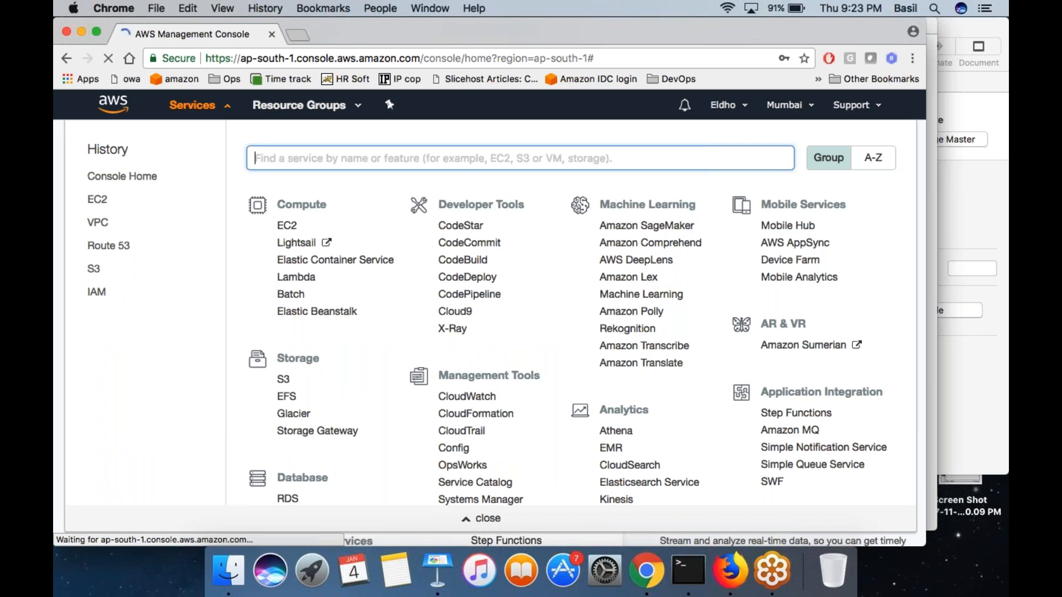
{"action": "left_click", "coordinate": [288, 226]}
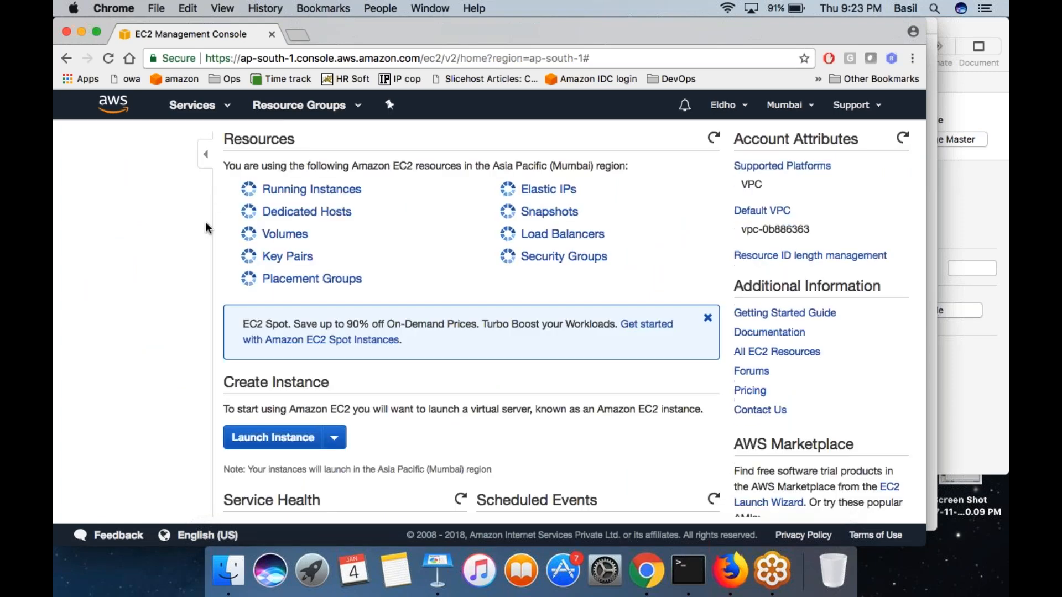
{"action": "left_click", "coordinate": [99, 257]}
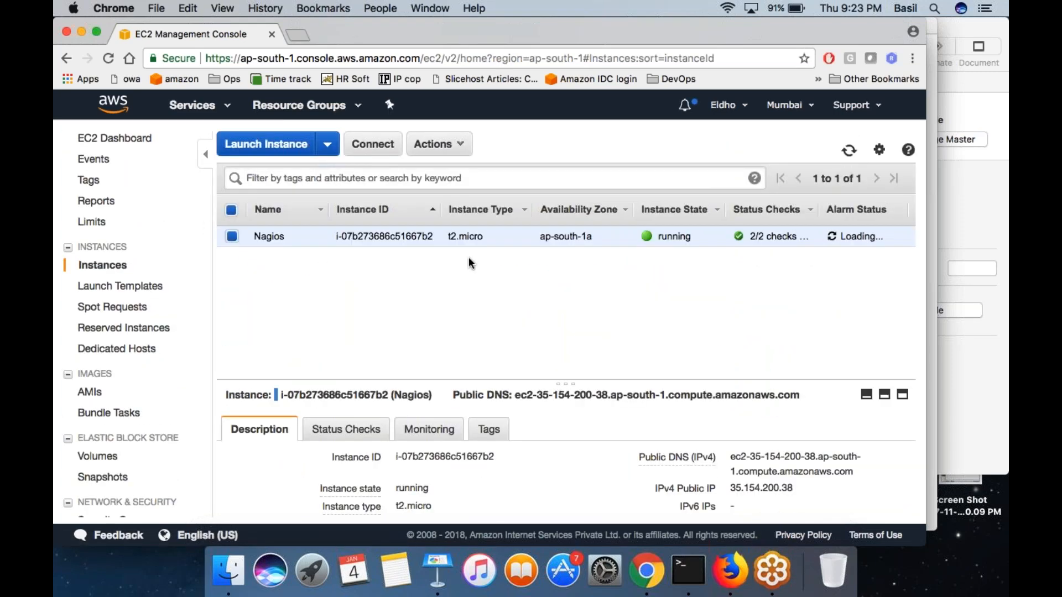
{"action": "right_click", "coordinate": [449, 234]}
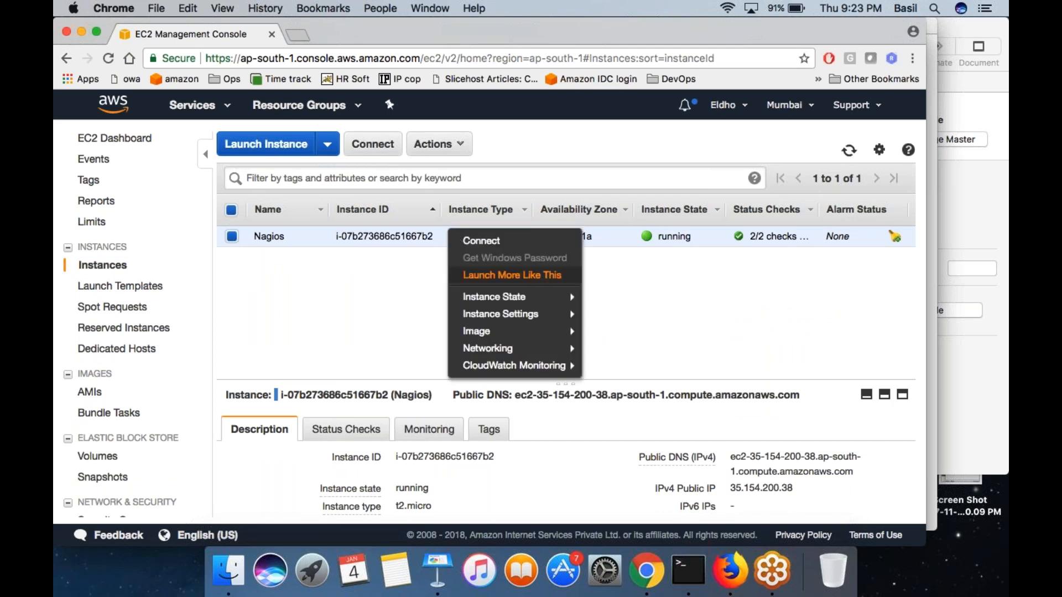
{"action": "mouse_move", "coordinate": [515, 294]}
{"action": "left_click", "coordinate": [608, 312]}
{"action": "left_click", "coordinate": [647, 413]}
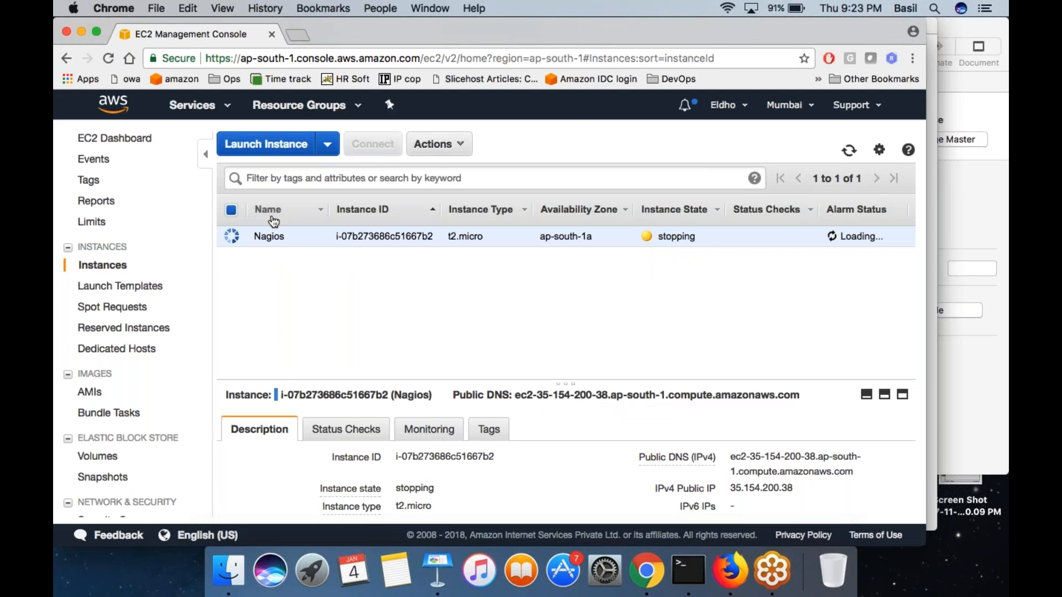
- Start a new instance from the Ubuntu Server 16.04 LTS image, keep the default instance type, and proceed to the instance details
{"action": "left_click", "coordinate": [258, 150]}
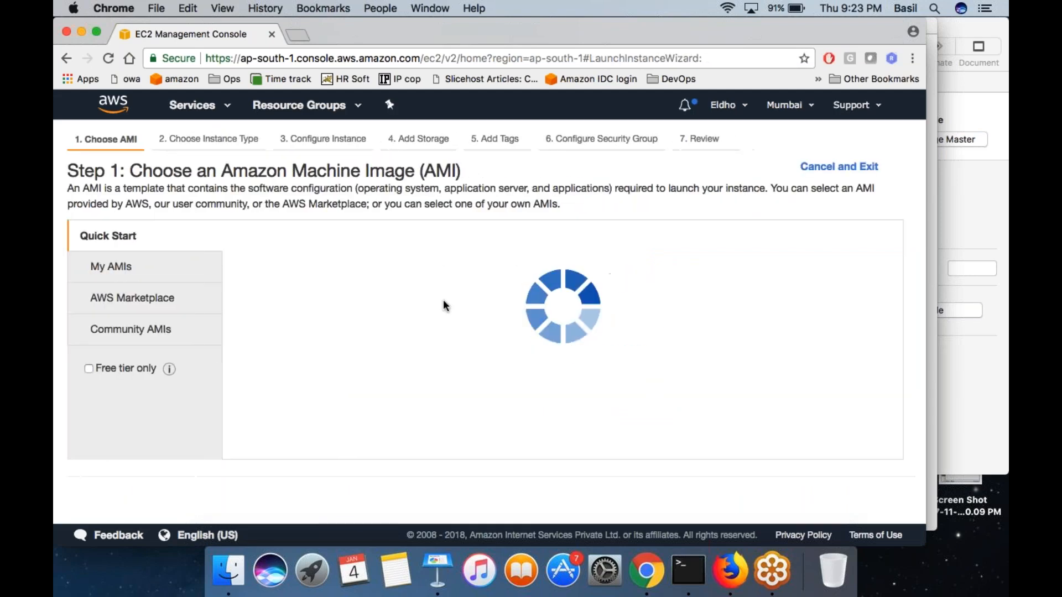
{"action": "scroll", "coordinate": [623, 451], "scroll_direction": "down", "scroll_amount": 5}
{"action": "scroll", "coordinate": [622, 451], "scroll_direction": "down", "scroll_amount": 2}
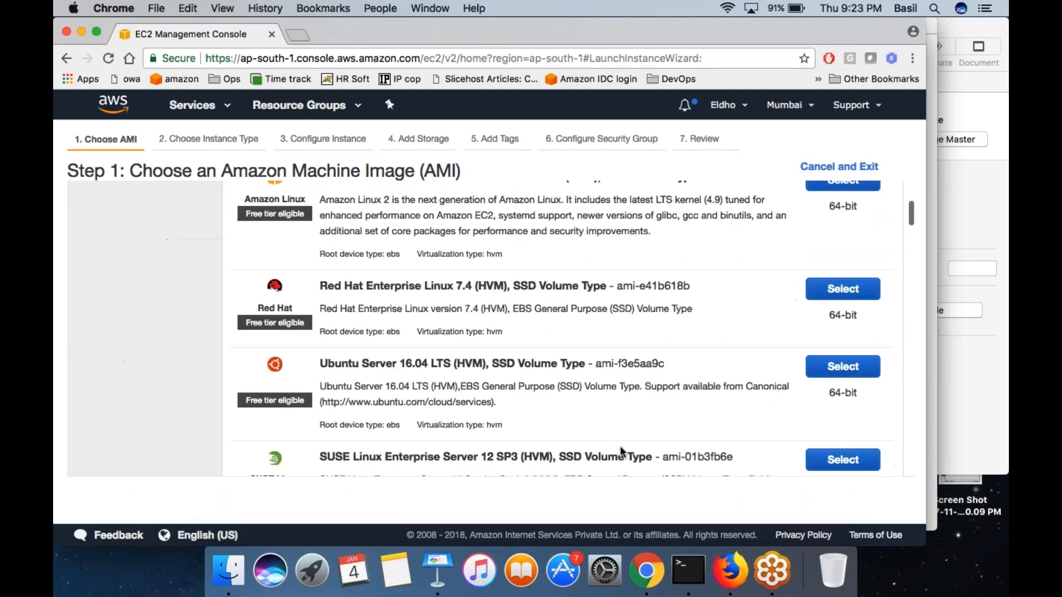
{"action": "left_click", "coordinate": [833, 374]}
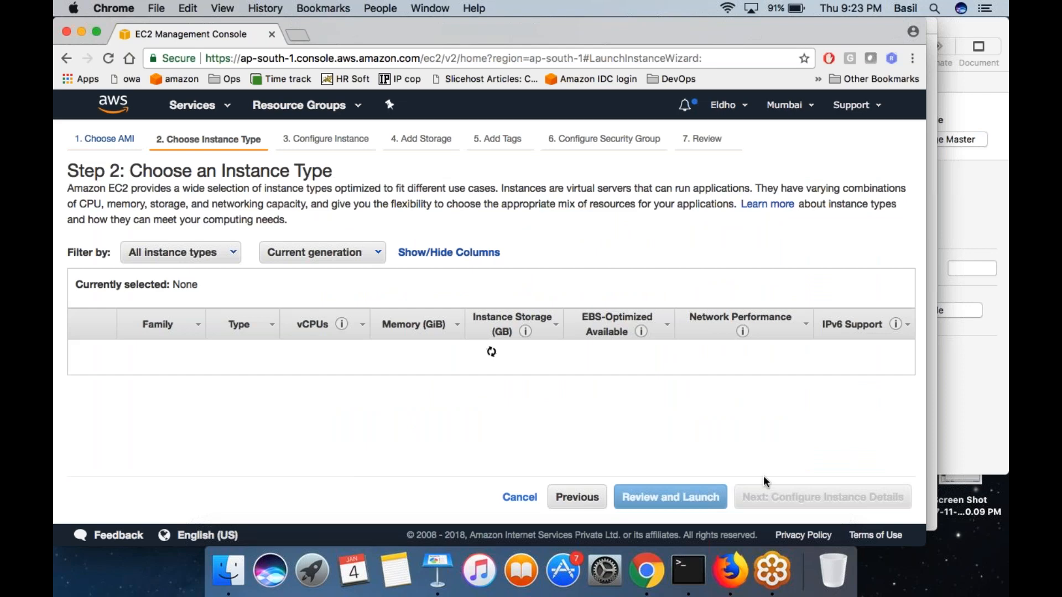
{"action": "left_click", "coordinate": [807, 502]}
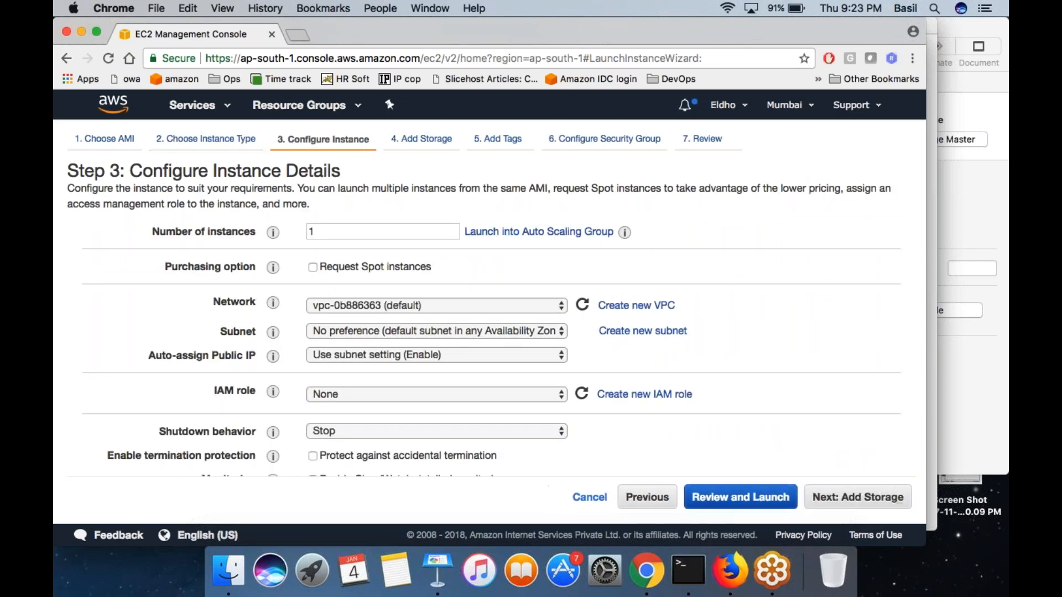
- Set the instance's network to the jan2 VPC and its subnet to the public one in ap-south-1b
{"action": "left_click", "coordinate": [392, 311]}
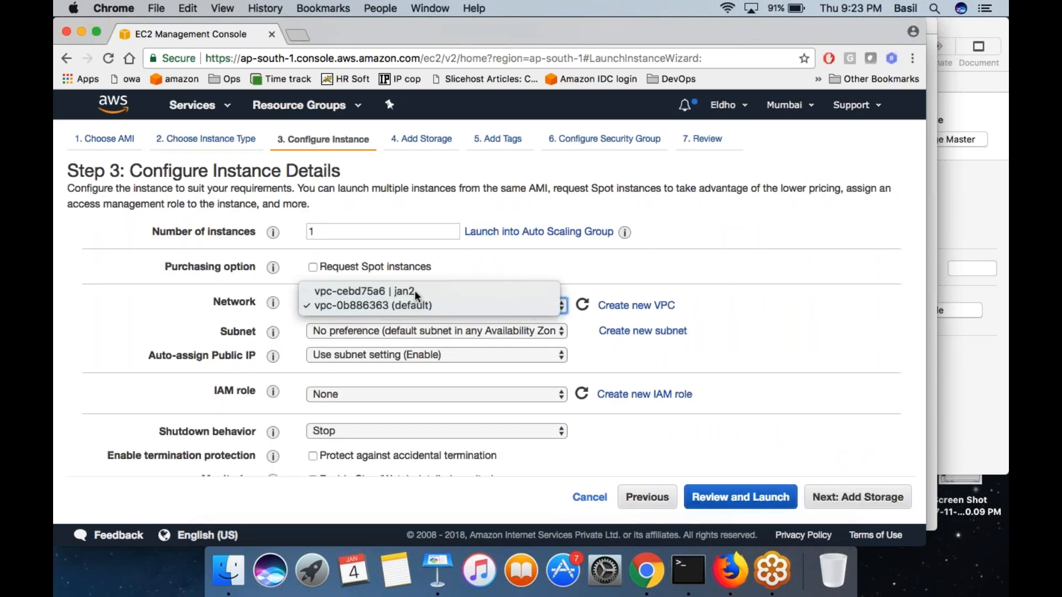
{"action": "left_click", "coordinate": [412, 291]}
{"action": "left_click", "coordinate": [431, 332]}
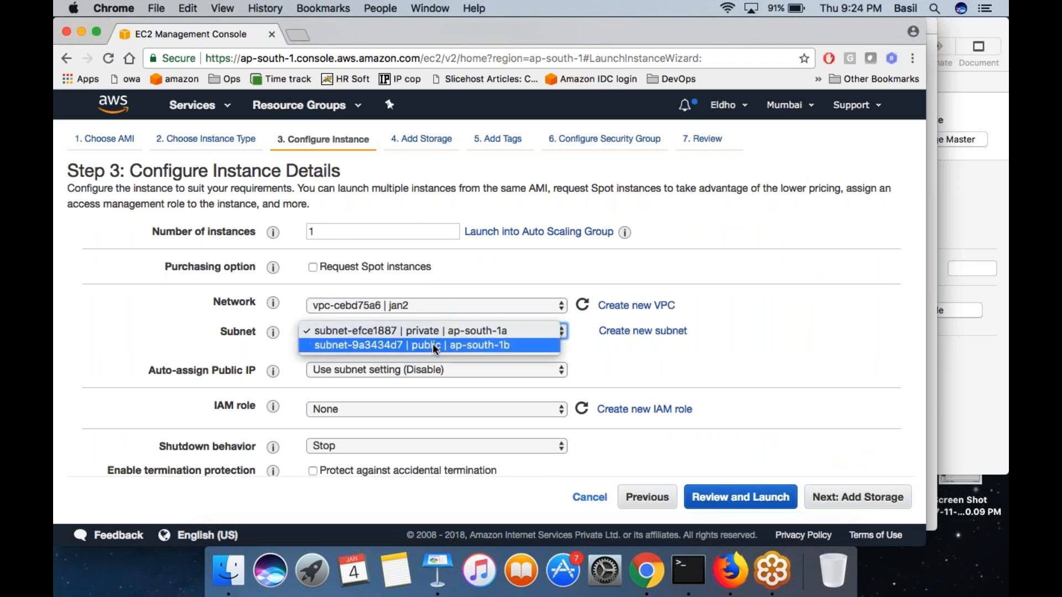
{"action": "left_click", "coordinate": [435, 347]}
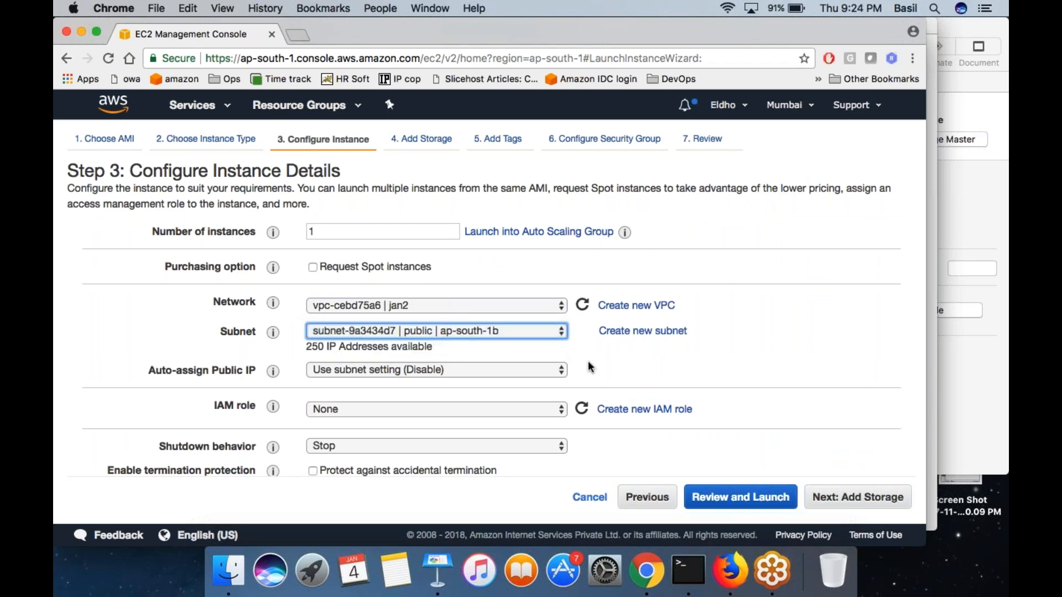
- Review and launch the public subnet instance with the existing key pair dec14, acknowledging access to the private key file
{"action": "left_click", "coordinate": [741, 495]}
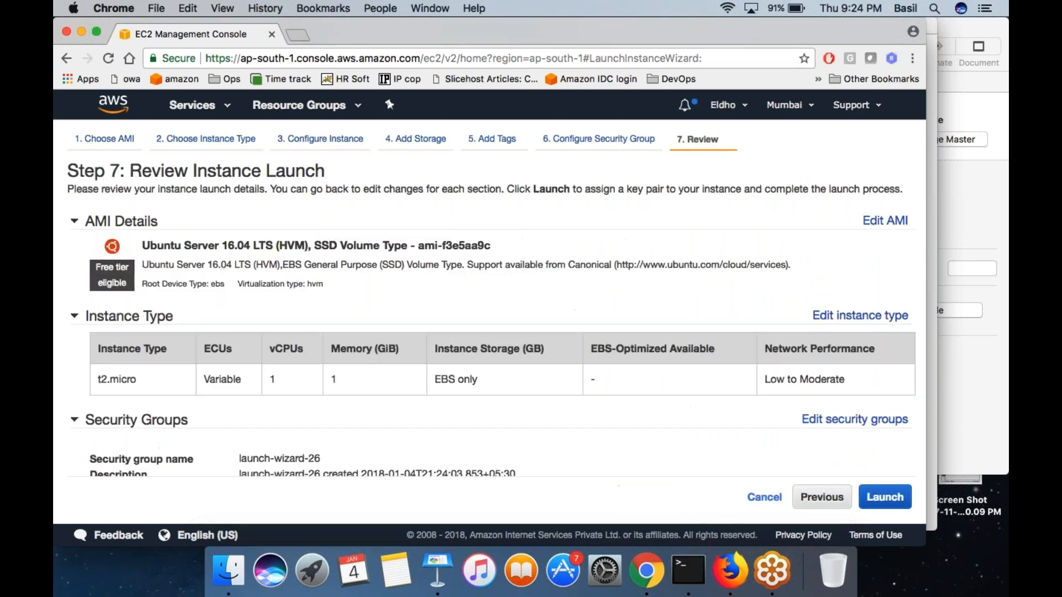
{"action": "left_click", "coordinate": [886, 499]}
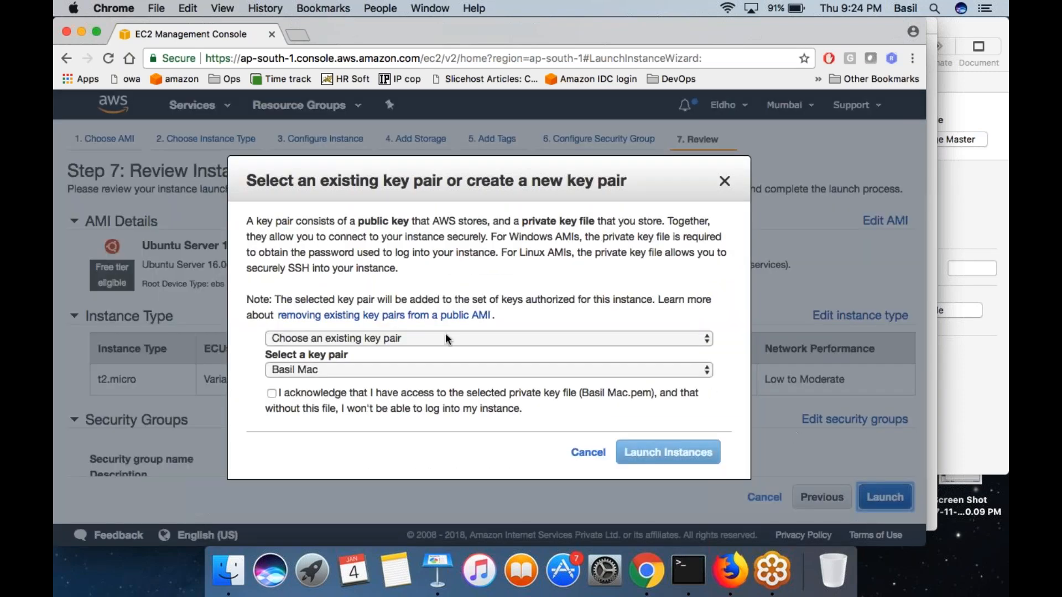
{"action": "left_click", "coordinate": [401, 339]}
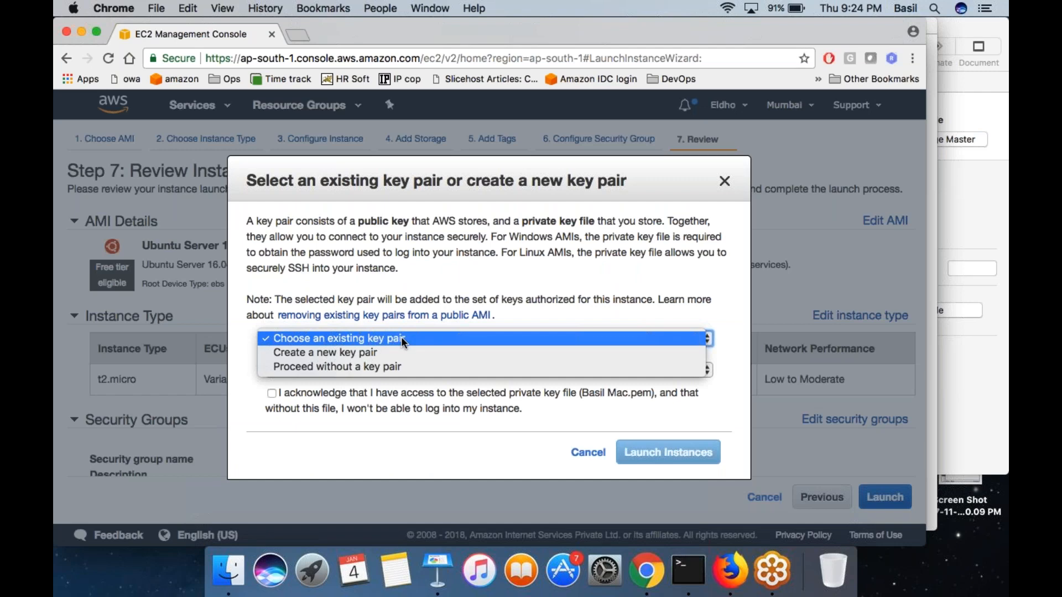
{"action": "left_click", "coordinate": [401, 336]}
{"action": "left_click", "coordinate": [352, 369]}
{"action": "left_click", "coordinate": [344, 383]}
{"action": "left_click", "coordinate": [296, 395]}
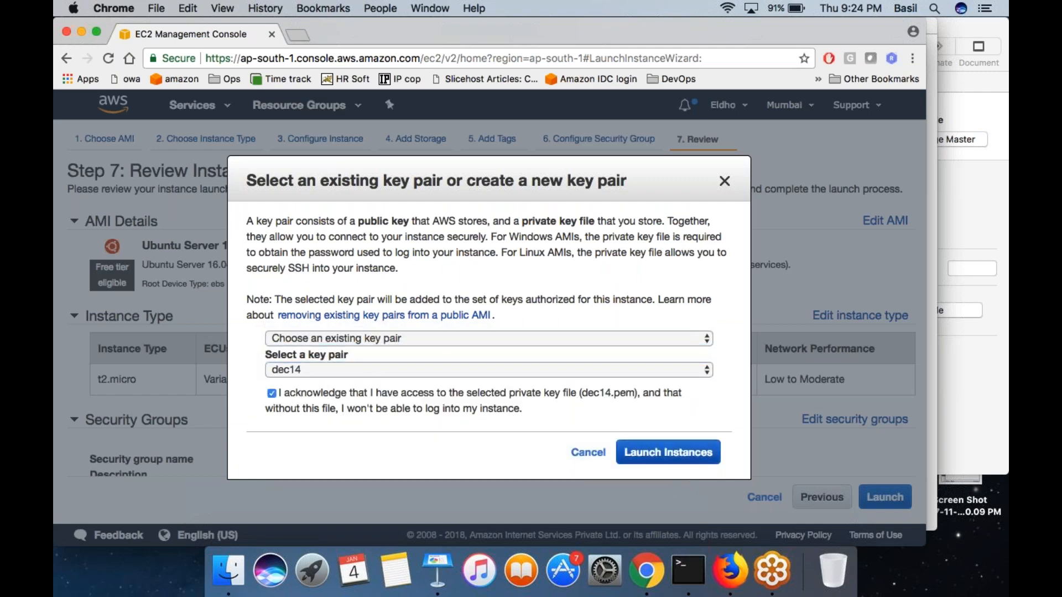
{"action": "left_click", "coordinate": [669, 454]}
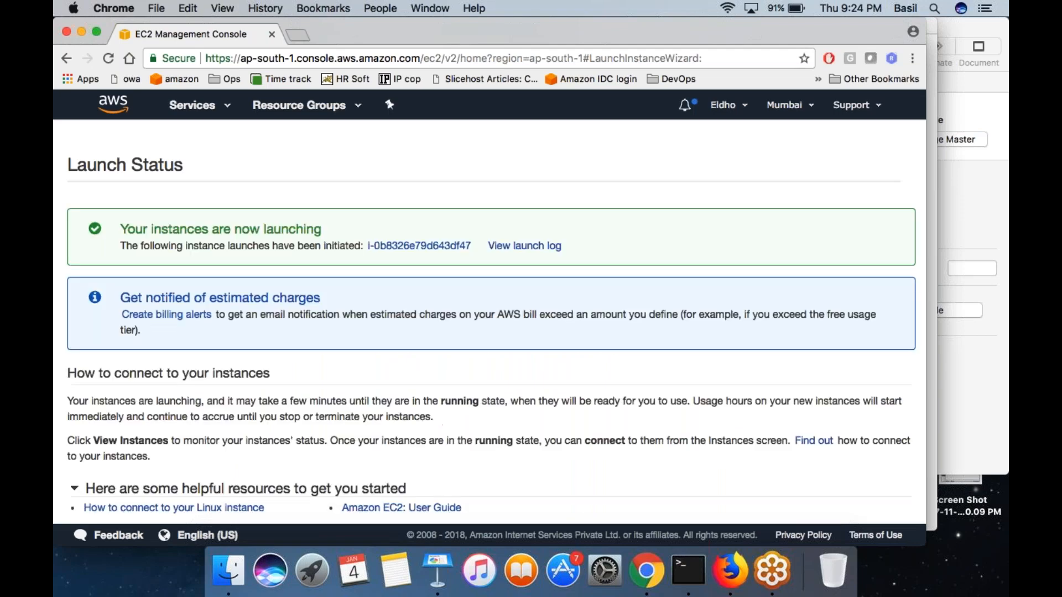
- Show the newly launched instance in the instances list and name it PUBLIC SUBNET MACHINE
{"action": "left_click", "coordinate": [434, 247]}
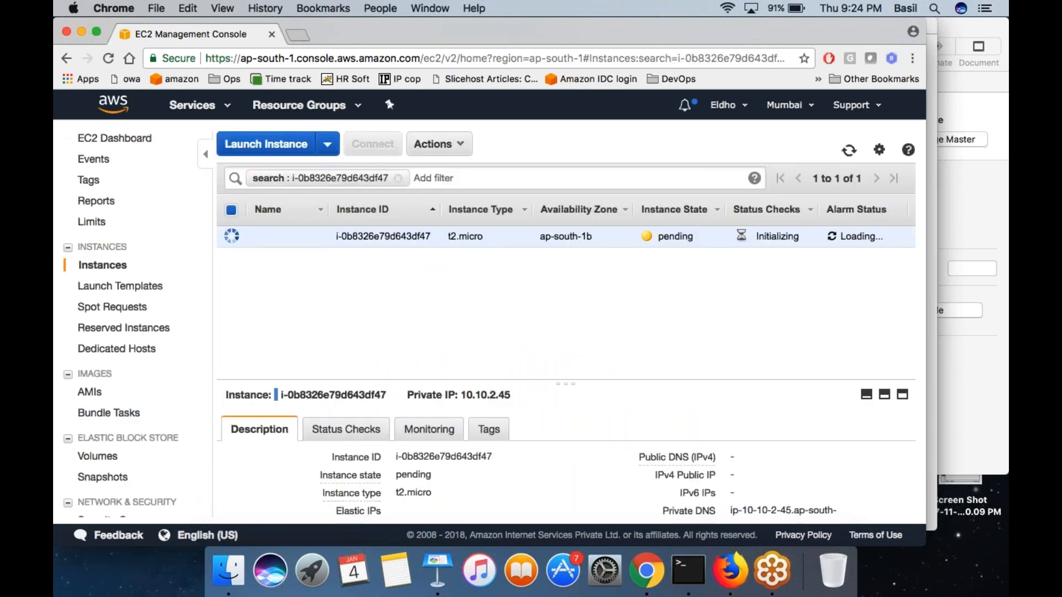
{"action": "left_click", "coordinate": [316, 236]}
{"action": "type", "text": "PU"}
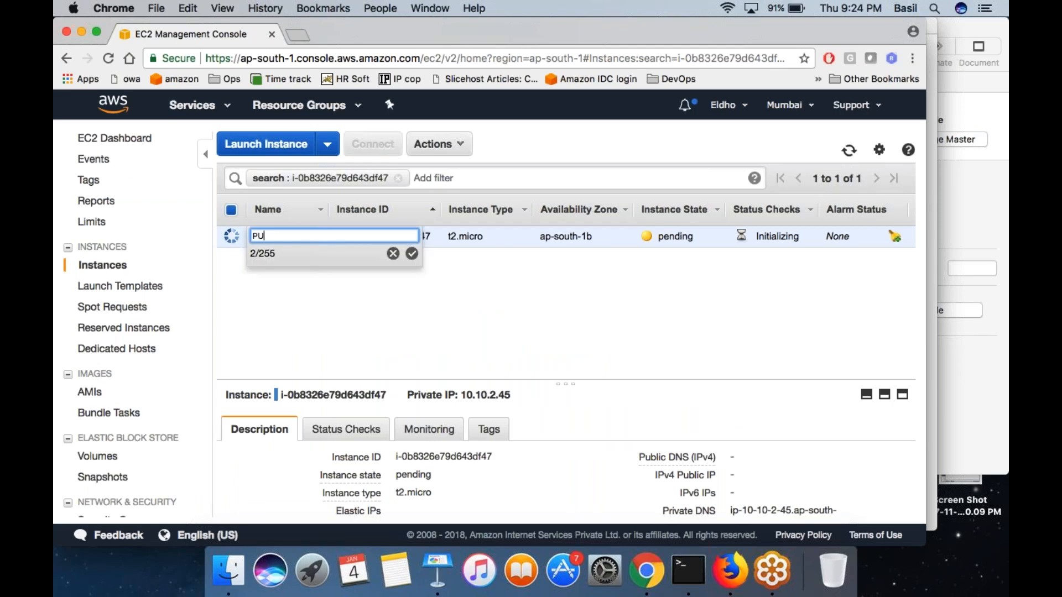
{"action": "type", "text": "BLIC SUBNET MACHINE"}
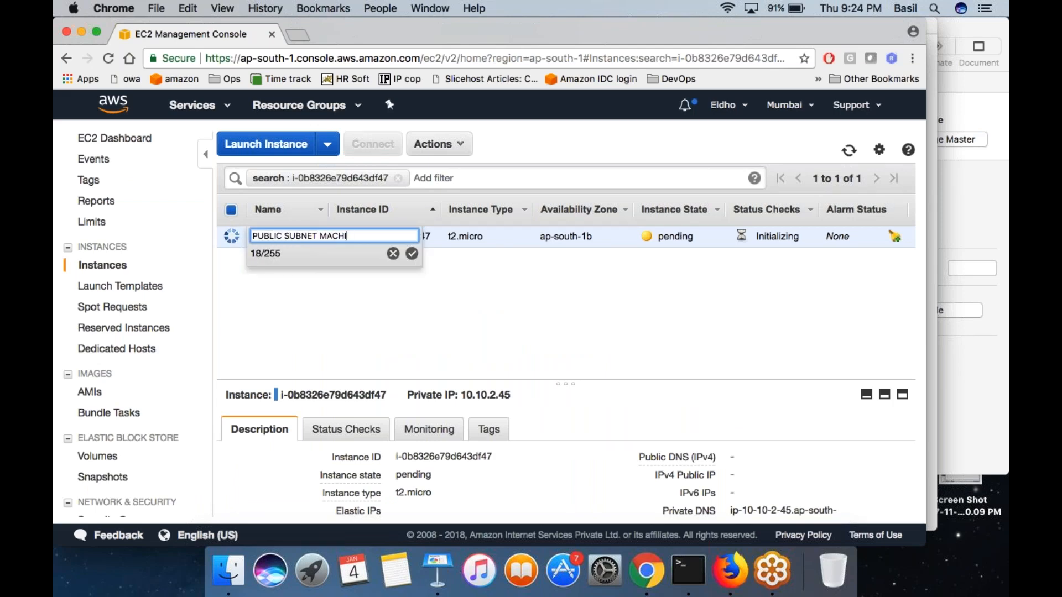
{"action": "left_click", "coordinate": [412, 253]}
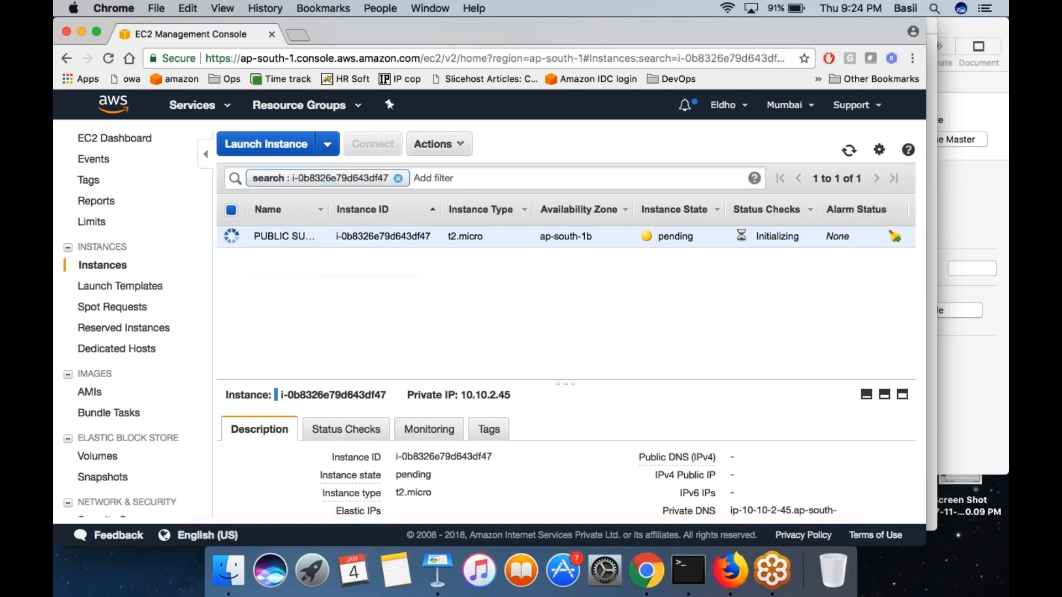
- Start a second instance from the Ubuntu Server 16.04 LTS image with the t2.micro type and proceed to its details
{"action": "left_click", "coordinate": [271, 145]}
{"action": "scroll", "coordinate": [593, 340], "scroll_direction": "down", "scroll_amount": 4}
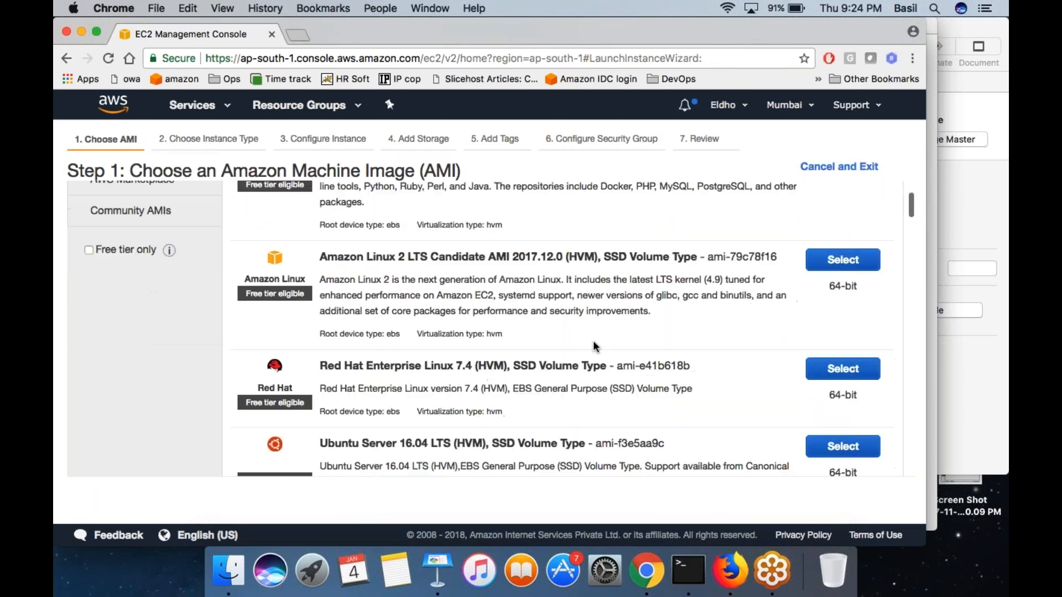
{"action": "left_click", "coordinate": [847, 370]}
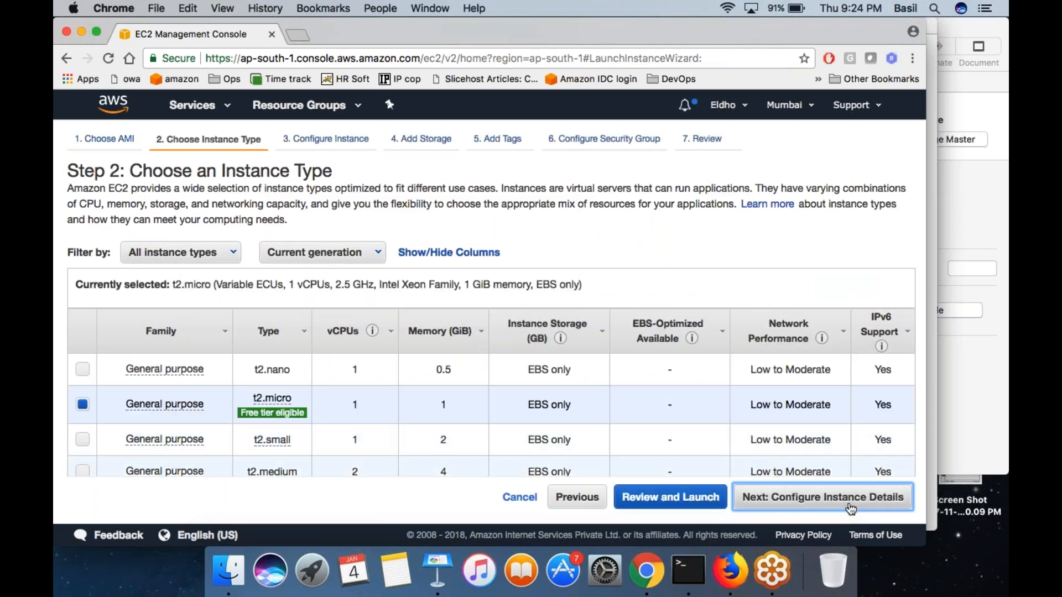
{"action": "left_click", "coordinate": [822, 497]}
- Set the network to the jan2 VPC and the subnet to private in ap-south-1a, keeping the subnet setting for public IP assignment
{"action": "left_click", "coordinate": [400, 304]}
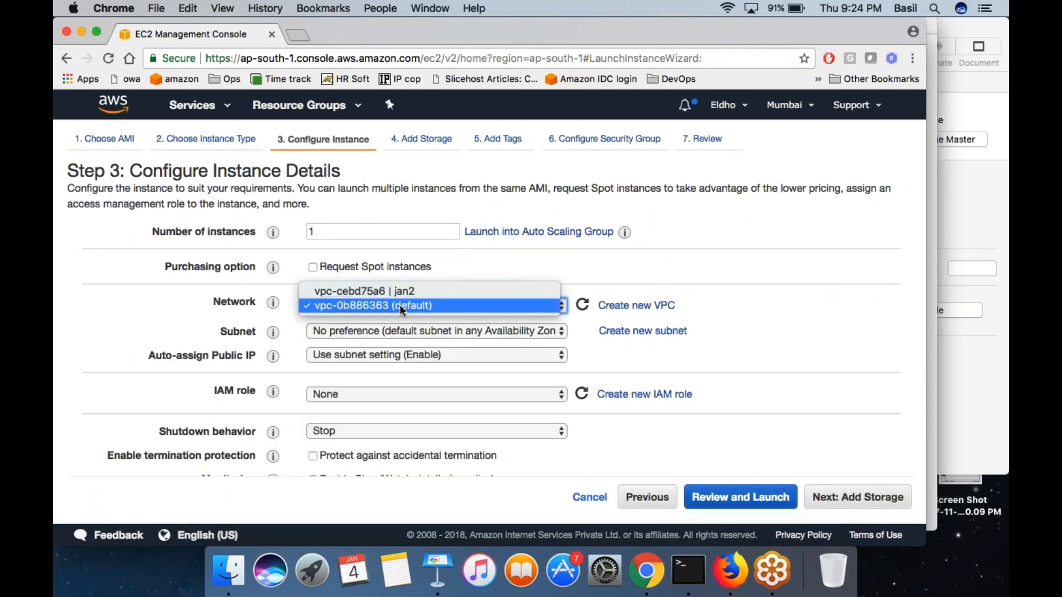
{"action": "left_click", "coordinate": [403, 290]}
{"action": "left_click", "coordinate": [419, 332]}
{"action": "left_click", "coordinate": [436, 331]}
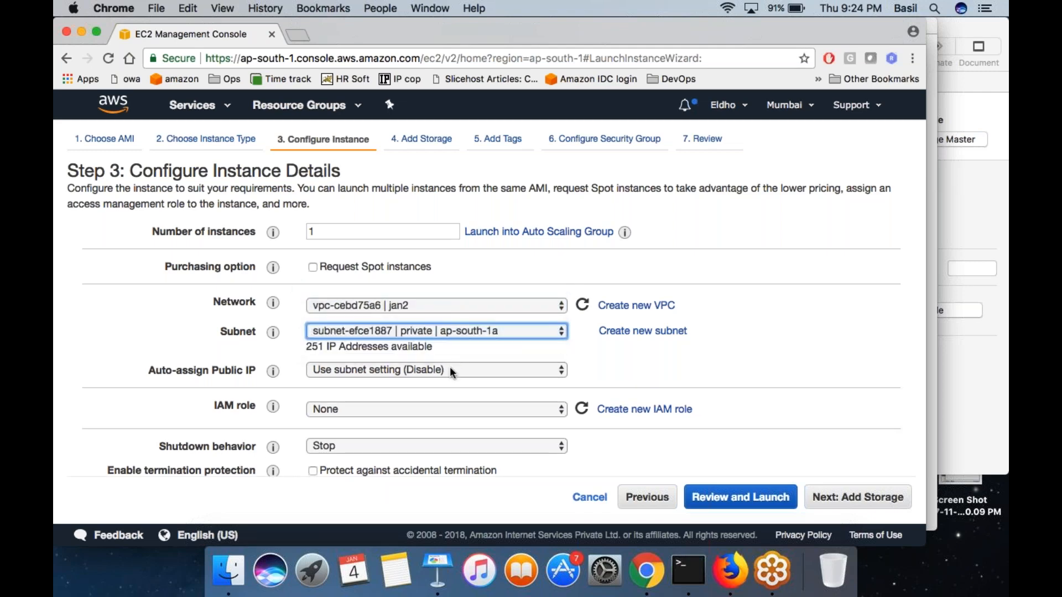
{"action": "left_click", "coordinate": [450, 369]}
{"action": "left_click", "coordinate": [451, 369]}
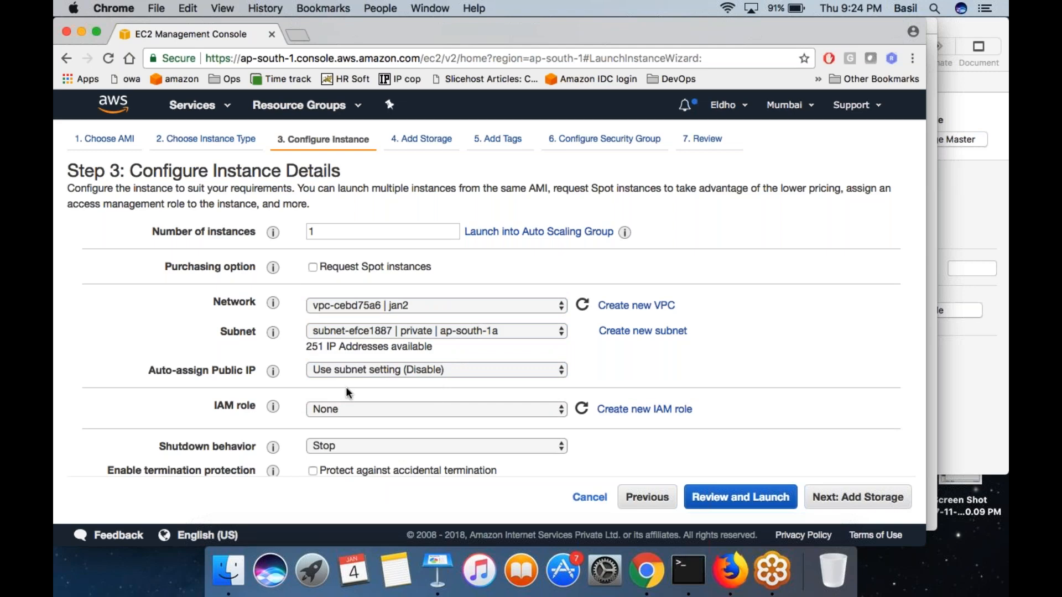
{"action": "left_click", "coordinate": [383, 369]}
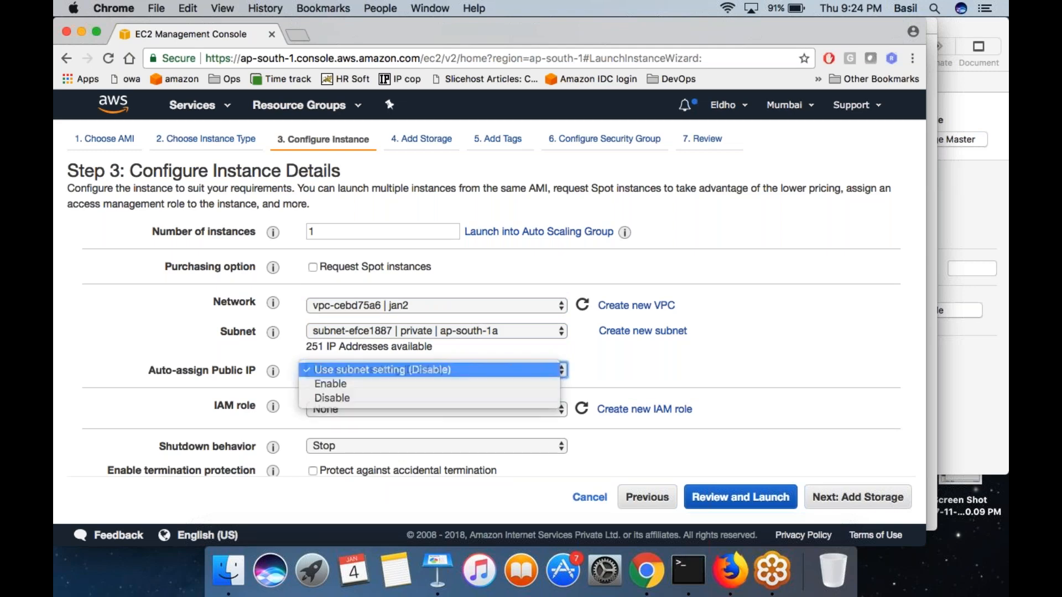
{"action": "left_click", "coordinate": [395, 370]}
- Review and launch the private subnet instance with the existing key pair dec14, acknowledging access to its key file
{"action": "left_click", "coordinate": [741, 497]}
{"action": "left_click", "coordinate": [885, 497]}
{"action": "left_click", "coordinate": [419, 338]}
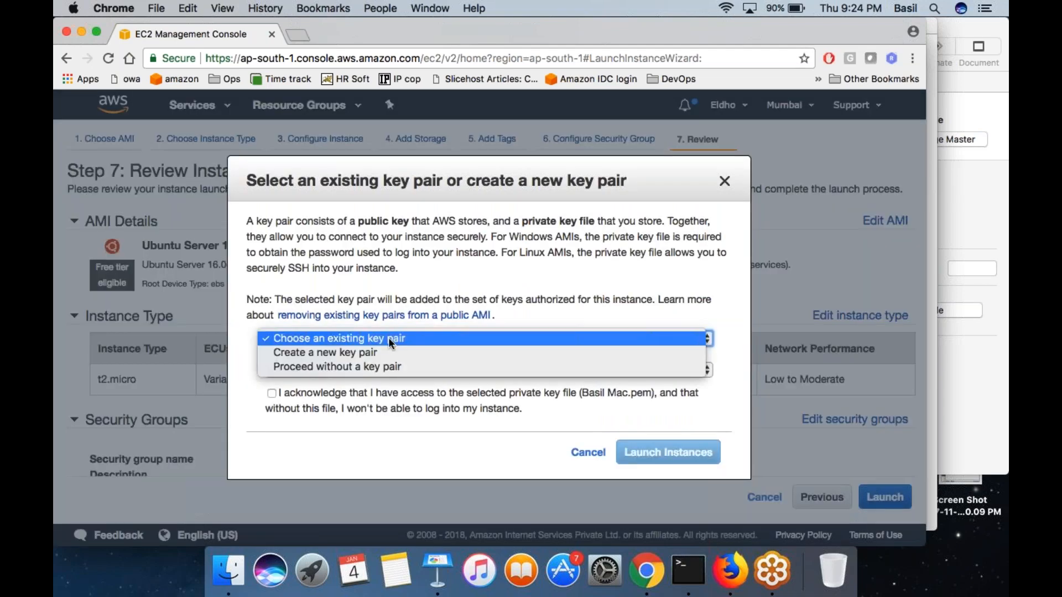
{"action": "left_click", "coordinate": [392, 339]}
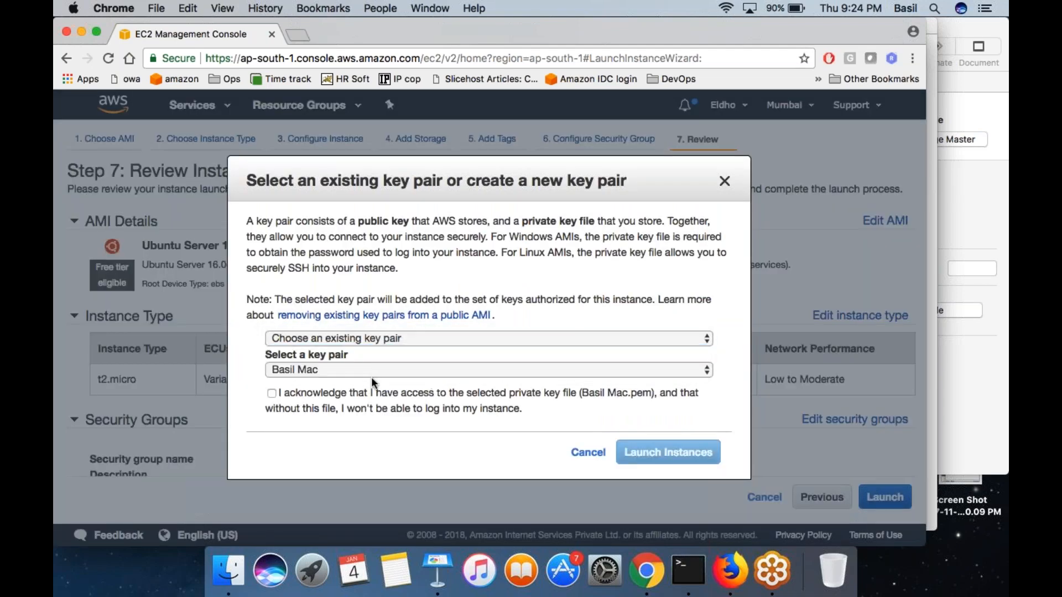
{"action": "left_click", "coordinate": [374, 370]}
{"action": "left_click", "coordinate": [366, 387]}
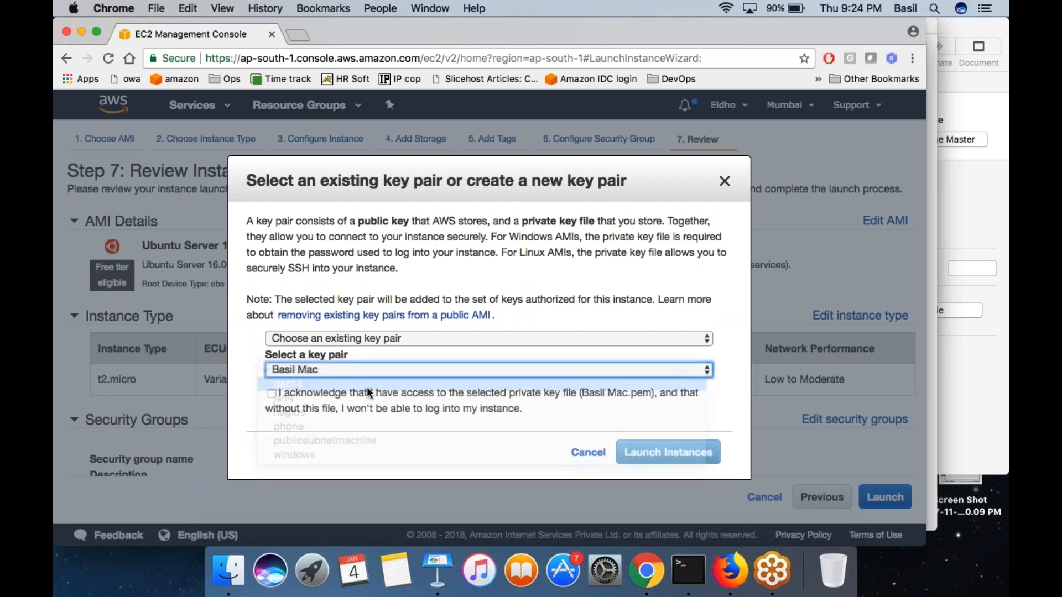
{"action": "left_click", "coordinate": [333, 390]}
{"action": "left_click", "coordinate": [688, 453]}
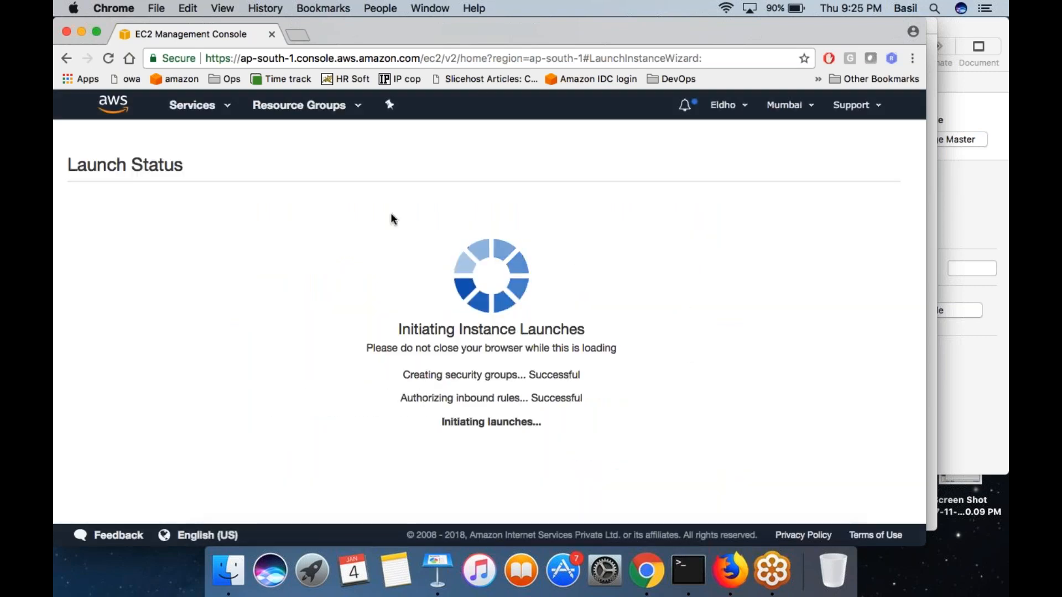
- Show the second launched instance in the list, name it PRIVATE SUBNET MACHINE, and clear the instance ID filter
{"action": "left_click", "coordinate": [418, 246]}
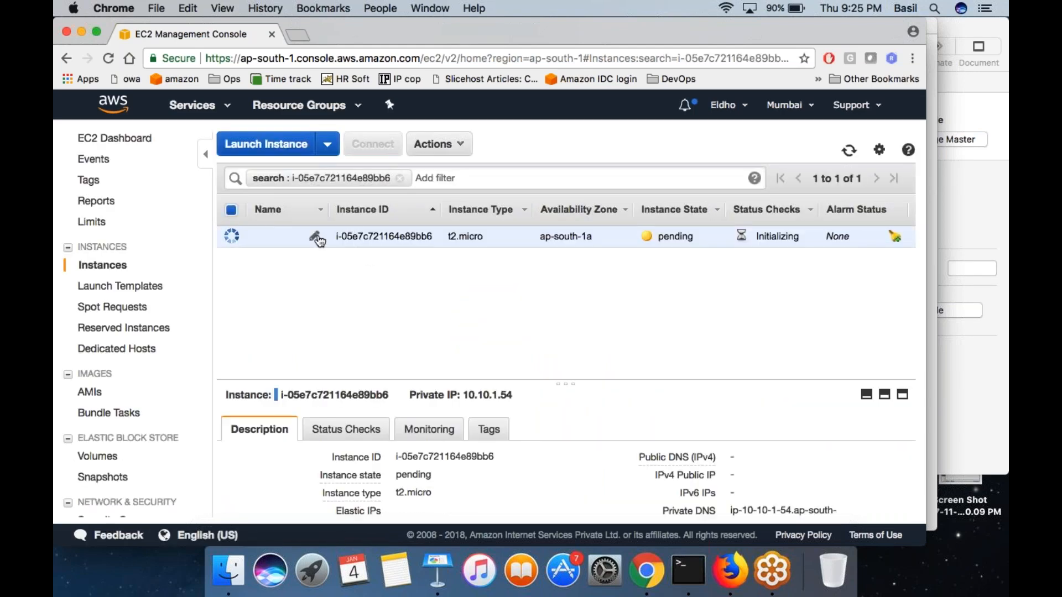
{"action": "left_click", "coordinate": [317, 238]}
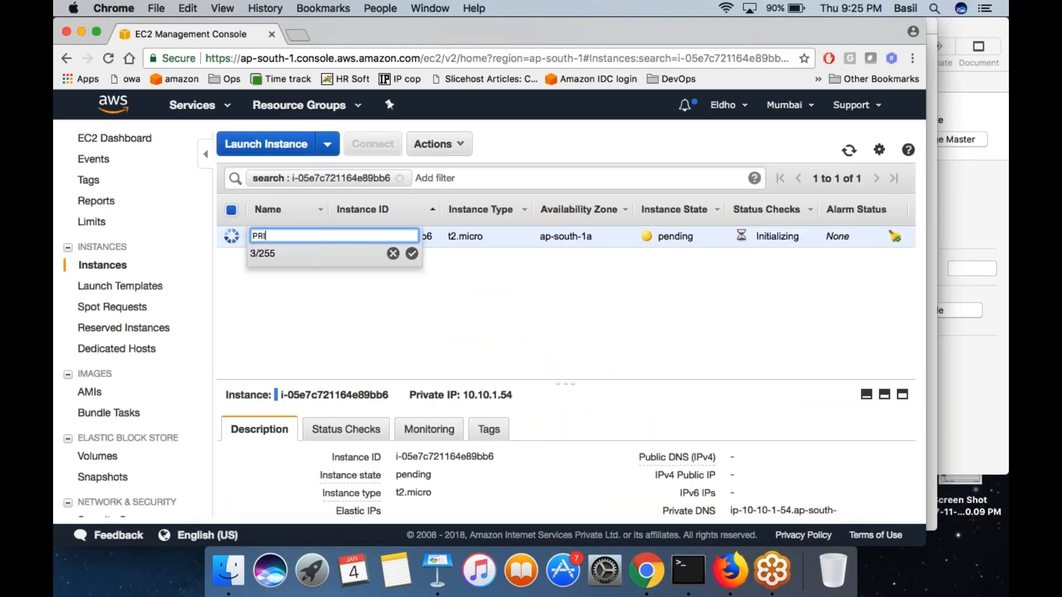
{"action": "type", "text": "PRIVATE SUBN"}
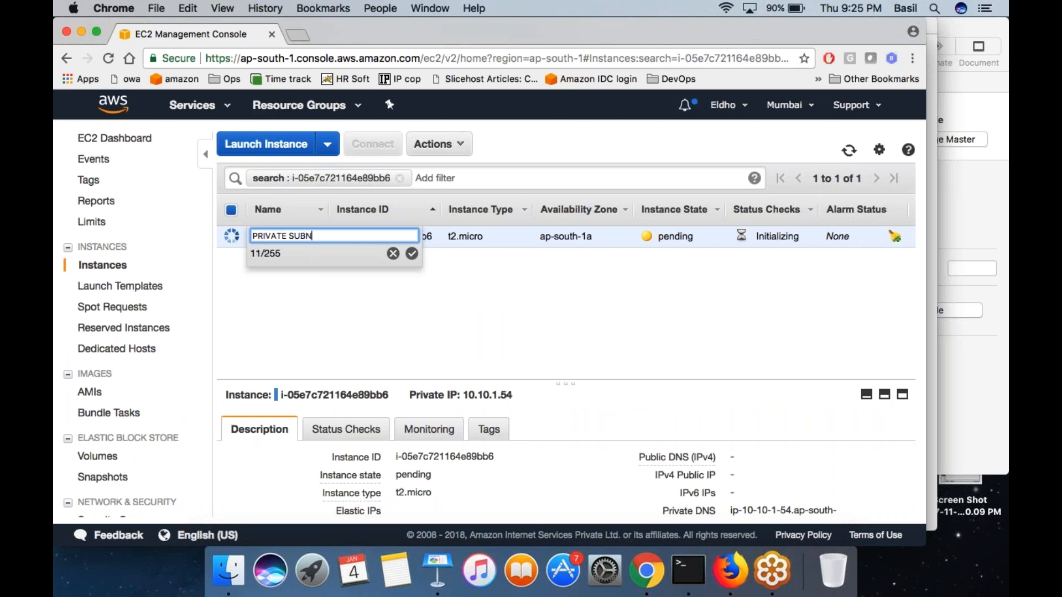
{"action": "type", "text": "ET MACHINE"}
{"action": "left_click", "coordinate": [412, 253]}
{"action": "left_click", "coordinate": [400, 178]}
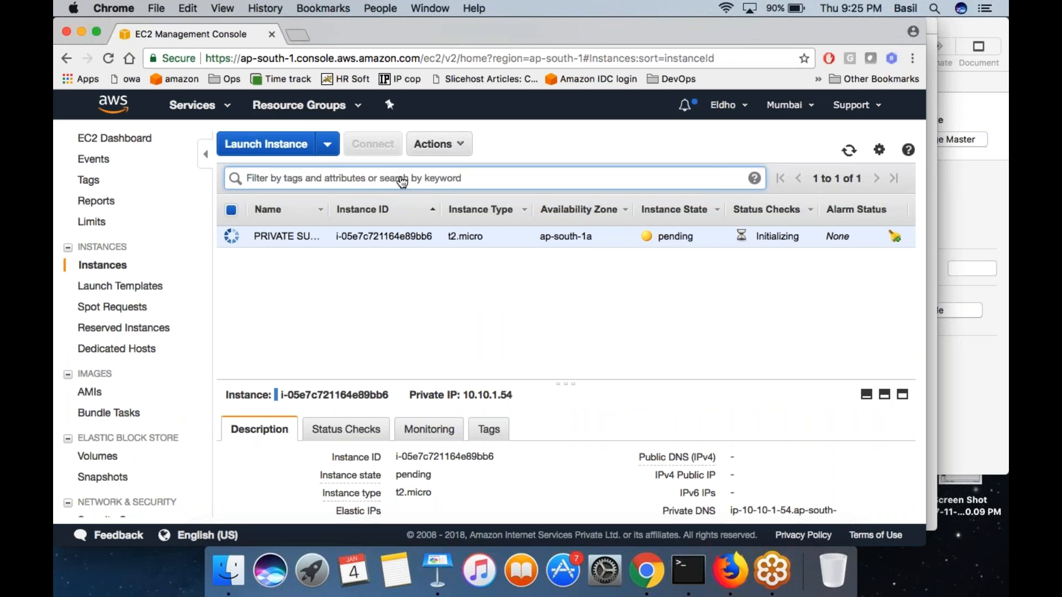
- Compare the private and public subnet machines in the instance list, examining their states, public IP columns and the private machine's network details
{"action": "left_click", "coordinate": [503, 325]}
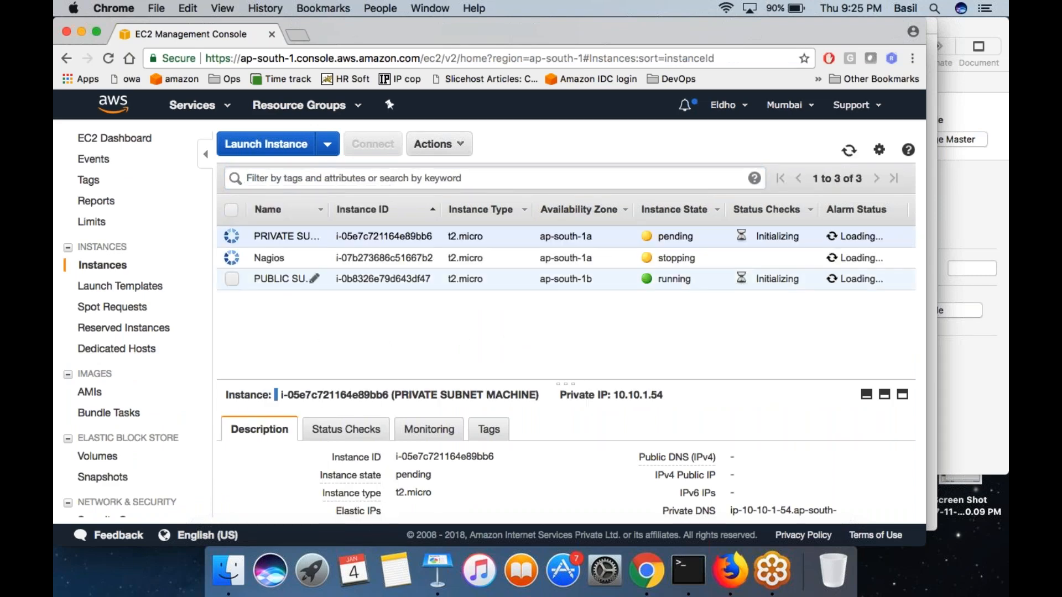
{"action": "left_click", "coordinate": [396, 279]}
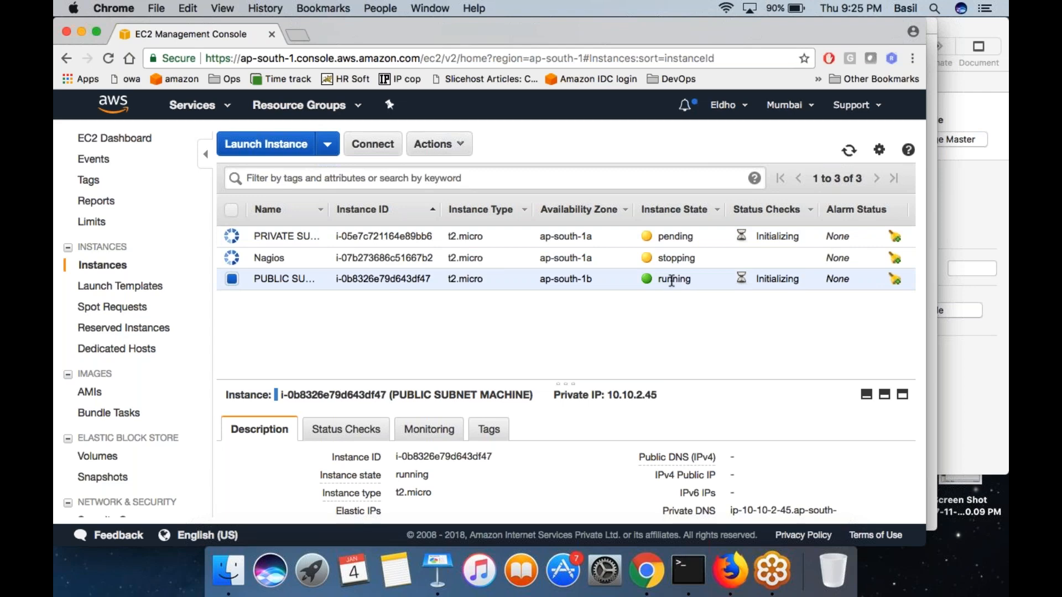
{"action": "left_click", "coordinate": [661, 237]}
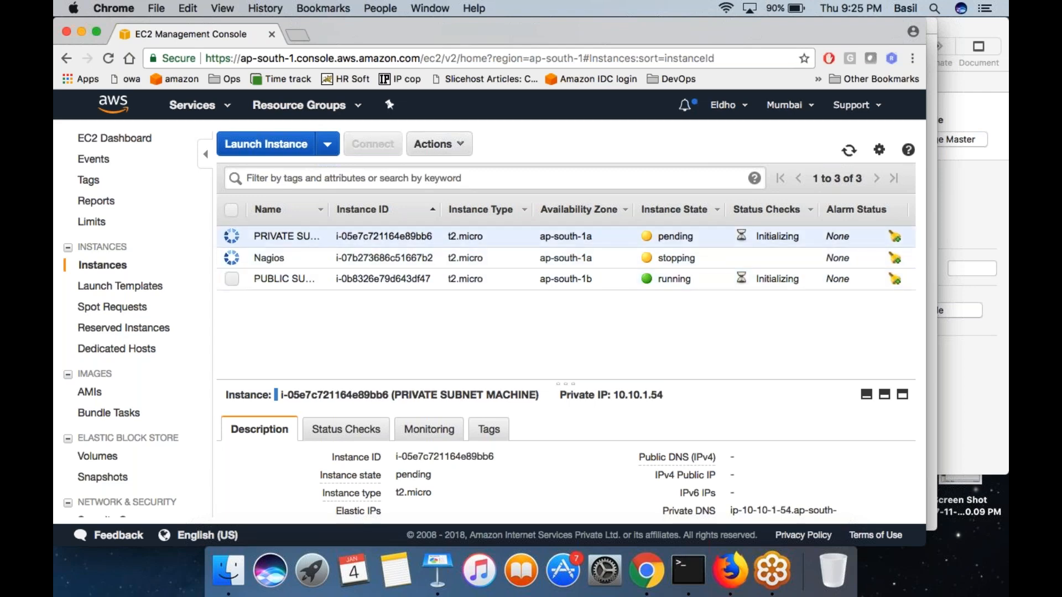
{"action": "scroll", "coordinate": [566, 260], "scroll_direction": "right", "scroll_amount": 6}
{"action": "scroll", "coordinate": [566, 260], "scroll_direction": "right", "scroll_amount": 7}
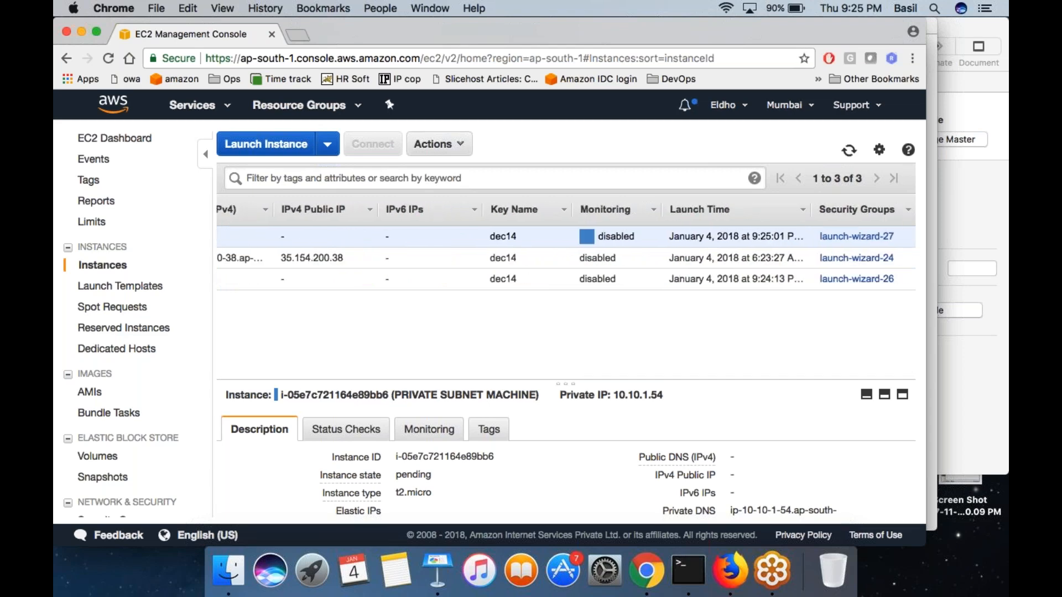
{"action": "scroll", "coordinate": [566, 260], "scroll_direction": "left", "scroll_amount": 10}
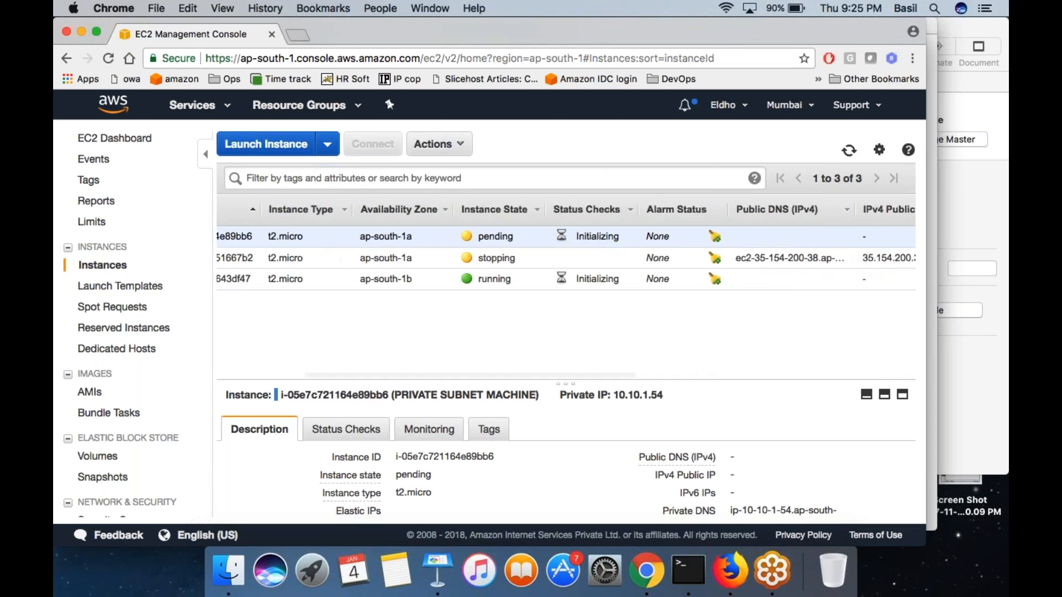
{"action": "scroll", "coordinate": [755, 498], "scroll_direction": "down", "scroll_amount": 2}
{"action": "scroll", "coordinate": [755, 498], "scroll_direction": "down", "scroll_amount": 5}
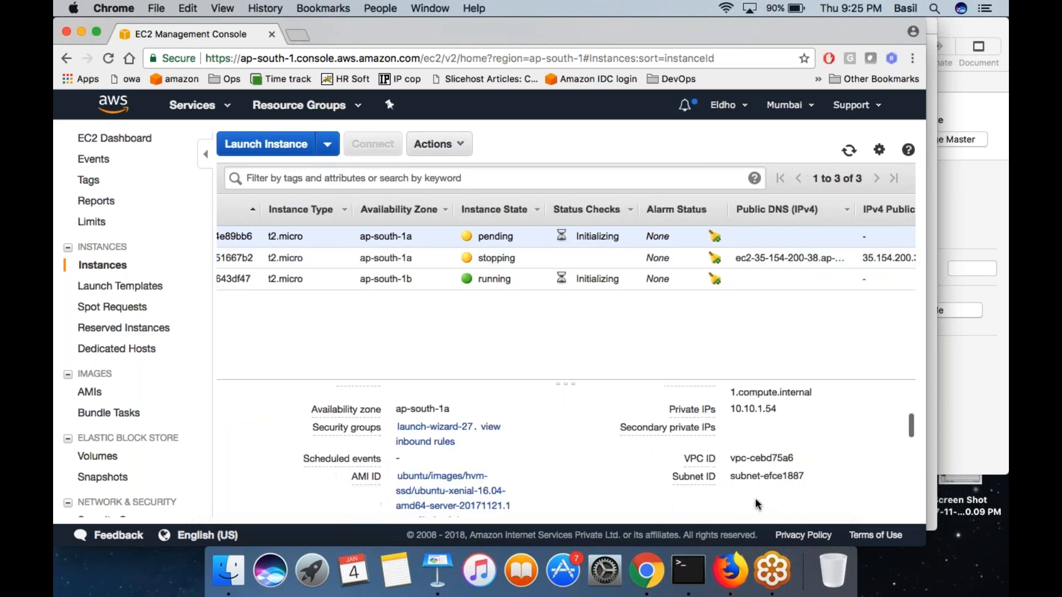
- Examine the PUBLIC SUBNET MACHINE's description, including its public and private IP details
{"action": "left_click", "coordinate": [761, 278]}
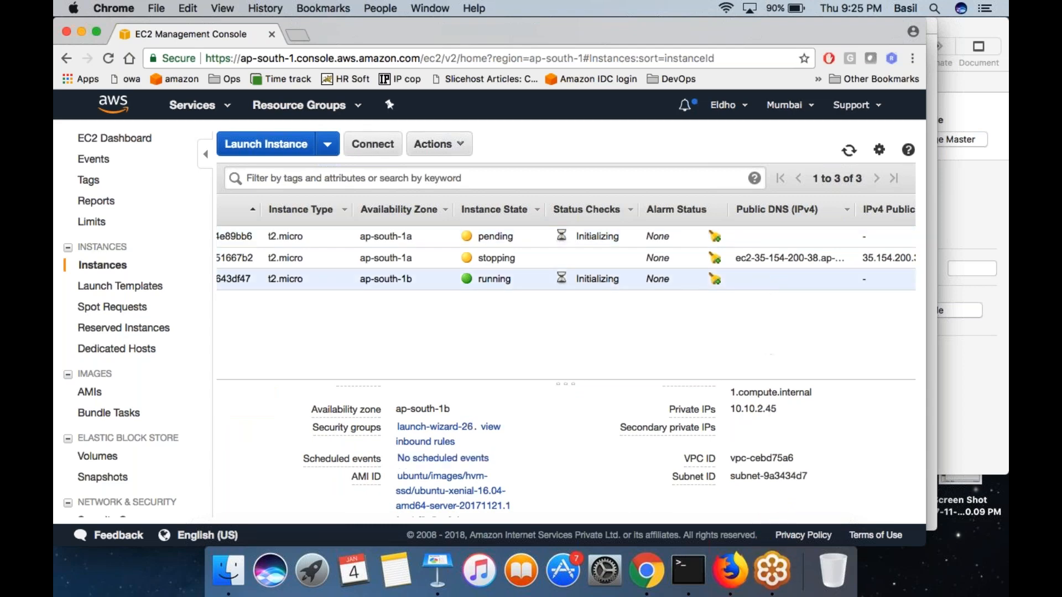
{"action": "left_click", "coordinate": [998, 236]}
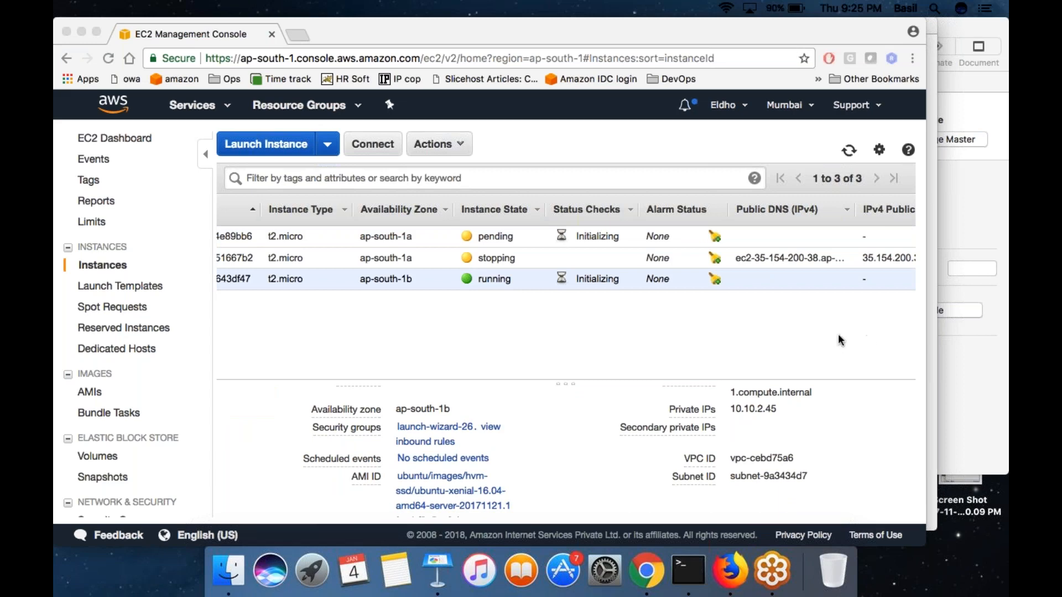
{"action": "left_click", "coordinate": [785, 317]}
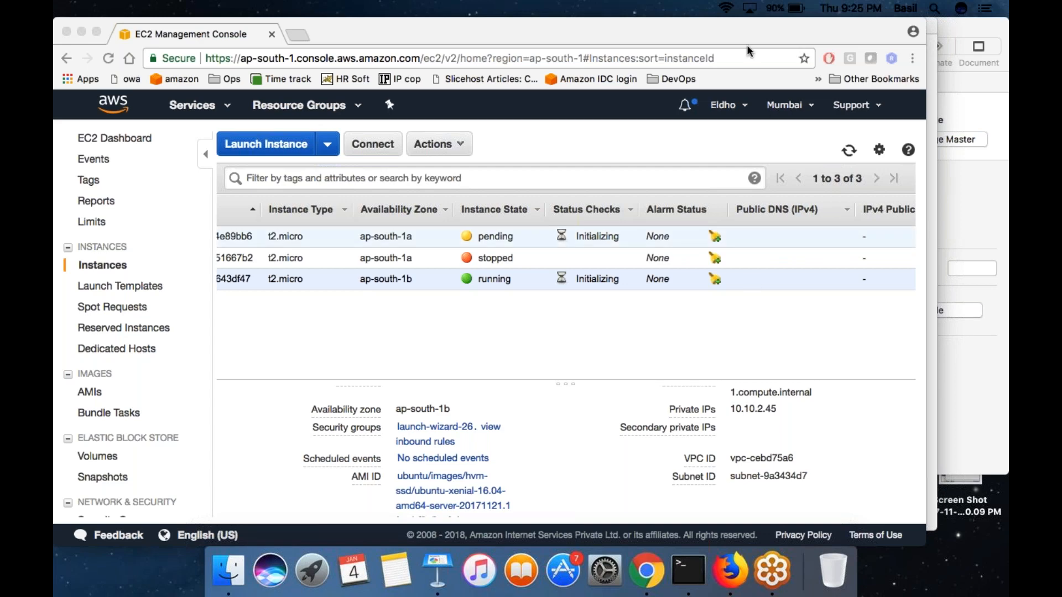
{"action": "scroll", "coordinate": [446, 284], "scroll_direction": "left", "scroll_amount": 5}
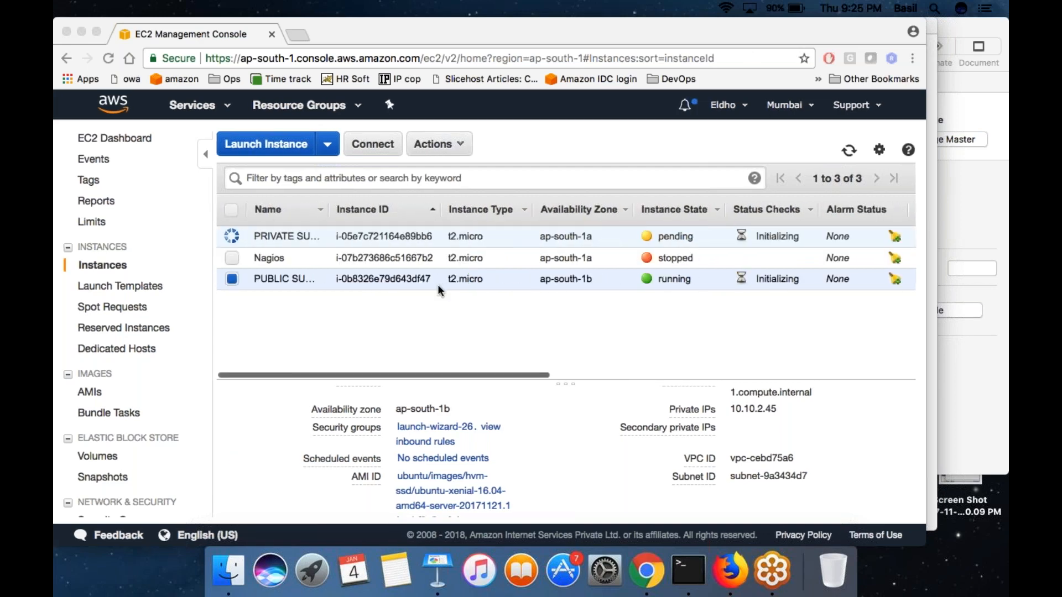
{"action": "scroll", "coordinate": [616, 418], "scroll_direction": "up", "scroll_amount": 3}
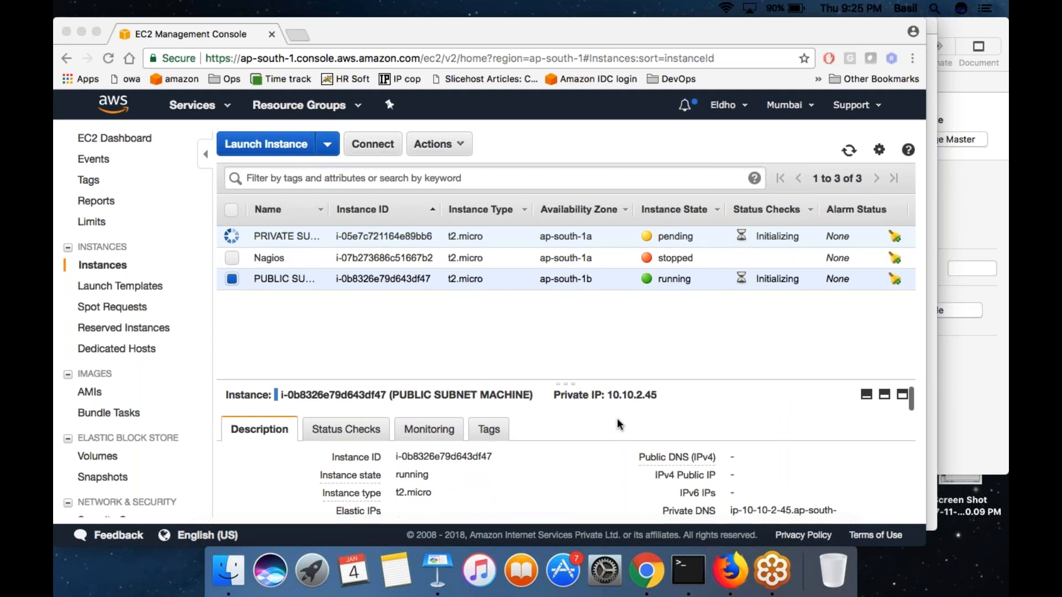
{"action": "double_click", "coordinate": [636, 394]}
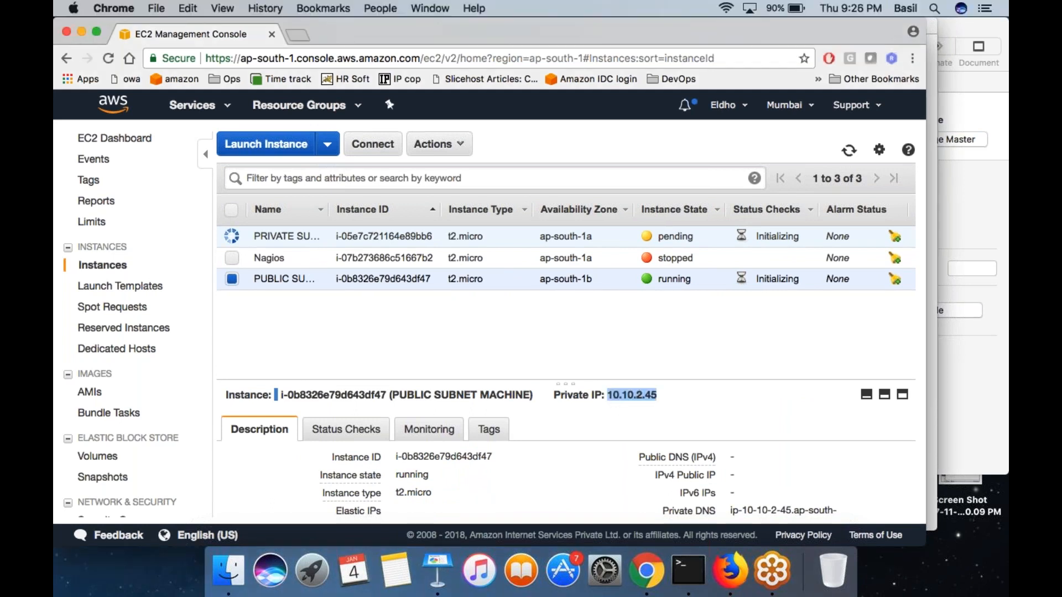
- Show the Elastic IPs list in EC2 and open the VPC service in a new browser tab
{"action": "scroll", "coordinate": [115, 332], "scroll_direction": "down", "scroll_amount": 8}
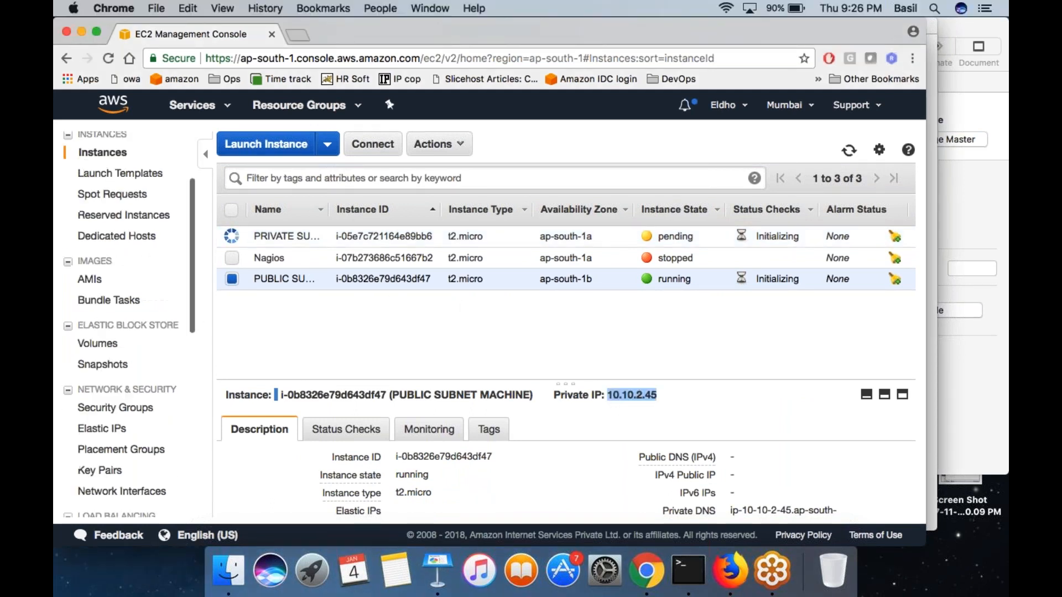
{"action": "left_click", "coordinate": [114, 331]}
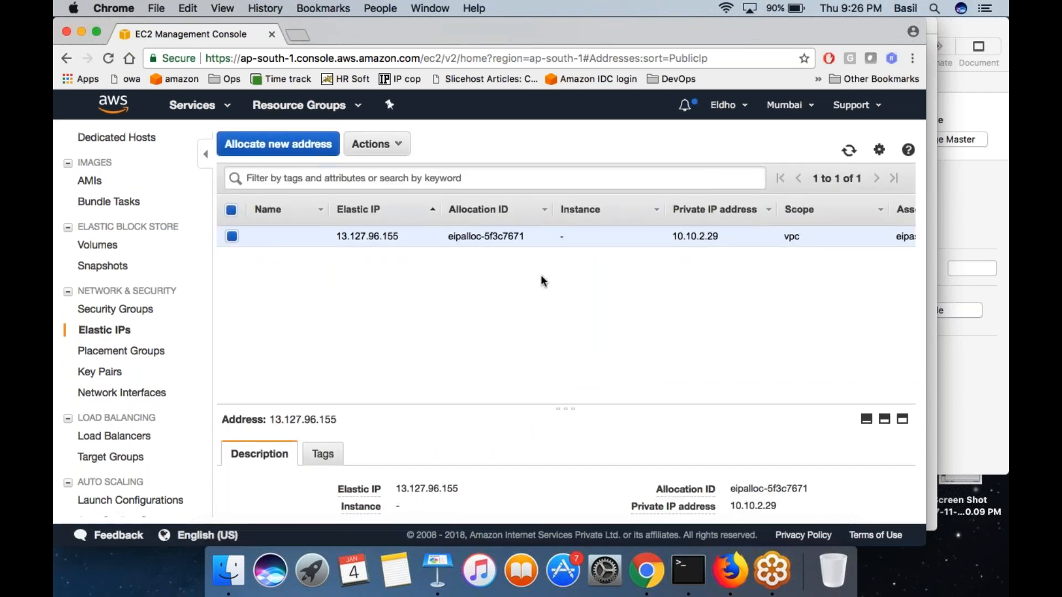
{"action": "left_click", "coordinate": [193, 105]}
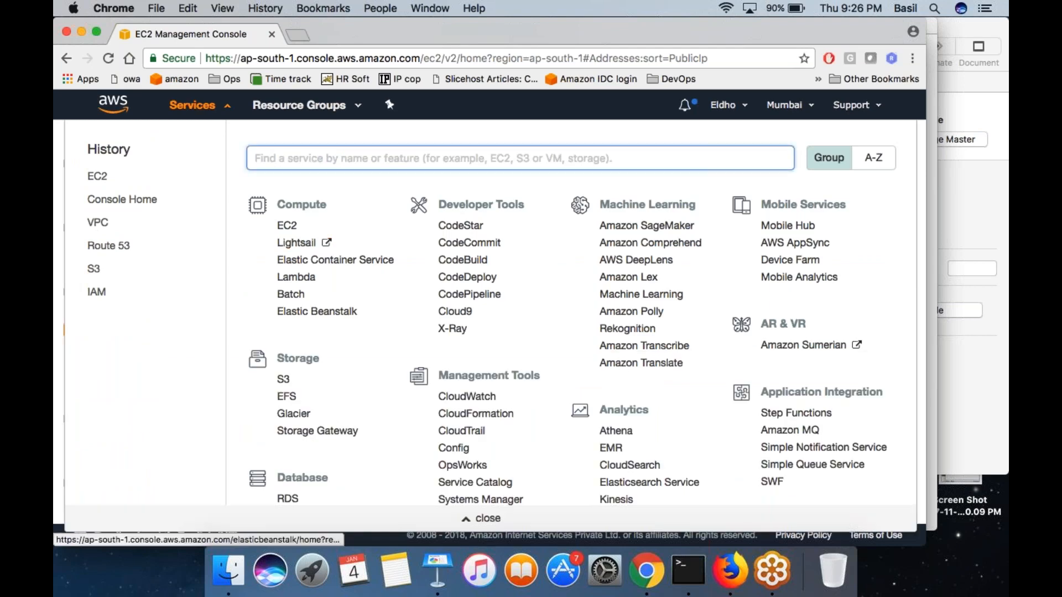
{"action": "scroll", "coordinate": [353, 414], "scroll_direction": "down", "scroll_amount": 7}
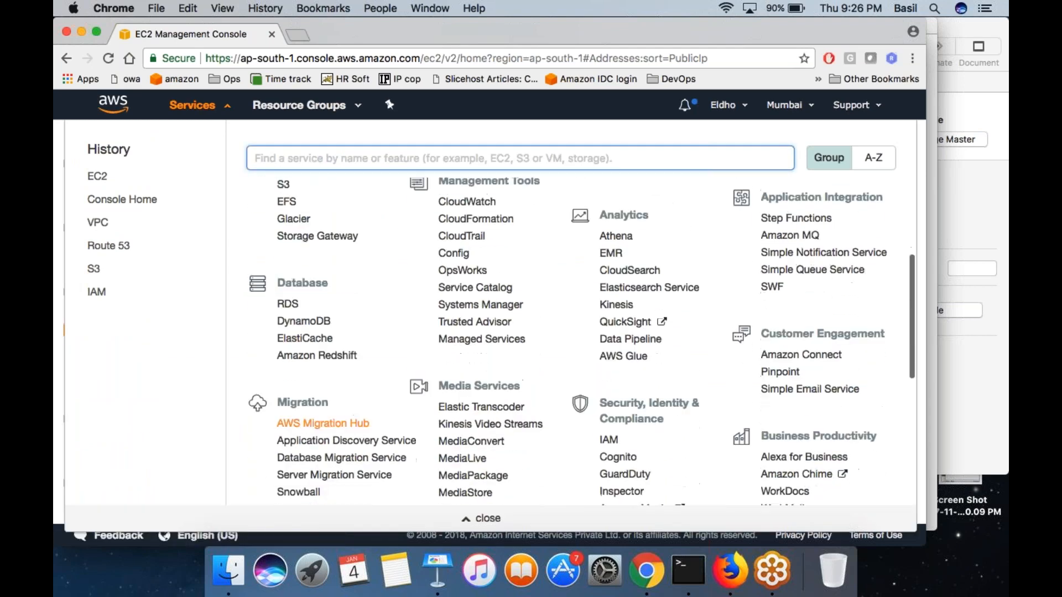
{"action": "scroll", "coordinate": [310, 387], "scroll_direction": "down", "scroll_amount": 6}
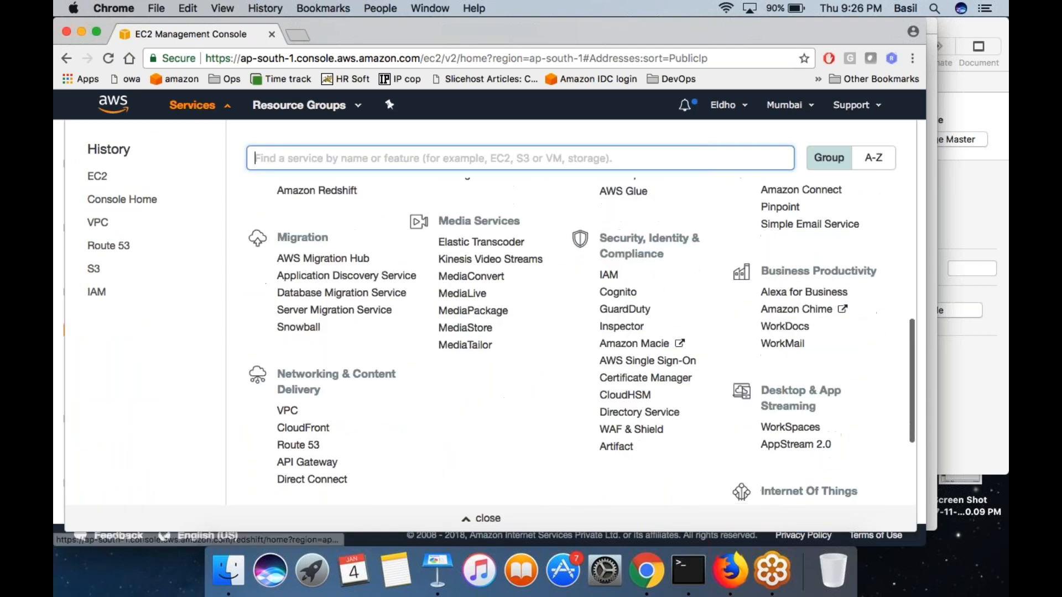
{"action": "right_click", "coordinate": [287, 412]}
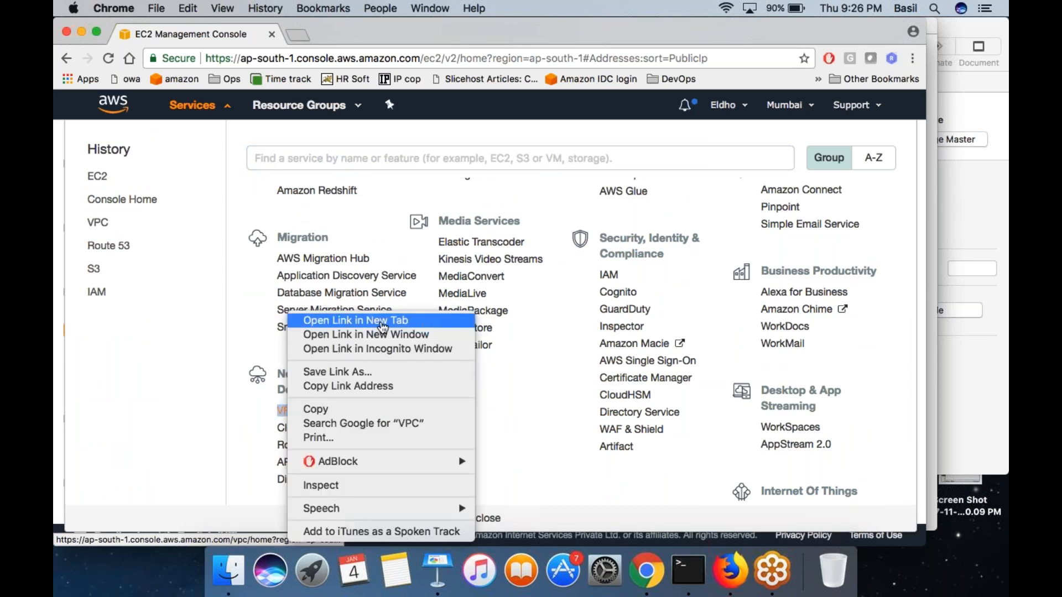
{"action": "left_click", "coordinate": [381, 324]}
{"action": "left_click", "coordinate": [340, 30]}
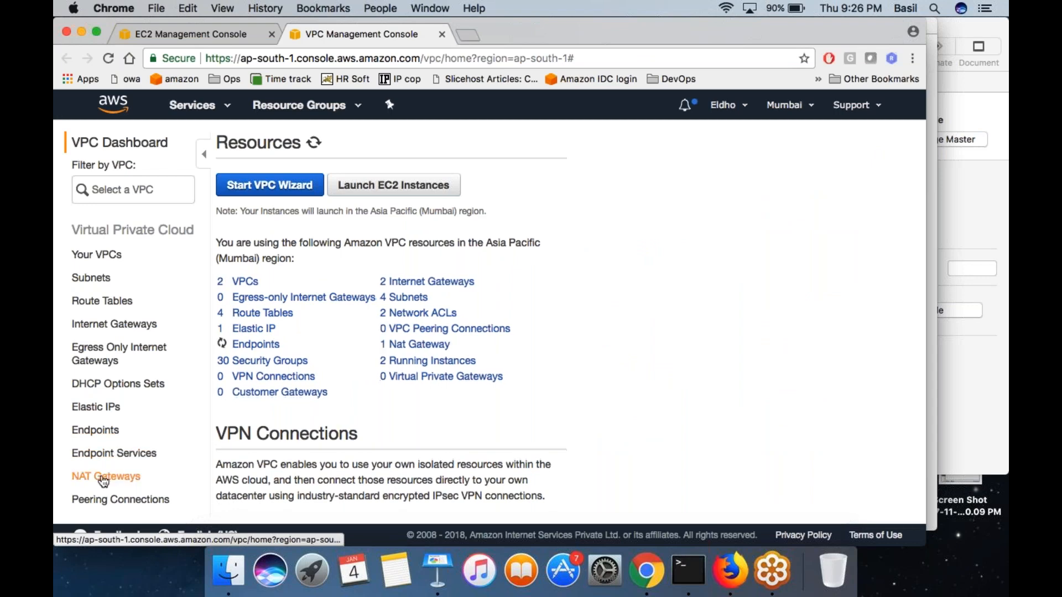
- Delete the existing NAT gateway that uses Elastic IP 13.127.96.155
{"action": "left_click", "coordinate": [103, 477]}
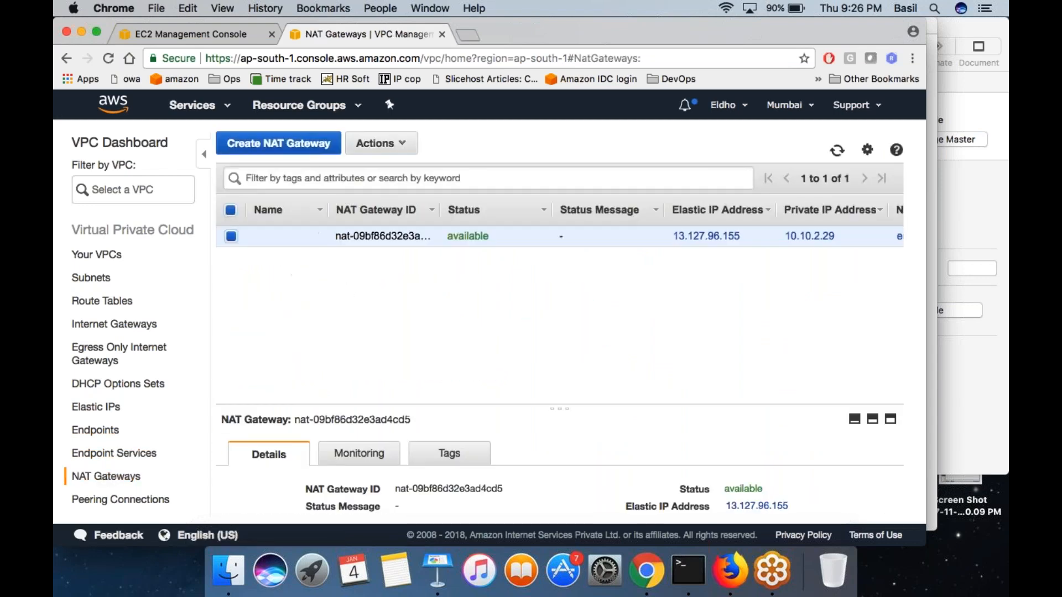
{"action": "right_click", "coordinate": [387, 236]}
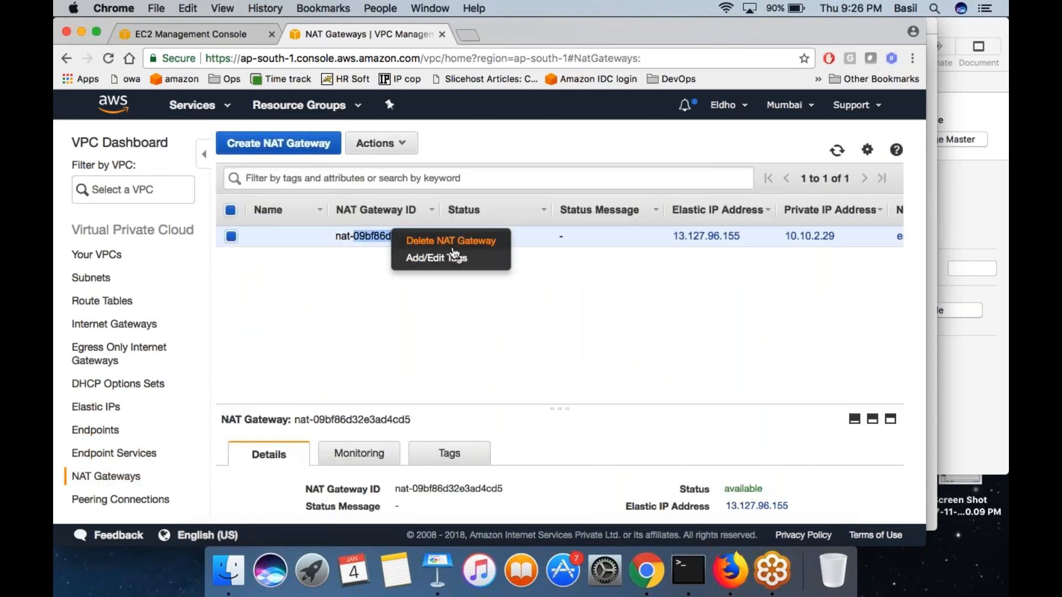
{"action": "left_click", "coordinate": [450, 239]}
{"action": "left_click", "coordinate": [474, 358]}
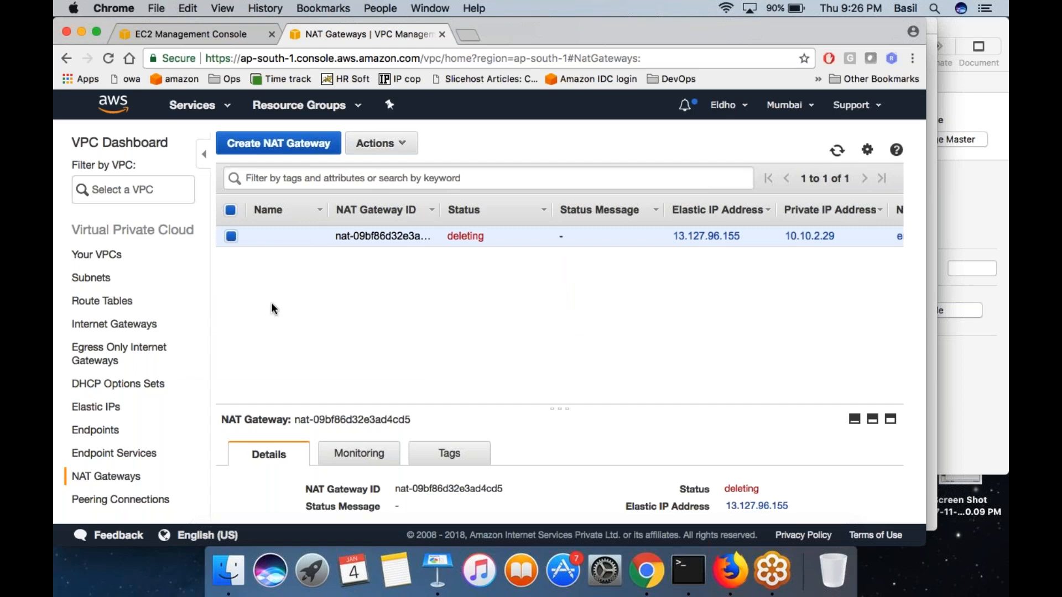
- Check the NAT gateway's deletion status and whether Elastic IP 13.127.96.155 can be released or is still associated, in both consoles
{"action": "left_click", "coordinate": [100, 409]}
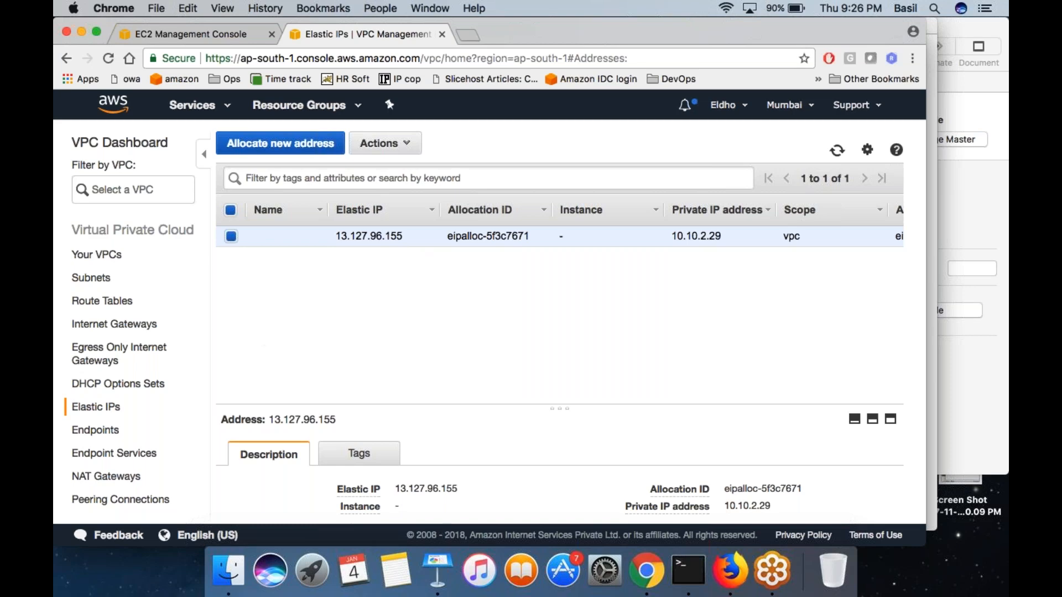
{"action": "left_click", "coordinate": [119, 476]}
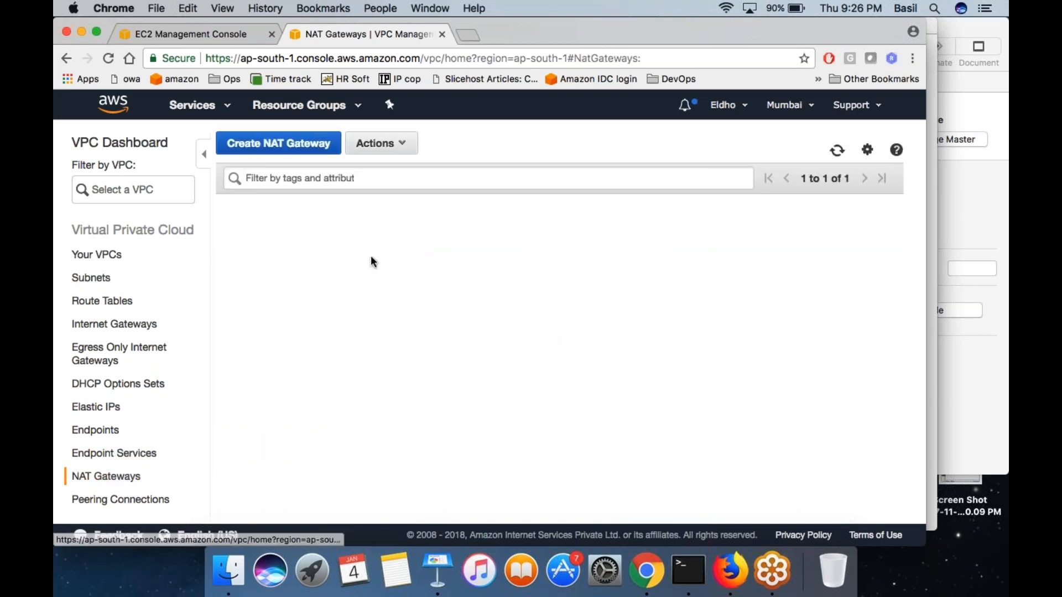
{"action": "left_click", "coordinate": [96, 406]}
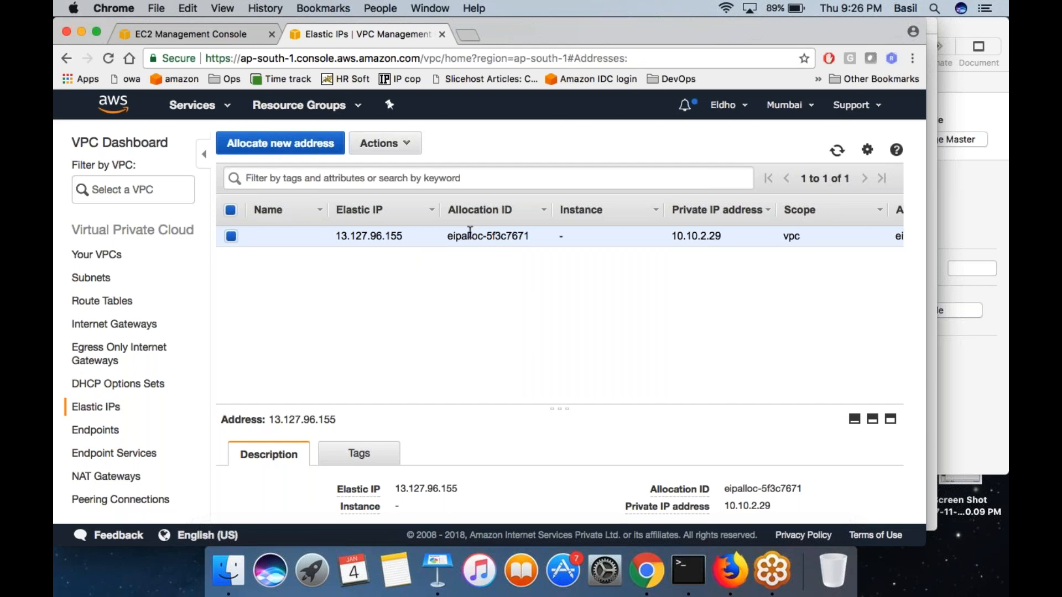
{"action": "left_click", "coordinate": [220, 34]}
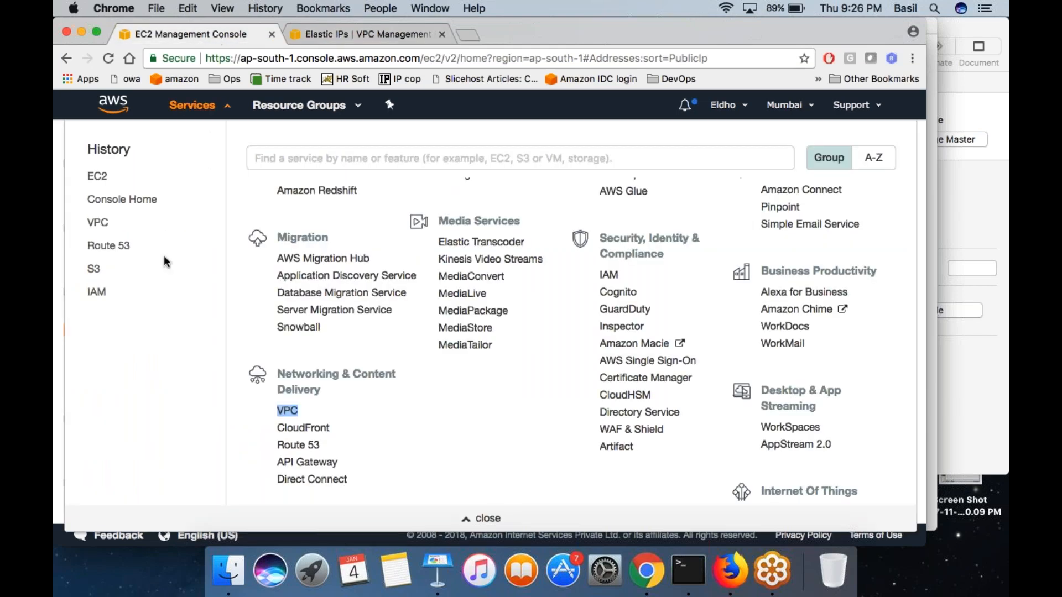
{"action": "left_click", "coordinate": [56, 248]}
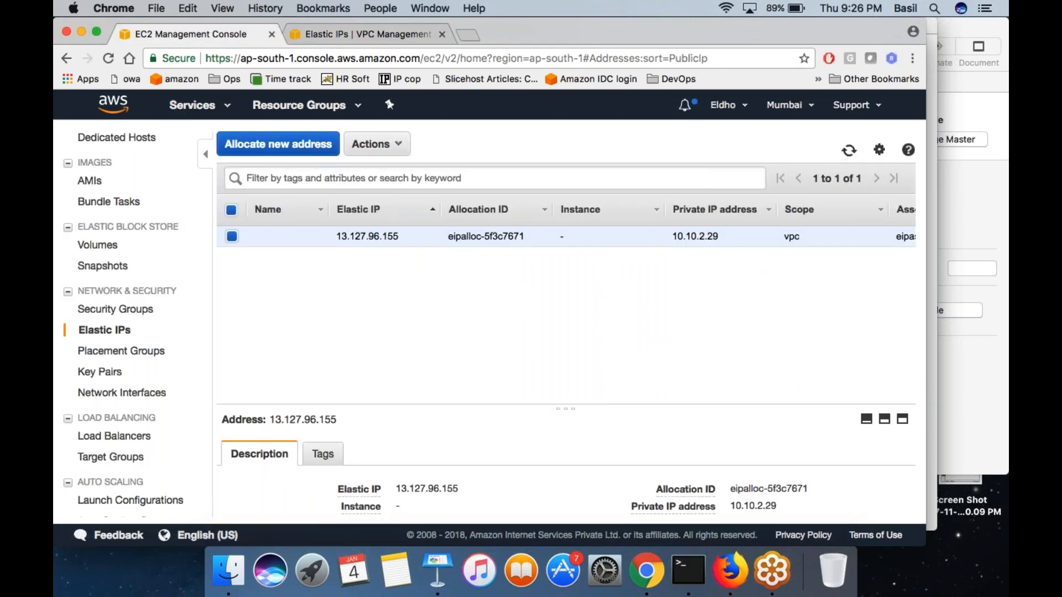
{"action": "right_click", "coordinate": [424, 237]}
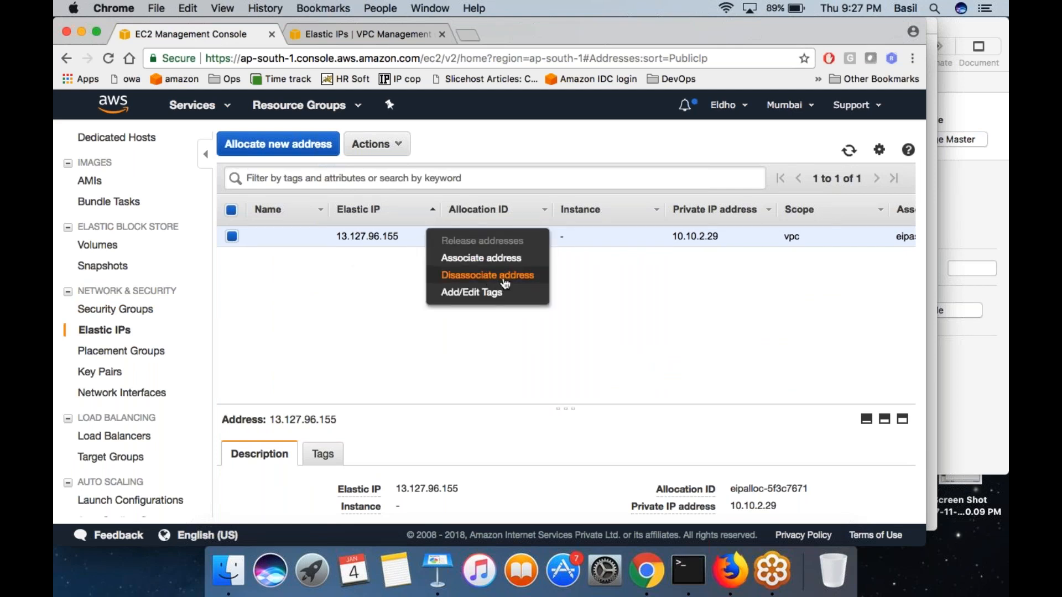
{"action": "left_click", "coordinate": [313, 301]}
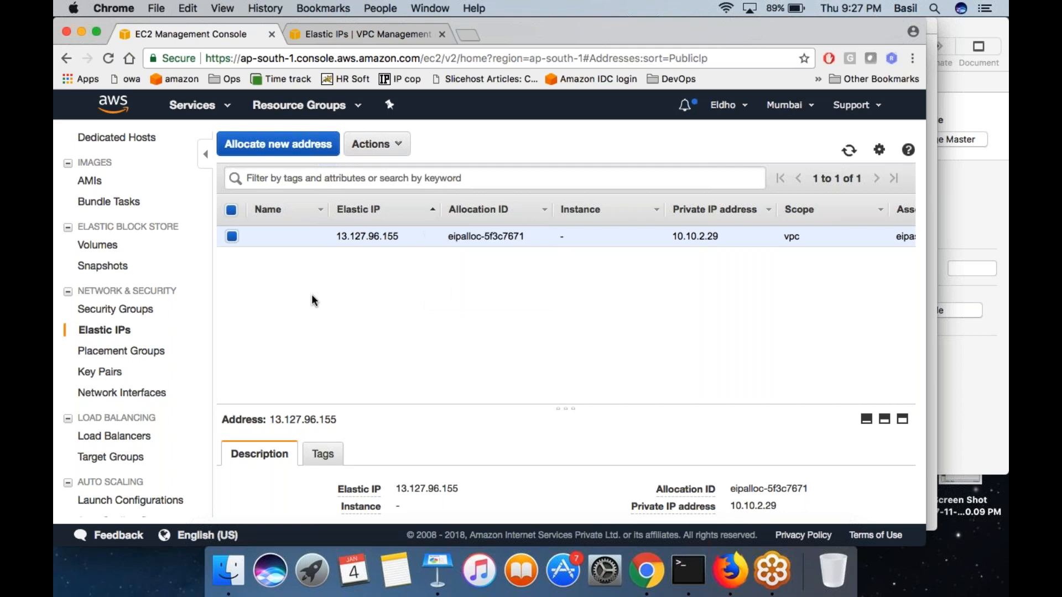
{"action": "left_click", "coordinate": [341, 41]}
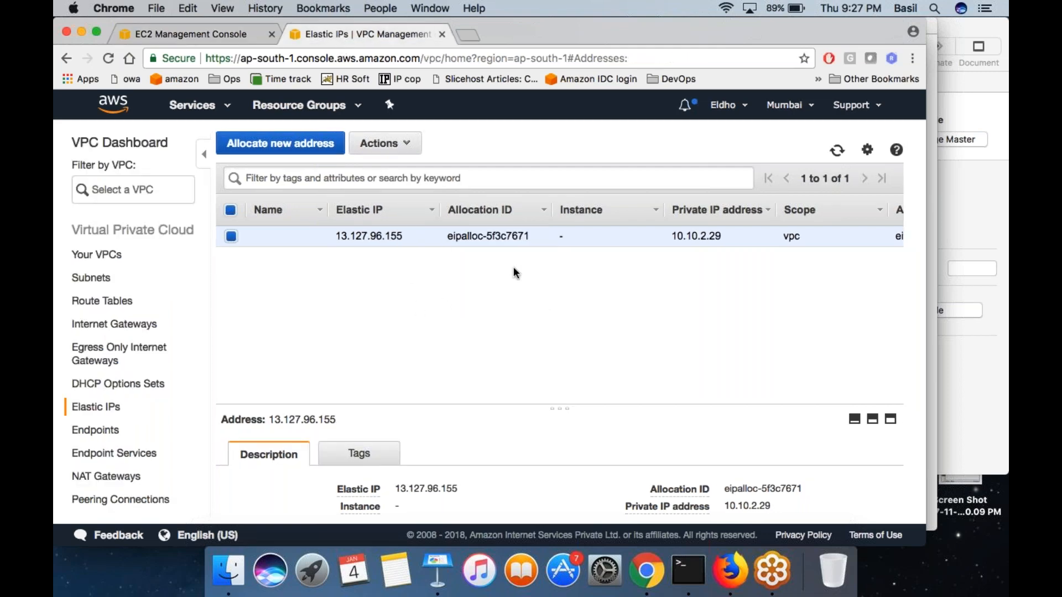
{"action": "left_click", "coordinate": [106, 477]}
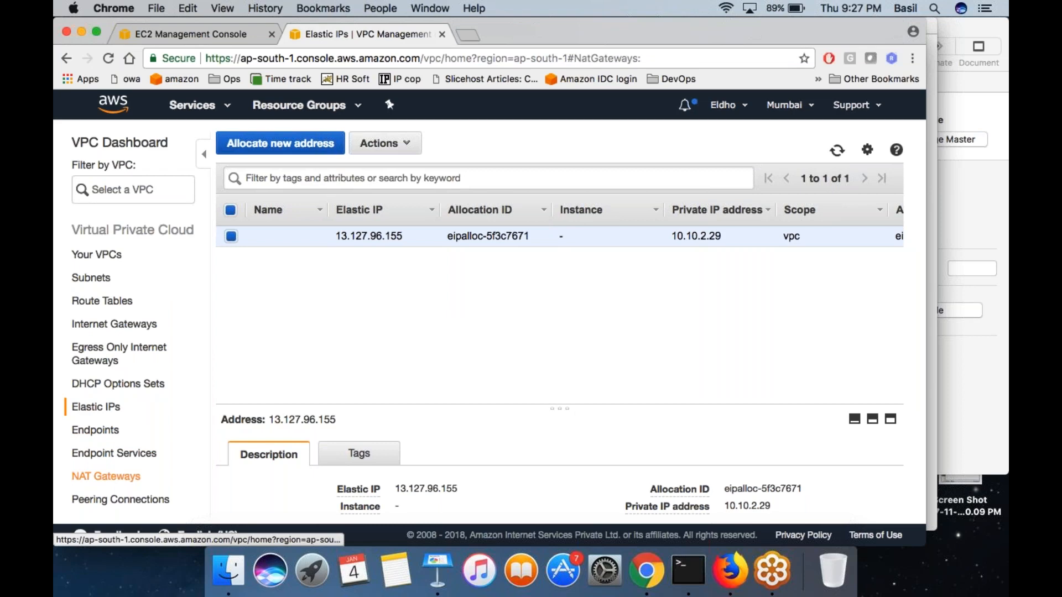
- Allocate a new Elastic IP address in the EC2 console and return to the address list
{"action": "left_click", "coordinate": [207, 35]}
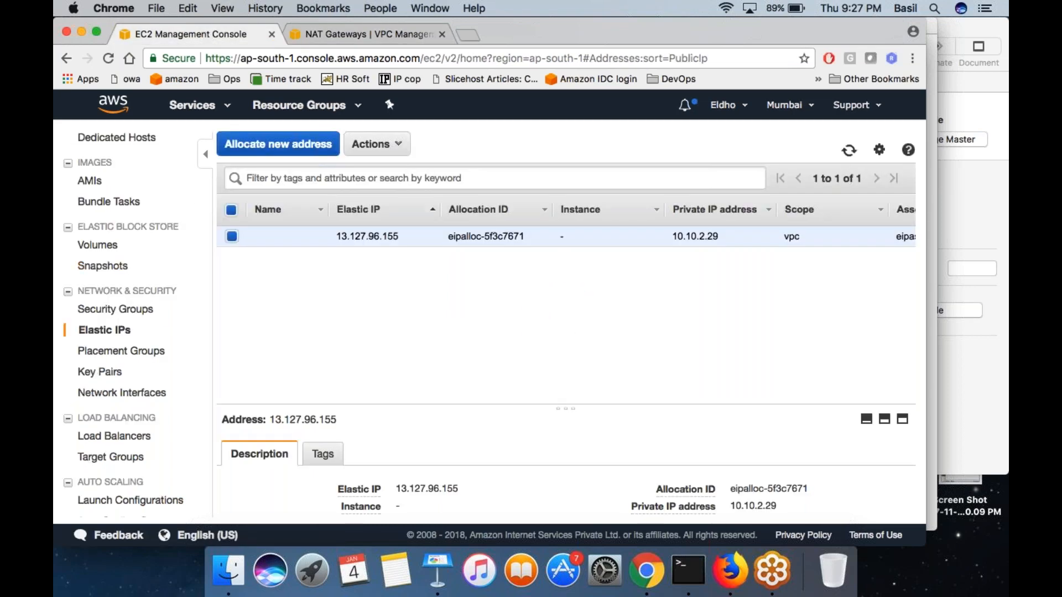
{"action": "left_click", "coordinate": [290, 145]}
{"action": "left_click", "coordinate": [883, 258]}
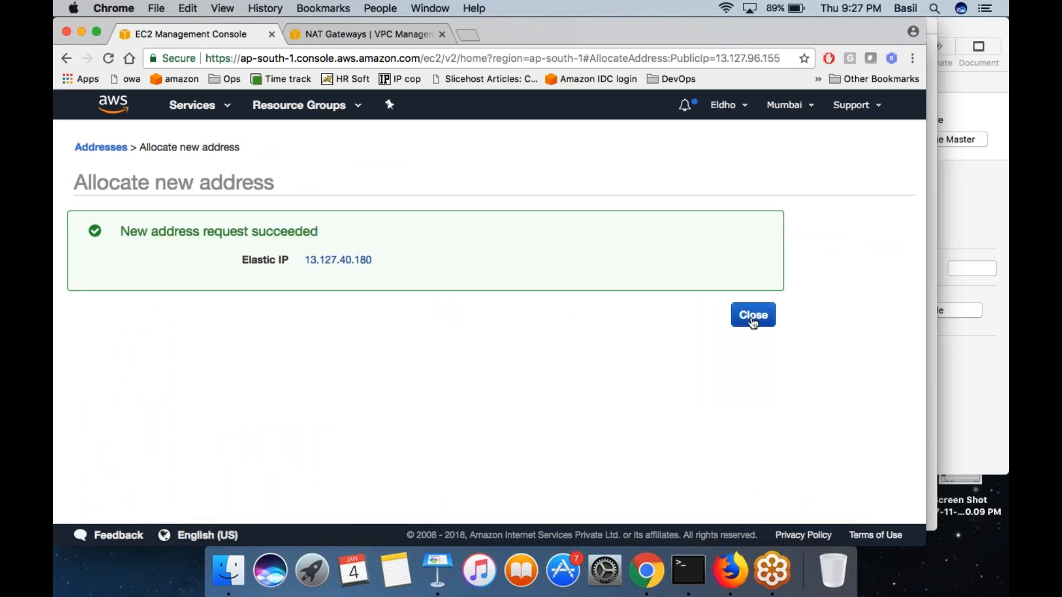
{"action": "left_click", "coordinate": [753, 316]}
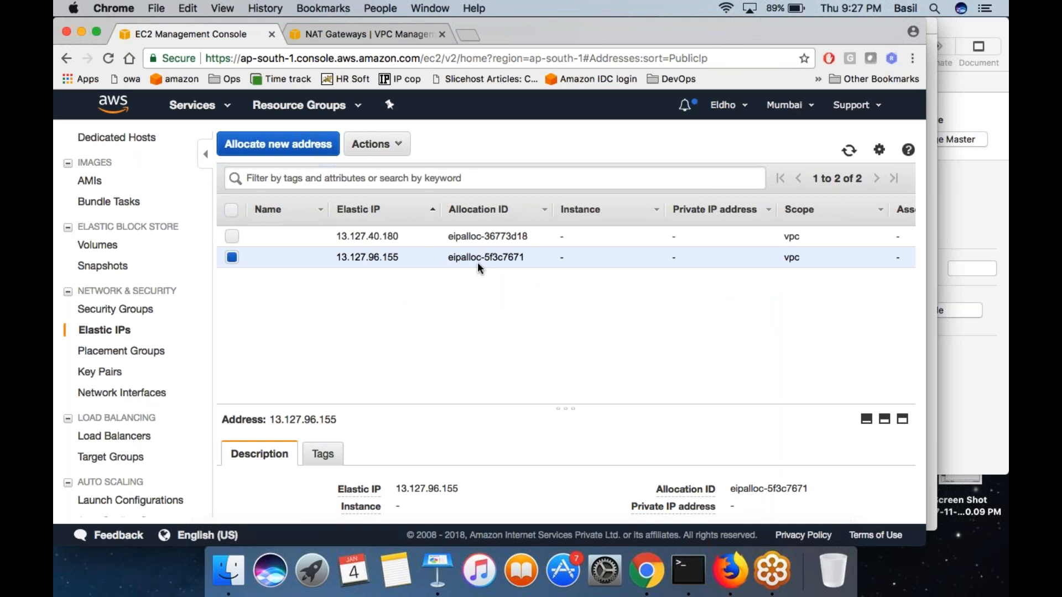
- Associate Elastic IP 13.127.96.155 with the PUBLIC SUBNET MACHINE instance and return to the address list
{"action": "scroll", "coordinate": [477, 262], "scroll_direction": "right", "scroll_amount": 5}
{"action": "right_click", "coordinate": [344, 255]}
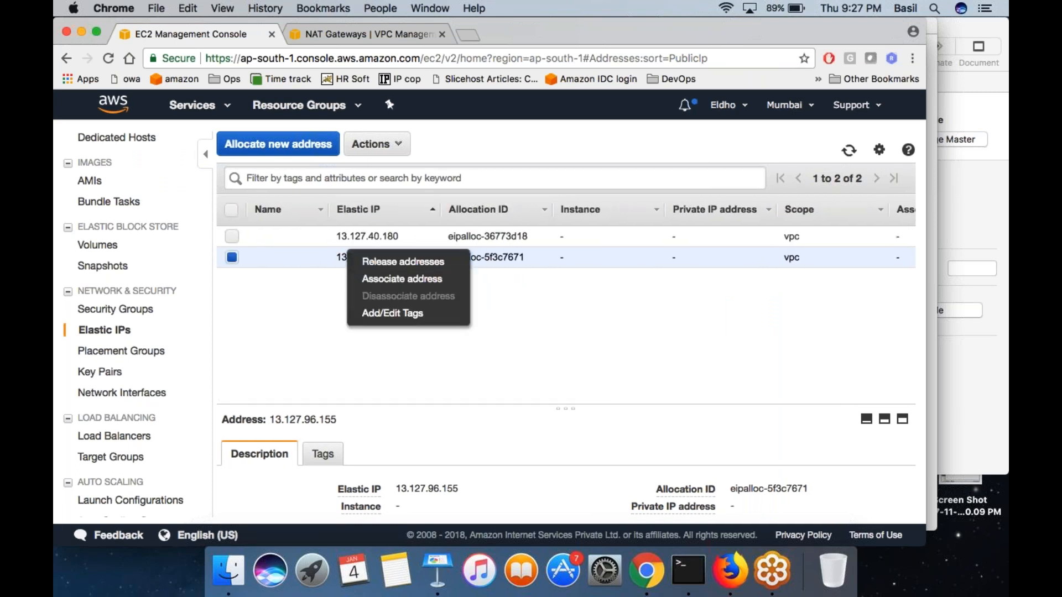
{"action": "left_click", "coordinate": [423, 285]}
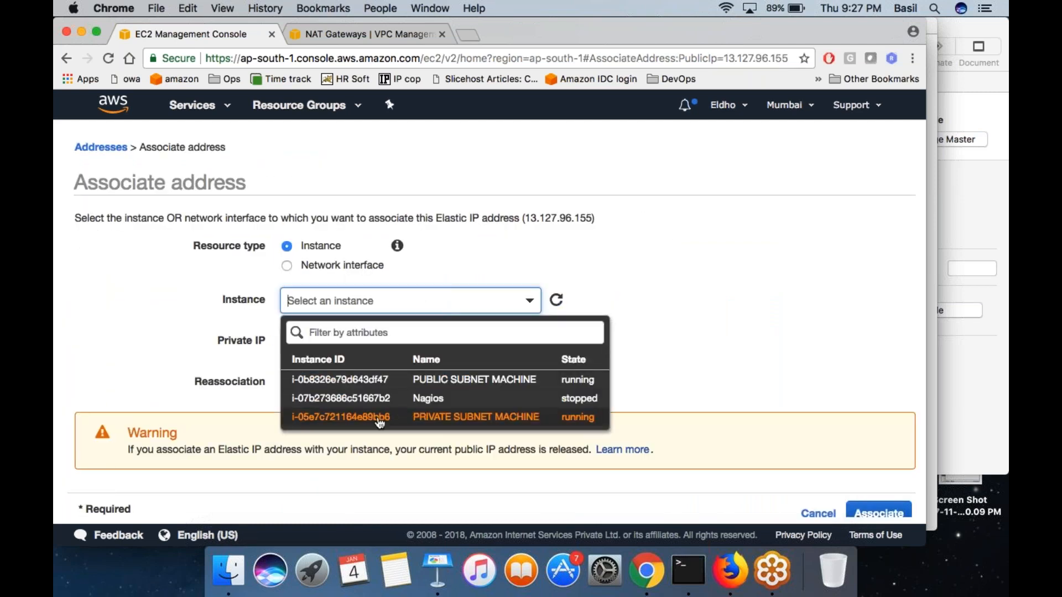
{"action": "left_click", "coordinate": [440, 381]}
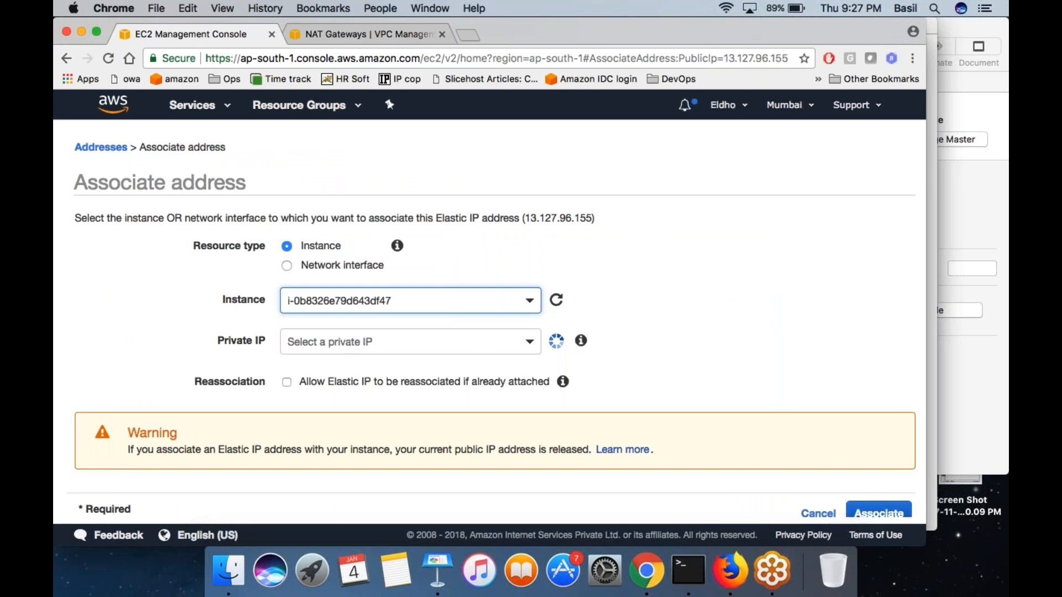
{"action": "left_click", "coordinate": [874, 513]}
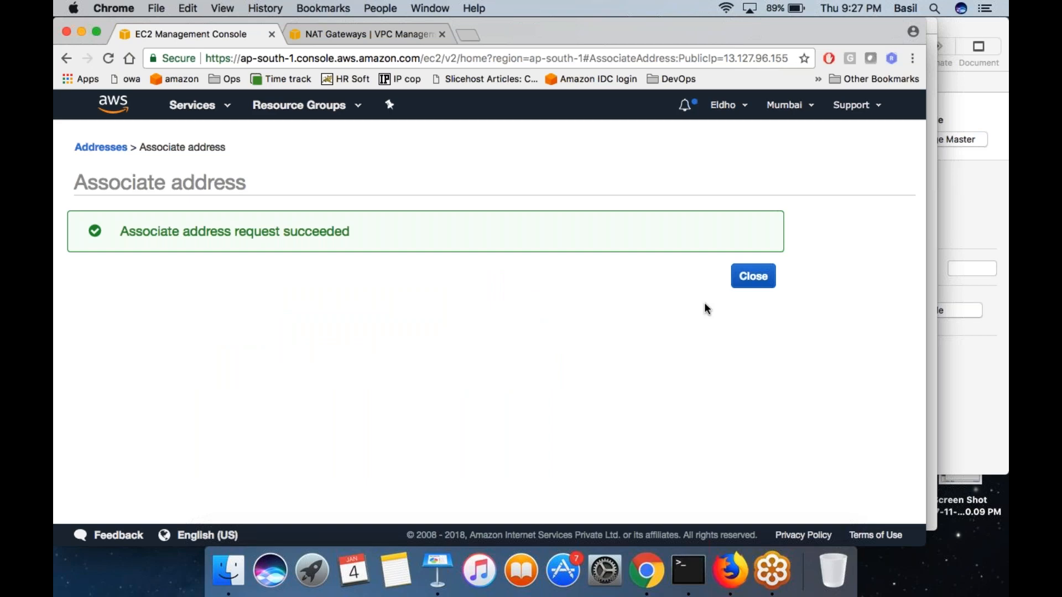
{"action": "left_click", "coordinate": [753, 276]}
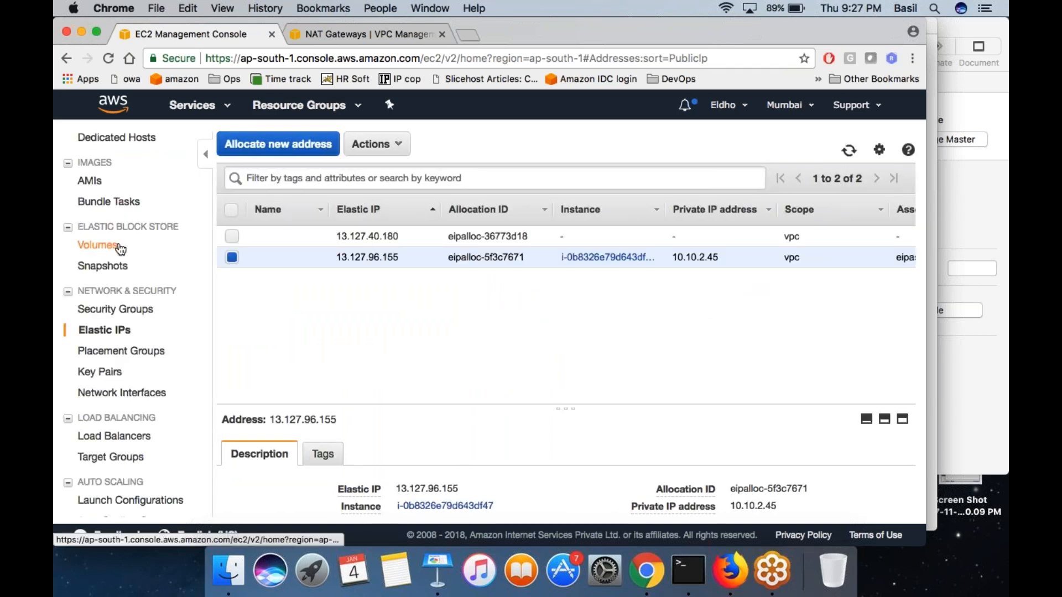
- Open the EC2 instances list, select PUBLIC SUBNET MACHINE and copy its Elastic IP
{"action": "scroll", "coordinate": [110, 246], "scroll_direction": "up", "scroll_amount": 5}
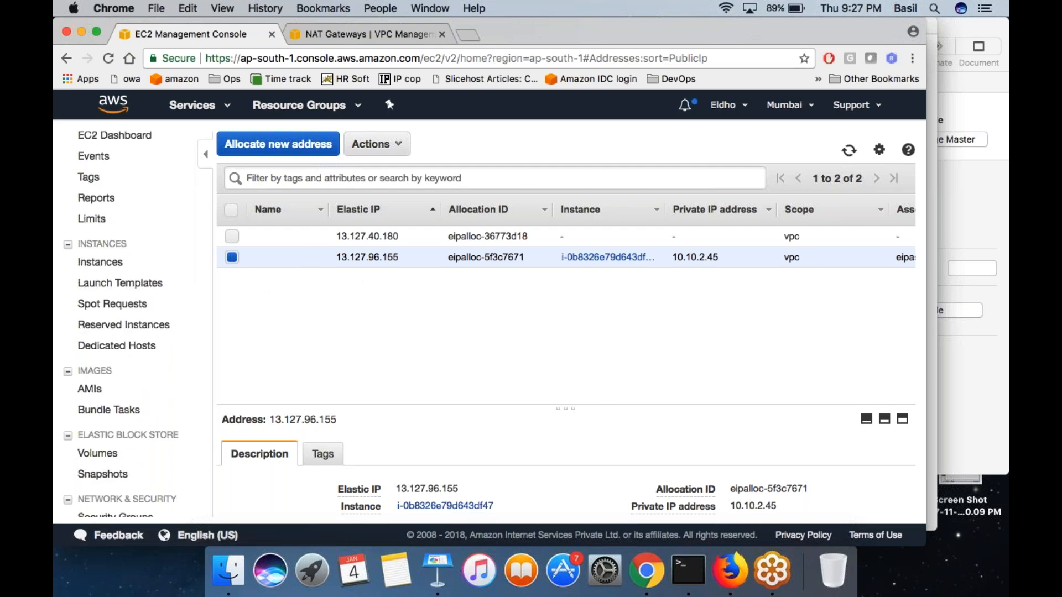
{"action": "left_click", "coordinate": [100, 262]}
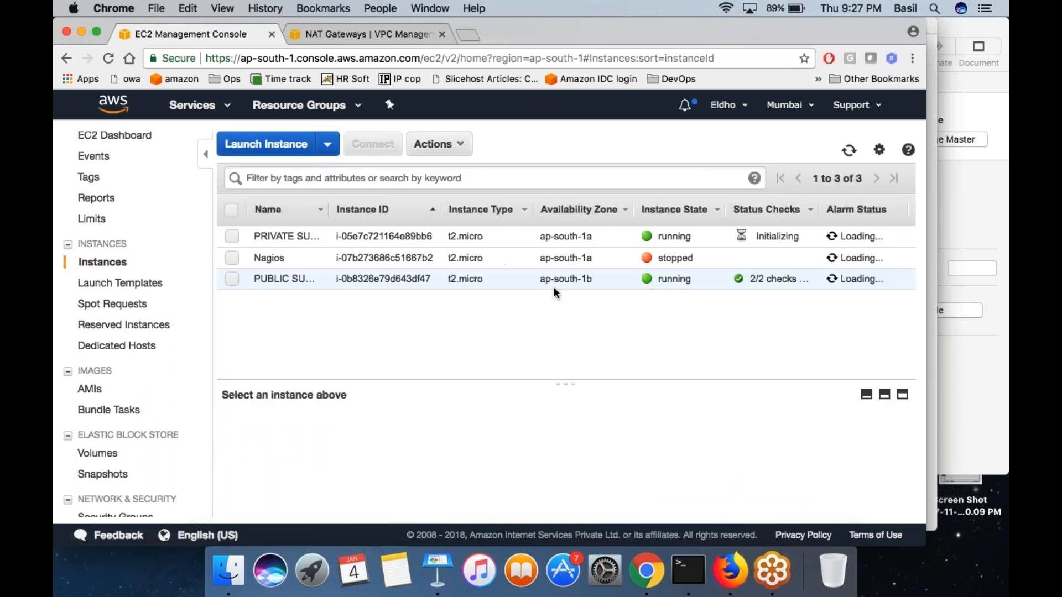
{"action": "left_click", "coordinate": [558, 279]}
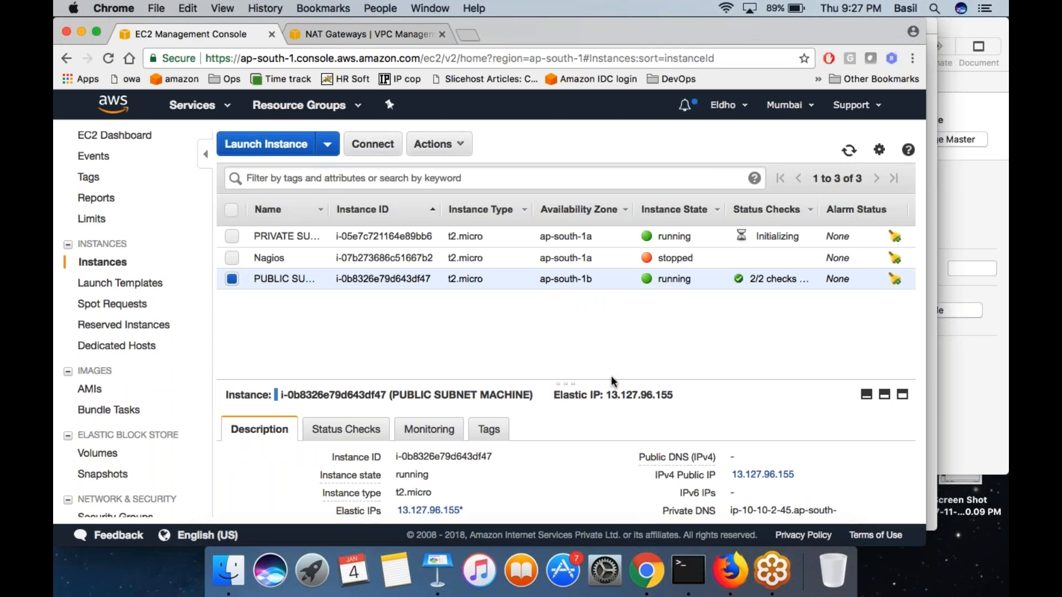
{"action": "double_click", "coordinate": [639, 395]}
{"action": "key", "text": "super+c"}
{"action": "key", "text": "super+c"}
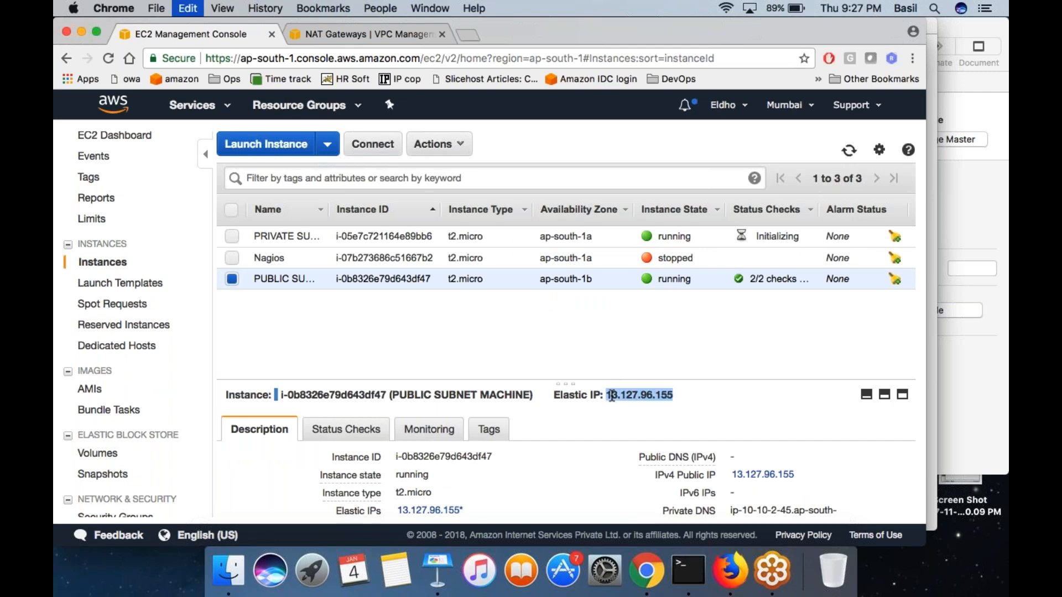
- Switch to Terminal and change to the Downloads directory
{"action": "left_click", "coordinate": [688, 575]}
{"action": "key", "text": "Return"}
{"action": "key", "text": "Return"}
{"action": "type", "text": "cd Do"}
{"action": "key", "text": "Tab"}
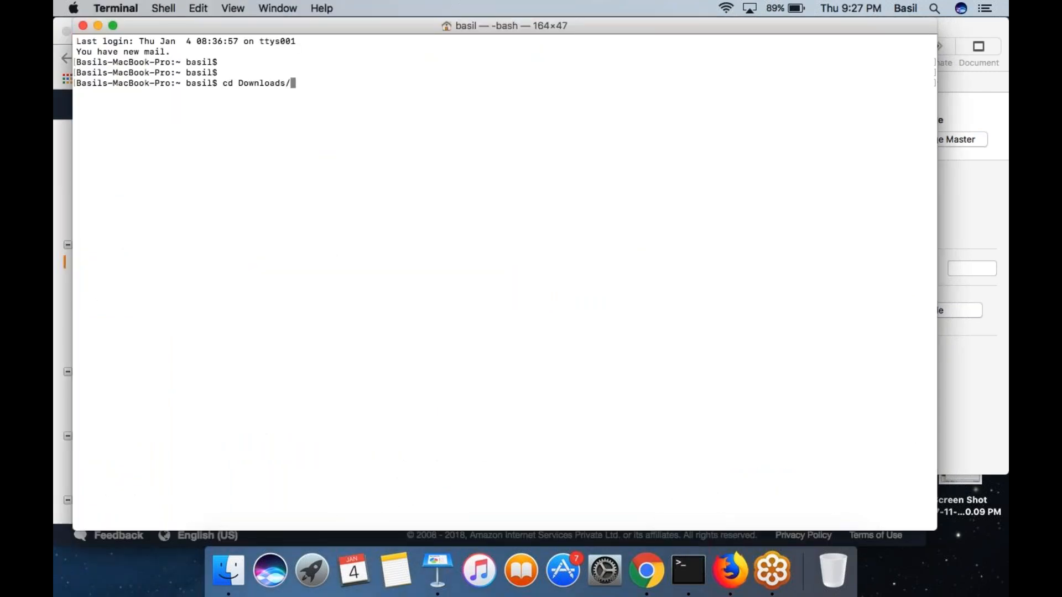
{"action": "key", "text": "Return"}
{"action": "type", "text": "ssh -i dec14"}
{"action": "key", "text": "Tab"}
{"action": "type", "text": "ubuntu@"}
{"action": "key", "text": "cmd+v"}
{"action": "key", "text": "Return"}
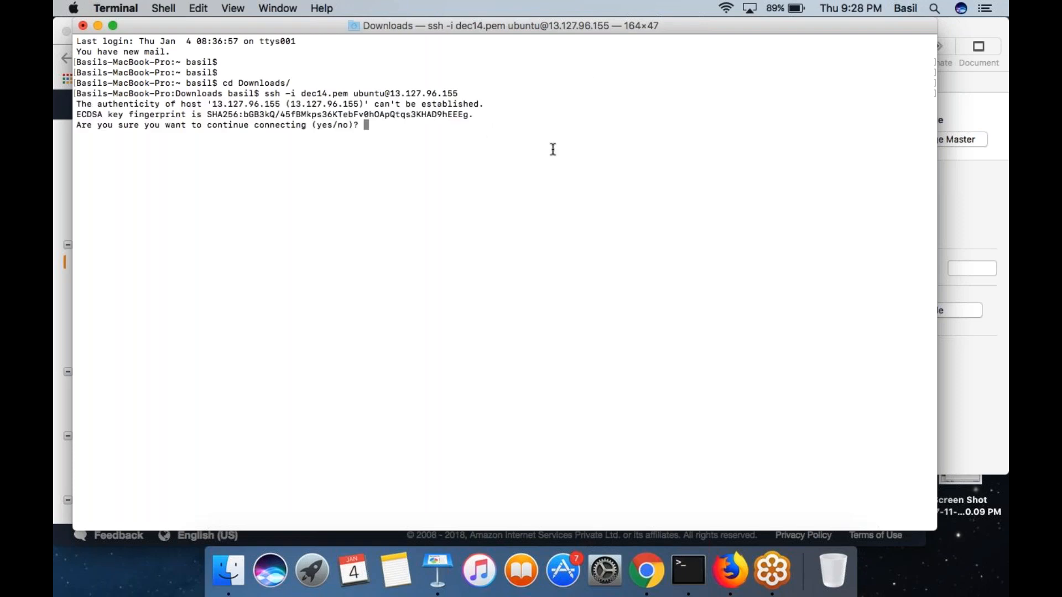
{"action": "type", "text": "yes"}
{"action": "key", "text": "Return"}
- Switch to a root login shell on the instance with sudo su - and clear the terminal screen
{"action": "type", "text": "sudo"}
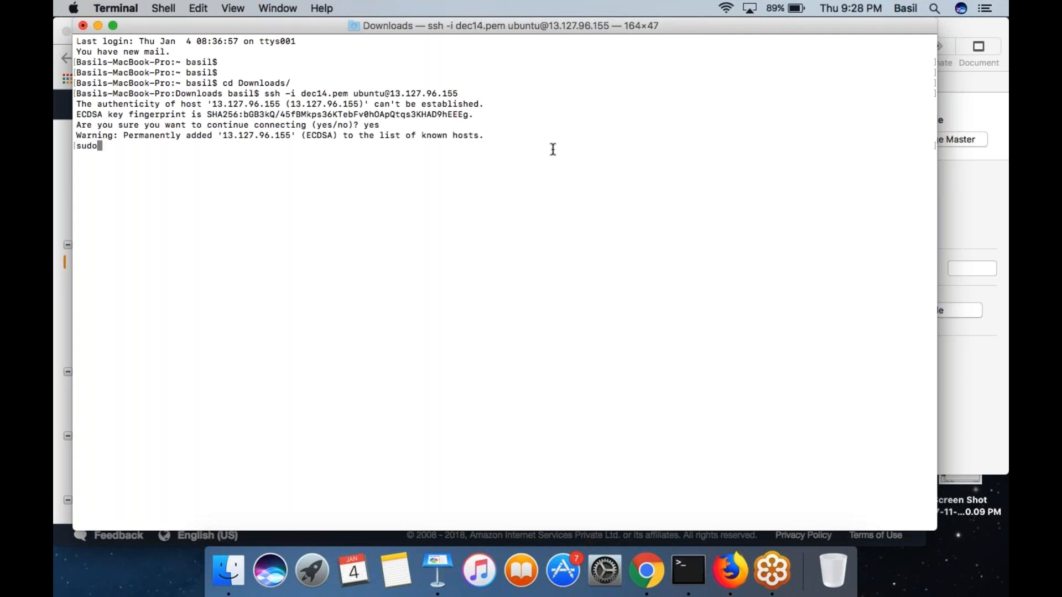
{"action": "type", "text": " su -"}
{"action": "key", "text": "Return"}
{"action": "key", "text": "ctrl+l"}
{"action": "key", "text": "Return"}
- Refresh the instance's package lists with apt-get update
{"action": "type", "text": "apt-get "}
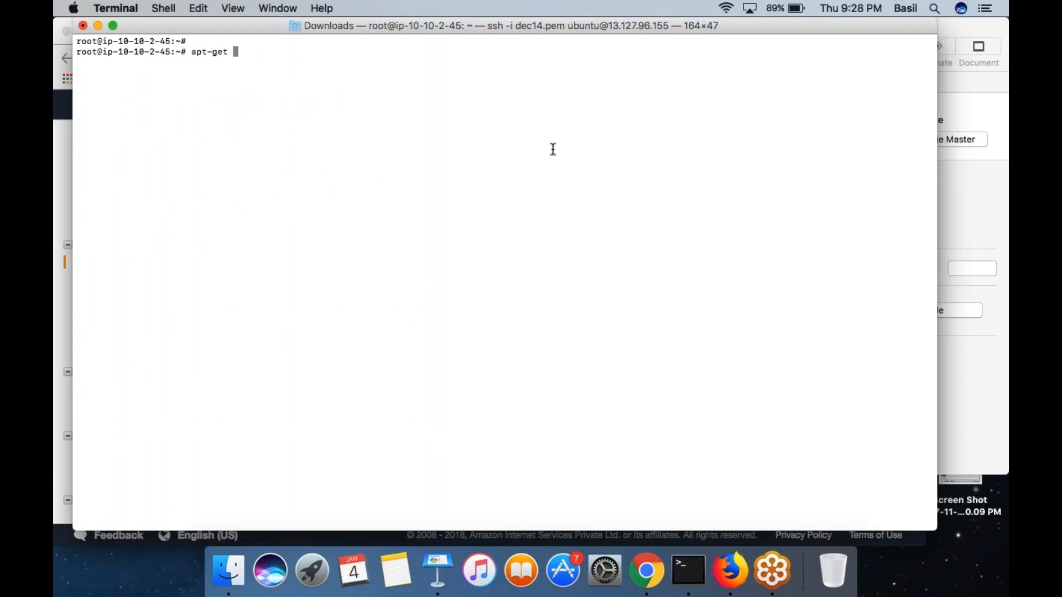
{"action": "type", "text": "update"}
{"action": "key", "text": "Return"}
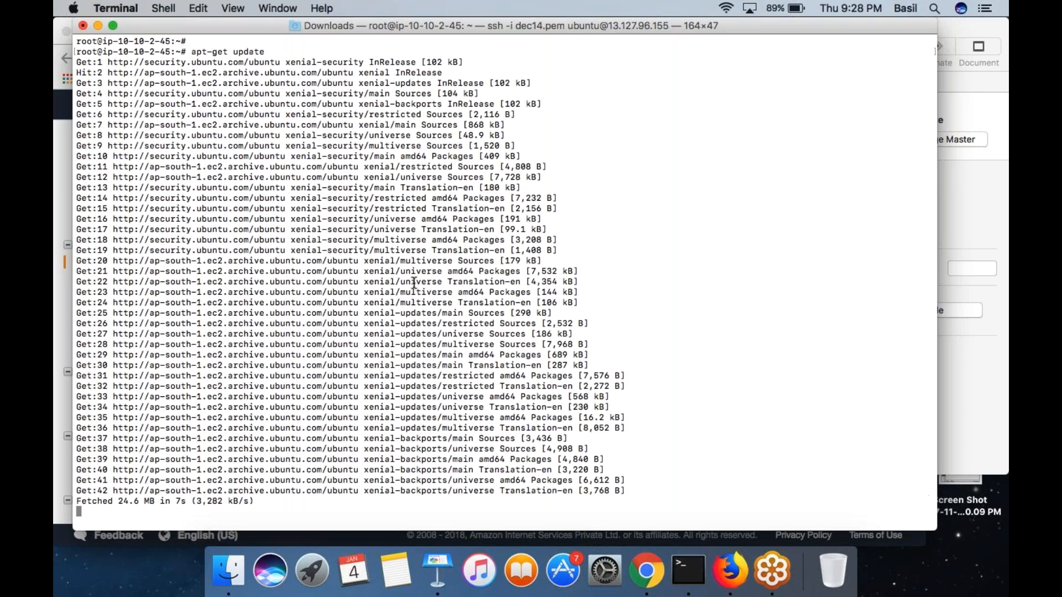
- Install the web server with apt-get install apache2 and approve the installation
{"action": "key", "text": "Up"}
{"action": "key", "text": "BackSpace"}
{"action": "key", "text": "BackSpace"}
{"action": "key", "text": "BackSpace"}
{"action": "key", "text": "BackSpace"}
{"action": "key", "text": "BackSpace"}
{"action": "key", "text": "BackSpace"}
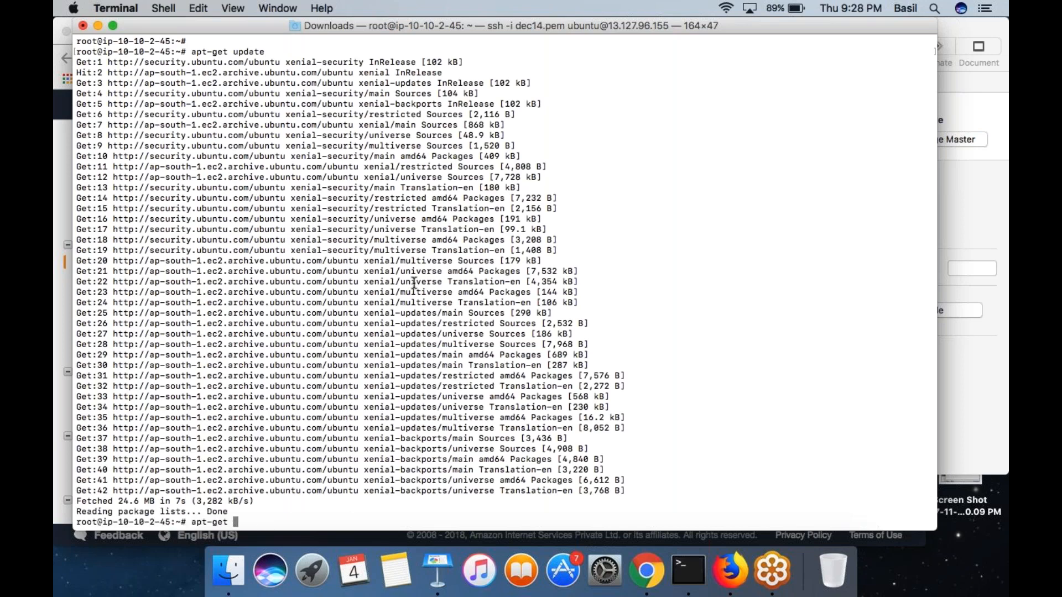
{"action": "type", "text": "install apache2"}
{"action": "key", "text": "Return"}
{"action": "type", "text": "Y"}
{"action": "key", "text": "Return"}
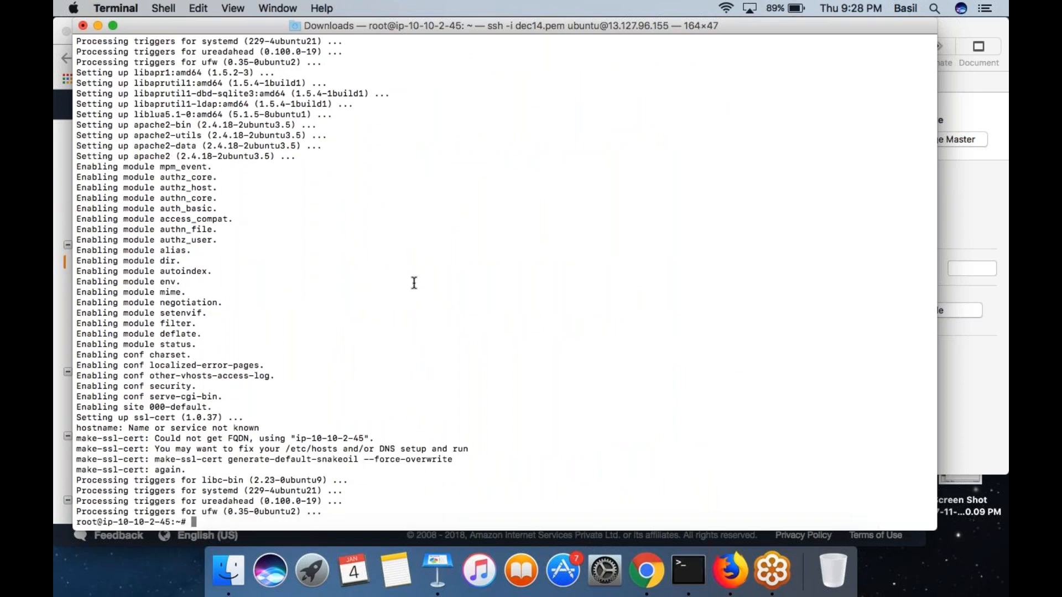
- In Chrome, add an HTTP inbound rule for port 80 from 0.0.0.0/0, ::/0 to the public instance's security group and save it
{"action": "key", "text": "super+Tab"}
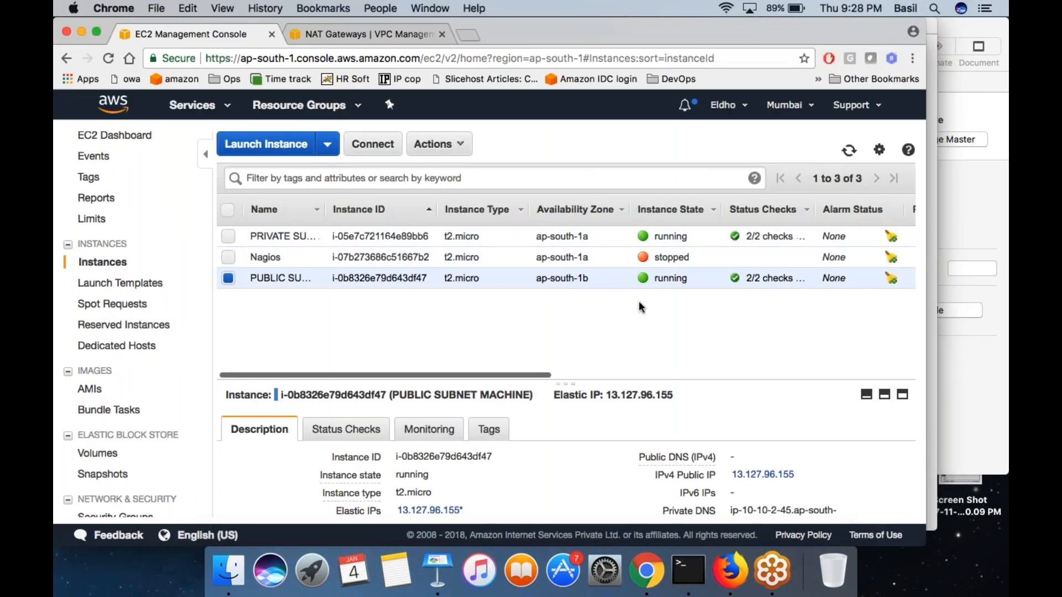
{"action": "scroll", "coordinate": [638, 301], "scroll_direction": "right", "scroll_amount": 10}
{"action": "left_click", "coordinate": [885, 279]}
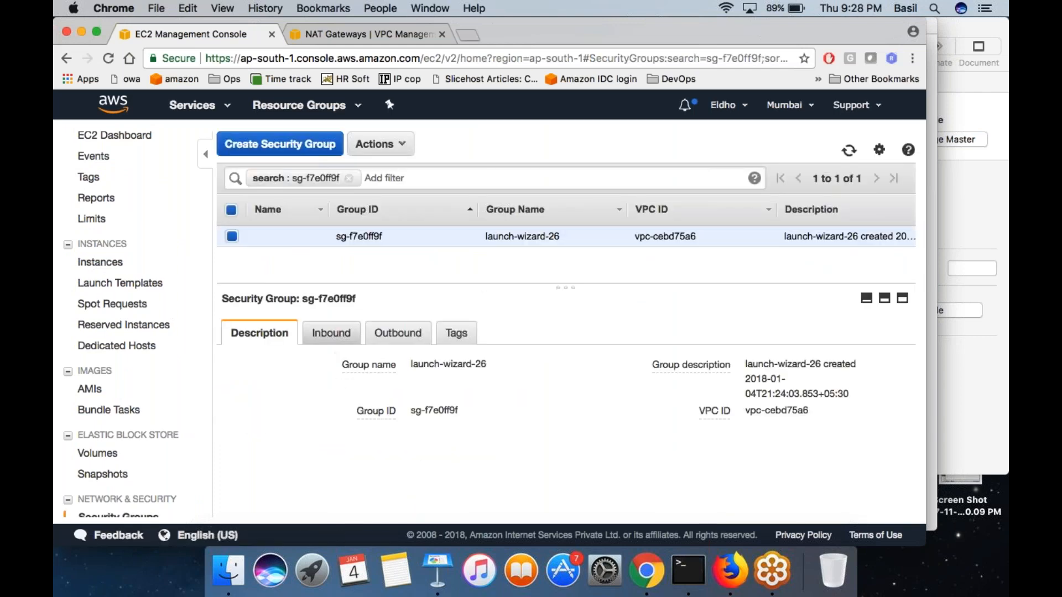
{"action": "left_click", "coordinate": [343, 335]}
{"action": "left_click", "coordinate": [249, 374]}
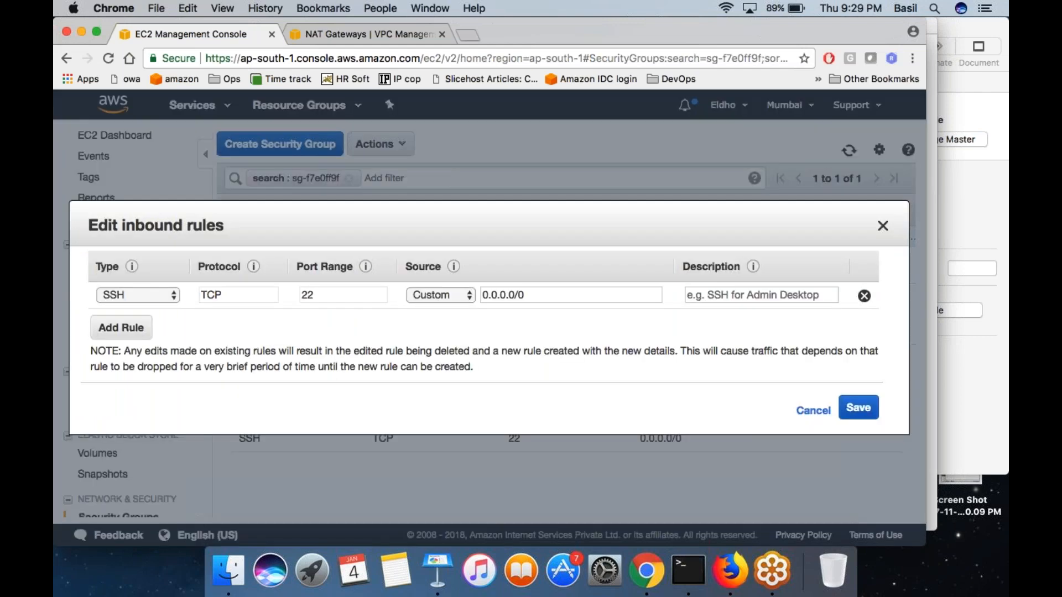
{"action": "left_click", "coordinate": [121, 329]}
{"action": "left_click", "coordinate": [146, 324]}
{"action": "left_click", "coordinate": [132, 521]}
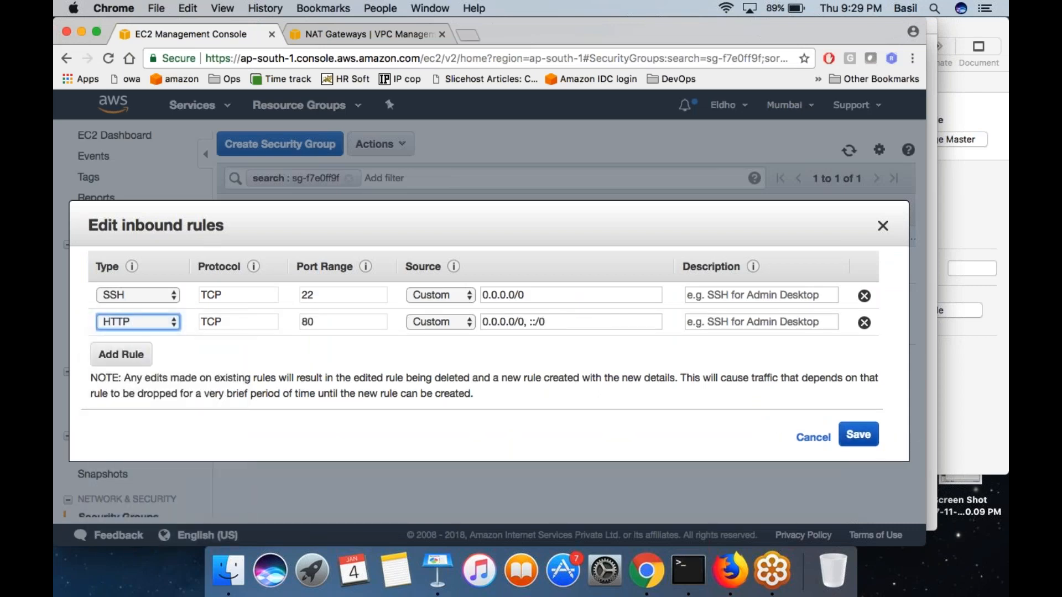
{"action": "left_click", "coordinate": [859, 434]}
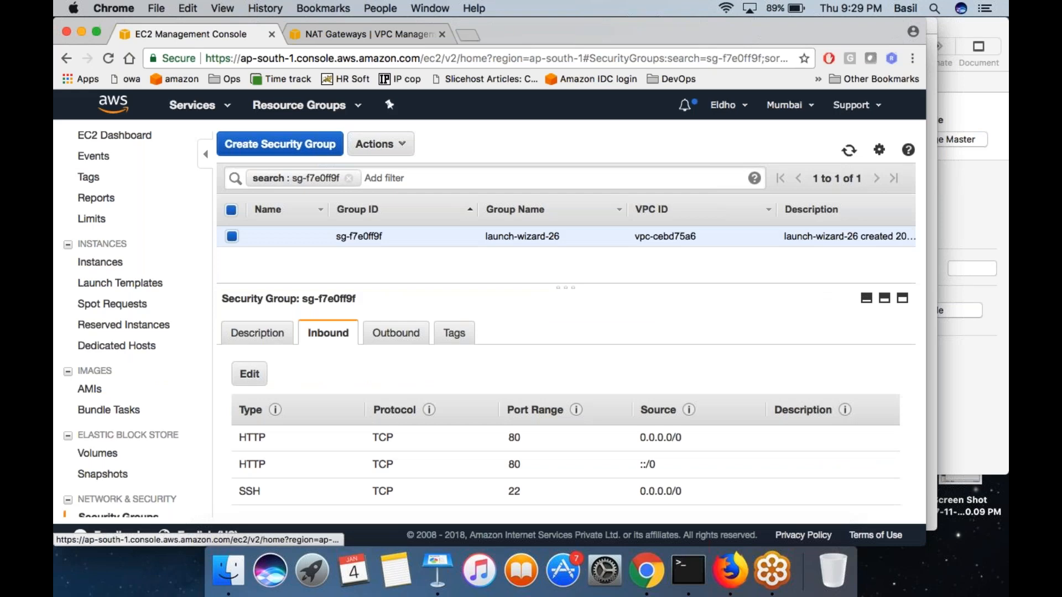
- Copy PUBLIC SUBNET MACHINE's Elastic IP from the instances list and load 13.127.96.155 in a new browser tab
{"action": "left_click", "coordinate": [100, 262]}
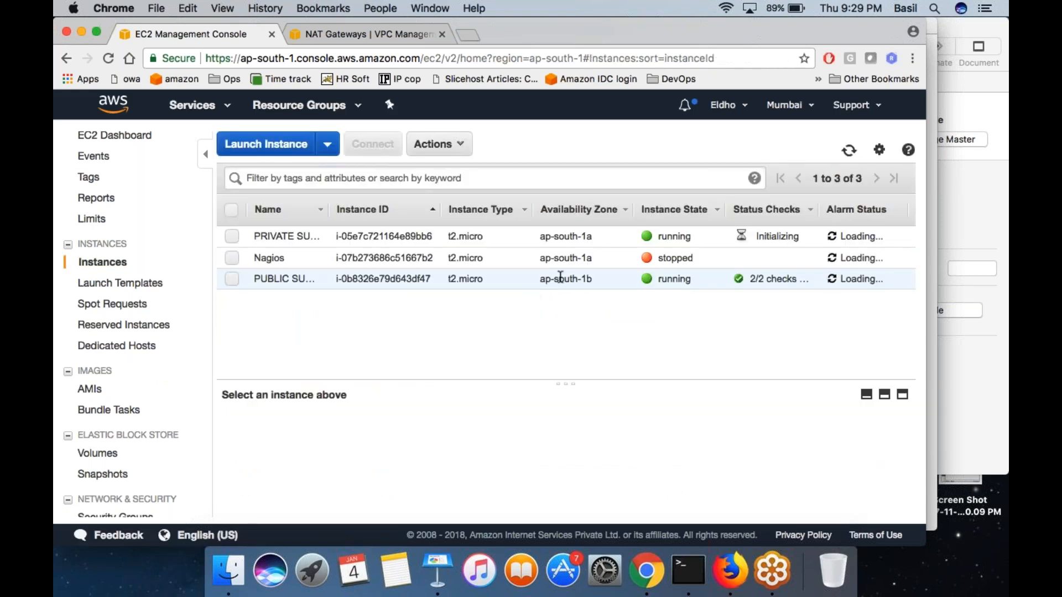
{"action": "left_click", "coordinate": [566, 279]}
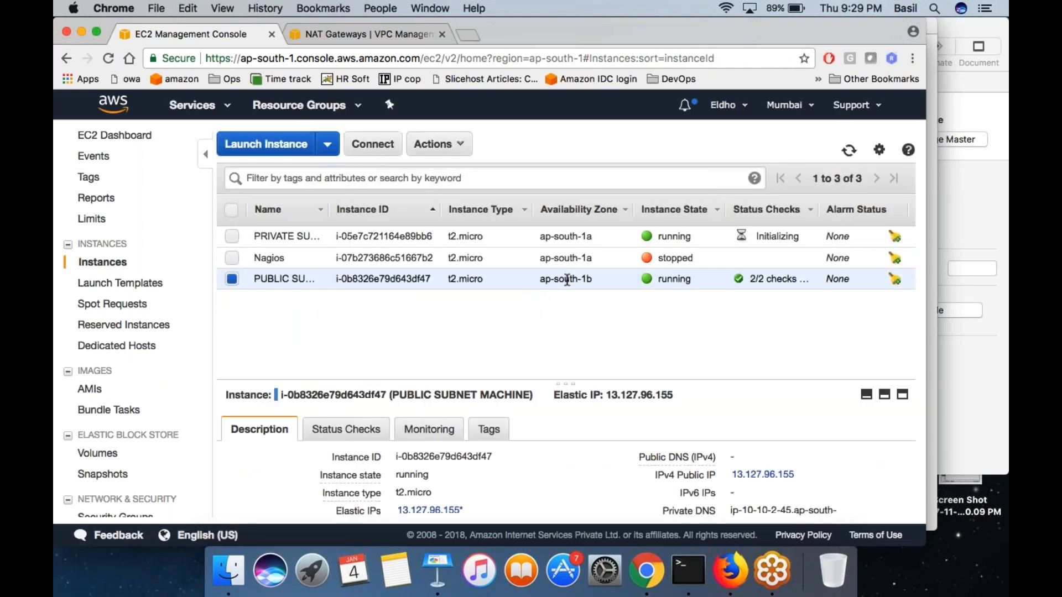
{"action": "double_click", "coordinate": [609, 395]}
{"action": "key", "text": "super+c"}
{"action": "key", "text": "super+t"}
{"action": "key", "text": "super+v"}
{"action": "key", "text": "Return"}
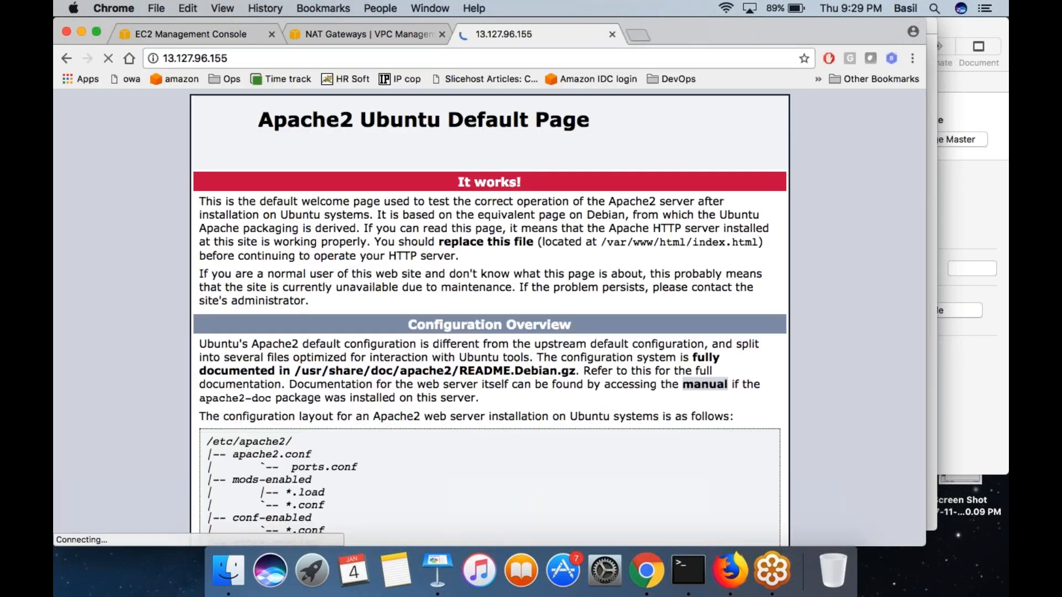
- Bring up Terminal and draw an on-screen diagram with request and response arrows between a D symbol and an EC2 box marked A
{"action": "left_click", "coordinate": [238, 57]}
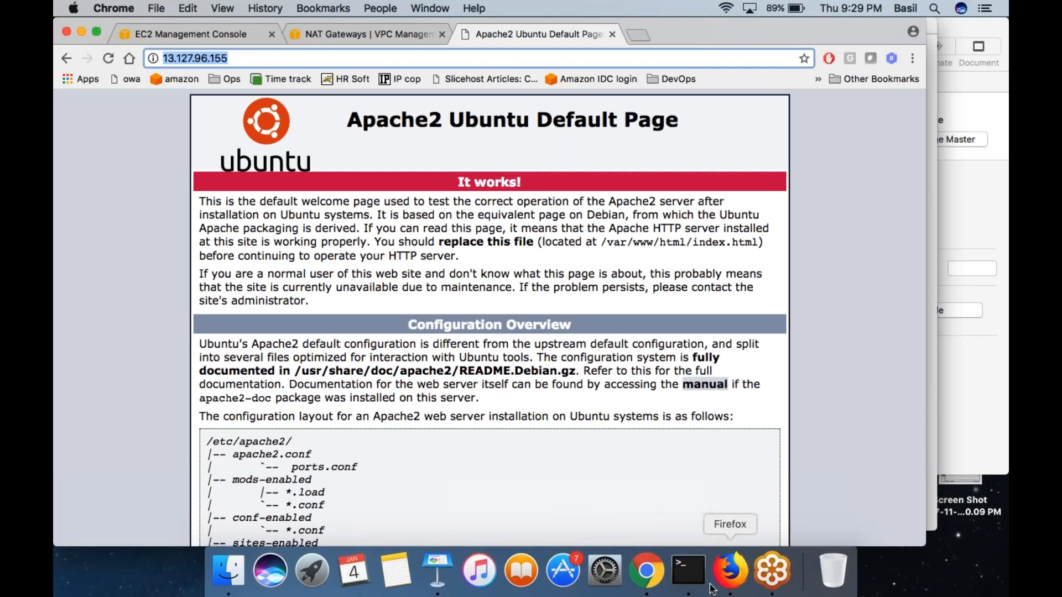
{"action": "left_click", "coordinate": [730, 573]}
{"action": "left_click", "coordinate": [688, 572]}
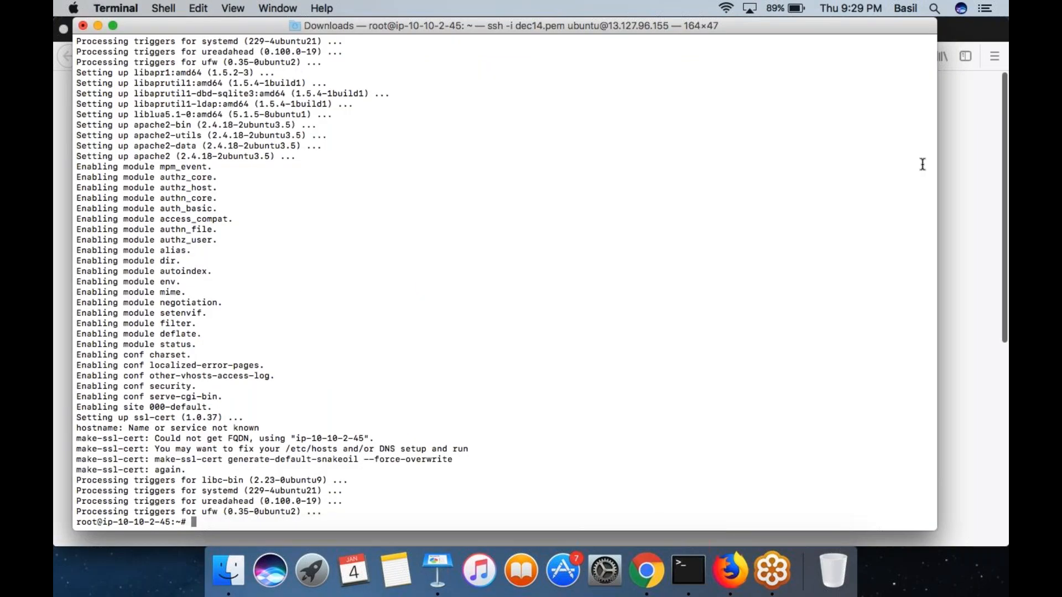
{"action": "left_click_drag", "start_coordinate": [290, 217], "coordinate": [315, 220]}
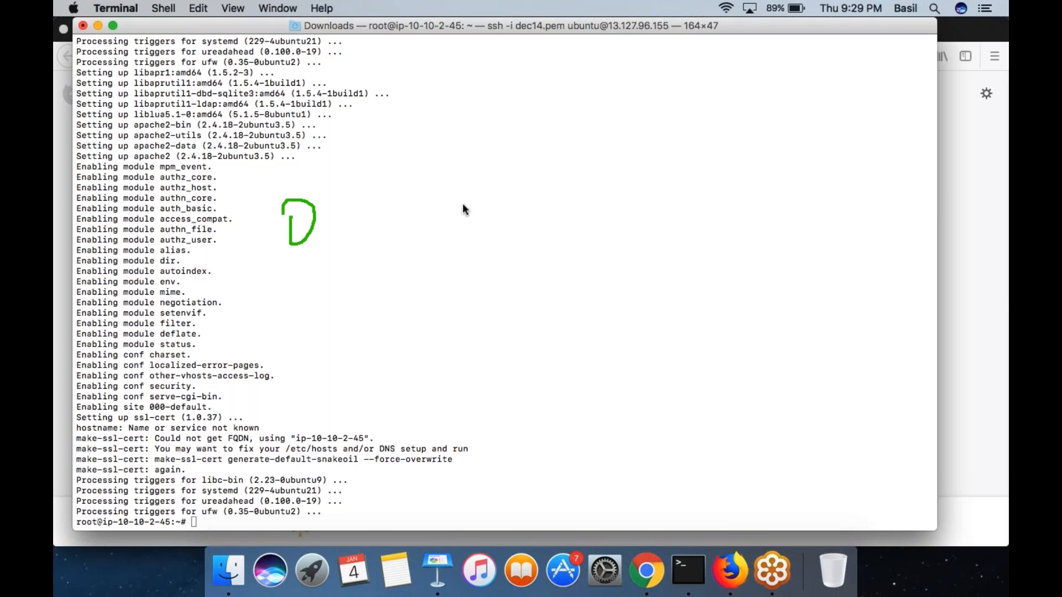
{"action": "mouse_move", "coordinate": [796, 151]}
{"action": "left_mouse_down"}
{"action": "mouse_move", "coordinate": [885, 311]}
{"action": "mouse_move", "coordinate": [885, 167]}
{"action": "left_mouse_up"}
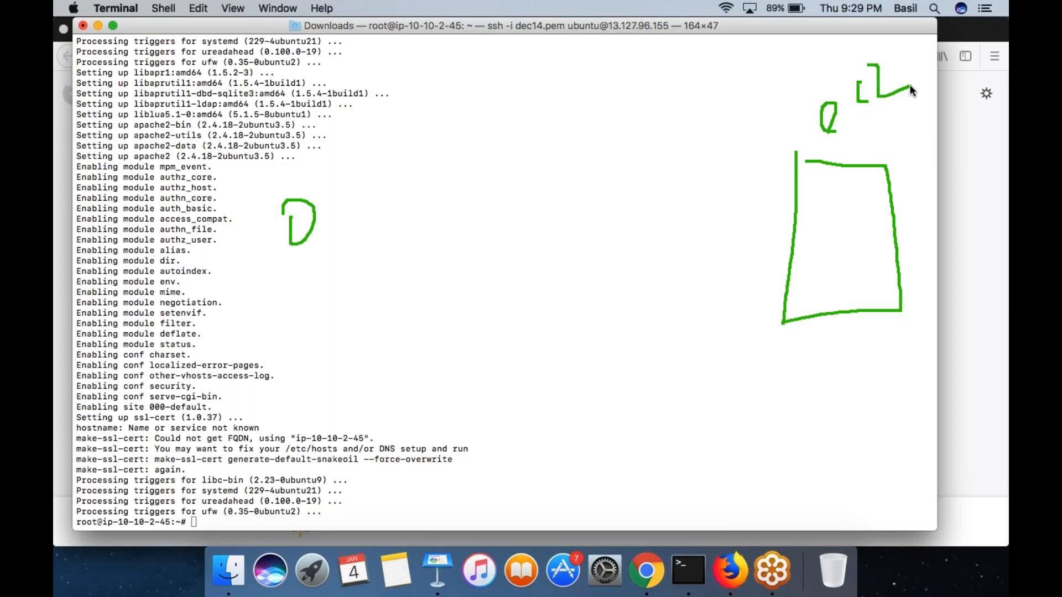
{"action": "left_click_drag", "start_coordinate": [317, 208], "coordinate": [688, 228]}
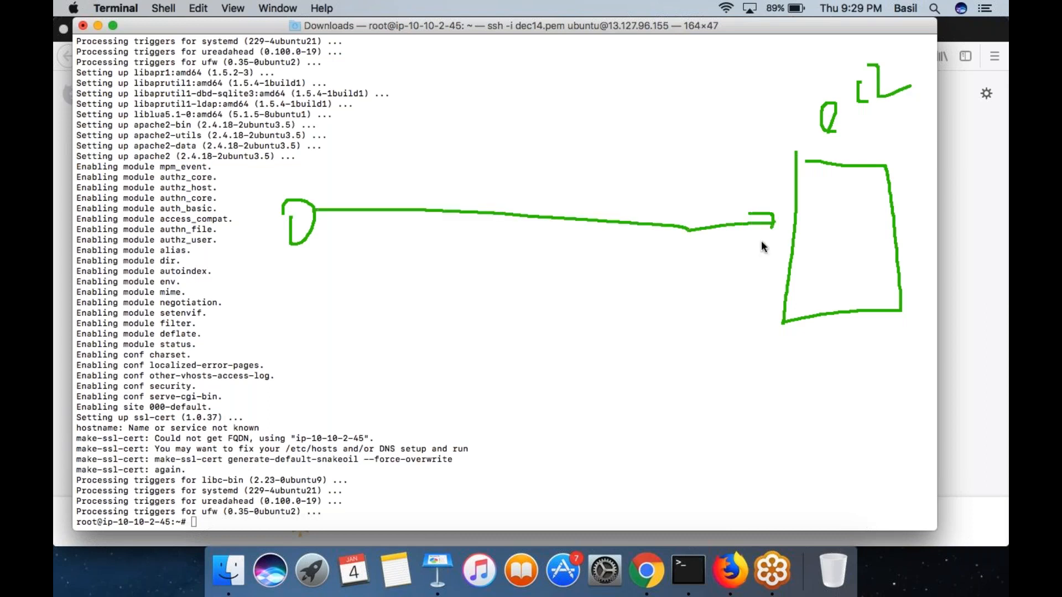
{"action": "left_click_drag", "start_coordinate": [805, 252], "coordinate": [857, 263]}
{"action": "left_click_drag", "start_coordinate": [796, 231], "coordinate": [851, 218]}
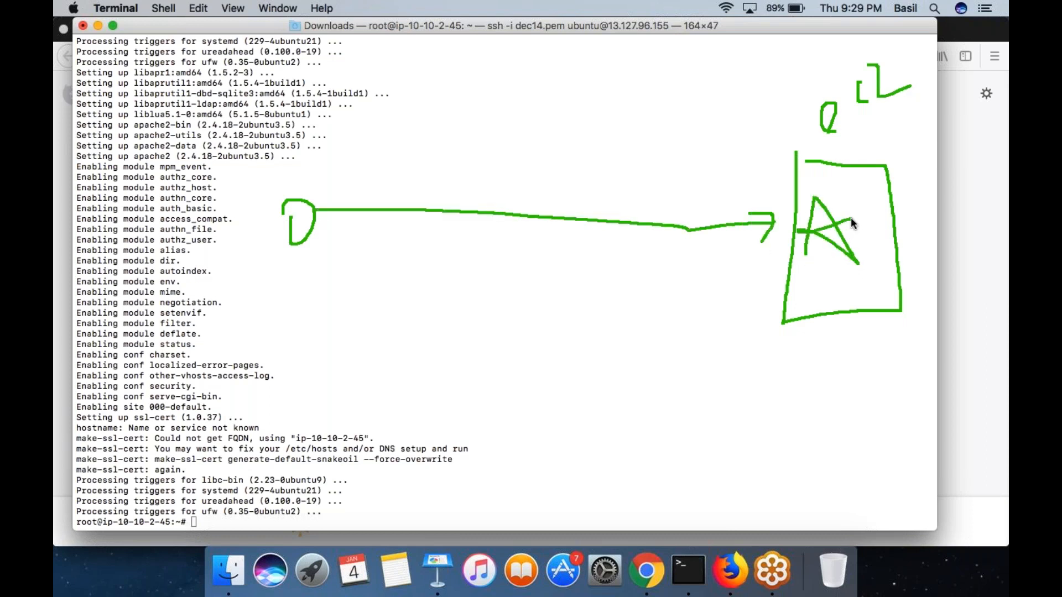
{"action": "mouse_move", "coordinate": [785, 256]}
{"action": "left_mouse_down"}
{"action": "mouse_move", "coordinate": [459, 266]}
{"action": "mouse_move", "coordinate": [330, 256]}
{"action": "left_mouse_up"}
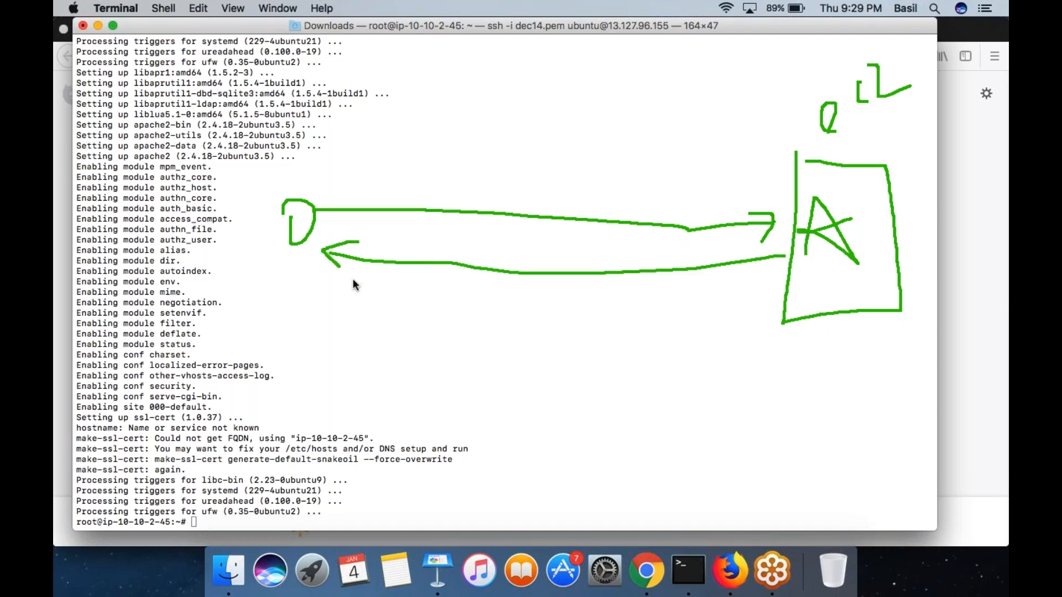
- Return to the Apache2 default page in Chrome and clear the drawn diagram from the screen
{"action": "key", "text": "super+Tab"}
{"action": "key", "text": "super+Tab"}
{"action": "key", "text": "super+Tab"}
{"action": "key", "text": "super+Tab"}
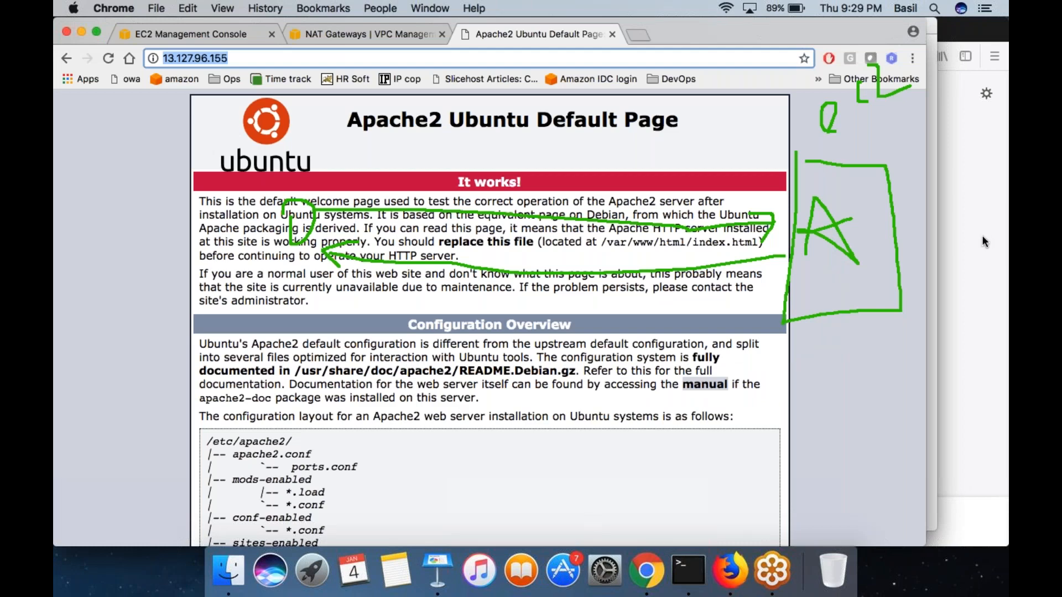
{"action": "left_click", "coordinate": [963, 310]}
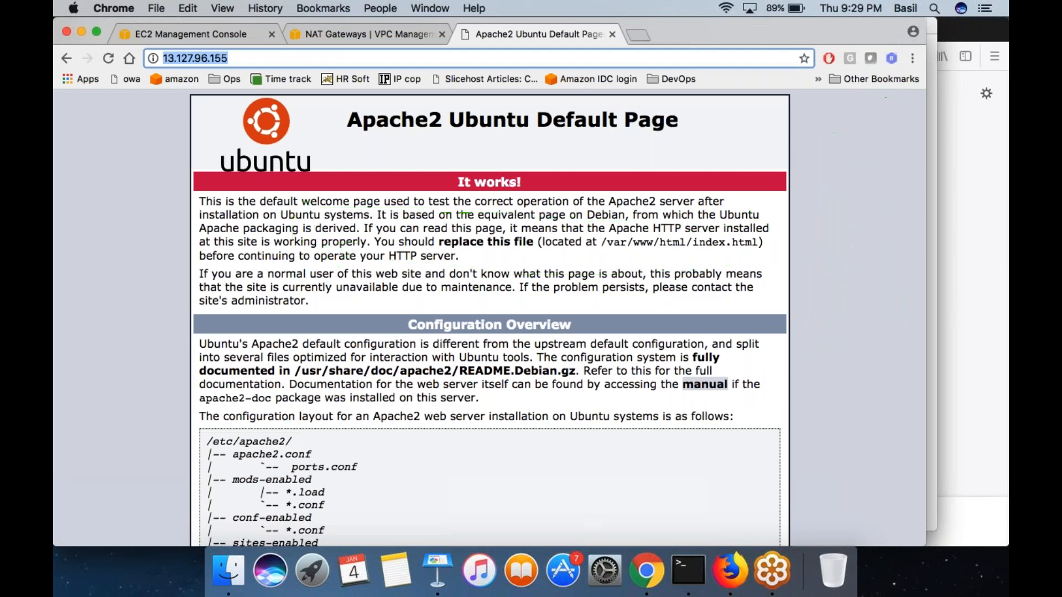
- Release the unassociated Elastic IP 13.127.40.180 from the VPC's Elastic IPs list
{"action": "left_click", "coordinate": [370, 28]}
{"action": "left_click", "coordinate": [85, 412]}
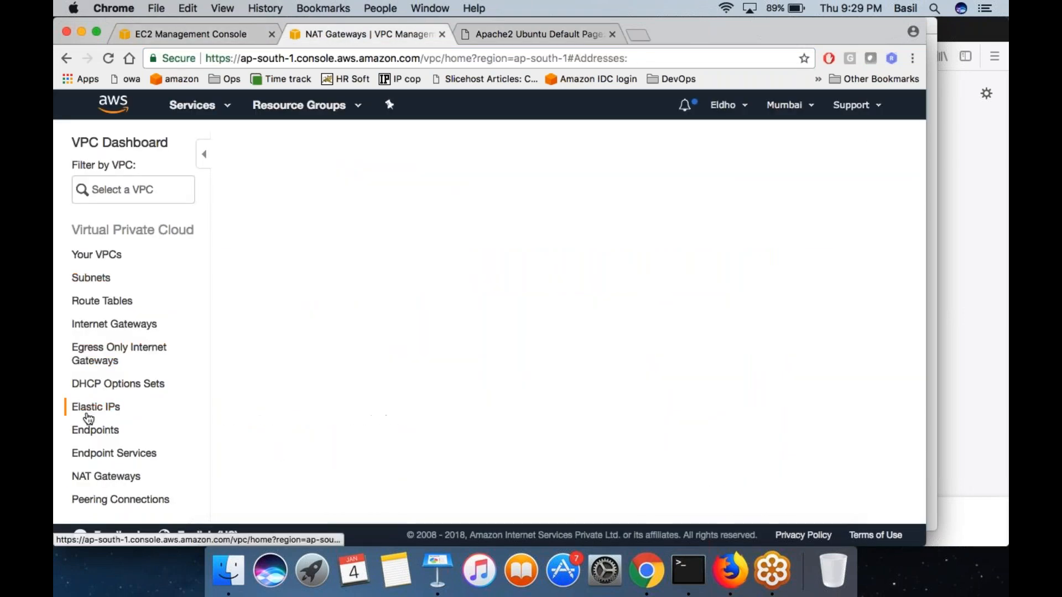
{"action": "left_click", "coordinate": [386, 237]}
{"action": "right_click", "coordinate": [386, 237]}
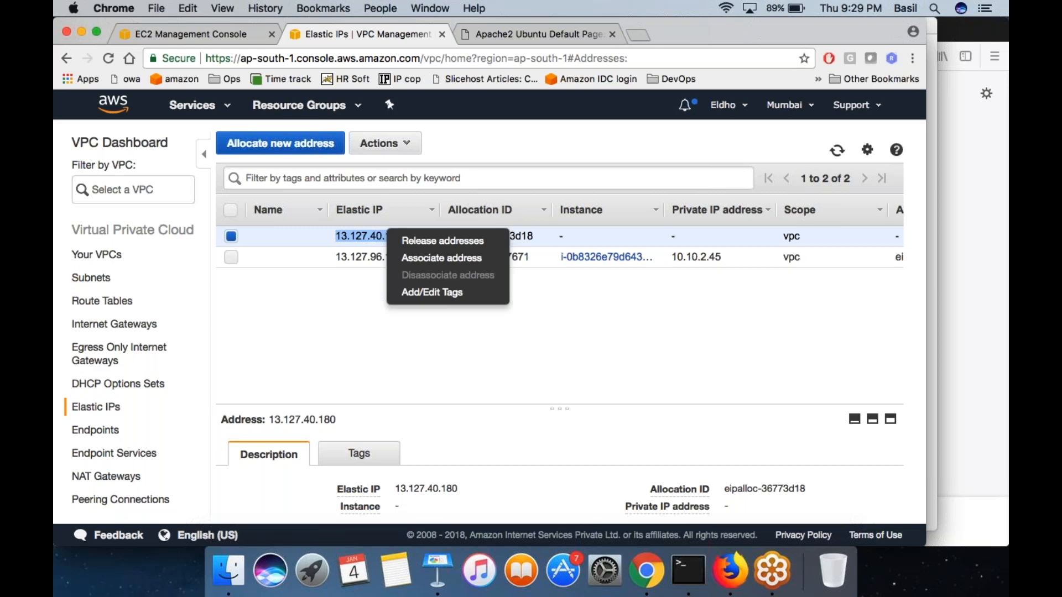
{"action": "left_click", "coordinate": [443, 240]}
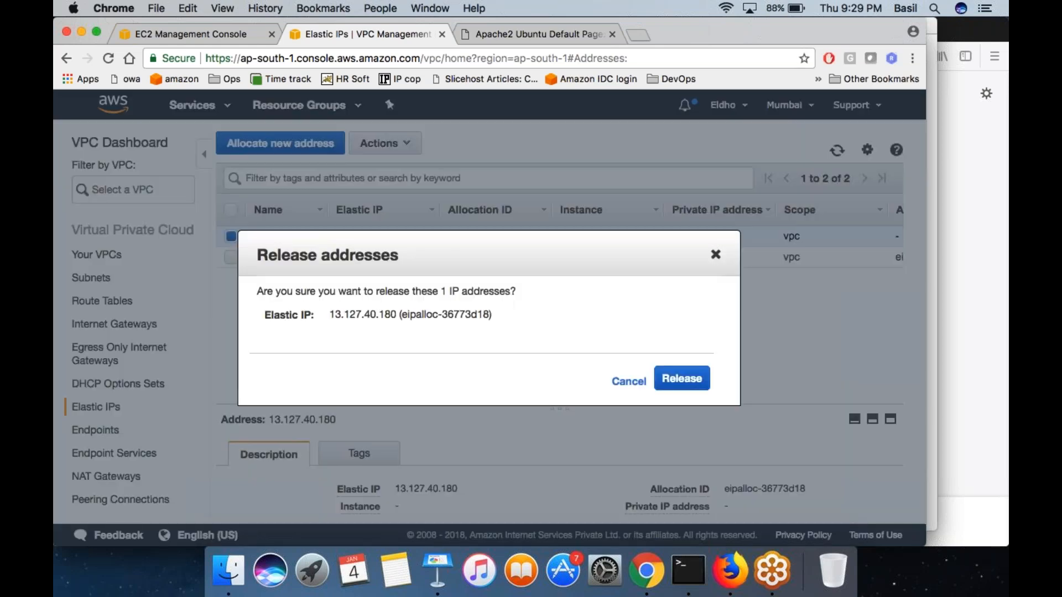
{"action": "left_click", "coordinate": [679, 378]}
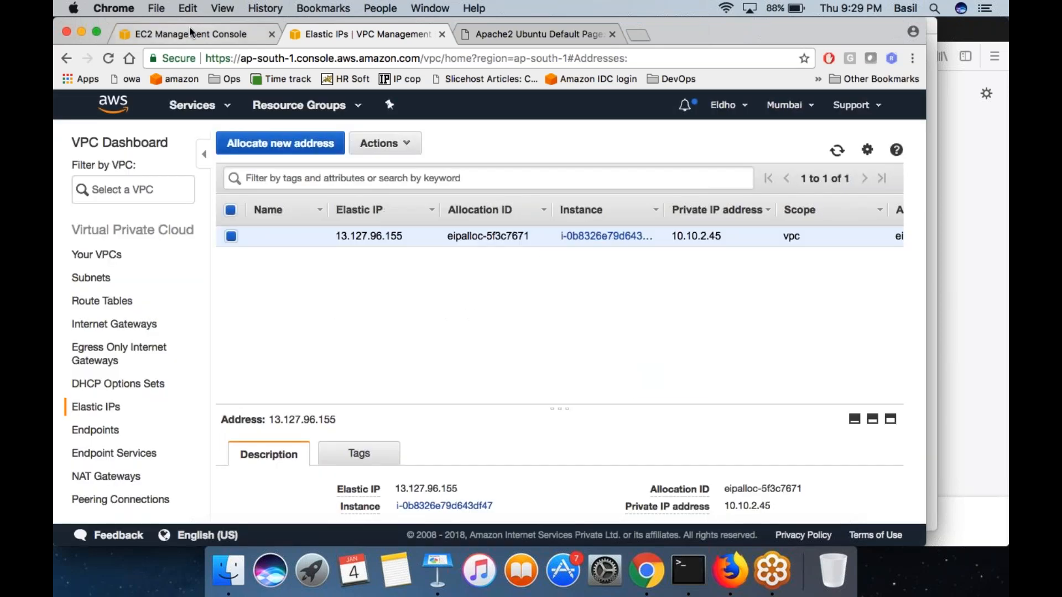
- View the details of PRIVATE SUBNET MACHINE in the EC2 instances list
{"action": "left_click", "coordinate": [189, 32]}
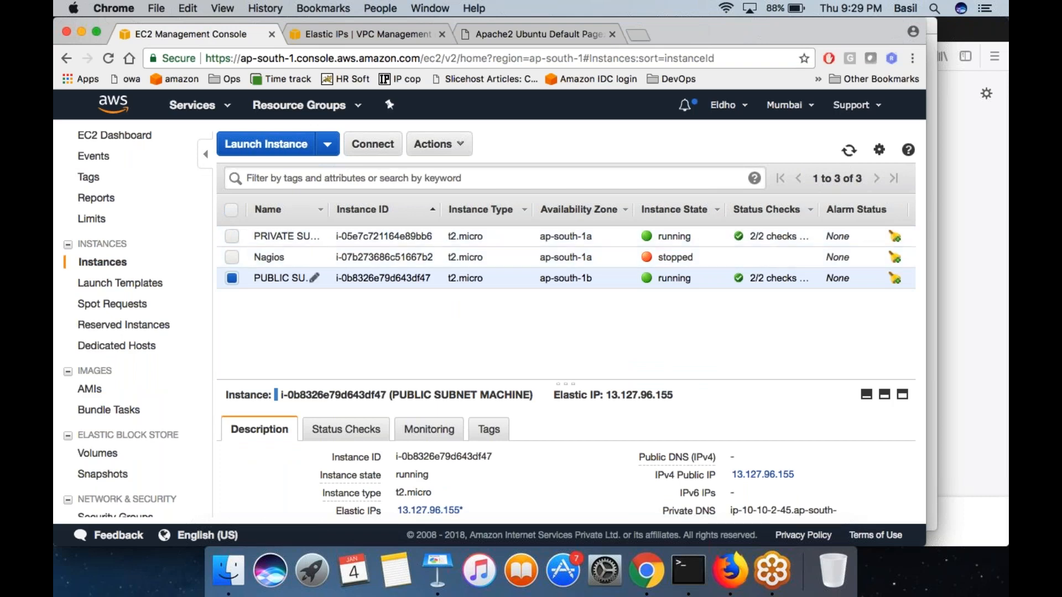
{"action": "left_click", "coordinate": [362, 232]}
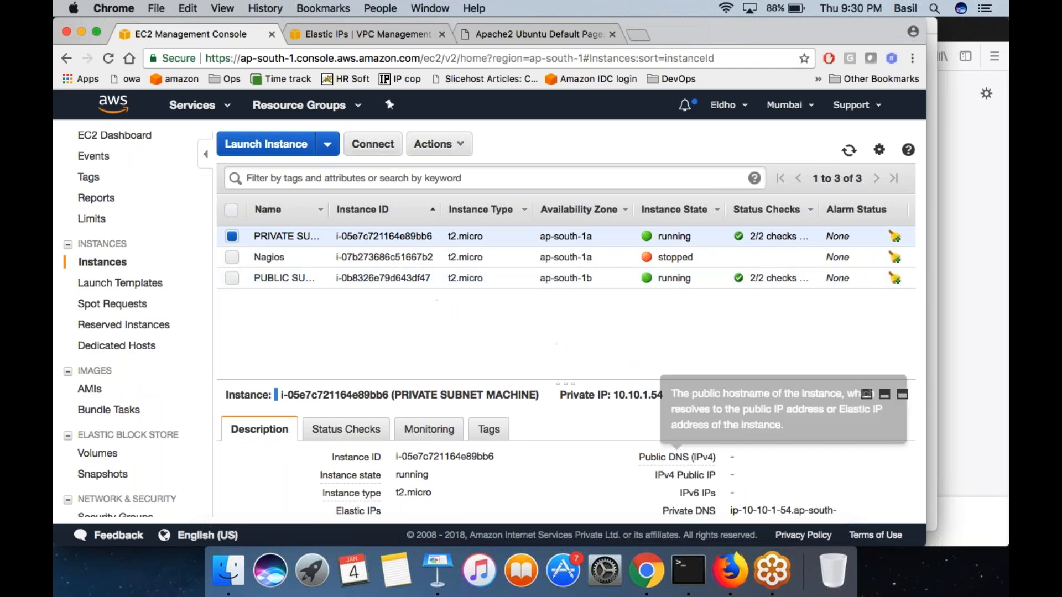
- Bring up Terminal, draw an on-screen diagram of an ELB box linked to two circled nodes with marks beside them, and clear it
{"action": "left_click", "coordinate": [695, 578]}
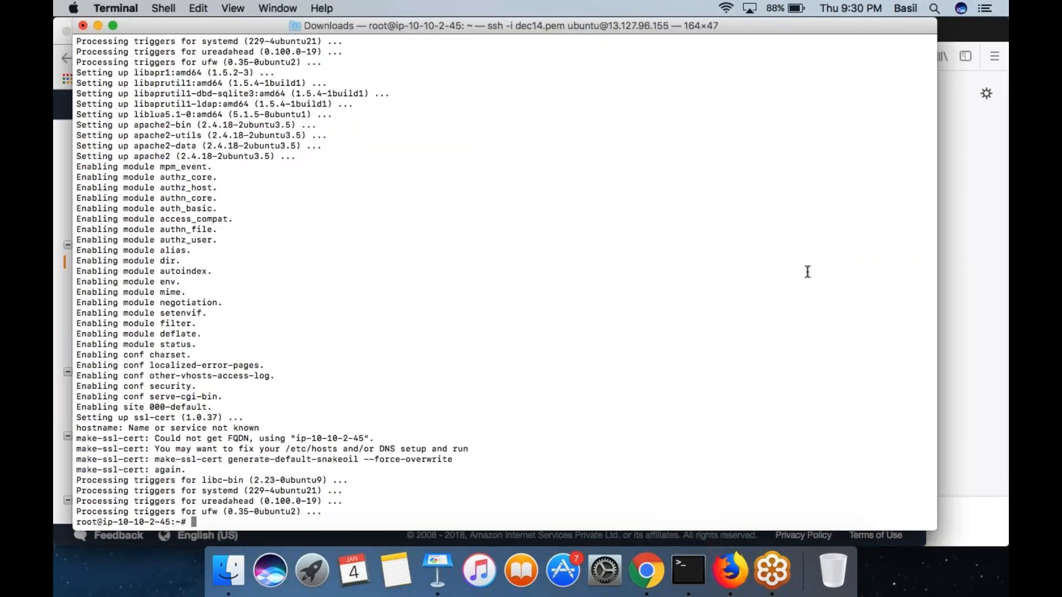
{"action": "mouse_move", "coordinate": [511, 85]}
{"action": "left_mouse_down"}
{"action": "mouse_move", "coordinate": [585, 451]}
{"action": "mouse_move", "coordinate": [661, 211]}
{"action": "mouse_move", "coordinate": [629, 88]}
{"action": "left_mouse_up"}
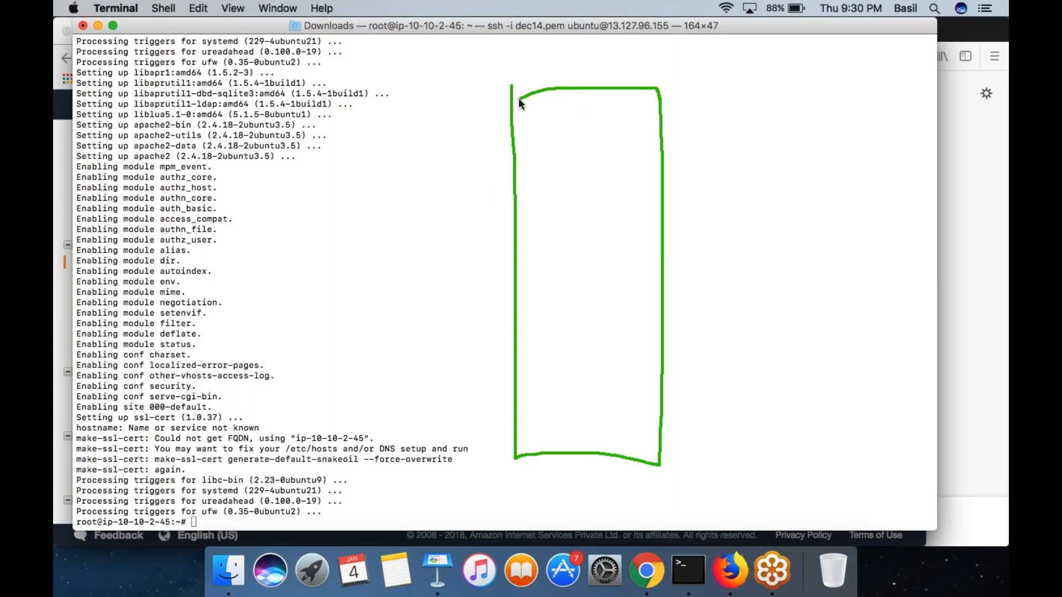
{"action": "mouse_move", "coordinate": [536, 146]}
{"action": "left_mouse_down"}
{"action": "mouse_move", "coordinate": [607, 156]}
{"action": "mouse_move", "coordinate": [596, 133]}
{"action": "left_mouse_up"}
{"action": "mouse_move", "coordinate": [656, 256]}
{"action": "left_mouse_down"}
{"action": "mouse_move", "coordinate": [788, 147]}
{"action": "mouse_move", "coordinate": [806, 151]}
{"action": "left_mouse_up"}
{"action": "mouse_move", "coordinate": [663, 338]}
{"action": "left_mouse_down"}
{"action": "mouse_move", "coordinate": [809, 357]}
{"action": "mouse_move", "coordinate": [853, 341]}
{"action": "mouse_move", "coordinate": [930, 252]}
{"action": "left_mouse_up"}
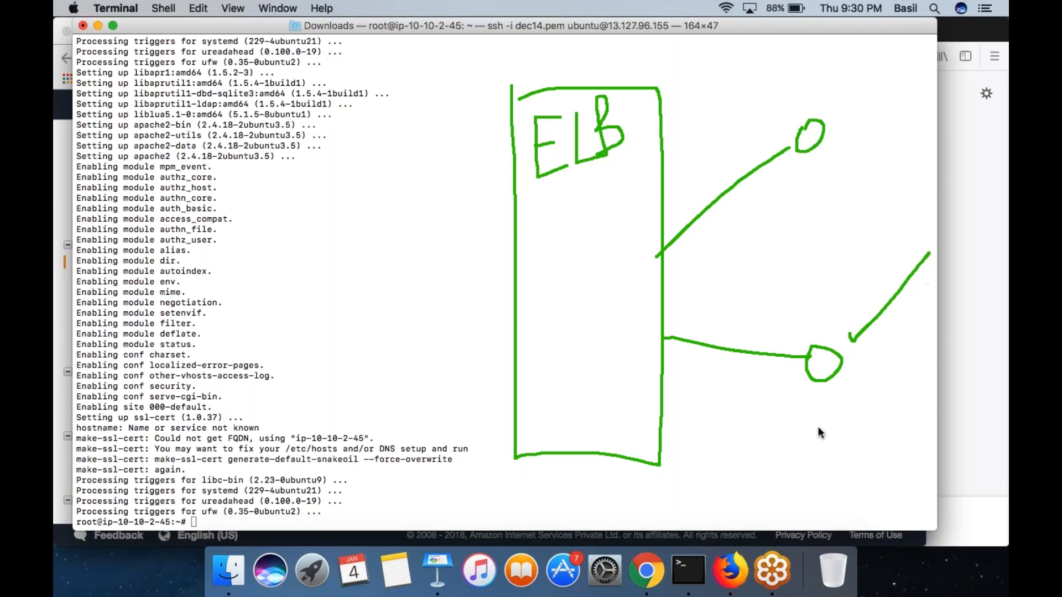
{"action": "left_click_drag", "start_coordinate": [852, 412], "coordinate": [858, 401]}
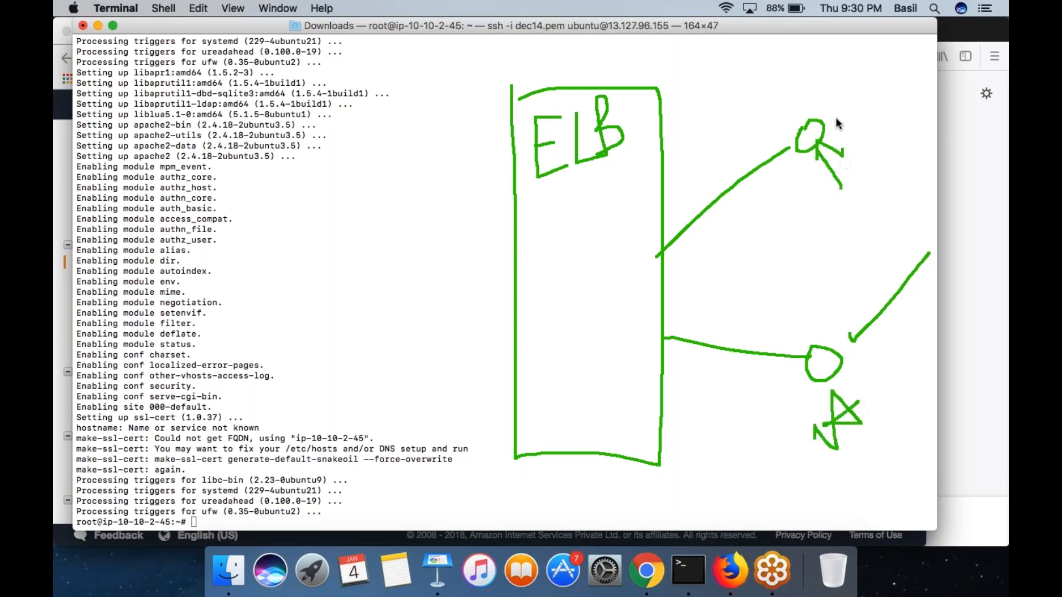
{"action": "left_click_drag", "start_coordinate": [836, 119], "coordinate": [779, 173]}
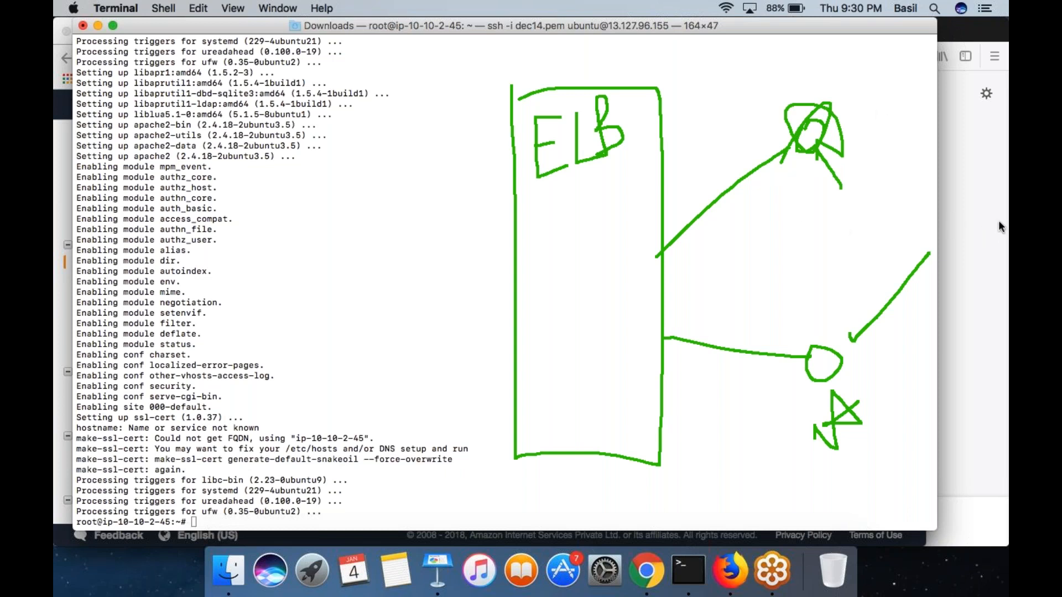
{"action": "key", "text": "Escape"}
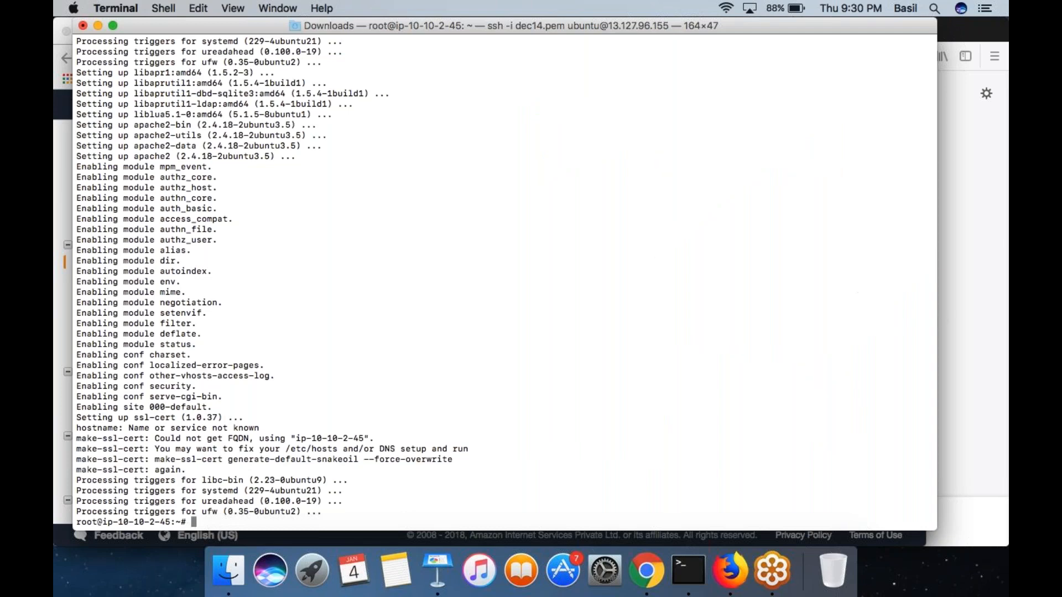
- Return to the EC2 console in Chrome and open the load balancing Target Groups page
{"action": "key", "text": "super+Tab"}
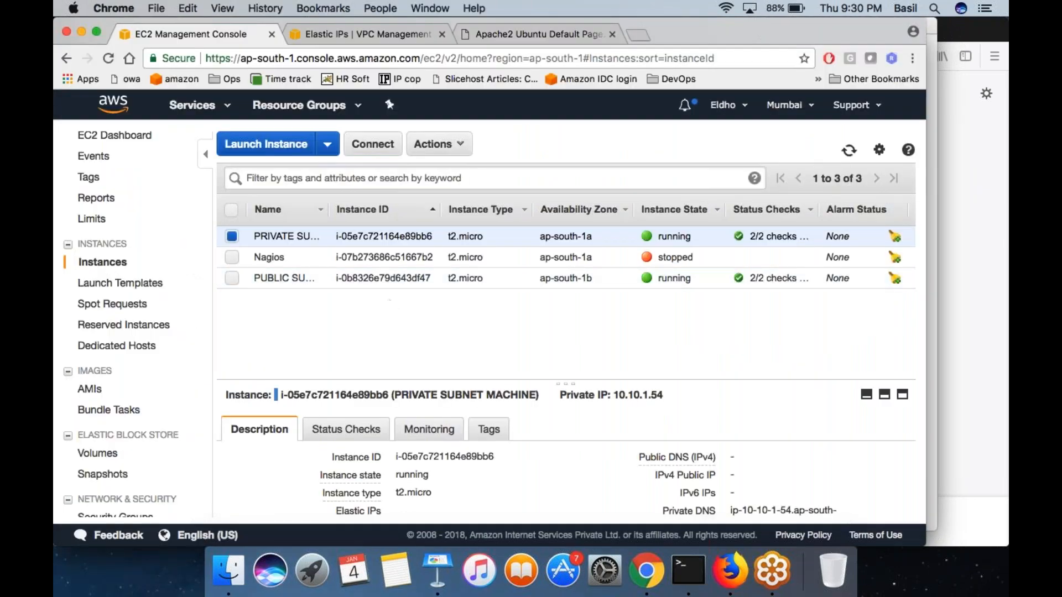
{"action": "scroll", "coordinate": [133, 320], "scroll_direction": "down", "scroll_amount": 10}
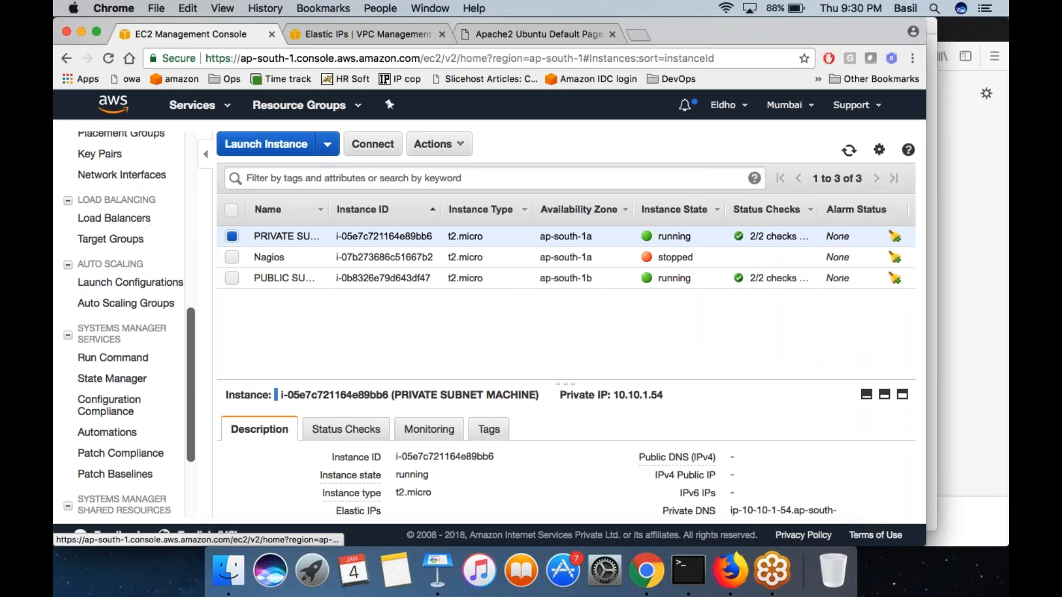
{"action": "left_click", "coordinate": [119, 242]}
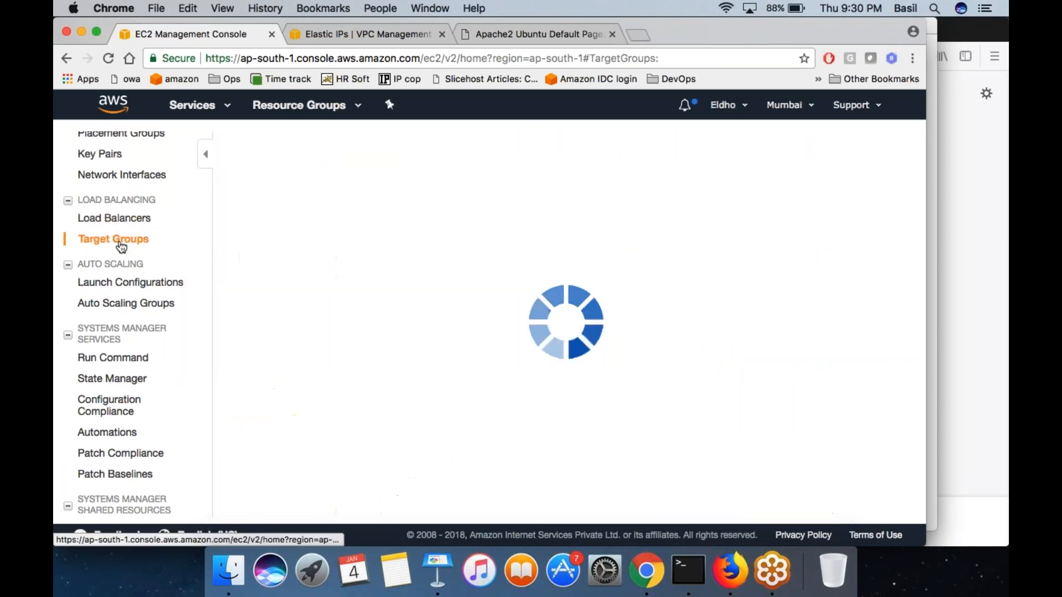
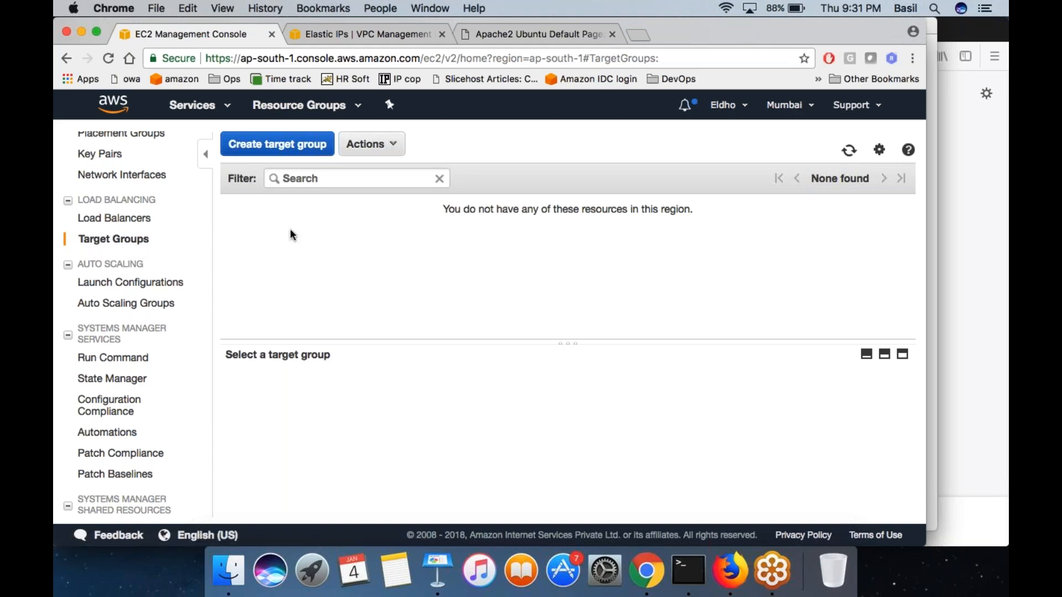
- Start a new target group named TGWP in the jan2 VPC, keeping HTTP protocol, port 80 and instance target type
{"action": "left_click", "coordinate": [281, 144]}
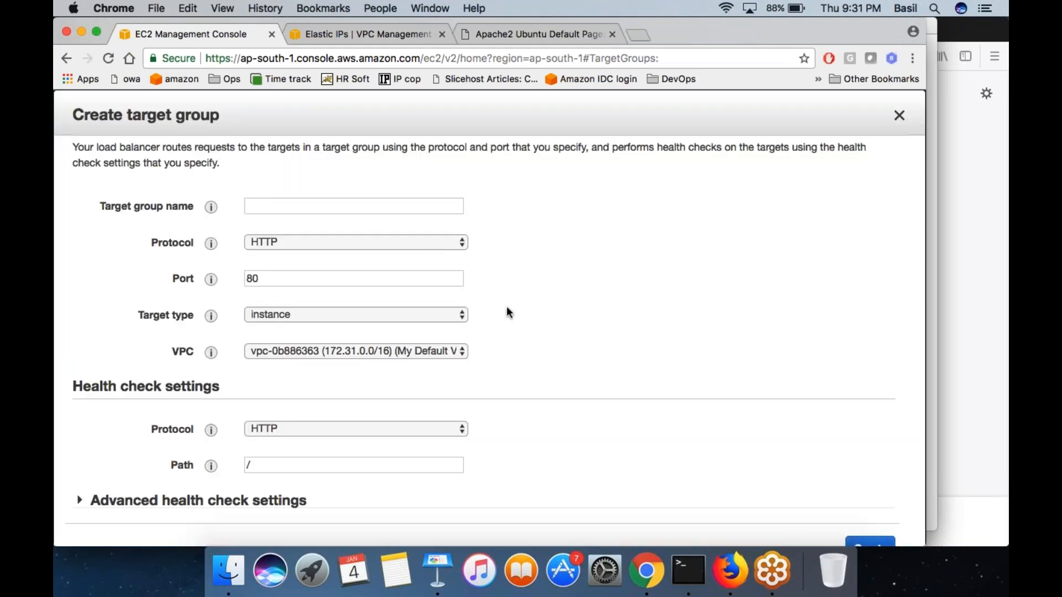
{"action": "left_click", "coordinate": [407, 354]}
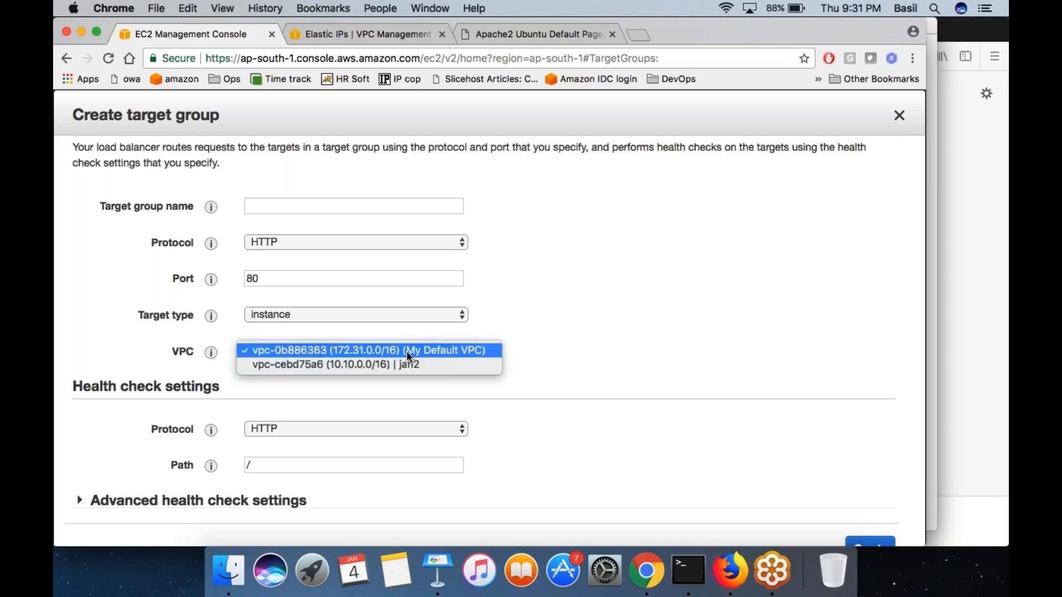
{"action": "left_click", "coordinate": [334, 365]}
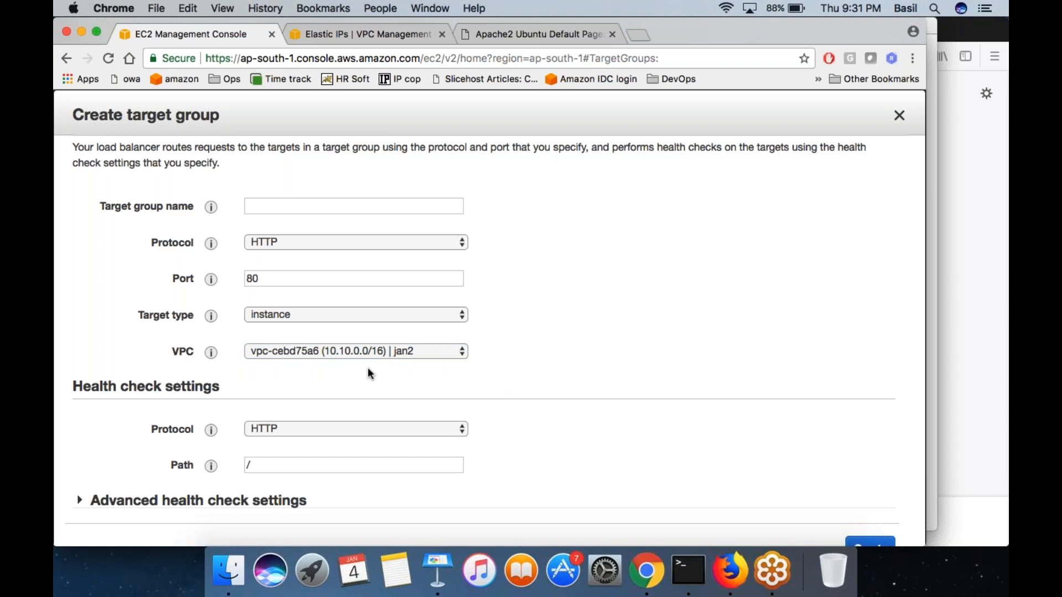
{"action": "left_click", "coordinate": [354, 207]}
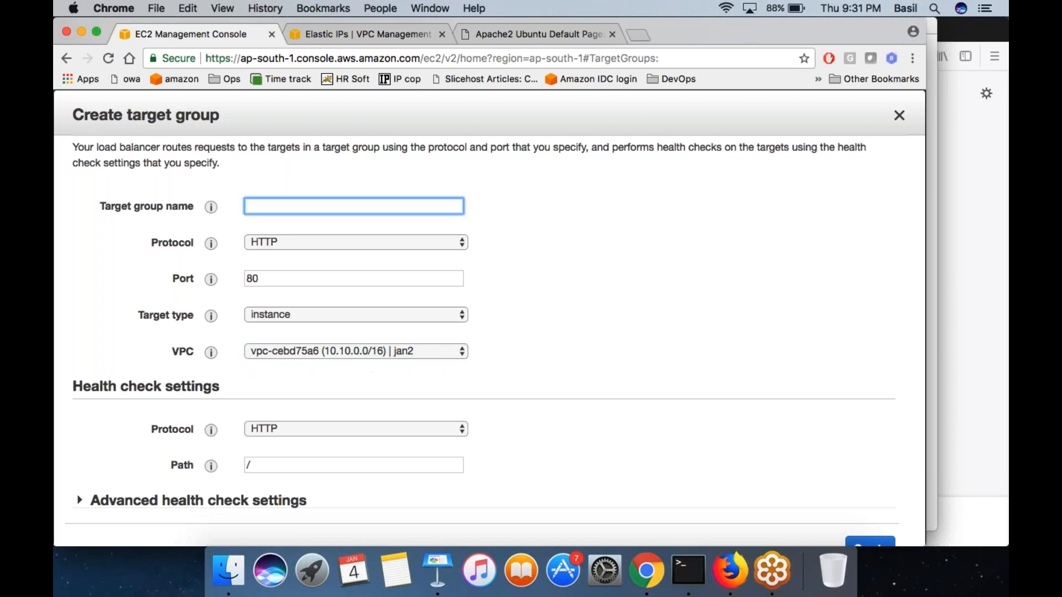
{"action": "type", "text": "TGWP"}
{"action": "key", "text": "super+a"}
{"action": "key", "text": "Tab"}
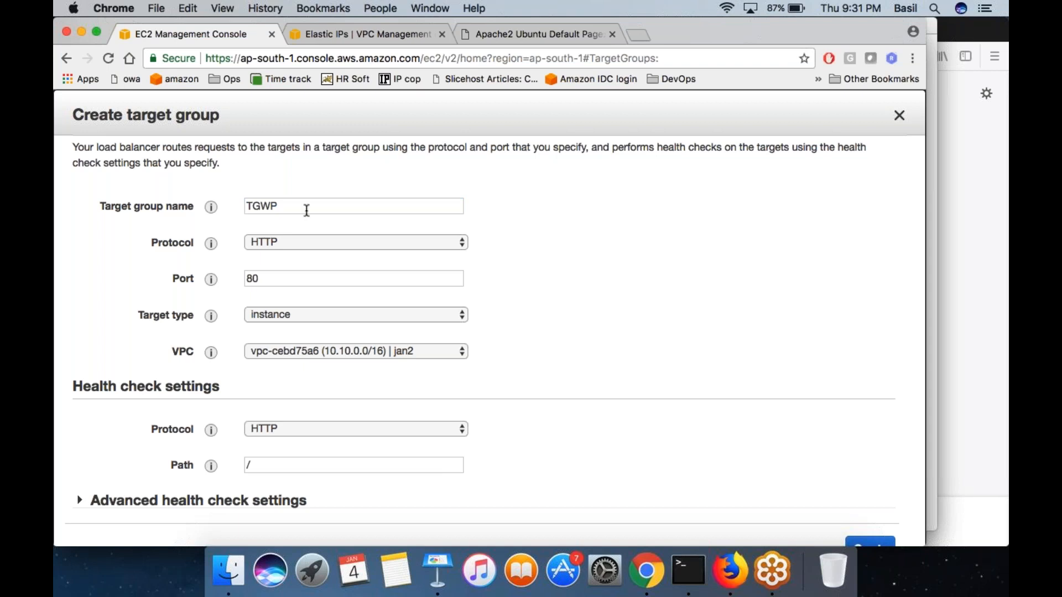
{"action": "scroll", "coordinate": [238, 247], "scroll_direction": "down", "scroll_amount": 2}
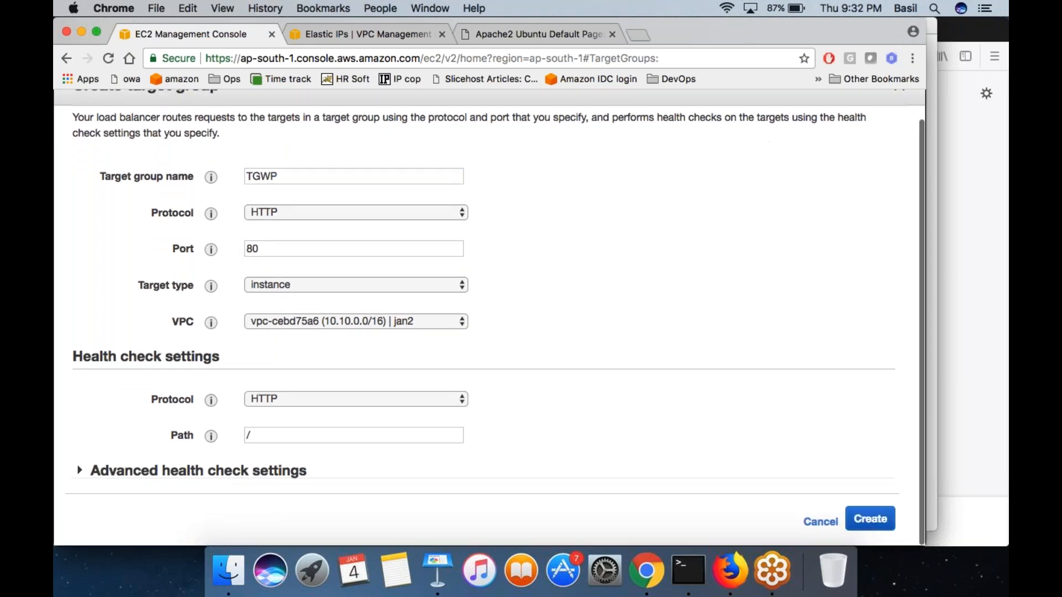
{"action": "left_click", "coordinate": [287, 213]}
{"action": "left_click", "coordinate": [287, 212]}
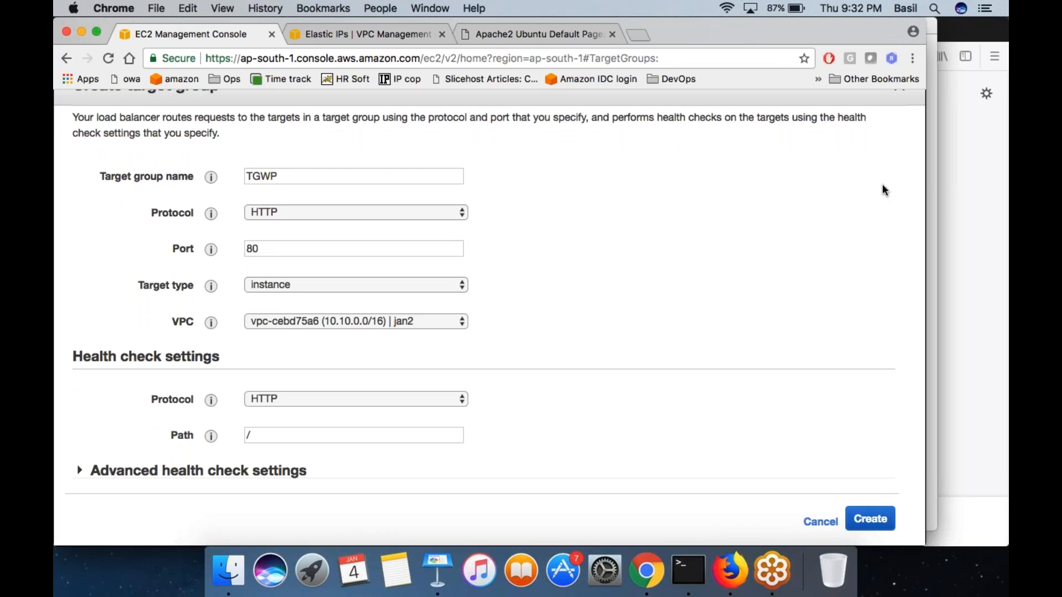
- Draw an on-screen diagram of a tall box with arrows to three circled nodes, and write 80 and web beneath them
{"action": "mouse_move", "coordinate": [777, 163]}
{"action": "left_mouse_down"}
{"action": "mouse_move", "coordinate": [783, 178]}
{"action": "mouse_move", "coordinate": [774, 162]}
{"action": "left_mouse_up"}
{"action": "mouse_move", "coordinate": [753, 282]}
{"action": "left_mouse_down"}
{"action": "mouse_move", "coordinate": [785, 299]}
{"action": "mouse_move", "coordinate": [738, 270]}
{"action": "left_mouse_up"}
{"action": "mouse_move", "coordinate": [768, 357]}
{"action": "left_mouse_down"}
{"action": "mouse_move", "coordinate": [766, 406]}
{"action": "mouse_move", "coordinate": [752, 343]}
{"action": "left_mouse_up"}
{"action": "mouse_move", "coordinate": [495, 119]}
{"action": "left_mouse_down"}
{"action": "mouse_move", "coordinate": [506, 417]}
{"action": "mouse_move", "coordinate": [544, 463]}
{"action": "mouse_move", "coordinate": [567, 108]}
{"action": "mouse_move", "coordinate": [480, 121]}
{"action": "left_mouse_up"}
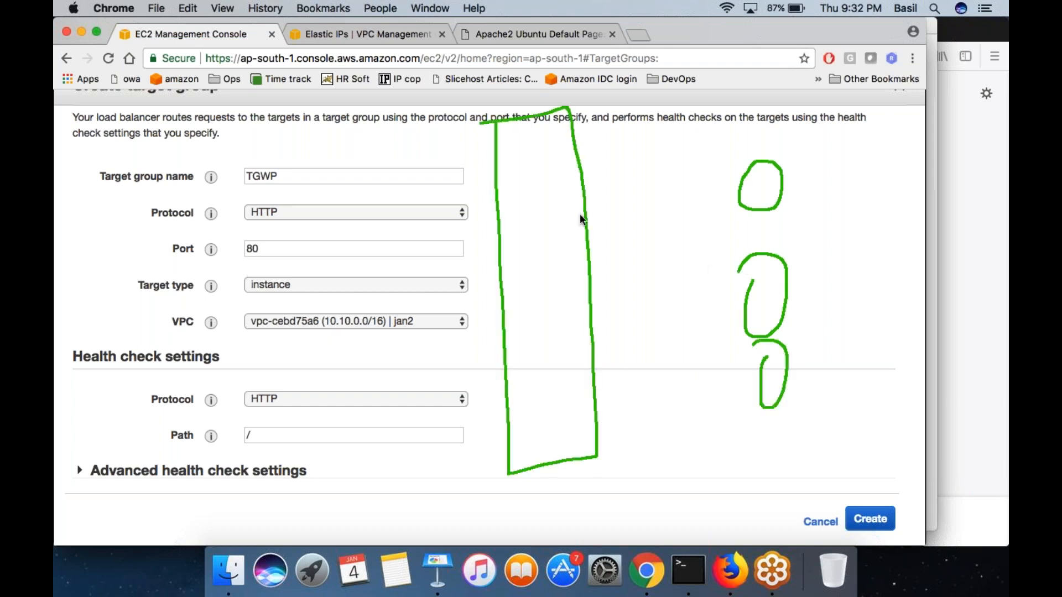
{"action": "left_click_drag", "start_coordinate": [644, 224], "coordinate": [734, 195]}
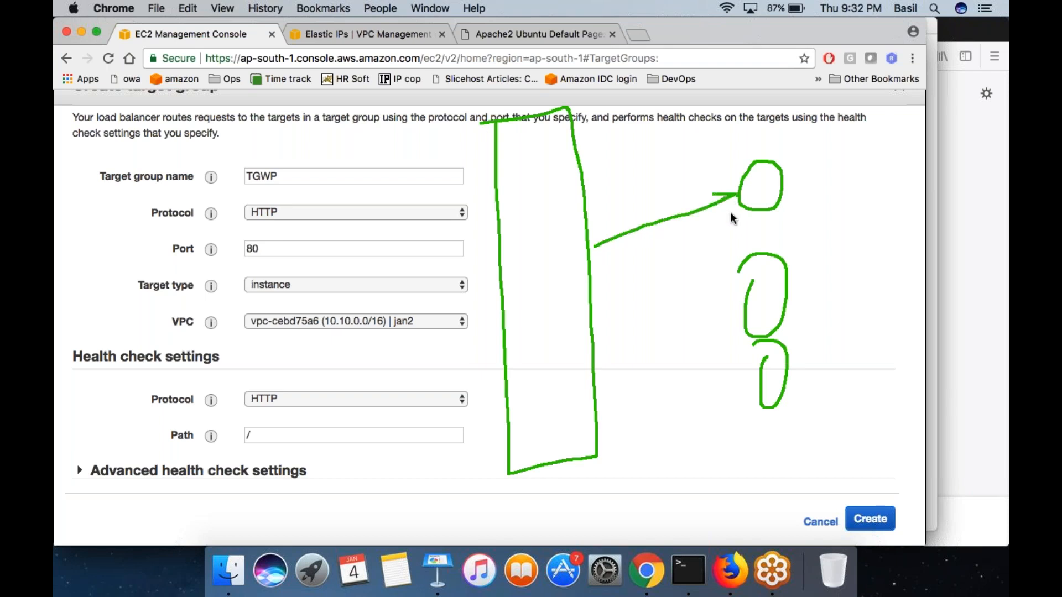
{"action": "mouse_move", "coordinate": [573, 290]}
{"action": "left_mouse_down"}
{"action": "mouse_move", "coordinate": [756, 285]}
{"action": "mouse_move", "coordinate": [730, 316]}
{"action": "left_mouse_up"}
{"action": "mouse_move", "coordinate": [595, 384]}
{"action": "left_mouse_down"}
{"action": "mouse_move", "coordinate": [738, 381]}
{"action": "mouse_move", "coordinate": [725, 408]}
{"action": "left_mouse_up"}
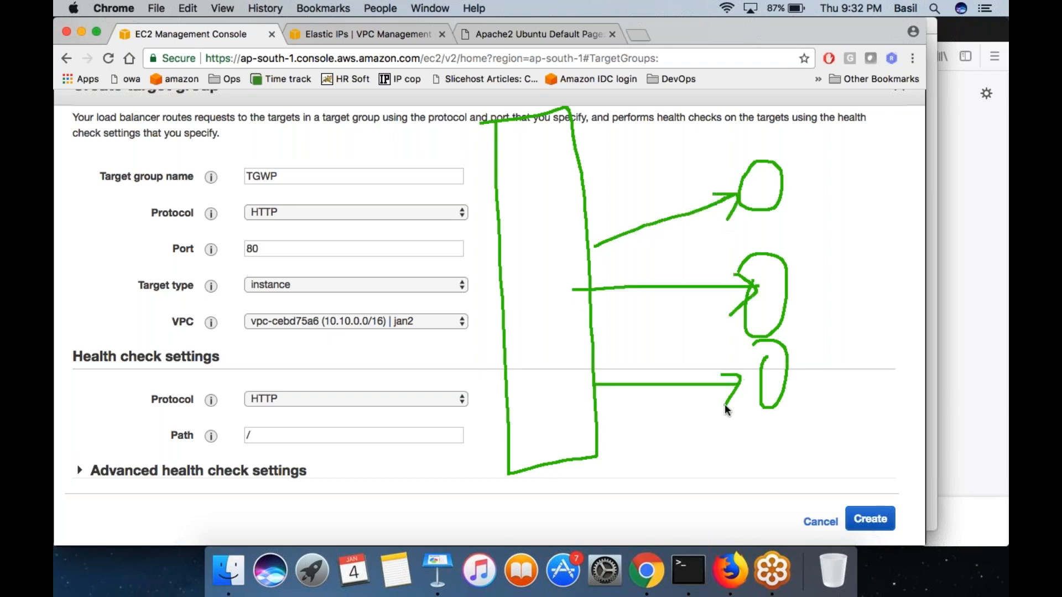
{"action": "left_click_drag", "start_coordinate": [778, 476], "coordinate": [800, 426]}
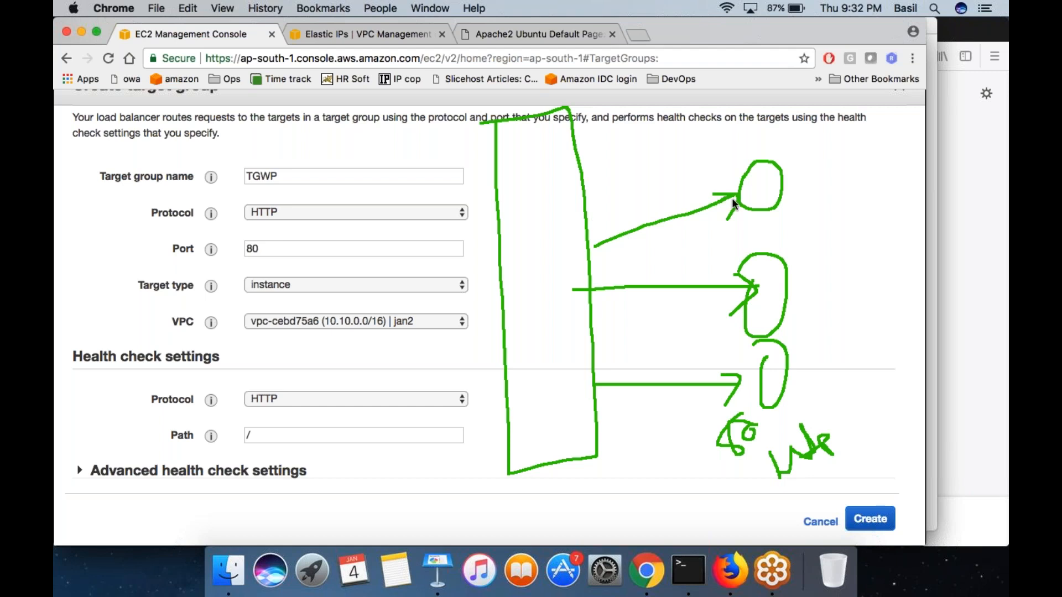
- Tick the upper node, frame all three nodes, and circle the HTTP protocol, port 80, instance target type and jan2 VPC
{"action": "left_click_drag", "start_coordinate": [769, 145], "coordinate": [805, 110]}
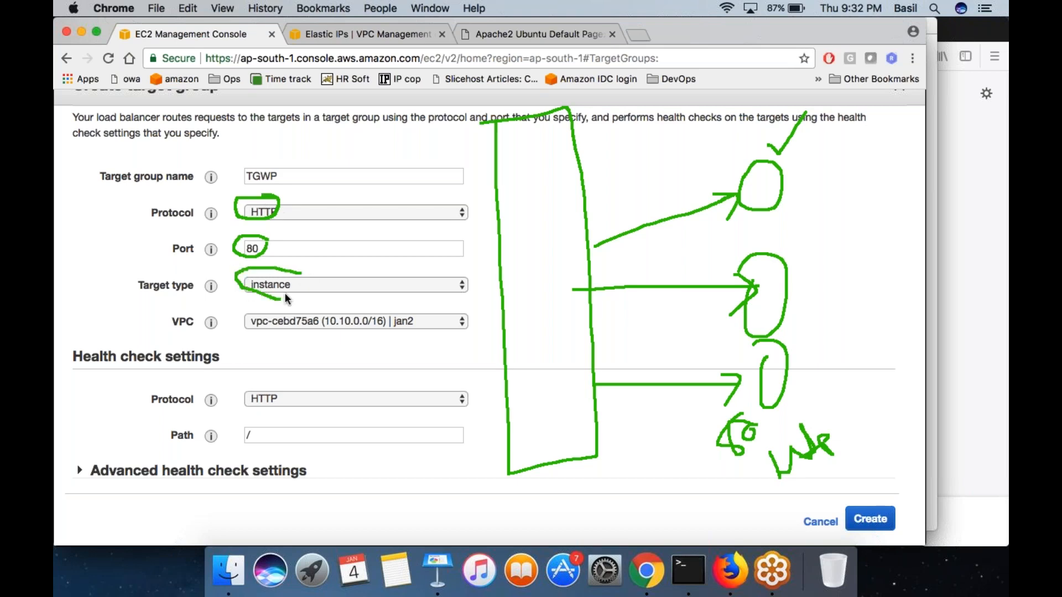
{"action": "mouse_move", "coordinate": [797, 139]}
{"action": "left_mouse_down"}
{"action": "mouse_move", "coordinate": [708, 446]}
{"action": "mouse_move", "coordinate": [855, 447]}
{"action": "mouse_move", "coordinate": [844, 87]}
{"action": "mouse_move", "coordinate": [696, 139]}
{"action": "left_mouse_up"}
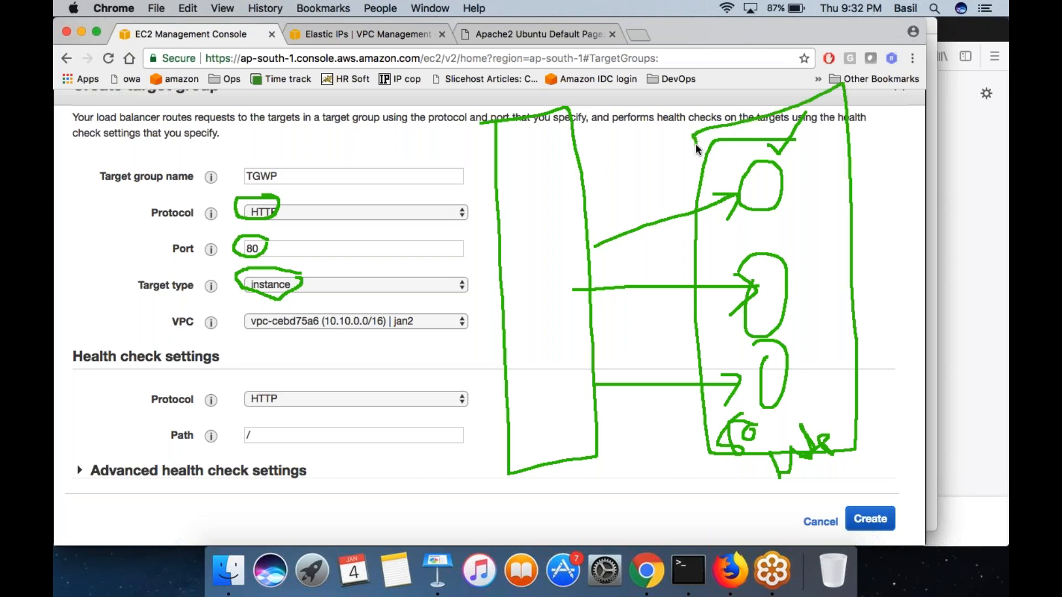
{"action": "mouse_move", "coordinate": [250, 313]}
{"action": "left_mouse_down"}
{"action": "mouse_move", "coordinate": [226, 328]}
{"action": "mouse_move", "coordinate": [239, 349]}
{"action": "mouse_move", "coordinate": [460, 339]}
{"action": "mouse_move", "coordinate": [437, 302]}
{"action": "mouse_move", "coordinate": [309, 297]}
{"action": "mouse_move", "coordinate": [233, 316]}
{"action": "left_mouse_up"}
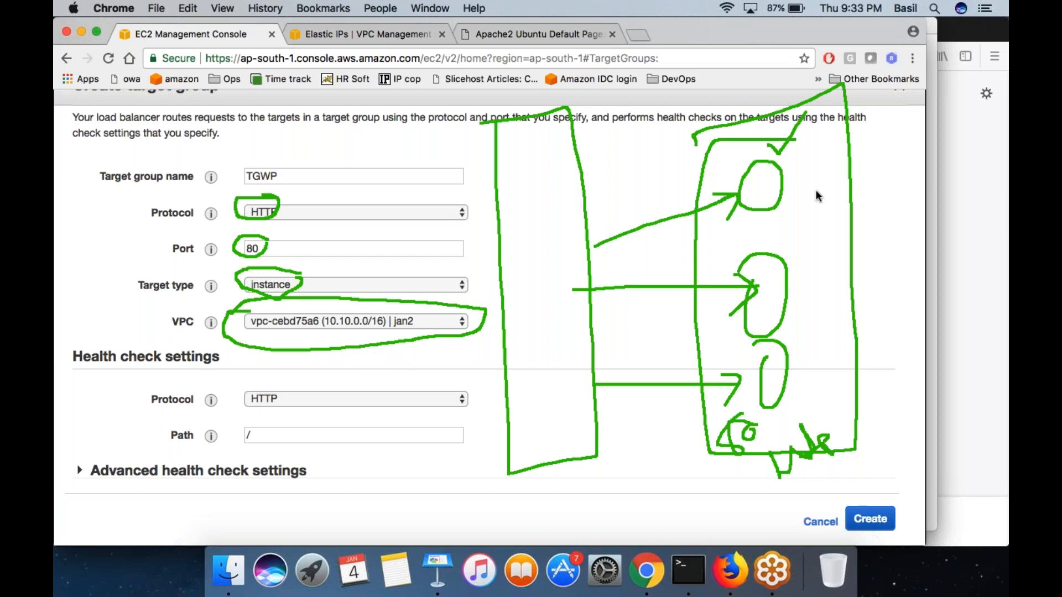
{"action": "double_click", "coordinate": [178, 399]}
{"action": "left_click", "coordinate": [178, 400]}
- Cross out the arrow to the upper node, frame the lower two nodes, and bracket the Health check settings section
{"action": "left_click_drag", "start_coordinate": [630, 210], "coordinate": [668, 246]}
{"action": "left_click_drag", "start_coordinate": [661, 203], "coordinate": [658, 238]}
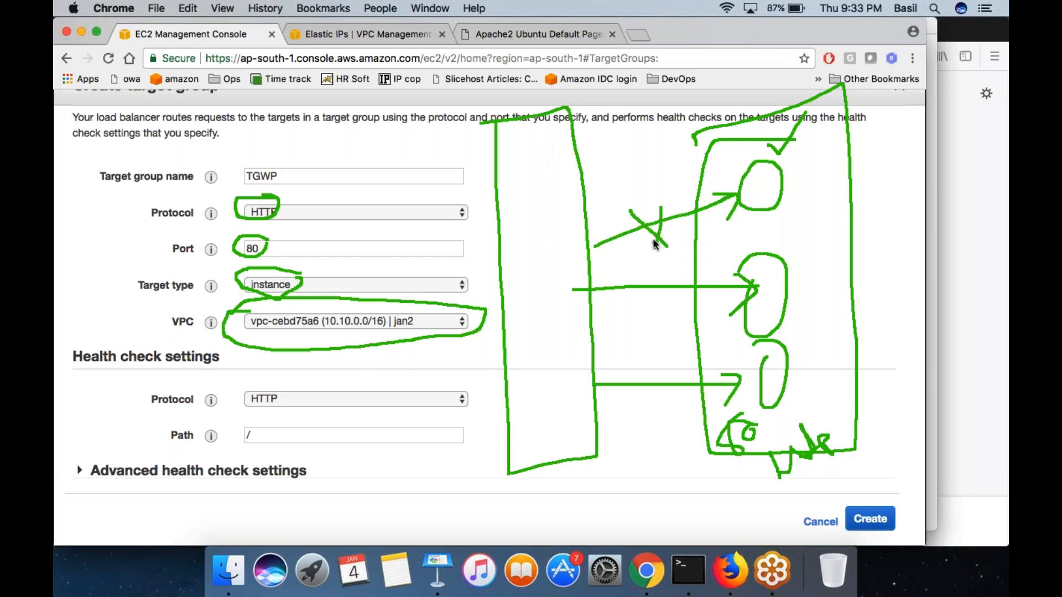
{"action": "mouse_move", "coordinate": [74, 281]}
{"action": "left_mouse_down"}
{"action": "mouse_move", "coordinate": [68, 258]}
{"action": "mouse_move", "coordinate": [72, 283]}
{"action": "left_mouse_up"}
{"action": "mouse_move", "coordinate": [752, 247]}
{"action": "left_mouse_down"}
{"action": "mouse_move", "coordinate": [722, 307]}
{"action": "mouse_move", "coordinate": [714, 413]}
{"action": "mouse_move", "coordinate": [818, 327]}
{"action": "mouse_move", "coordinate": [806, 261]}
{"action": "mouse_move", "coordinate": [759, 243]}
{"action": "left_mouse_up"}
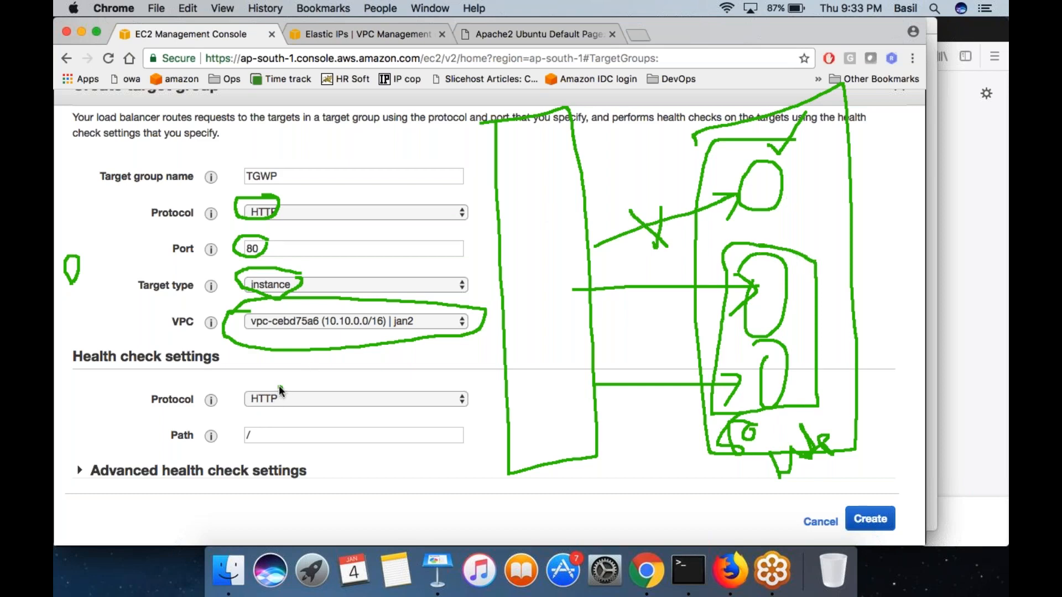
{"action": "left_click_drag", "start_coordinate": [158, 346], "coordinate": [140, 341]}
{"action": "mouse_move", "coordinate": [67, 360]}
{"action": "left_mouse_down"}
{"action": "mouse_move", "coordinate": [71, 413]}
{"action": "mouse_move", "coordinate": [150, 454]}
{"action": "left_mouse_up"}
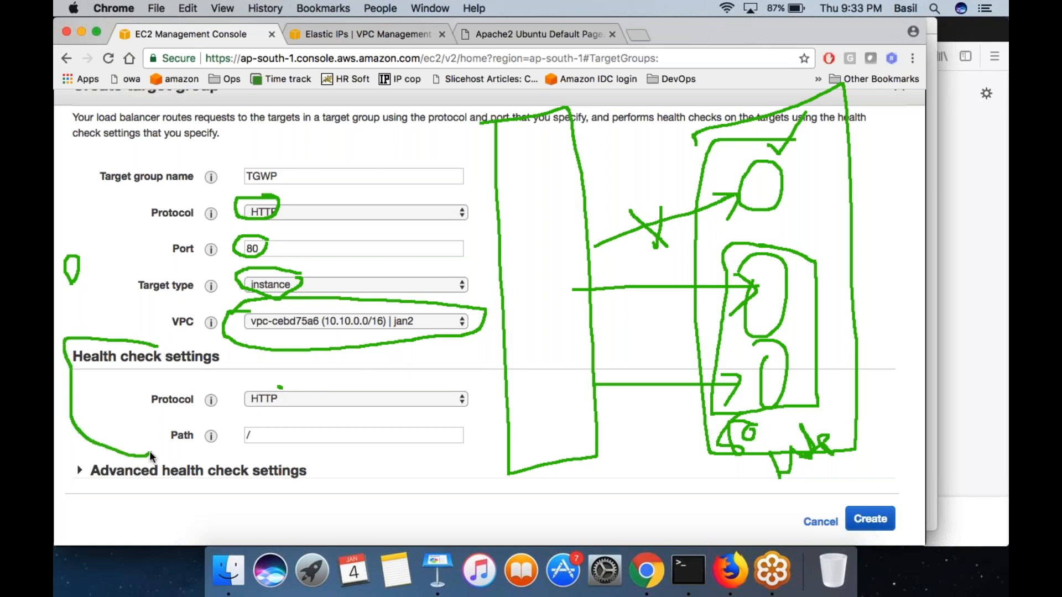
- Circle the health check's HTTP protocol and / path, and draw a second arrow toward each node with a tick beside the upper one
{"action": "left_click_drag", "start_coordinate": [289, 385], "coordinate": [236, 388]}
{"action": "left_click_drag", "start_coordinate": [580, 180], "coordinate": [731, 175]}
{"action": "mouse_move", "coordinate": [581, 308]}
{"action": "left_mouse_down"}
{"action": "mouse_move", "coordinate": [719, 306]}
{"action": "mouse_move", "coordinate": [697, 304]}
{"action": "mouse_move", "coordinate": [679, 343]}
{"action": "left_mouse_up"}
{"action": "mouse_move", "coordinate": [589, 407]}
{"action": "left_mouse_down"}
{"action": "mouse_move", "coordinate": [706, 409]}
{"action": "mouse_move", "coordinate": [671, 429]}
{"action": "left_mouse_up"}
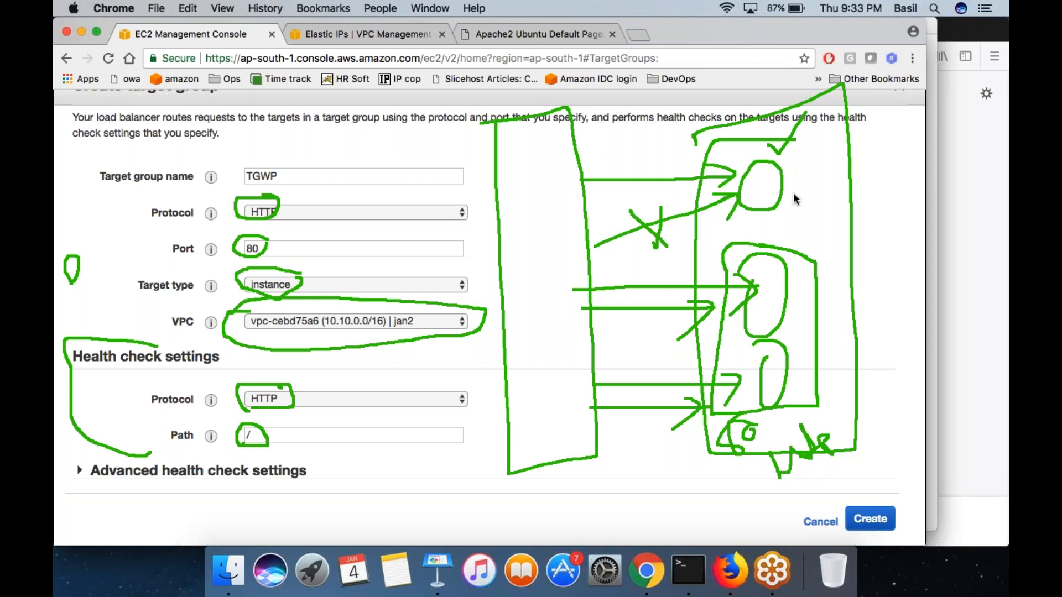
{"action": "left_click_drag", "start_coordinate": [794, 187], "coordinate": [830, 160]}
{"action": "mouse_move", "coordinate": [268, 378]}
{"action": "left_mouse_down"}
{"action": "mouse_move", "coordinate": [247, 376]}
{"action": "mouse_move", "coordinate": [164, 419]}
{"action": "left_mouse_up"}
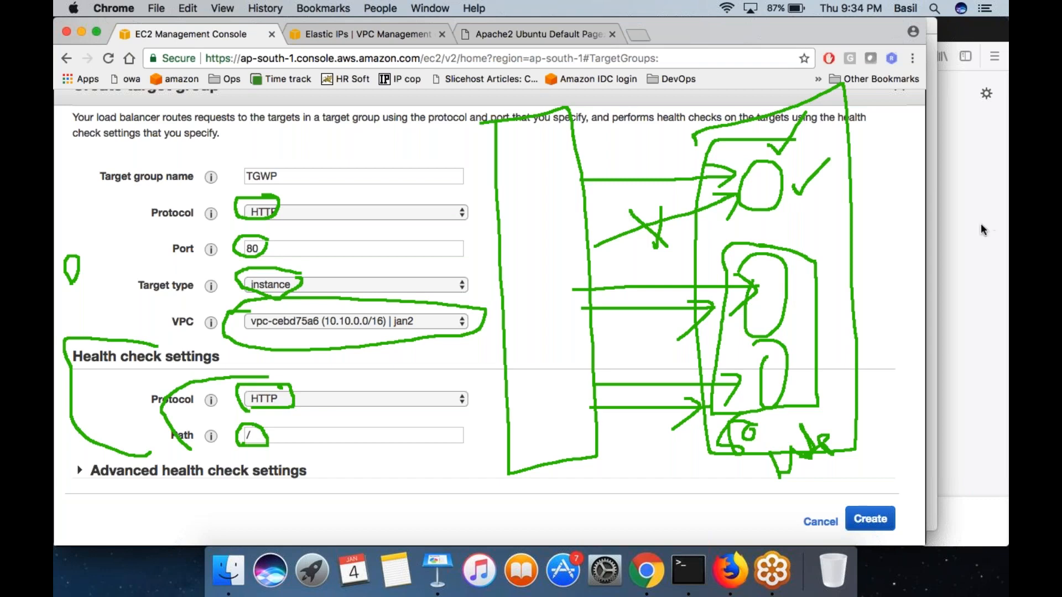
- Clear the on-screen drawing and expand the advanced health check settings to examine the healthy threshold and interval
{"action": "left_click", "coordinate": [964, 312]}
{"action": "scroll", "coordinate": [490, 319], "scroll_direction": "down", "scroll_amount": 5}
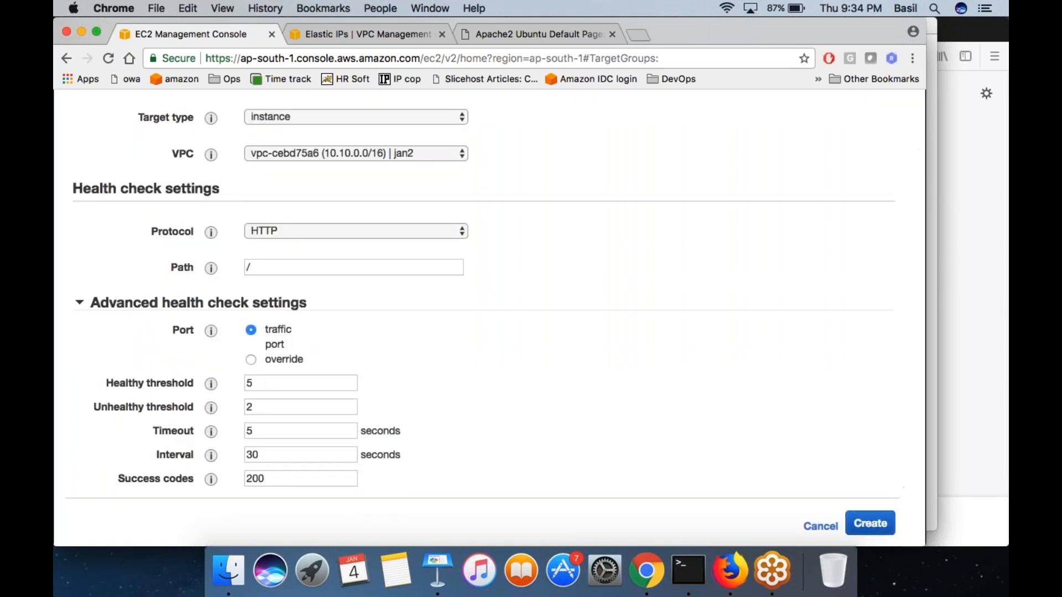
{"action": "triple_click", "coordinate": [150, 383]}
{"action": "double_click", "coordinate": [265, 381]}
{"action": "left_click", "coordinate": [403, 384]}
{"action": "double_click", "coordinate": [253, 454]}
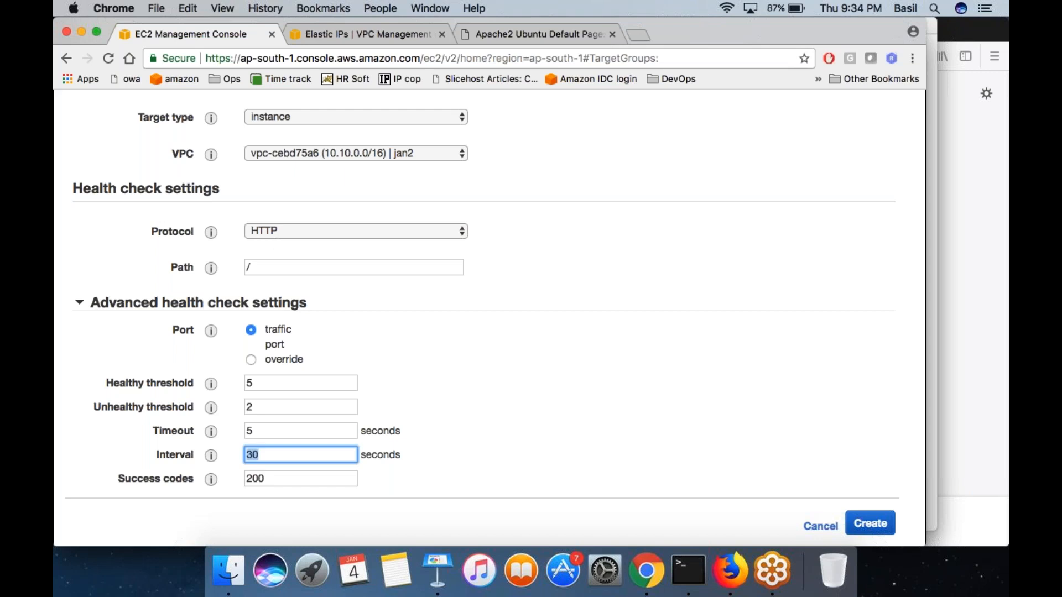
{"action": "triple_click", "coordinate": [161, 456]}
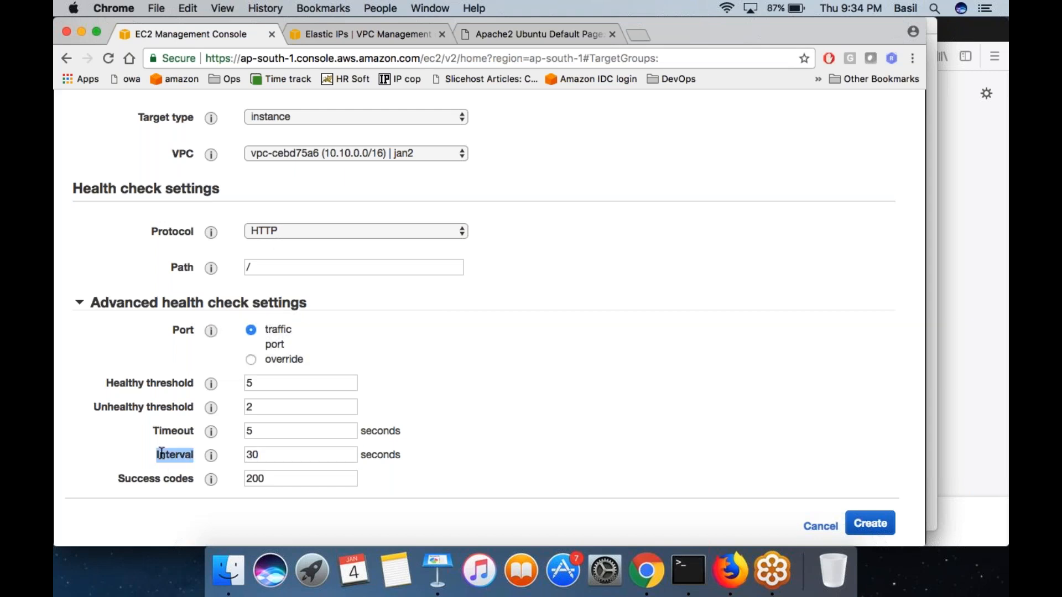
{"action": "double_click", "coordinate": [277, 455]}
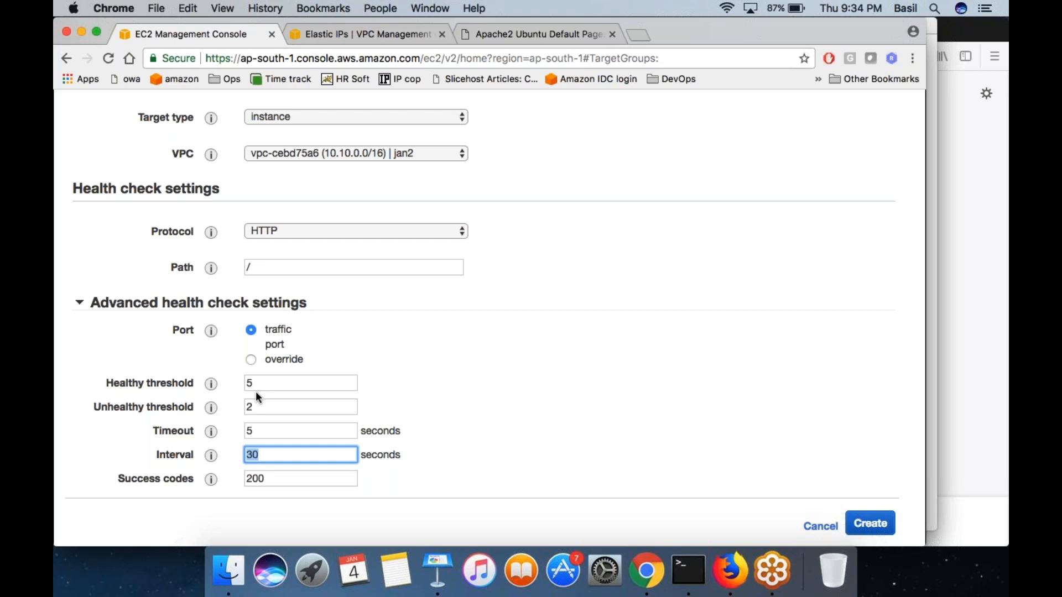
- Examine the health check's healthy and unhealthy thresholds, timeout, interval and success codes one by one
{"action": "double_click", "coordinate": [162, 383]}
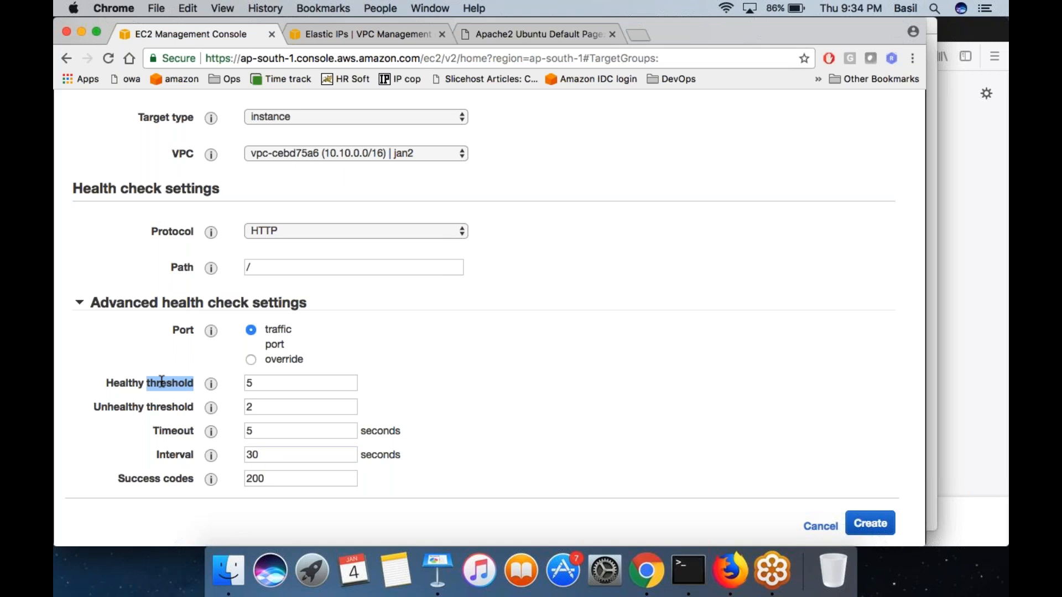
{"action": "double_click", "coordinate": [113, 408]}
{"action": "left_click_drag", "start_coordinate": [113, 408], "coordinate": [166, 408]}
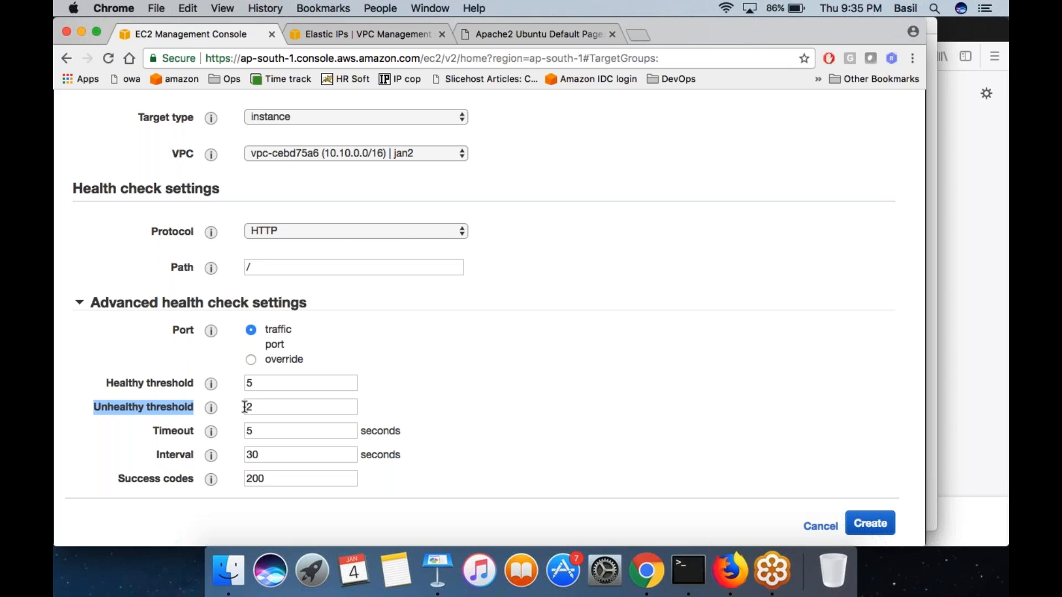
{"action": "left_click", "coordinate": [245, 407]}
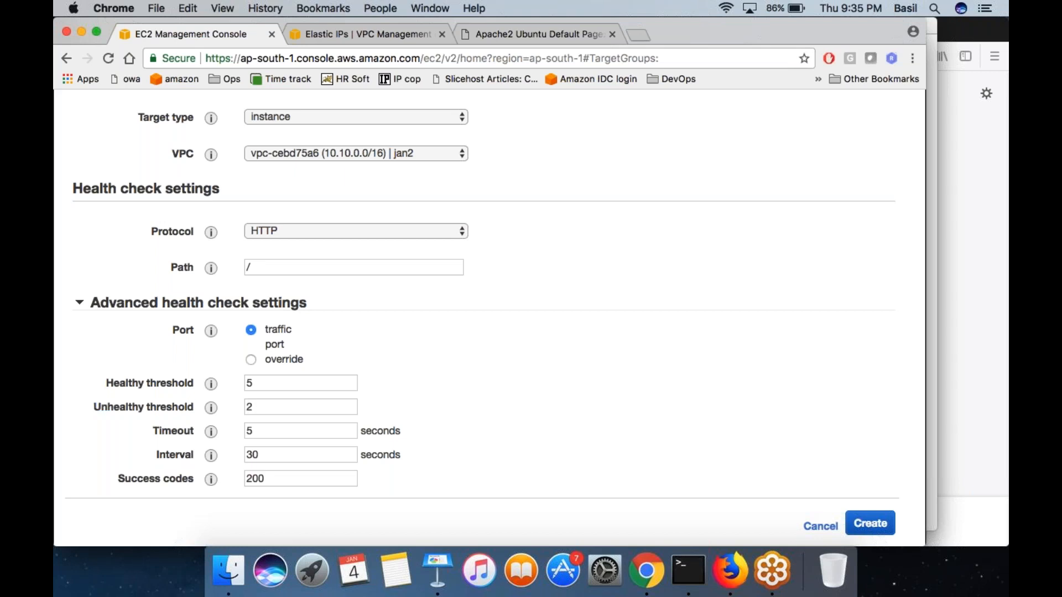
{"action": "double_click", "coordinate": [182, 427]}
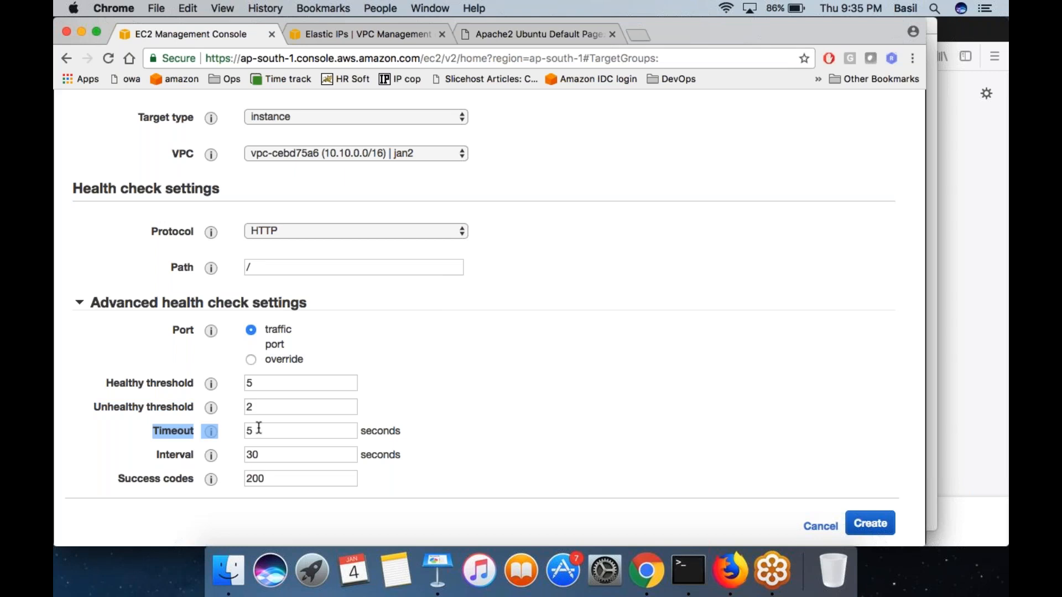
{"action": "left_click_drag", "start_coordinate": [259, 428], "coordinate": [402, 430]}
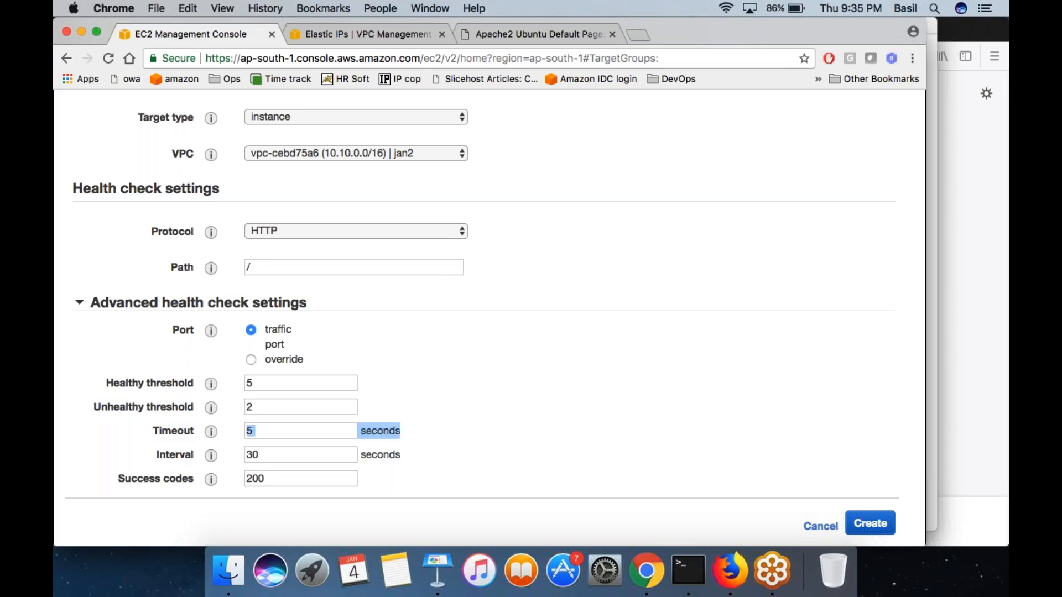
{"action": "left_click_drag", "start_coordinate": [175, 454], "coordinate": [266, 455]}
{"action": "double_click", "coordinate": [266, 456]}
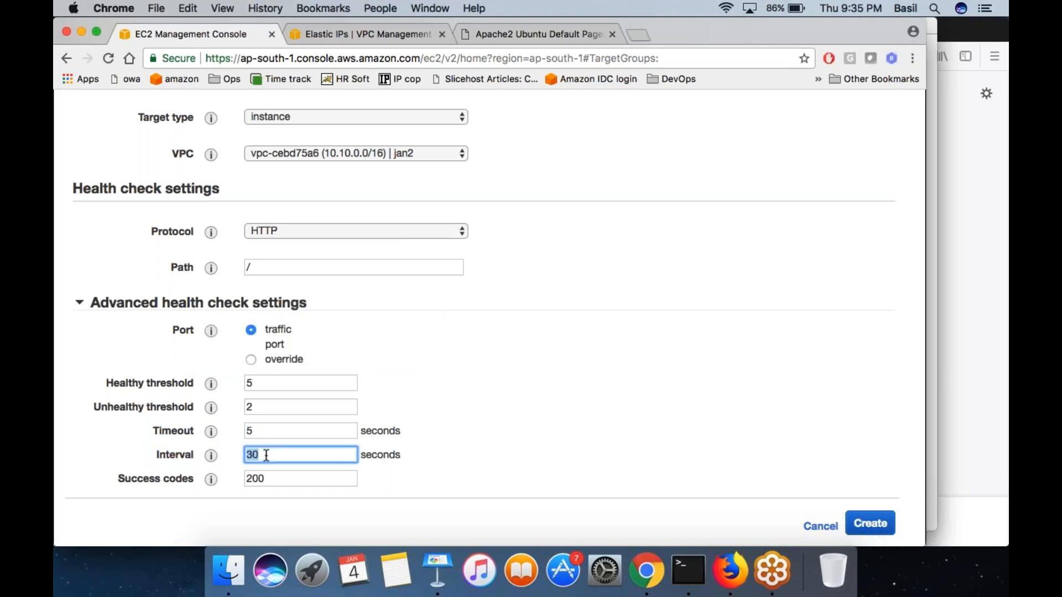
{"action": "double_click", "coordinate": [178, 479]}
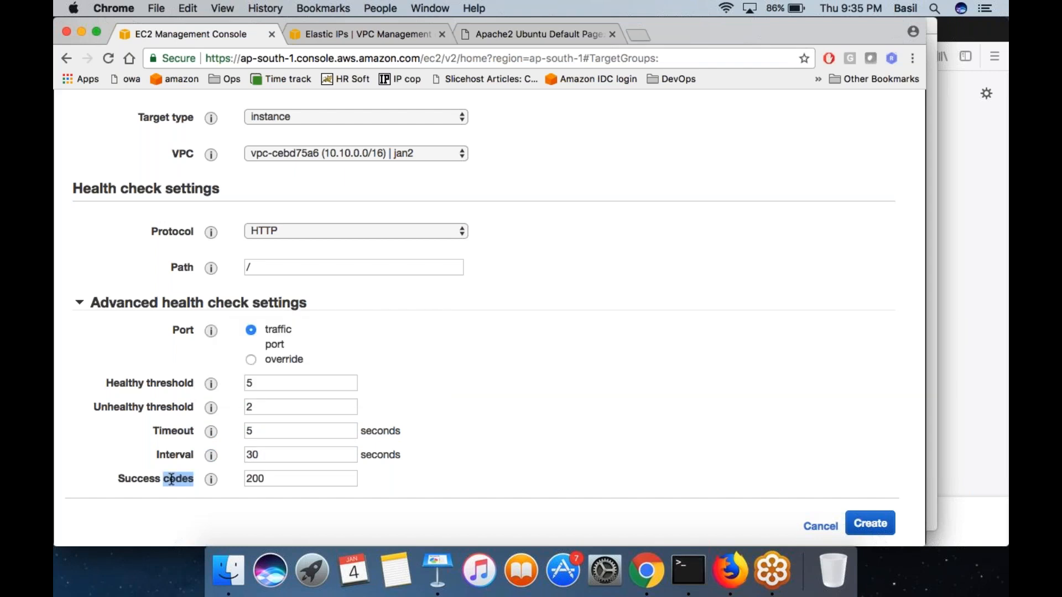
{"action": "double_click", "coordinate": [261, 483]}
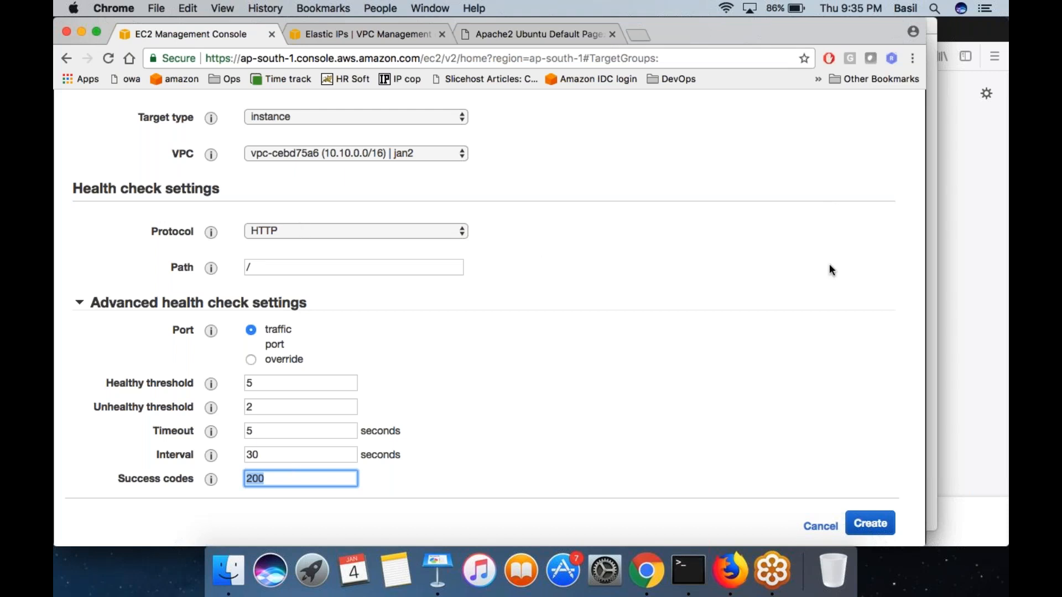
{"action": "left_click", "coordinate": [287, 489]}
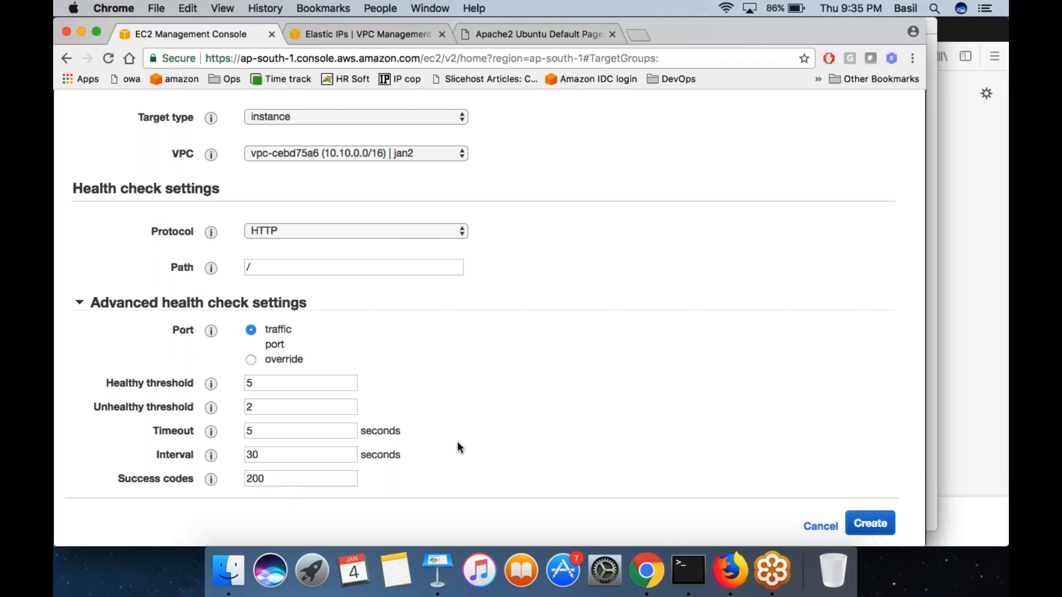
- Review the form, create the TGWP target group, and show its registered targets
{"action": "scroll", "coordinate": [363, 331], "scroll_direction": "up", "scroll_amount": 5}
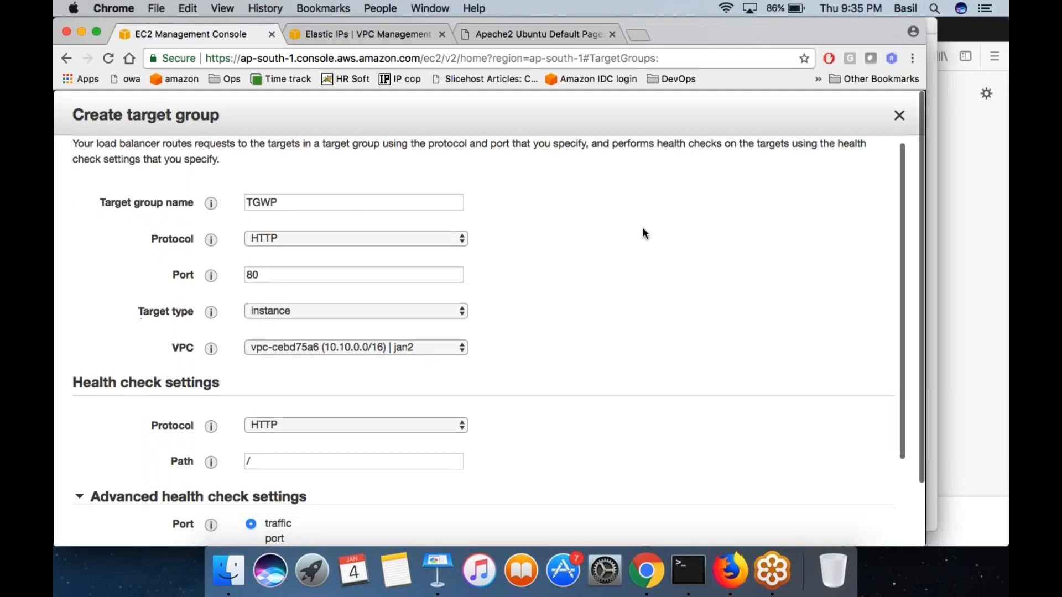
{"action": "scroll", "coordinate": [642, 227], "scroll_direction": "down", "scroll_amount": 5}
{"action": "left_click", "coordinate": [870, 519]}
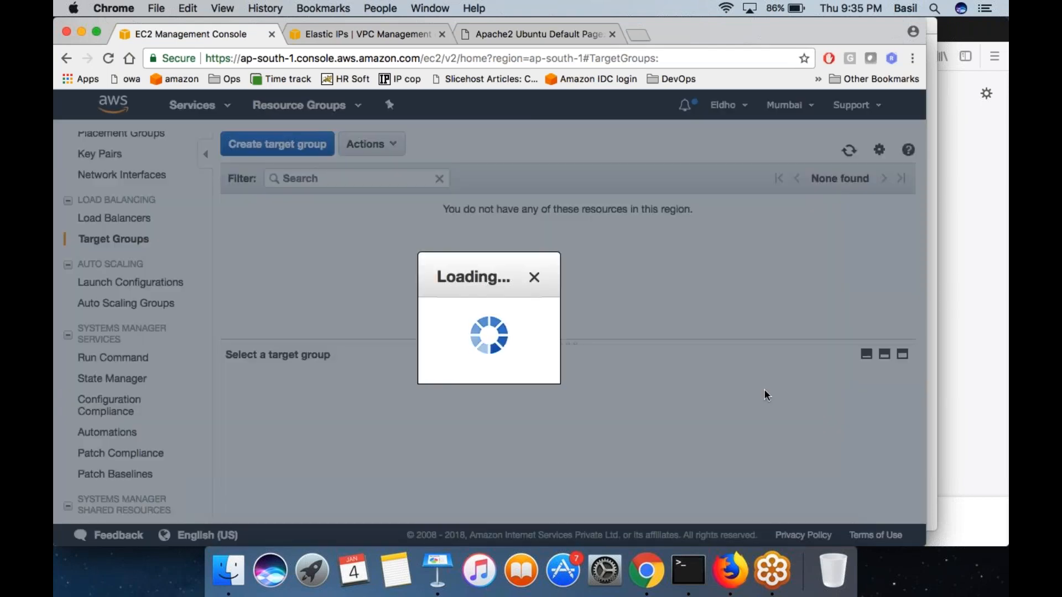
{"action": "left_click", "coordinate": [647, 385]}
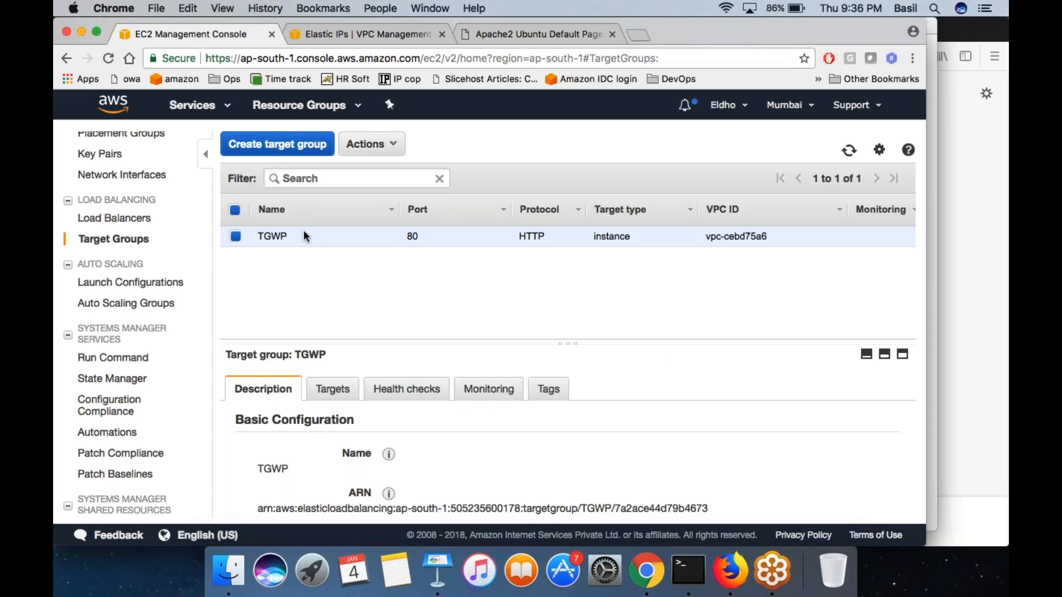
{"action": "left_click", "coordinate": [332, 391]}
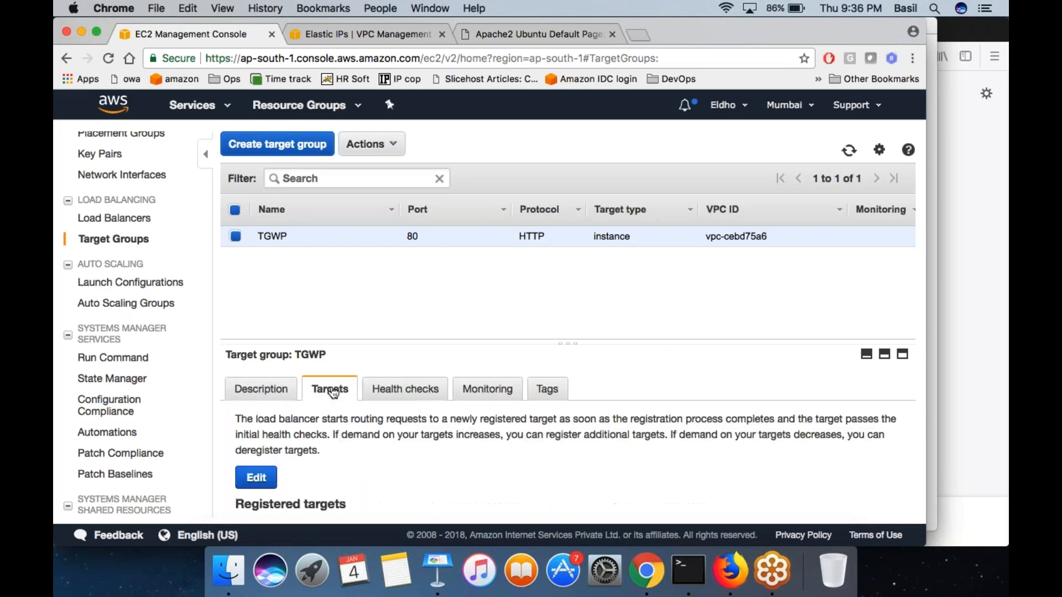
- Register both the public subnet and private subnet instances with the TGWP target group on port 80 and save the registration
{"action": "scroll", "coordinate": [347, 479], "scroll_direction": "down", "scroll_amount": 5}
{"action": "scroll", "coordinate": [347, 479], "scroll_direction": "up", "scroll_amount": 5}
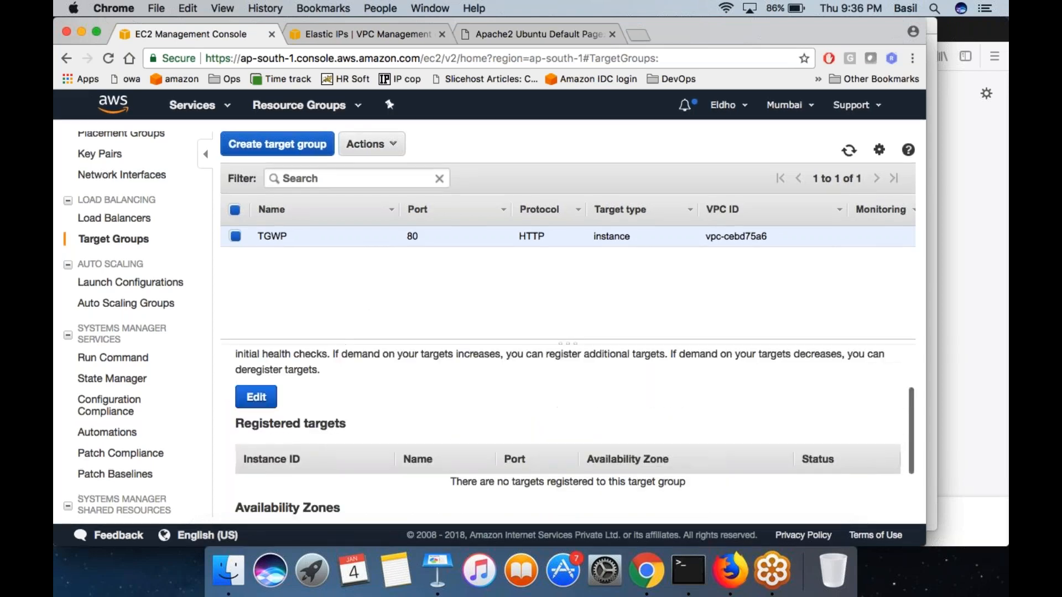
{"action": "scroll", "coordinate": [346, 479], "scroll_direction": "down", "scroll_amount": 4}
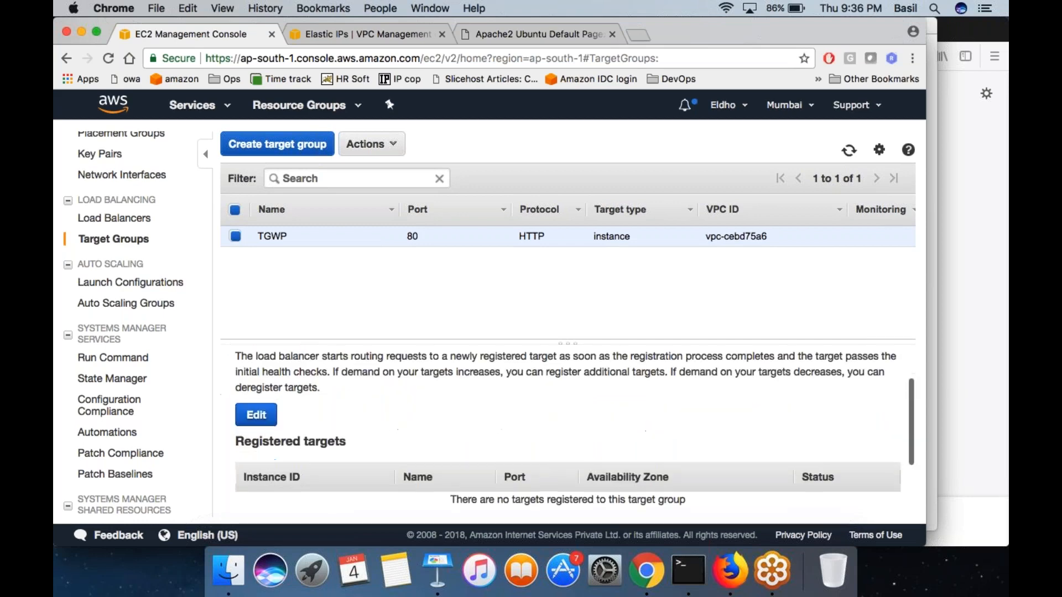
{"action": "scroll", "coordinate": [310, 434], "scroll_direction": "up", "scroll_amount": 4}
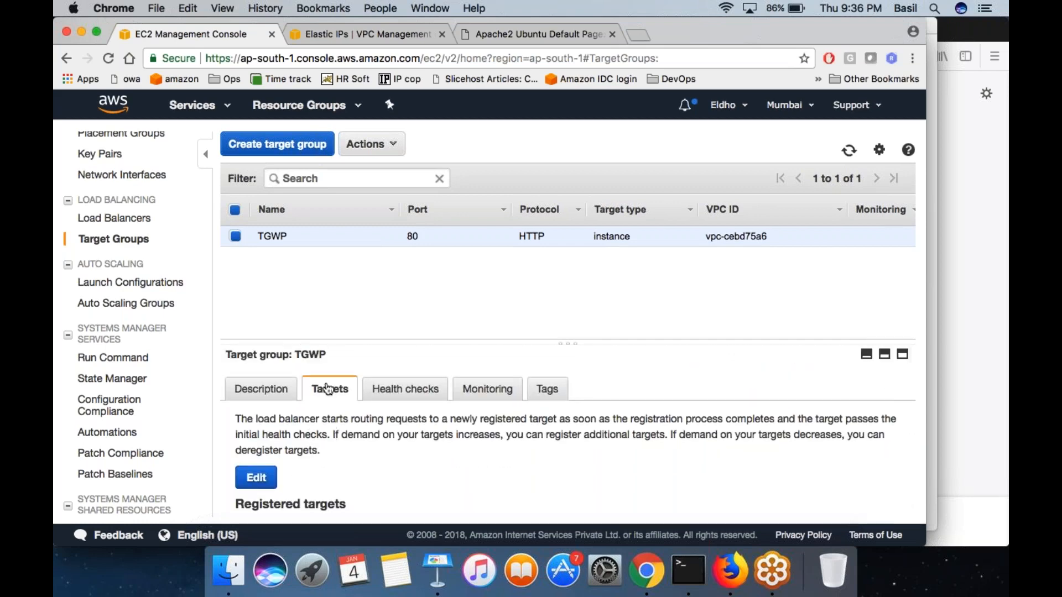
{"action": "left_click", "coordinate": [256, 478]}
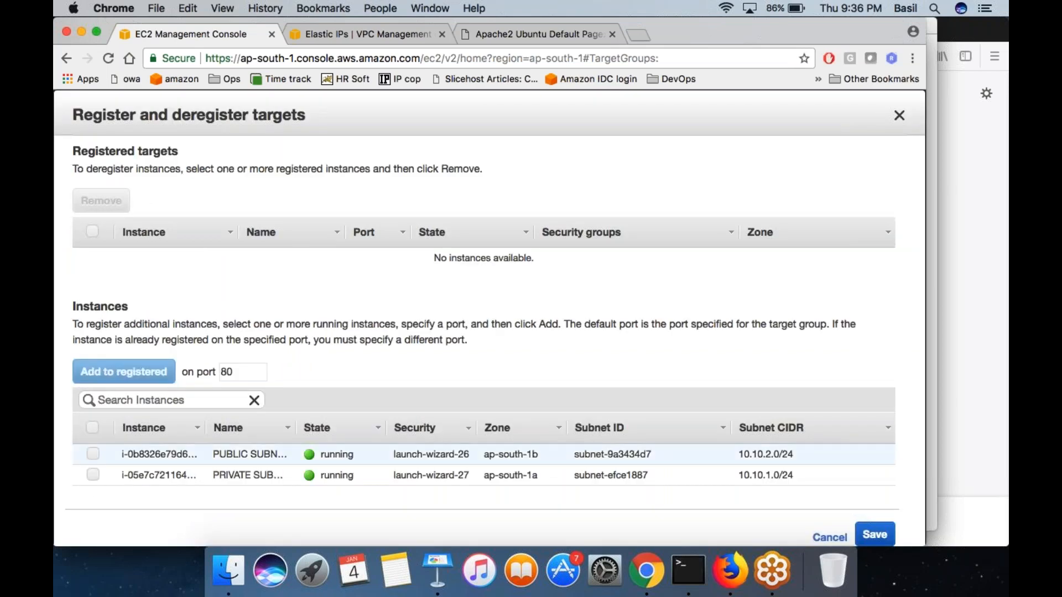
{"action": "left_click", "coordinate": [89, 454]}
{"action": "left_click", "coordinate": [92, 475]}
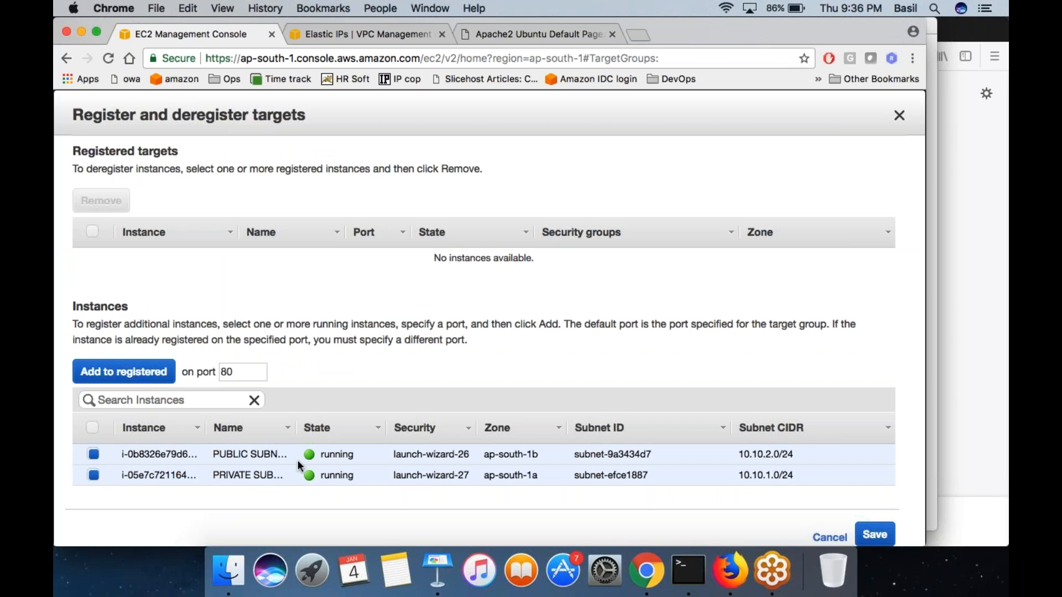
{"action": "left_click", "coordinate": [124, 372]}
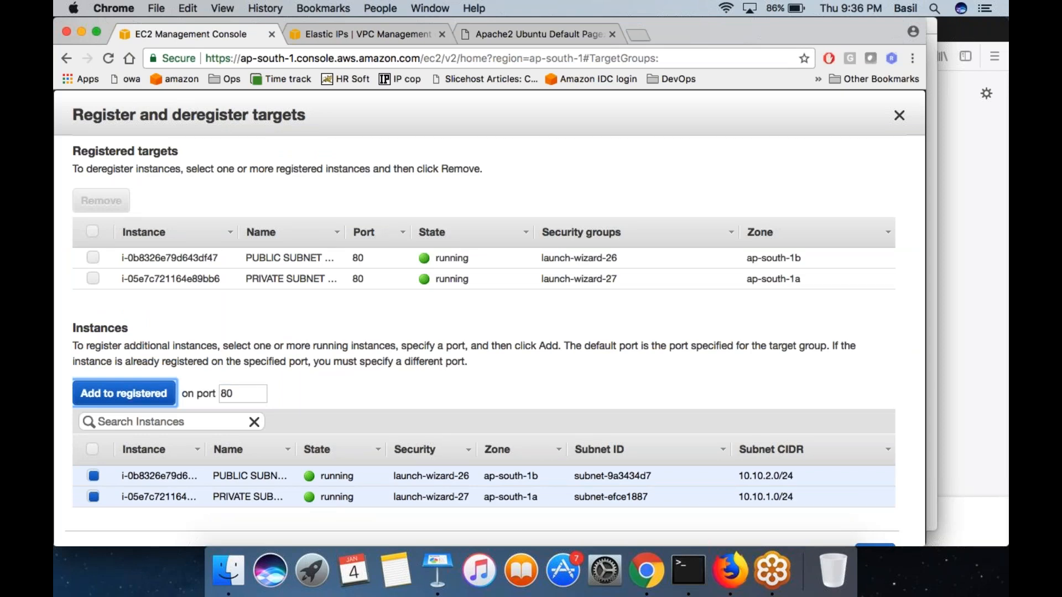
{"action": "scroll", "coordinate": [490, 318], "scroll_direction": "down", "scroll_amount": 2}
{"action": "left_click", "coordinate": [863, 519]}
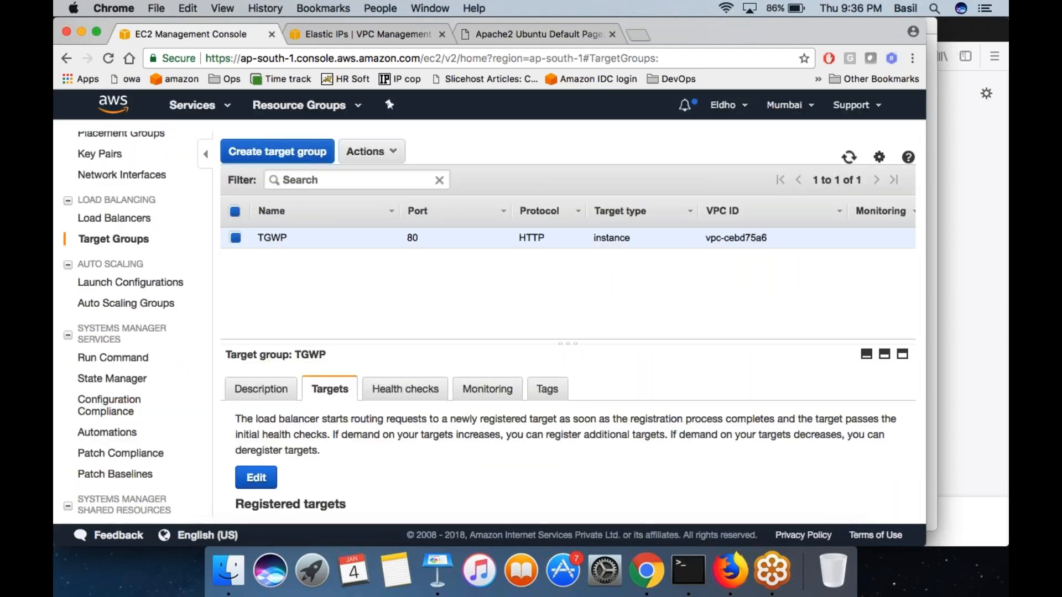
- Examine TGWP's registered targets, highlighting the names of the public and private subnet machines
{"action": "scroll", "coordinate": [496, 516], "scroll_direction": "down", "scroll_amount": 4}
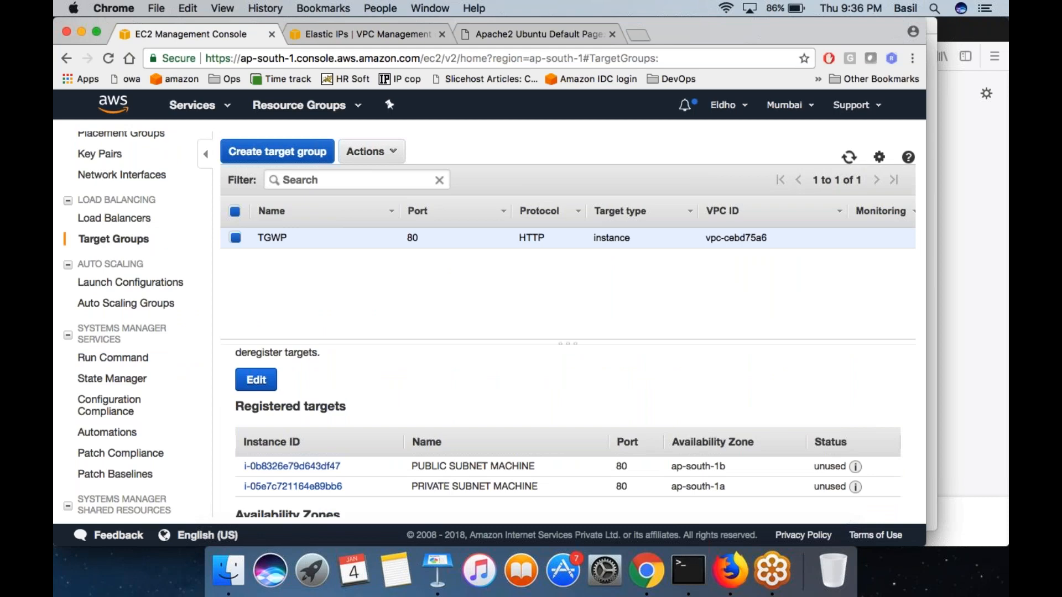
{"action": "scroll", "coordinate": [563, 477], "scroll_direction": "up", "scroll_amount": 4}
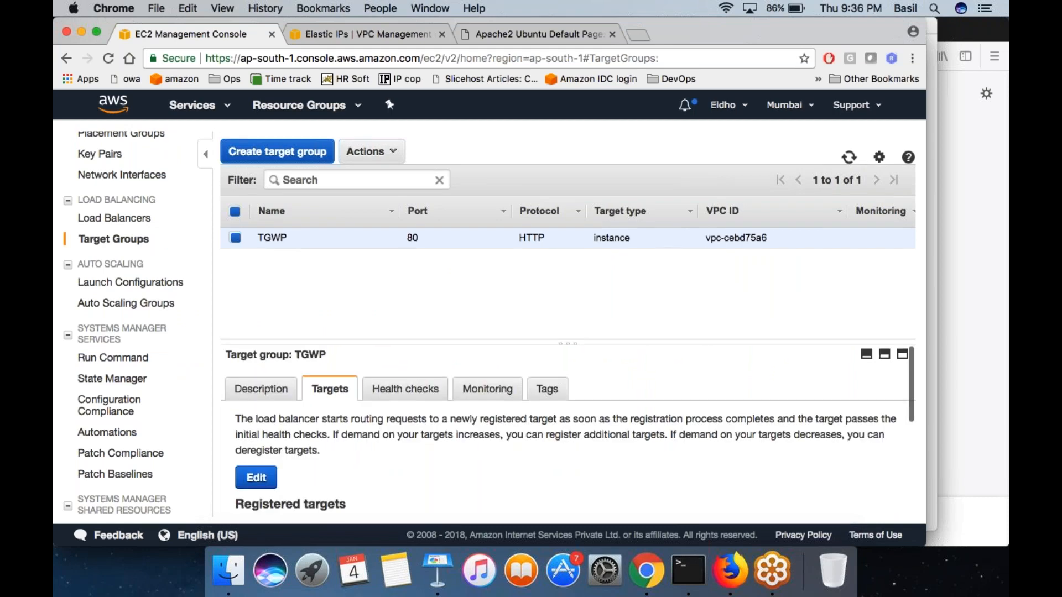
{"action": "scroll", "coordinate": [345, 478], "scroll_direction": "down", "scroll_amount": 3}
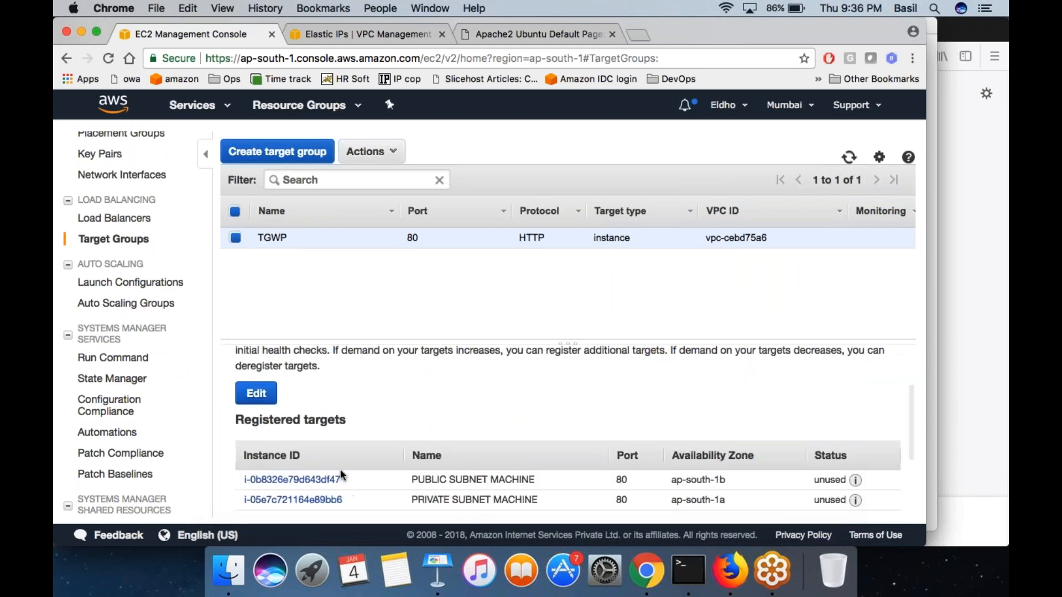
{"action": "left_click_drag", "start_coordinate": [412, 479], "coordinate": [535, 479]}
{"action": "left_click_drag", "start_coordinate": [412, 499], "coordinate": [538, 499]}
{"action": "left_click_drag", "start_coordinate": [411, 479], "coordinate": [523, 481]}
{"action": "left_click_drag", "start_coordinate": [412, 499], "coordinate": [538, 500]}
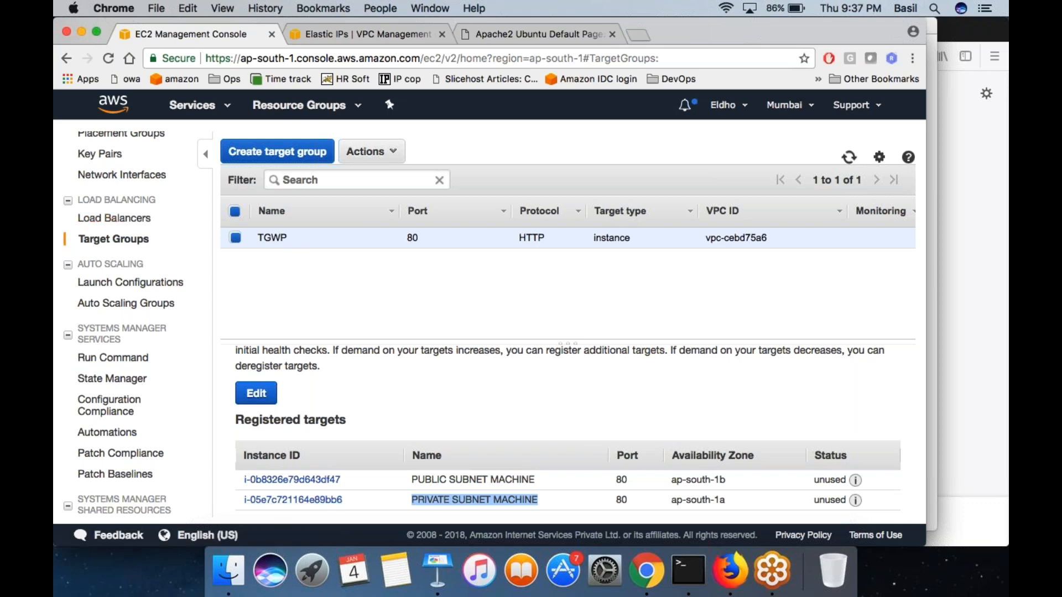
{"action": "left_click", "coordinate": [379, 411]}
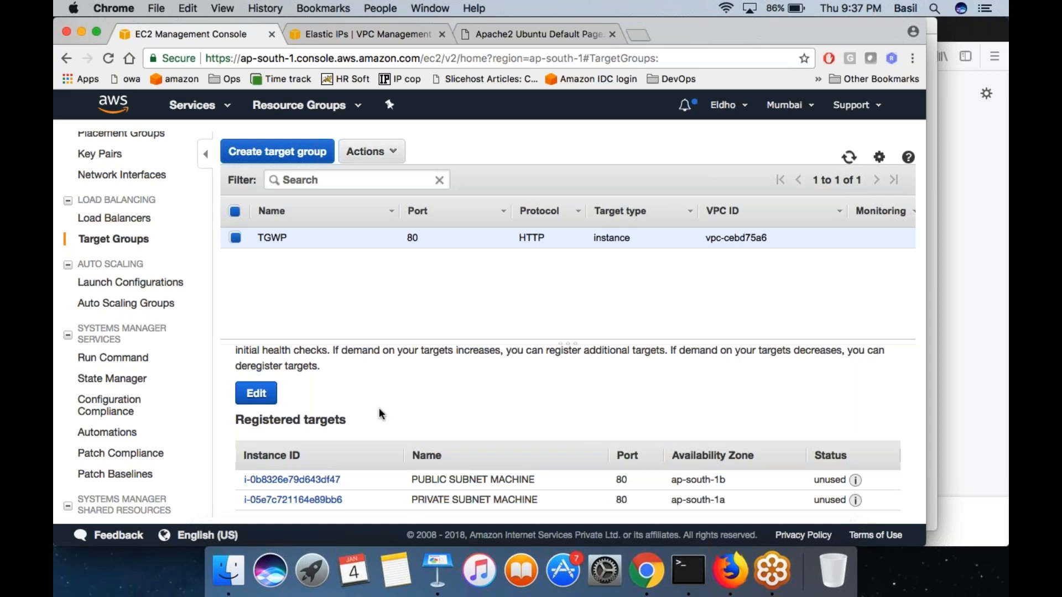
- Start creating an Application Load Balancer named LBWP with the internet-facing scheme
{"action": "left_click", "coordinate": [114, 218]}
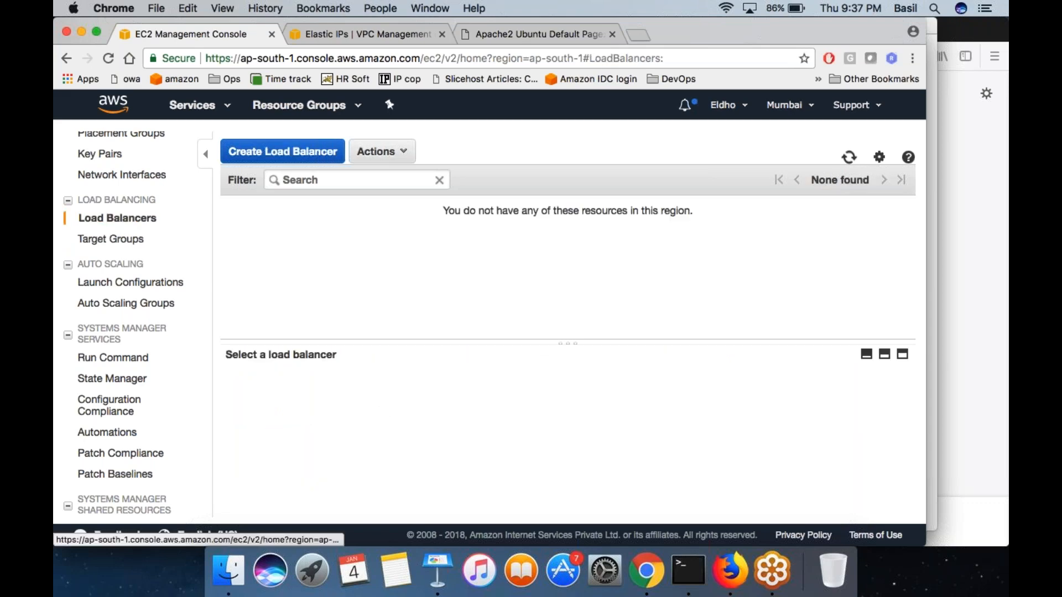
{"action": "left_click", "coordinate": [277, 151]}
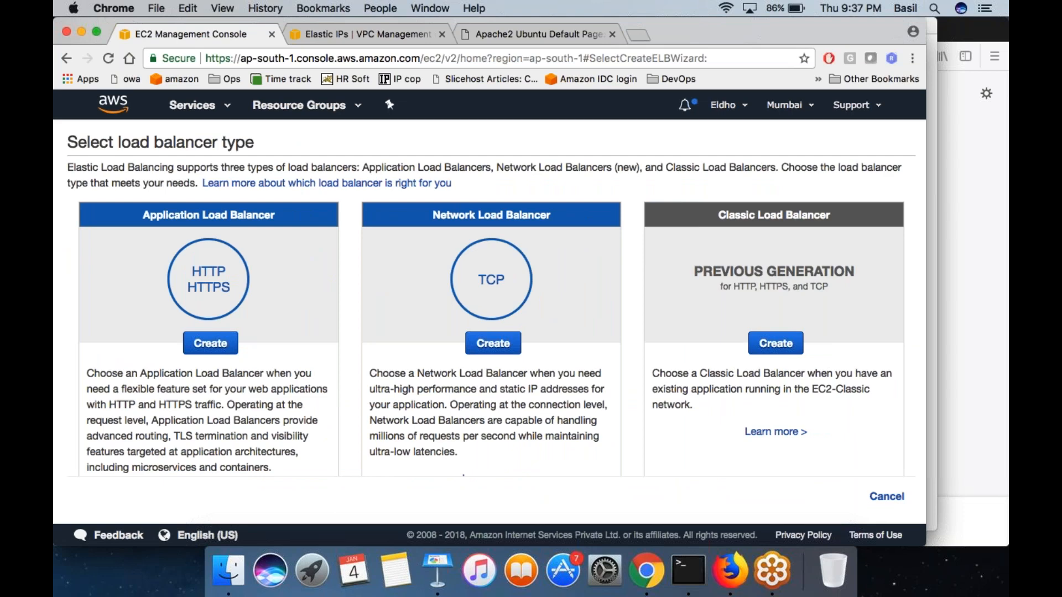
{"action": "left_click", "coordinate": [210, 343]}
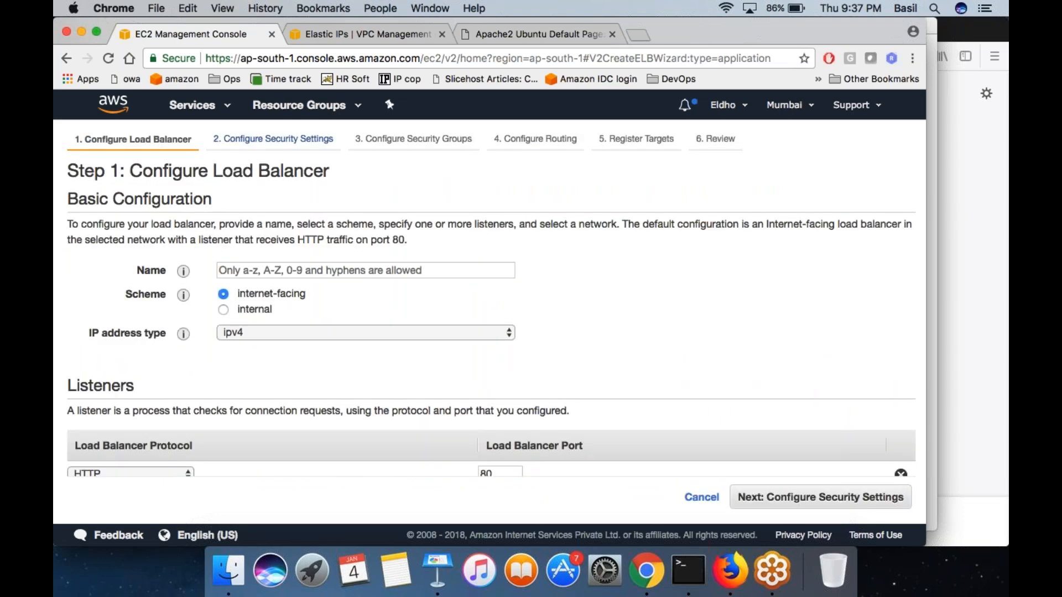
{"action": "left_click", "coordinate": [289, 271]}
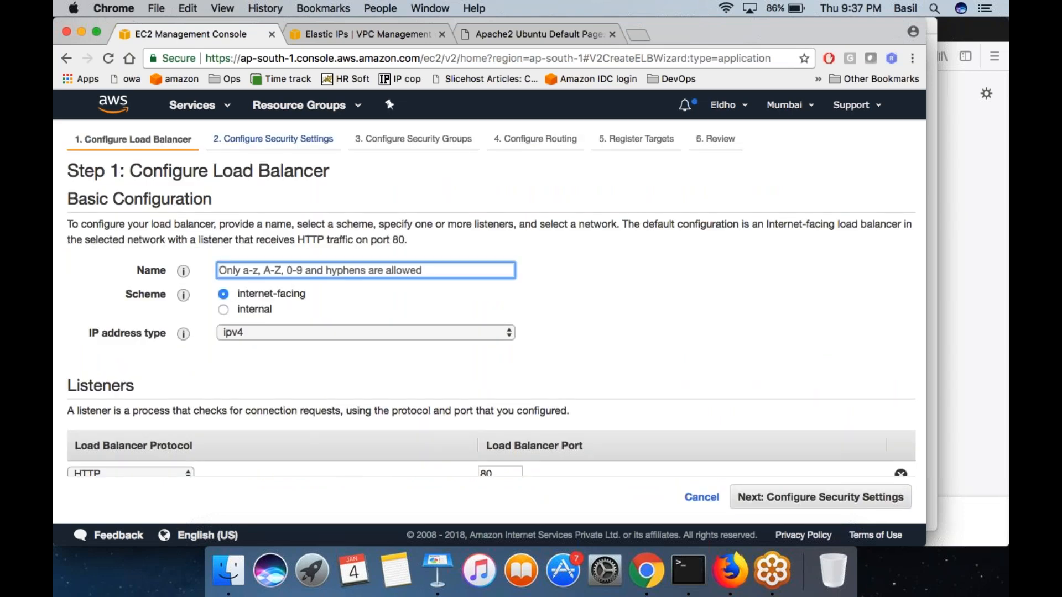
{"action": "type", "text": "LB"}
{"action": "type", "text": "WP"}
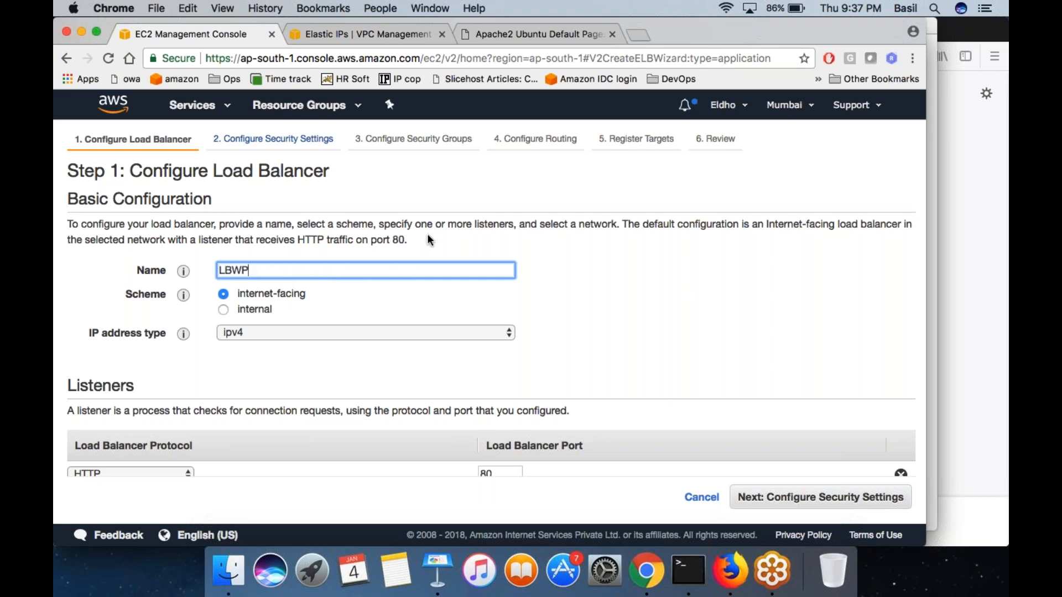
{"action": "left_click", "coordinate": [225, 299]}
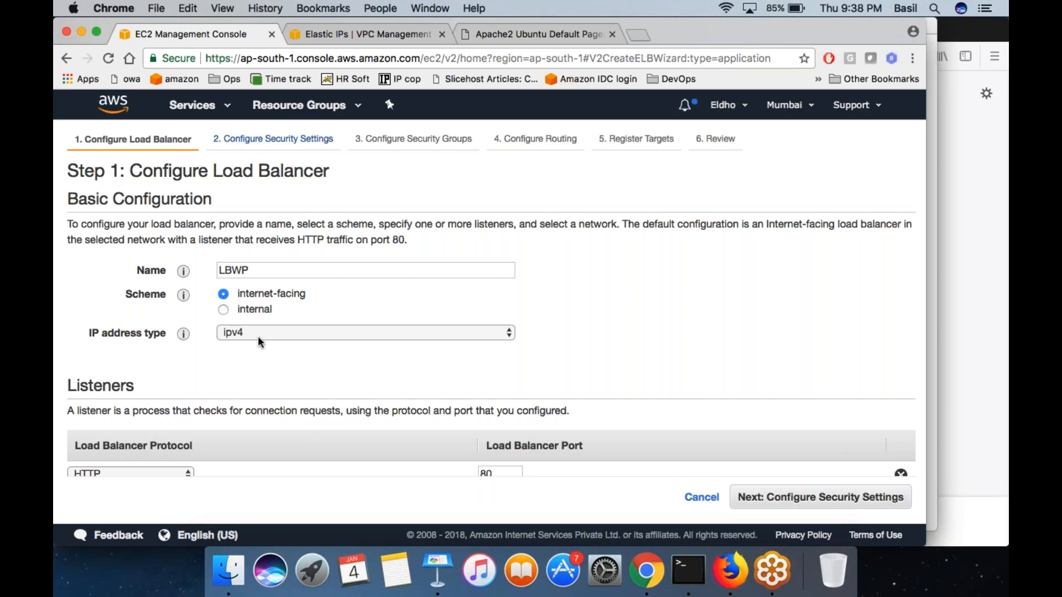
- Examine the Listeners section of the load balancer configuration, highlighting its heading
{"action": "scroll", "coordinate": [261, 354], "scroll_direction": "down", "scroll_amount": 5}
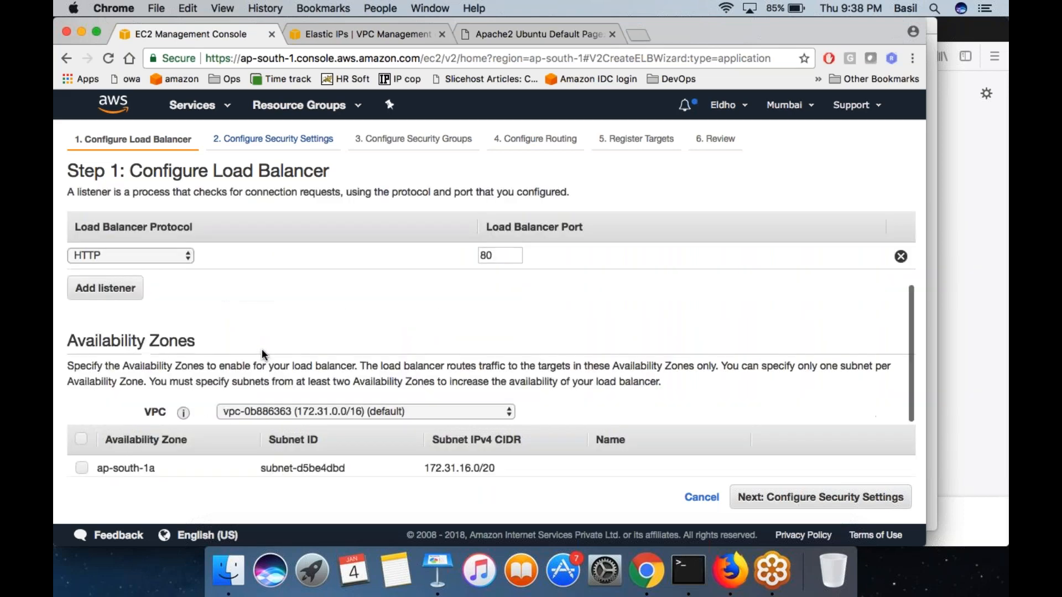
{"action": "scroll", "coordinate": [292, 300], "scroll_direction": "up", "scroll_amount": 2}
{"action": "double_click", "coordinate": [101, 264]}
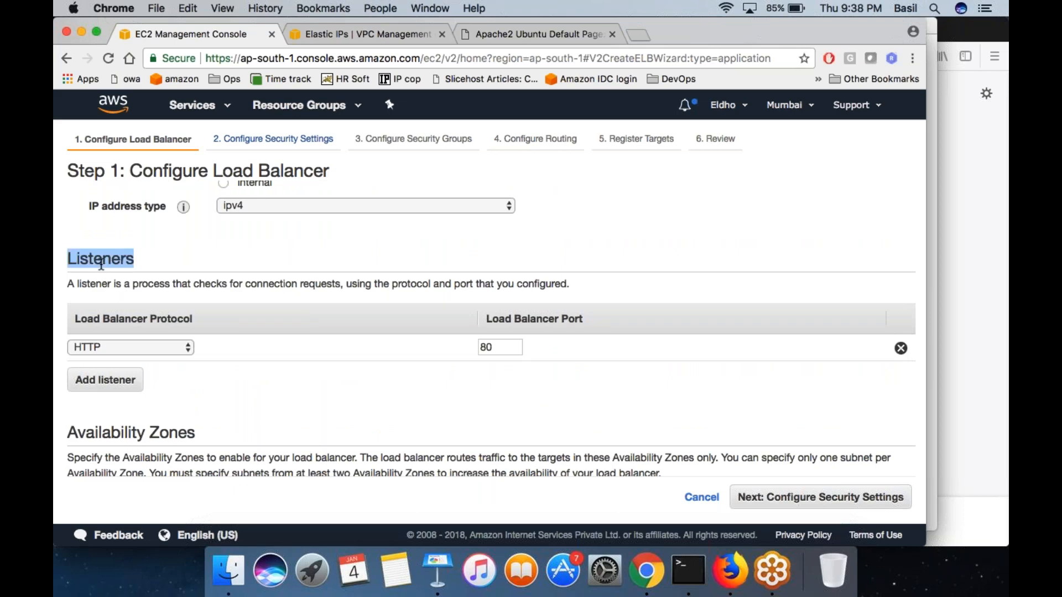
{"action": "left_click", "coordinate": [133, 260]}
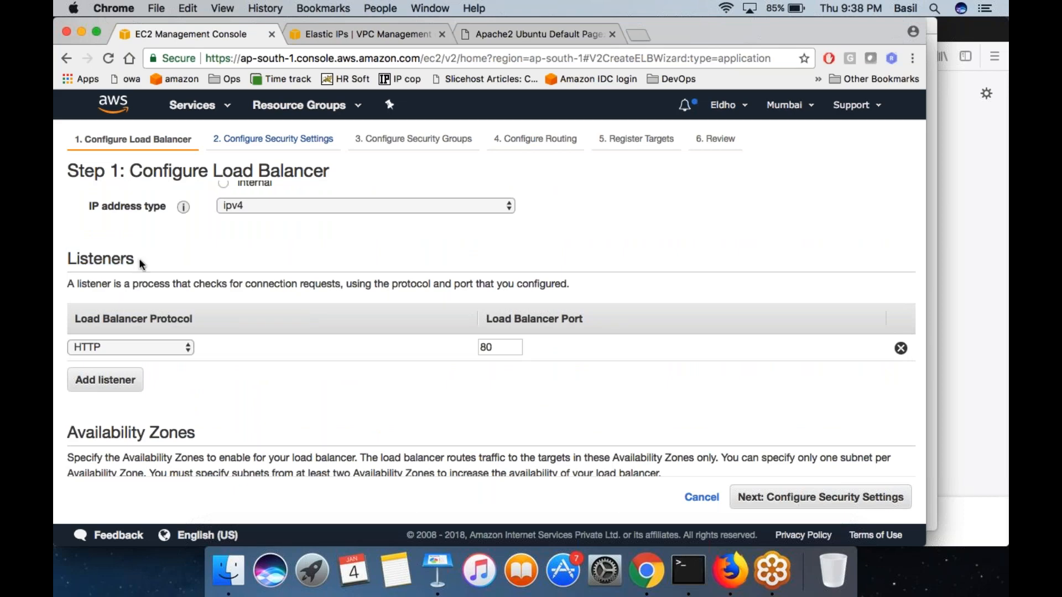
{"action": "left_click_drag", "start_coordinate": [67, 259], "coordinate": [134, 259]}
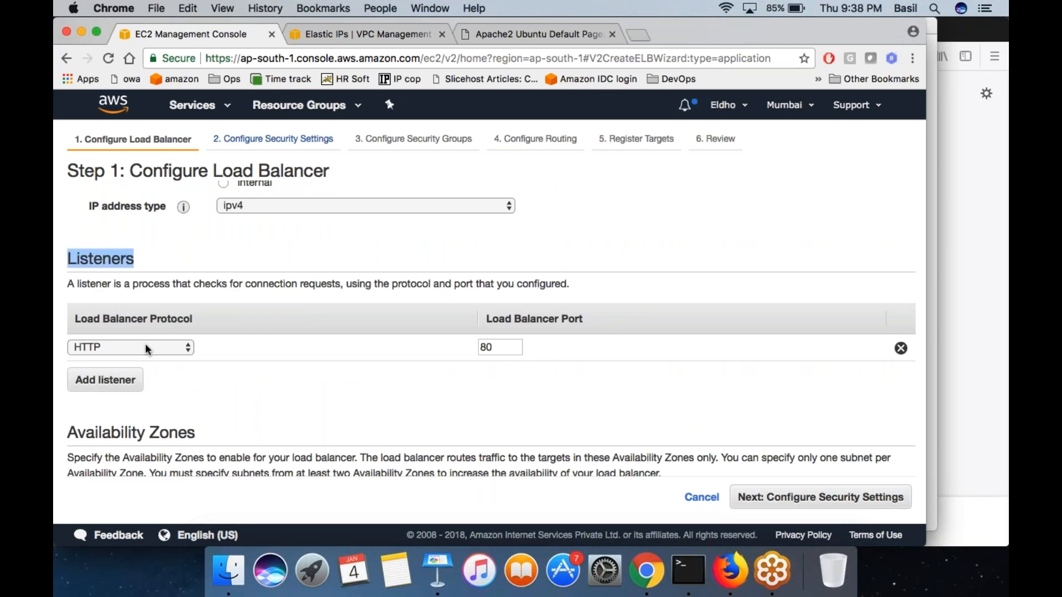
{"action": "left_click", "coordinate": [278, 375]}
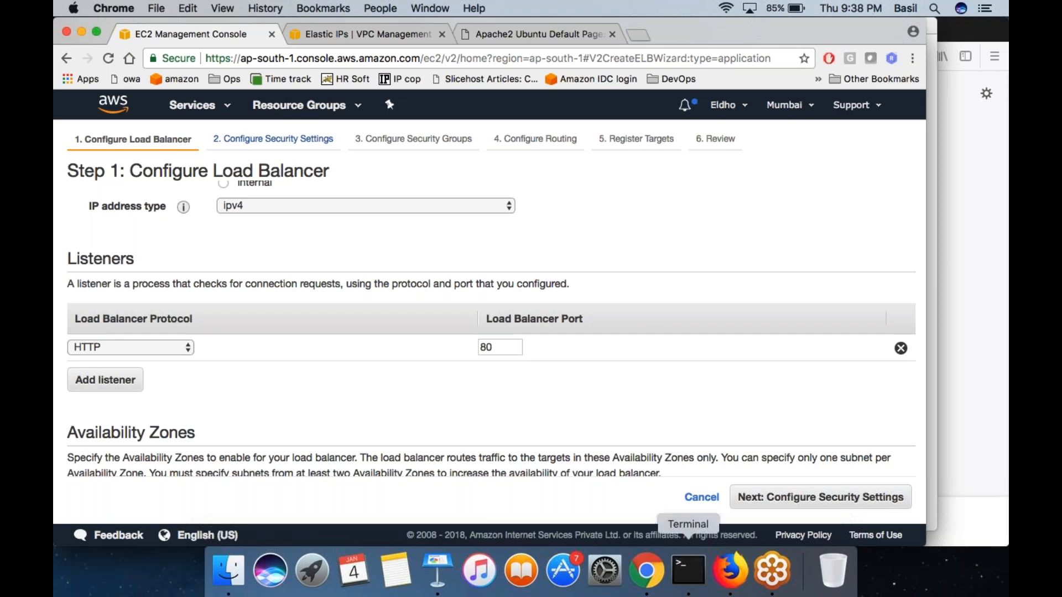
- Switch to Terminal and sketch a tall load balancer box over it, with a client circle on one side and three nodes on the other
{"action": "left_click", "coordinate": [688, 570]}
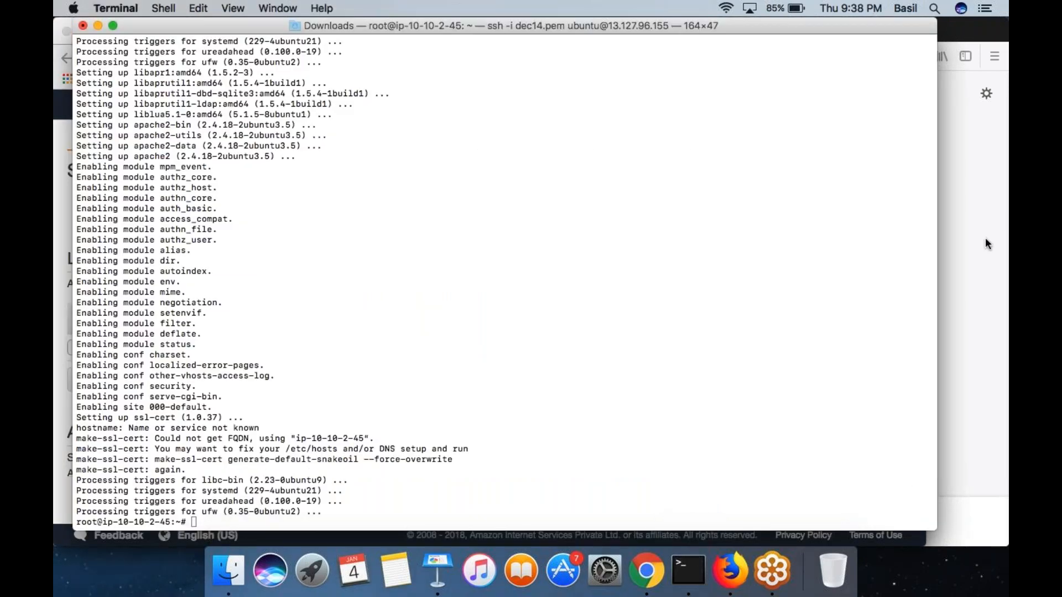
{"action": "mouse_move", "coordinate": [607, 91]}
{"action": "left_mouse_down"}
{"action": "mouse_move", "coordinate": [604, 367]}
{"action": "mouse_move", "coordinate": [708, 171]}
{"action": "mouse_move", "coordinate": [679, 87]}
{"action": "mouse_move", "coordinate": [597, 95]}
{"action": "left_mouse_up"}
{"action": "left_click_drag", "start_coordinate": [254, 208], "coordinate": [288, 247]}
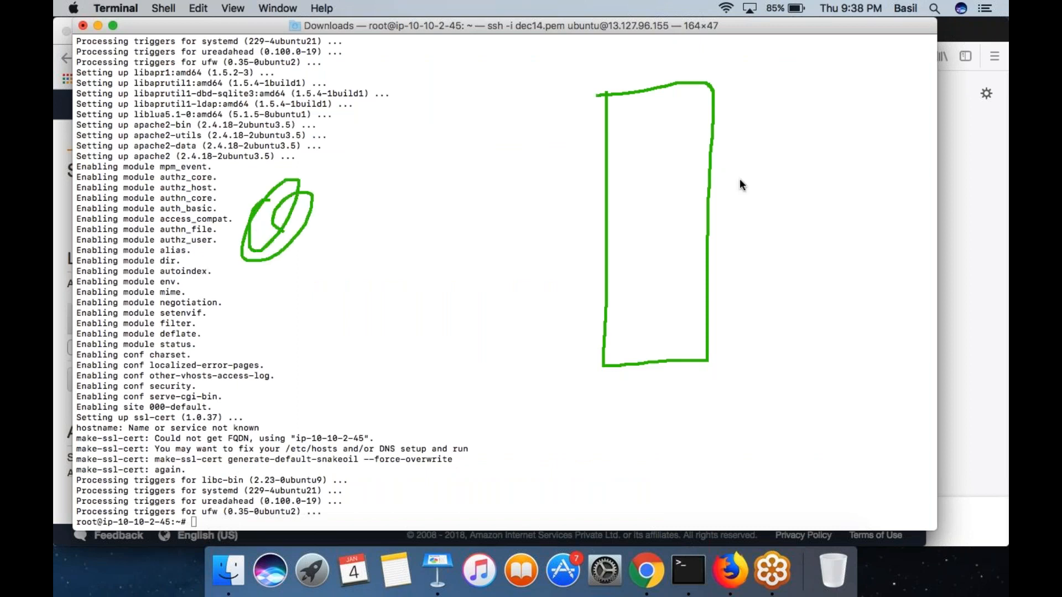
{"action": "left_click_drag", "start_coordinate": [863, 89], "coordinate": [848, 102]}
{"action": "mouse_move", "coordinate": [862, 191]}
{"action": "left_mouse_down"}
{"action": "mouse_move", "coordinate": [867, 204]}
{"action": "mouse_move", "coordinate": [860, 188]}
{"action": "left_mouse_up"}
{"action": "mouse_move", "coordinate": [885, 296]}
{"action": "left_mouse_down"}
{"action": "mouse_move", "coordinate": [903, 327]}
{"action": "mouse_move", "coordinate": [885, 302]}
{"action": "left_mouse_up"}
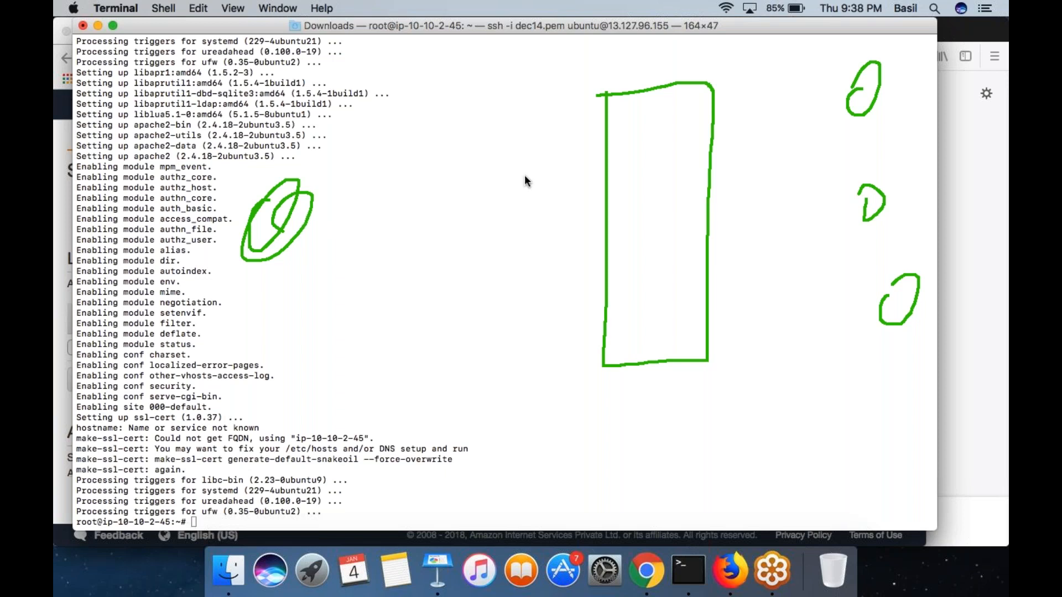
- Add two more client circles, draw a line from the middle client to the load balancer box, and label it with the port
{"action": "left_click_drag", "start_coordinate": [281, 128], "coordinate": [283, 133]}
{"action": "left_click_drag", "start_coordinate": [282, 291], "coordinate": [284, 308]}
{"action": "left_click_drag", "start_coordinate": [315, 210], "coordinate": [612, 203]}
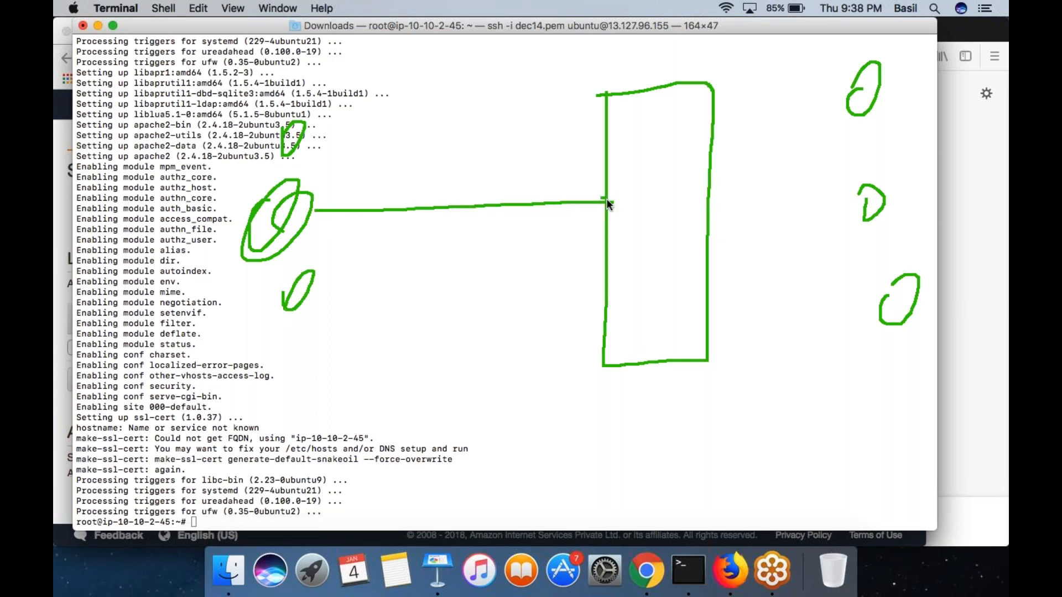
{"action": "mouse_move", "coordinate": [560, 235]}
{"action": "left_mouse_down"}
{"action": "mouse_move", "coordinate": [544, 246]}
{"action": "mouse_move", "coordinate": [590, 233]}
{"action": "left_mouse_up"}
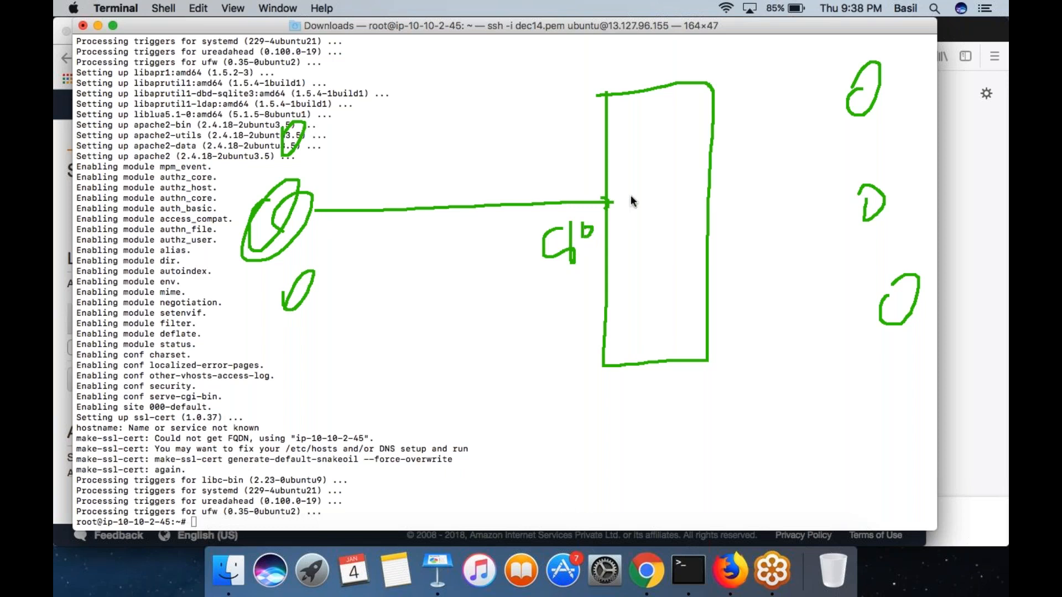
- Label the drawn box ELB with a circled port inside and the listener beneath it, then clear the drawing and return to Chrome
{"action": "left_click_drag", "start_coordinate": [636, 202], "coordinate": [641, 197]}
{"action": "mouse_move", "coordinate": [598, 410]}
{"action": "left_mouse_down"}
{"action": "mouse_move", "coordinate": [593, 470]}
{"action": "mouse_move", "coordinate": [627, 449]}
{"action": "mouse_move", "coordinate": [671, 463]}
{"action": "mouse_move", "coordinate": [722, 451]}
{"action": "left_mouse_up"}
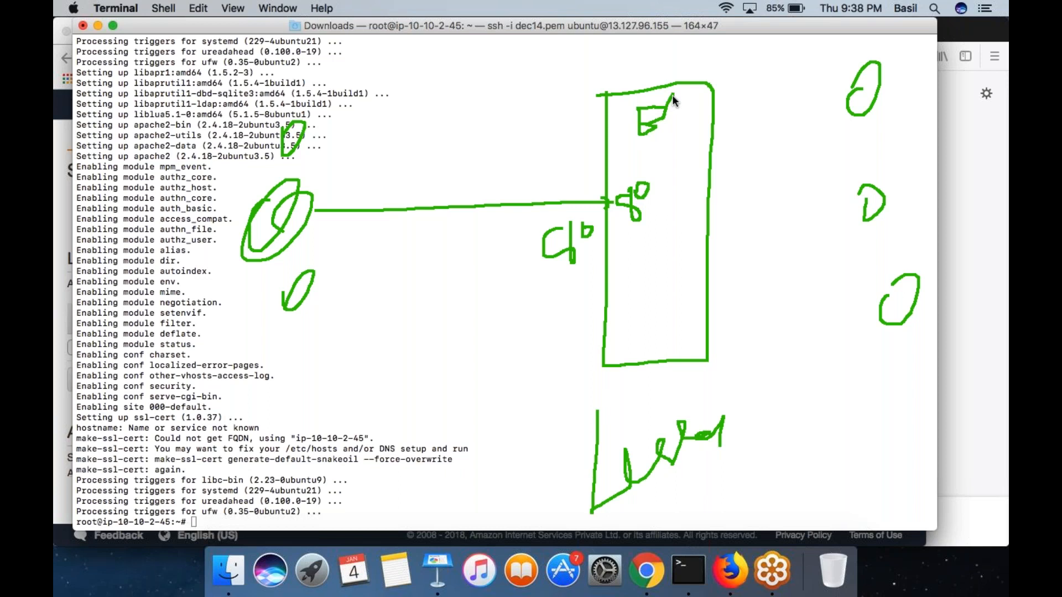
{"action": "left_click_drag", "start_coordinate": [686, 124], "coordinate": [683, 129]}
{"action": "mouse_move", "coordinate": [634, 275]}
{"action": "left_mouse_down"}
{"action": "mouse_move", "coordinate": [656, 280]}
{"action": "mouse_move", "coordinate": [676, 255]}
{"action": "left_mouse_up"}
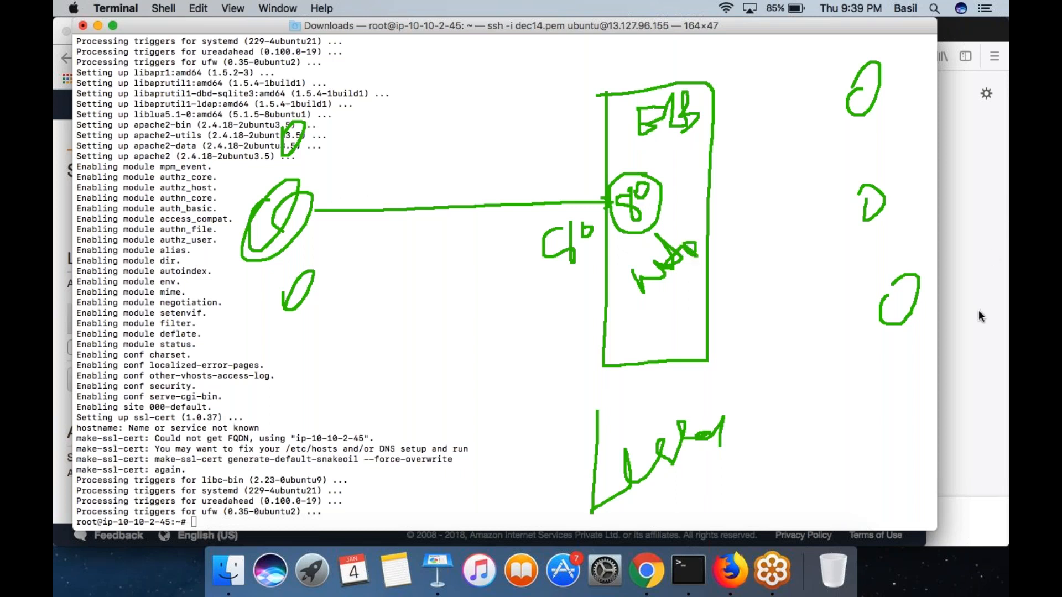
{"action": "key", "text": "Escape"}
{"action": "left_click", "coordinate": [661, 574]}
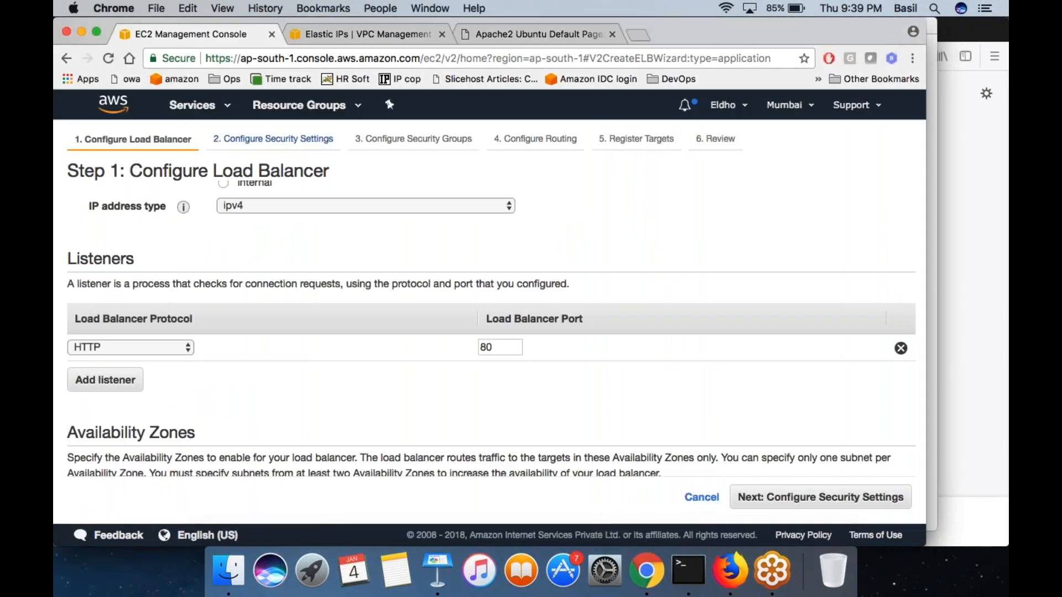
- Try out a second load balancer listener using HTTP on port 8080 and remove it again
{"action": "left_click", "coordinate": [164, 349]}
{"action": "left_click", "coordinate": [164, 350]}
{"action": "left_click", "coordinate": [505, 346]}
{"action": "left_click", "coordinate": [105, 380]}
{"action": "left_click", "coordinate": [136, 376]}
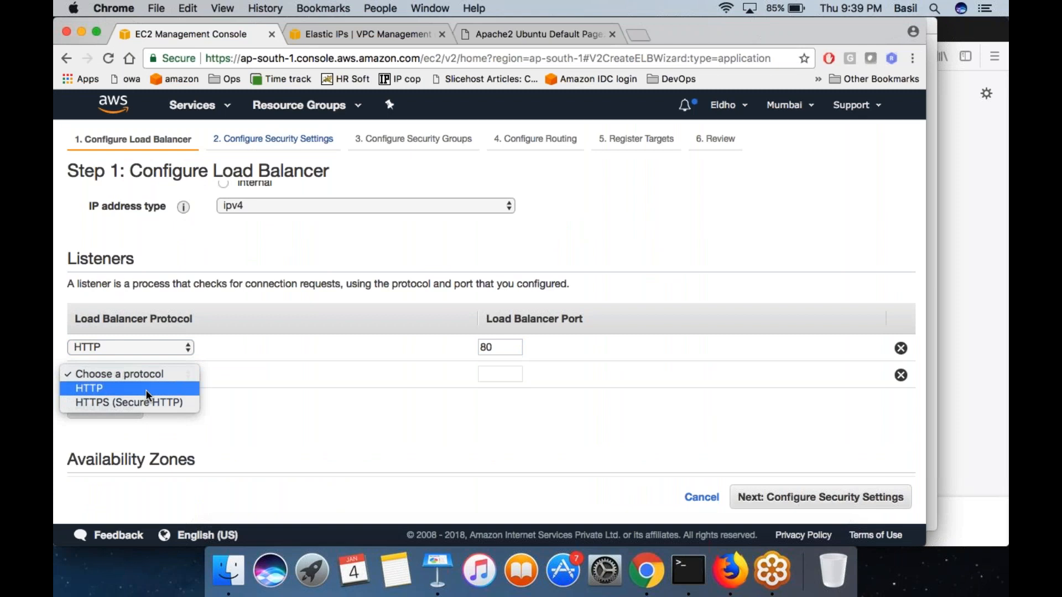
{"action": "left_click", "coordinate": [147, 390]}
{"action": "left_click", "coordinate": [500, 374]}
{"action": "type", "text": "8080"}
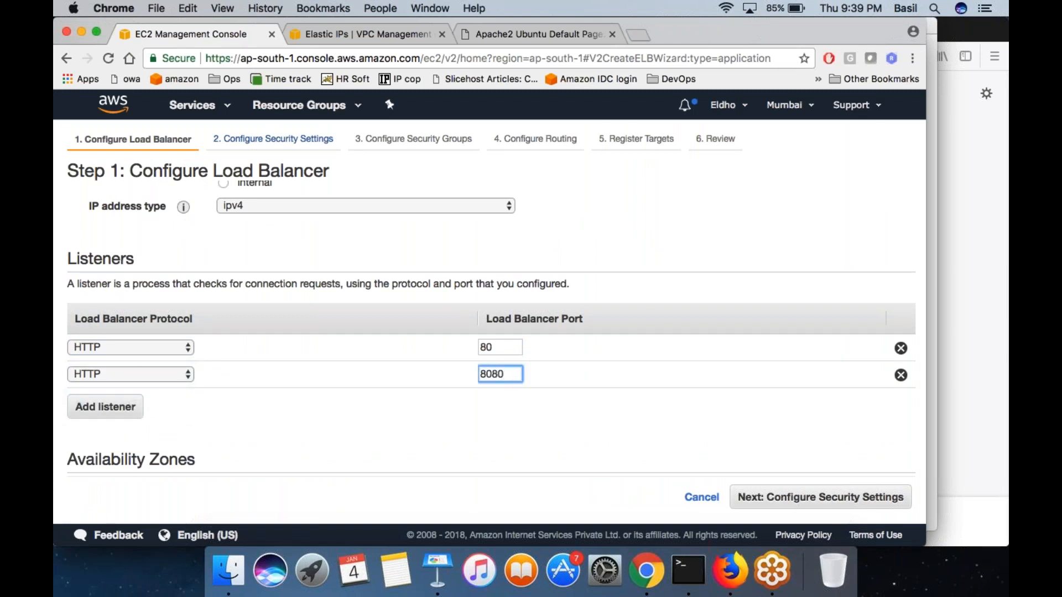
{"action": "left_click", "coordinate": [455, 423]}
{"action": "left_click", "coordinate": [901, 375]}
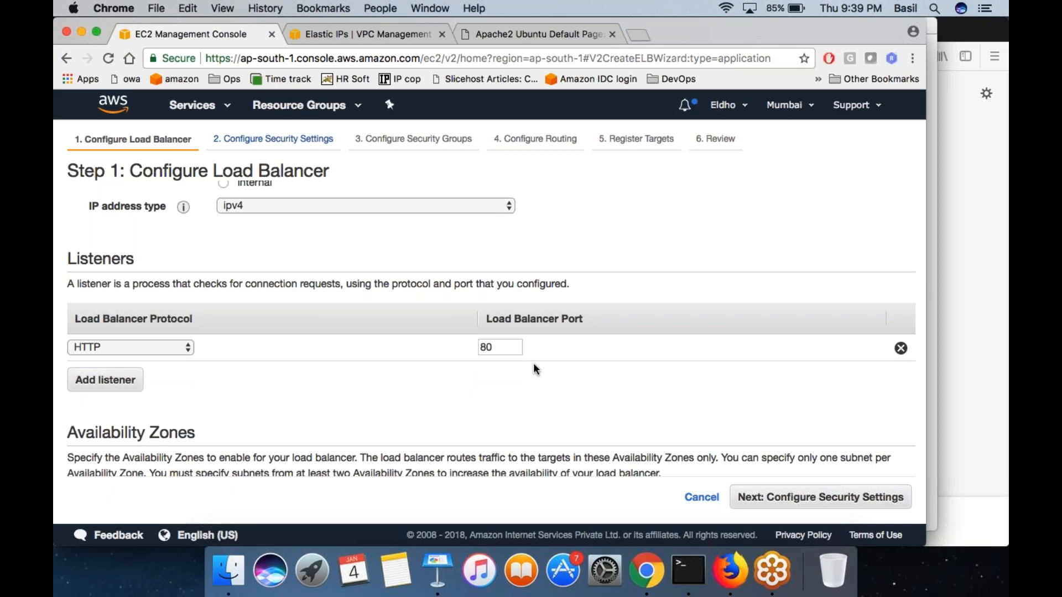
- Place the load balancer in the jan2 VPC and enable the ap-south-1a and ap-south-1b availability zones
{"action": "scroll", "coordinate": [534, 366], "scroll_direction": "down", "scroll_amount": 3}
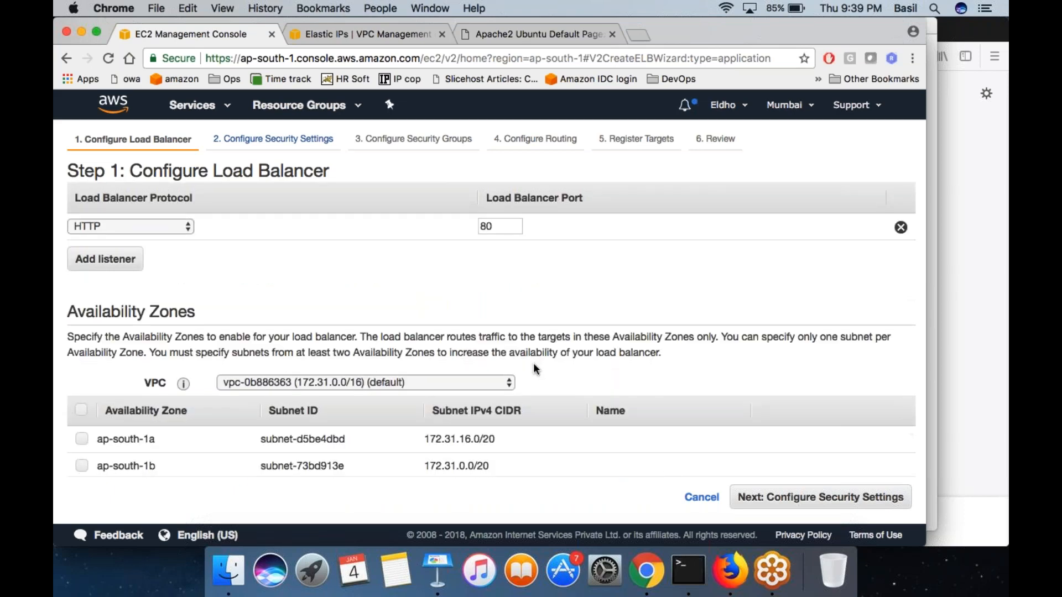
{"action": "scroll", "coordinate": [534, 363], "scroll_direction": "down", "scroll_amount": 2}
{"action": "left_click", "coordinate": [406, 326]}
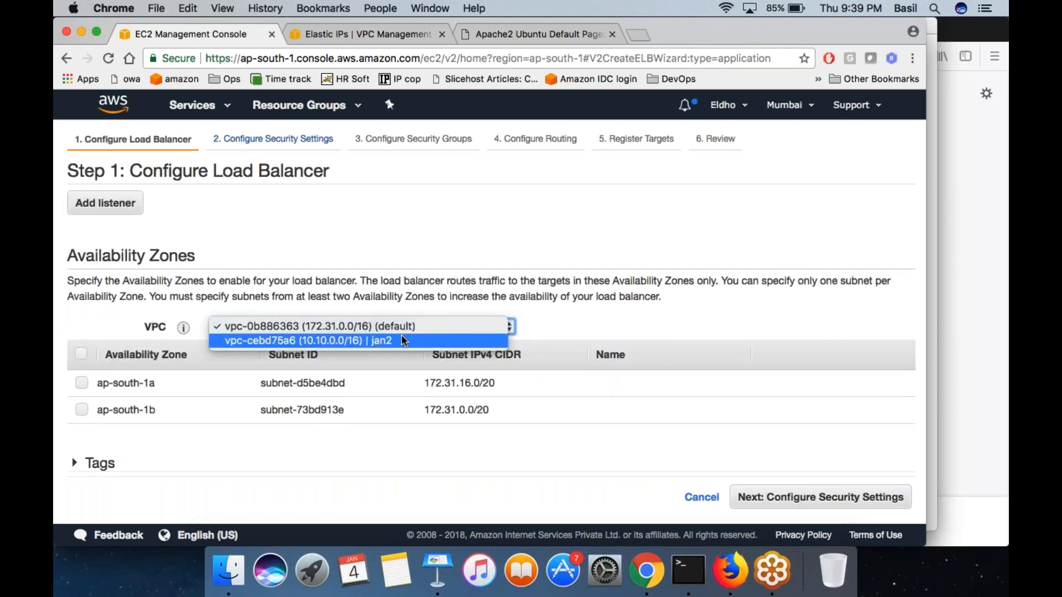
{"action": "left_click", "coordinate": [398, 340]}
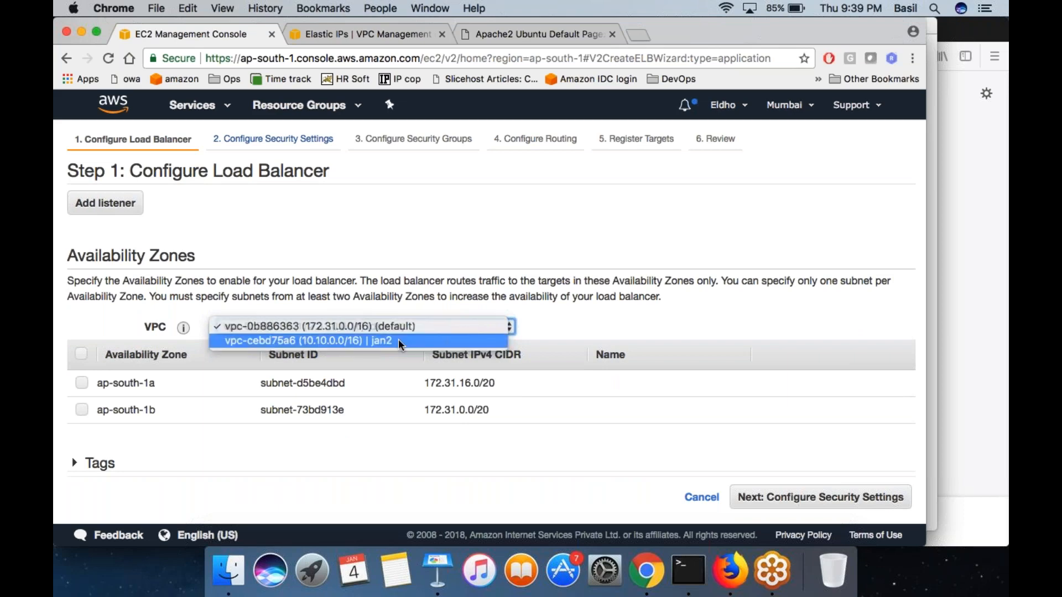
{"action": "left_click", "coordinate": [565, 334]}
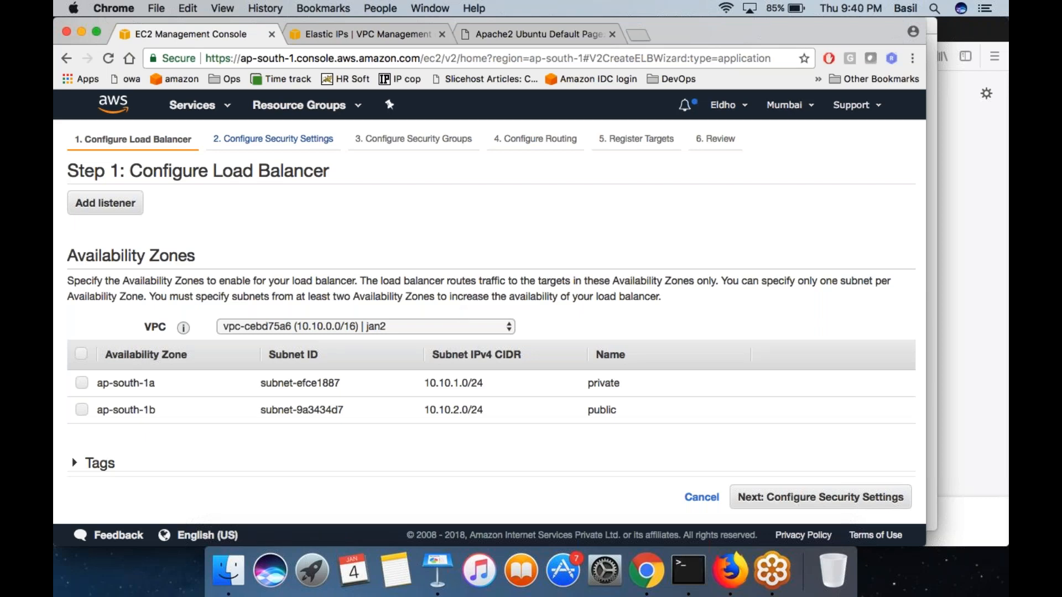
{"action": "left_click", "coordinate": [401, 330]}
{"action": "left_click", "coordinate": [400, 330]}
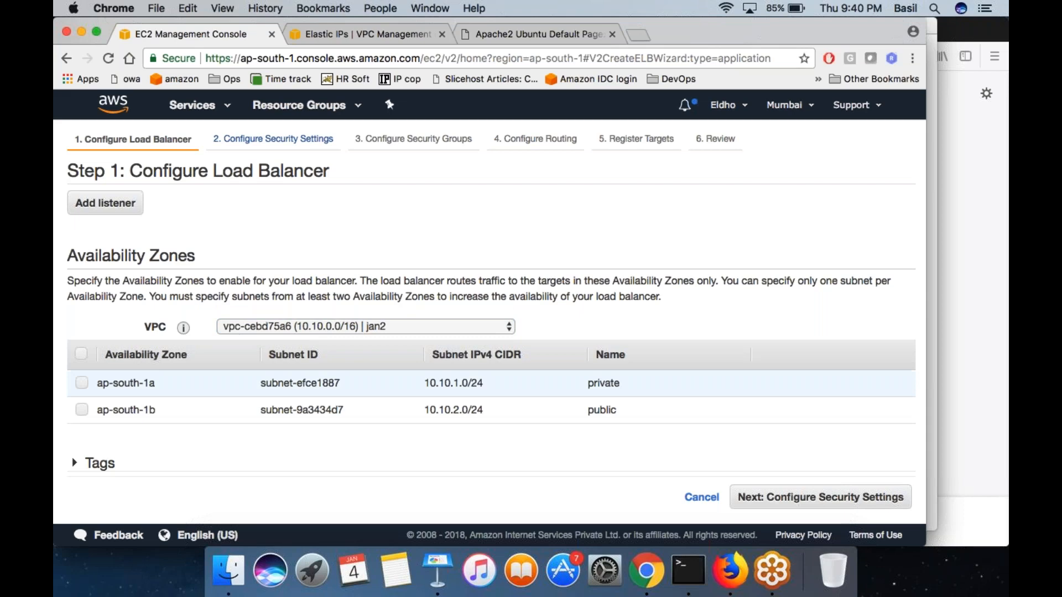
{"action": "left_click", "coordinate": [82, 382]}
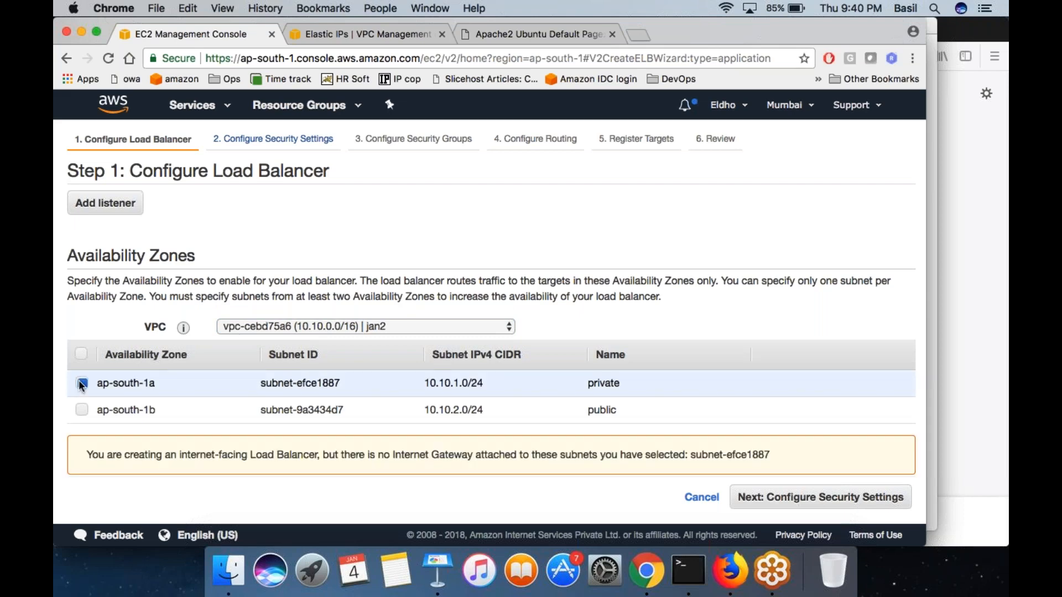
{"action": "left_click", "coordinate": [81, 409]}
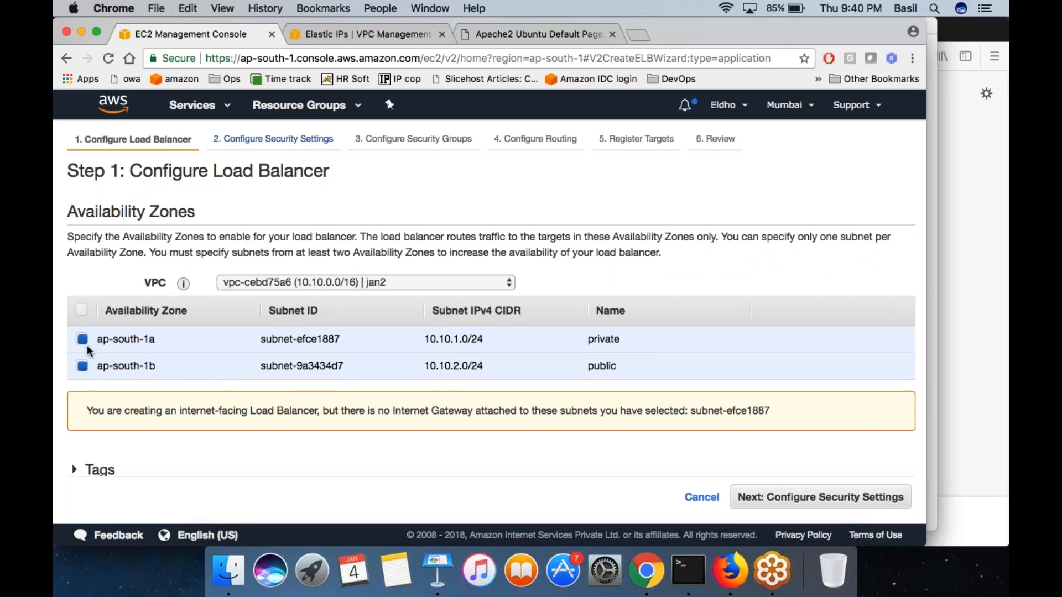
- Tag the load balancer with the key type and value wordpress, and proceed to the security group configuration
{"action": "scroll", "coordinate": [88, 345], "scroll_direction": "down", "scroll_amount": 1}
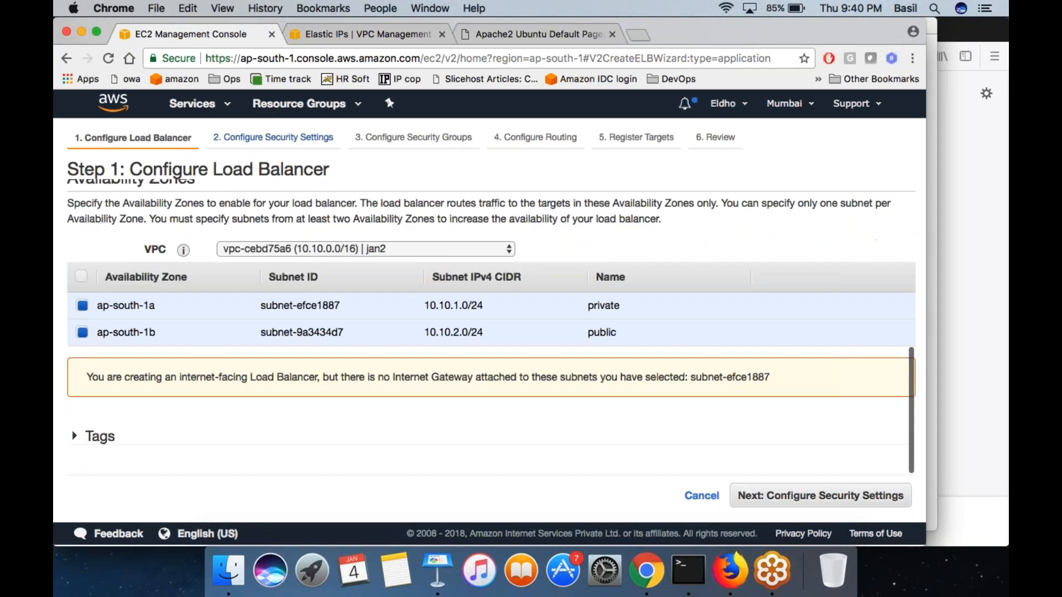
{"action": "left_click", "coordinate": [101, 438]}
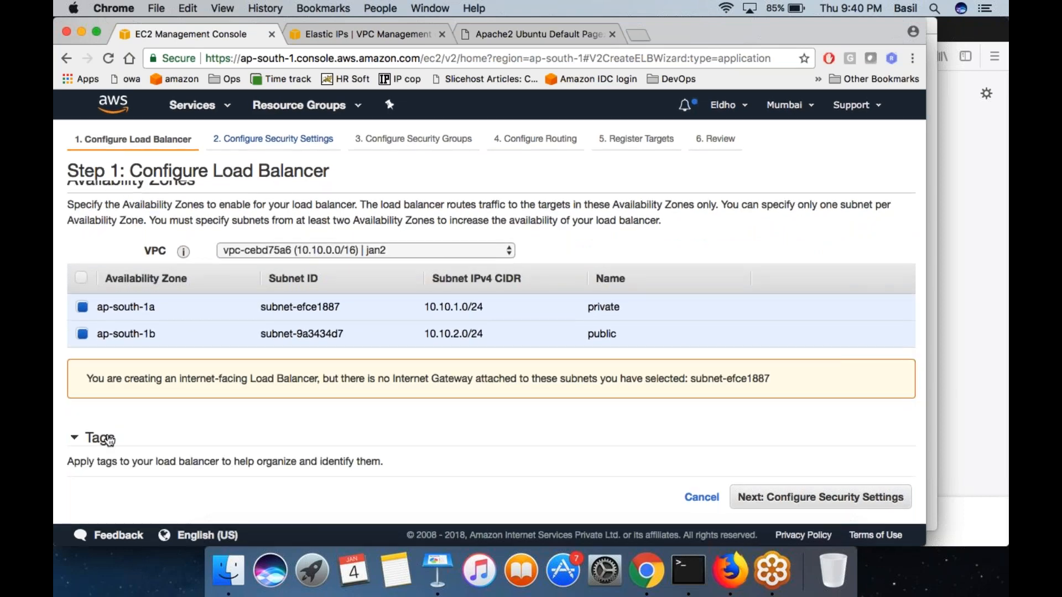
{"action": "scroll", "coordinate": [185, 449], "scroll_direction": "down", "scroll_amount": 3}
{"action": "left_click", "coordinate": [104, 401]}
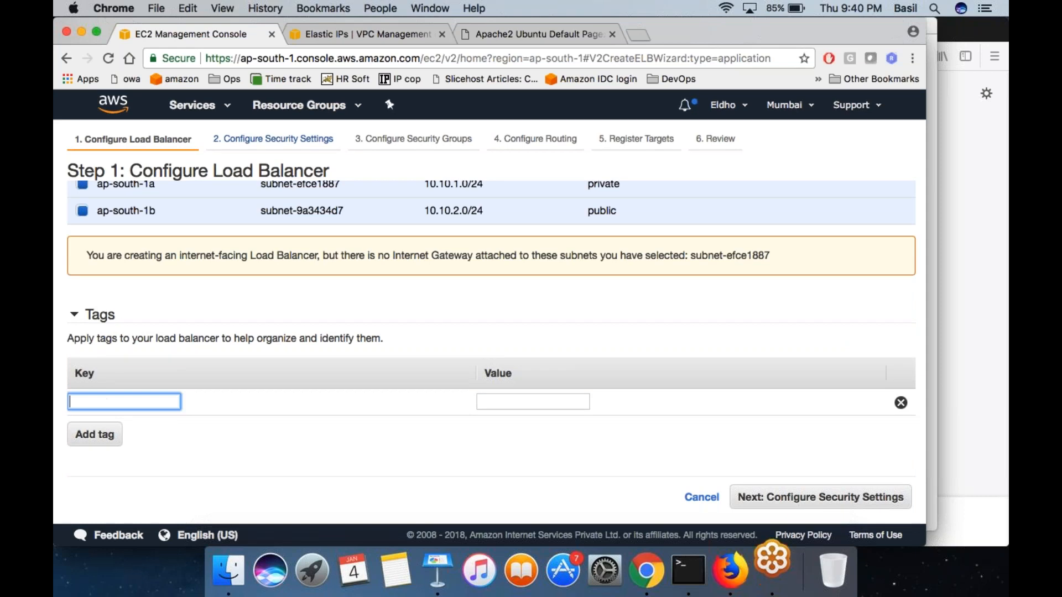
{"action": "type", "text": "type"}
{"action": "key", "text": "Tab"}
{"action": "type", "text": "wordpress"}
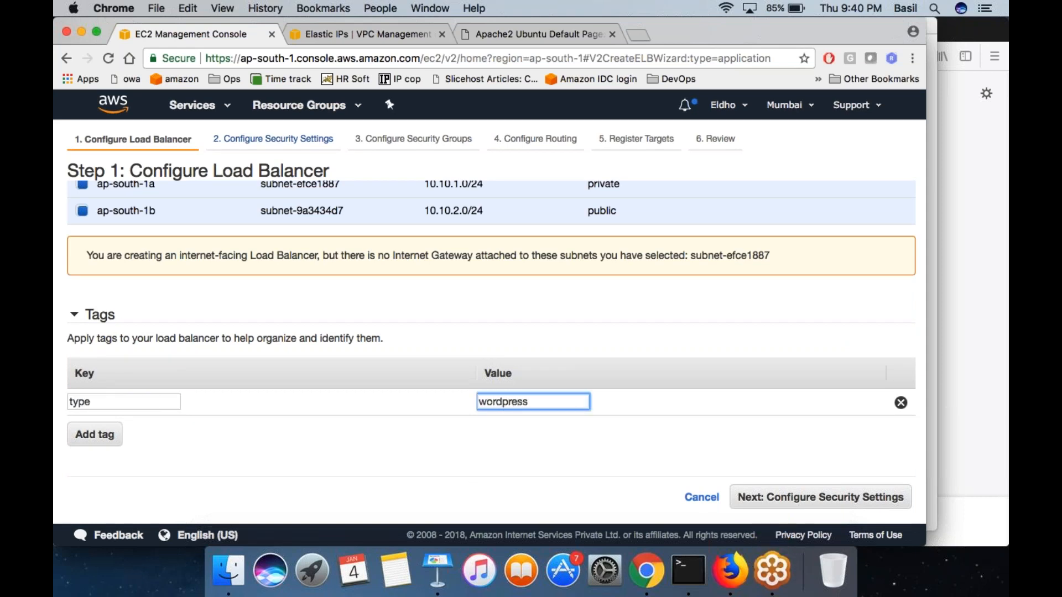
{"action": "left_click", "coordinate": [470, 470]}
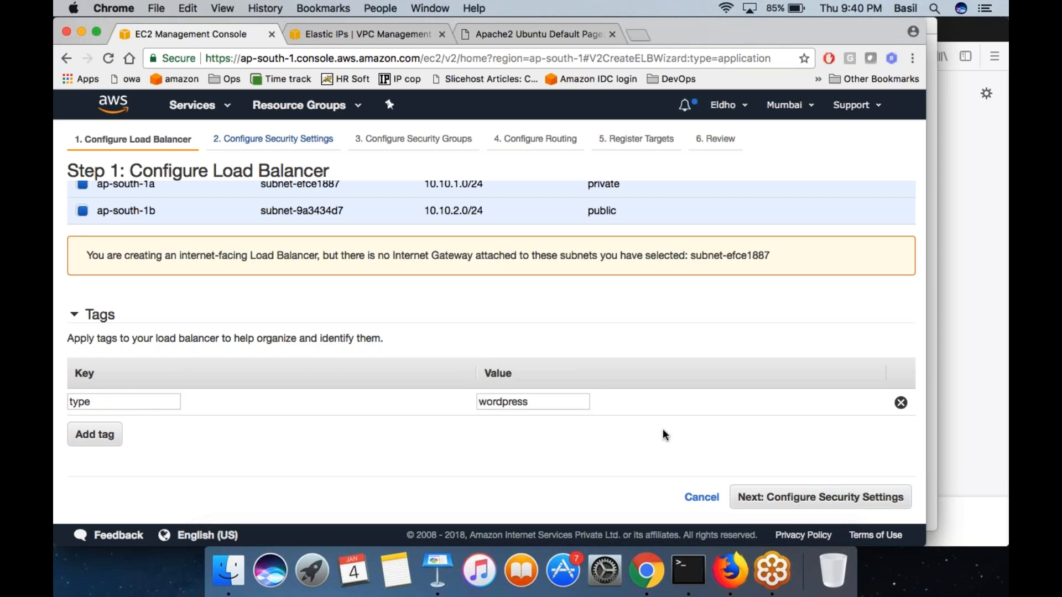
{"action": "left_click", "coordinate": [796, 497]}
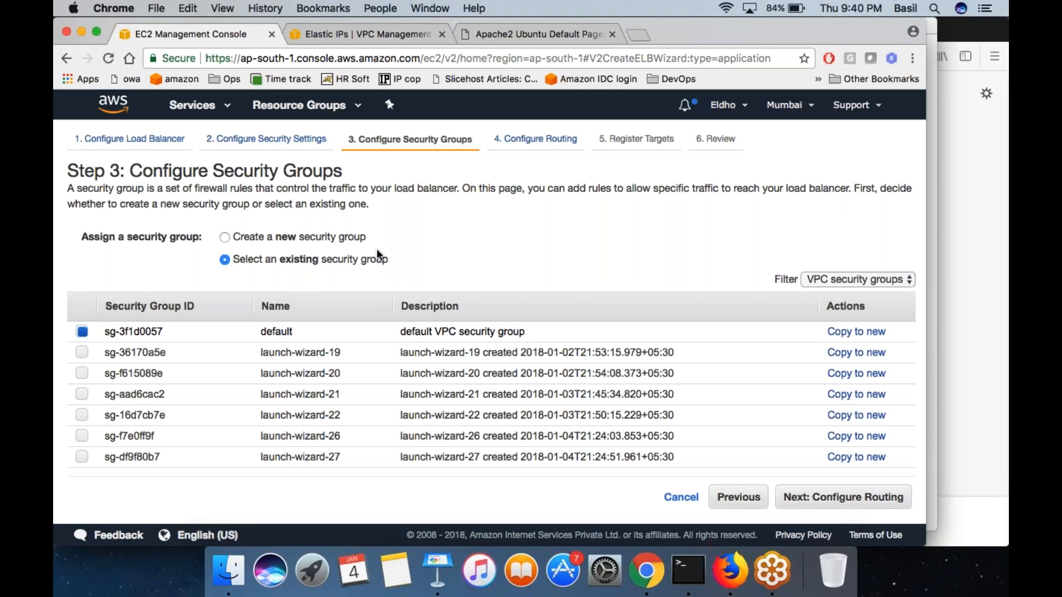
- Assign a new security group with the default custom TCP rule for port 80, and proceed to the routing configuration
{"action": "left_click", "coordinate": [354, 240]}
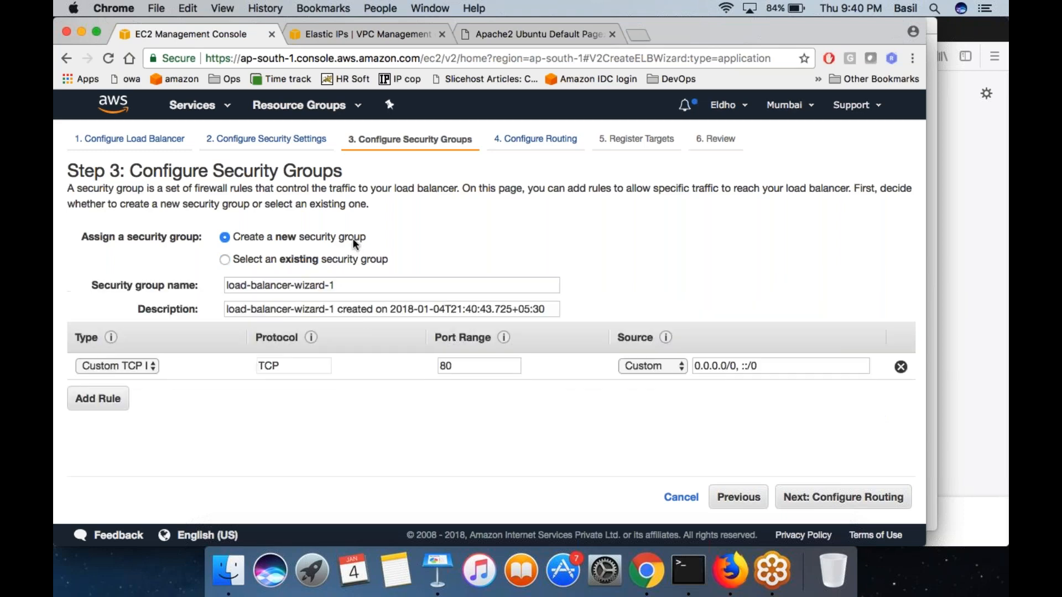
{"action": "double_click", "coordinate": [450, 364]}
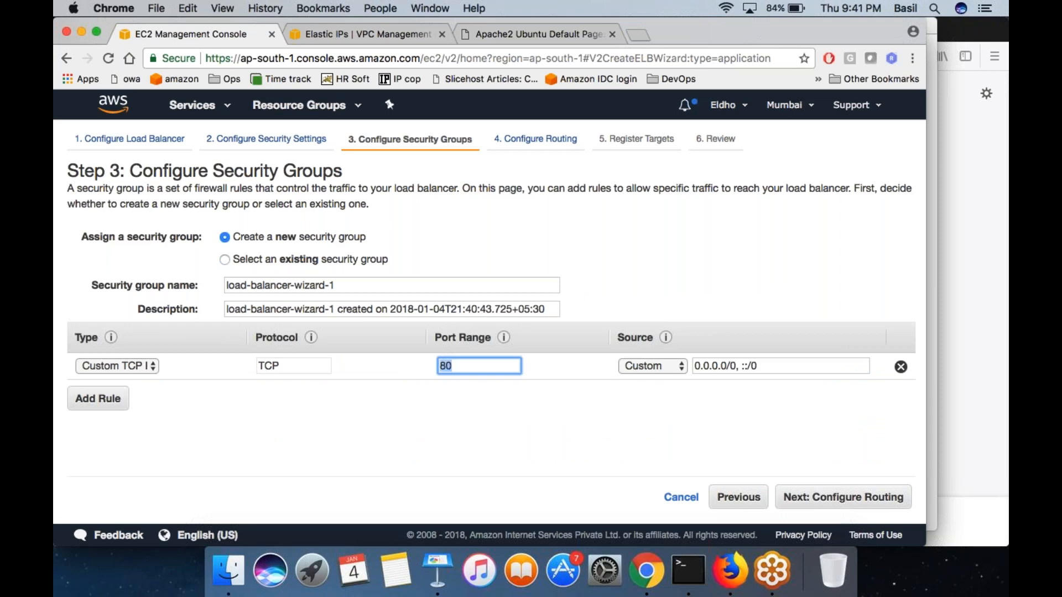
{"action": "left_click", "coordinate": [493, 408]}
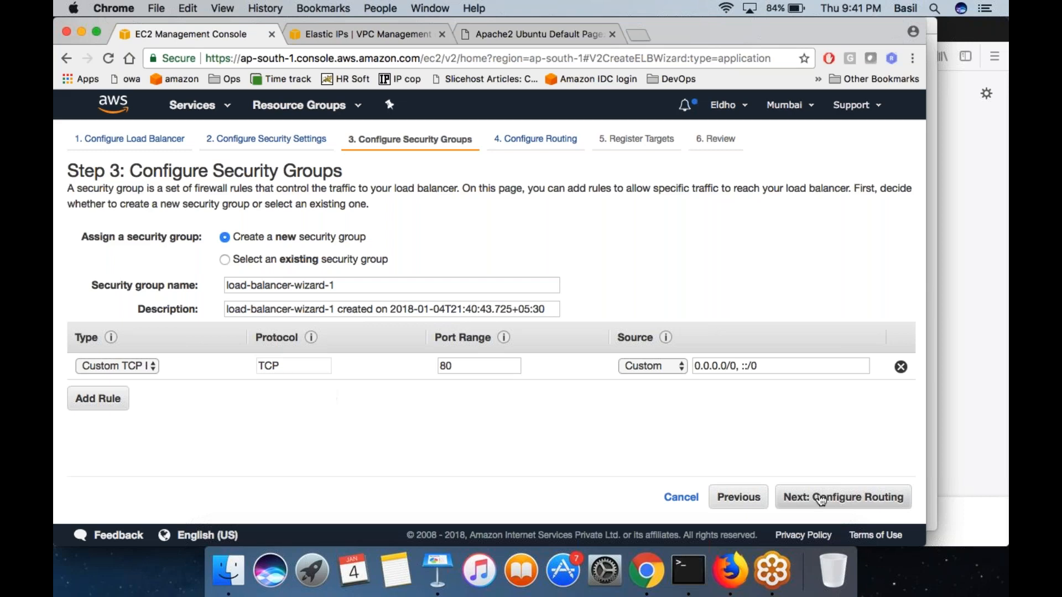
{"action": "left_click", "coordinate": [844, 497]}
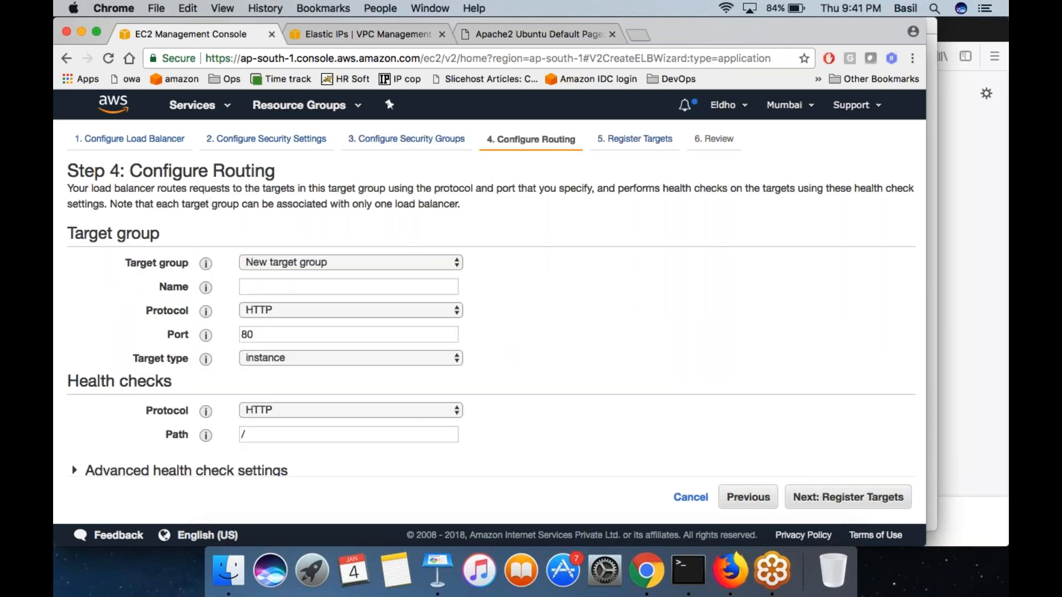
- Route the load balancer to the existing target group TGWP and proceed to its registered targets
{"action": "left_click", "coordinate": [350, 262]}
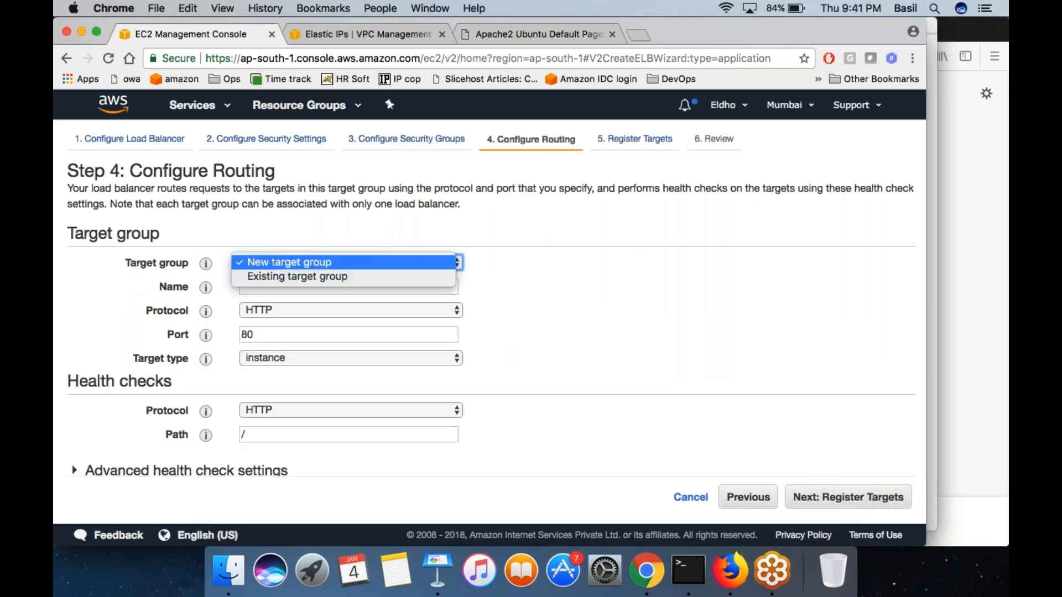
{"action": "left_click", "coordinate": [317, 276]}
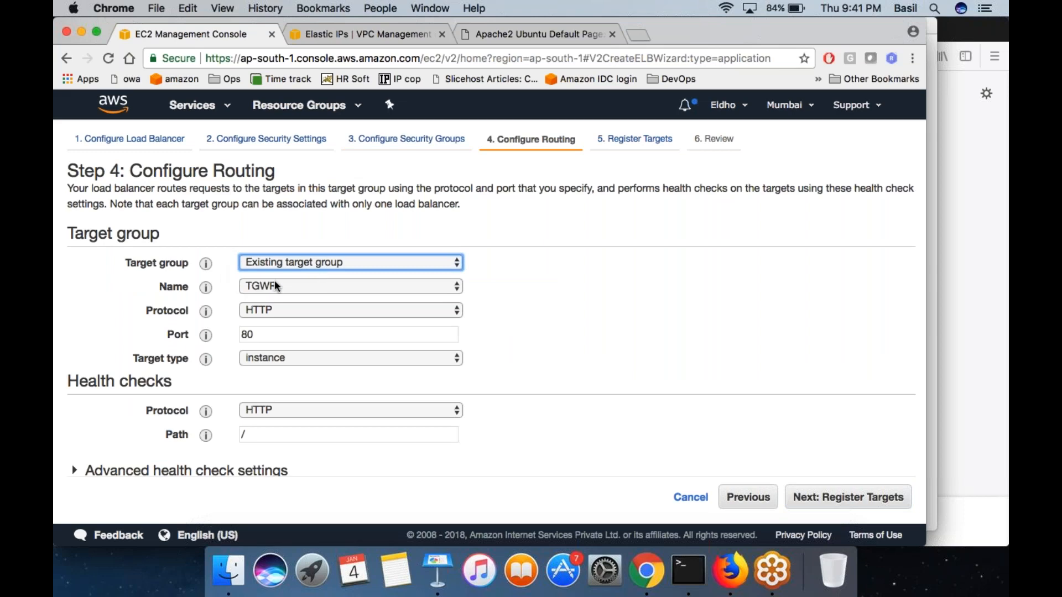
{"action": "left_click", "coordinate": [271, 286]}
{"action": "left_click", "coordinate": [287, 286]}
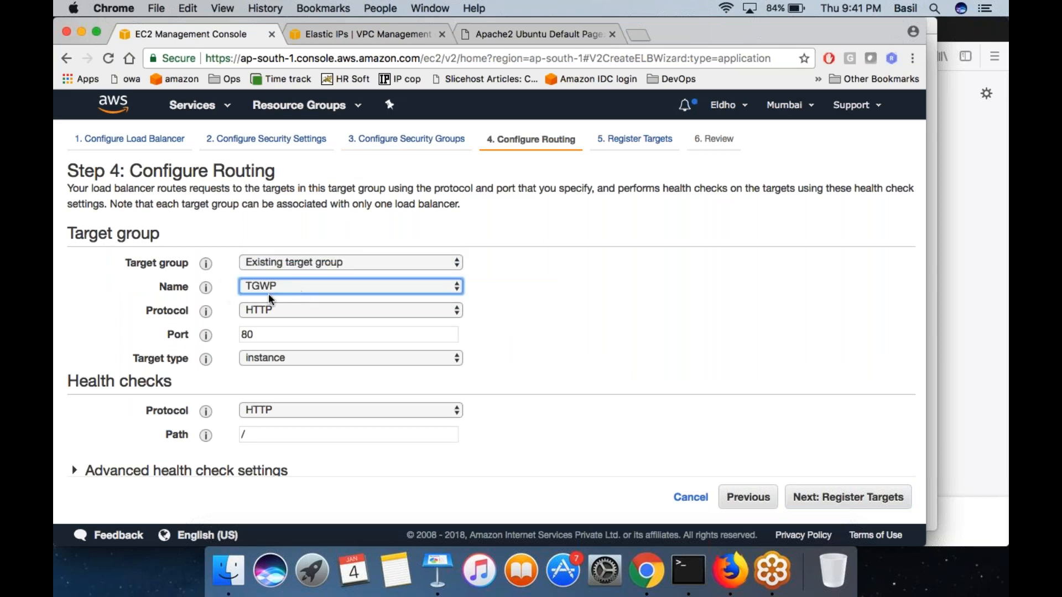
{"action": "left_click", "coordinate": [652, 347]}
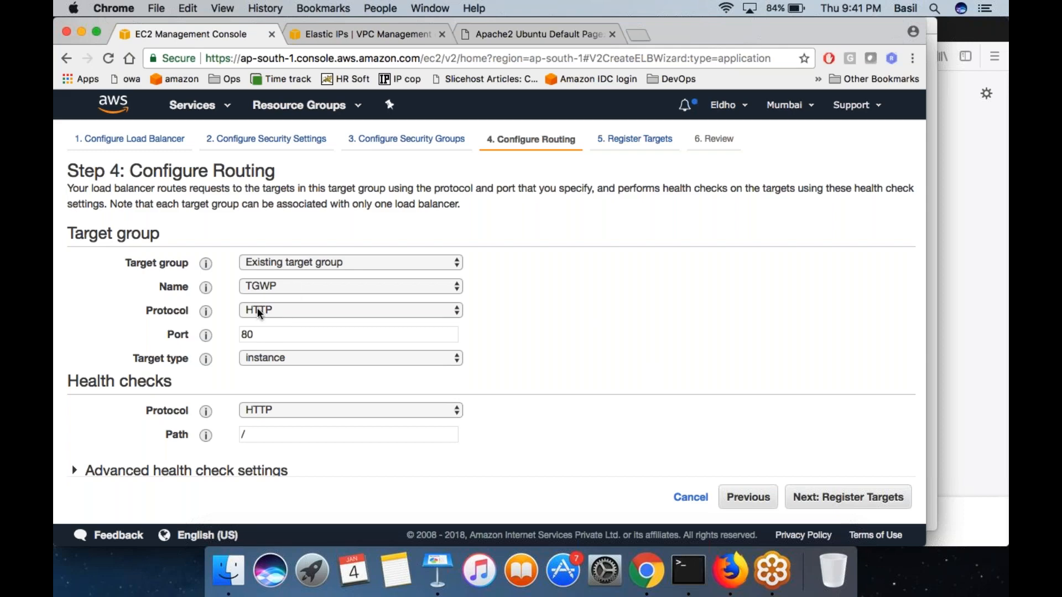
{"action": "left_click", "coordinate": [842, 497]}
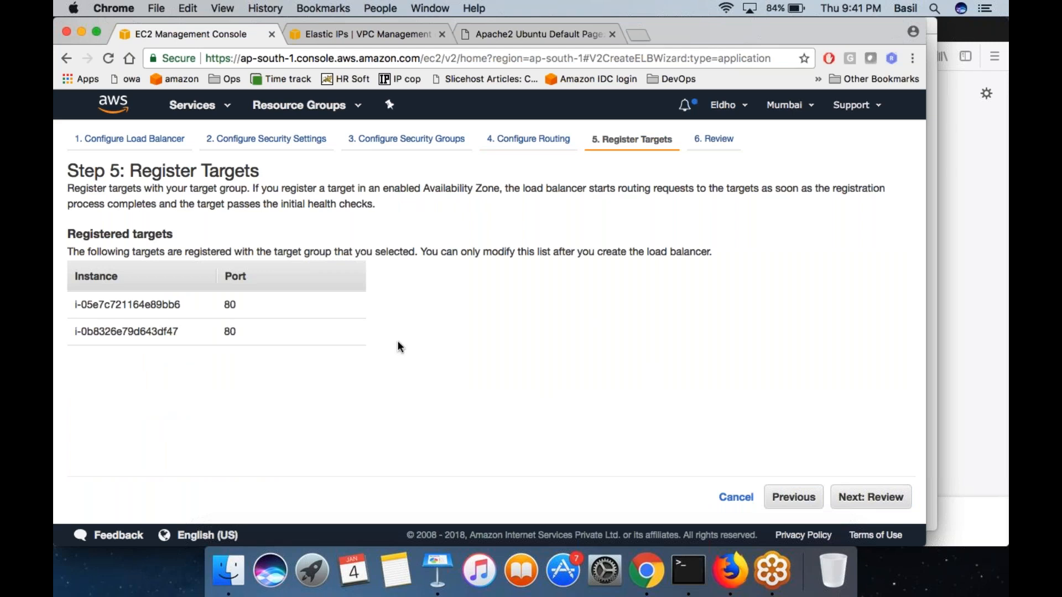
- Check the registered instances, create the load balancer from the review, and return to the load balancer list
{"action": "left_click_drag", "start_coordinate": [130, 305], "coordinate": [138, 330]}
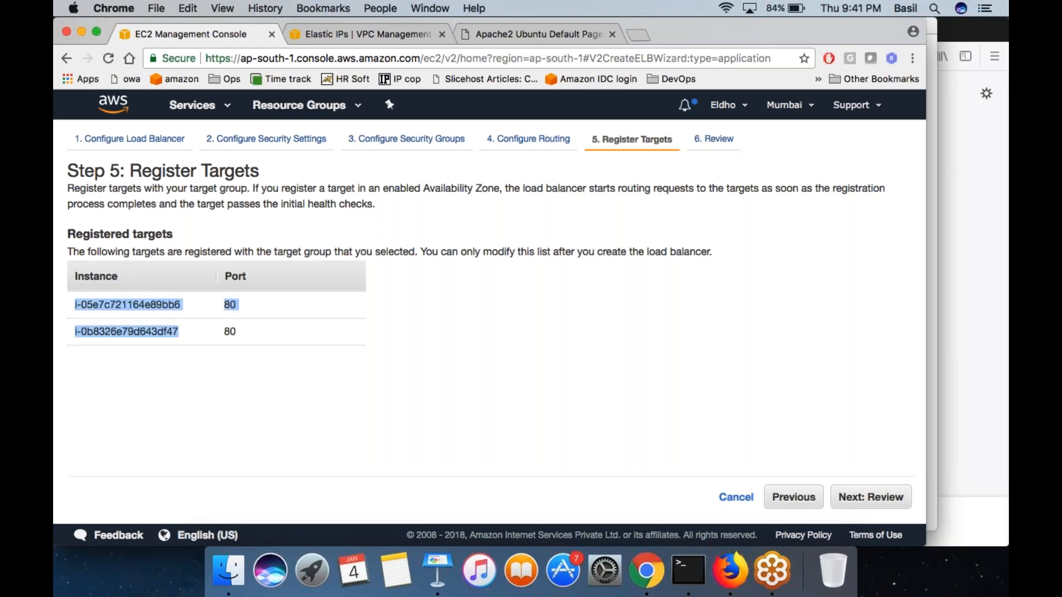
{"action": "left_click", "coordinate": [868, 497]}
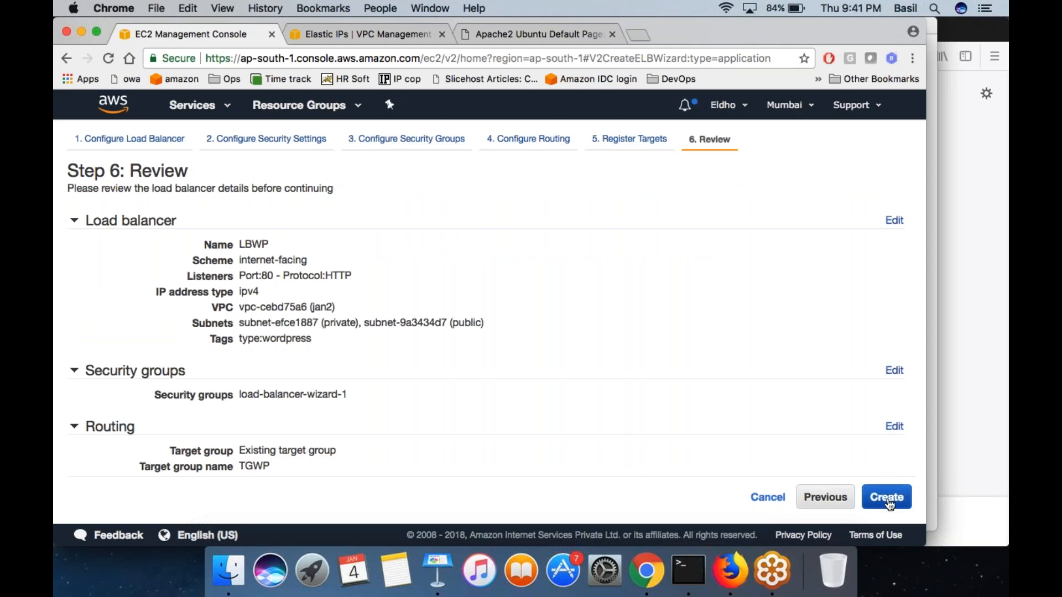
{"action": "left_click", "coordinate": [887, 497]}
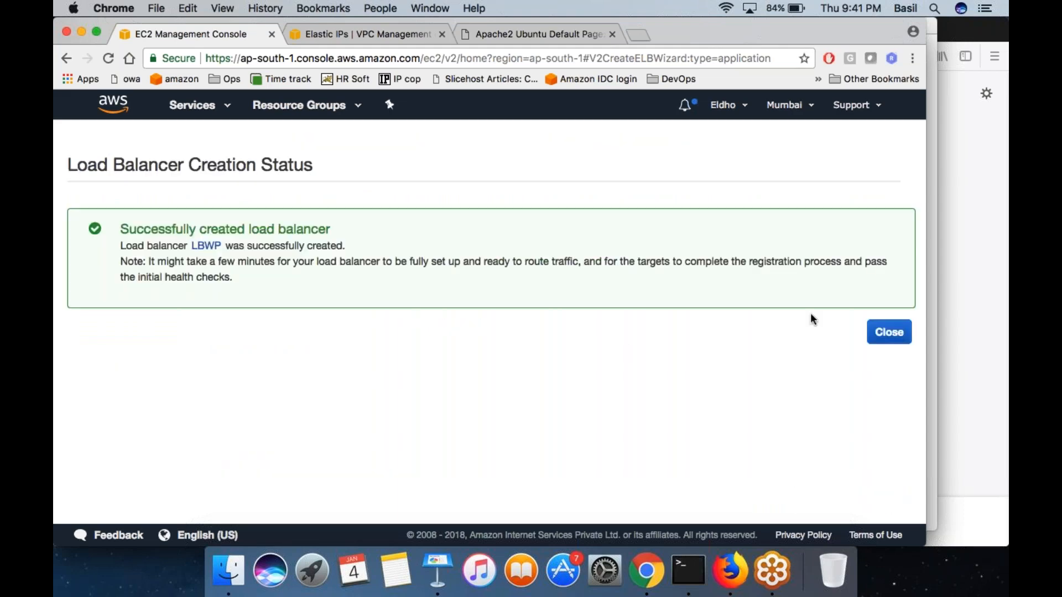
{"action": "left_click", "coordinate": [889, 332]}
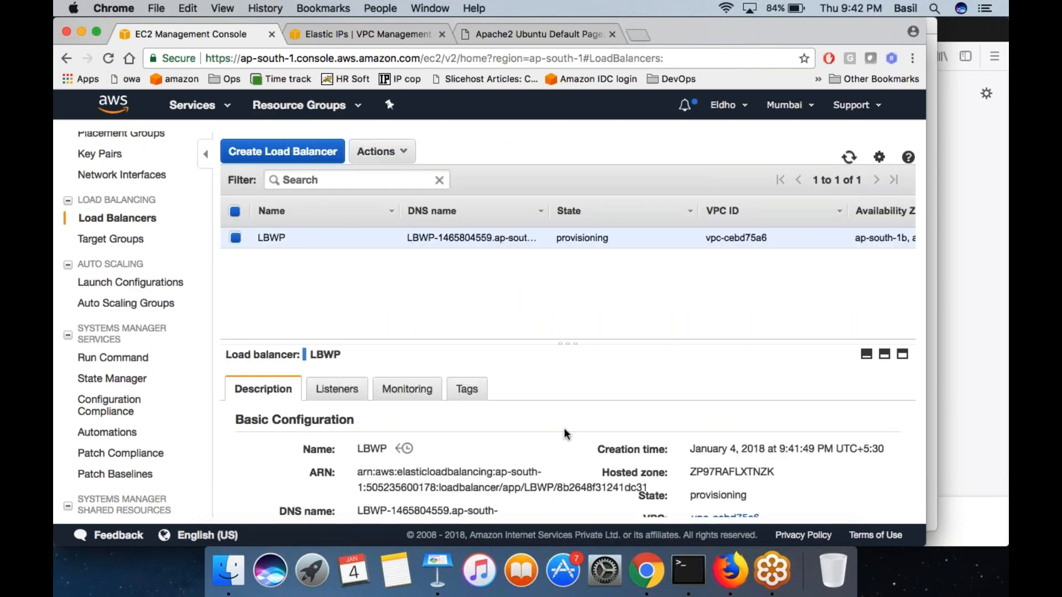
- Examine the basic configuration of LBWP and highlight its DNS name
{"action": "scroll", "coordinate": [566, 434], "scroll_direction": "down", "scroll_amount": 3}
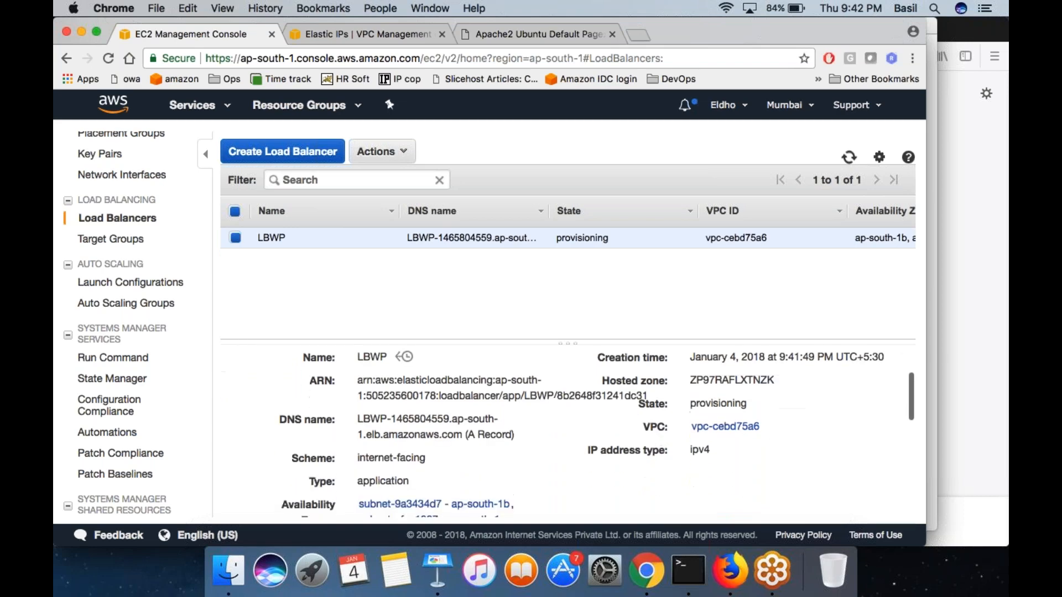
{"action": "left_click_drag", "start_coordinate": [462, 435], "coordinate": [361, 416]}
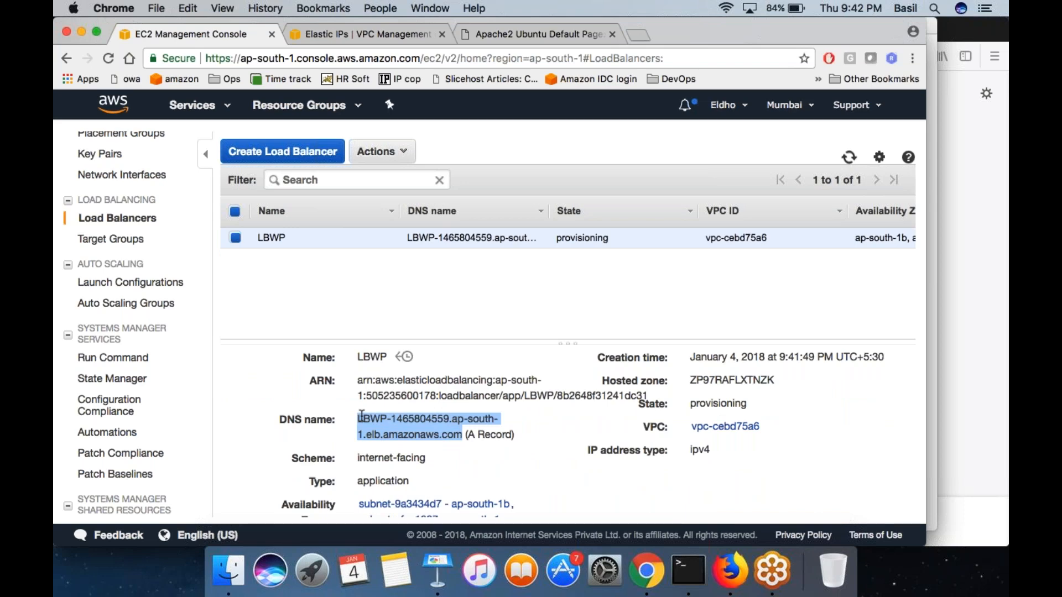
{"action": "scroll", "coordinate": [362, 416], "scroll_direction": "up", "scroll_amount": 3}
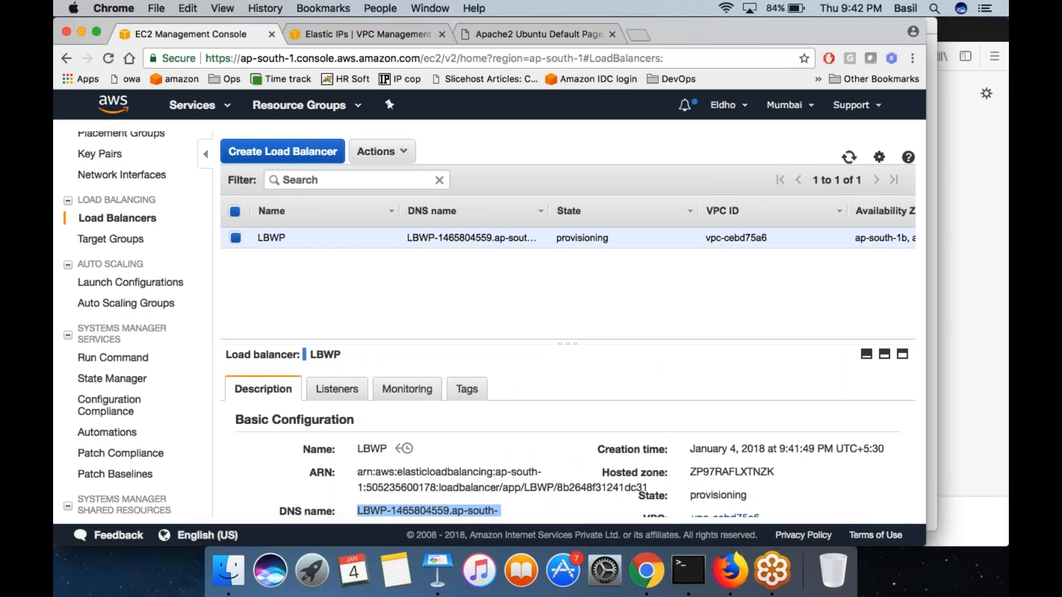
{"action": "scroll", "coordinate": [568, 432], "scroll_direction": "down", "scroll_amount": 1}
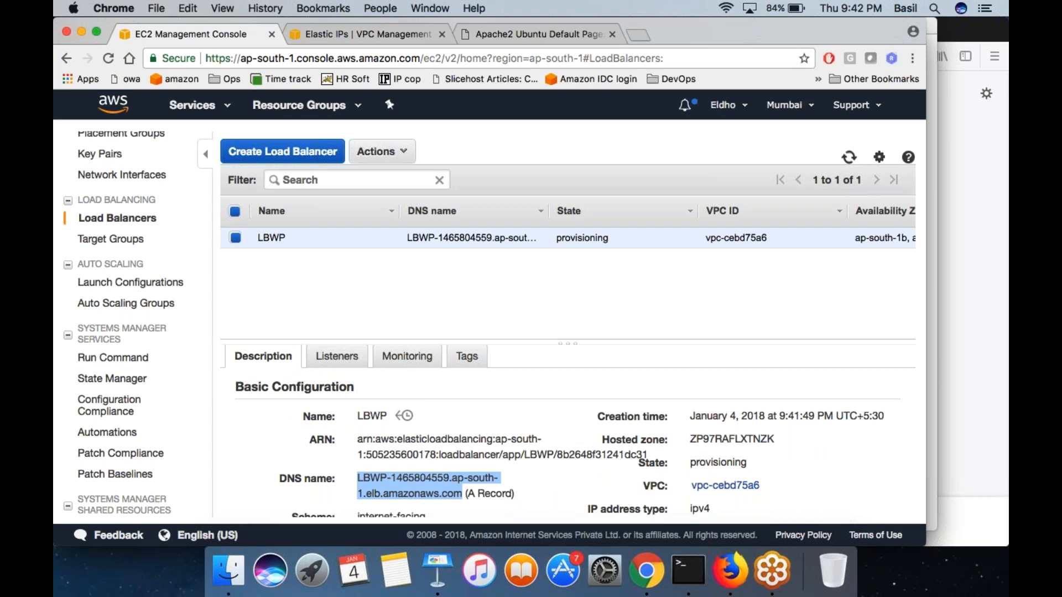
{"action": "left_click", "coordinate": [452, 492]}
{"action": "left_click_drag", "start_coordinate": [452, 493], "coordinate": [365, 480]}
{"action": "left_click_drag", "start_coordinate": [358, 478], "coordinate": [451, 492]}
{"action": "mouse_move", "coordinate": [451, 493]}
{"action": "left_mouse_down"}
{"action": "mouse_move", "coordinate": [384, 491]}
{"action": "mouse_move", "coordinate": [363, 477]}
{"action": "mouse_move", "coordinate": [452, 498]}
{"action": "left_mouse_up"}
{"action": "left_click_drag", "start_coordinate": [371, 478], "coordinate": [447, 494]}
{"action": "left_click", "coordinate": [680, 569]}
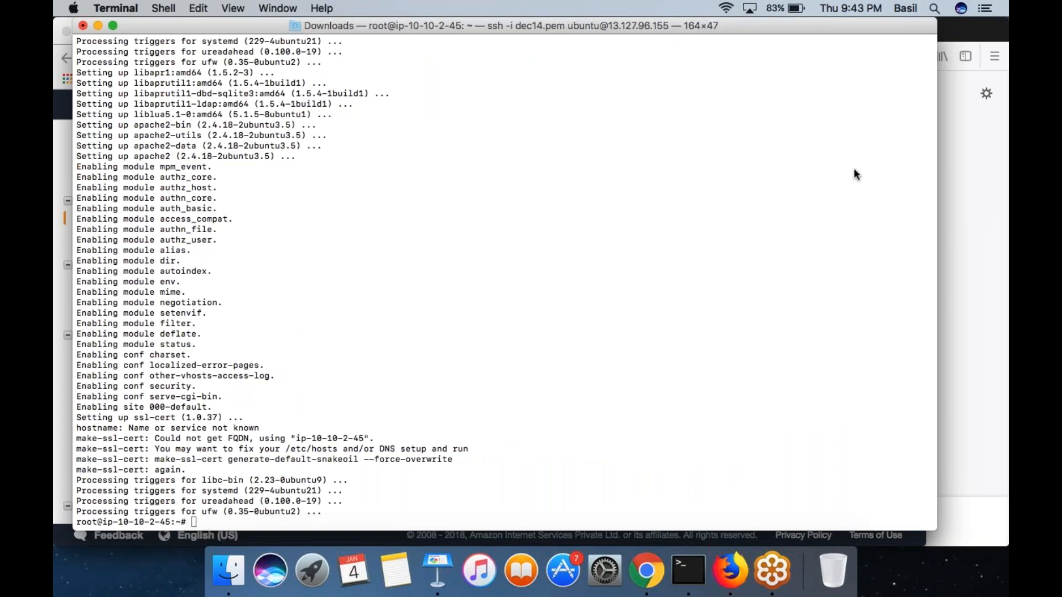
{"action": "left_click", "coordinate": [726, 8]}
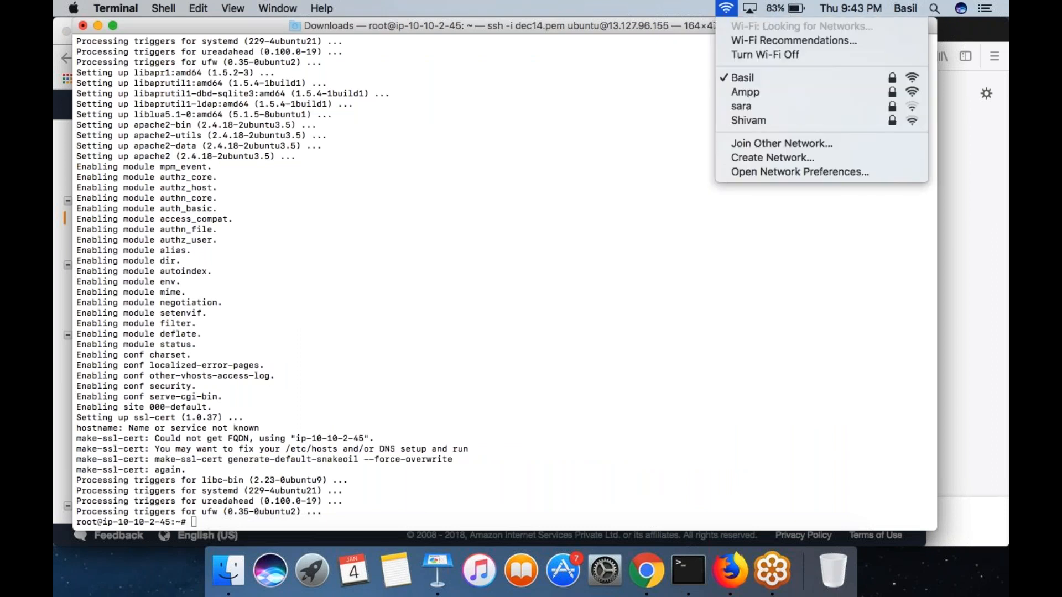
{"action": "left_click", "coordinate": [726, 8]}
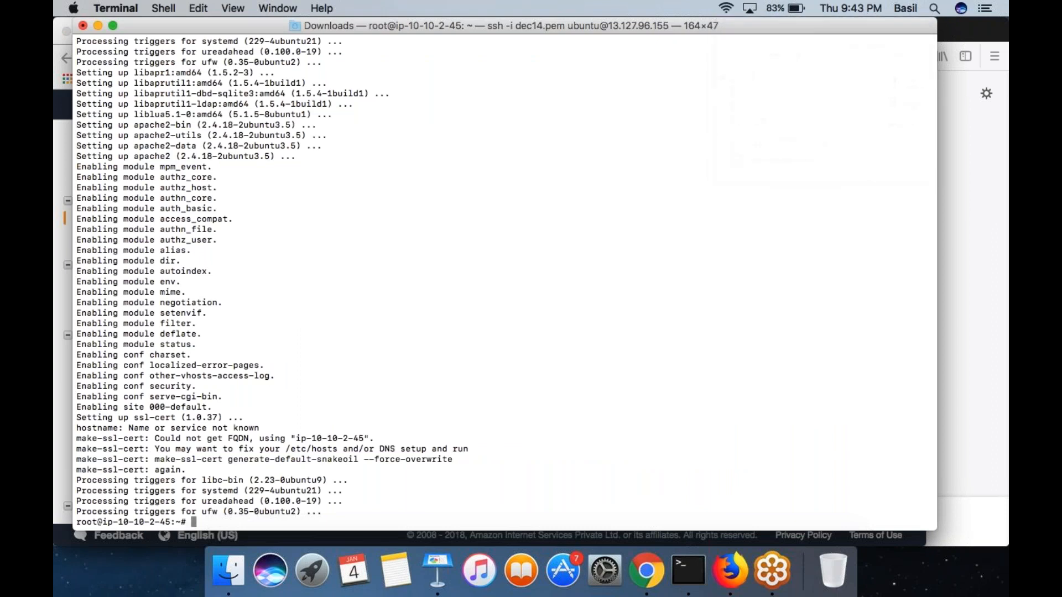
{"action": "left_click", "coordinate": [1000, 52]}
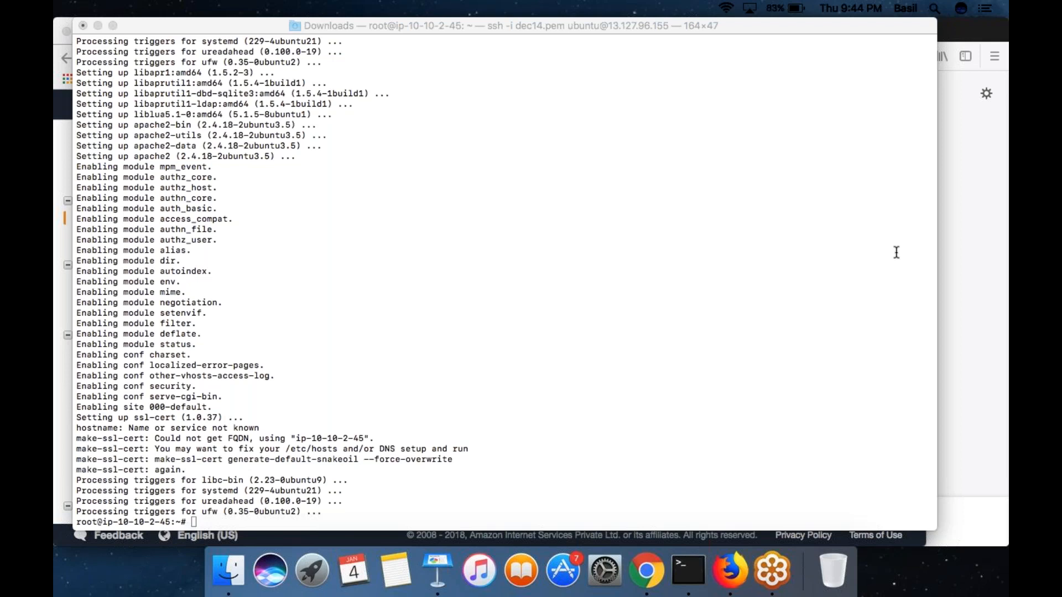
{"action": "left_click", "coordinate": [646, 570]}
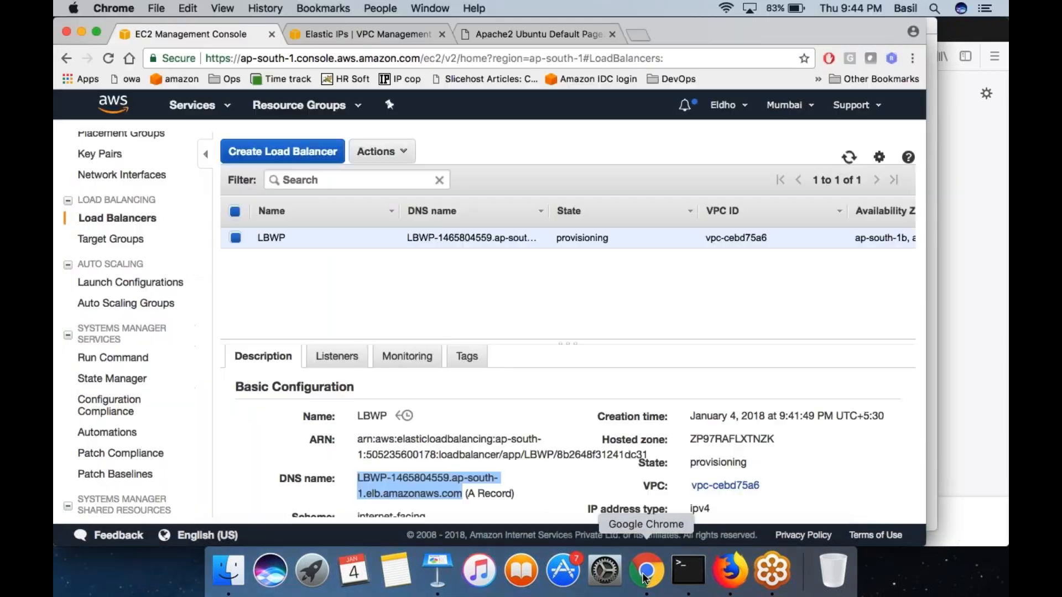
{"action": "left_click", "coordinate": [636, 35]}
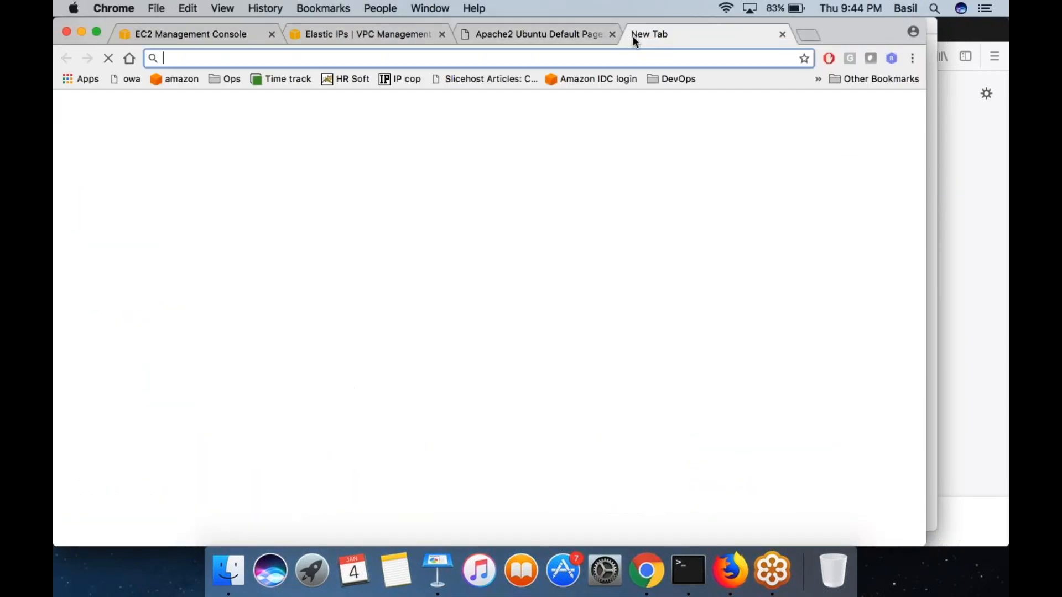
{"action": "type", "text": "go"}
{"action": "key", "text": "Return"}
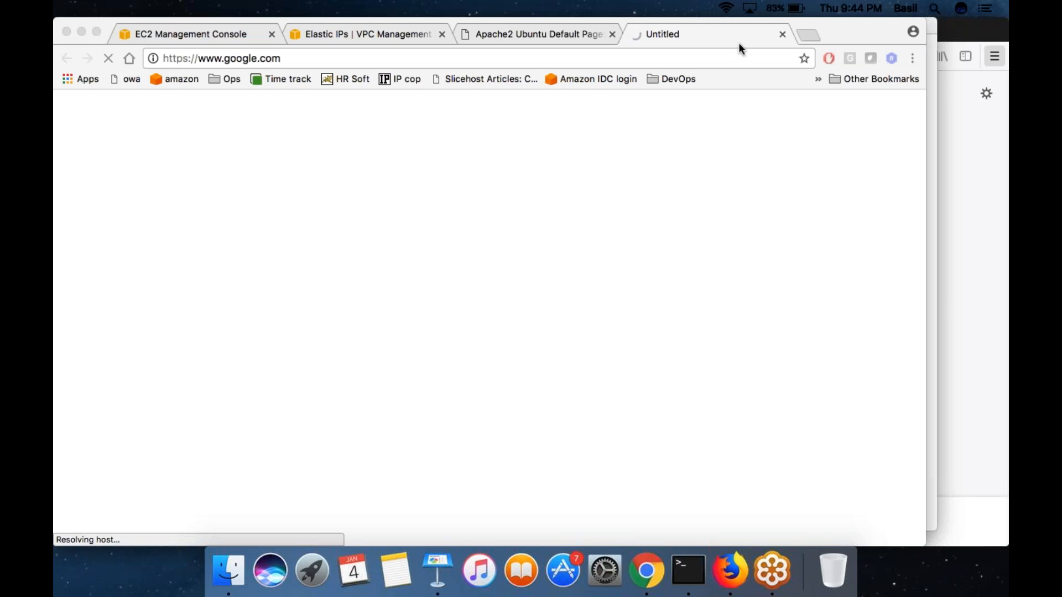
{"action": "left_click", "coordinate": [727, 9]}
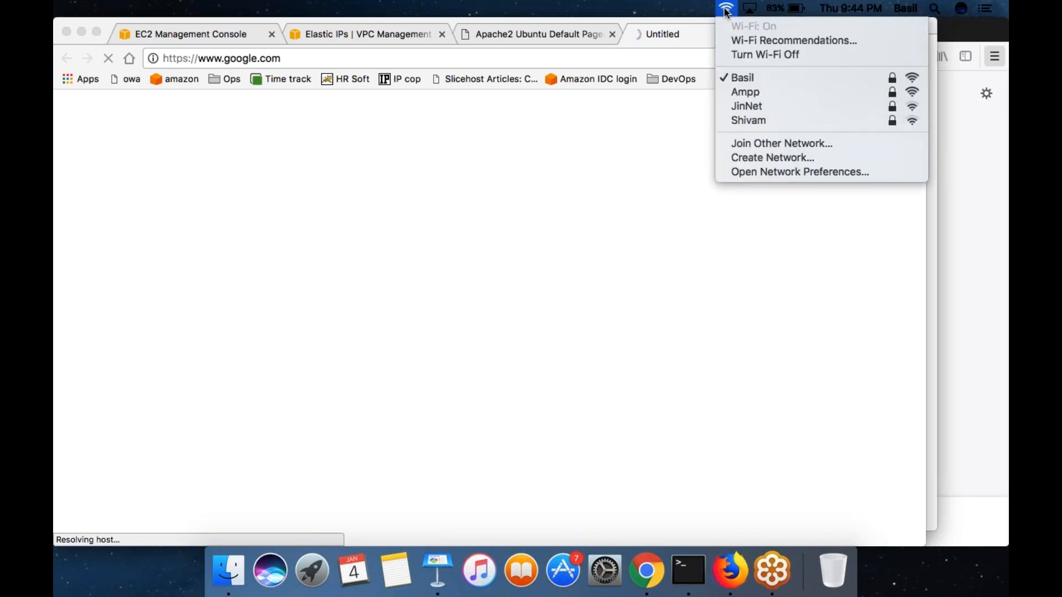
{"action": "left_click", "coordinate": [726, 10]}
{"action": "left_click", "coordinate": [726, 10]}
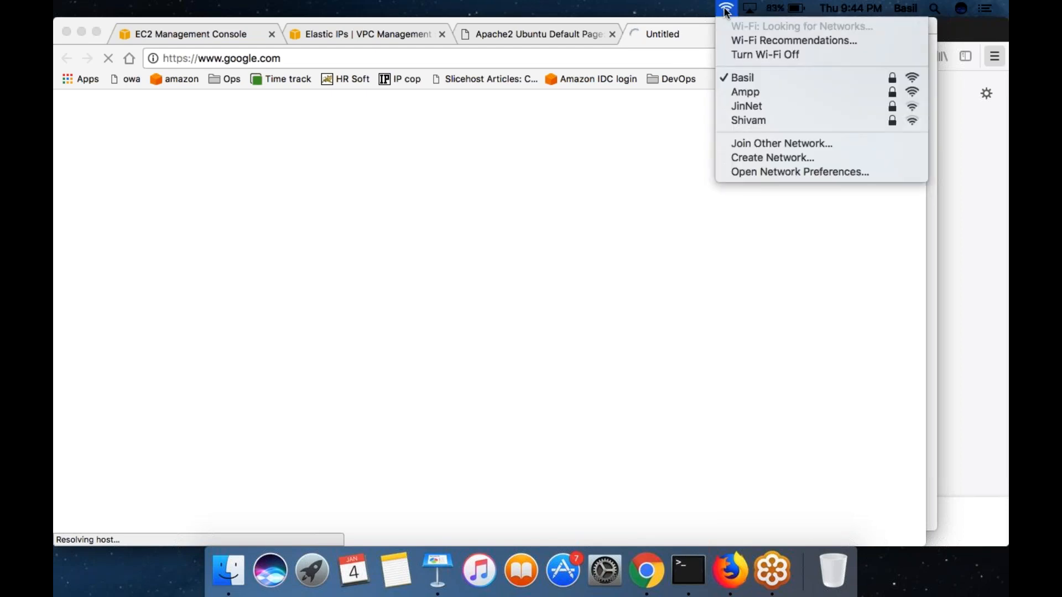
{"action": "left_click", "coordinate": [726, 10]}
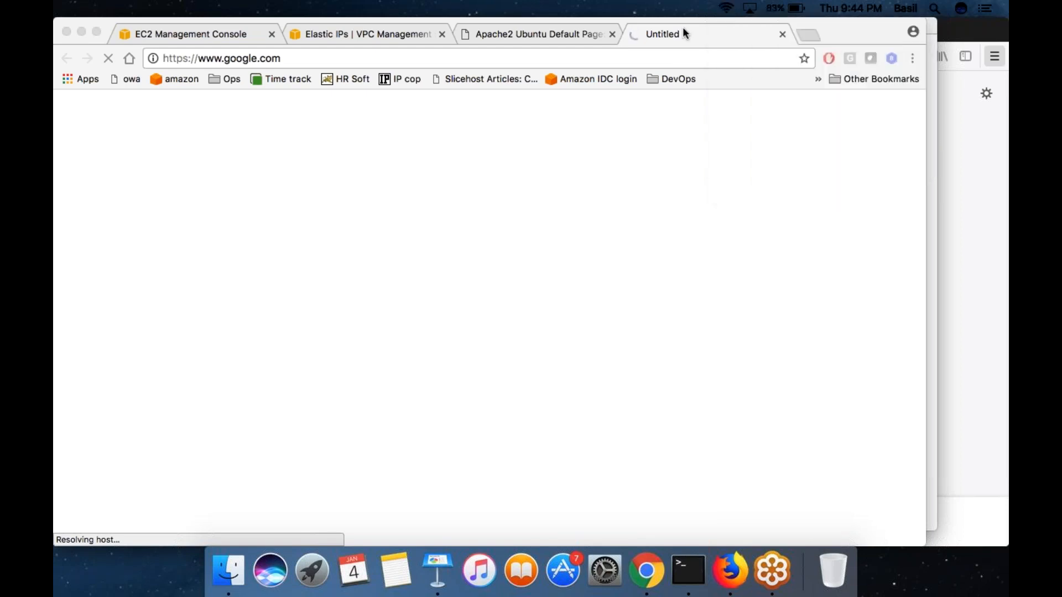
{"action": "left_click", "coordinate": [580, 59]}
{"action": "key", "text": "Return"}
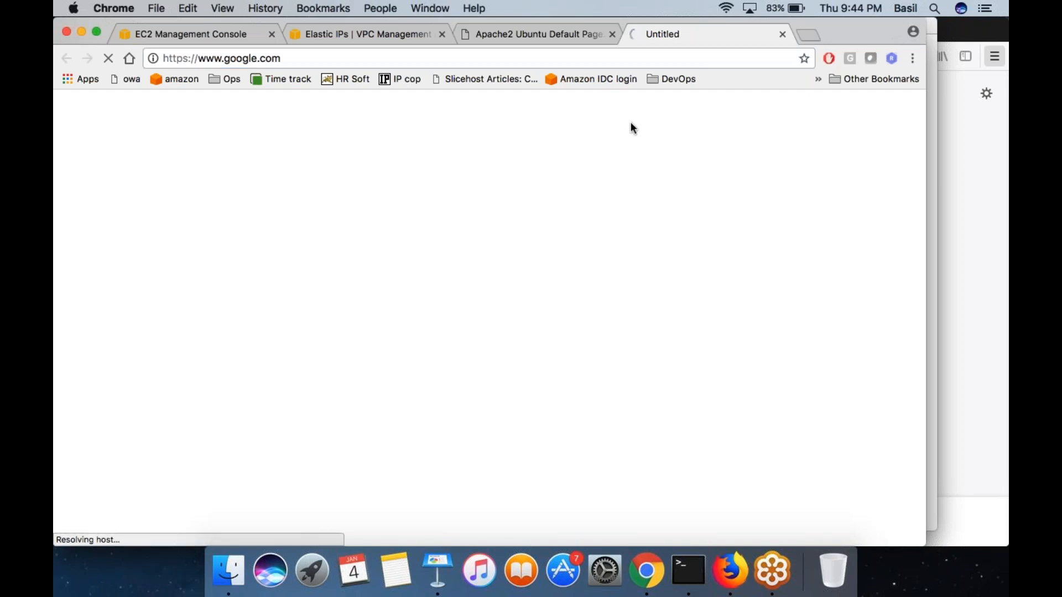
{"action": "left_click", "coordinate": [646, 58]}
{"action": "key", "text": "Return"}
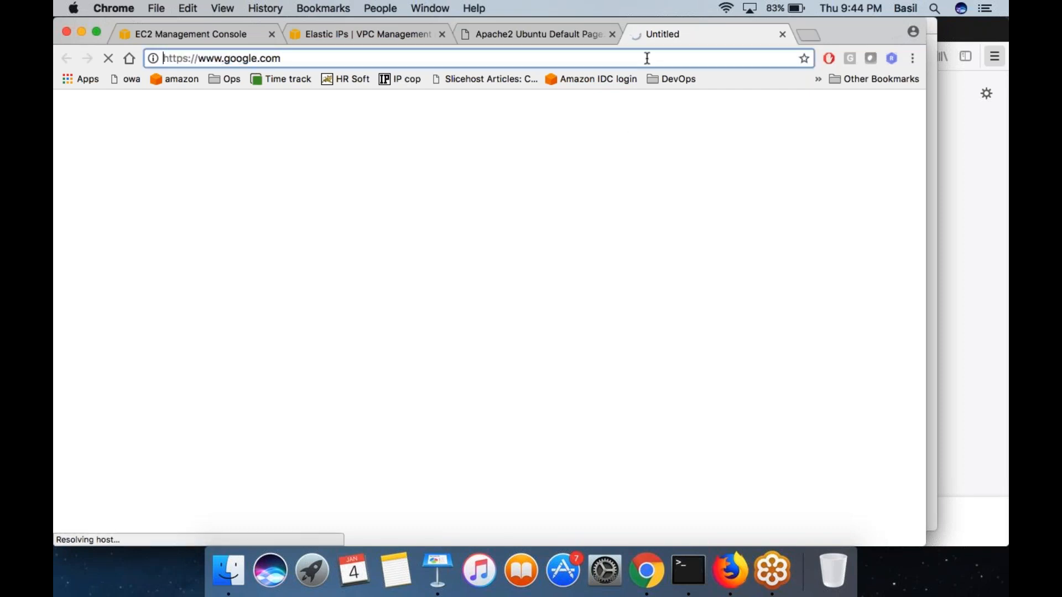
{"action": "key", "text": "super+Right"}
{"action": "key", "text": "Return"}
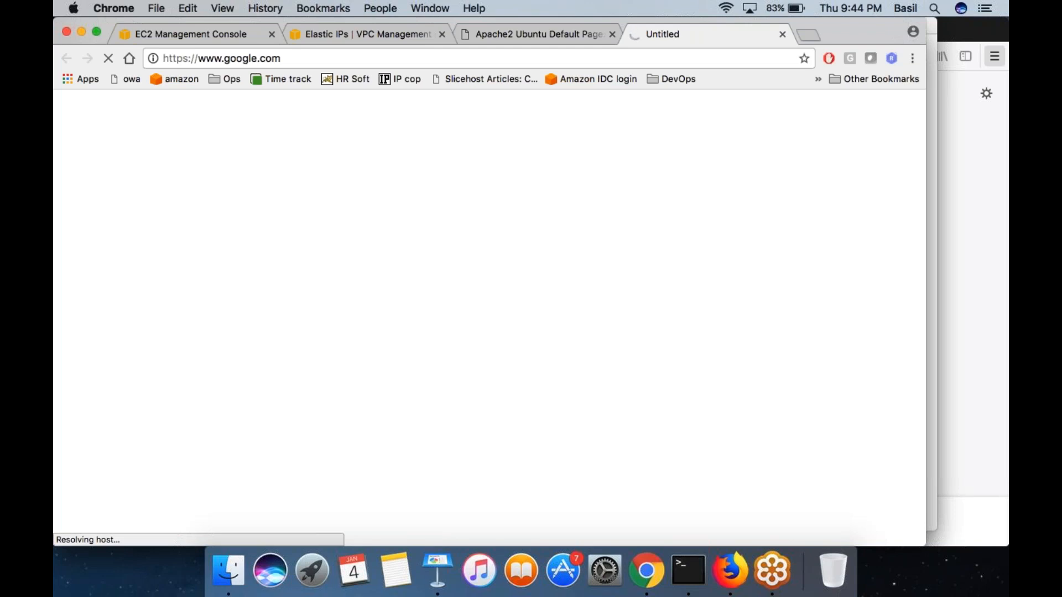
- Turn the Wi-Fi off and back on to reset the network connection
{"action": "left_click", "coordinate": [727, 8]}
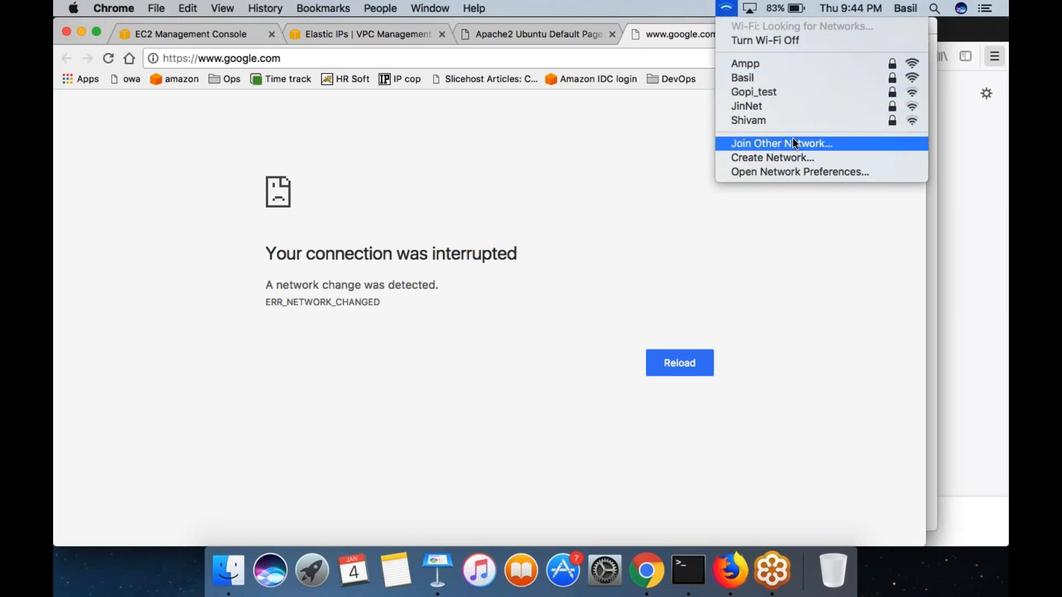
{"action": "left_click", "coordinate": [763, 43]}
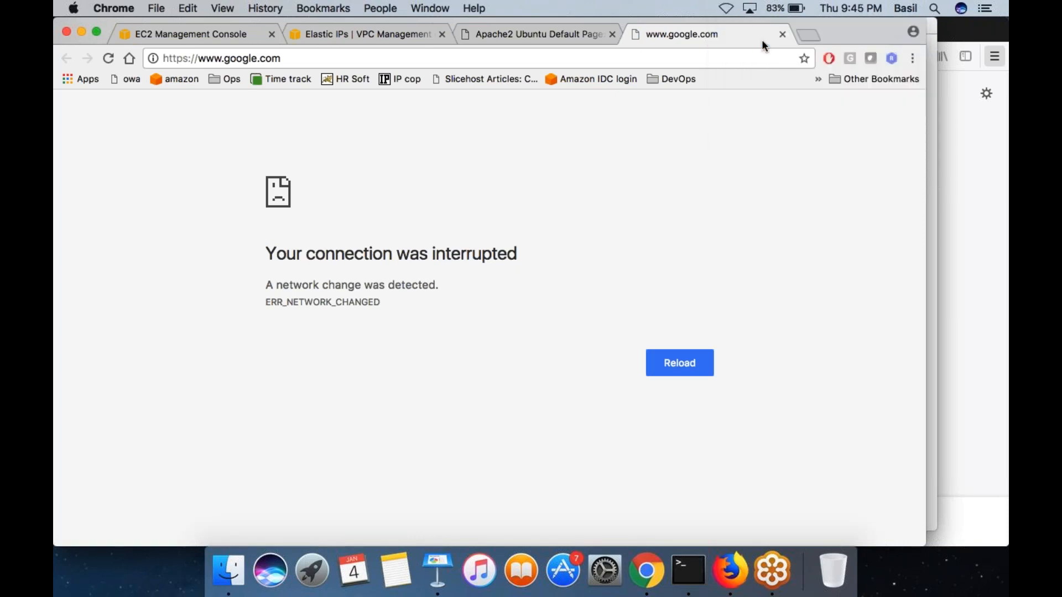
{"action": "left_click", "coordinate": [727, 9]}
{"action": "left_click", "coordinate": [754, 37]}
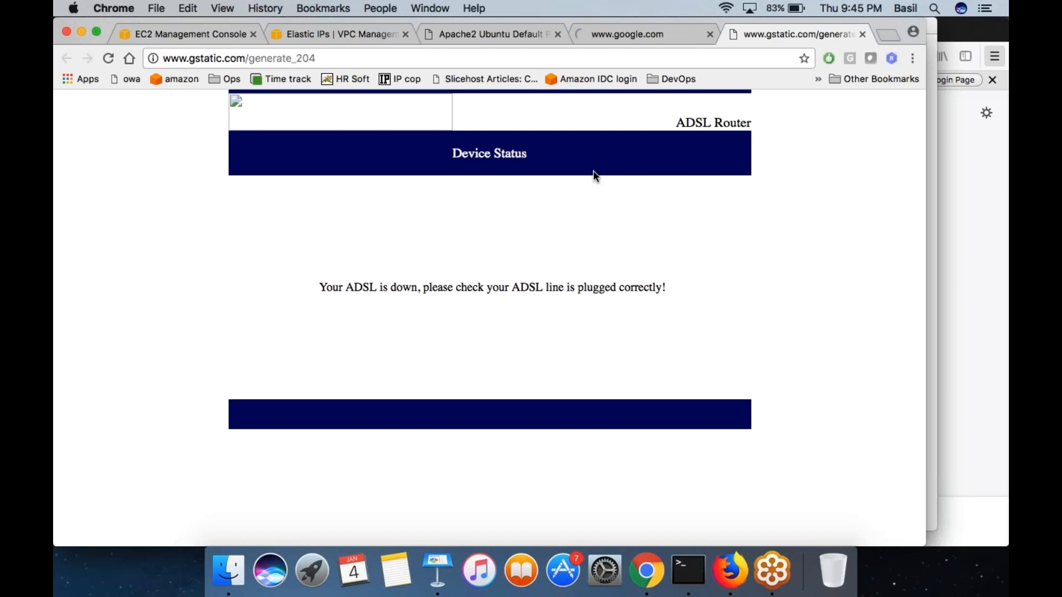
{"action": "left_click", "coordinate": [456, 58]}
{"action": "type", "text": "g"}
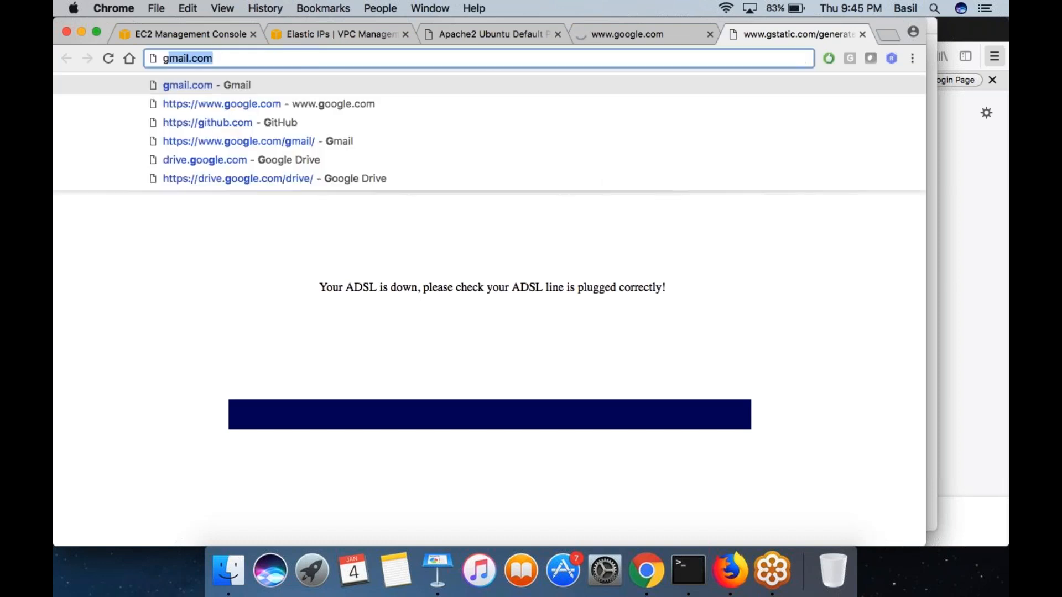
{"action": "type", "text": "ghjh'"}
{"action": "key", "text": "Return"}
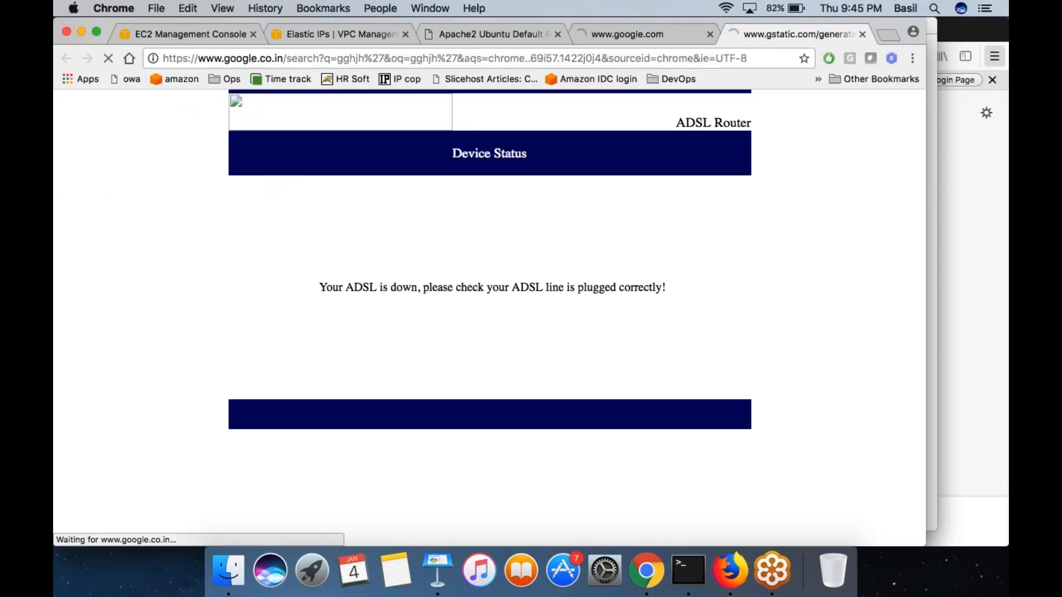
{"action": "left_click", "coordinate": [765, 301]}
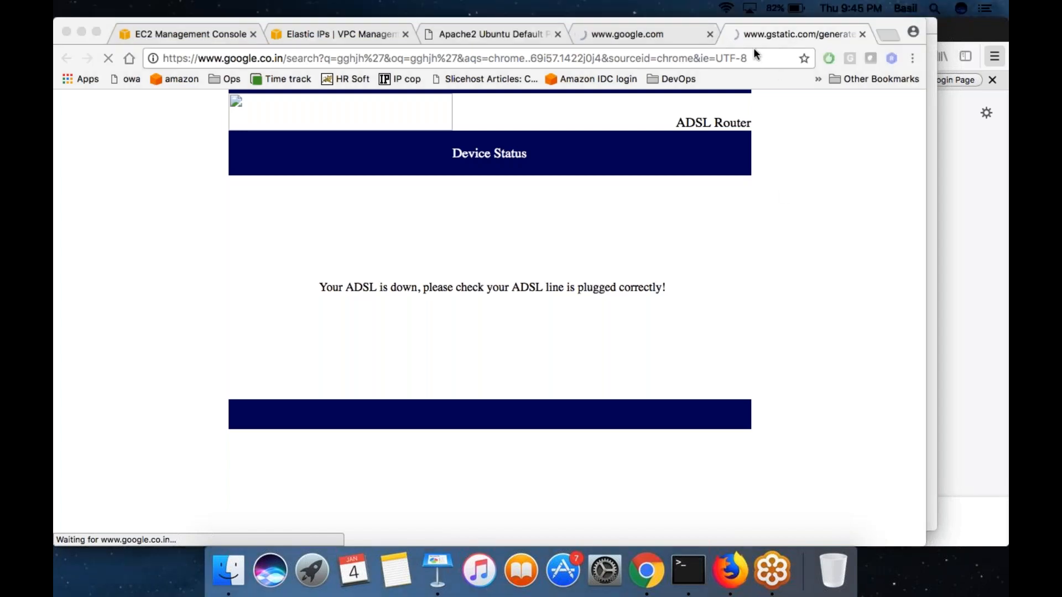
{"action": "left_click", "coordinate": [643, 26]}
{"action": "left_click", "coordinate": [709, 35]}
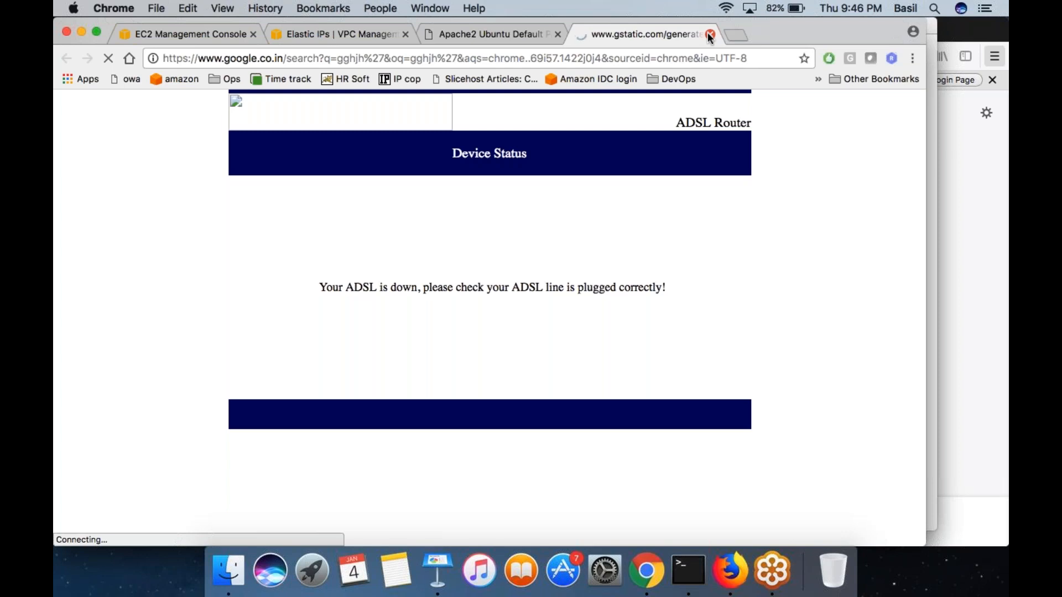
- Switch the Wi-Fi connection to the OnePlus 5 phone hotspot and close the Google search tab
{"action": "left_click", "coordinate": [726, 8]}
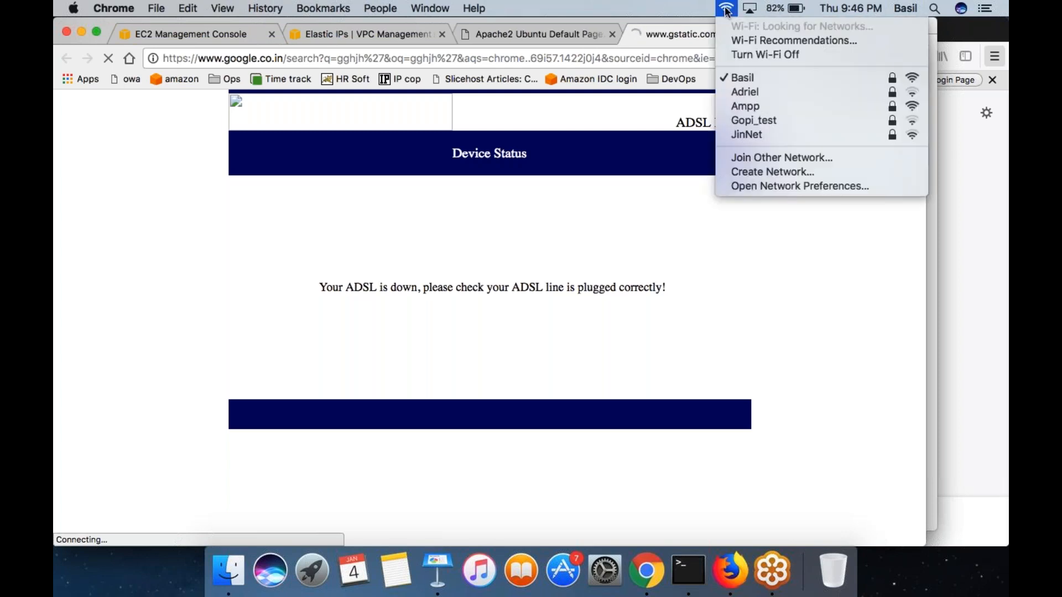
{"action": "left_click", "coordinate": [726, 11]}
{"action": "left_click", "coordinate": [727, 11]}
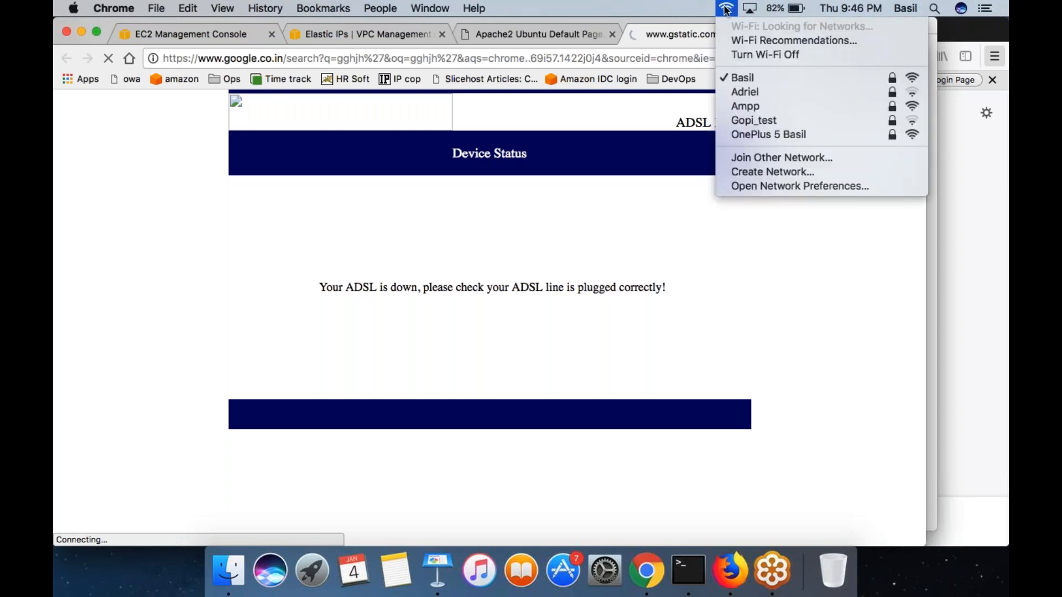
{"action": "left_click", "coordinate": [774, 133]}
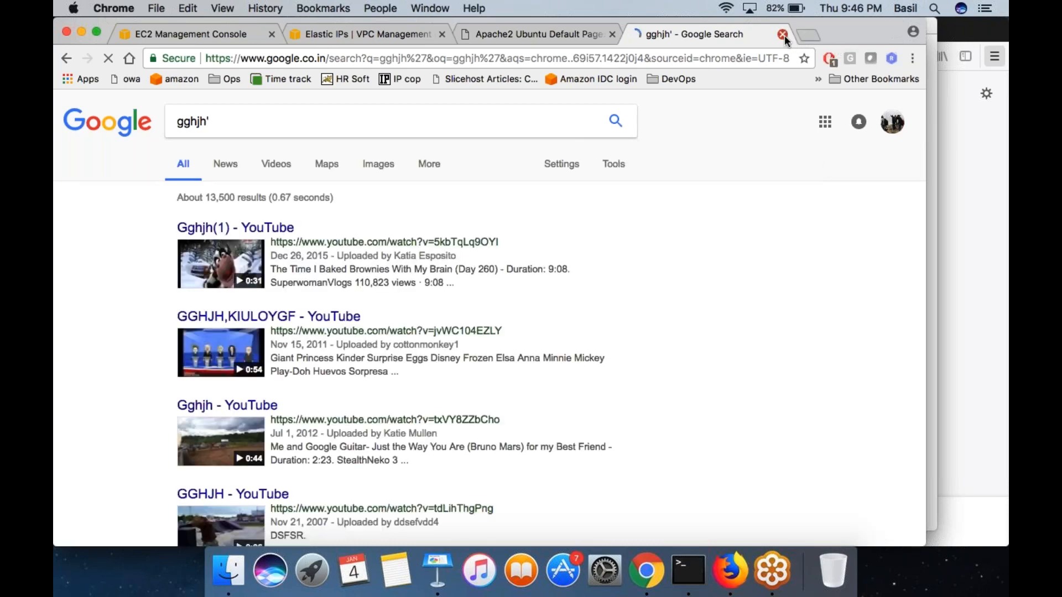
{"action": "left_click", "coordinate": [782, 34]}
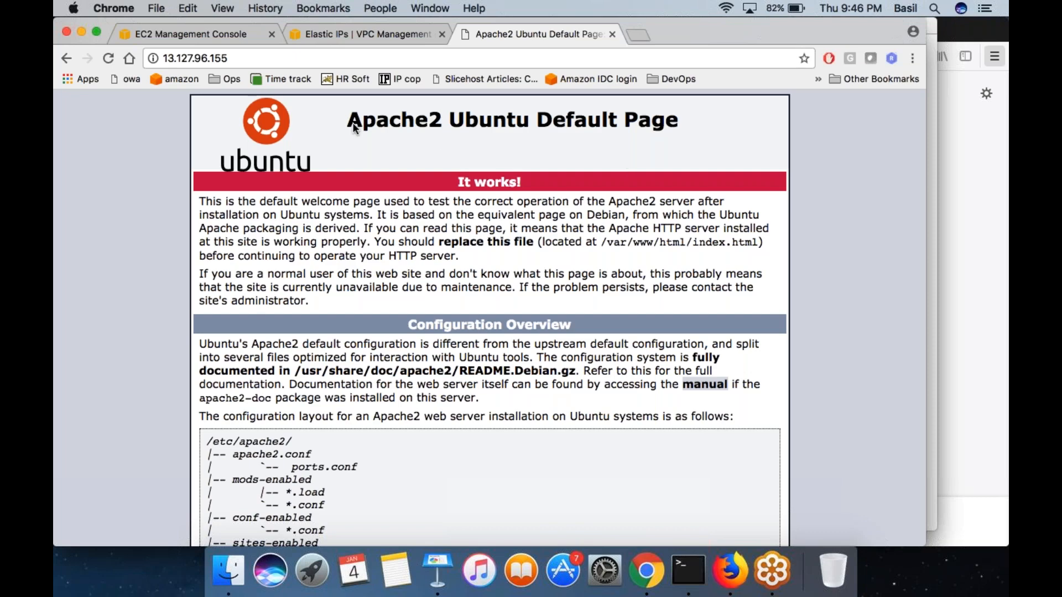
{"action": "left_click", "coordinate": [996, 51]}
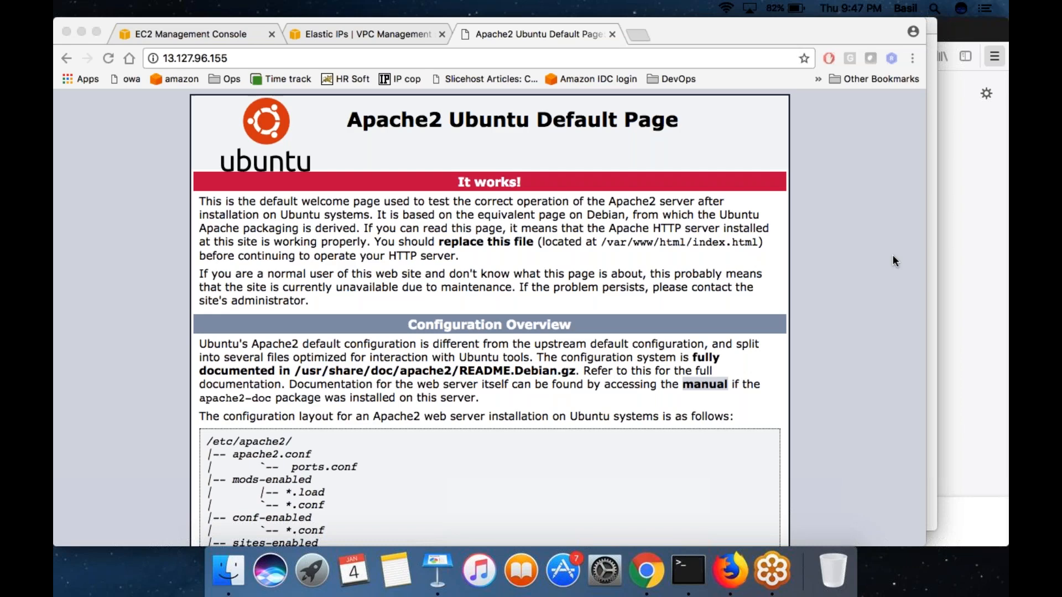
{"action": "key", "text": "super+Tab"}
{"action": "key", "text": "super+Tab"}
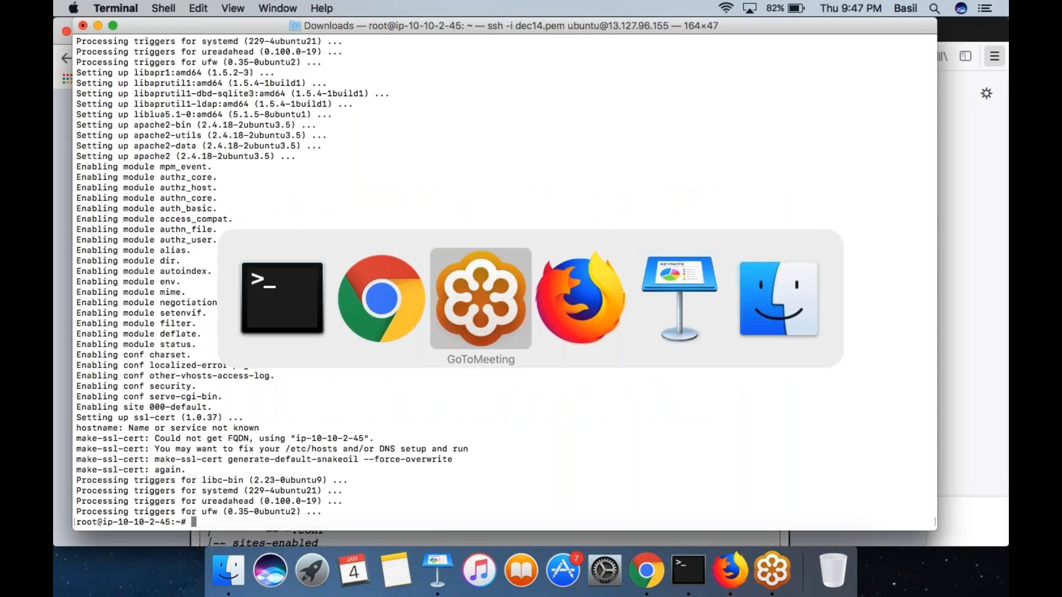
{"action": "key", "text": "super+Tab"}
{"action": "key", "text": "super+shift+Tab"}
{"action": "key", "text": "super+shift+Tab"}
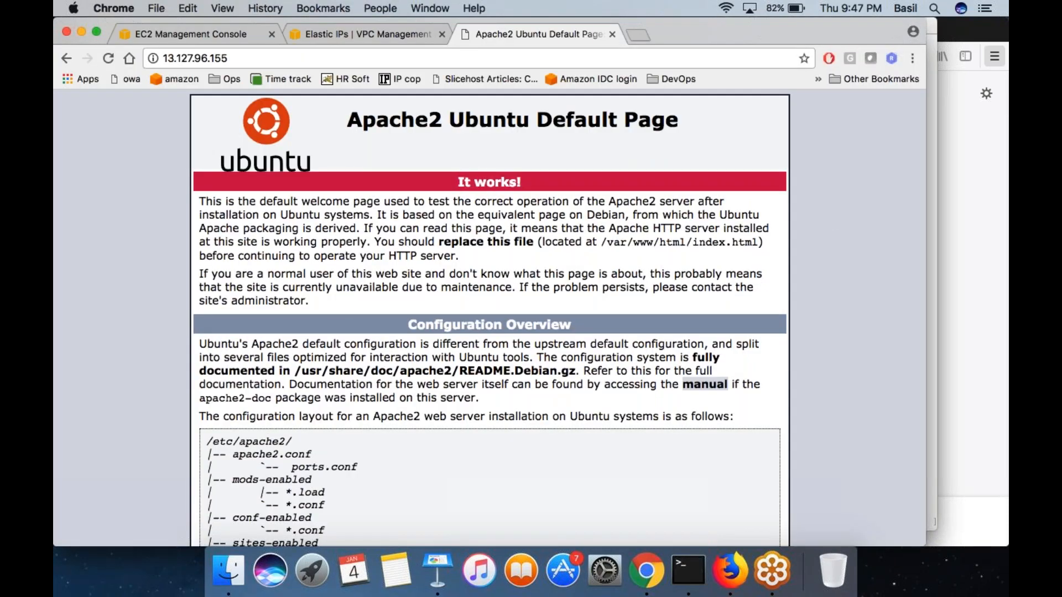
- Return to the load balancer list in the EC2 console and highlight the DNS name of LBWP
{"action": "left_click", "coordinate": [375, 35]}
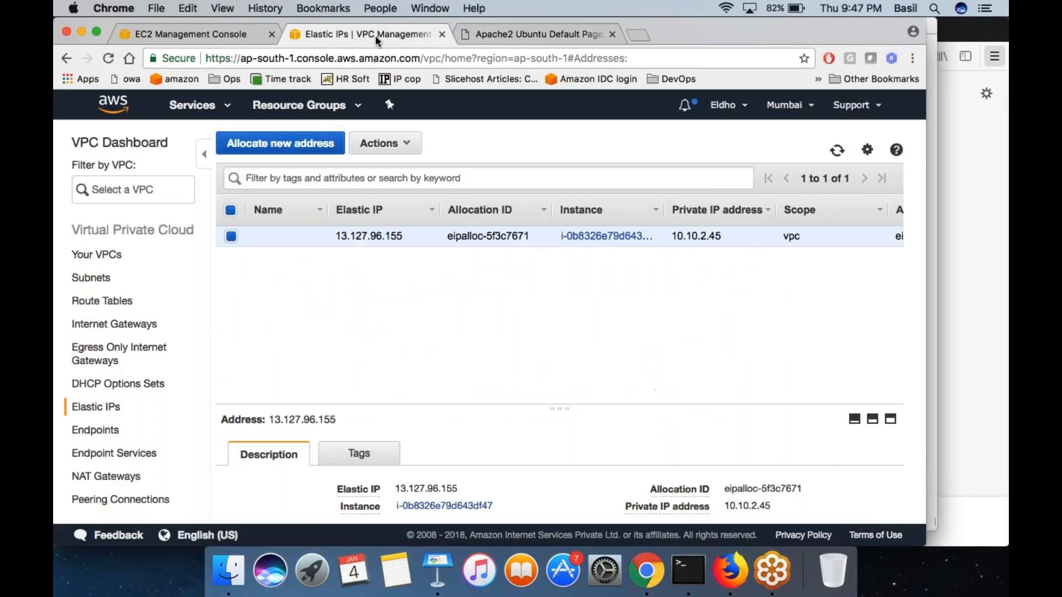
{"action": "left_click", "coordinate": [238, 35]}
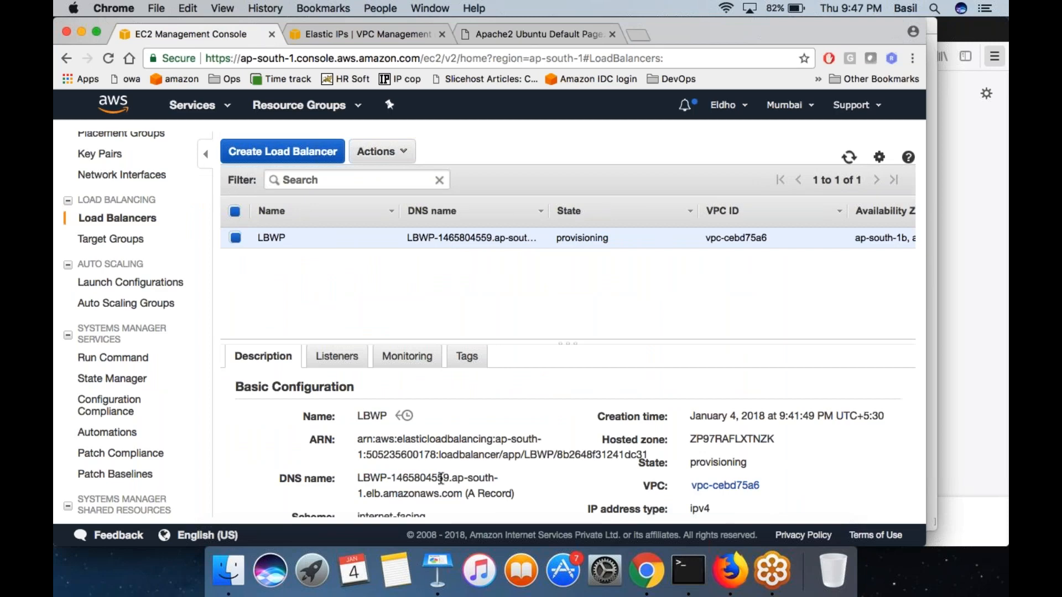
{"action": "left_click_drag", "start_coordinate": [358, 478], "coordinate": [451, 493]}
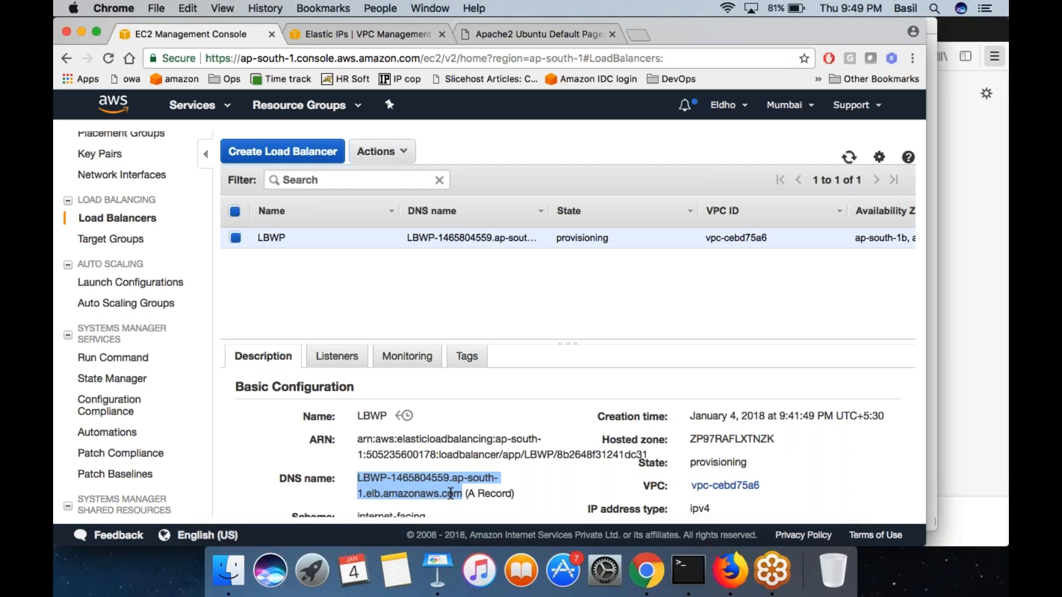
{"action": "left_click", "coordinate": [451, 493]}
{"action": "left_click_drag", "start_coordinate": [451, 493], "coordinate": [371, 479]}
{"action": "left_click_drag", "start_coordinate": [462, 494], "coordinate": [358, 479]}
- Switch to Terminal and annotate the screen with a handwritten CNAME, a rectangle above it and a short handwritten note beside it
{"action": "left_click", "coordinate": [688, 570]}
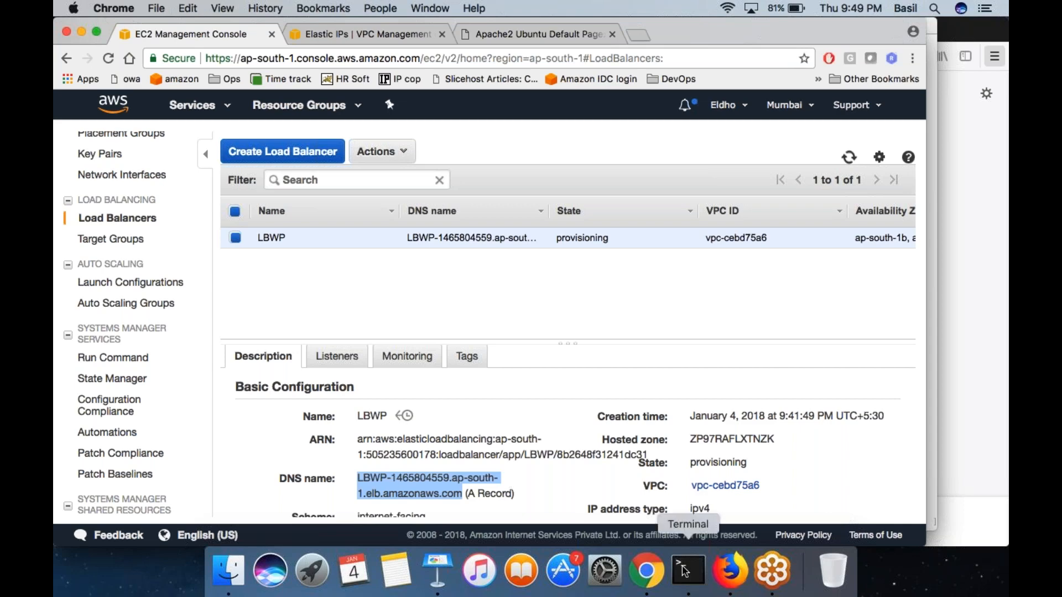
{"action": "key", "text": "super+Tab"}
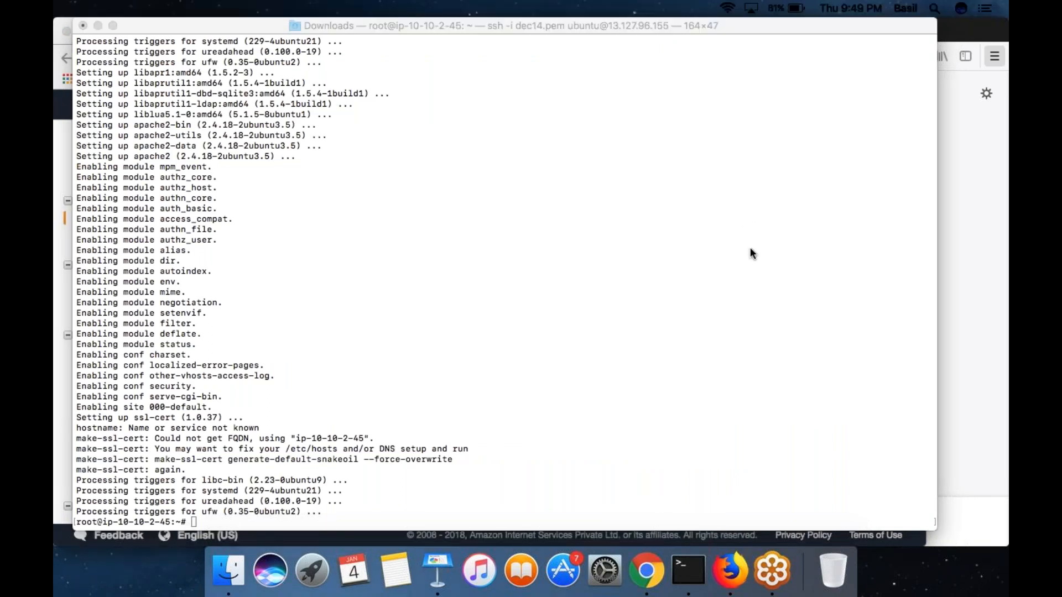
{"action": "mouse_move", "coordinate": [467, 145]}
{"action": "left_mouse_down"}
{"action": "mouse_move", "coordinate": [436, 195]}
{"action": "mouse_move", "coordinate": [472, 204]}
{"action": "mouse_move", "coordinate": [486, 142]}
{"action": "mouse_move", "coordinate": [526, 121]}
{"action": "left_mouse_up"}
{"action": "mouse_move", "coordinate": [550, 194]}
{"action": "left_mouse_down"}
{"action": "mouse_move", "coordinate": [552, 156]}
{"action": "mouse_move", "coordinate": [545, 163]}
{"action": "mouse_move", "coordinate": [609, 107]}
{"action": "mouse_move", "coordinate": [637, 149]}
{"action": "mouse_move", "coordinate": [667, 113]}
{"action": "mouse_move", "coordinate": [691, 134]}
{"action": "left_mouse_up"}
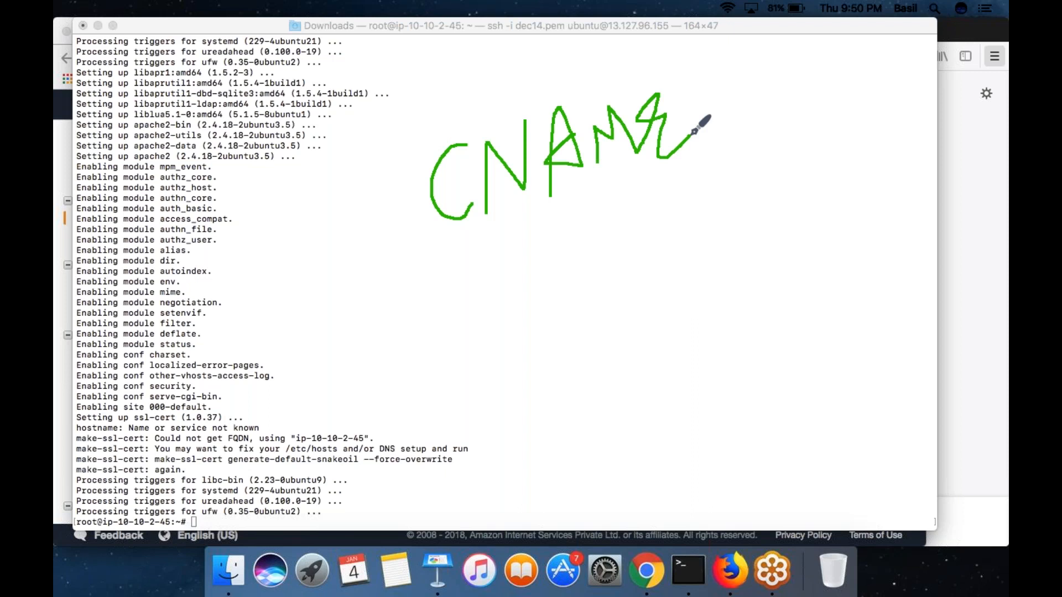
{"action": "mouse_move", "coordinate": [588, 38]}
{"action": "left_mouse_down"}
{"action": "mouse_move", "coordinate": [588, 50]}
{"action": "mouse_move", "coordinate": [706, 73]}
{"action": "mouse_move", "coordinate": [722, 36]}
{"action": "mouse_move", "coordinate": [553, 44]}
{"action": "left_mouse_up"}
{"action": "left_click", "coordinate": [341, 158]}
{"action": "mouse_move", "coordinate": [189, 168]}
{"action": "left_mouse_down"}
{"action": "mouse_move", "coordinate": [188, 194]}
{"action": "mouse_move", "coordinate": [260, 174]}
{"action": "left_mouse_up"}
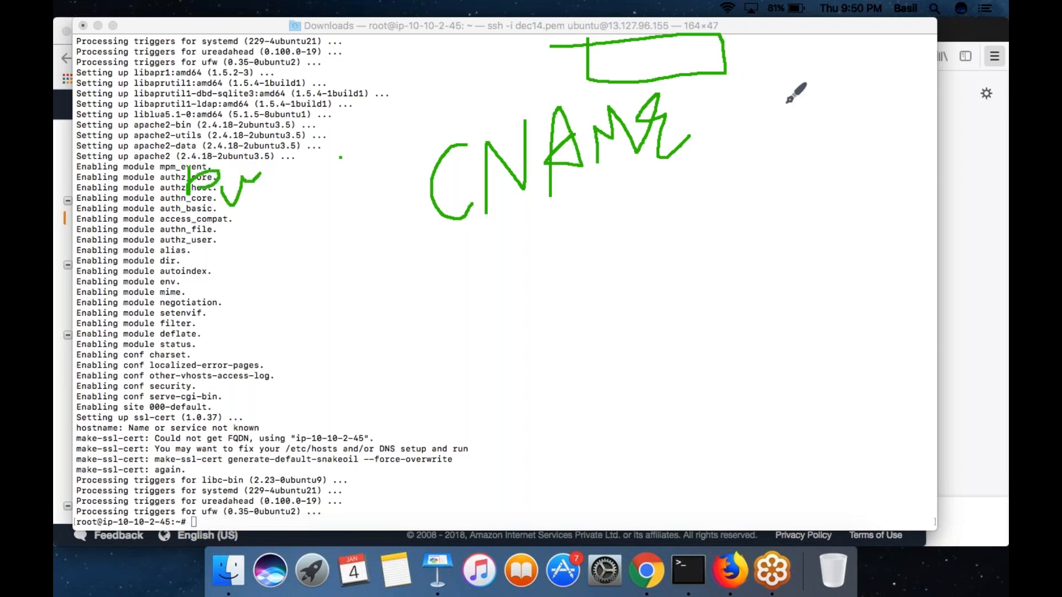
{"action": "left_click", "coordinate": [534, 395]}
- Switch to Chrome and draw a partial loop around the DNS name of LBWP
{"action": "key", "text": "super+Tab"}
{"action": "key", "text": "super+Tab"}
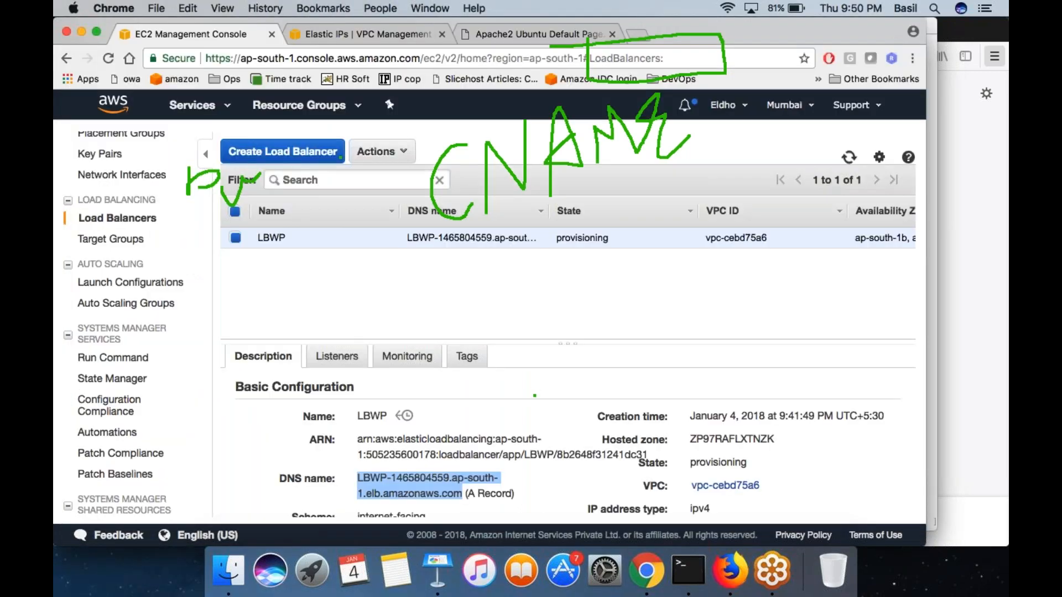
{"action": "mouse_move", "coordinate": [390, 465]}
{"action": "left_mouse_down"}
{"action": "mouse_move", "coordinate": [359, 477]}
{"action": "mouse_move", "coordinate": [486, 501]}
{"action": "left_mouse_up"}
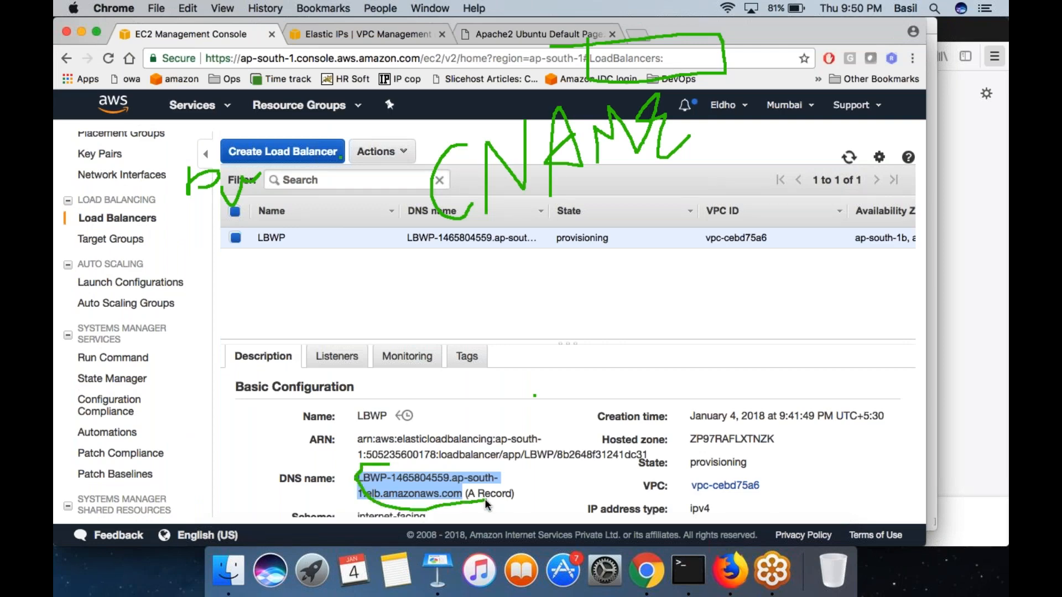
- Over Terminal, sketch three stacked circles with arrows running to and from the rectangle above CNAME, and return to Chrome's load balancer details
{"action": "key", "text": "super+Tab"}
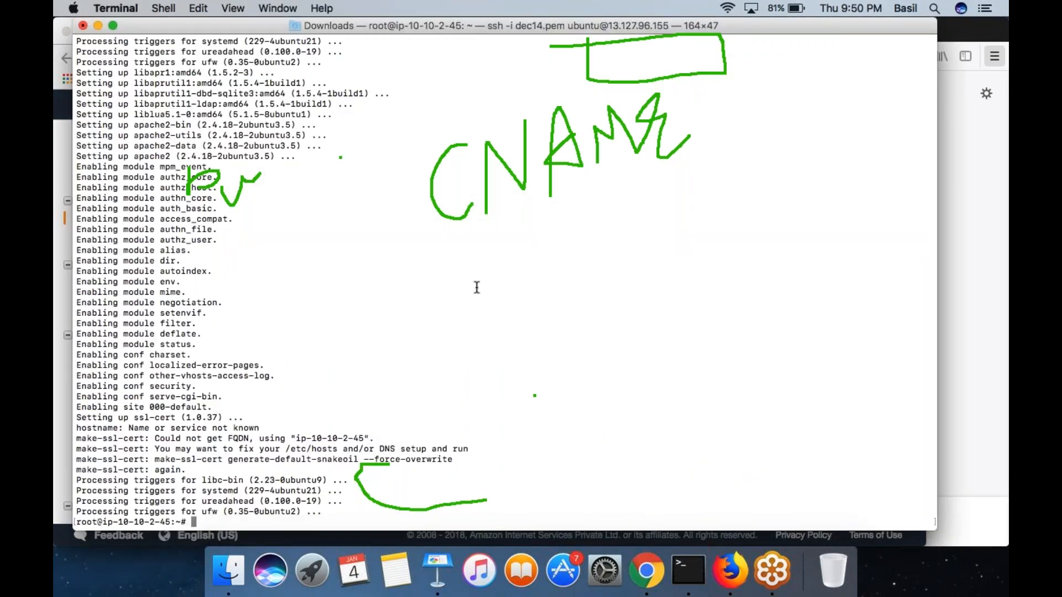
{"action": "left_click", "coordinate": [312, 337]}
{"action": "mouse_move", "coordinate": [312, 338]}
{"action": "left_mouse_down"}
{"action": "mouse_move", "coordinate": [338, 350]}
{"action": "mouse_move", "coordinate": [313, 364]}
{"action": "left_mouse_up"}
{"action": "mouse_move", "coordinate": [308, 408]}
{"action": "left_mouse_down"}
{"action": "mouse_move", "coordinate": [309, 418]}
{"action": "mouse_move", "coordinate": [329, 408]}
{"action": "mouse_move", "coordinate": [314, 407]}
{"action": "left_mouse_up"}
{"action": "mouse_move", "coordinate": [329, 296]}
{"action": "left_mouse_down"}
{"action": "mouse_move", "coordinate": [325, 310]}
{"action": "mouse_move", "coordinate": [388, 166]}
{"action": "mouse_move", "coordinate": [575, 54]}
{"action": "mouse_move", "coordinate": [539, 116]}
{"action": "left_mouse_up"}
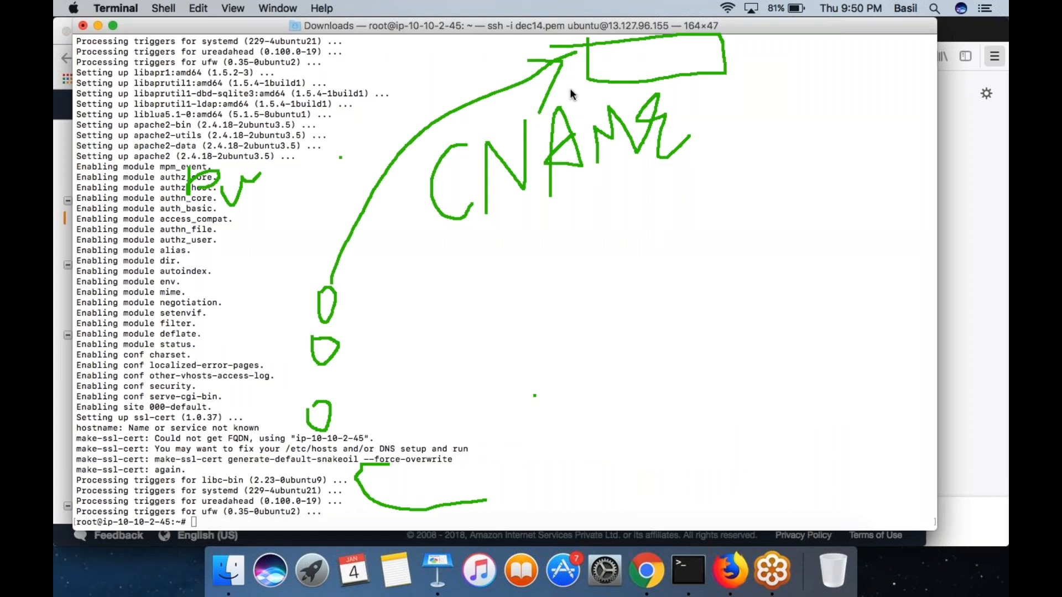
{"action": "mouse_move", "coordinate": [583, 79]}
{"action": "left_mouse_down"}
{"action": "mouse_move", "coordinate": [357, 265]}
{"action": "mouse_move", "coordinate": [357, 250]}
{"action": "mouse_move", "coordinate": [362, 264]}
{"action": "left_mouse_up"}
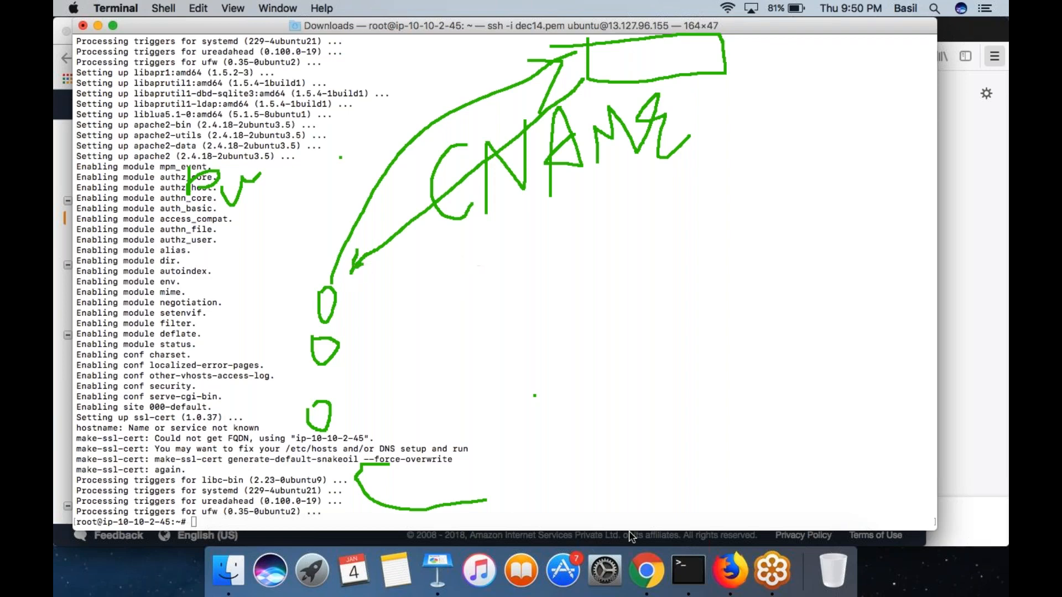
{"action": "left_click", "coordinate": [642, 567]}
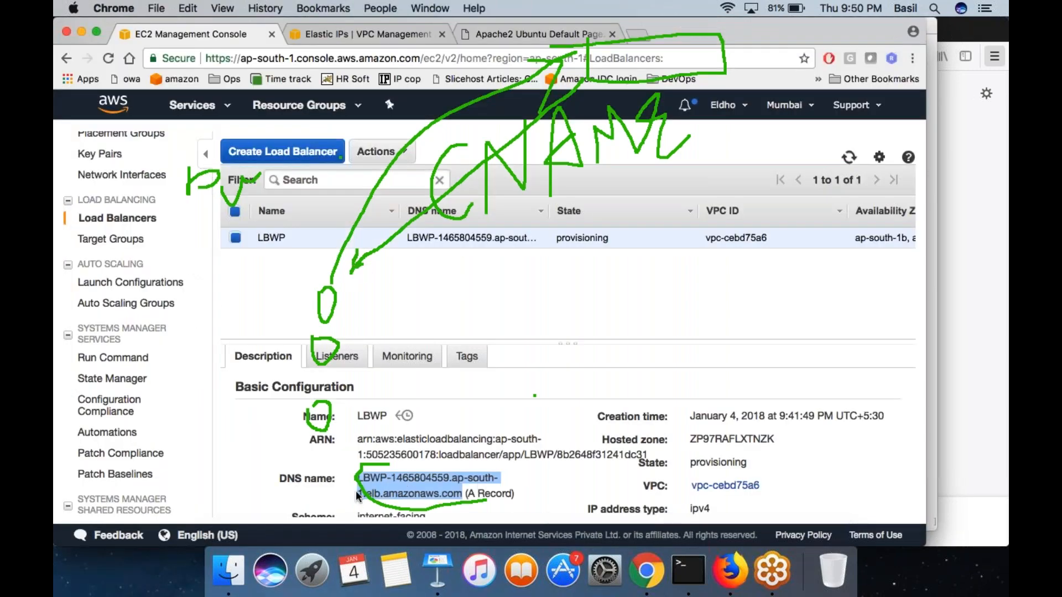
- Complete the loop around LBWP's DNS name, switch to Terminal and connect the uppermost circle both ways to a new rectangle beside CNAME
{"action": "left_click_drag", "start_coordinate": [377, 499], "coordinate": [507, 497]}
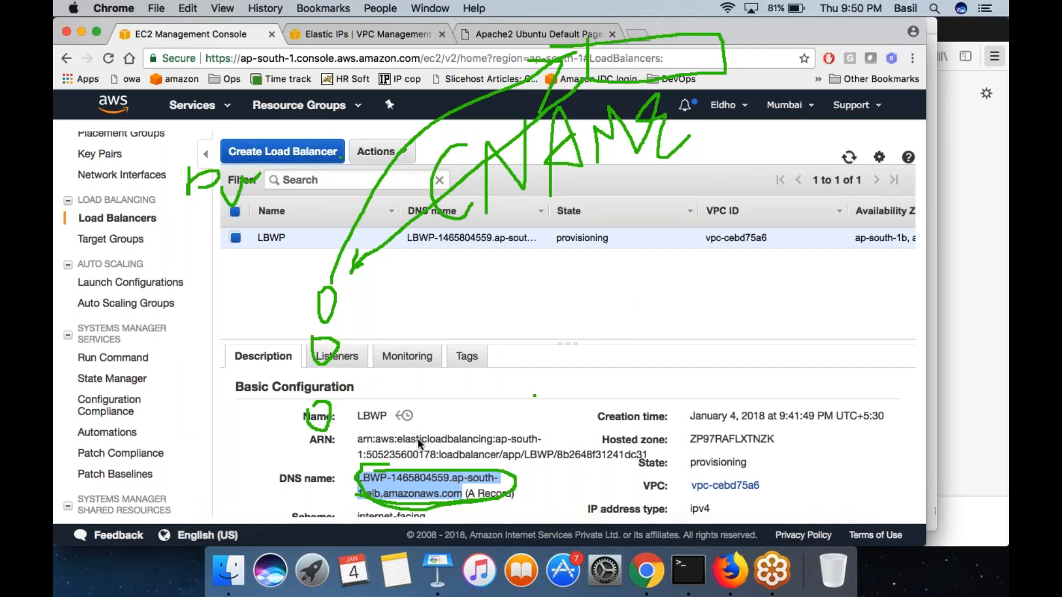
{"action": "key", "text": "super+Tab"}
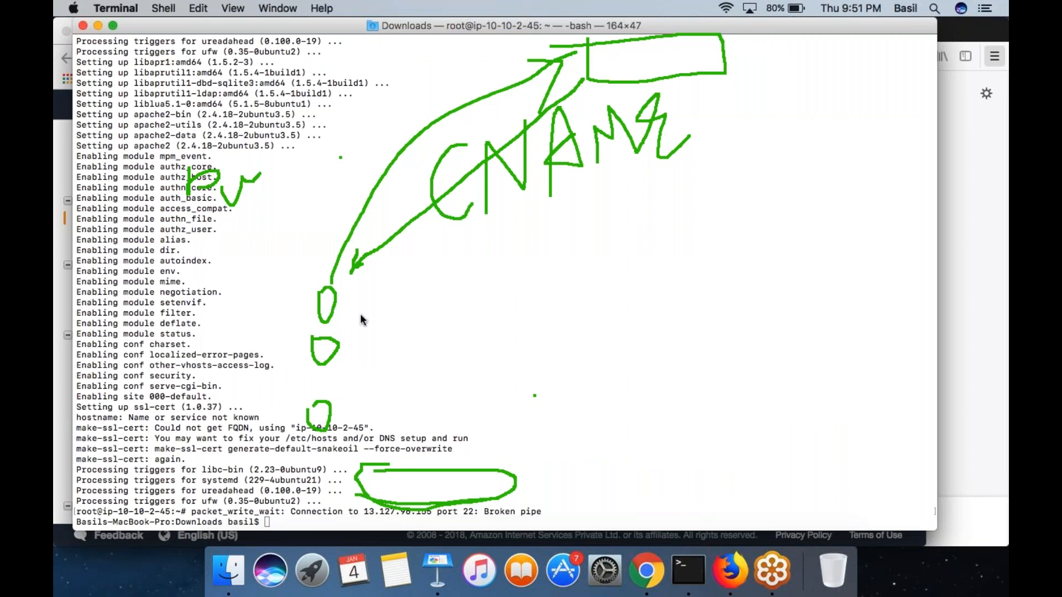
{"action": "left_click_drag", "start_coordinate": [334, 306], "coordinate": [473, 254]}
{"action": "mouse_move", "coordinate": [551, 238]}
{"action": "left_mouse_down"}
{"action": "mouse_move", "coordinate": [636, 185]}
{"action": "mouse_move", "coordinate": [779, 127]}
{"action": "mouse_move", "coordinate": [784, 175]}
{"action": "mouse_move", "coordinate": [839, 165]}
{"action": "mouse_move", "coordinate": [835, 86]}
{"action": "mouse_move", "coordinate": [774, 85]}
{"action": "left_mouse_up"}
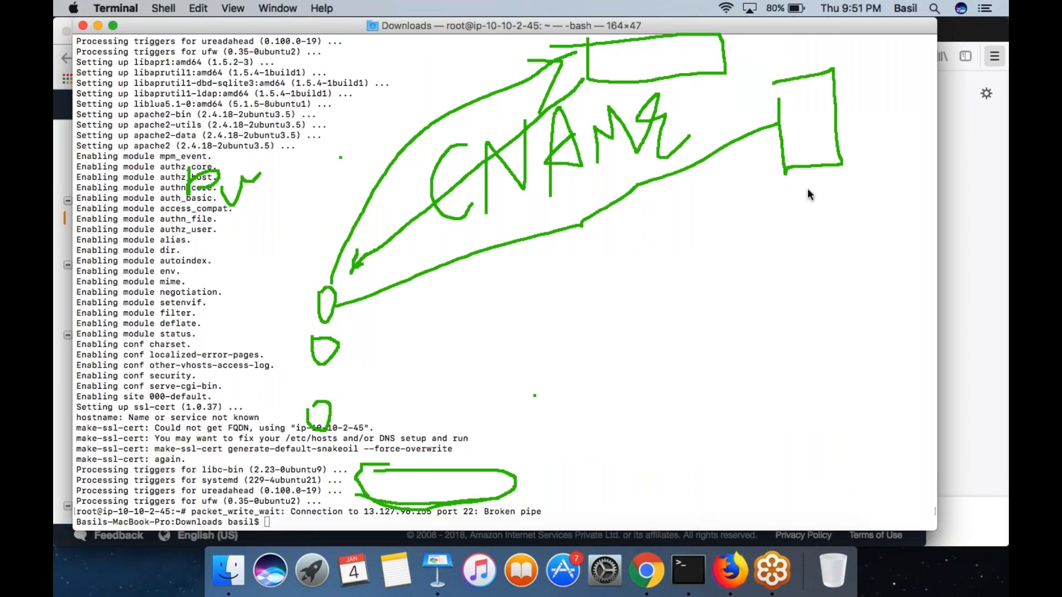
{"action": "mouse_move", "coordinate": [774, 157]}
{"action": "left_mouse_down"}
{"action": "mouse_move", "coordinate": [583, 283]}
{"action": "mouse_move", "coordinate": [317, 335]}
{"action": "left_mouse_up"}
- Sketch a second tall rectangle linked to the circles with three branches ending in small circles, underline CNAME, and clear the drawing
{"action": "mouse_move", "coordinate": [387, 344]}
{"action": "left_mouse_down"}
{"action": "mouse_move", "coordinate": [356, 331]}
{"action": "mouse_move", "coordinate": [387, 317]}
{"action": "mouse_move", "coordinate": [491, 331]}
{"action": "left_mouse_up"}
{"action": "left_click_drag", "start_coordinate": [556, 336], "coordinate": [735, 325]}
{"action": "mouse_move", "coordinate": [735, 262]}
{"action": "left_mouse_down"}
{"action": "mouse_move", "coordinate": [737, 383]}
{"action": "mouse_move", "coordinate": [734, 251]}
{"action": "left_mouse_up"}
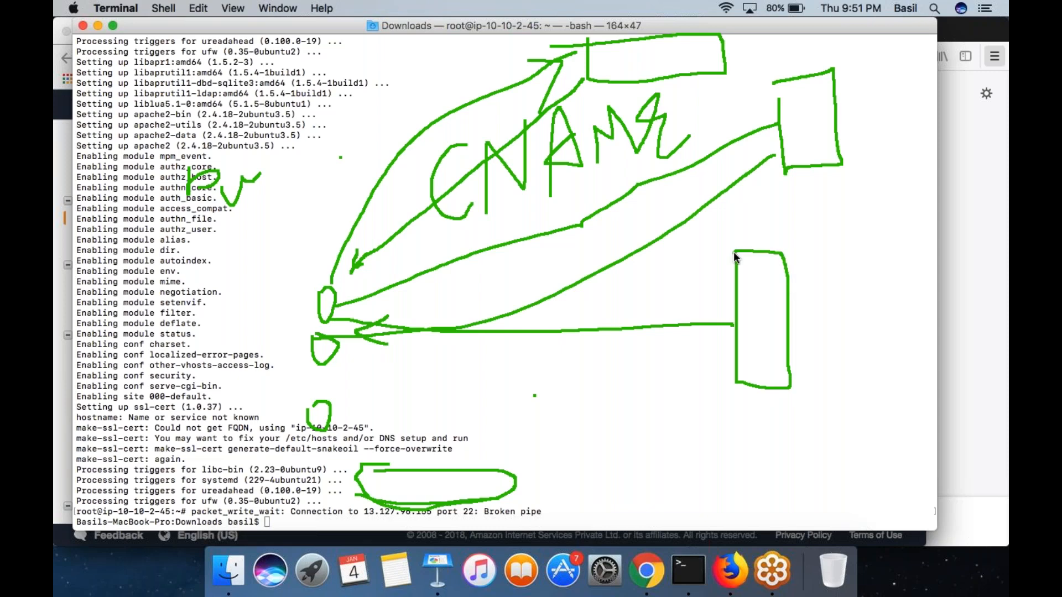
{"action": "mouse_move", "coordinate": [795, 314]}
{"action": "left_mouse_down"}
{"action": "mouse_move", "coordinate": [873, 221]}
{"action": "mouse_move", "coordinate": [863, 233]}
{"action": "left_mouse_up"}
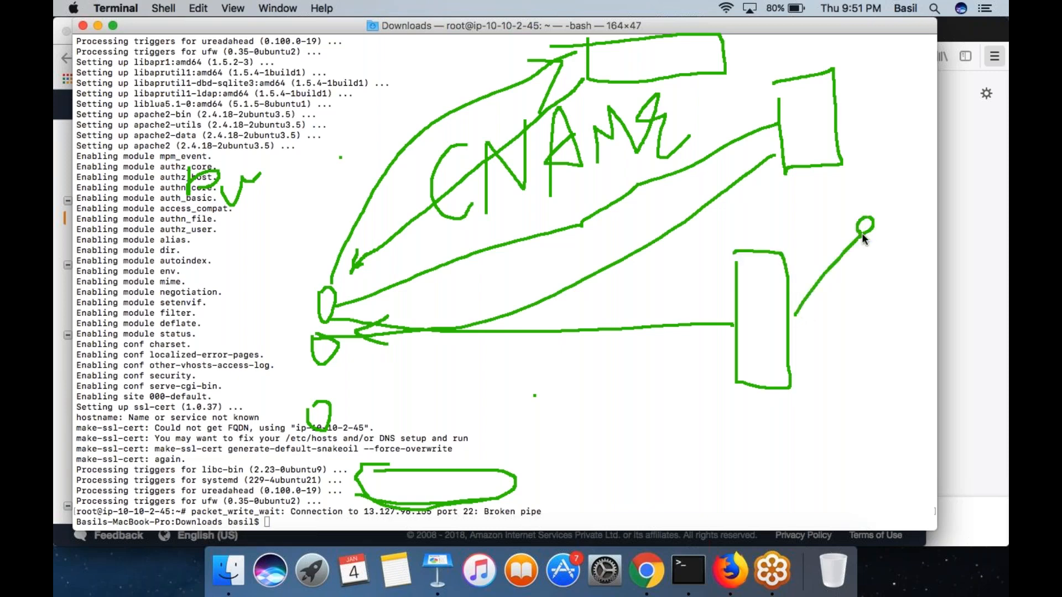
{"action": "mouse_move", "coordinate": [791, 332]}
{"action": "left_mouse_down"}
{"action": "mouse_move", "coordinate": [866, 331]}
{"action": "mouse_move", "coordinate": [854, 327]}
{"action": "left_mouse_up"}
{"action": "left_click_drag", "start_coordinate": [782, 357], "coordinate": [813, 358]}
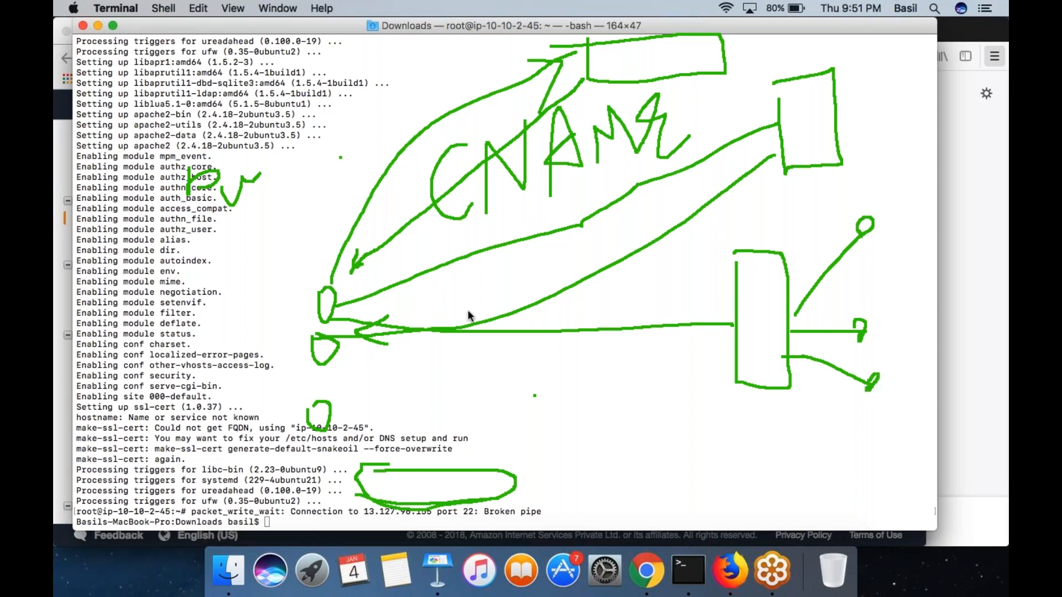
{"action": "left_click_drag", "start_coordinate": [439, 224], "coordinate": [686, 165]}
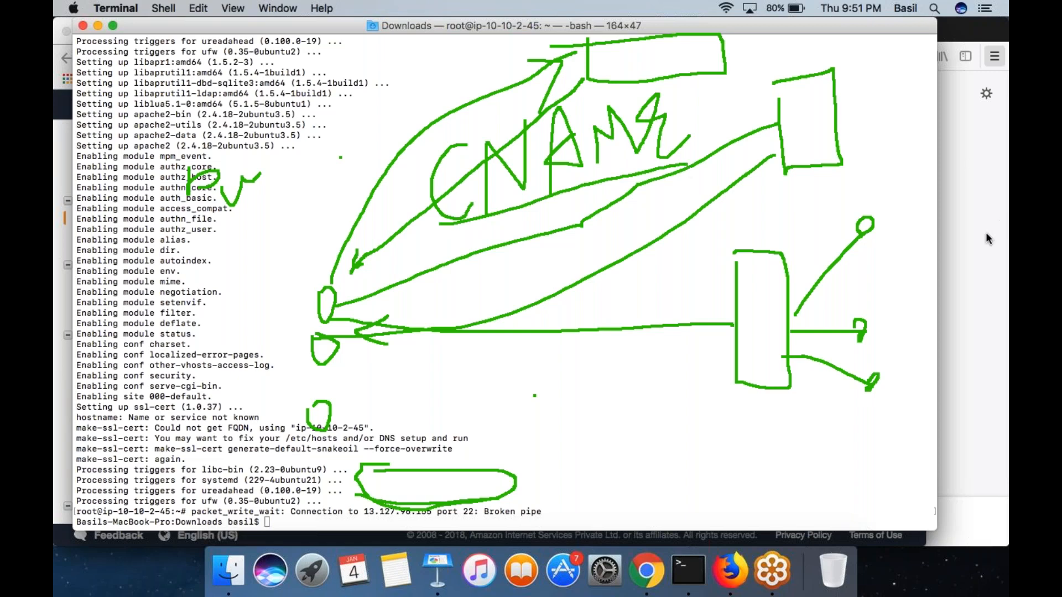
{"action": "left_click", "coordinate": [966, 319]}
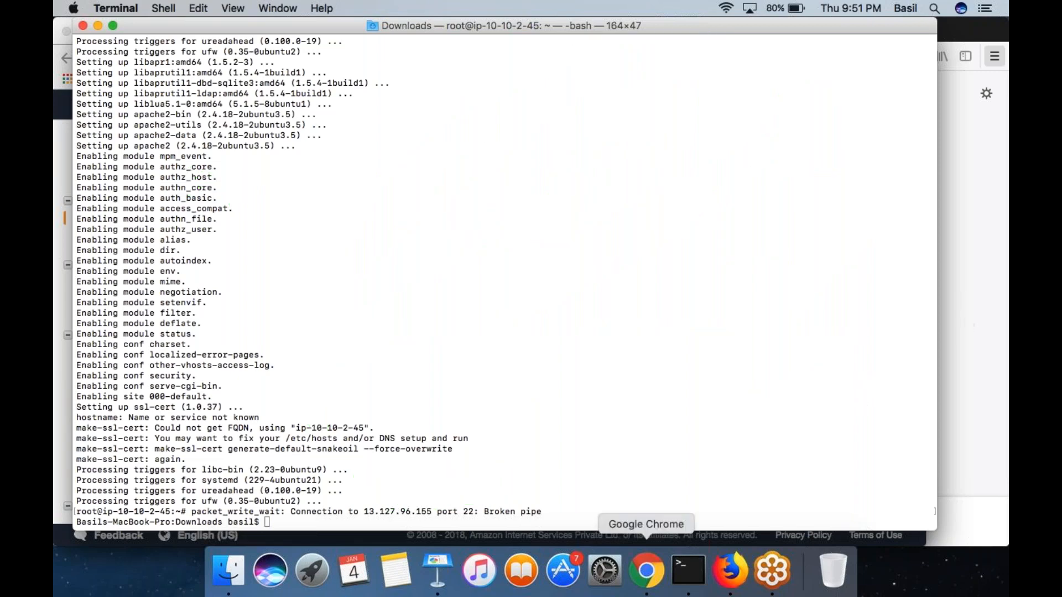
- Switch to Chrome, copy the DNS name of LBWP and paste it into the address bar of a new tab
{"action": "left_click", "coordinate": [646, 570]}
{"action": "left_click_drag", "start_coordinate": [462, 493], "coordinate": [377, 477]}
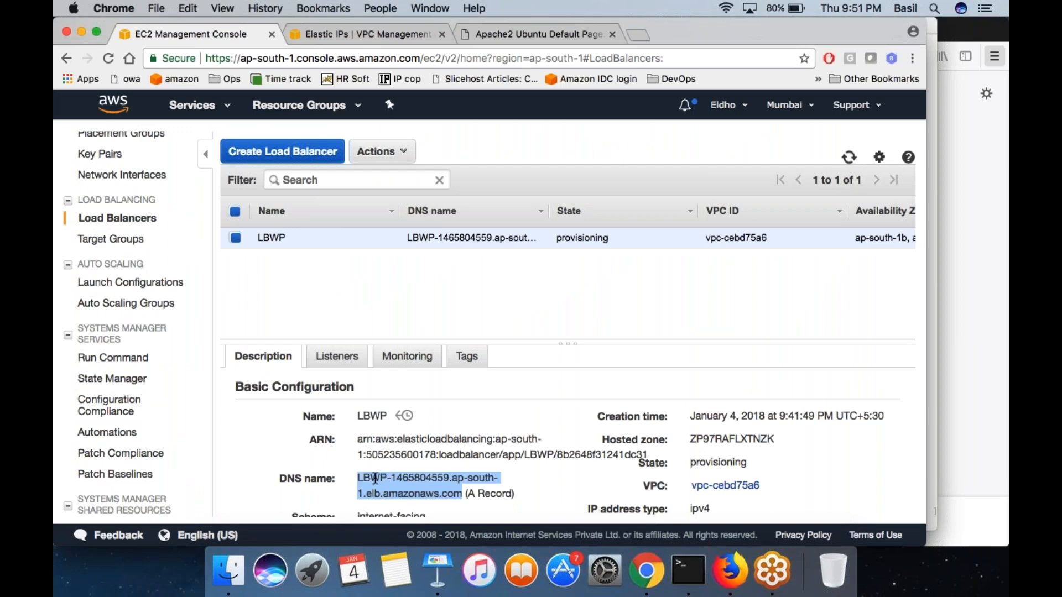
{"action": "key", "text": "super+c"}
{"action": "left_click", "coordinate": [639, 35]}
{"action": "key", "text": "super+v"}
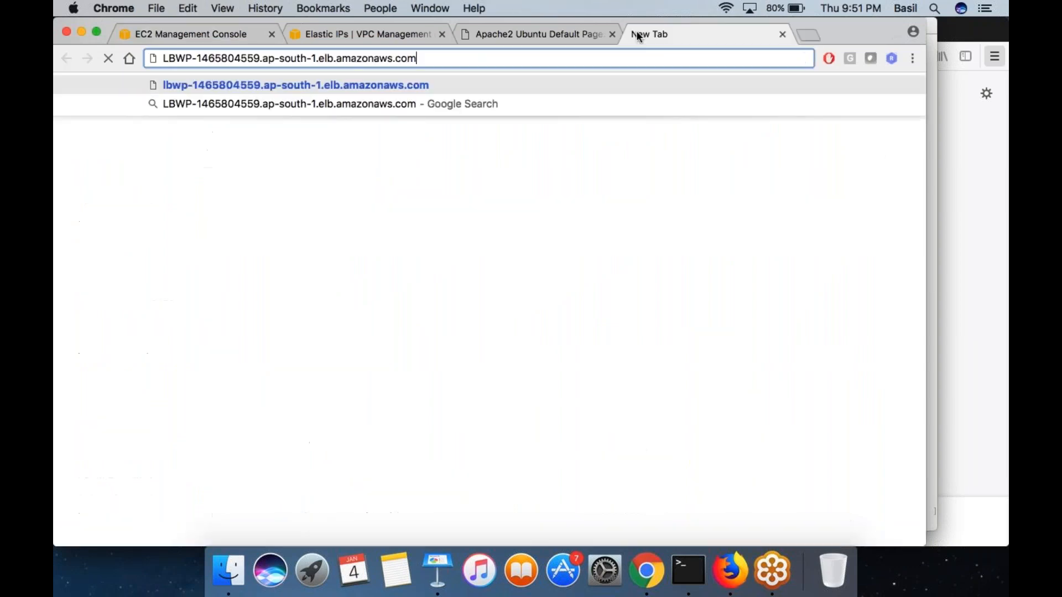
{"action": "left_click", "coordinate": [628, 281]}
- Switch to Terminal and sketch a small client box linked to a tall block that branches to two server boxes, marking the lower one
{"action": "key", "text": "super+Tab"}
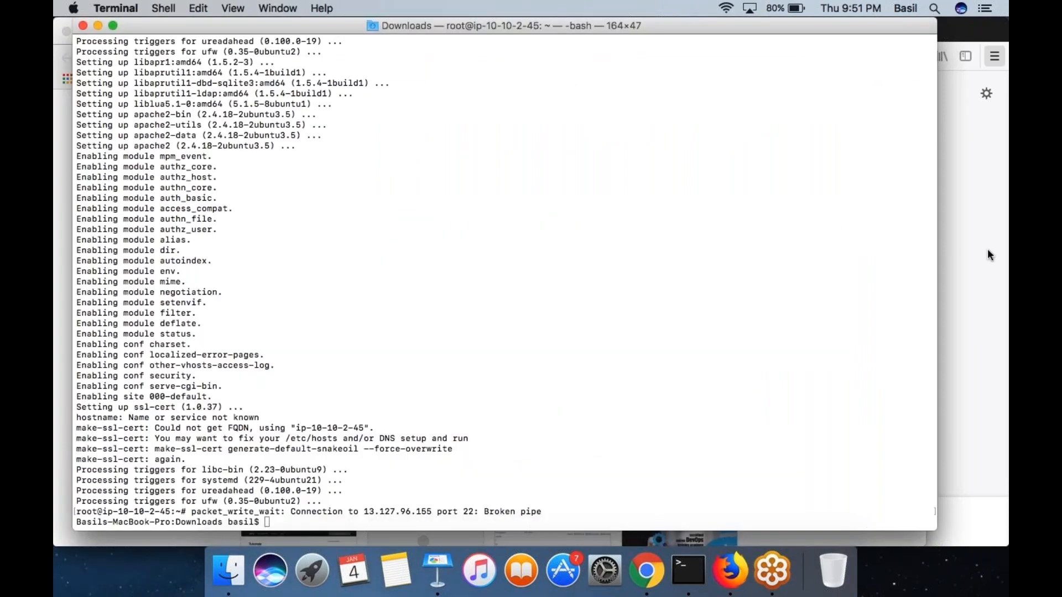
{"action": "left_click", "coordinate": [233, 201]}
{"action": "left_click_drag", "start_coordinate": [256, 197], "coordinate": [618, 184]}
{"action": "mouse_move", "coordinate": [640, 76]}
{"action": "left_mouse_down"}
{"action": "mouse_move", "coordinate": [640, 273]}
{"action": "mouse_move", "coordinate": [750, 260]}
{"action": "mouse_move", "coordinate": [654, 74]}
{"action": "left_mouse_up"}
{"action": "mouse_move", "coordinate": [759, 165]}
{"action": "left_mouse_down"}
{"action": "mouse_move", "coordinate": [827, 86]}
{"action": "mouse_move", "coordinate": [856, 133]}
{"action": "mouse_move", "coordinate": [823, 87]}
{"action": "mouse_move", "coordinate": [865, 48]}
{"action": "mouse_move", "coordinate": [874, 72]}
{"action": "left_mouse_up"}
{"action": "mouse_move", "coordinate": [752, 200]}
{"action": "left_mouse_down"}
{"action": "mouse_move", "coordinate": [887, 265]}
{"action": "mouse_move", "coordinate": [830, 264]}
{"action": "left_mouse_up"}
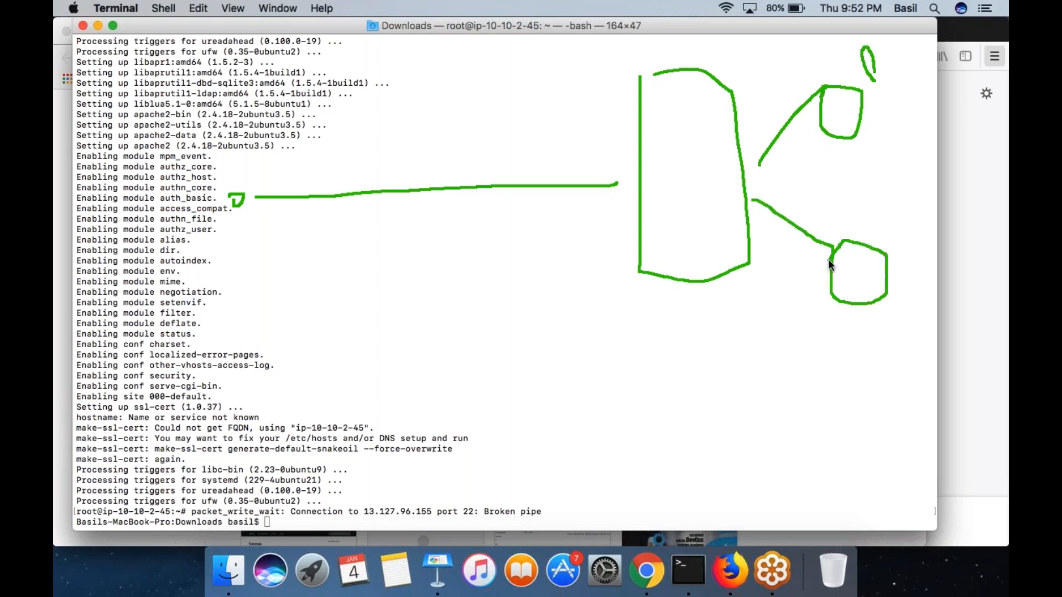
{"action": "mouse_move", "coordinate": [850, 299]}
{"action": "left_mouse_down"}
{"action": "mouse_move", "coordinate": [851, 259]}
{"action": "mouse_move", "coordinate": [878, 285]}
{"action": "mouse_move", "coordinate": [866, 280]}
{"action": "mouse_move", "coordinate": [879, 272]}
{"action": "left_mouse_up"}
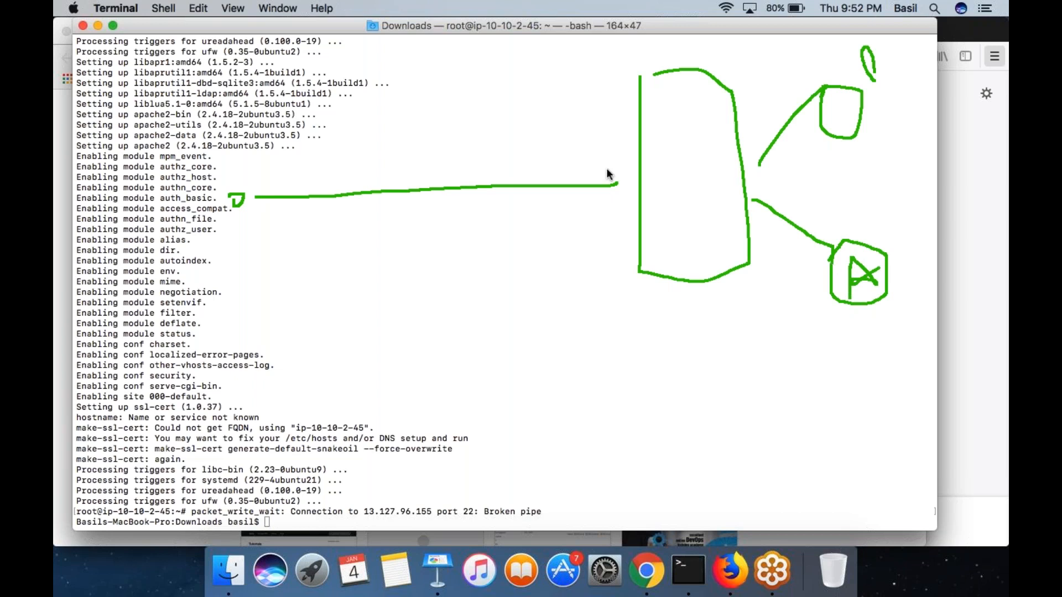
- Add a tick beside the lower server box, mark and encircle the upper server box, and draw an arrow to it from the tall block
{"action": "left_click_drag", "start_coordinate": [903, 238], "coordinate": [966, 182]}
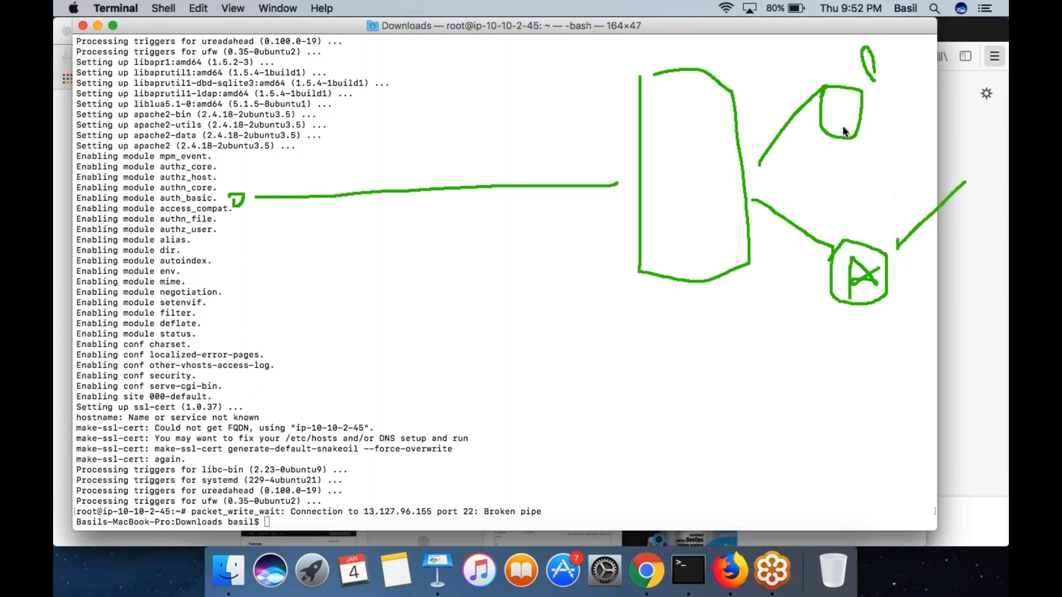
{"action": "left_click_drag", "start_coordinate": [841, 119], "coordinate": [841, 105]}
{"action": "left_click_drag", "start_coordinate": [841, 111], "coordinate": [859, 107]}
{"action": "mouse_move", "coordinate": [731, 108]}
{"action": "left_mouse_down"}
{"action": "mouse_move", "coordinate": [805, 91]}
{"action": "mouse_move", "coordinate": [788, 96]}
{"action": "left_mouse_up"}
{"action": "mouse_move", "coordinate": [879, 54]}
{"action": "left_mouse_down"}
{"action": "mouse_move", "coordinate": [798, 54]}
{"action": "mouse_move", "coordinate": [870, 170]}
{"action": "mouse_move", "coordinate": [812, 47]}
{"action": "left_mouse_up"}
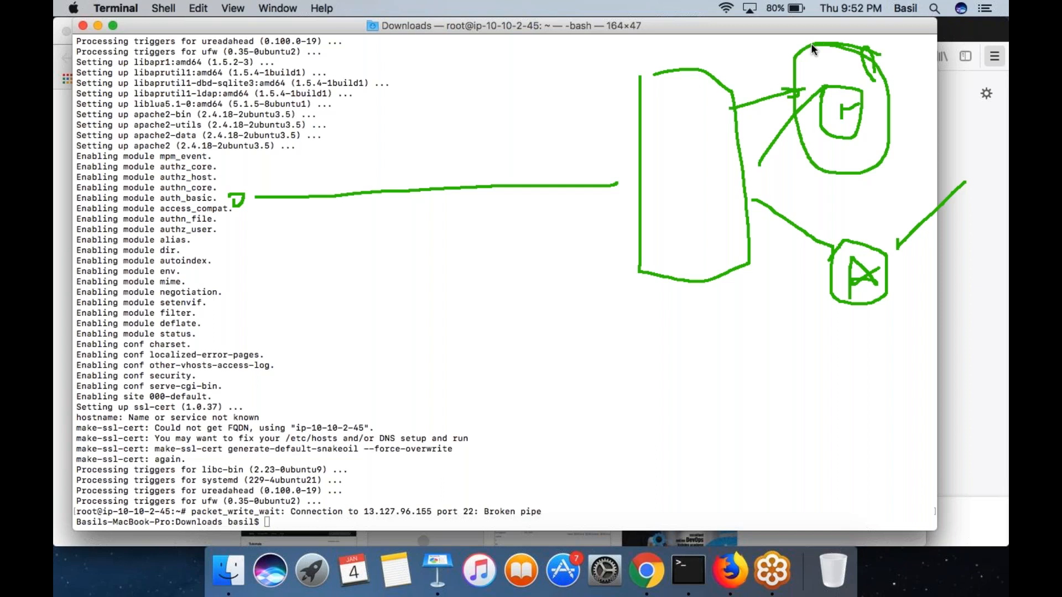
- Encircle the lower server box and draw return arrows from it through the tall block back to the client
{"action": "left_click", "coordinate": [857, 220]}
{"action": "mouse_move", "coordinate": [839, 221]}
{"action": "left_mouse_down"}
{"action": "mouse_move", "coordinate": [827, 351]}
{"action": "mouse_move", "coordinate": [824, 224]}
{"action": "left_mouse_up"}
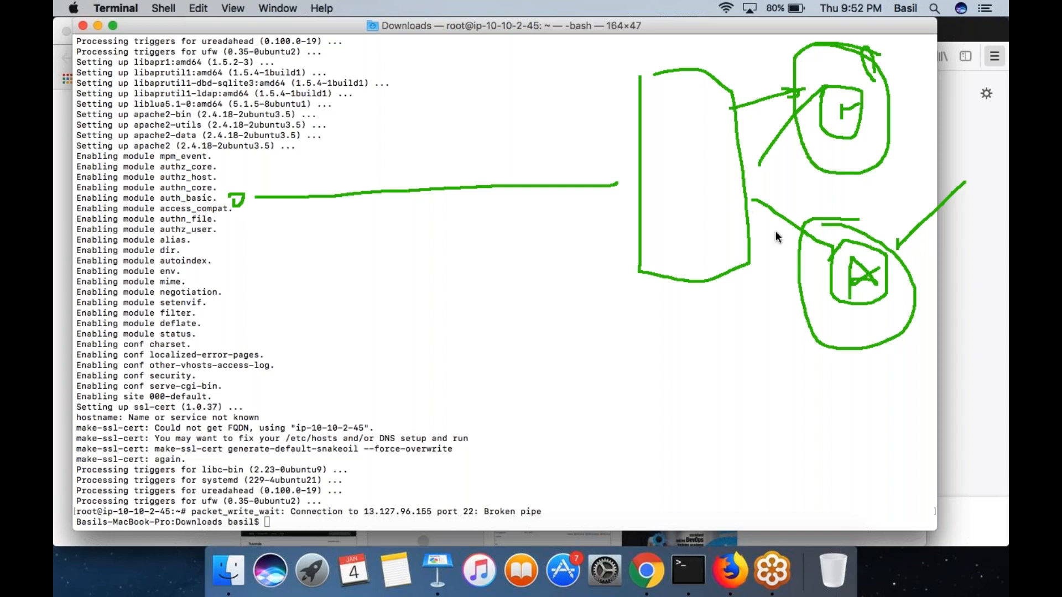
{"action": "left_click_drag", "start_coordinate": [764, 227], "coordinate": [790, 202]}
{"action": "mouse_move", "coordinate": [834, 273]}
{"action": "left_mouse_down"}
{"action": "mouse_move", "coordinate": [745, 239]}
{"action": "mouse_move", "coordinate": [768, 253]}
{"action": "mouse_move", "coordinate": [769, 227]}
{"action": "left_mouse_up"}
{"action": "mouse_move", "coordinate": [640, 222]}
{"action": "left_mouse_down"}
{"action": "mouse_move", "coordinate": [217, 231]}
{"action": "mouse_move", "coordinate": [275, 218]}
{"action": "left_mouse_up"}
- Switch to Chrome, load the pasted LBWP DNS address and sketch a small filled loop above the client's connecting line
{"action": "key", "text": "super+Tab"}
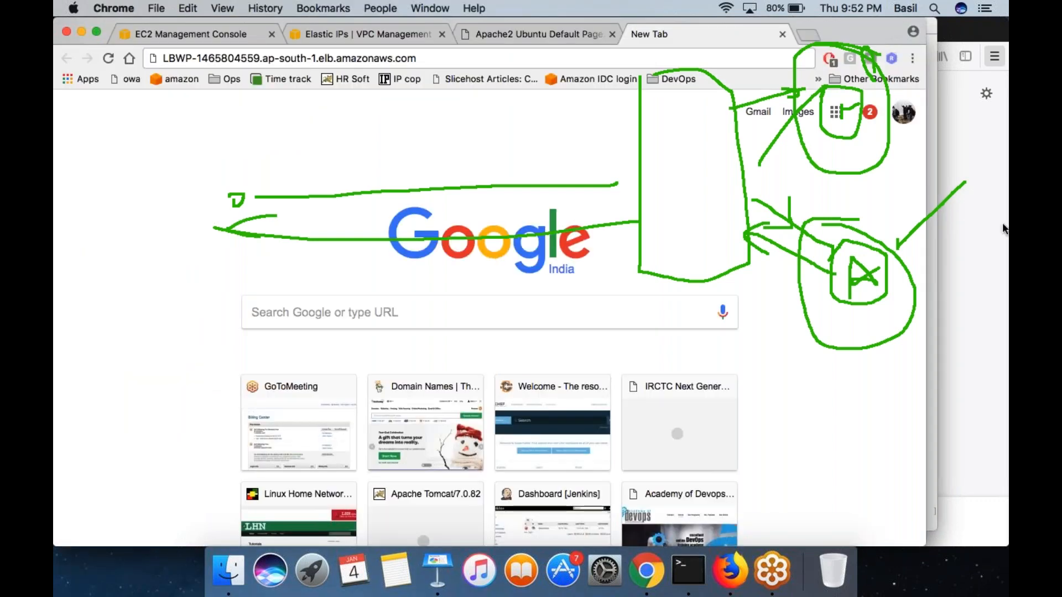
{"action": "left_click", "coordinate": [447, 62]}
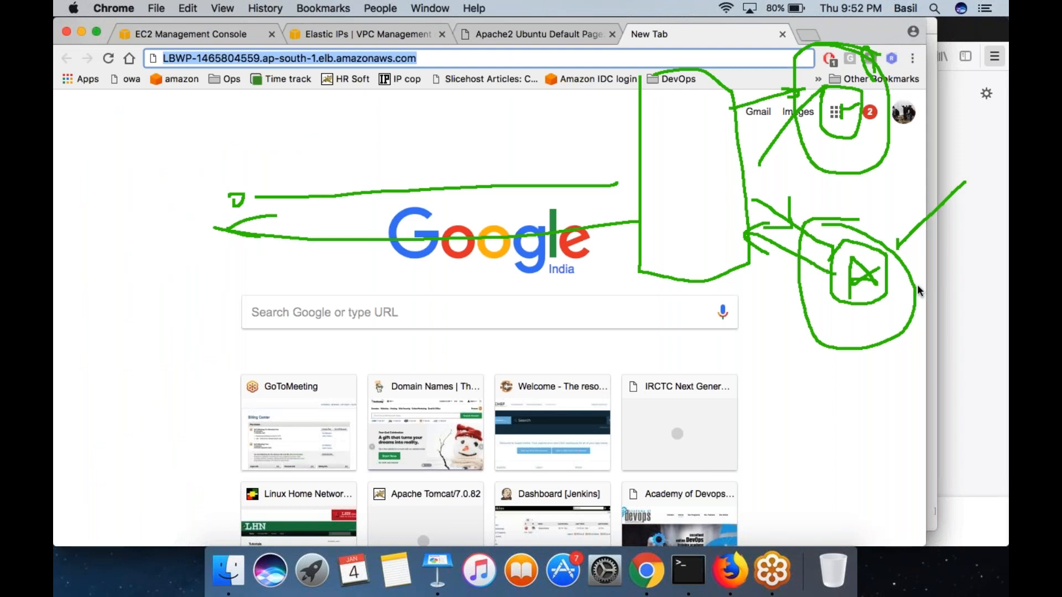
{"action": "key", "text": "Return"}
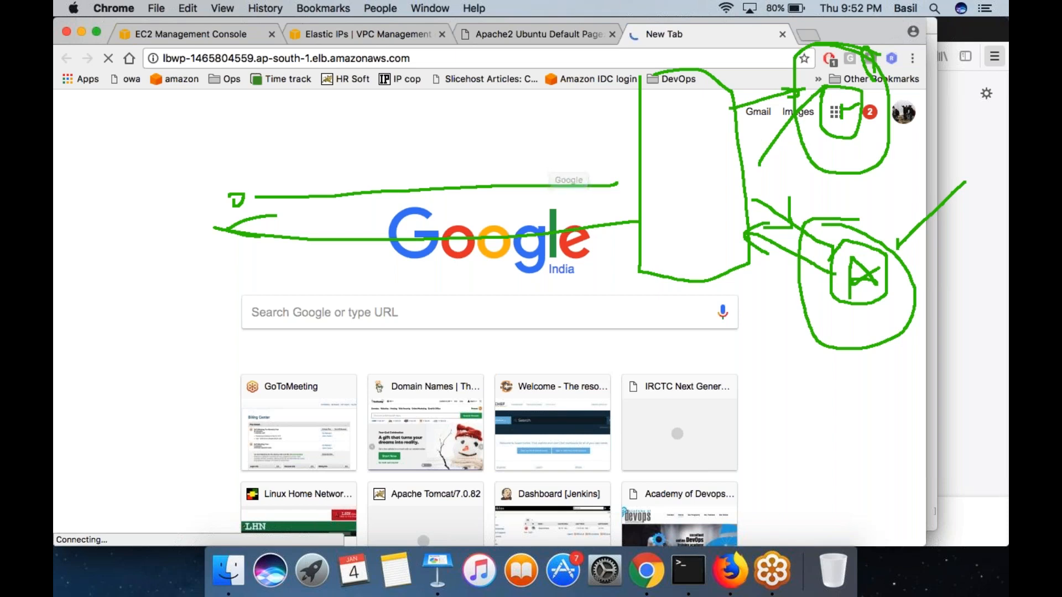
{"action": "mouse_move", "coordinate": [582, 142]}
{"action": "left_mouse_down"}
{"action": "mouse_move", "coordinate": [454, 131]}
{"action": "mouse_move", "coordinate": [561, 155]}
{"action": "mouse_move", "coordinate": [553, 128]}
{"action": "left_mouse_up"}
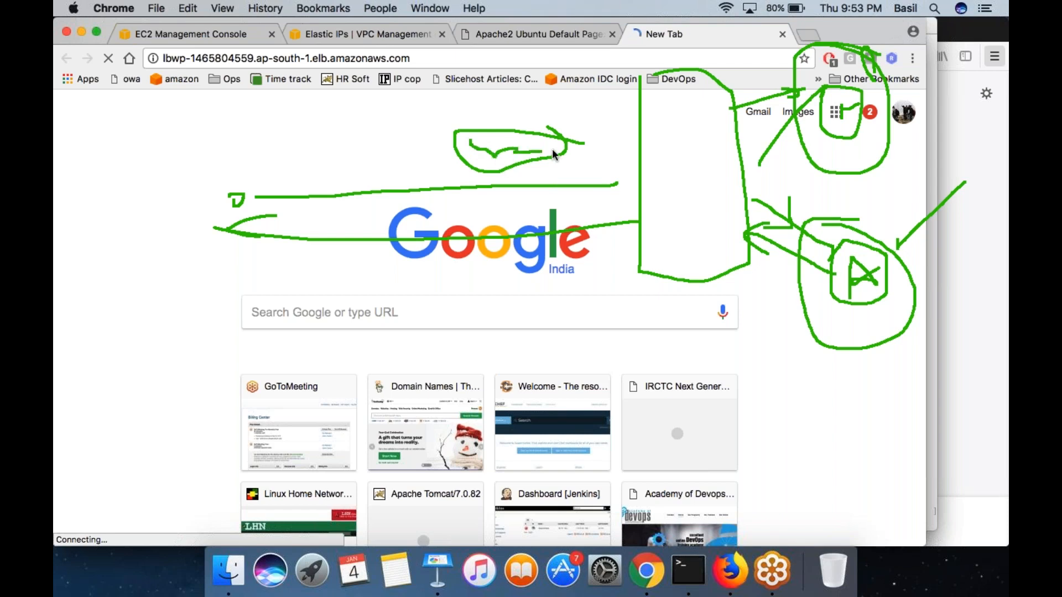
{"action": "mouse_move", "coordinate": [567, 142]}
{"action": "left_mouse_down"}
{"action": "mouse_move", "coordinate": [473, 128]}
{"action": "mouse_move", "coordinate": [478, 166]}
{"action": "mouse_move", "coordinate": [525, 148]}
{"action": "left_mouse_up"}
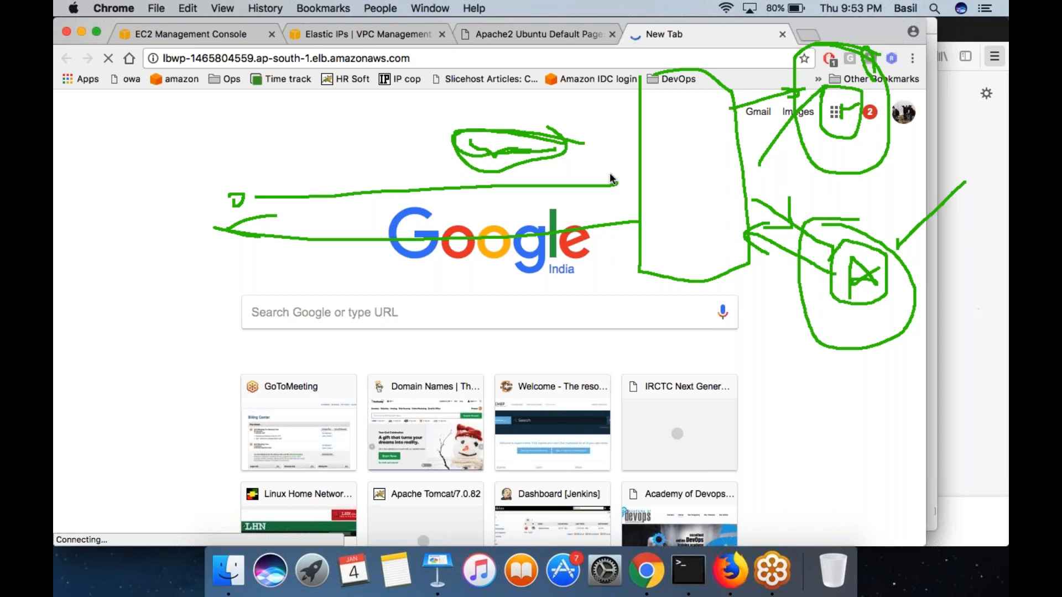
- Clear the annotations and request lbwp-1465804559.ap-south-1.elb.amazonaws.com again
{"action": "key", "text": "Escape"}
{"action": "left_click", "coordinate": [416, 60]}
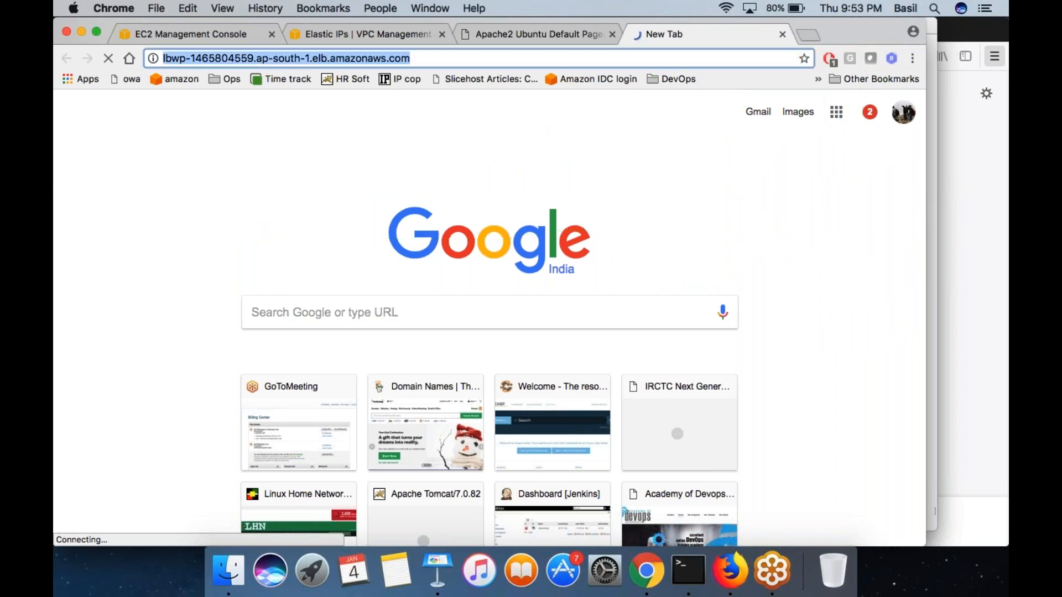
{"action": "key", "text": "Return"}
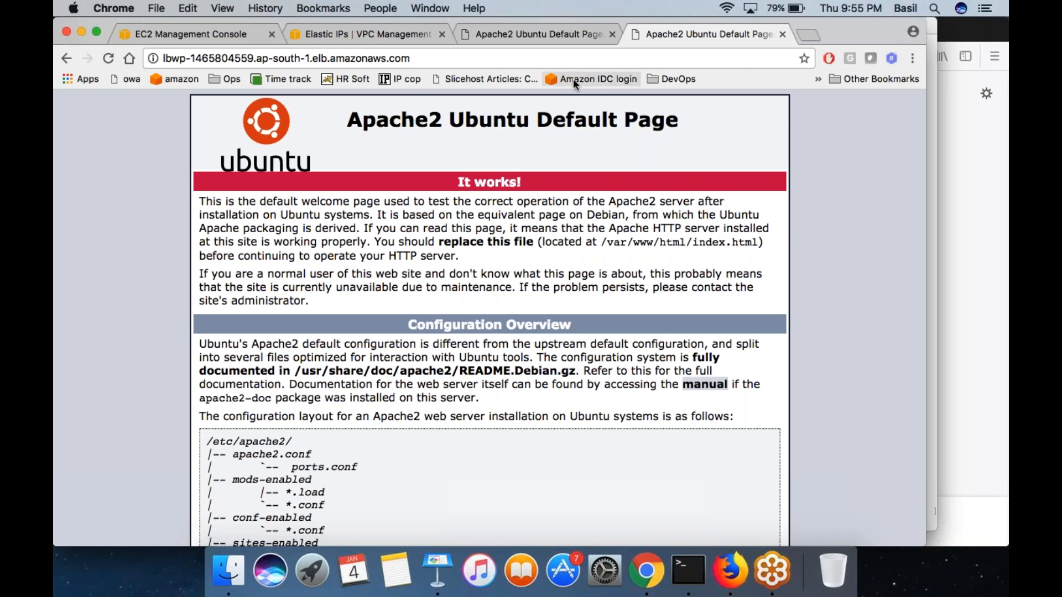
- Highlight the load balancer address, switch to Terminal and sketch a client connected through a tall block to a single server
{"action": "left_click", "coordinate": [997, 54]}
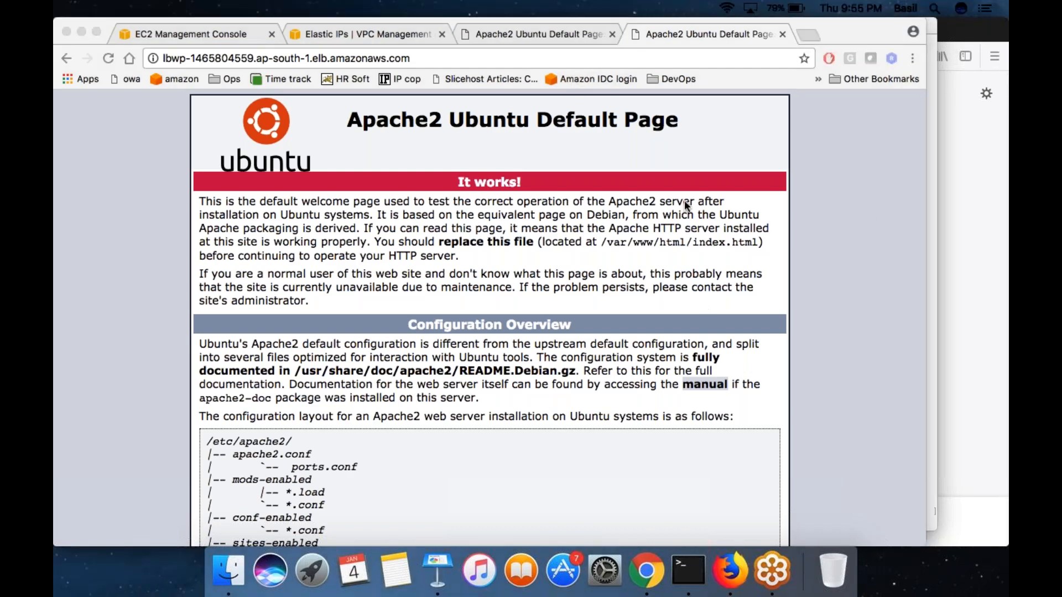
{"action": "left_click", "coordinate": [440, 57]}
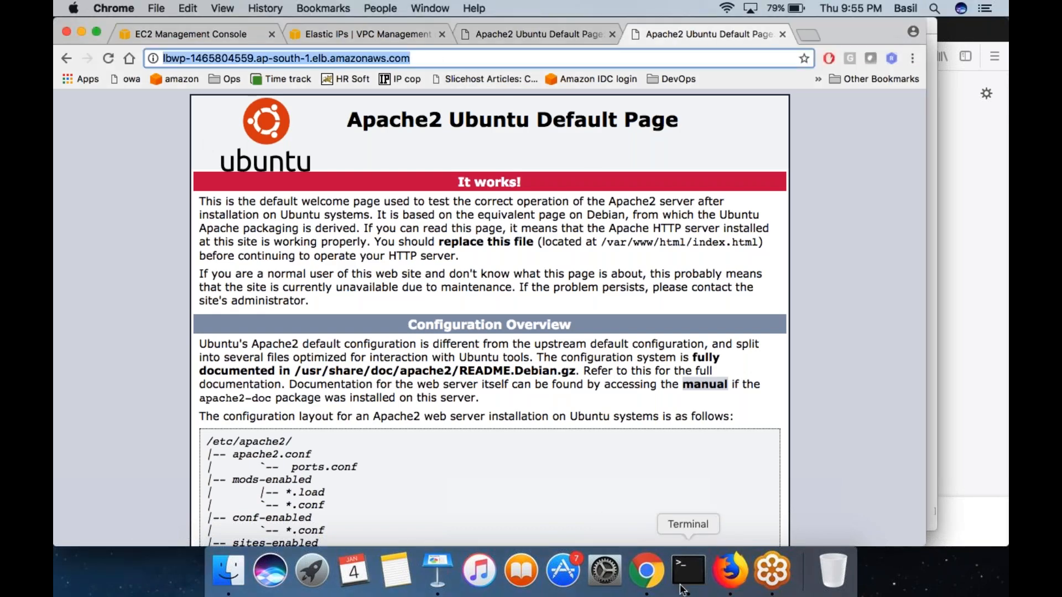
{"action": "left_click", "coordinate": [688, 569]}
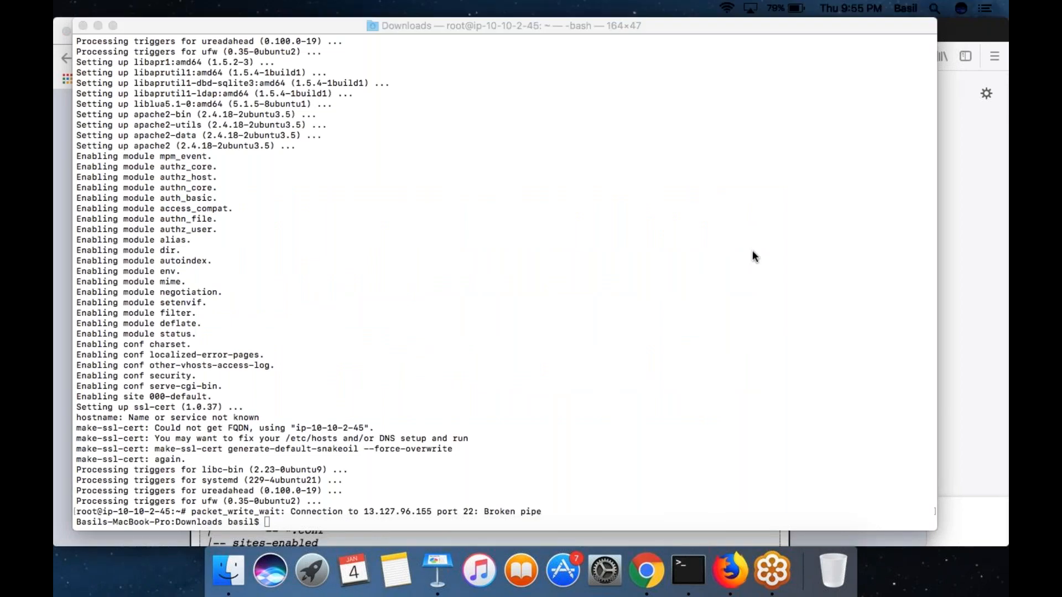
{"action": "mouse_move", "coordinate": [250, 211]}
{"action": "left_mouse_down"}
{"action": "mouse_move", "coordinate": [251, 236]}
{"action": "mouse_move", "coordinate": [254, 228]}
{"action": "mouse_move", "coordinate": [486, 231]}
{"action": "left_mouse_up"}
{"action": "mouse_move", "coordinate": [488, 142]}
{"action": "left_mouse_down"}
{"action": "mouse_move", "coordinate": [553, 318]}
{"action": "mouse_move", "coordinate": [539, 147]}
{"action": "mouse_move", "coordinate": [466, 153]}
{"action": "left_mouse_up"}
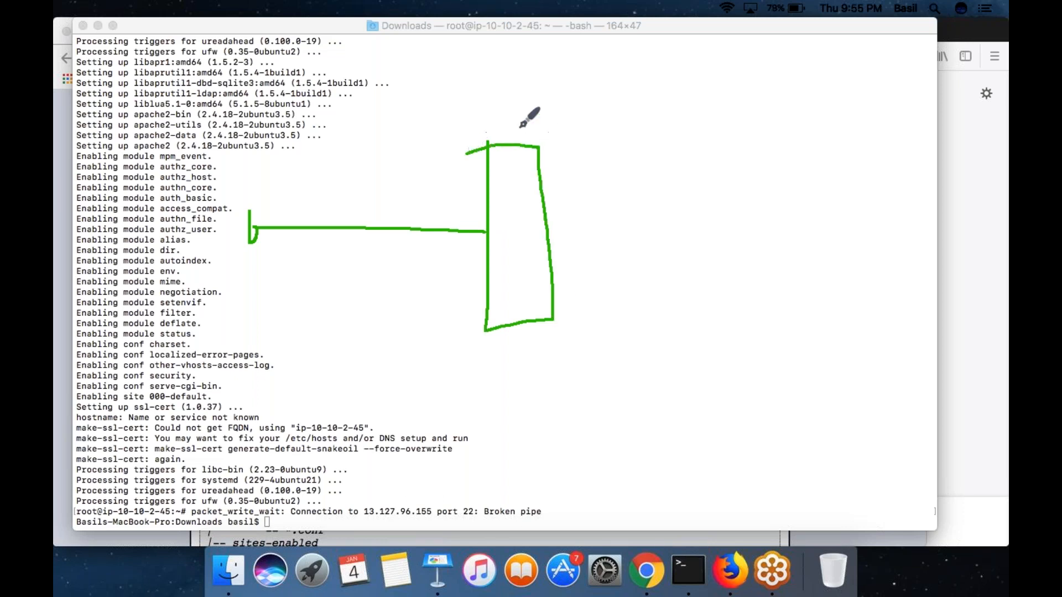
{"action": "mouse_move", "coordinate": [549, 234]}
{"action": "left_mouse_down"}
{"action": "mouse_move", "coordinate": [748, 215]}
{"action": "mouse_move", "coordinate": [739, 248]}
{"action": "mouse_move", "coordinate": [737, 211]}
{"action": "left_mouse_up"}
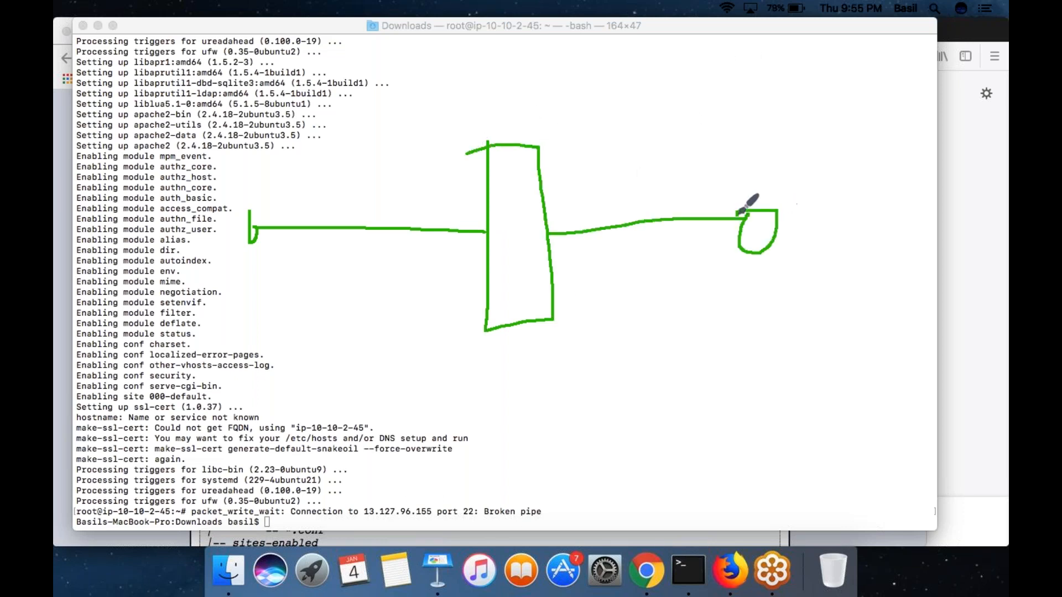
- Draw a tick above the server and return arrows from it through the block to the client, and clear the drawing
{"action": "left_click_drag", "start_coordinate": [772, 170], "coordinate": [839, 99]}
{"action": "mouse_move", "coordinate": [735, 242]}
{"action": "left_mouse_down"}
{"action": "mouse_move", "coordinate": [570, 258]}
{"action": "mouse_move", "coordinate": [582, 276]}
{"action": "mouse_move", "coordinate": [591, 241]}
{"action": "left_mouse_up"}
{"action": "mouse_move", "coordinate": [472, 269]}
{"action": "left_mouse_down"}
{"action": "mouse_move", "coordinate": [274, 258]}
{"action": "mouse_move", "coordinate": [280, 278]}
{"action": "left_mouse_up"}
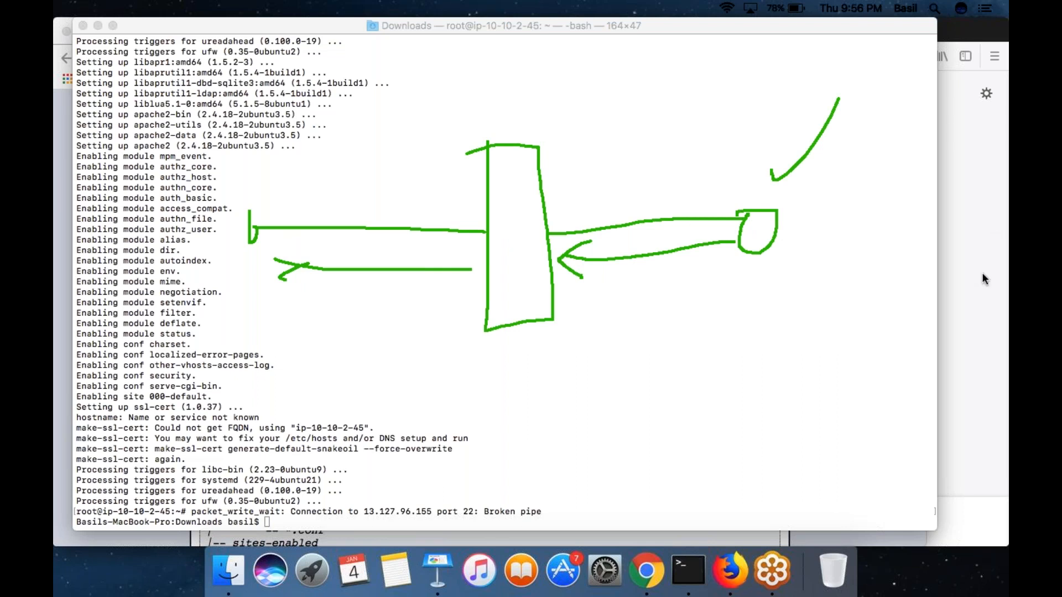
{"action": "left_click", "coordinate": [971, 319]}
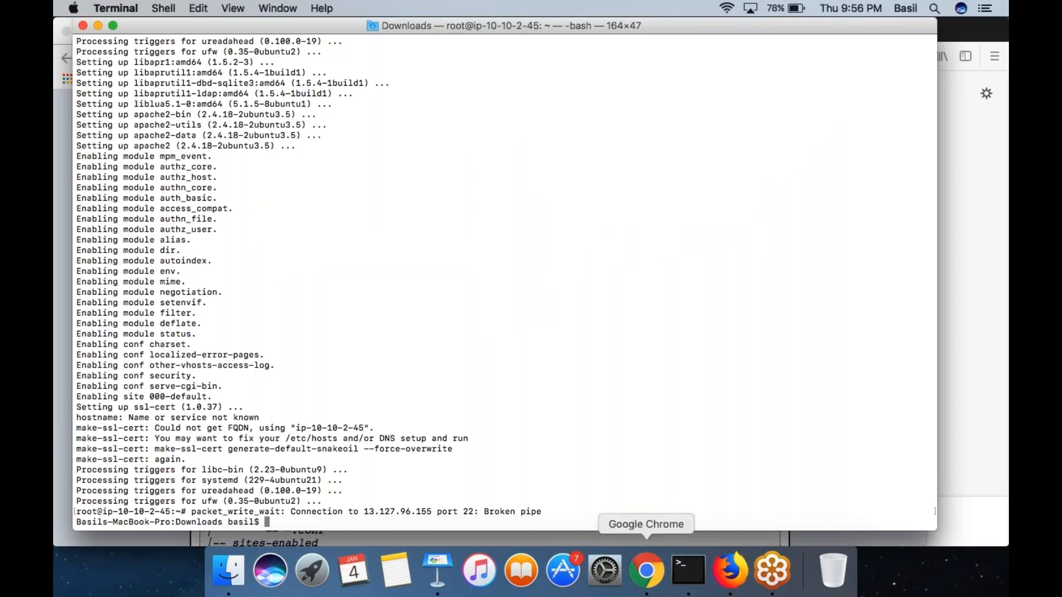
- Switch to Chrome, open the registered targets of target group TGWP in the EC2 console, and mark both instances' statuses with loops and ticks
{"action": "left_click", "coordinate": [646, 571]}
{"action": "left_click", "coordinate": [515, 36]}
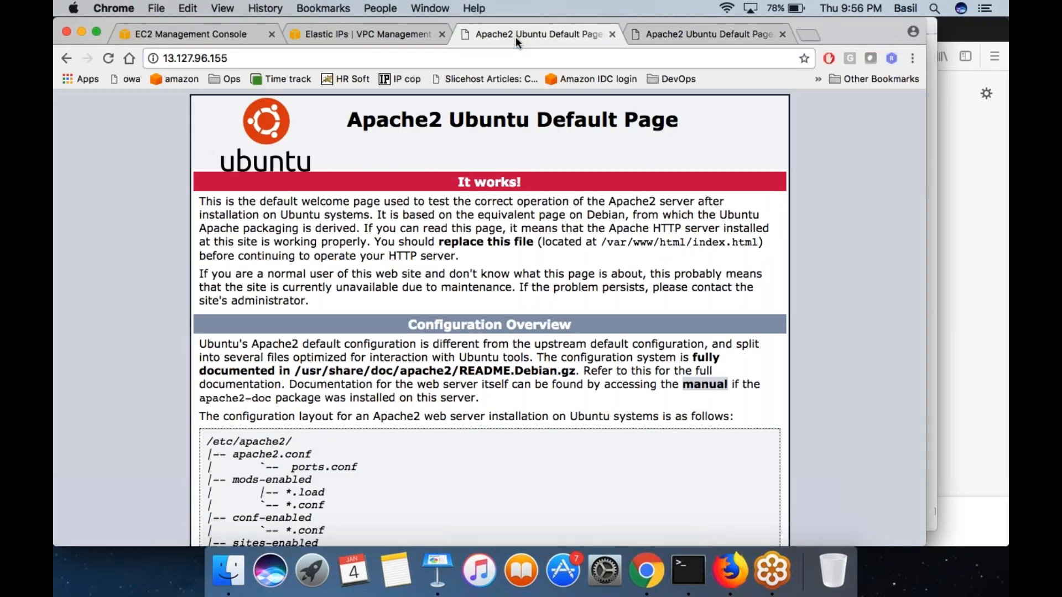
{"action": "left_click", "coordinate": [229, 33]}
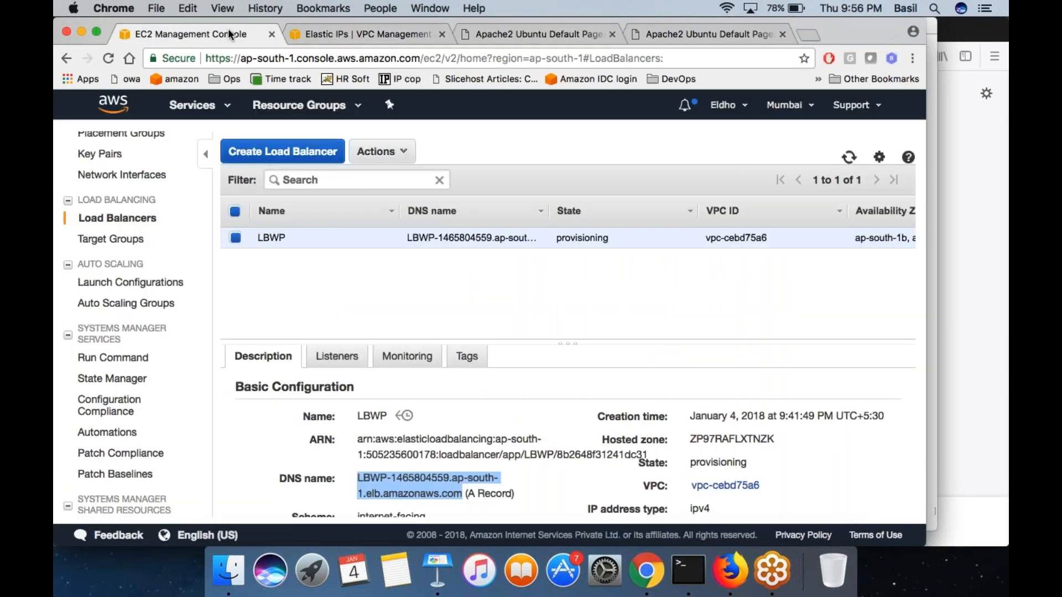
{"action": "left_click", "coordinate": [127, 243]}
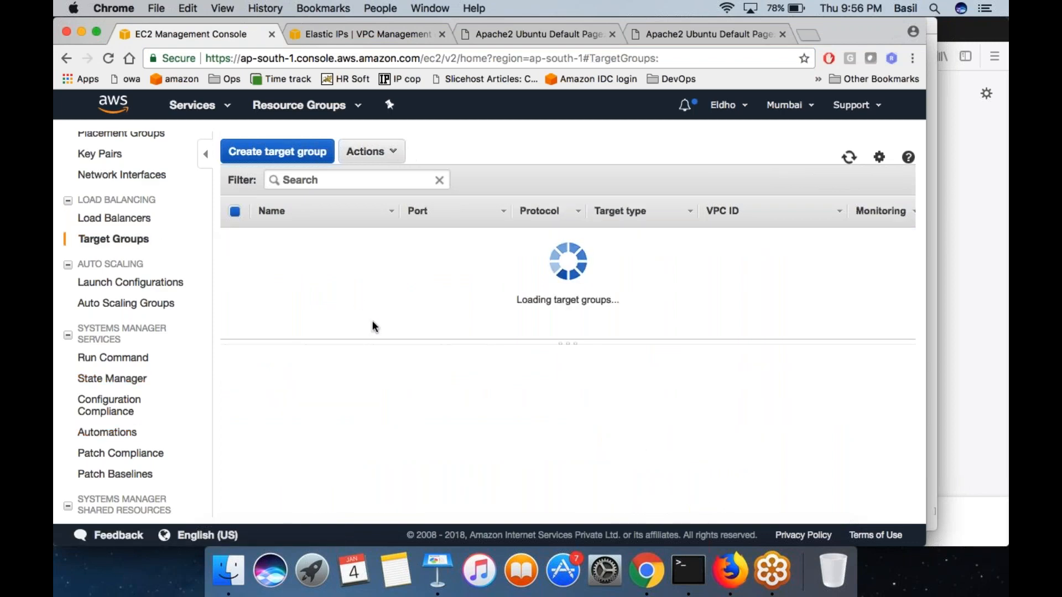
{"action": "scroll", "coordinate": [376, 354], "scroll_direction": "down", "scroll_amount": 5}
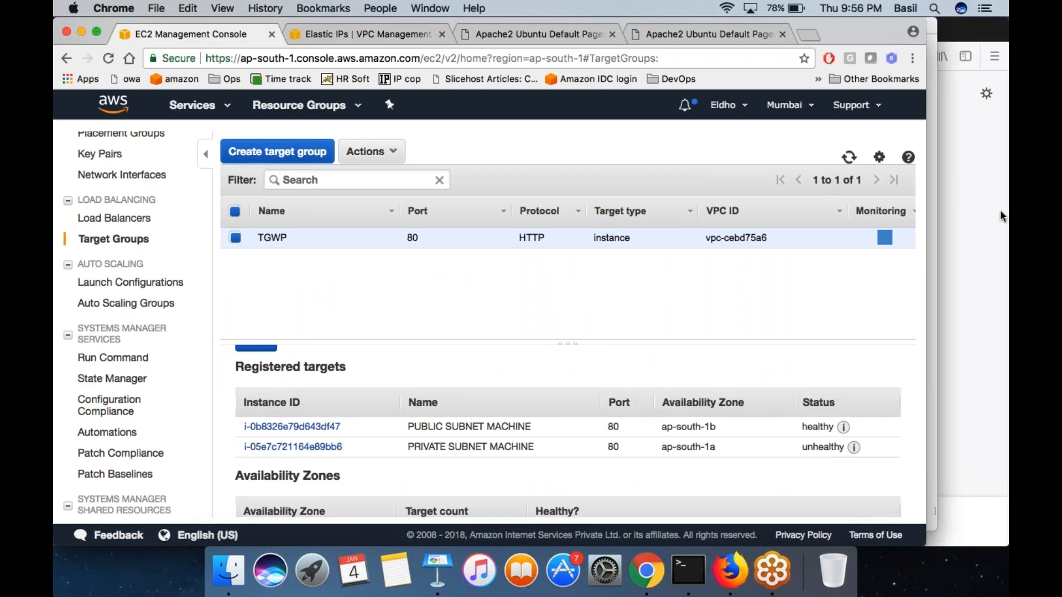
{"action": "mouse_move", "coordinate": [810, 437]}
{"action": "left_mouse_down"}
{"action": "mouse_move", "coordinate": [841, 425]}
{"action": "mouse_move", "coordinate": [799, 428]}
{"action": "mouse_move", "coordinate": [813, 435]}
{"action": "mouse_move", "coordinate": [801, 454]}
{"action": "mouse_move", "coordinate": [868, 459]}
{"action": "mouse_move", "coordinate": [851, 447]}
{"action": "mouse_move", "coordinate": [878, 357]}
{"action": "left_mouse_up"}
{"action": "mouse_move", "coordinate": [844, 459]}
{"action": "left_mouse_down"}
{"action": "mouse_move", "coordinate": [849, 467]}
{"action": "mouse_move", "coordinate": [909, 410]}
{"action": "left_mouse_up"}
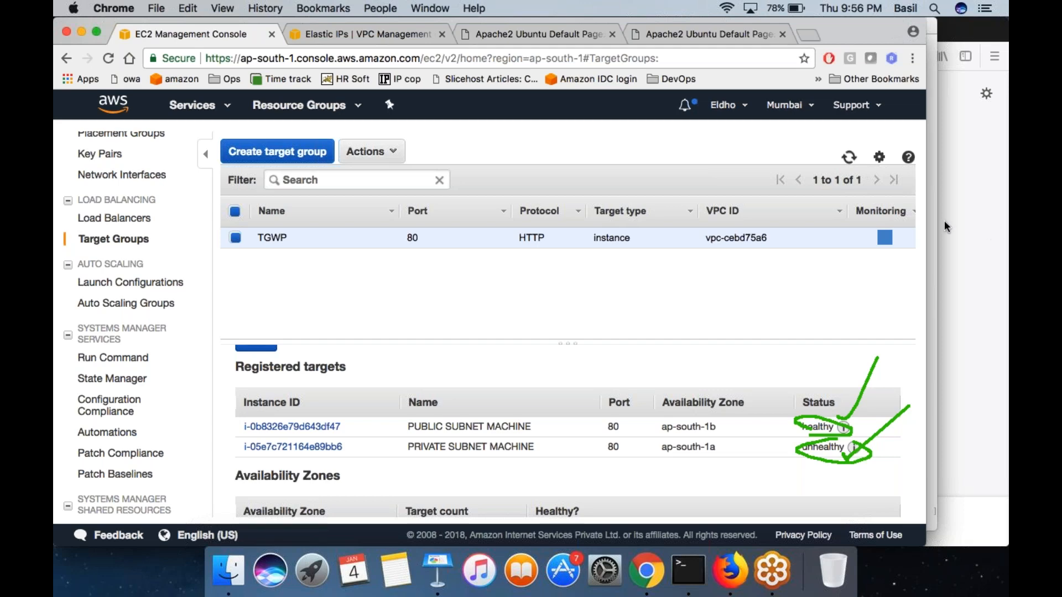
- Return to the load balancer's Apache2 page and request lbwp-1465804559.ap-south-1.elb.amazonaws.com again
{"action": "left_click", "coordinate": [737, 31]}
{"action": "left_click", "coordinate": [722, 55]}
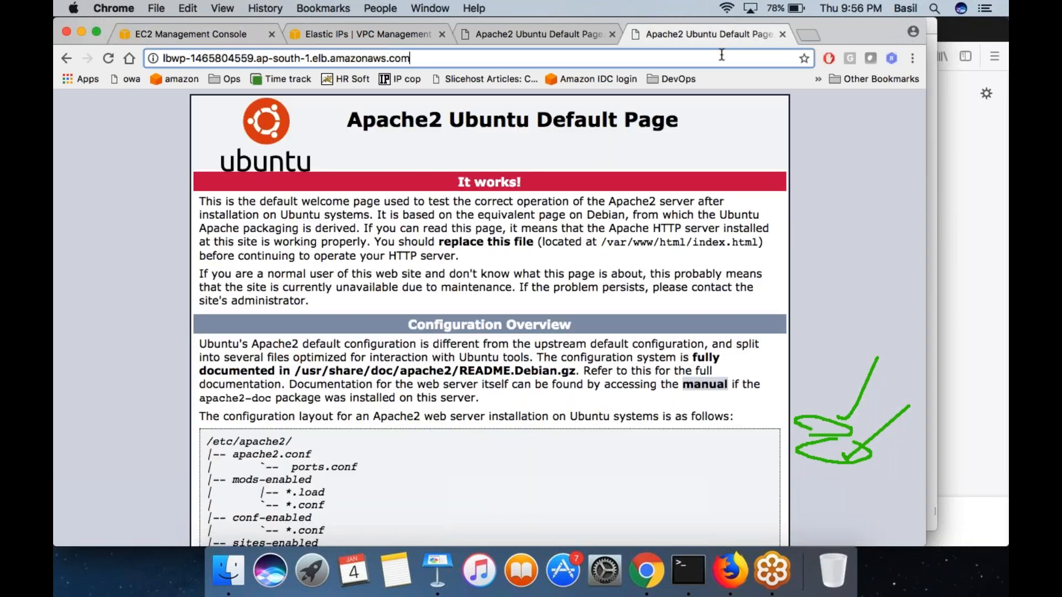
{"action": "type", "text": "]"}
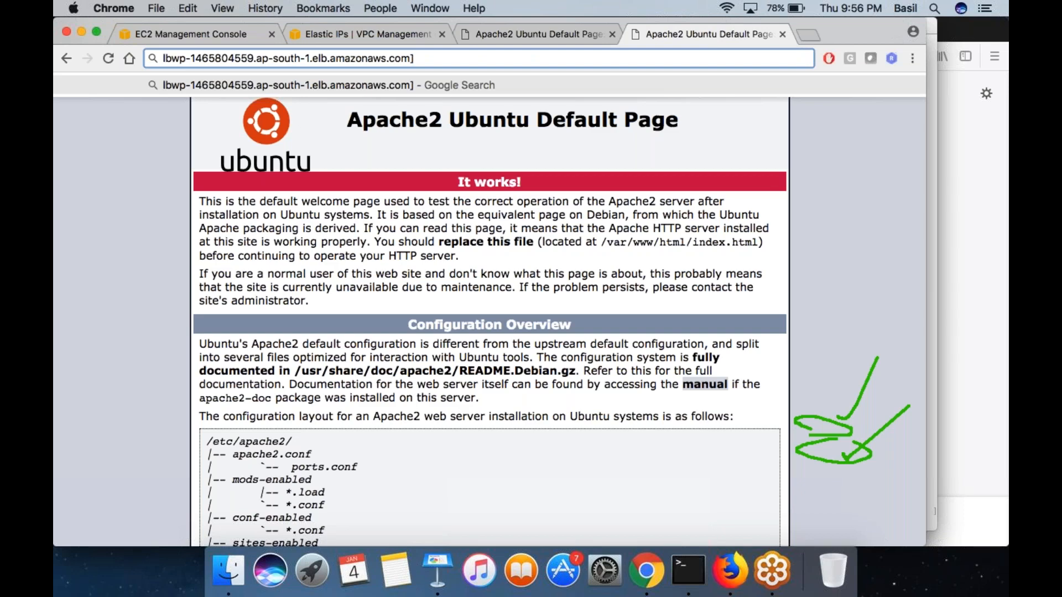
{"action": "key", "text": "BackSpace"}
{"action": "key", "text": "Return"}
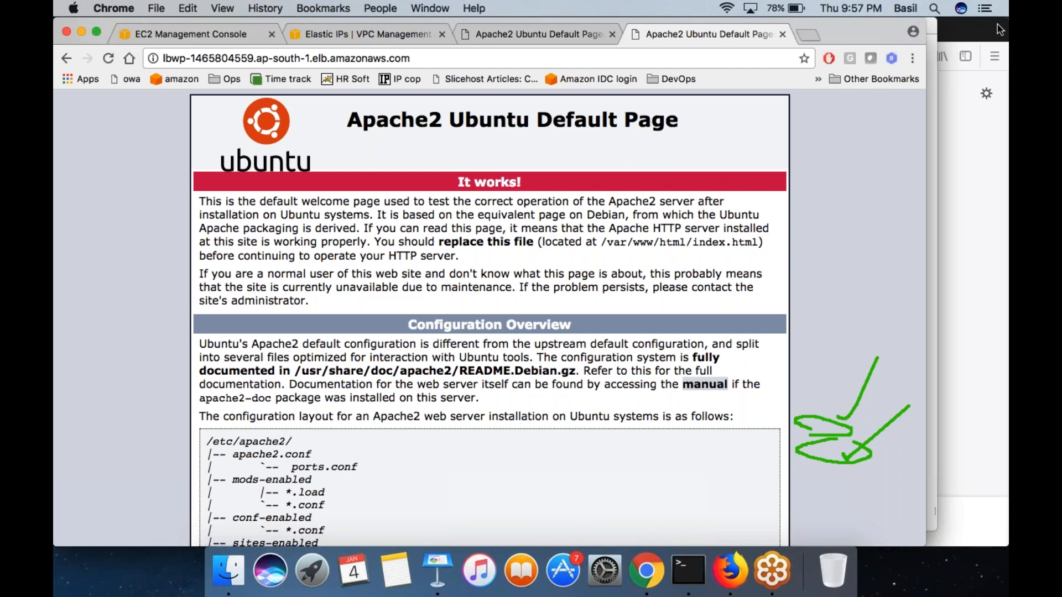
{"action": "left_click", "coordinate": [996, 59]}
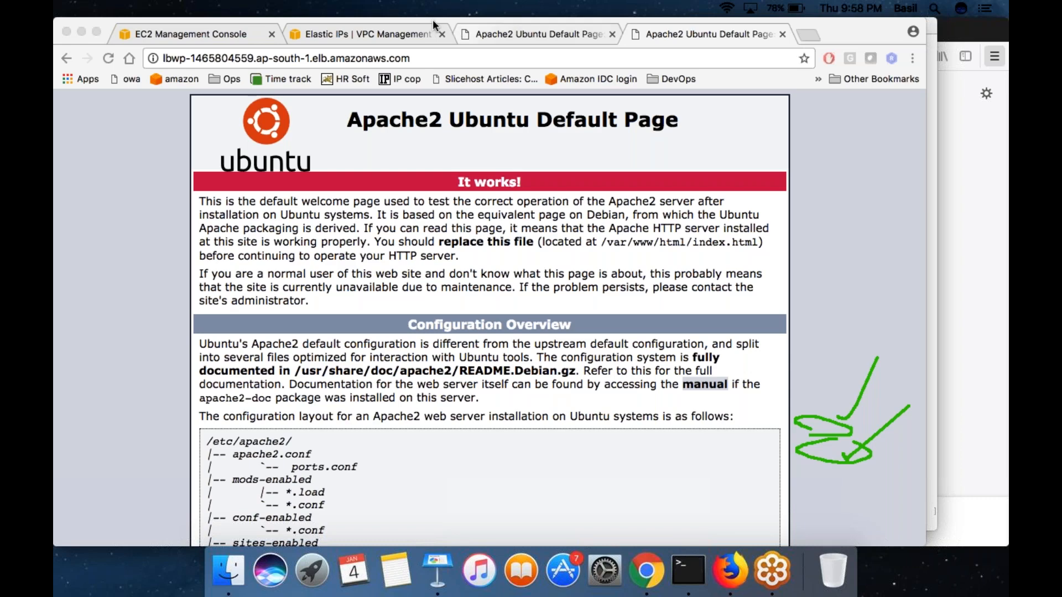
- Open the LBWP load balancer's description in the EC2 console and copy its DNS name
{"action": "left_click", "coordinate": [212, 33]}
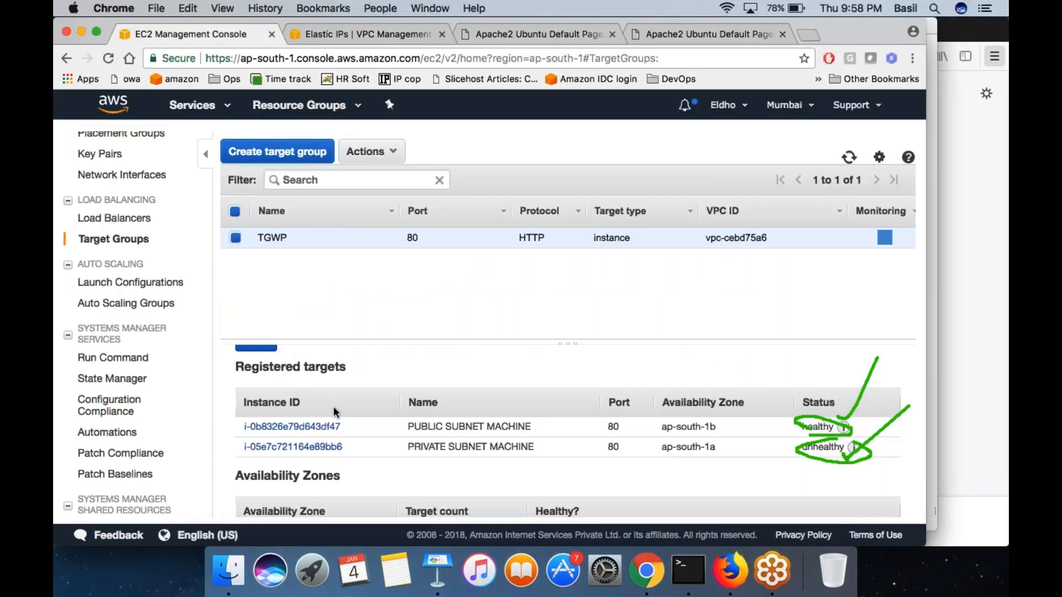
{"action": "left_click", "coordinate": [87, 217]}
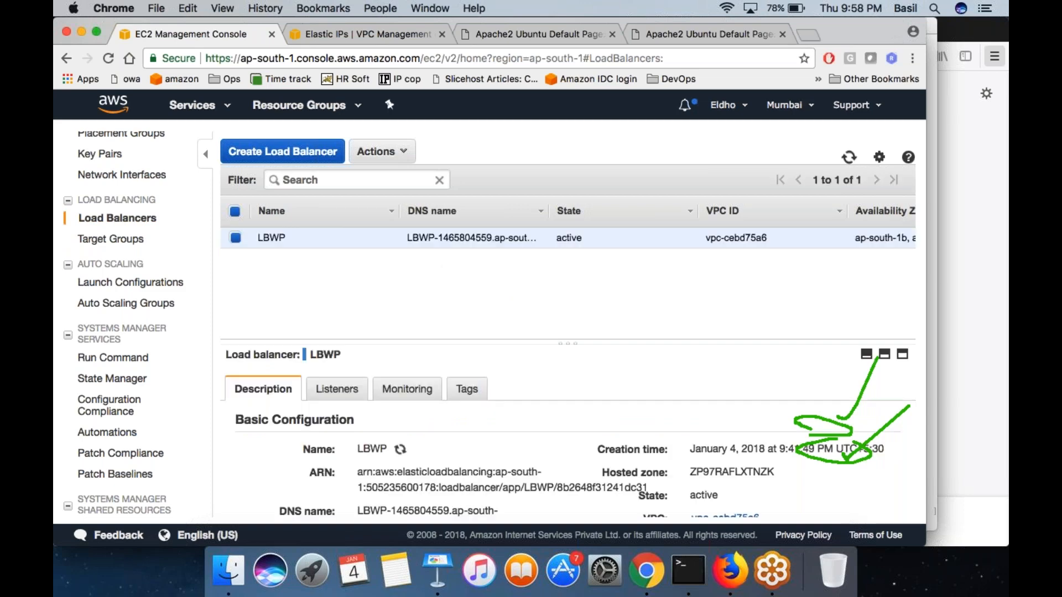
{"action": "scroll", "coordinate": [568, 431], "scroll_direction": "down", "scroll_amount": 2}
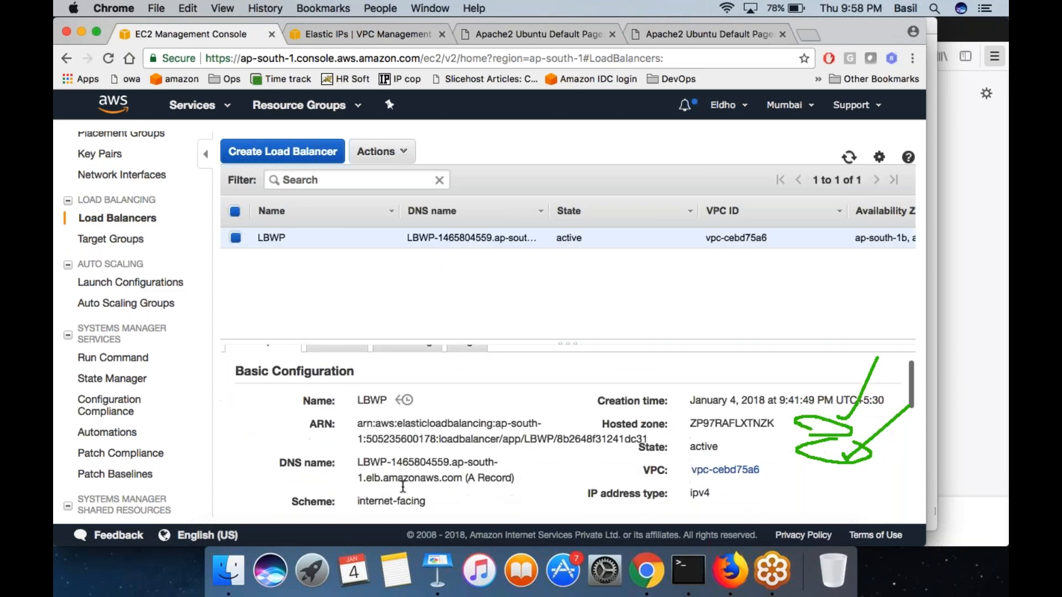
{"action": "left_click_drag", "start_coordinate": [357, 462], "coordinate": [452, 480]}
{"action": "key", "text": "super+c"}
- Switch to Terminal and run nslookup on LBWP-1465804559.ap-south-1.elb.amazonaws.com
{"action": "left_click", "coordinate": [689, 571]}
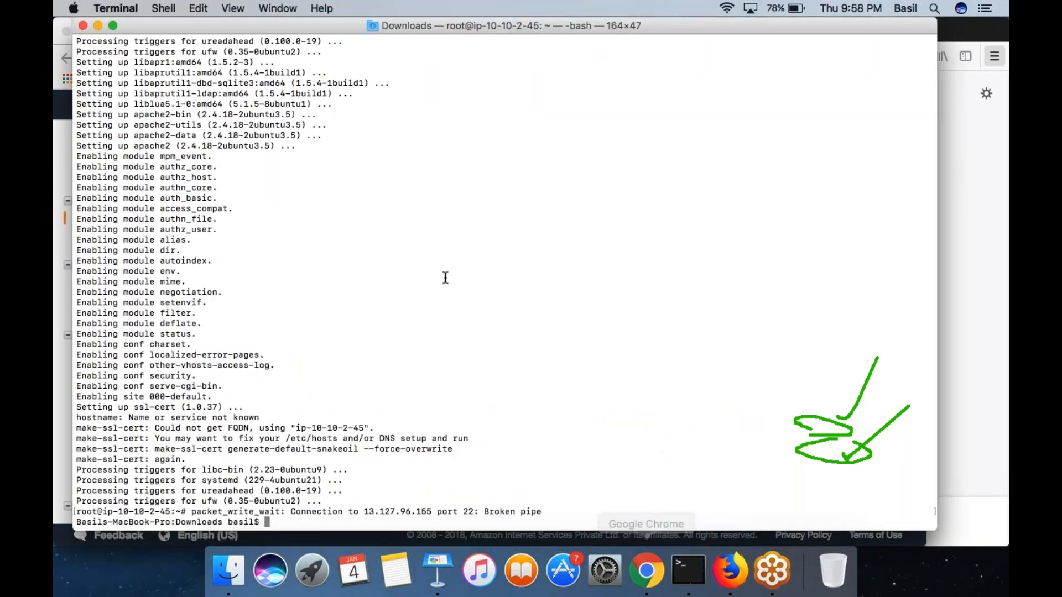
{"action": "key", "text": "Return"}
{"action": "key", "text": "Return"}
{"action": "type", "text": "nslokup"}
{"action": "key", "text": "BackSpace"}
{"action": "key", "text": "BackSpace"}
{"action": "key", "text": "BackSpace"}
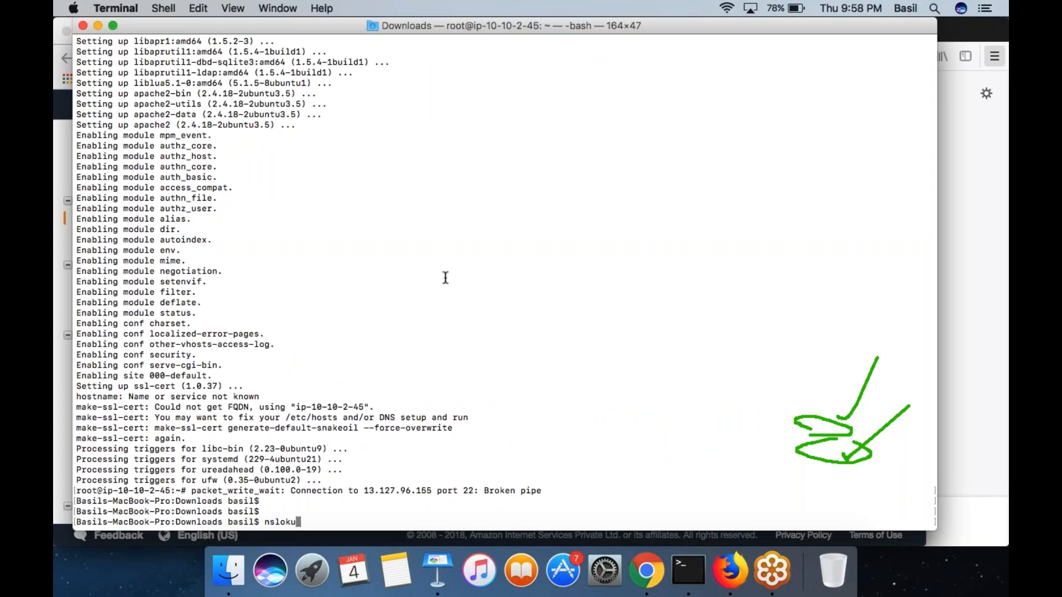
{"action": "type", "text": "opu"}
{"action": "key", "text": "BackSpace"}
{"action": "key", "text": "BackSpace"}
{"action": "key", "text": "BackSpace"}
{"action": "key", "text": "BackSpace"}
{"action": "type", "text": "ookup"}
{"action": "key", "text": "super+v"}
{"action": "key", "text": "Return"}
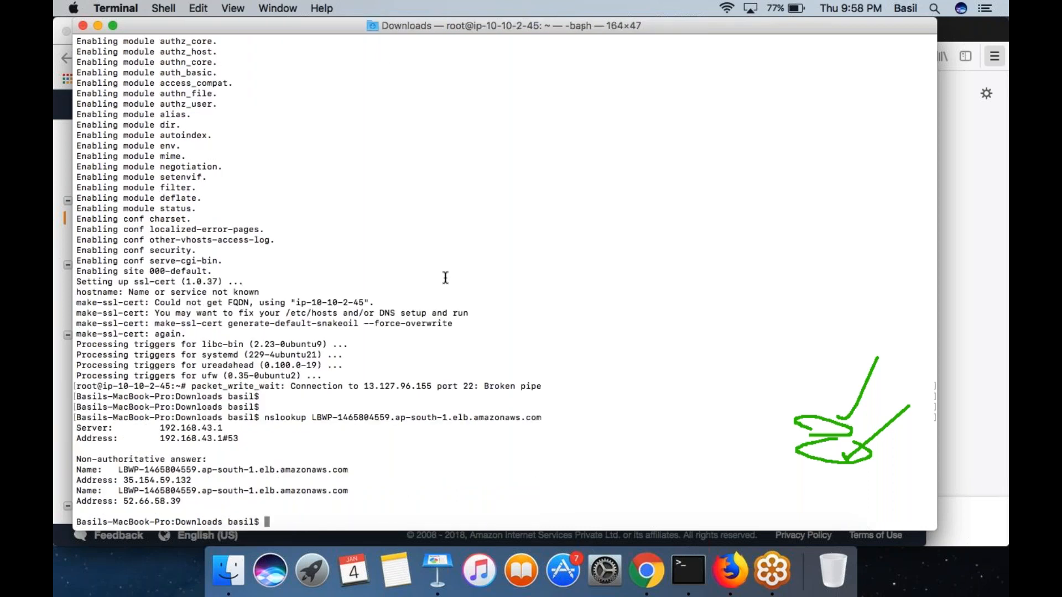
- Highlight the first resolved IP address in the nslookup output and clear the green annotations
{"action": "double_click", "coordinate": [149, 481]}
{"action": "left_click", "coordinate": [155, 498]}
{"action": "double_click", "coordinate": [176, 480]}
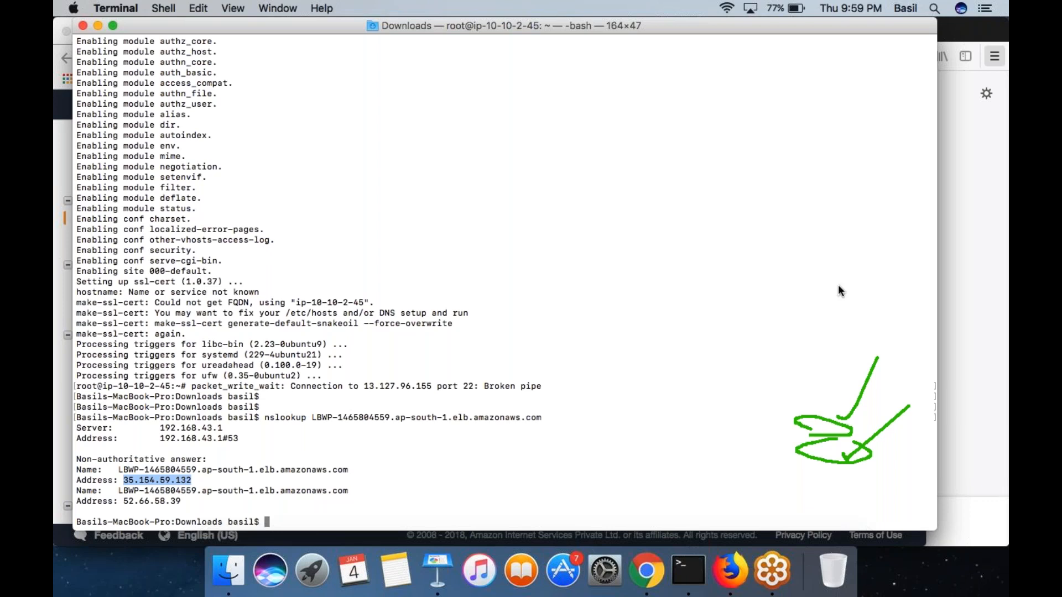
{"action": "left_click", "coordinate": [770, 228]}
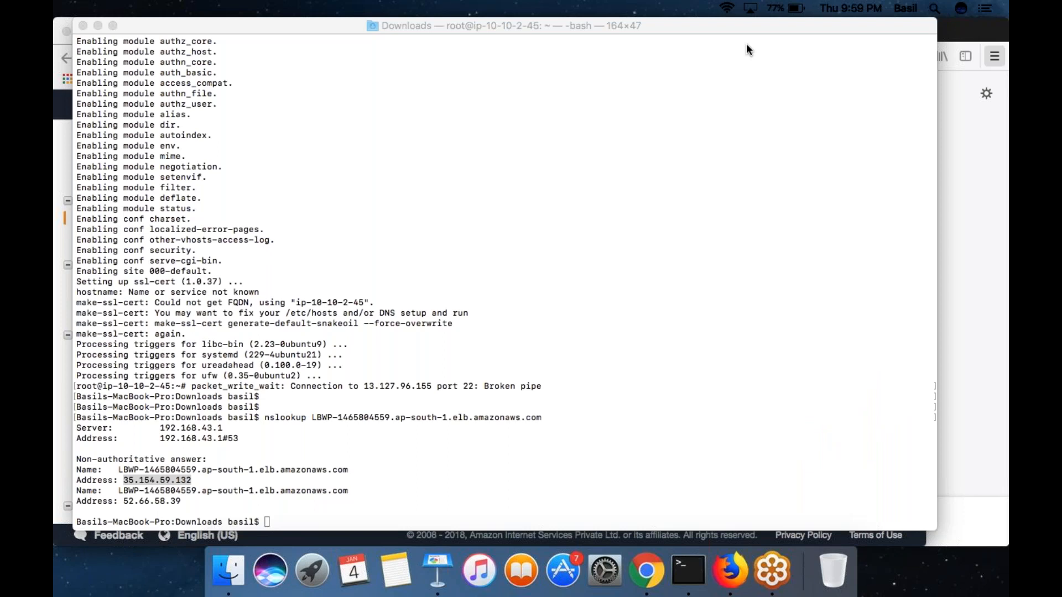
- Switch to Chrome, examine LBWP's configuration from basic details to attributes, and open the Auto Scaling Groups page
{"action": "left_click", "coordinate": [642, 572]}
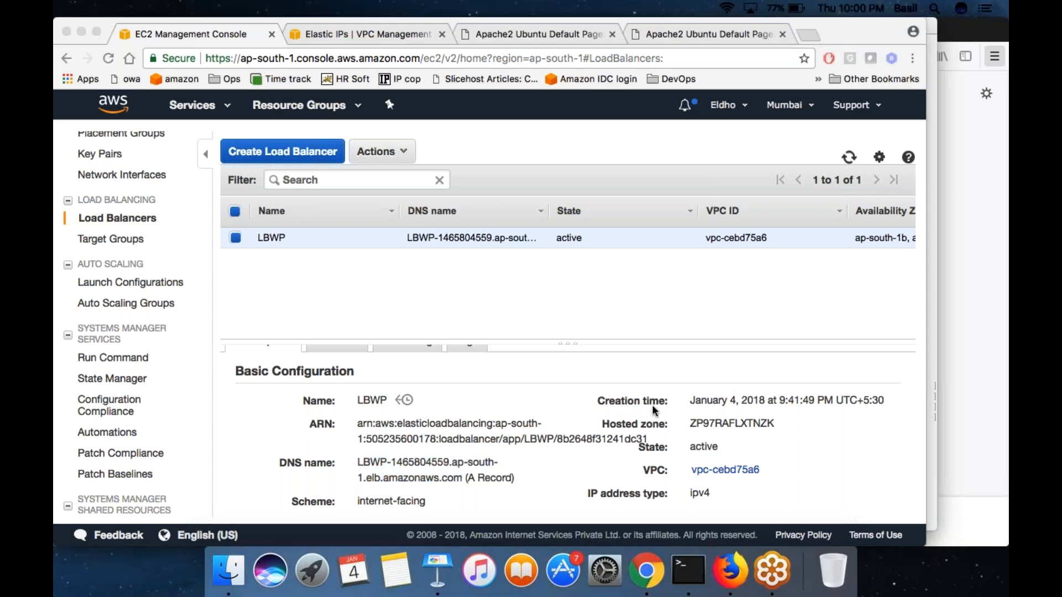
{"action": "scroll", "coordinate": [496, 453], "scroll_direction": "down", "scroll_amount": 5}
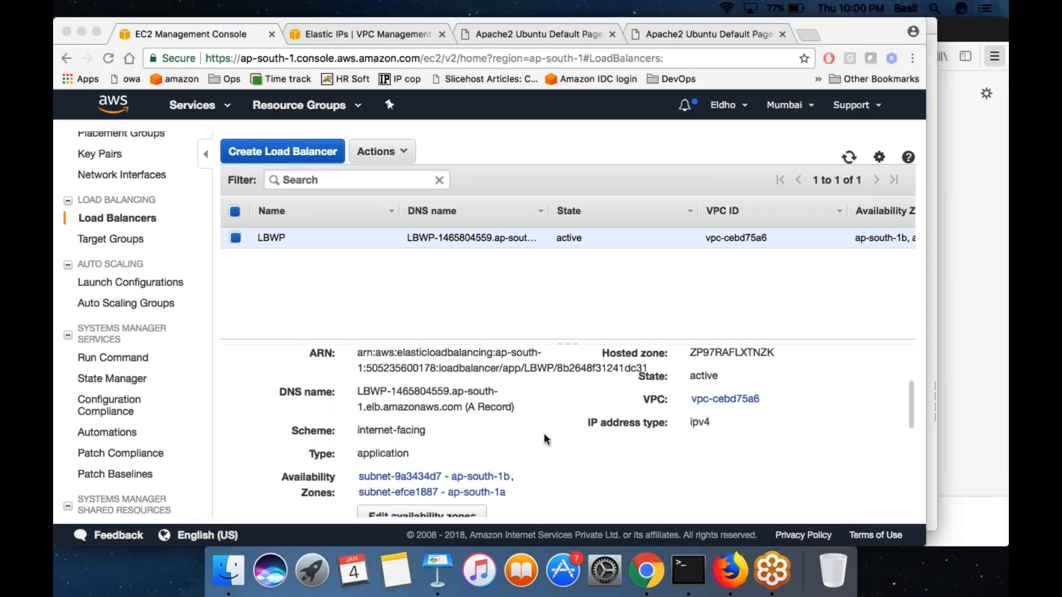
{"action": "scroll", "coordinate": [546, 440], "scroll_direction": "down", "scroll_amount": 6}
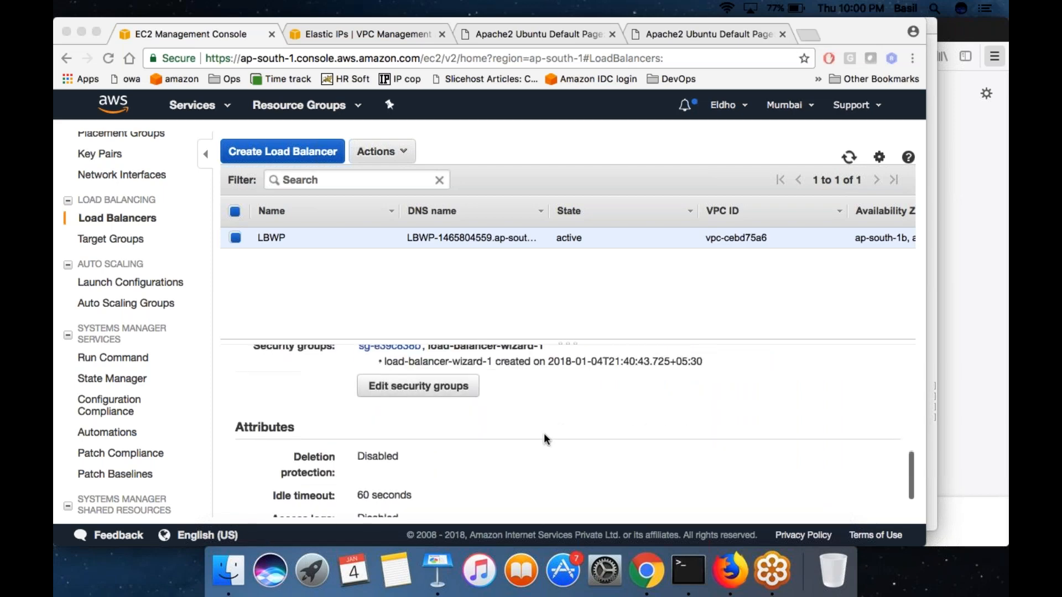
{"action": "scroll", "coordinate": [546, 439], "scroll_direction": "up", "scroll_amount": 10}
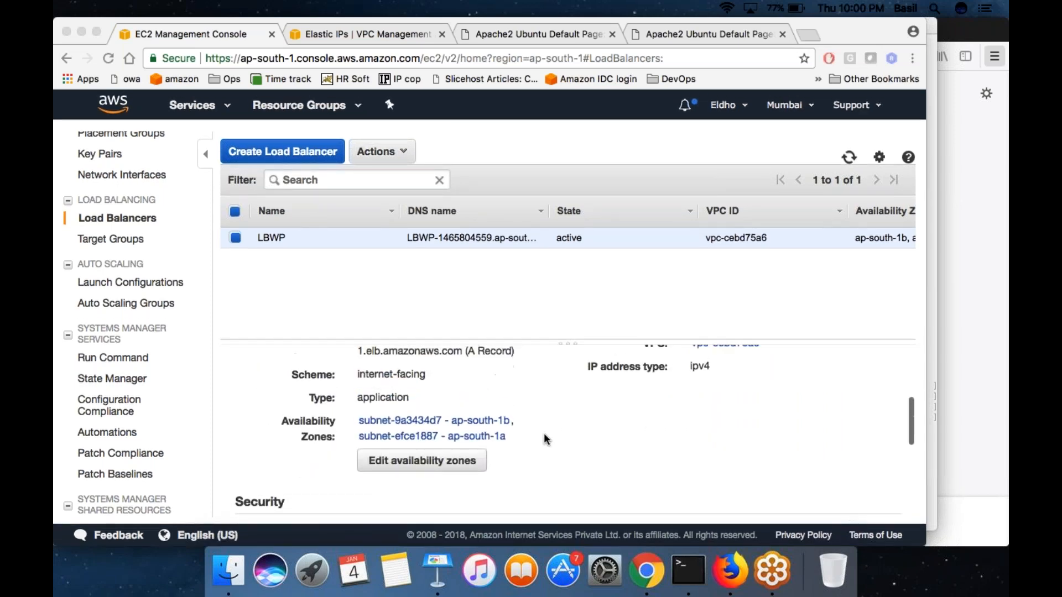
{"action": "scroll", "coordinate": [546, 440], "scroll_direction": "up", "scroll_amount": 1}
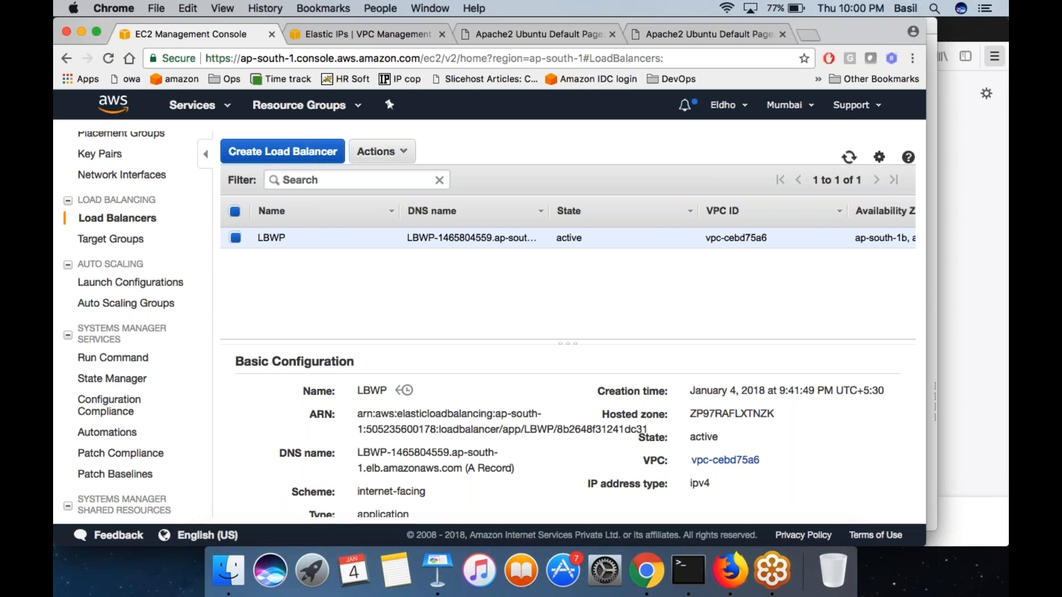
{"action": "left_click", "coordinate": [134, 305]}
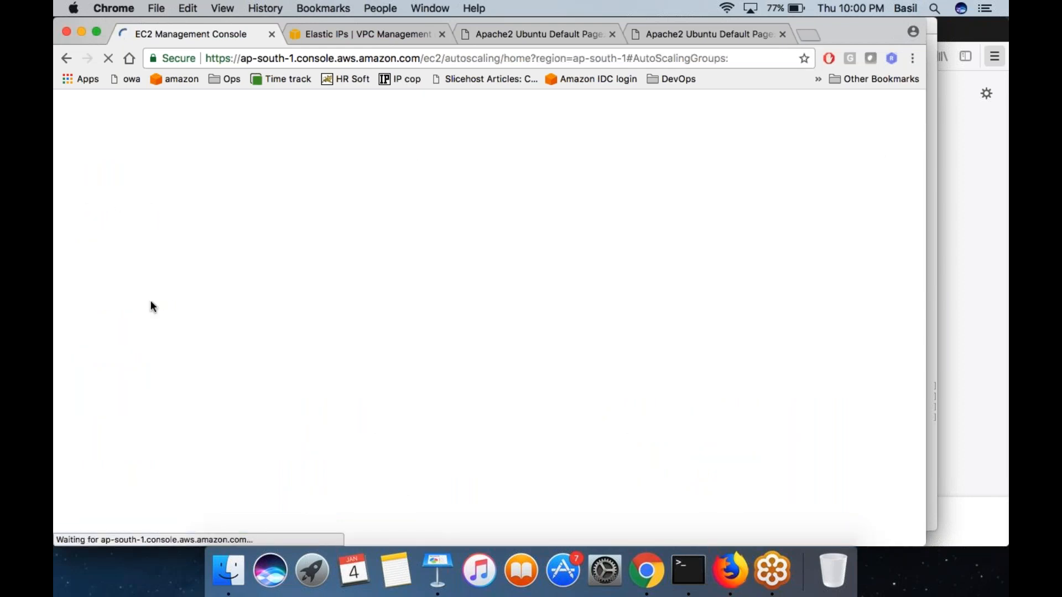
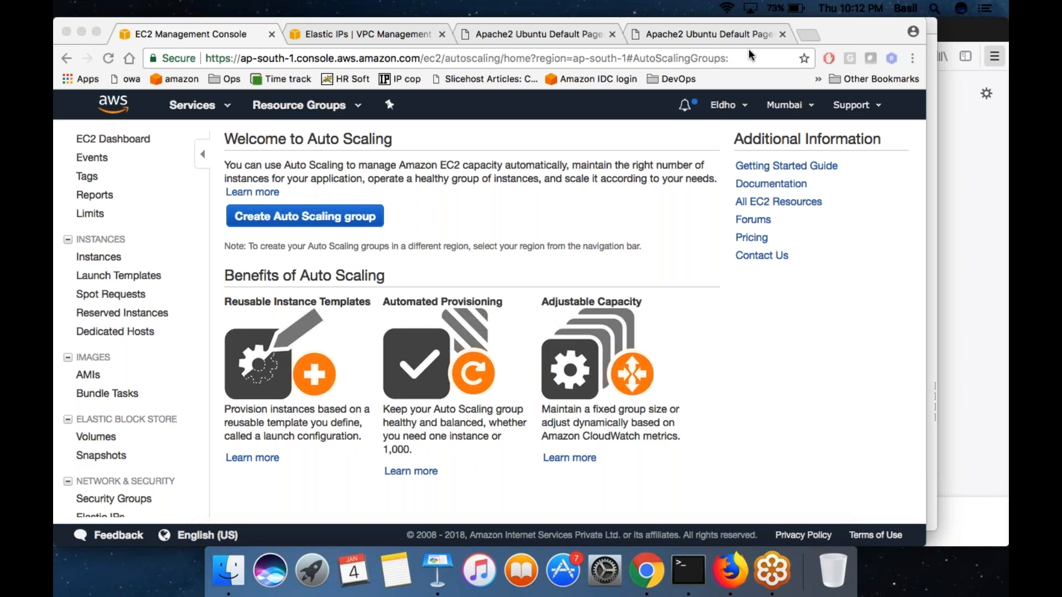
- Switch to Terminal and clear the previous command output to leave a blank drawing area
{"action": "left_click", "coordinate": [688, 570]}
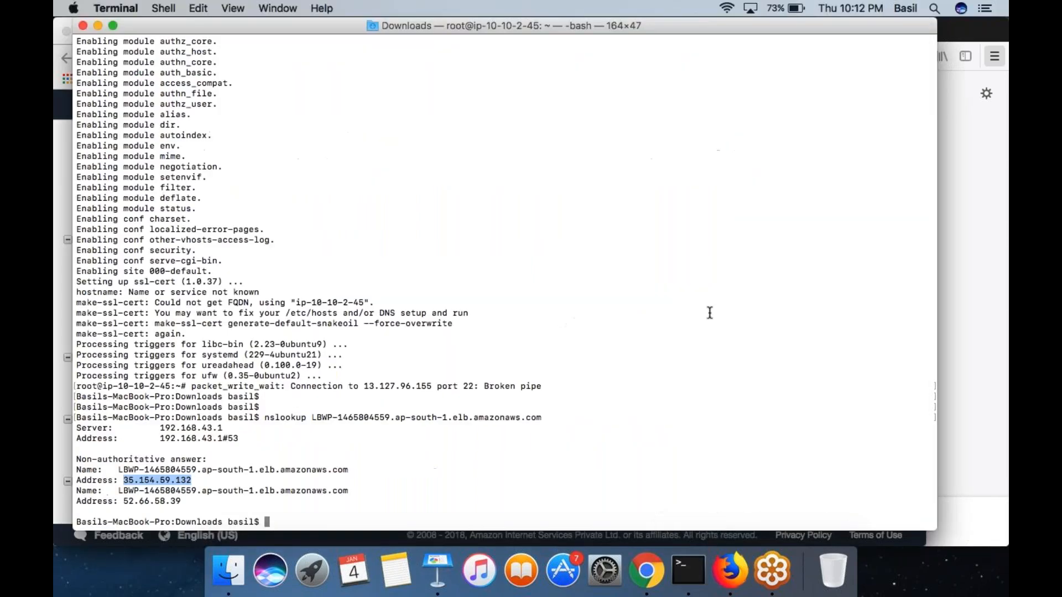
{"action": "key", "text": "Return"}
{"action": "key", "text": "Return"}
{"action": "key", "text": "ctrl+l"}
{"action": "key", "text": "Return"}
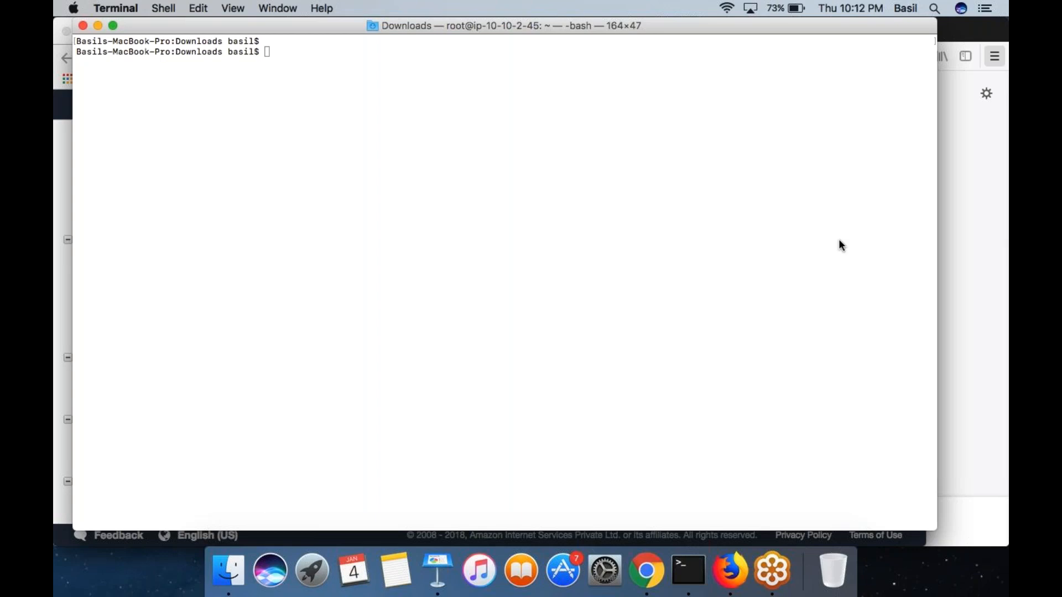
- Draw a tall box labelled ELB with an incoming arrow on its left side and a handwritten .com domain above the arrow
{"action": "mouse_move", "coordinate": [435, 89]}
{"action": "left_mouse_down"}
{"action": "mouse_move", "coordinate": [433, 419]}
{"action": "mouse_move", "coordinate": [552, 317]}
{"action": "mouse_move", "coordinate": [553, 85]}
{"action": "mouse_move", "coordinate": [425, 86]}
{"action": "mouse_move", "coordinate": [499, 163]}
{"action": "left_mouse_up"}
{"action": "mouse_move", "coordinate": [458, 128]}
{"action": "left_mouse_down"}
{"action": "mouse_move", "coordinate": [492, 122]}
{"action": "mouse_move", "coordinate": [514, 88]}
{"action": "mouse_move", "coordinate": [521, 175]}
{"action": "mouse_move", "coordinate": [536, 88]}
{"action": "mouse_move", "coordinate": [533, 167]}
{"action": "left_mouse_up"}
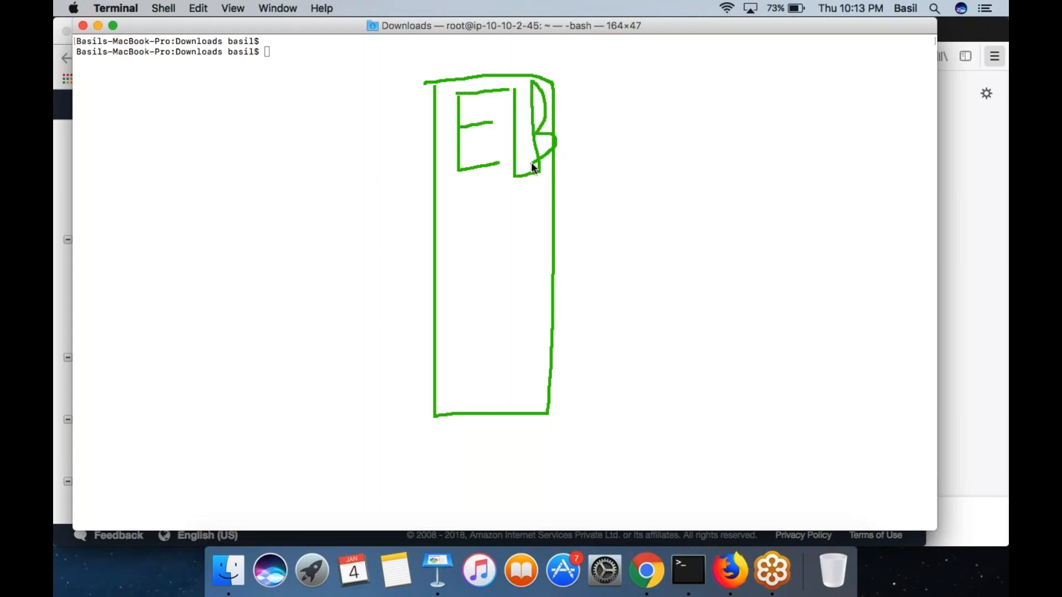
{"action": "left_click_drag", "start_coordinate": [100, 232], "coordinate": [395, 233]}
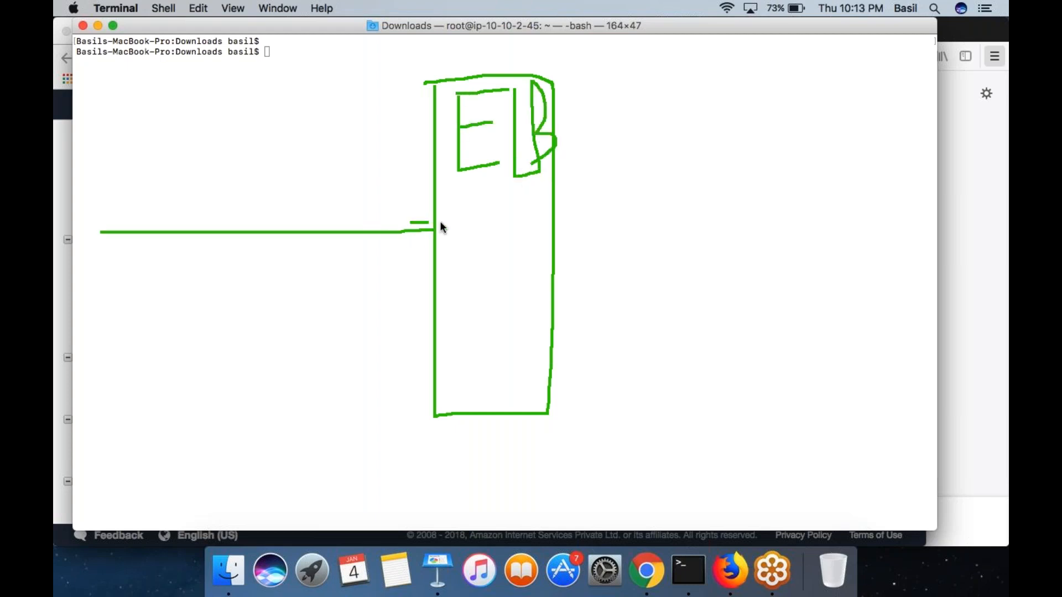
{"action": "mouse_move", "coordinate": [159, 229]}
{"action": "left_mouse_down"}
{"action": "mouse_move", "coordinate": [213, 159]}
{"action": "mouse_move", "coordinate": [275, 128]}
{"action": "left_mouse_up"}
{"action": "left_click", "coordinate": [283, 114]}
{"action": "left_click_drag", "start_coordinate": [298, 83], "coordinate": [376, 72]}
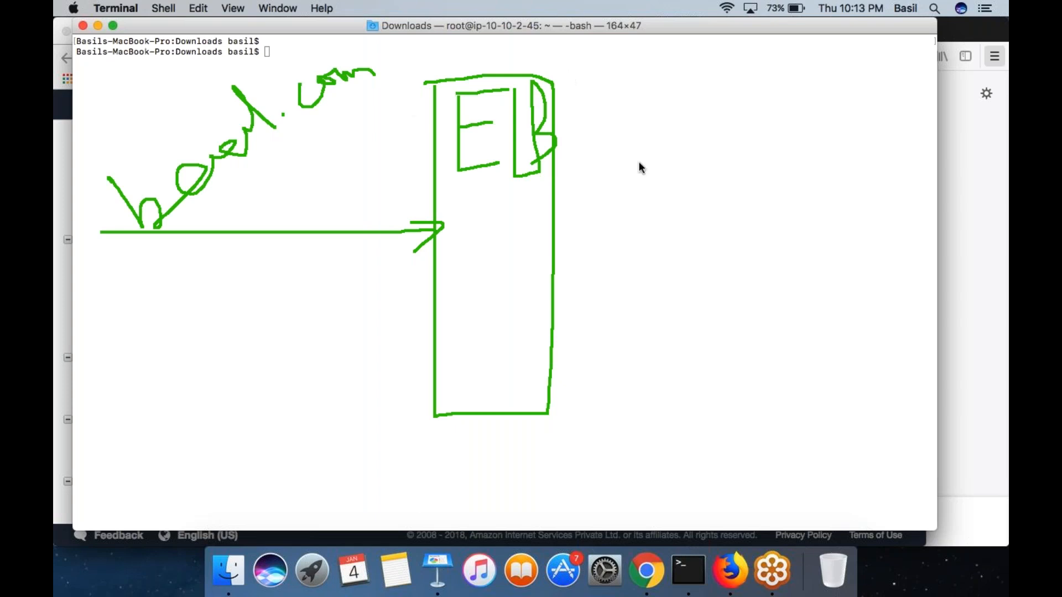
- Draw two instance circles connected to the ELB box and put a pointer mark at each one
{"action": "mouse_move", "coordinate": [543, 214]}
{"action": "left_mouse_down"}
{"action": "mouse_move", "coordinate": [684, 165]}
{"action": "mouse_move", "coordinate": [702, 145]}
{"action": "left_mouse_up"}
{"action": "mouse_move", "coordinate": [682, 164]}
{"action": "left_mouse_down"}
{"action": "mouse_move", "coordinate": [666, 189]}
{"action": "mouse_move", "coordinate": [659, 157]}
{"action": "left_mouse_up"}
{"action": "mouse_move", "coordinate": [553, 288]}
{"action": "left_mouse_down"}
{"action": "mouse_move", "coordinate": [661, 319]}
{"action": "mouse_move", "coordinate": [658, 330]}
{"action": "left_mouse_up"}
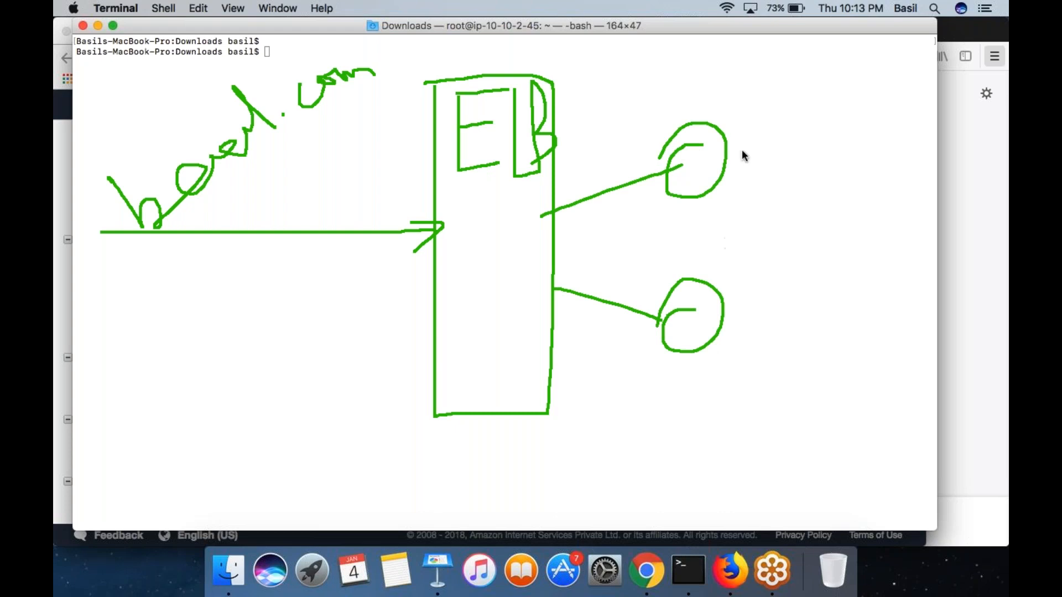
{"action": "mouse_move", "coordinate": [727, 279]}
{"action": "left_mouse_down"}
{"action": "mouse_move", "coordinate": [730, 303]}
{"action": "mouse_move", "coordinate": [763, 263]}
{"action": "left_mouse_up"}
{"action": "left_click_drag", "start_coordinate": [695, 111], "coordinate": [746, 35]}
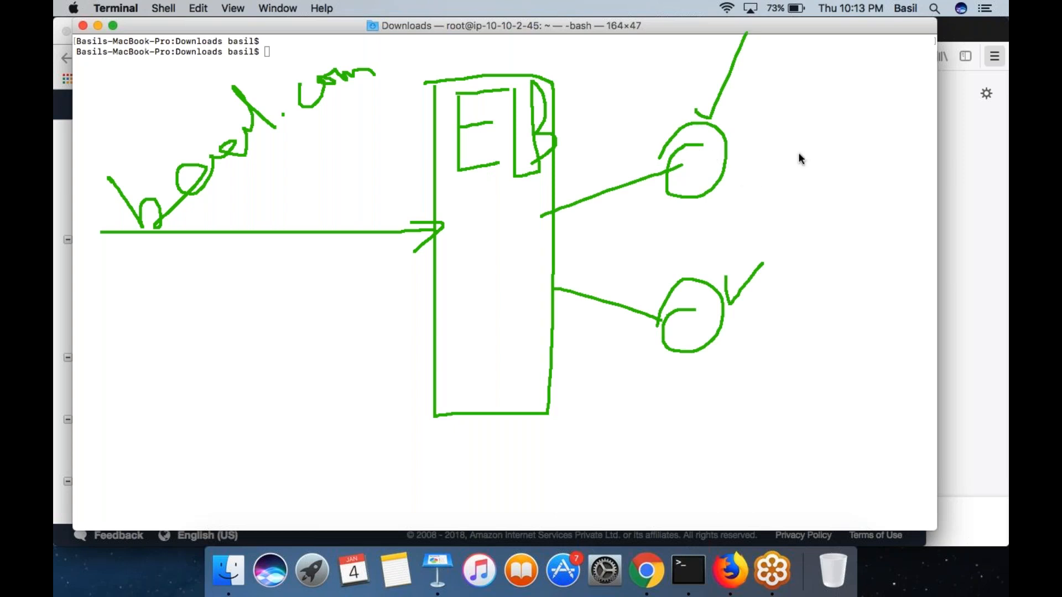
- Draw a small box linked to the upper instance, with an arrow from it to an outline enclosing both instances
{"action": "mouse_move", "coordinate": [722, 160]}
{"action": "left_mouse_down"}
{"action": "mouse_move", "coordinate": [846, 159]}
{"action": "mouse_move", "coordinate": [854, 223]}
{"action": "mouse_move", "coordinate": [806, 218]}
{"action": "mouse_move", "coordinate": [896, 261]}
{"action": "mouse_move", "coordinate": [868, 195]}
{"action": "left_mouse_up"}
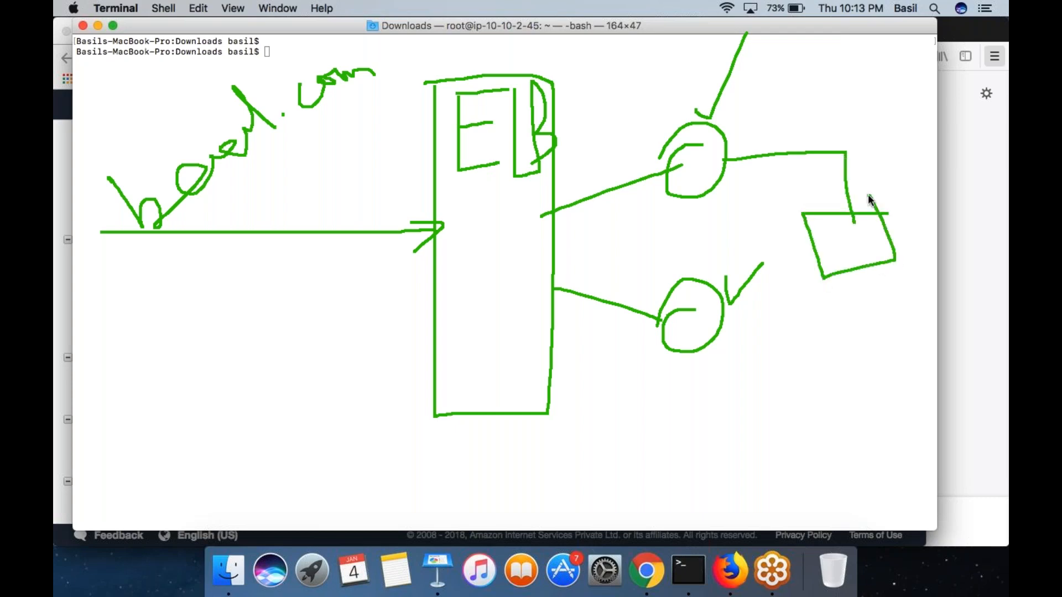
{"action": "mouse_move", "coordinate": [863, 272]}
{"action": "left_mouse_down"}
{"action": "mouse_move", "coordinate": [803, 350]}
{"action": "mouse_move", "coordinate": [758, 346]}
{"action": "left_mouse_up"}
{"action": "mouse_move", "coordinate": [771, 338]}
{"action": "left_mouse_down"}
{"action": "mouse_move", "coordinate": [752, 337]}
{"action": "mouse_move", "coordinate": [769, 381]}
{"action": "left_mouse_up"}
{"action": "mouse_move", "coordinate": [745, 310]}
{"action": "left_mouse_down"}
{"action": "mouse_move", "coordinate": [673, 105]}
{"action": "mouse_move", "coordinate": [672, 397]}
{"action": "mouse_move", "coordinate": [745, 313]}
{"action": "left_mouse_up"}
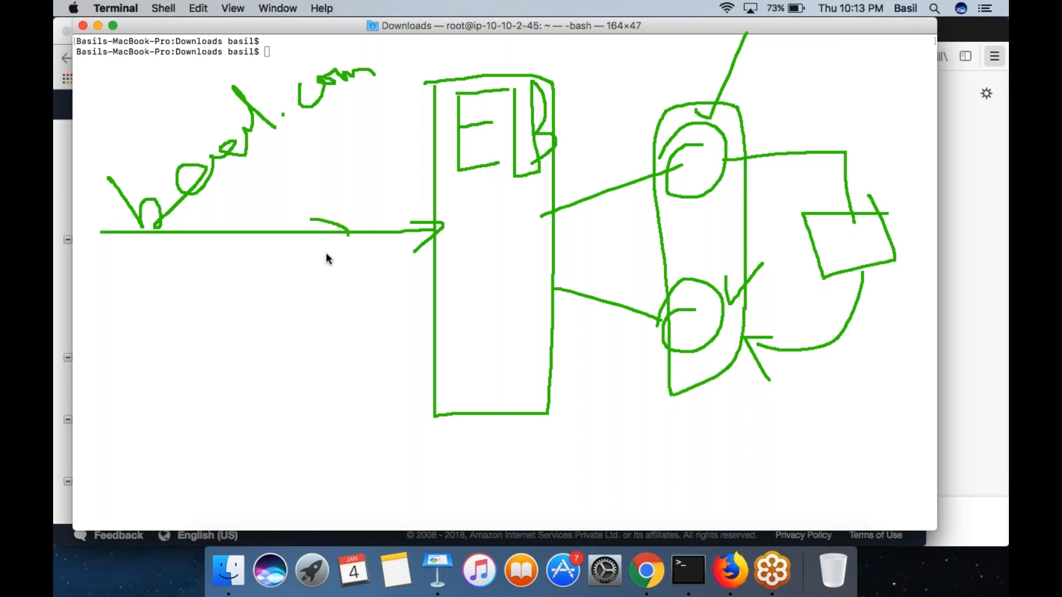
- Add two more instance circles below the existing pair, with connecting lines to the ELB and an arrow from the small box
{"action": "left_click_drag", "start_coordinate": [768, 77], "coordinate": [706, 158]}
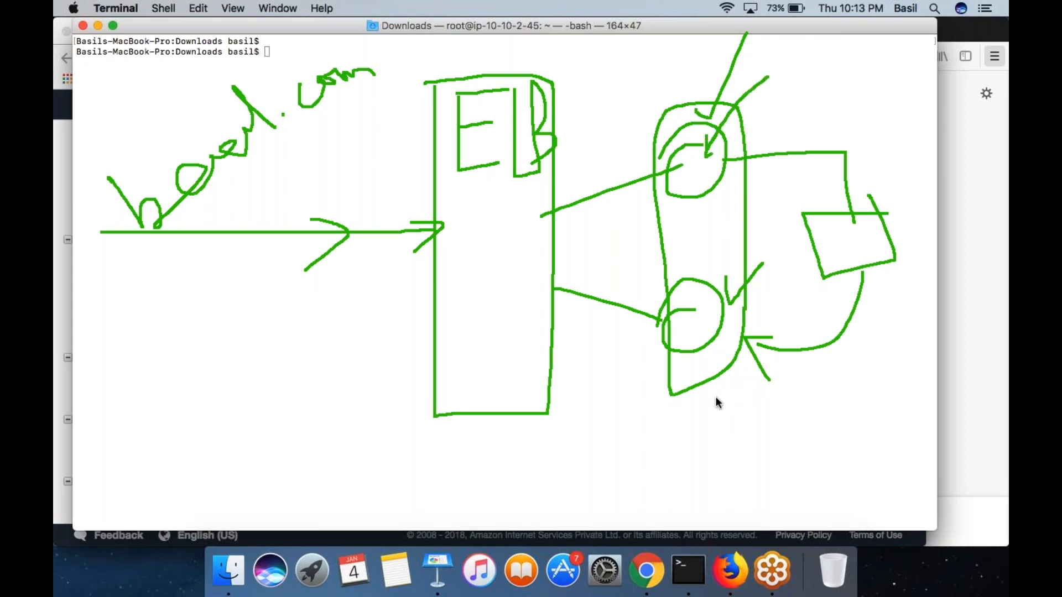
{"action": "mouse_move", "coordinate": [725, 426]}
{"action": "left_mouse_down"}
{"action": "mouse_move", "coordinate": [659, 447]}
{"action": "mouse_move", "coordinate": [722, 426]}
{"action": "mouse_move", "coordinate": [705, 412]}
{"action": "left_mouse_up"}
{"action": "mouse_move", "coordinate": [863, 256]}
{"action": "left_mouse_down"}
{"action": "mouse_move", "coordinate": [868, 372]}
{"action": "mouse_move", "coordinate": [751, 426]}
{"action": "mouse_move", "coordinate": [759, 443]}
{"action": "left_mouse_up"}
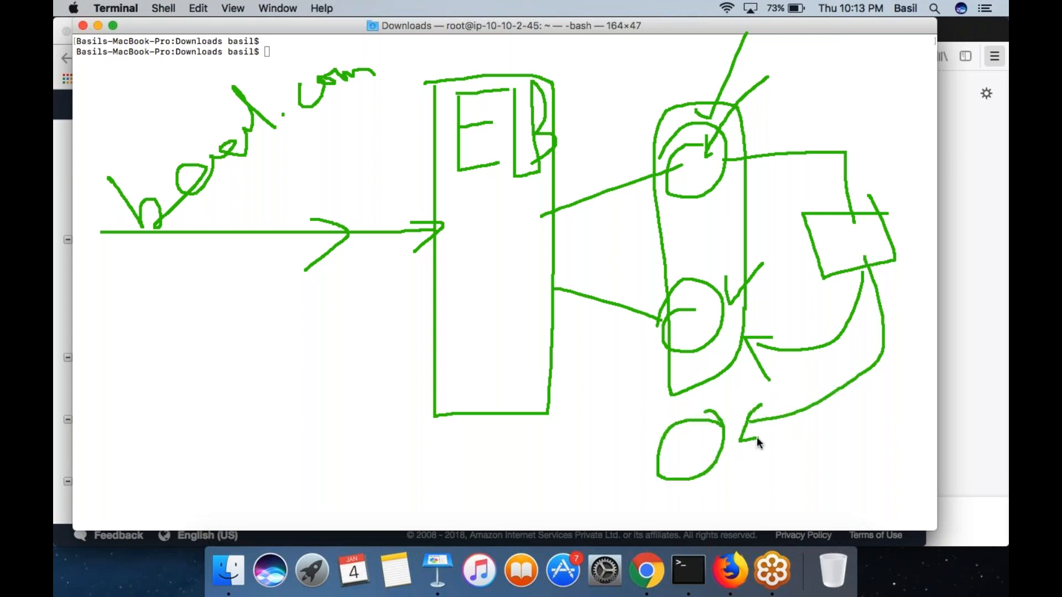
{"action": "mouse_move", "coordinate": [708, 488]}
{"action": "left_mouse_down"}
{"action": "mouse_move", "coordinate": [692, 505]}
{"action": "mouse_move", "coordinate": [741, 490]}
{"action": "mouse_move", "coordinate": [727, 498]}
{"action": "left_mouse_up"}
{"action": "left_click_drag", "start_coordinate": [663, 441], "coordinate": [645, 426]}
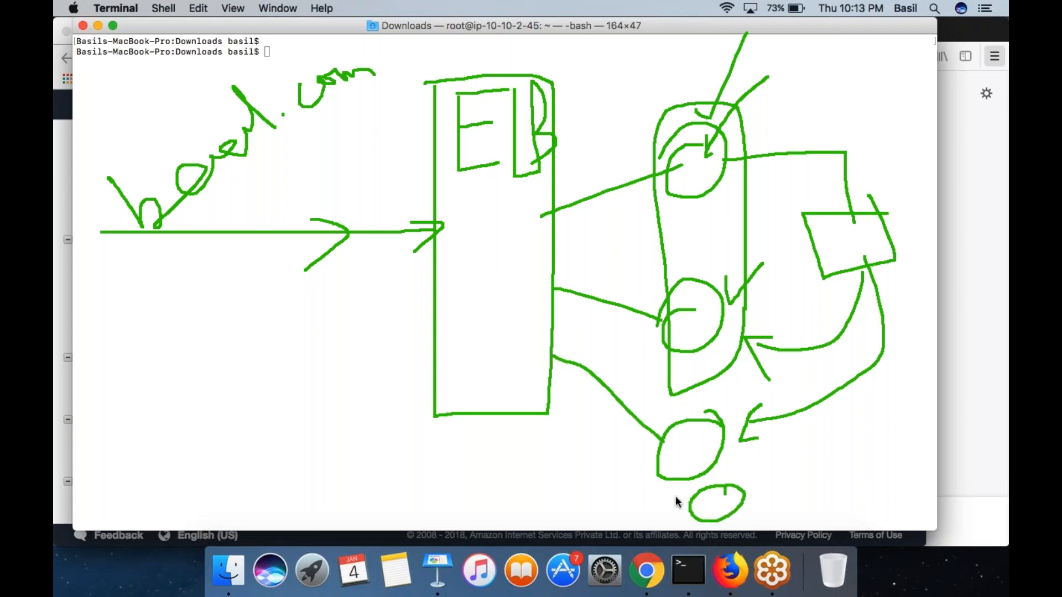
{"action": "left_click_drag", "start_coordinate": [688, 506], "coordinate": [552, 406]}
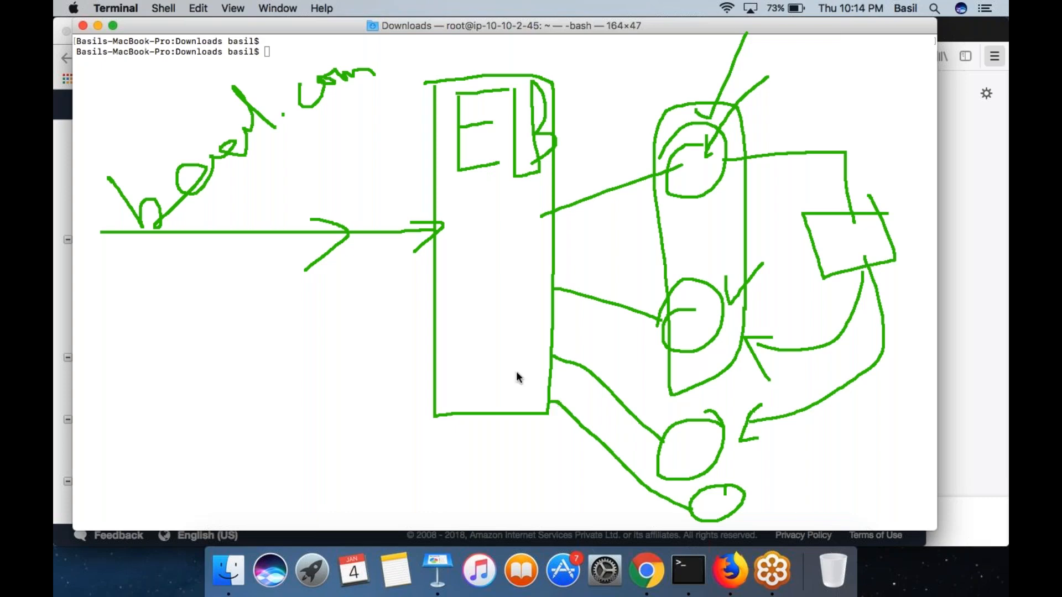
- Outline all four instances as one group, cross out the two added circles, and re-outline the remaining pair and the group
{"action": "mouse_move", "coordinate": [772, 83]}
{"action": "left_mouse_down"}
{"action": "mouse_move", "coordinate": [717, 86]}
{"action": "mouse_move", "coordinate": [635, 393]}
{"action": "mouse_move", "coordinate": [638, 486]}
{"action": "mouse_move", "coordinate": [686, 513]}
{"action": "mouse_move", "coordinate": [804, 434]}
{"action": "mouse_move", "coordinate": [799, 81]}
{"action": "mouse_move", "coordinate": [735, 84]}
{"action": "left_mouse_up"}
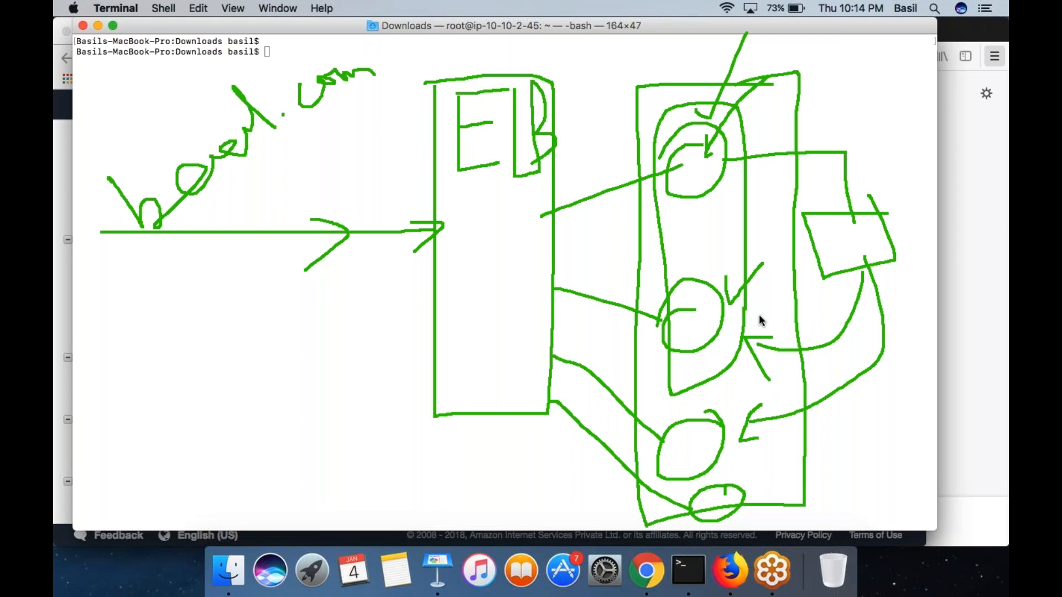
{"action": "left_click_drag", "start_coordinate": [665, 487], "coordinate": [781, 522]}
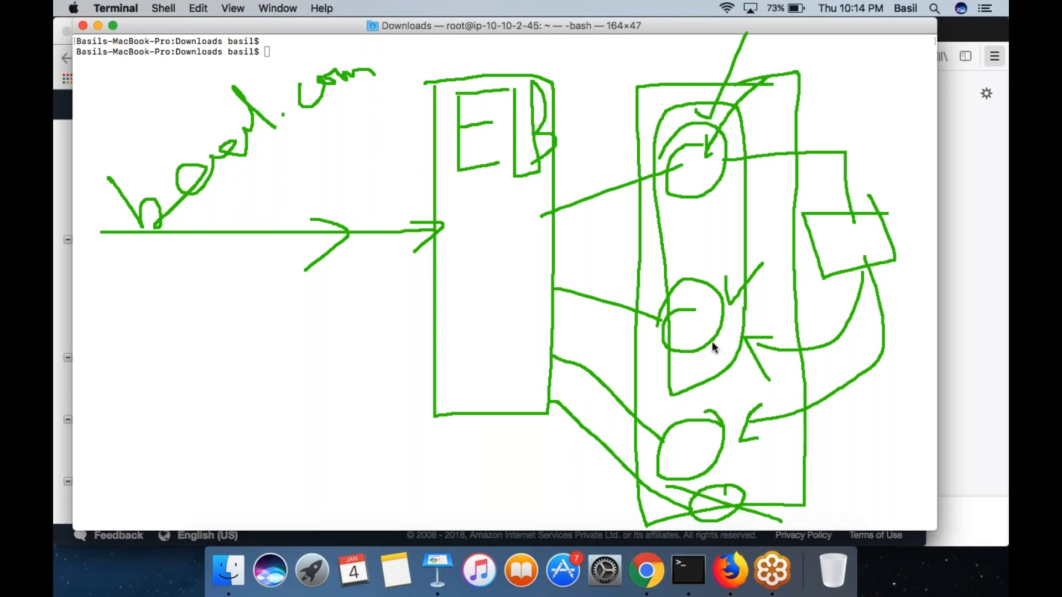
{"action": "left_click_drag", "start_coordinate": [652, 411], "coordinate": [754, 506]}
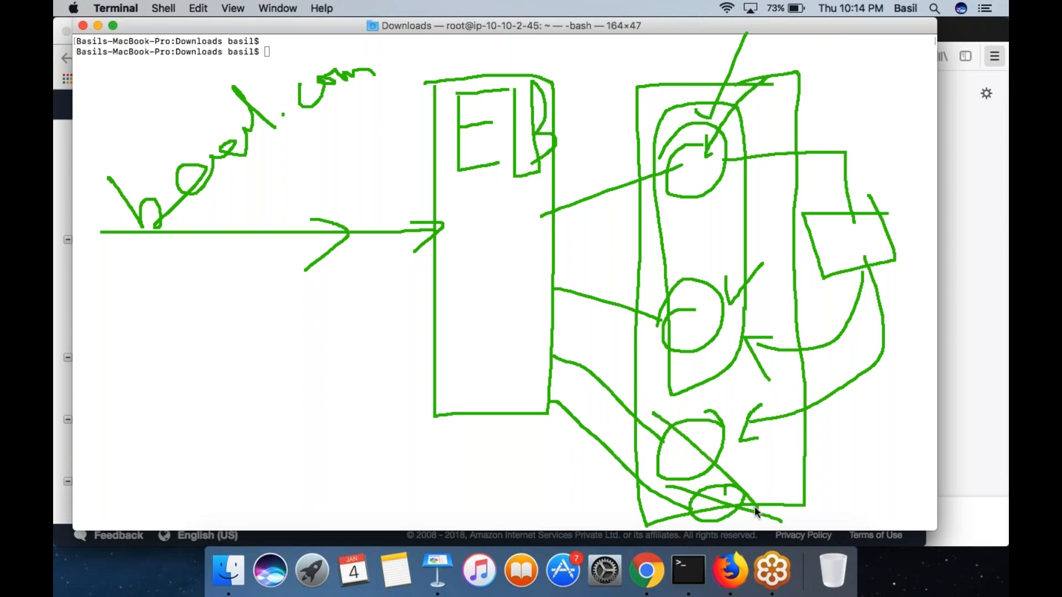
{"action": "mouse_move", "coordinate": [660, 368]}
{"action": "left_mouse_down"}
{"action": "mouse_move", "coordinate": [733, 362]}
{"action": "mouse_move", "coordinate": [733, 116]}
{"action": "left_mouse_up"}
{"action": "left_click_drag", "start_coordinate": [644, 115], "coordinate": [635, 381]}
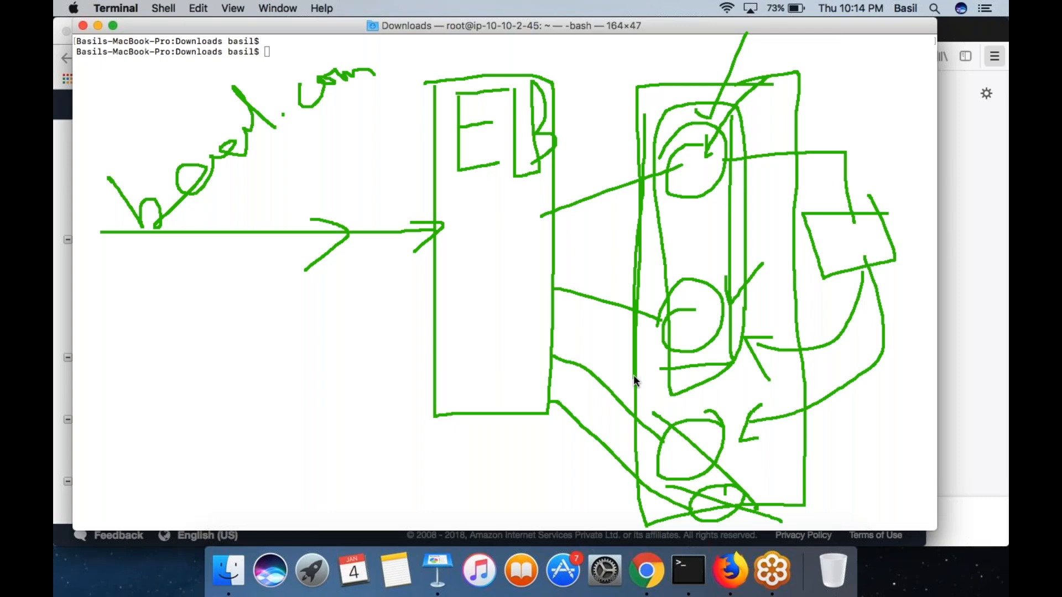
{"action": "mouse_move", "coordinate": [739, 94]}
{"action": "left_mouse_down"}
{"action": "mouse_move", "coordinate": [624, 310]}
{"action": "mouse_move", "coordinate": [655, 484]}
{"action": "left_mouse_up"}
{"action": "mouse_move", "coordinate": [757, 484]}
{"action": "left_mouse_down"}
{"action": "mouse_move", "coordinate": [776, 183]}
{"action": "mouse_move", "coordinate": [708, 108]}
{"action": "left_mouse_up"}
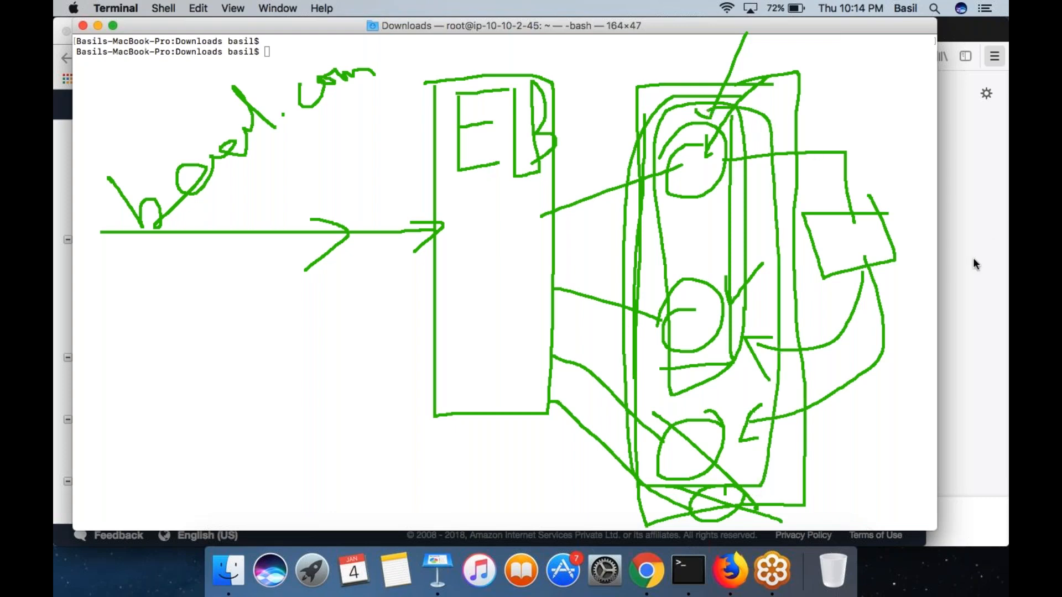
- Clear the ELB diagram and draw a large box labelled AG containing two instance circles
{"action": "left_click", "coordinate": [639, 222]}
{"action": "mouse_move", "coordinate": [554, 70]}
{"action": "left_mouse_down"}
{"action": "mouse_move", "coordinate": [553, 312]}
{"action": "mouse_move", "coordinate": [735, 303]}
{"action": "mouse_move", "coordinate": [721, 76]}
{"action": "mouse_move", "coordinate": [567, 68]}
{"action": "mouse_move", "coordinate": [611, 26]}
{"action": "left_mouse_up"}
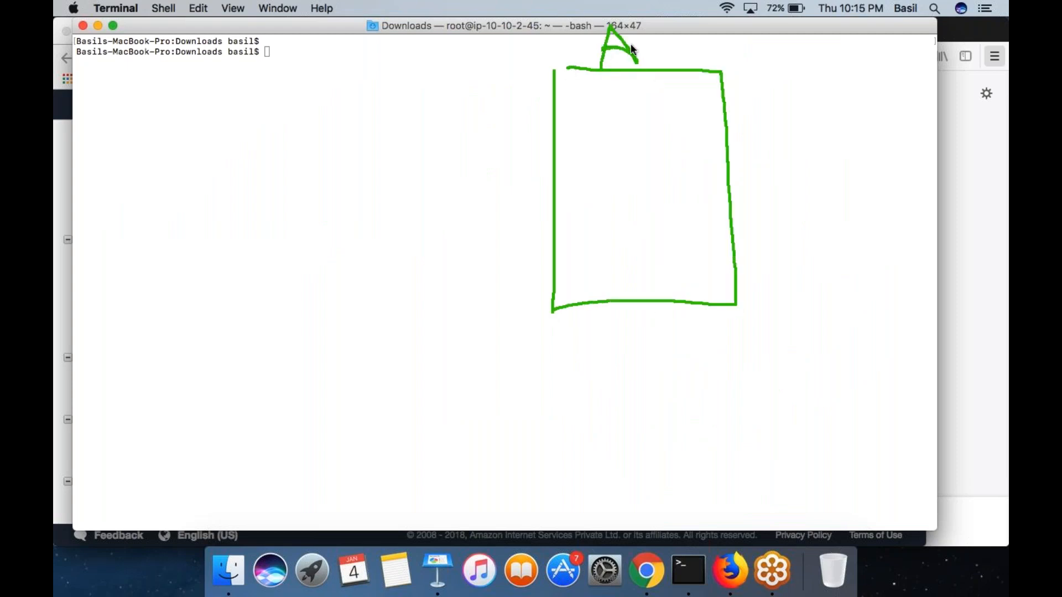
{"action": "left_click_drag", "start_coordinate": [656, 69], "coordinate": [672, 55]}
{"action": "left_click_drag", "start_coordinate": [657, 51], "coordinate": [667, 51]}
{"action": "left_click_drag", "start_coordinate": [593, 103], "coordinate": [618, 137]}
{"action": "mouse_move", "coordinate": [662, 95]}
{"action": "left_mouse_down"}
{"action": "mouse_move", "coordinate": [656, 132]}
{"action": "mouse_move", "coordinate": [663, 92]}
{"action": "left_mouse_up"}
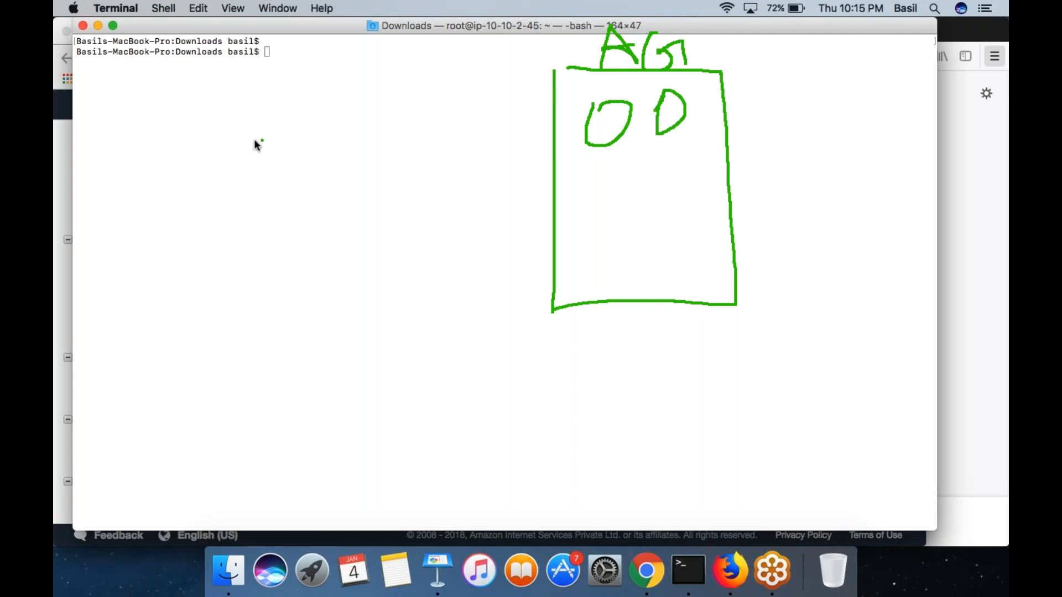
- Write the scaling condition CPU > 80% beside the AG box, with an arrow from CPU to the box
{"action": "mouse_move", "coordinate": [278, 145]}
{"action": "left_mouse_down"}
{"action": "mouse_move", "coordinate": [281, 193]}
{"action": "mouse_move", "coordinate": [280, 161]}
{"action": "left_mouse_up"}
{"action": "mouse_move", "coordinate": [333, 120]}
{"action": "left_mouse_down"}
{"action": "mouse_move", "coordinate": [335, 129]}
{"action": "mouse_move", "coordinate": [548, 112]}
{"action": "mouse_move", "coordinate": [524, 148]}
{"action": "left_mouse_up"}
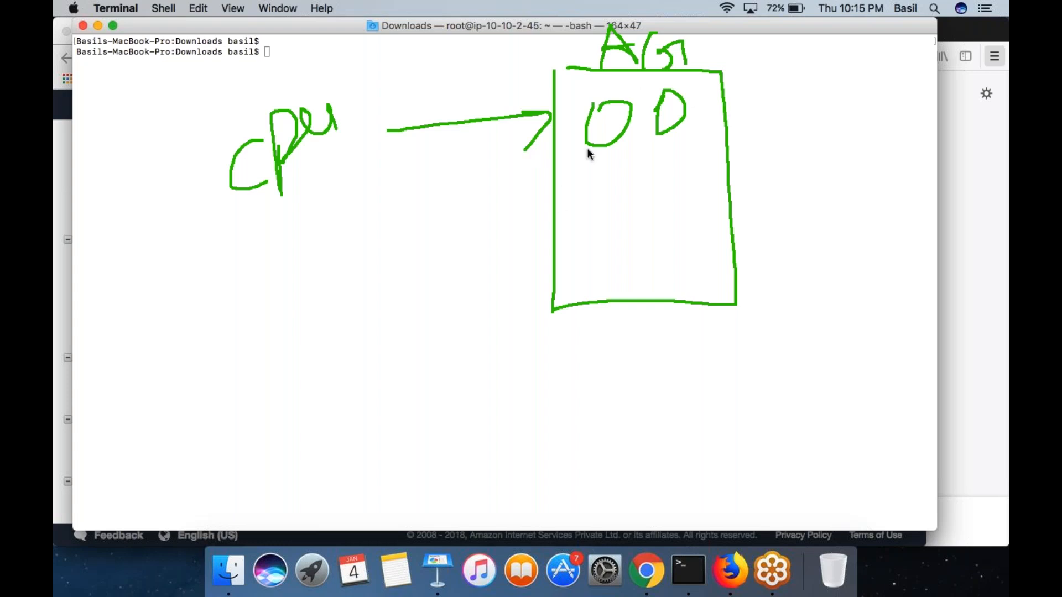
{"action": "left_click_drag", "start_coordinate": [322, 227], "coordinate": [302, 289]}
{"action": "mouse_move", "coordinate": [360, 200]}
{"action": "left_mouse_down"}
{"action": "mouse_move", "coordinate": [353, 221]}
{"action": "mouse_move", "coordinate": [360, 200]}
{"action": "mouse_move", "coordinate": [435, 231]}
{"action": "mouse_move", "coordinate": [450, 216]}
{"action": "mouse_move", "coordinate": [432, 189]}
{"action": "mouse_move", "coordinate": [420, 192]}
{"action": "left_mouse_up"}
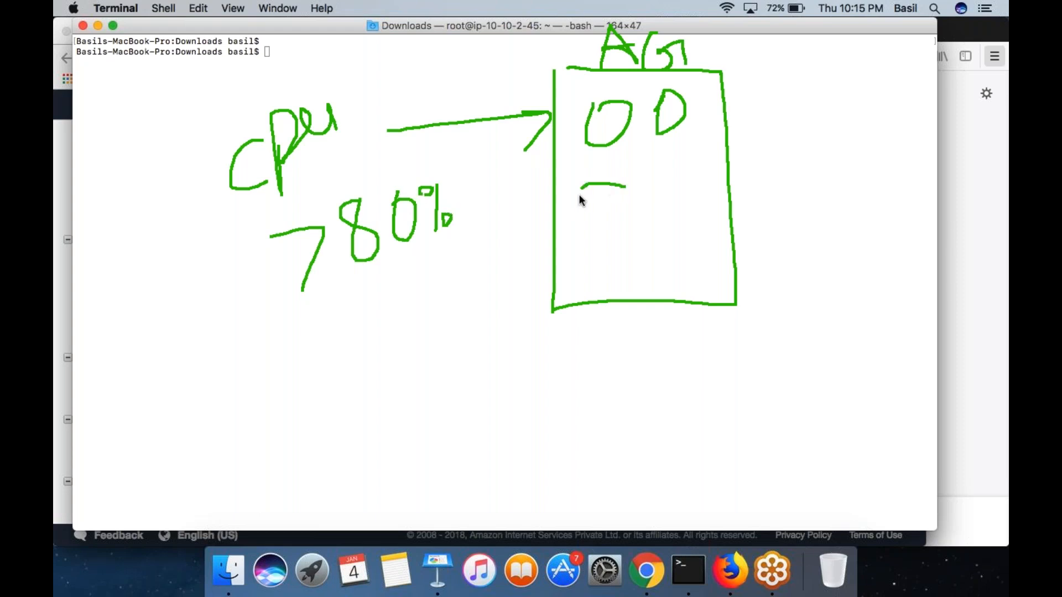
- Draw a box labelled LC with scribbled configuration lines, frame its label, and point an arrow from it into the AG box
{"action": "left_click_drag", "start_coordinate": [861, 68], "coordinate": [808, 103]}
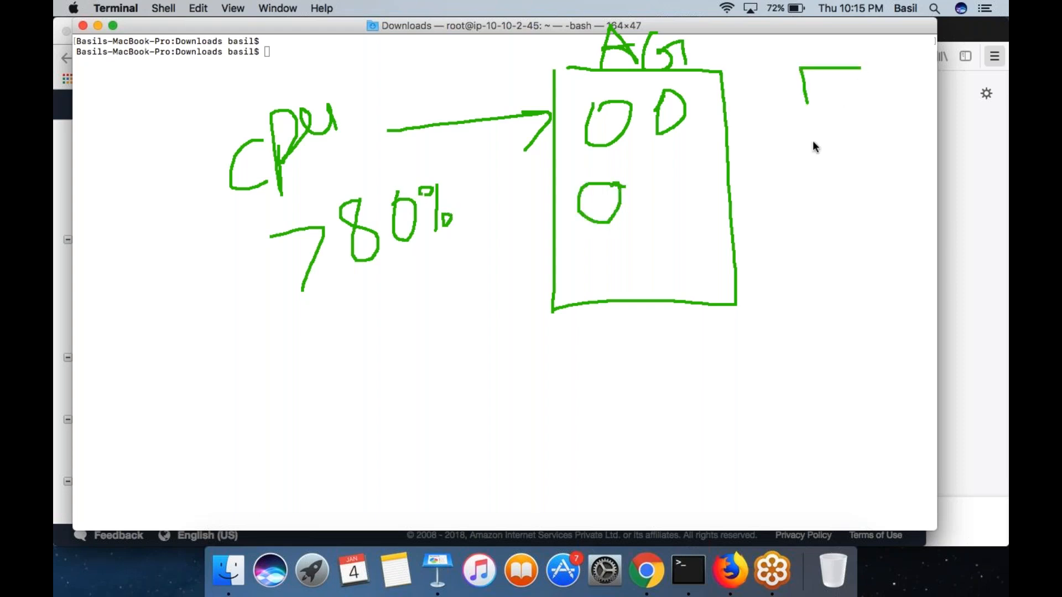
{"action": "mouse_move", "coordinate": [889, 149]}
{"action": "left_mouse_down"}
{"action": "mouse_move", "coordinate": [839, 35]}
{"action": "mouse_move", "coordinate": [844, 52]}
{"action": "mouse_move", "coordinate": [857, 45]}
{"action": "left_mouse_up"}
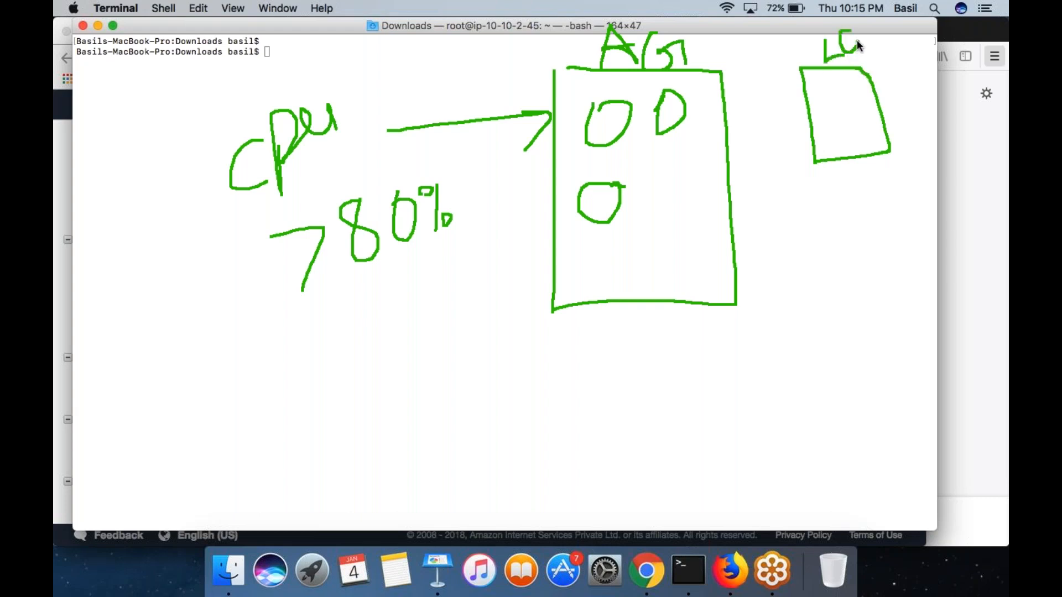
{"action": "mouse_move", "coordinate": [826, 106]}
{"action": "left_mouse_down"}
{"action": "mouse_move", "coordinate": [868, 106]}
{"action": "mouse_move", "coordinate": [879, 128]}
{"action": "mouse_move", "coordinate": [865, 141]}
{"action": "left_mouse_up"}
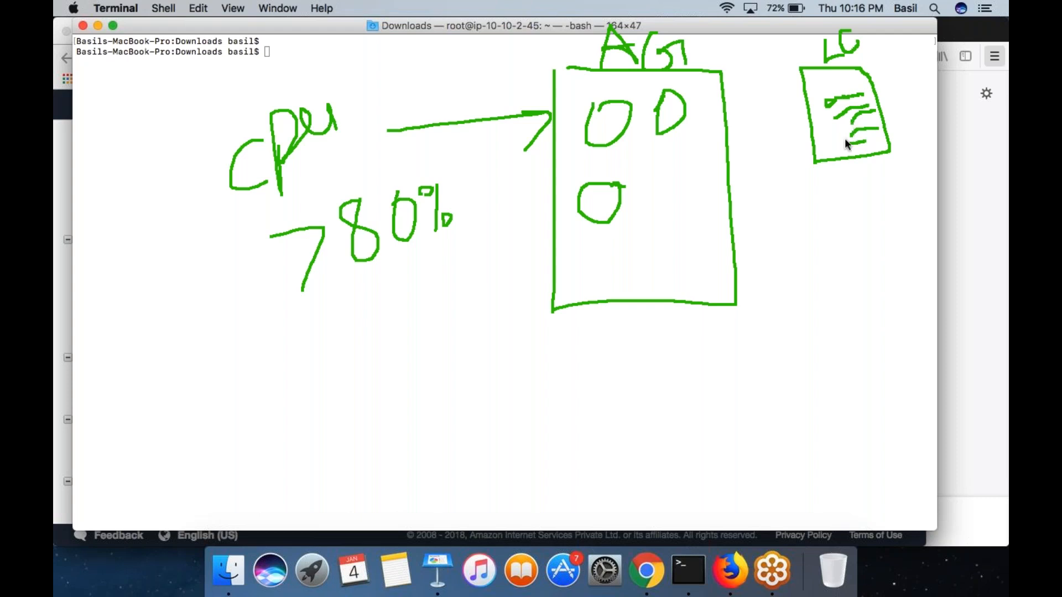
{"action": "mouse_move", "coordinate": [828, 57]}
{"action": "left_mouse_down"}
{"action": "mouse_move", "coordinate": [869, 55]}
{"action": "mouse_move", "coordinate": [866, 25]}
{"action": "mouse_move", "coordinate": [815, 52]}
{"action": "mouse_move", "coordinate": [852, 58]}
{"action": "left_mouse_up"}
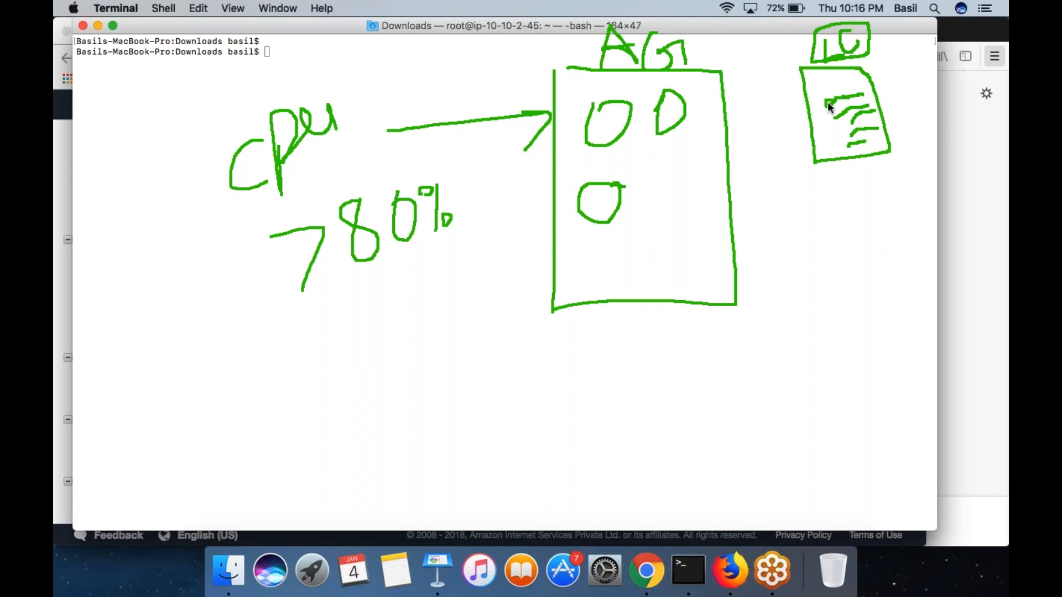
{"action": "left_click_drag", "start_coordinate": [808, 110], "coordinate": [692, 151]}
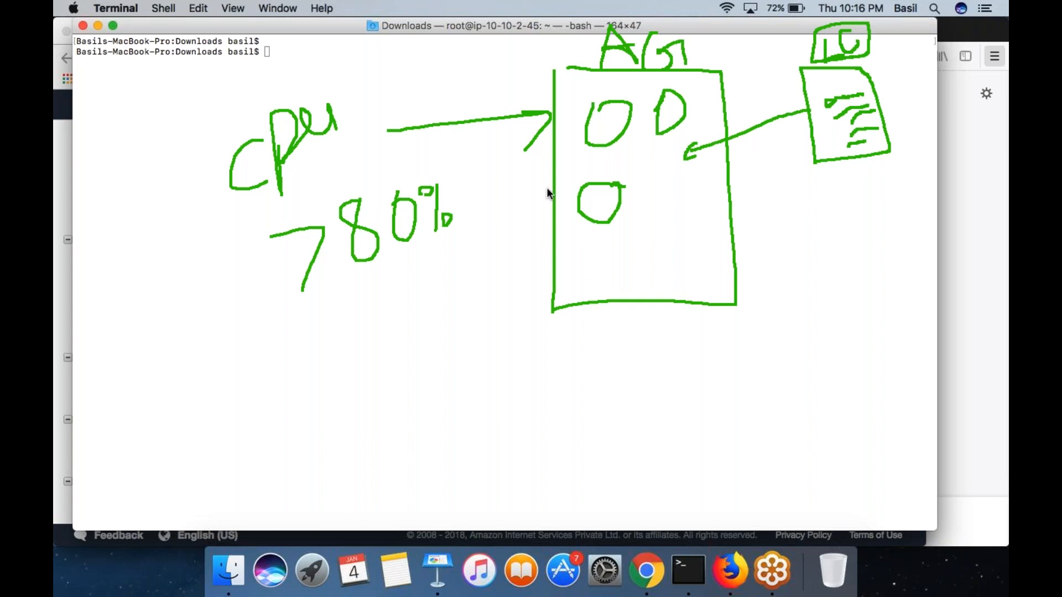
- Draw a second arrow from the CPU condition to AG, and add a fourth instance with an arrow from the LC box
{"action": "mouse_move", "coordinate": [332, 194]}
{"action": "left_mouse_down"}
{"action": "mouse_move", "coordinate": [481, 161]}
{"action": "mouse_move", "coordinate": [546, 160]}
{"action": "mouse_move", "coordinate": [515, 220]}
{"action": "left_mouse_up"}
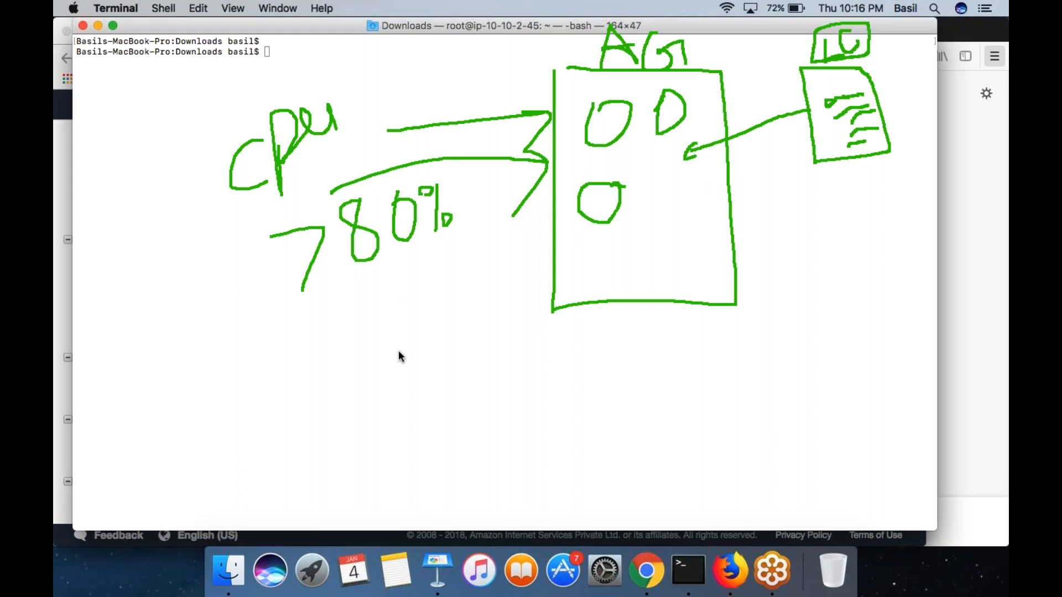
{"action": "mouse_move", "coordinate": [688, 207]}
{"action": "left_mouse_down"}
{"action": "mouse_move", "coordinate": [706, 227]}
{"action": "mouse_move", "coordinate": [686, 209]}
{"action": "left_mouse_up"}
{"action": "left_click", "coordinate": [796, 141]}
{"action": "mouse_move", "coordinate": [797, 142]}
{"action": "left_mouse_down"}
{"action": "mouse_move", "coordinate": [714, 224]}
{"action": "mouse_move", "coordinate": [758, 218]}
{"action": "left_mouse_up"}
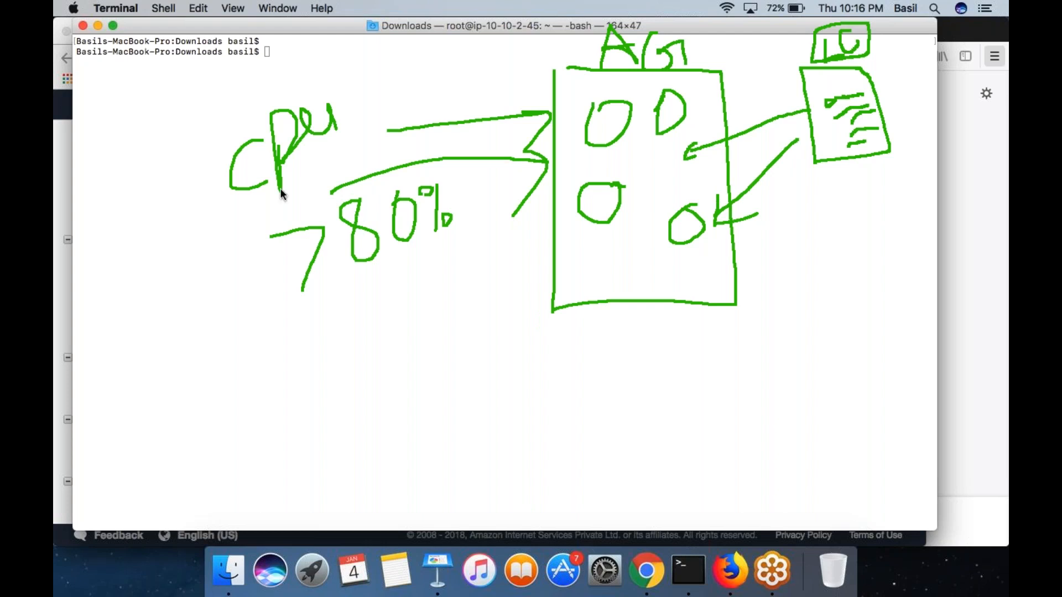
- Frame the CPU > 80% condition and draw a second policy box below it containing < 50%
{"action": "mouse_move", "coordinate": [264, 114]}
{"action": "left_mouse_down"}
{"action": "mouse_move", "coordinate": [208, 158]}
{"action": "mouse_move", "coordinate": [239, 311]}
{"action": "mouse_move", "coordinate": [493, 244]}
{"action": "mouse_move", "coordinate": [391, 71]}
{"action": "mouse_move", "coordinate": [298, 106]}
{"action": "left_mouse_up"}
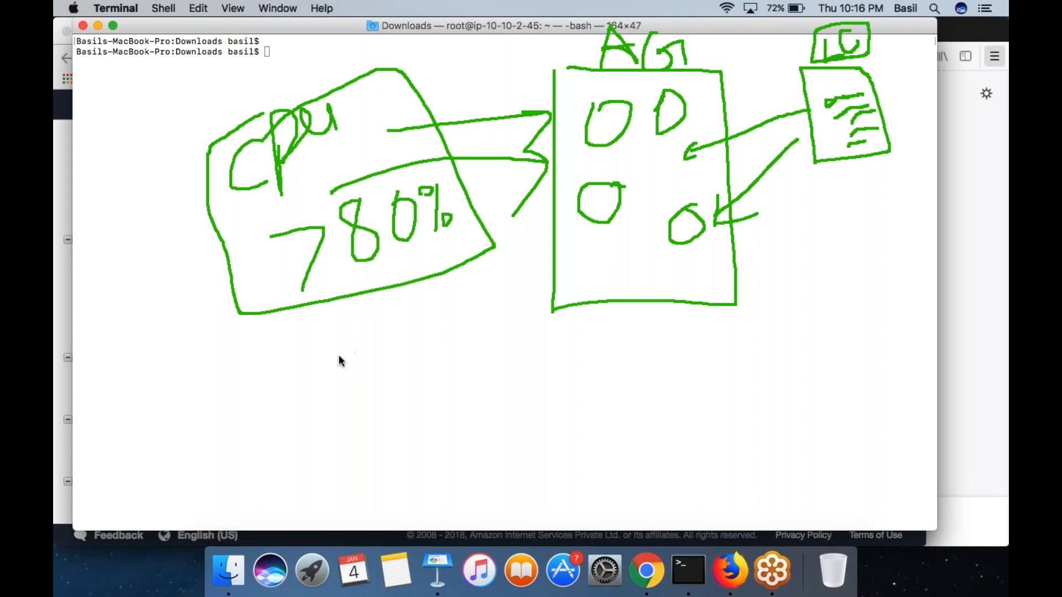
{"action": "mouse_move", "coordinate": [479, 311]}
{"action": "left_mouse_down"}
{"action": "mouse_move", "coordinate": [256, 379]}
{"action": "mouse_move", "coordinate": [289, 490]}
{"action": "mouse_move", "coordinate": [474, 372]}
{"action": "mouse_move", "coordinate": [460, 312]}
{"action": "left_mouse_up"}
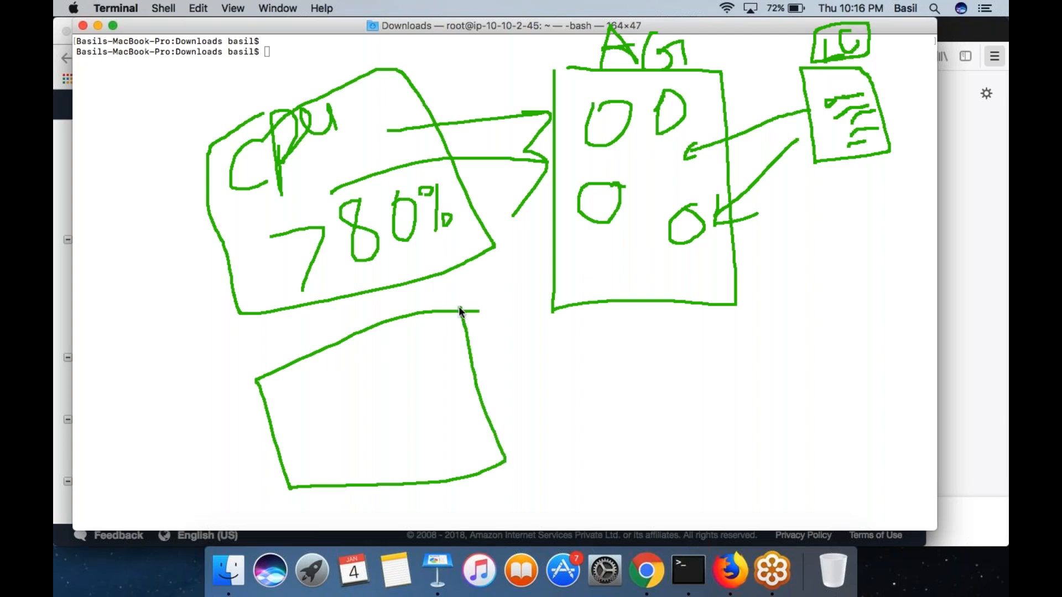
{"action": "left_click_drag", "start_coordinate": [441, 396], "coordinate": [449, 440]}
{"action": "mouse_move", "coordinate": [474, 396]}
{"action": "left_mouse_down"}
{"action": "mouse_move", "coordinate": [451, 408]}
{"action": "mouse_move", "coordinate": [474, 413]}
{"action": "mouse_move", "coordinate": [456, 429]}
{"action": "mouse_move", "coordinate": [500, 391]}
{"action": "mouse_move", "coordinate": [516, 421]}
{"action": "mouse_move", "coordinate": [529, 401]}
{"action": "mouse_move", "coordinate": [507, 382]}
{"action": "left_mouse_up"}
{"action": "left_click", "coordinate": [488, 406]}
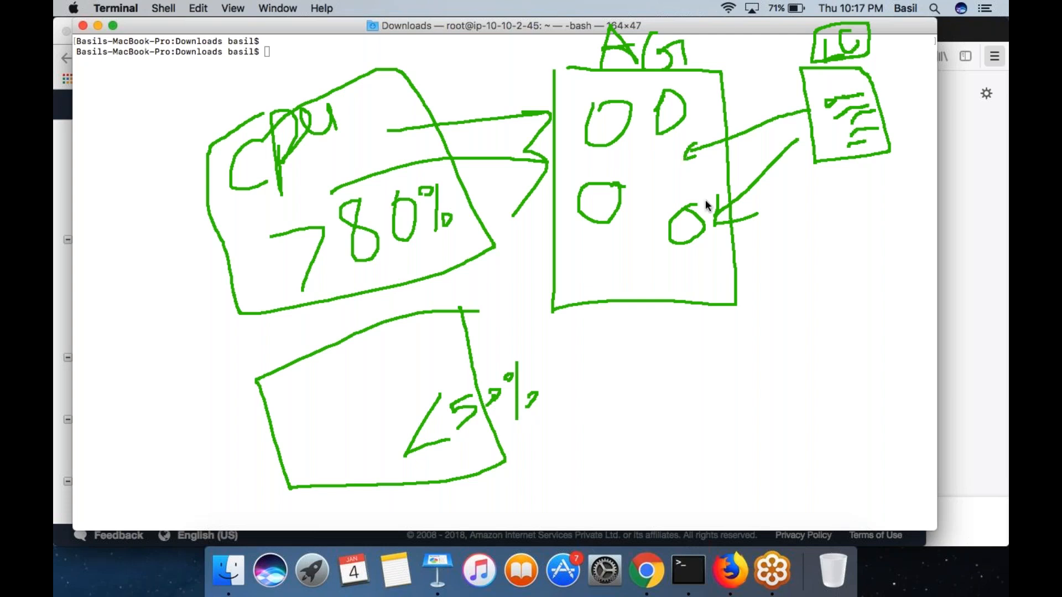
- Draw an arrow from the < 50% box to AG, circle the 50% threshold, and cross out the fourth instance
{"action": "mouse_move", "coordinate": [431, 357]}
{"action": "left_mouse_down"}
{"action": "mouse_move", "coordinate": [557, 270]}
{"action": "mouse_move", "coordinate": [549, 302]}
{"action": "left_mouse_up"}
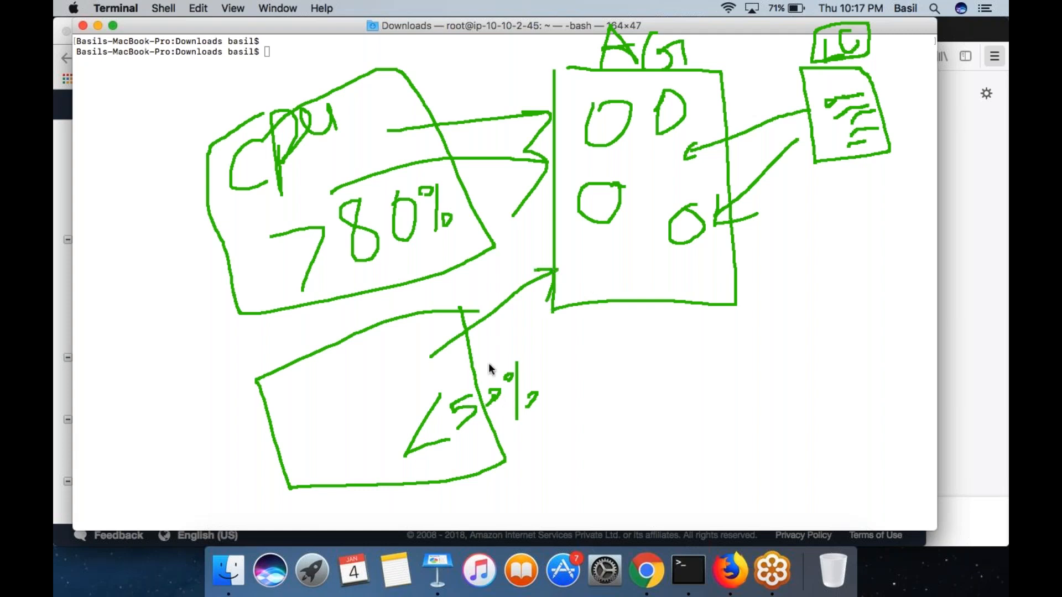
{"action": "mouse_move", "coordinate": [522, 345]}
{"action": "left_mouse_down"}
{"action": "mouse_move", "coordinate": [450, 401]}
{"action": "mouse_move", "coordinate": [526, 410]}
{"action": "mouse_move", "coordinate": [534, 338]}
{"action": "left_mouse_up"}
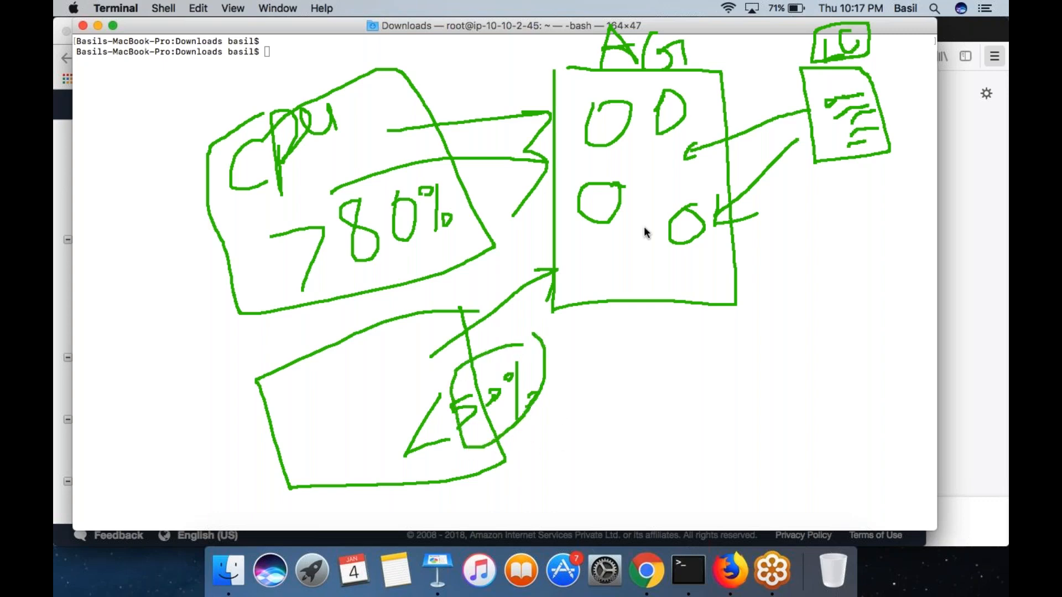
{"action": "left_click_drag", "start_coordinate": [667, 204], "coordinate": [737, 287]}
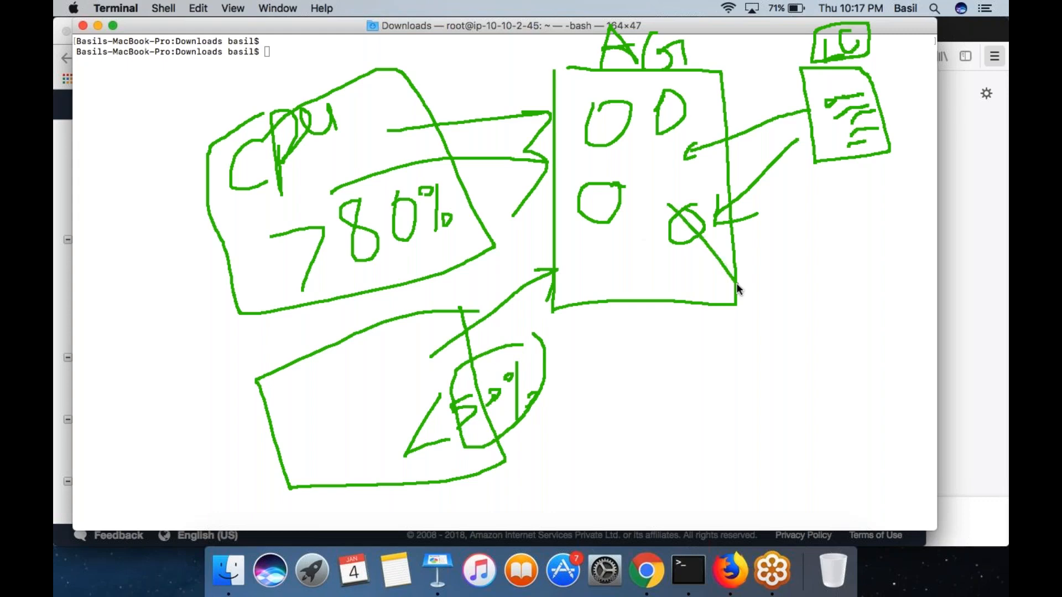
- Point a second arrow from the < 50% box at AG, cross out the third instance, and frame the two remaining above a zigzag load line
{"action": "mouse_move", "coordinate": [514, 447]}
{"action": "left_mouse_down"}
{"action": "mouse_move", "coordinate": [575, 363]}
{"action": "mouse_move", "coordinate": [592, 315]}
{"action": "mouse_move", "coordinate": [599, 341]}
{"action": "left_mouse_up"}
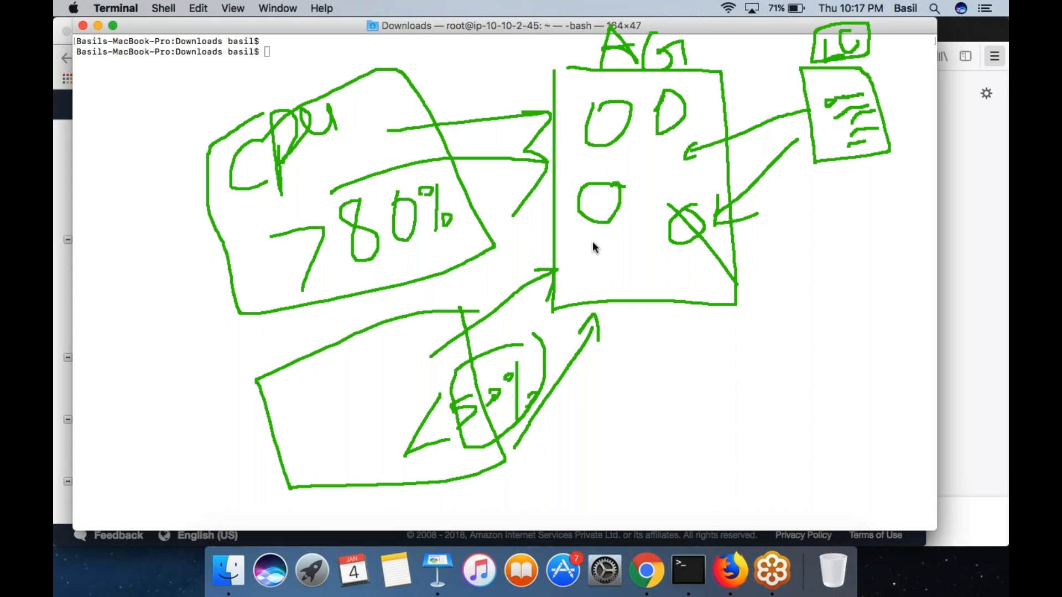
{"action": "left_click_drag", "start_coordinate": [568, 178], "coordinate": [677, 242]}
{"action": "left_click_drag", "start_coordinate": [760, 425], "coordinate": [773, 337]}
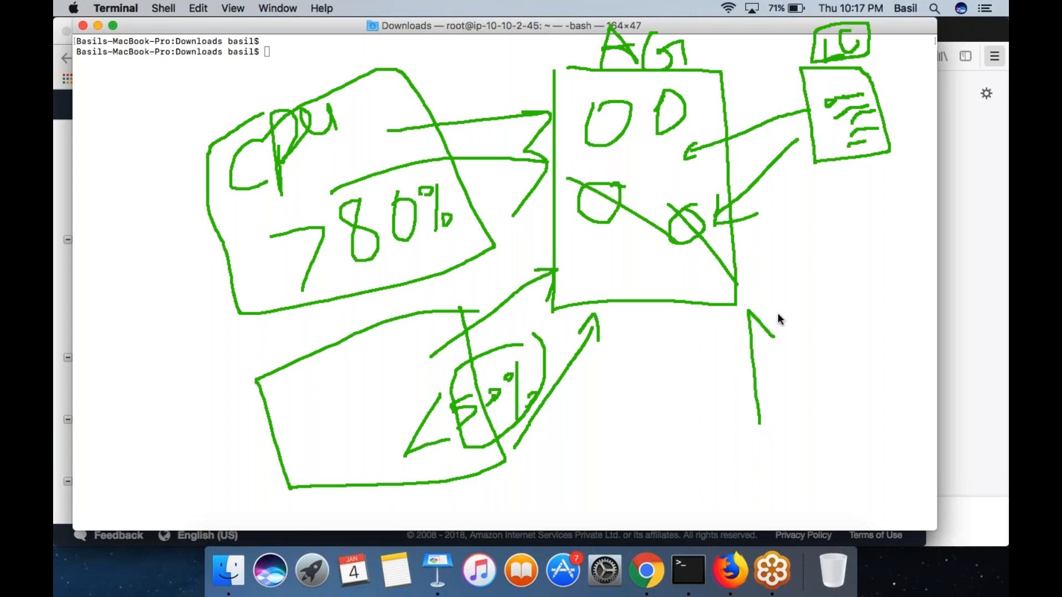
{"action": "mouse_move", "coordinate": [622, 79]}
{"action": "left_mouse_down"}
{"action": "mouse_move", "coordinate": [574, 79]}
{"action": "mouse_move", "coordinate": [577, 161]}
{"action": "mouse_move", "coordinate": [699, 128]}
{"action": "mouse_move", "coordinate": [590, 72]}
{"action": "left_mouse_up"}
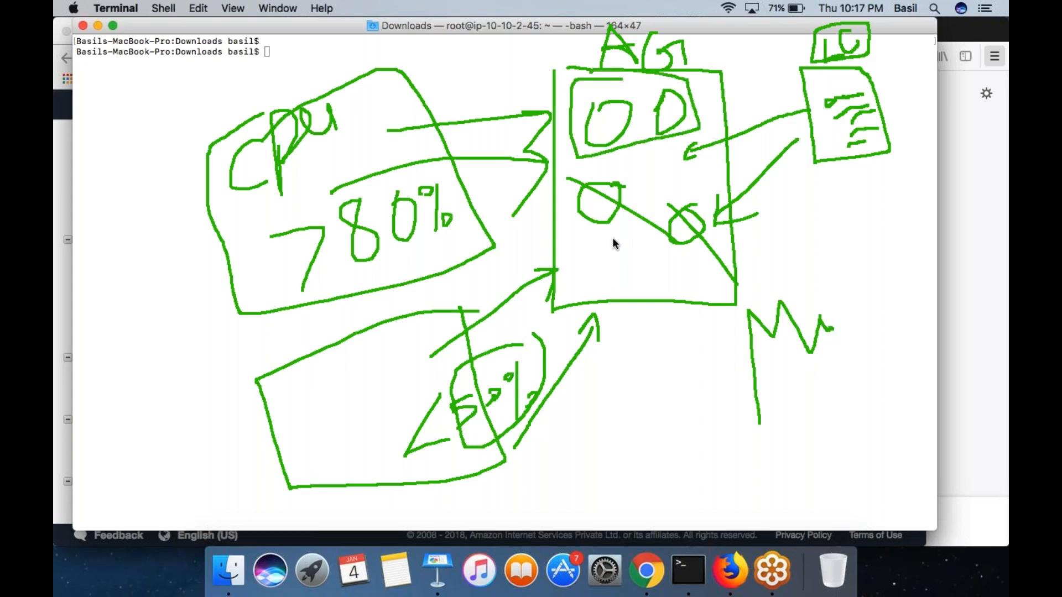
{"action": "mouse_move", "coordinate": [647, 341]}
{"action": "left_mouse_down"}
{"action": "mouse_move", "coordinate": [648, 402]}
{"action": "mouse_move", "coordinate": [666, 374]}
{"action": "mouse_move", "coordinate": [656, 359]}
{"action": "left_mouse_up"}
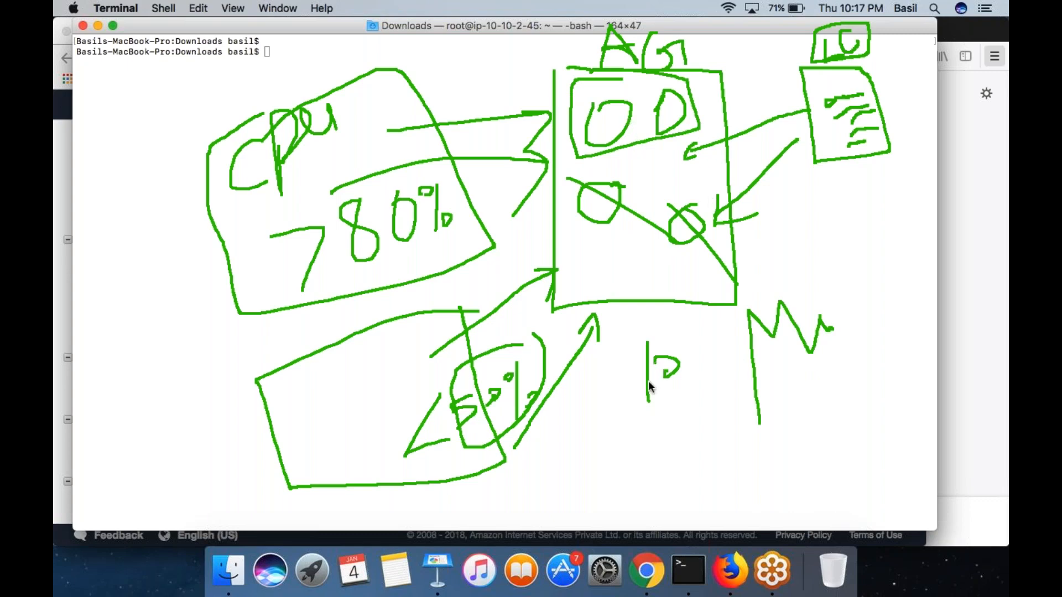
- Circle the crossed-out instances, and draw outer frames around the two policy boxes and around the LC box
{"action": "mouse_move", "coordinate": [698, 129]}
{"action": "left_mouse_down"}
{"action": "mouse_move", "coordinate": [609, 166]}
{"action": "mouse_move", "coordinate": [631, 289]}
{"action": "mouse_move", "coordinate": [745, 258]}
{"action": "mouse_move", "coordinate": [695, 152]}
{"action": "left_mouse_up"}
{"action": "mouse_move", "coordinate": [547, 307]}
{"action": "left_mouse_down"}
{"action": "mouse_move", "coordinate": [490, 197]}
{"action": "mouse_move", "coordinate": [359, 38]}
{"action": "mouse_move", "coordinate": [168, 282]}
{"action": "mouse_move", "coordinate": [247, 509]}
{"action": "mouse_move", "coordinate": [565, 431]}
{"action": "mouse_move", "coordinate": [529, 279]}
{"action": "left_mouse_up"}
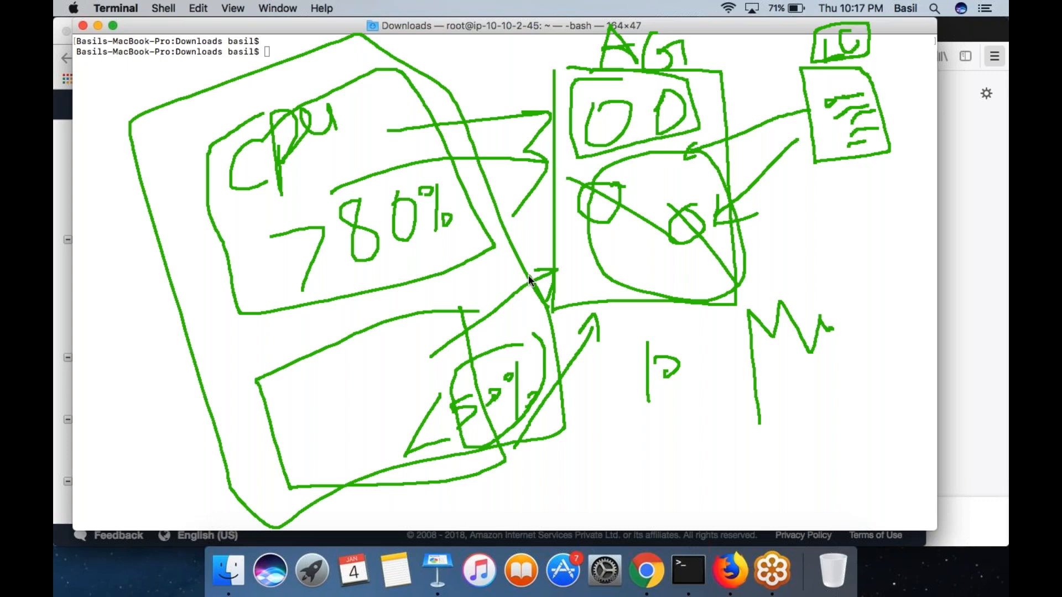
{"action": "mouse_move", "coordinate": [772, 31]}
{"action": "left_mouse_down"}
{"action": "mouse_move", "coordinate": [856, 239]}
{"action": "mouse_move", "coordinate": [918, 62]}
{"action": "mouse_move", "coordinate": [841, 19]}
{"action": "mouse_move", "coordinate": [772, 35]}
{"action": "left_mouse_up"}
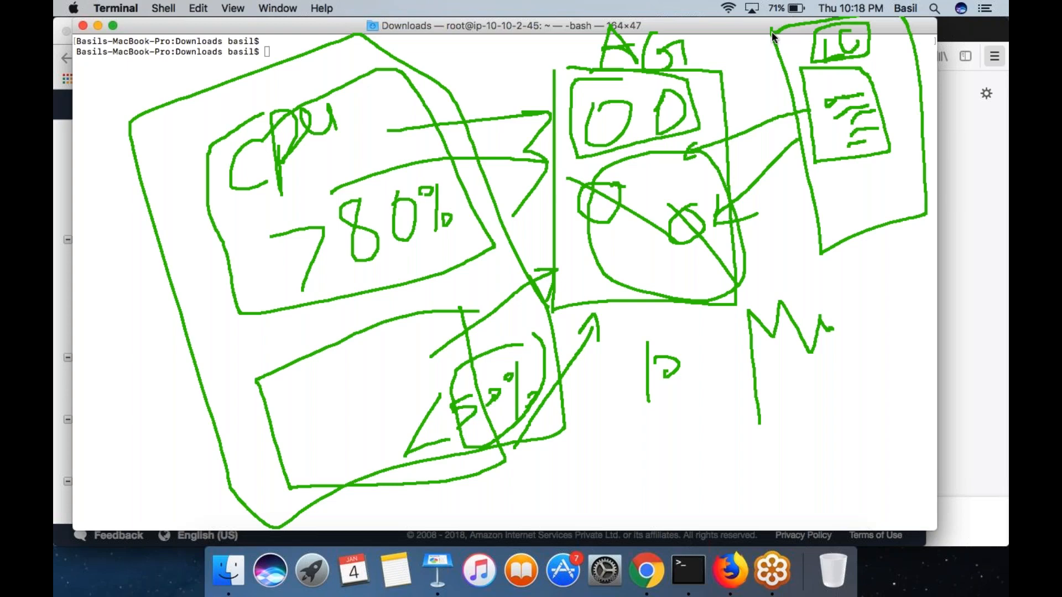
{"action": "left_click_drag", "start_coordinate": [887, 221], "coordinate": [896, 263]}
- Add another instance inside AG and point an arrow to the instance group from the outlined first configuration line of LC
{"action": "mouse_move", "coordinate": [639, 252]}
{"action": "left_mouse_down"}
{"action": "mouse_move", "coordinate": [648, 273]}
{"action": "mouse_move", "coordinate": [640, 243]}
{"action": "left_mouse_up"}
{"action": "left_click_drag", "start_coordinate": [831, 75], "coordinate": [874, 34]}
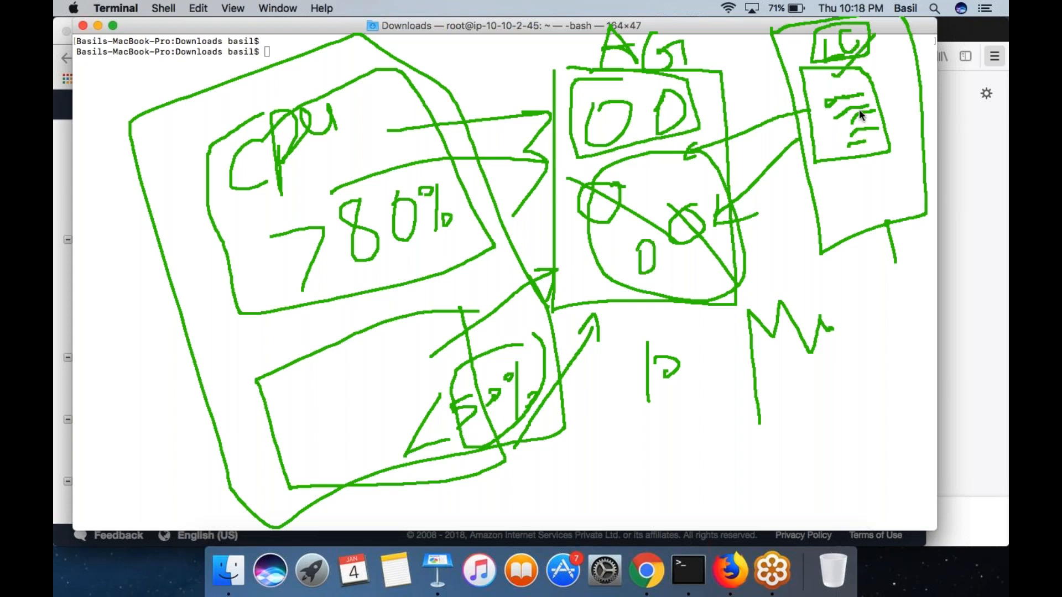
{"action": "mouse_move", "coordinate": [832, 105]}
{"action": "left_mouse_down"}
{"action": "mouse_move", "coordinate": [868, 98]}
{"action": "mouse_move", "coordinate": [833, 97]}
{"action": "left_mouse_up"}
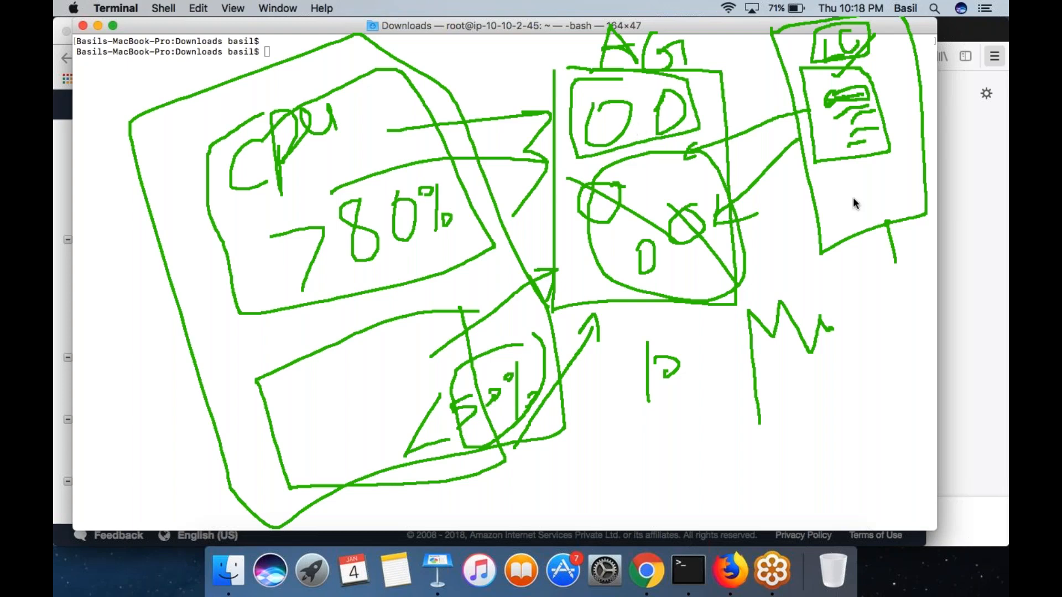
{"action": "mouse_move", "coordinate": [702, 138]}
{"action": "left_mouse_down"}
{"action": "mouse_move", "coordinate": [619, 78]}
{"action": "mouse_move", "coordinate": [574, 198]}
{"action": "mouse_move", "coordinate": [575, 268]}
{"action": "mouse_move", "coordinate": [670, 290]}
{"action": "mouse_move", "coordinate": [706, 147]}
{"action": "mouse_move", "coordinate": [702, 119]}
{"action": "left_mouse_up"}
{"action": "left_click", "coordinate": [776, 126]}
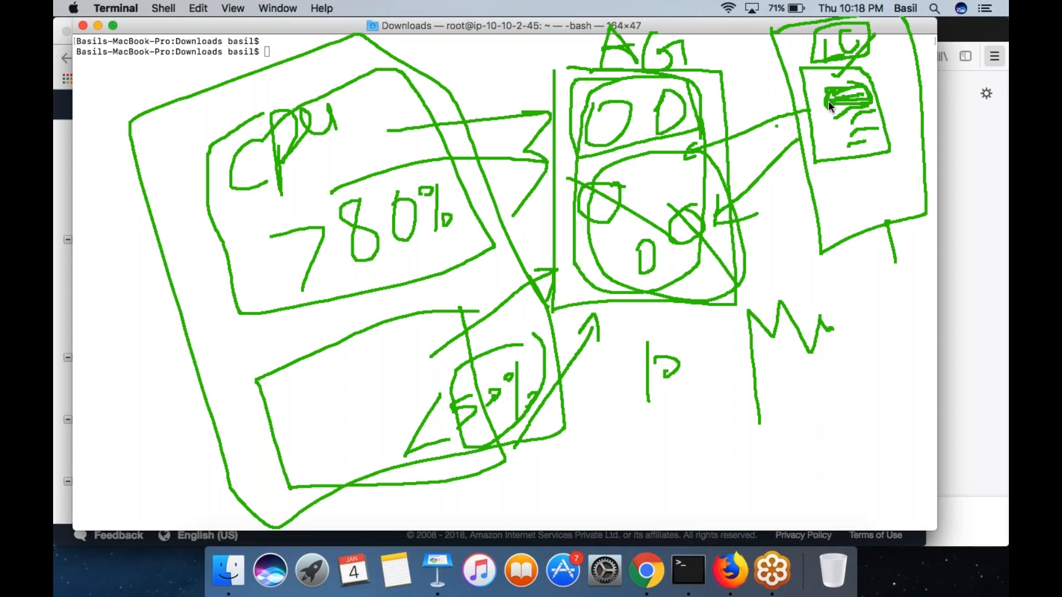
{"action": "left_click_drag", "start_coordinate": [829, 105], "coordinate": [675, 189]}
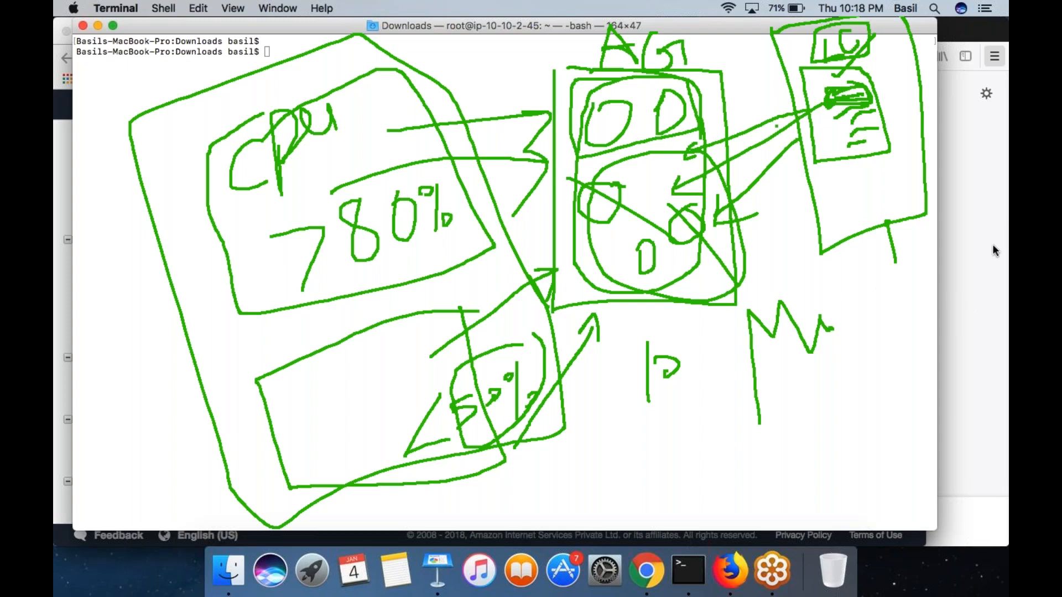
- Draw a line from AG down to a long box below it, and mark the newest instance
{"action": "left_click_drag", "start_coordinate": [672, 303], "coordinate": [747, 517]}
{"action": "mouse_move", "coordinate": [658, 514]}
{"action": "left_mouse_down"}
{"action": "mouse_move", "coordinate": [829, 485]}
{"action": "mouse_move", "coordinate": [796, 437]}
{"action": "mouse_move", "coordinate": [659, 468]}
{"action": "mouse_move", "coordinate": [646, 519]}
{"action": "left_mouse_up"}
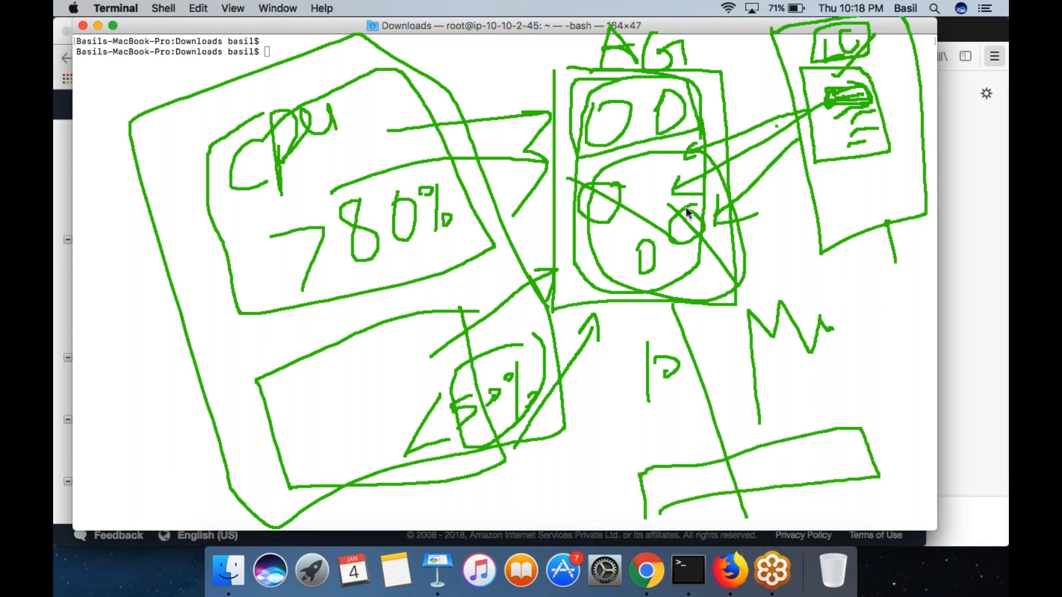
{"action": "left_click_drag", "start_coordinate": [615, 239], "coordinate": [662, 259]}
- Clear the drawing and sketch a tall box linked to four circles, outlining its connection side and framing the circles
{"action": "left_click", "coordinate": [970, 312]}
{"action": "mouse_move", "coordinate": [516, 101]}
{"action": "left_mouse_down"}
{"action": "mouse_move", "coordinate": [533, 384]}
{"action": "mouse_move", "coordinate": [596, 94]}
{"action": "left_mouse_up"}
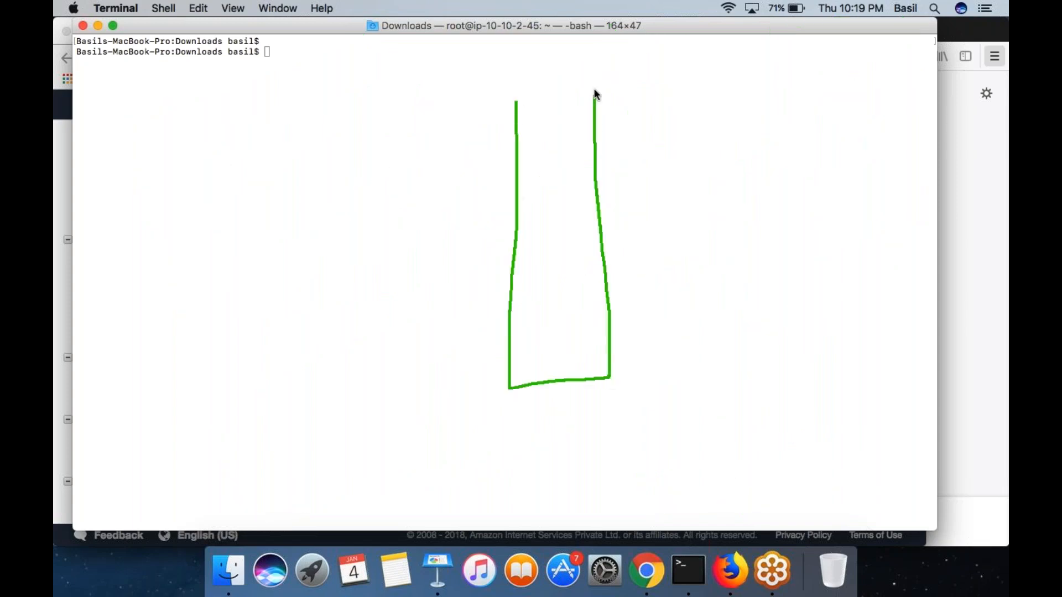
{"action": "mouse_move", "coordinate": [592, 168]}
{"action": "left_mouse_down"}
{"action": "mouse_move", "coordinate": [678, 102]}
{"action": "mouse_move", "coordinate": [672, 122]}
{"action": "left_mouse_up"}
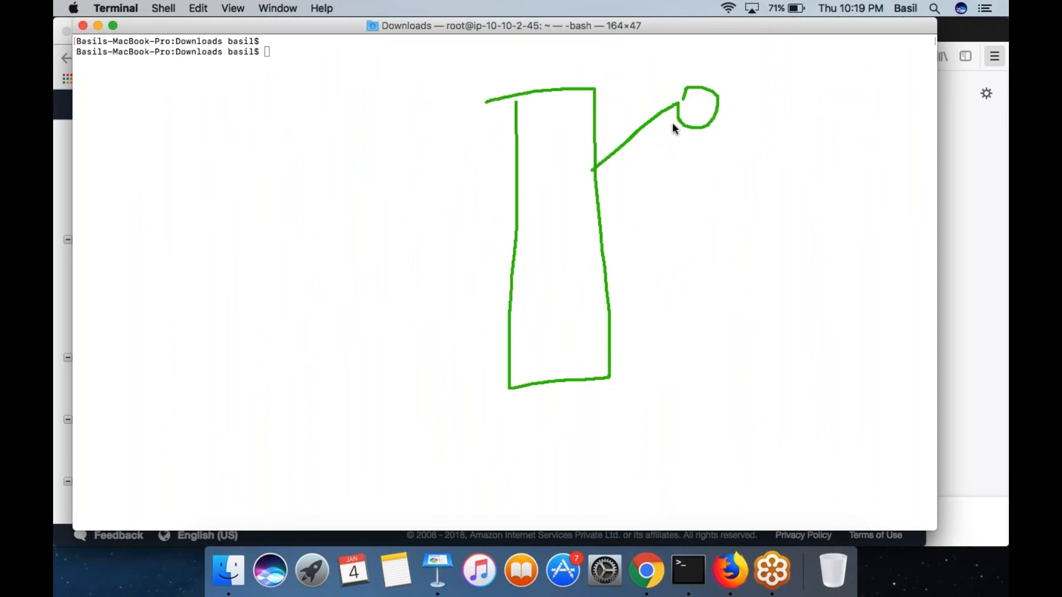
{"action": "left_click_drag", "start_coordinate": [601, 223], "coordinate": [688, 221]}
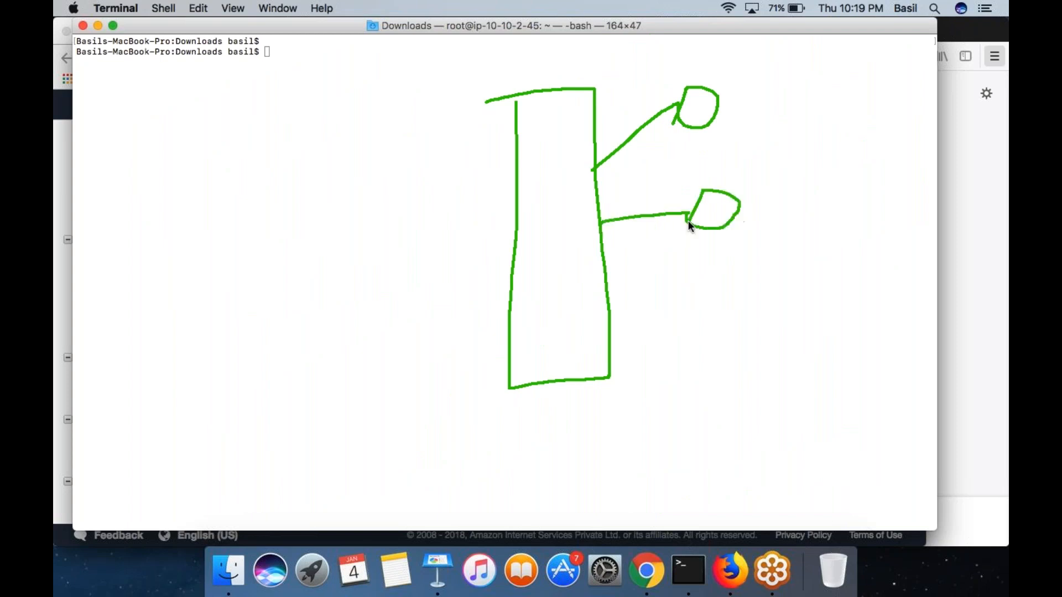
{"action": "mouse_move", "coordinate": [608, 275]}
{"action": "left_mouse_down"}
{"action": "mouse_move", "coordinate": [724, 323]}
{"action": "mouse_move", "coordinate": [721, 304]}
{"action": "left_mouse_up"}
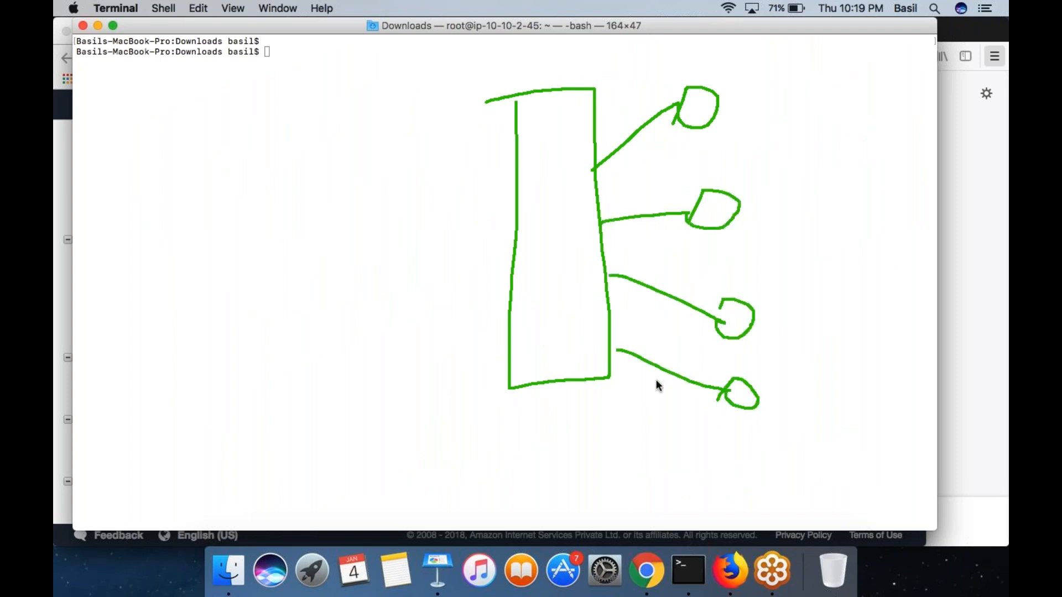
{"action": "mouse_move", "coordinate": [605, 156]}
{"action": "left_mouse_down"}
{"action": "mouse_move", "coordinate": [588, 135]}
{"action": "mouse_move", "coordinate": [601, 360]}
{"action": "mouse_move", "coordinate": [628, 304]}
{"action": "mouse_move", "coordinate": [605, 151]}
{"action": "left_mouse_up"}
{"action": "mouse_move", "coordinate": [718, 26]}
{"action": "left_mouse_down"}
{"action": "mouse_move", "coordinate": [634, 43]}
{"action": "mouse_move", "coordinate": [681, 407]}
{"action": "mouse_move", "coordinate": [806, 353]}
{"action": "mouse_move", "coordinate": [786, 128]}
{"action": "mouse_move", "coordinate": [688, 42]}
{"action": "left_mouse_up"}
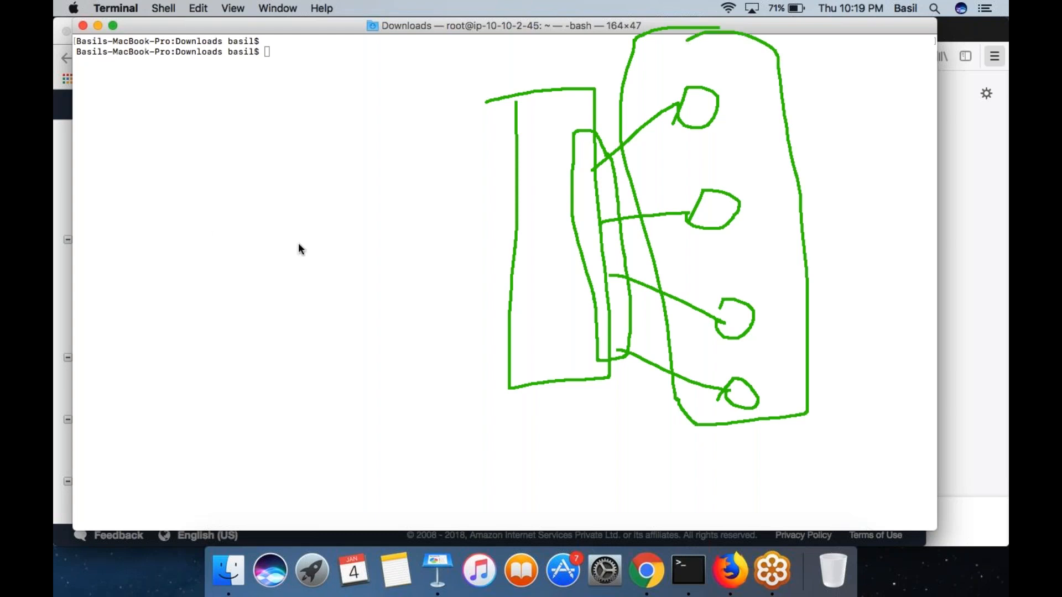
- Write a short source label with an arrow into the tall box, tick the circle group, and draw a vertical line through the box
{"action": "mouse_move", "coordinate": [97, 192]}
{"action": "left_mouse_down"}
{"action": "mouse_move", "coordinate": [122, 323]}
{"action": "mouse_move", "coordinate": [186, 233]}
{"action": "left_mouse_up"}
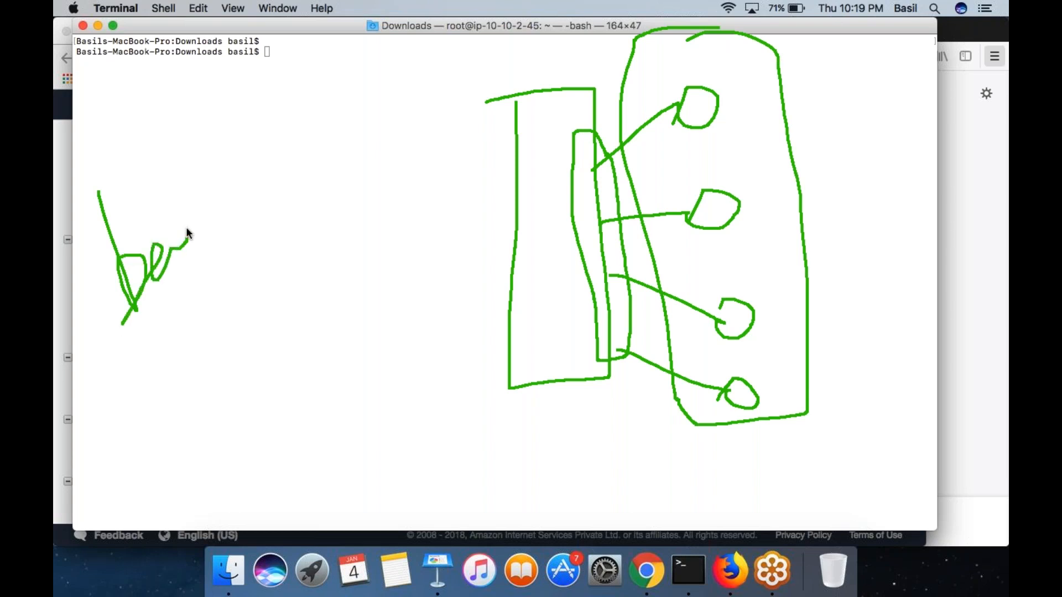
{"action": "mouse_move", "coordinate": [145, 313]}
{"action": "left_mouse_down"}
{"action": "mouse_move", "coordinate": [457, 218]}
{"action": "mouse_move", "coordinate": [568, 222]}
{"action": "left_mouse_up"}
{"action": "left_click_drag", "start_coordinate": [489, 200], "coordinate": [436, 299]}
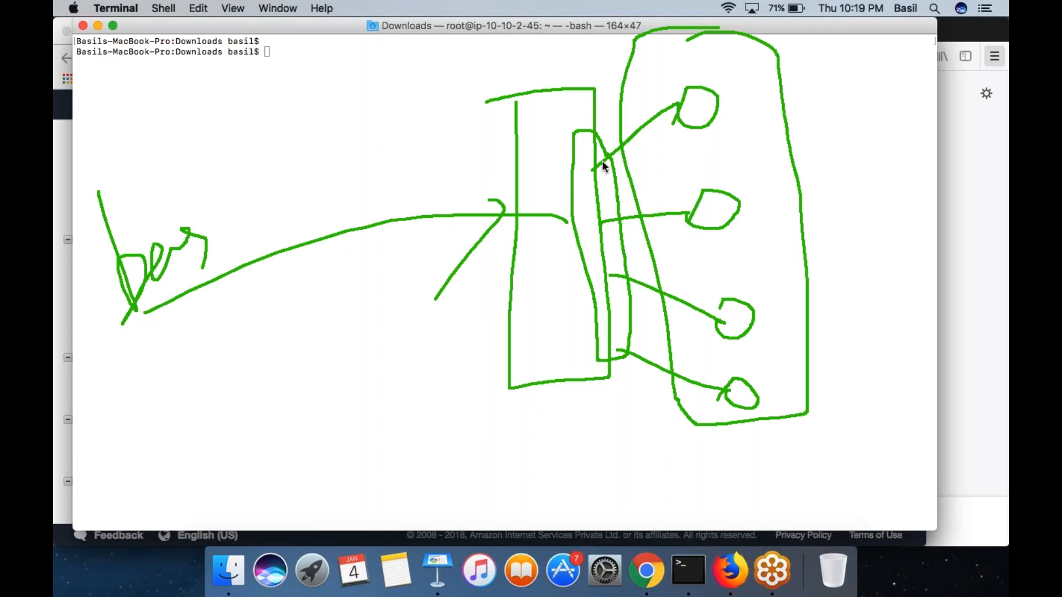
{"action": "left_click_drag", "start_coordinate": [790, 94], "coordinate": [881, 18]}
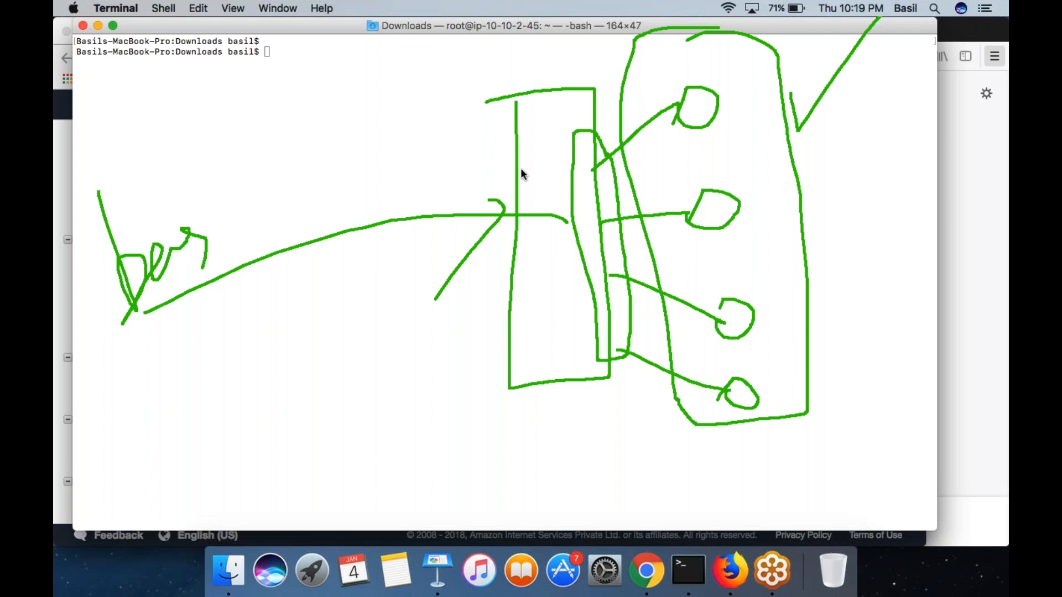
{"action": "left_click_drag", "start_coordinate": [527, 83], "coordinate": [522, 547]}
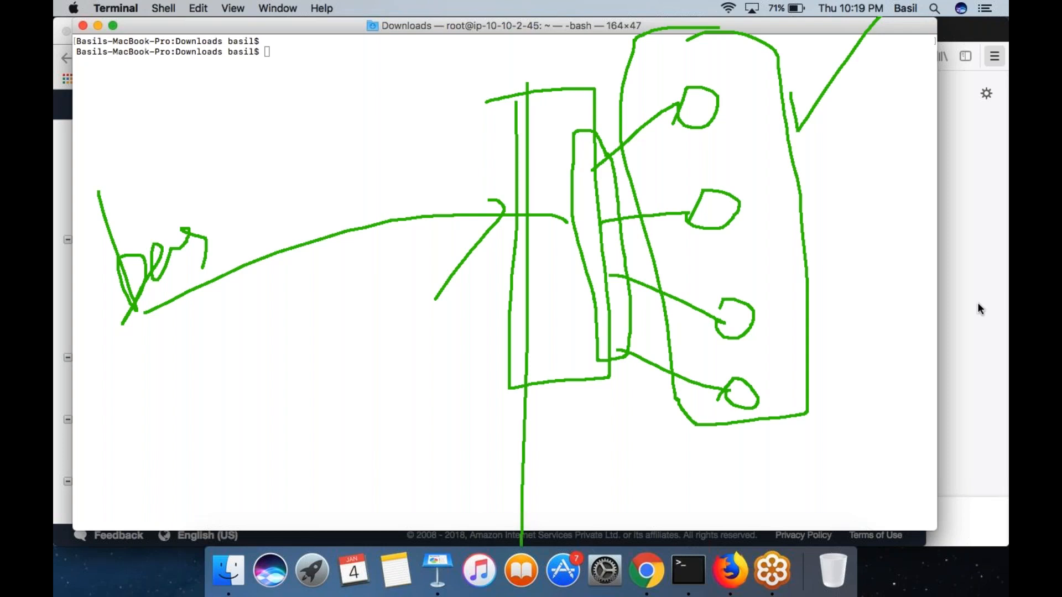
- Clear the drawing and sketch a box filled with horizontal lines, with a long arrow pointing toward it
{"action": "right_click", "coordinate": [918, 285]}
{"action": "mouse_move", "coordinate": [589, 70]}
{"action": "left_mouse_down"}
{"action": "mouse_move", "coordinate": [587, 242]}
{"action": "mouse_move", "coordinate": [717, 81]}
{"action": "mouse_move", "coordinate": [577, 82]}
{"action": "left_mouse_up"}
{"action": "mouse_move", "coordinate": [285, 232]}
{"action": "left_mouse_down"}
{"action": "mouse_move", "coordinate": [516, 161]}
{"action": "mouse_move", "coordinate": [490, 211]}
{"action": "left_mouse_up"}
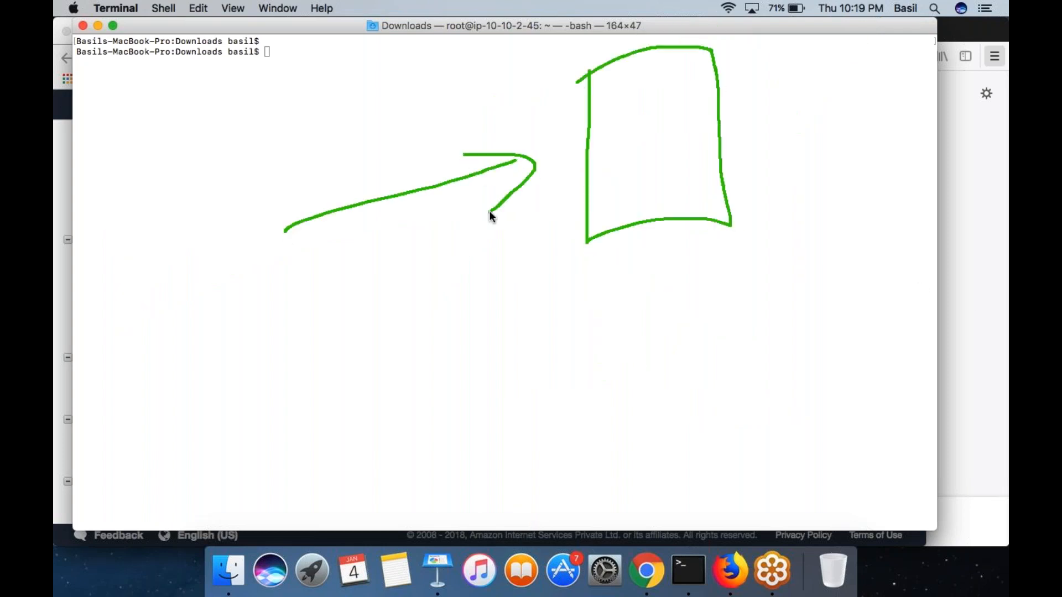
{"action": "left_click_drag", "start_coordinate": [580, 103], "coordinate": [707, 68]}
{"action": "left_click_drag", "start_coordinate": [585, 144], "coordinate": [718, 123]}
{"action": "mouse_move", "coordinate": [607, 170]}
{"action": "left_mouse_down"}
{"action": "mouse_move", "coordinate": [738, 152]}
{"action": "mouse_move", "coordinate": [697, 174]}
{"action": "left_mouse_up"}
{"action": "left_click_drag", "start_coordinate": [645, 205], "coordinate": [756, 195]}
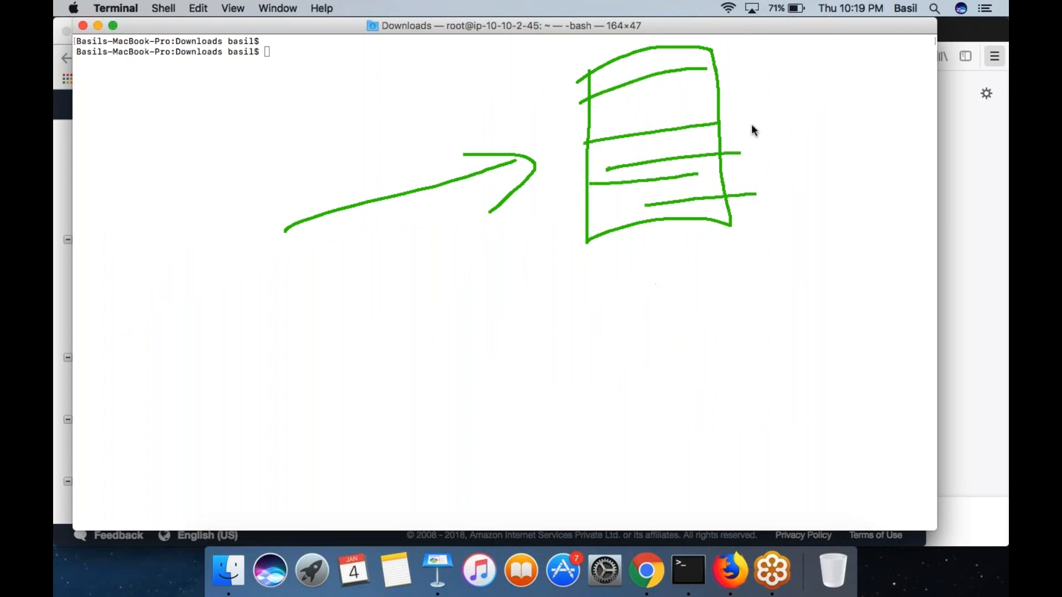
- Draw a row of three circles below the lined box
{"action": "mouse_move", "coordinate": [497, 390]}
{"action": "left_mouse_down"}
{"action": "mouse_move", "coordinate": [545, 399]}
{"action": "mouse_move", "coordinate": [498, 392]}
{"action": "left_mouse_up"}
{"action": "left_click", "coordinate": [619, 365]}
{"action": "left_click_drag", "start_coordinate": [614, 371], "coordinate": [629, 352]}
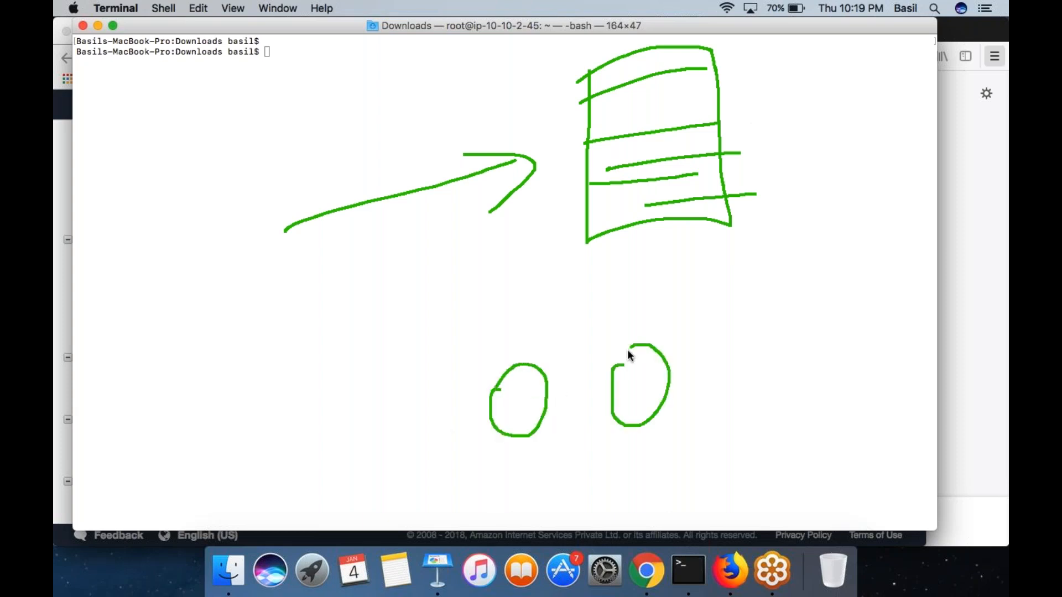
{"action": "mouse_move", "coordinate": [771, 354]}
{"action": "left_mouse_down"}
{"action": "mouse_move", "coordinate": [792, 418]}
{"action": "mouse_move", "coordinate": [725, 363]}
{"action": "left_mouse_up"}
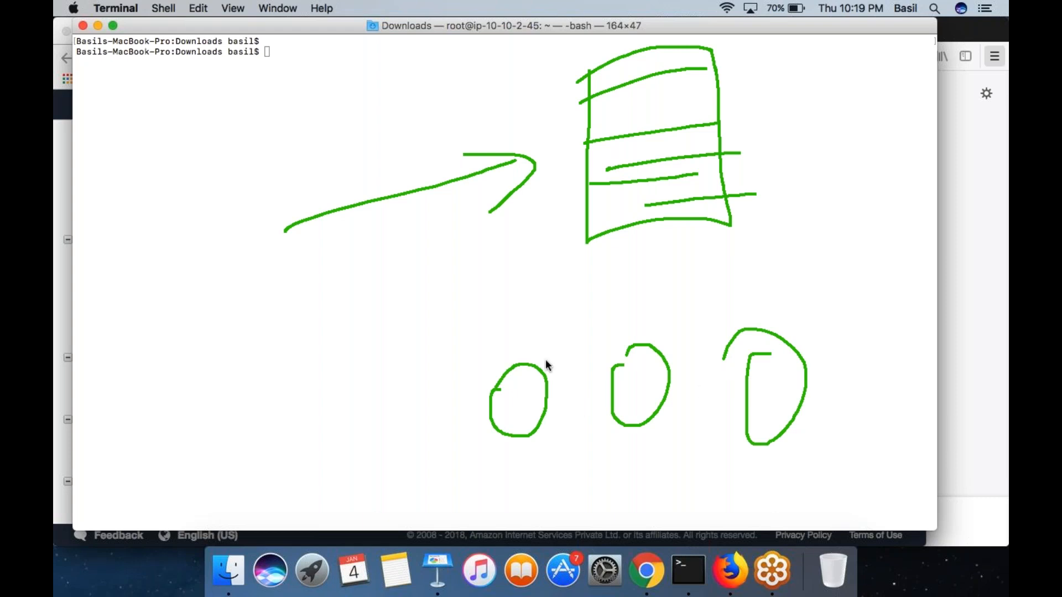
- Connect the first circle and the lined box with arrows in both directions, and loop around that circle
{"action": "mouse_move", "coordinate": [536, 363]}
{"action": "left_mouse_down"}
{"action": "mouse_move", "coordinate": [535, 321]}
{"action": "mouse_move", "coordinate": [590, 210]}
{"action": "left_mouse_up"}
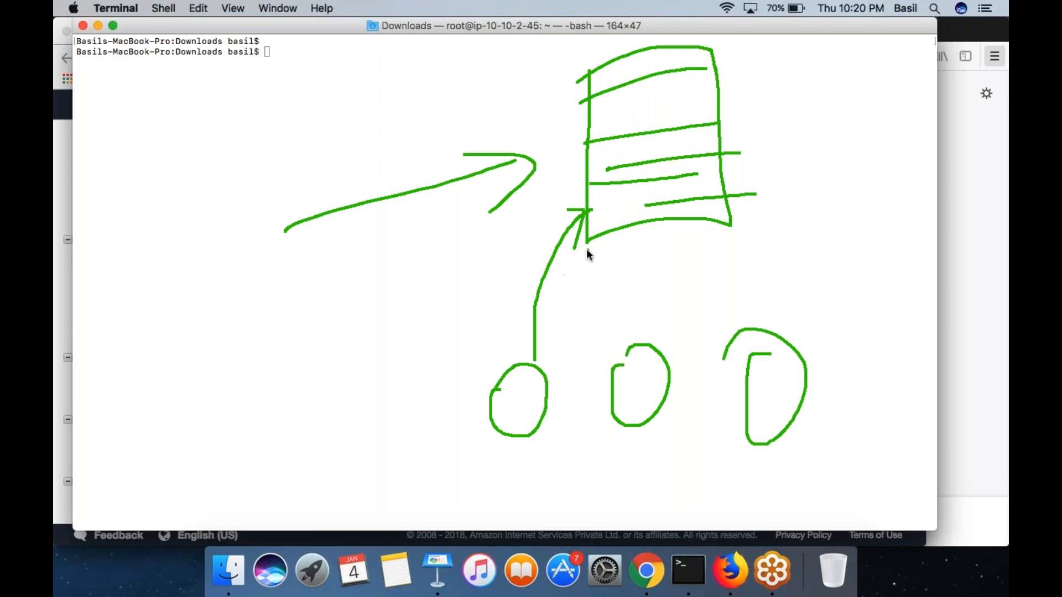
{"action": "left_click_drag", "start_coordinate": [588, 250], "coordinate": [536, 392]}
{"action": "mouse_move", "coordinate": [549, 297]}
{"action": "left_mouse_down"}
{"action": "mouse_move", "coordinate": [544, 350]}
{"action": "mouse_move", "coordinate": [564, 343]}
{"action": "left_mouse_up"}
{"action": "left_click_drag", "start_coordinate": [550, 436], "coordinate": [535, 409]}
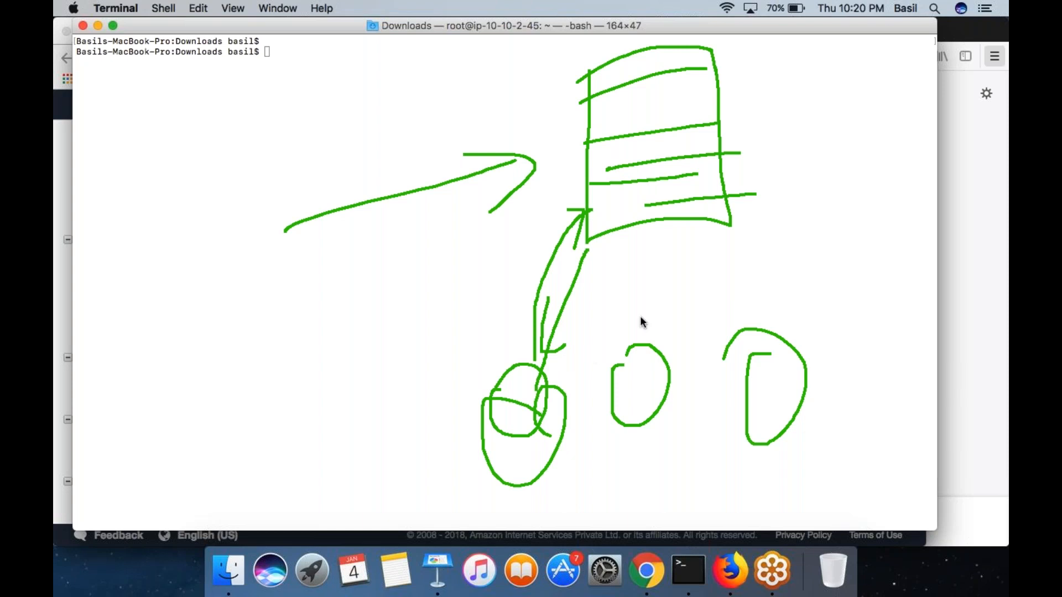
- Add short strokes above the other two circles and draw a frame around all three circles
{"action": "mouse_move", "coordinate": [654, 331]}
{"action": "left_mouse_down"}
{"action": "mouse_move", "coordinate": [702, 276]}
{"action": "mouse_move", "coordinate": [739, 296]}
{"action": "left_mouse_up"}
{"action": "left_click_drag", "start_coordinate": [758, 257], "coordinate": [740, 295]}
{"action": "mouse_move", "coordinate": [830, 285]}
{"action": "left_mouse_down"}
{"action": "mouse_move", "coordinate": [427, 319]}
{"action": "mouse_move", "coordinate": [547, 513]}
{"action": "mouse_move", "coordinate": [844, 448]}
{"action": "mouse_move", "coordinate": [820, 289]}
{"action": "left_mouse_up"}
- Scribble a small symbol beside the diagram, circle the lined box, and write 20 near the start of the long arrow
{"action": "mouse_move", "coordinate": [126, 294]}
{"action": "left_mouse_down"}
{"action": "mouse_move", "coordinate": [103, 314]}
{"action": "mouse_move", "coordinate": [142, 306]}
{"action": "mouse_move", "coordinate": [121, 308]}
{"action": "mouse_move", "coordinate": [132, 293]}
{"action": "left_mouse_up"}
{"action": "left_click_drag", "start_coordinate": [132, 293], "coordinate": [125, 317]}
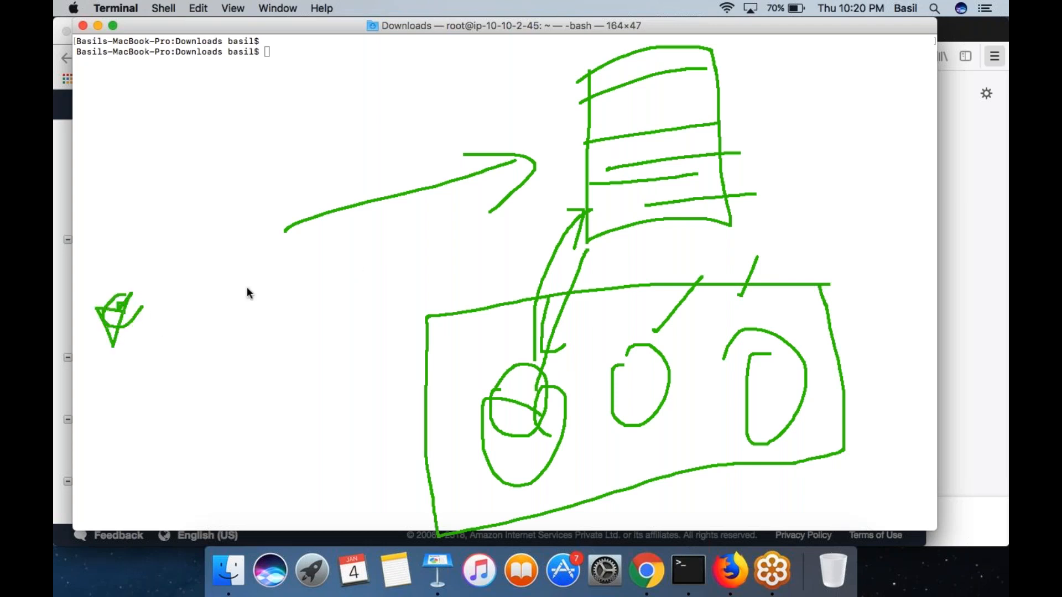
{"action": "mouse_move", "coordinate": [579, 62]}
{"action": "left_mouse_down"}
{"action": "mouse_move", "coordinate": [562, 71]}
{"action": "mouse_move", "coordinate": [575, 242]}
{"action": "mouse_move", "coordinate": [698, 41]}
{"action": "mouse_move", "coordinate": [583, 30]}
{"action": "left_mouse_up"}
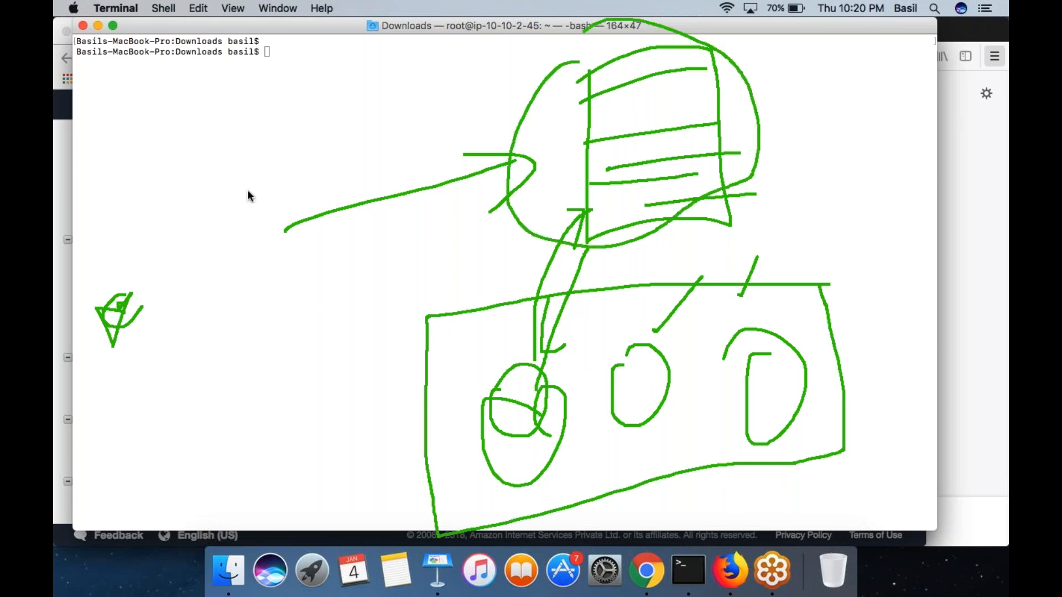
{"action": "mouse_move", "coordinate": [141, 185]}
{"action": "left_mouse_down"}
{"action": "mouse_move", "coordinate": [175, 238]}
{"action": "mouse_move", "coordinate": [217, 212]}
{"action": "left_mouse_up"}
{"action": "mouse_move", "coordinate": [224, 150]}
{"action": "left_mouse_down"}
{"action": "mouse_move", "coordinate": [231, 192]}
{"action": "mouse_move", "coordinate": [215, 168]}
{"action": "left_mouse_up"}
- Draw an inner frame around the three circles and write the condition > 20 below the first 20
{"action": "mouse_move", "coordinate": [731, 316]}
{"action": "left_mouse_down"}
{"action": "mouse_move", "coordinate": [591, 319]}
{"action": "mouse_move", "coordinate": [460, 394]}
{"action": "left_mouse_up"}
{"action": "mouse_move", "coordinate": [464, 436]}
{"action": "left_mouse_down"}
{"action": "mouse_move", "coordinate": [751, 430]}
{"action": "mouse_move", "coordinate": [806, 407]}
{"action": "mouse_move", "coordinate": [774, 297]}
{"action": "mouse_move", "coordinate": [686, 323]}
{"action": "left_mouse_up"}
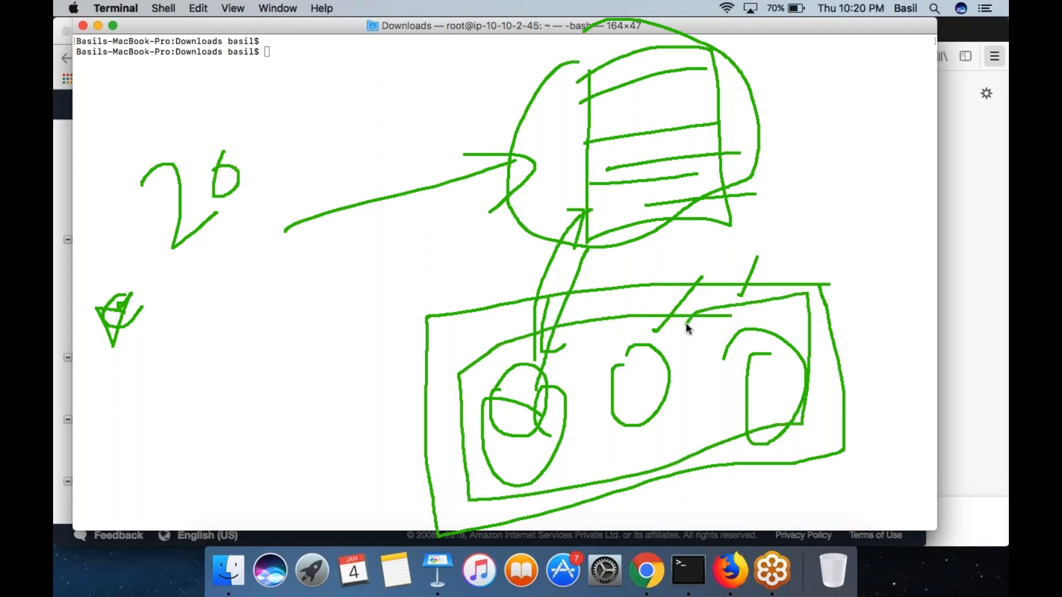
{"action": "mouse_move", "coordinate": [153, 322]}
{"action": "left_mouse_down"}
{"action": "mouse_move", "coordinate": [218, 301]}
{"action": "mouse_move", "coordinate": [199, 420]}
{"action": "left_mouse_up"}
{"action": "mouse_move", "coordinate": [230, 259]}
{"action": "left_mouse_down"}
{"action": "mouse_move", "coordinate": [259, 311]}
{"action": "mouse_move", "coordinate": [302, 257]}
{"action": "mouse_move", "coordinate": [282, 269]}
{"action": "left_mouse_up"}
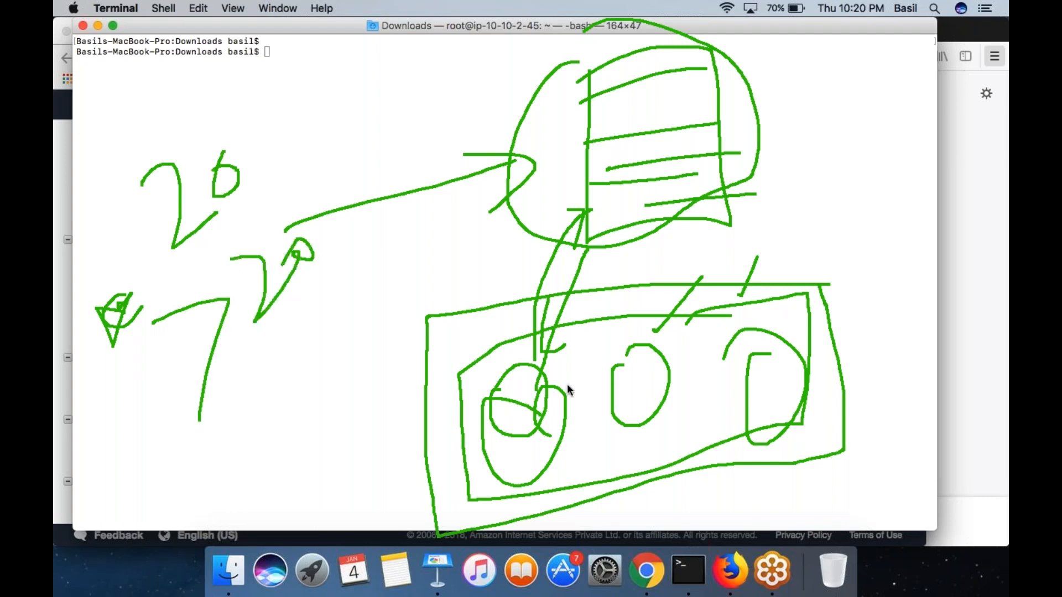
- Add two small circles inside the outer frame, and link the first one to the lined box with arrows in both directions
{"action": "mouse_move", "coordinate": [453, 339]}
{"action": "left_mouse_down"}
{"action": "mouse_move", "coordinate": [453, 374]}
{"action": "mouse_move", "coordinate": [487, 331]}
{"action": "mouse_move", "coordinate": [439, 358]}
{"action": "left_mouse_up"}
{"action": "left_click_drag", "start_coordinate": [591, 336], "coordinate": [578, 323]}
{"action": "mouse_move", "coordinate": [491, 339]}
{"action": "left_mouse_down"}
{"action": "mouse_move", "coordinate": [506, 256]}
{"action": "mouse_move", "coordinate": [599, 159]}
{"action": "left_mouse_up"}
{"action": "left_click_drag", "start_coordinate": [584, 210], "coordinate": [502, 315]}
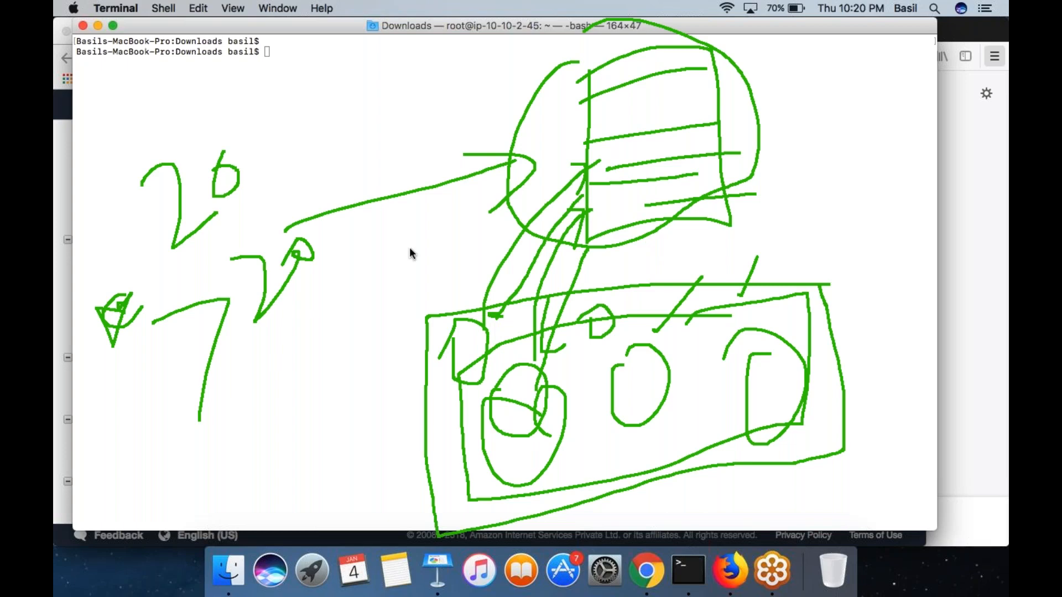
- Write the condition < 20 below > 20, cross out the second small circle, and draw a check mark beside the frame
{"action": "left_click_drag", "start_coordinate": [278, 346], "coordinate": [330, 406]}
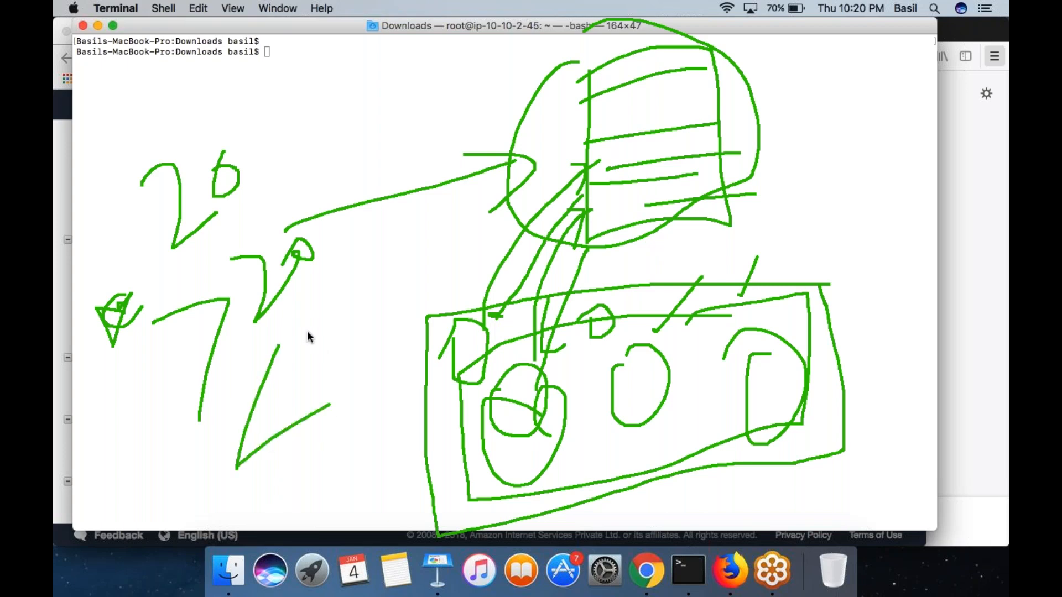
{"action": "left_click_drag", "start_coordinate": [307, 331], "coordinate": [370, 303]}
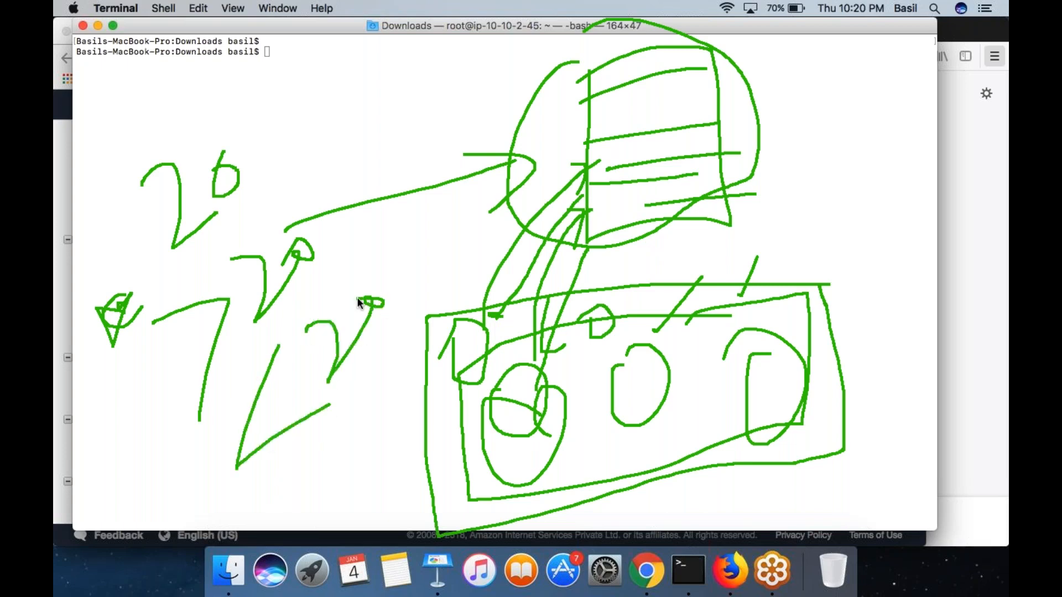
{"action": "left_click_drag", "start_coordinate": [558, 302], "coordinate": [646, 360]}
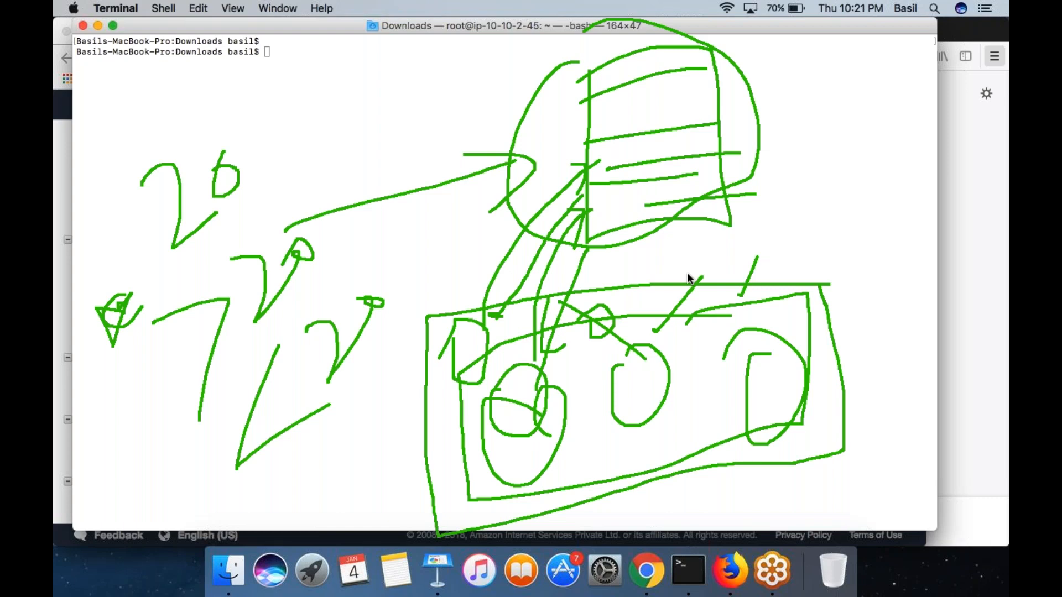
{"action": "left_click_drag", "start_coordinate": [858, 322], "coordinate": [976, 116]}
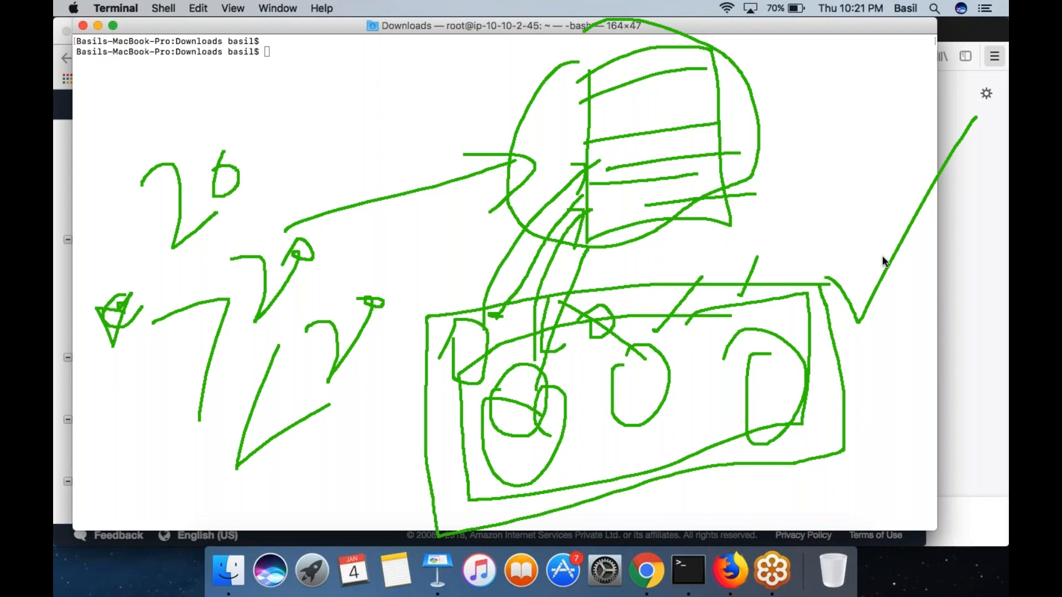
- Clear the old diagram and write LC inside a drawn box in the upper part of the canvas
{"action": "left_click", "coordinate": [980, 317]}
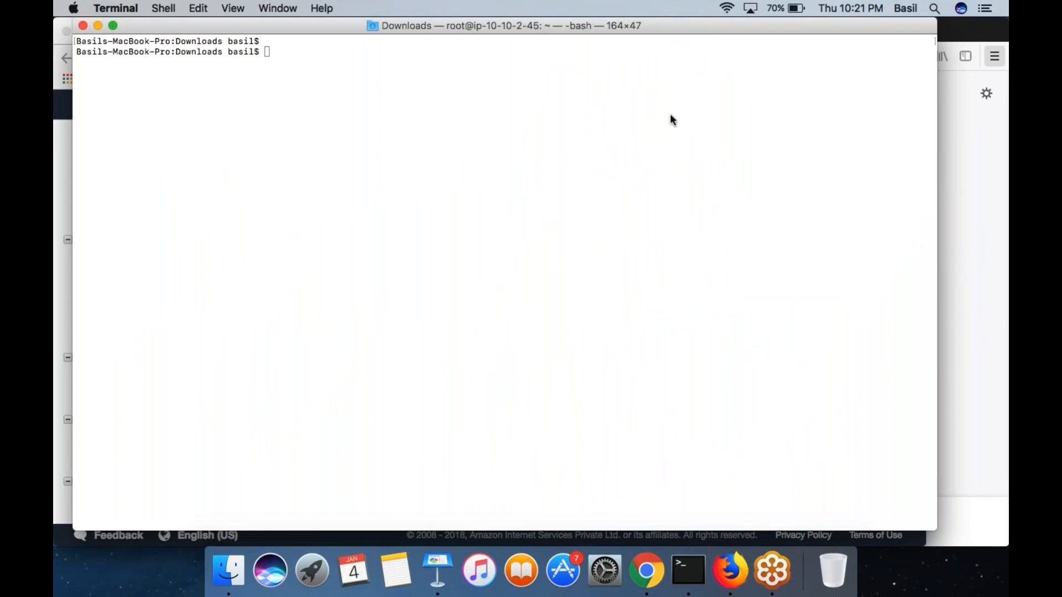
{"action": "left_click_drag", "start_coordinate": [670, 114], "coordinate": [726, 178]}
{"action": "left_click_drag", "start_coordinate": [744, 118], "coordinate": [753, 165]}
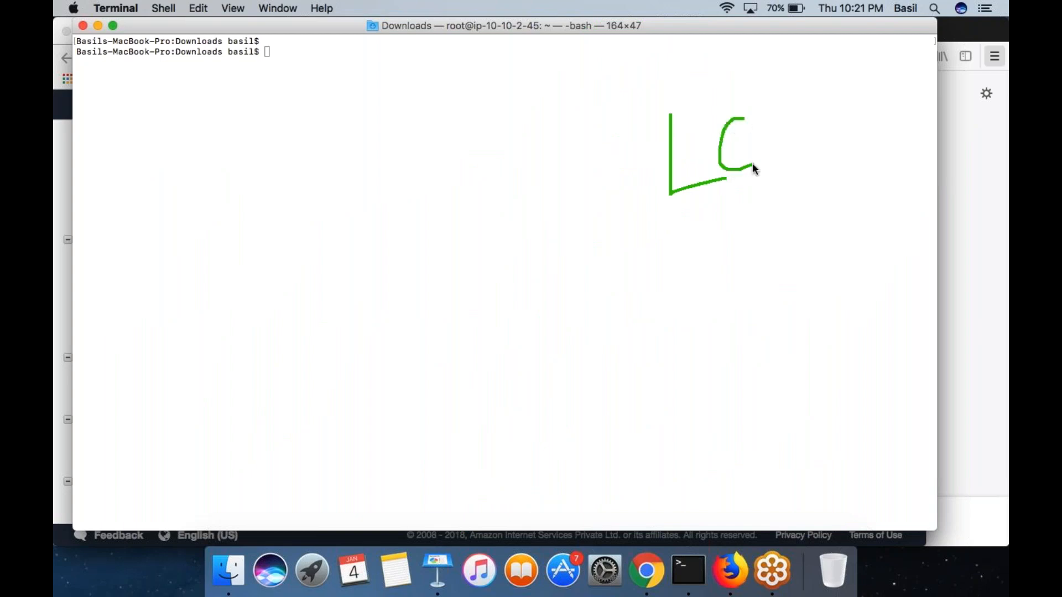
{"action": "mouse_move", "coordinate": [774, 87]}
{"action": "left_mouse_down"}
{"action": "mouse_move", "coordinate": [619, 120]}
{"action": "mouse_move", "coordinate": [765, 192]}
{"action": "mouse_move", "coordinate": [759, 91]}
{"action": "left_mouse_up"}
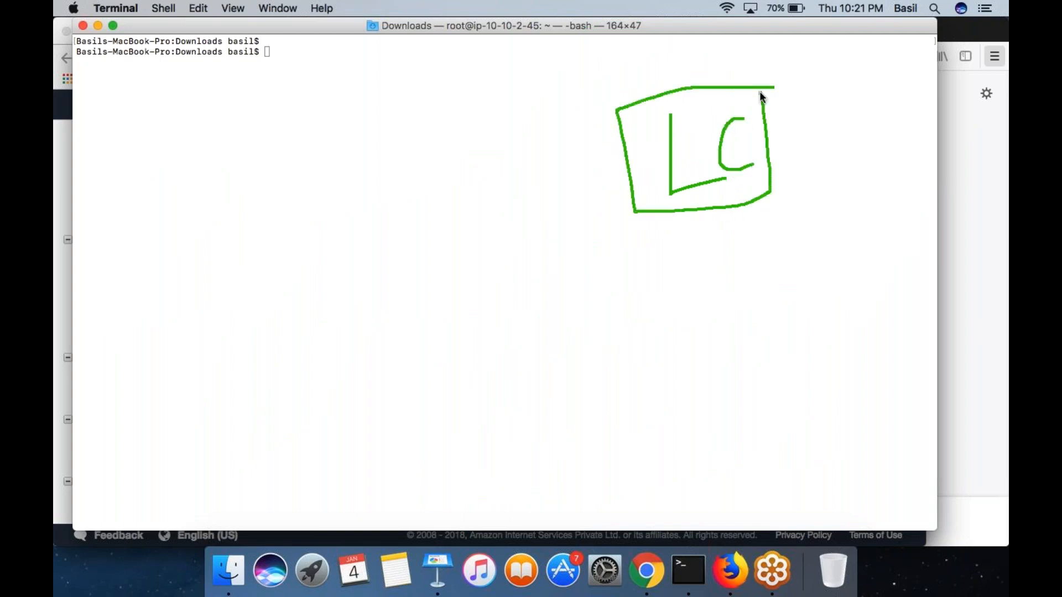
- Draw a downward arrow from the LC box to a large empty box, and circle the letters LC
{"action": "mouse_move", "coordinate": [703, 219]}
{"action": "left_mouse_down"}
{"action": "mouse_move", "coordinate": [704, 376]}
{"action": "mouse_move", "coordinate": [737, 361]}
{"action": "left_mouse_up"}
{"action": "mouse_move", "coordinate": [814, 384]}
{"action": "left_mouse_down"}
{"action": "mouse_move", "coordinate": [617, 392]}
{"action": "mouse_move", "coordinate": [577, 553]}
{"action": "mouse_move", "coordinate": [837, 385]}
{"action": "left_mouse_up"}
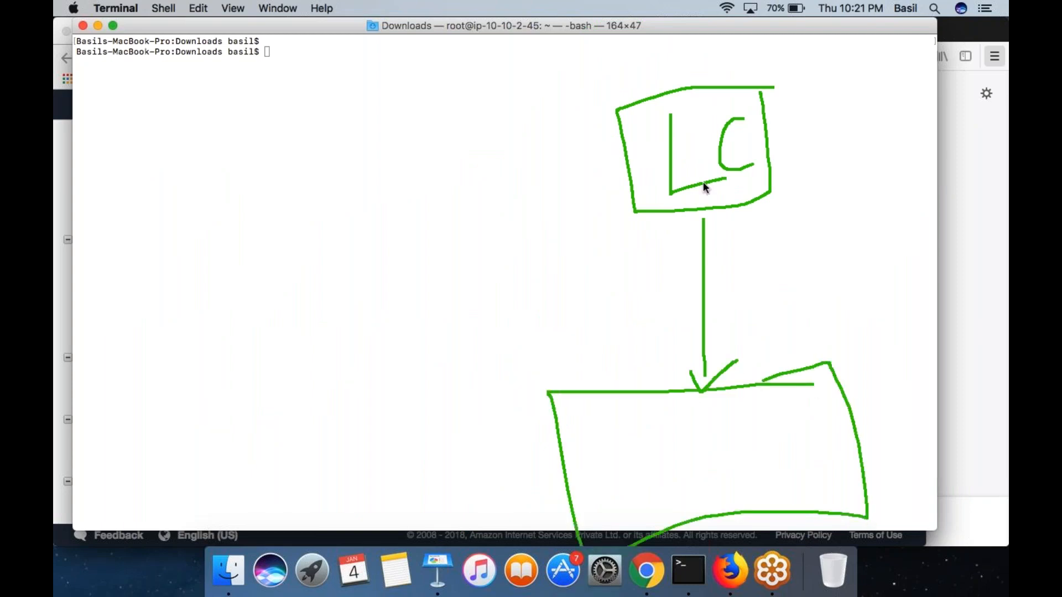
{"action": "mouse_move", "coordinate": [716, 194]}
{"action": "left_mouse_down"}
{"action": "mouse_move", "coordinate": [728, 104]}
{"action": "mouse_move", "coordinate": [663, 161]}
{"action": "left_mouse_up"}
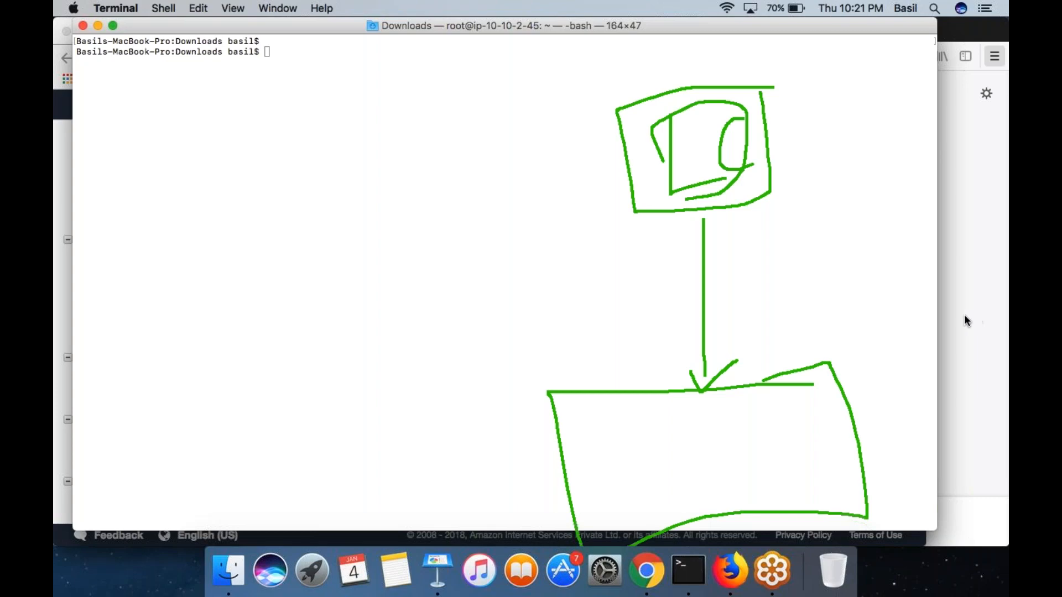
- Clear the drawing, leave annotation mode, and switch to the EC2 Management Console in Chrome
{"action": "key", "text": "Escape"}
{"action": "double_click", "coordinate": [808, 298]}
{"action": "left_click", "coordinate": [699, 325]}
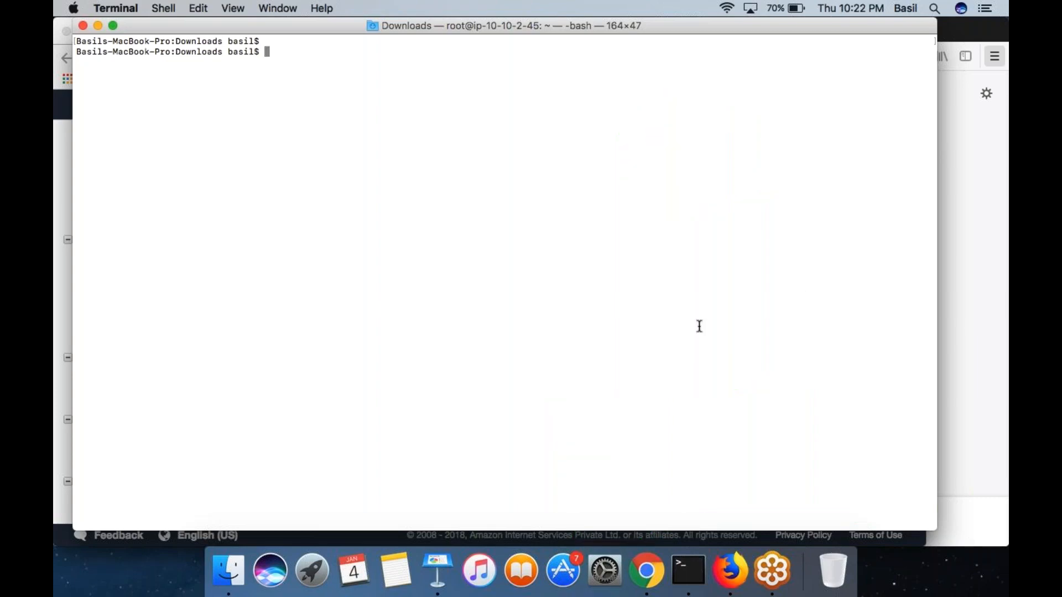
{"action": "left_click", "coordinate": [646, 569]}
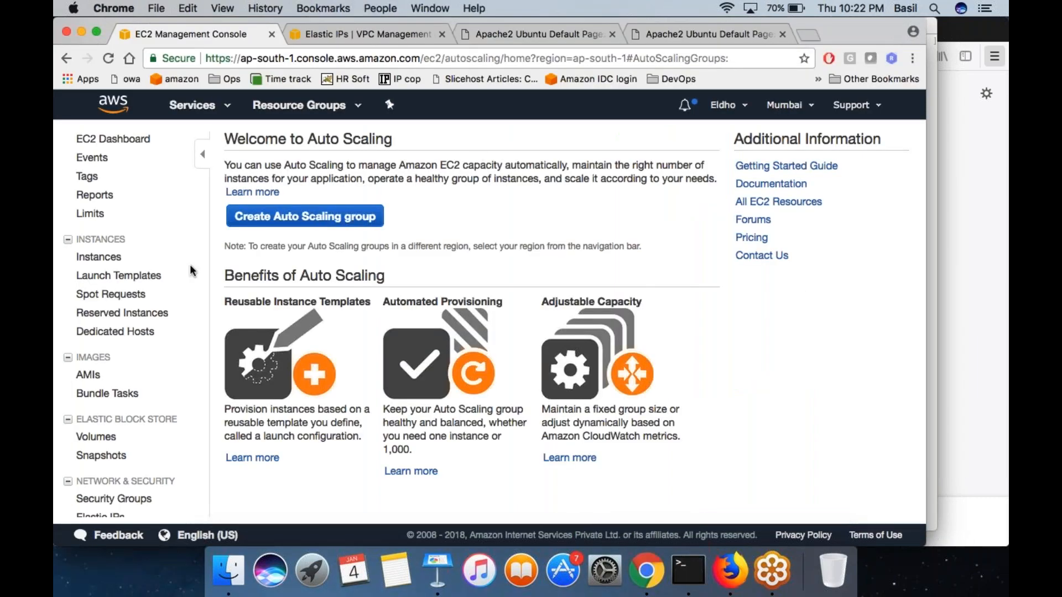
- Examine the Launch Configurations and Auto Scaling Groups pages of the EC2 console
{"action": "scroll", "coordinate": [160, 352], "scroll_direction": "down", "scroll_amount": 7}
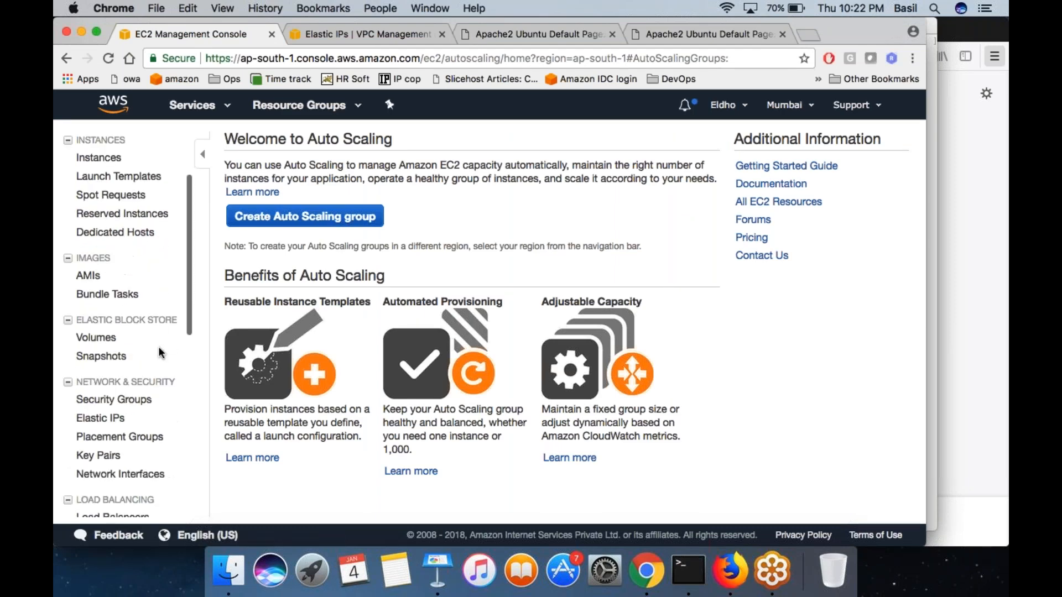
{"action": "scroll", "coordinate": [125, 446], "scroll_direction": "down", "scroll_amount": 2}
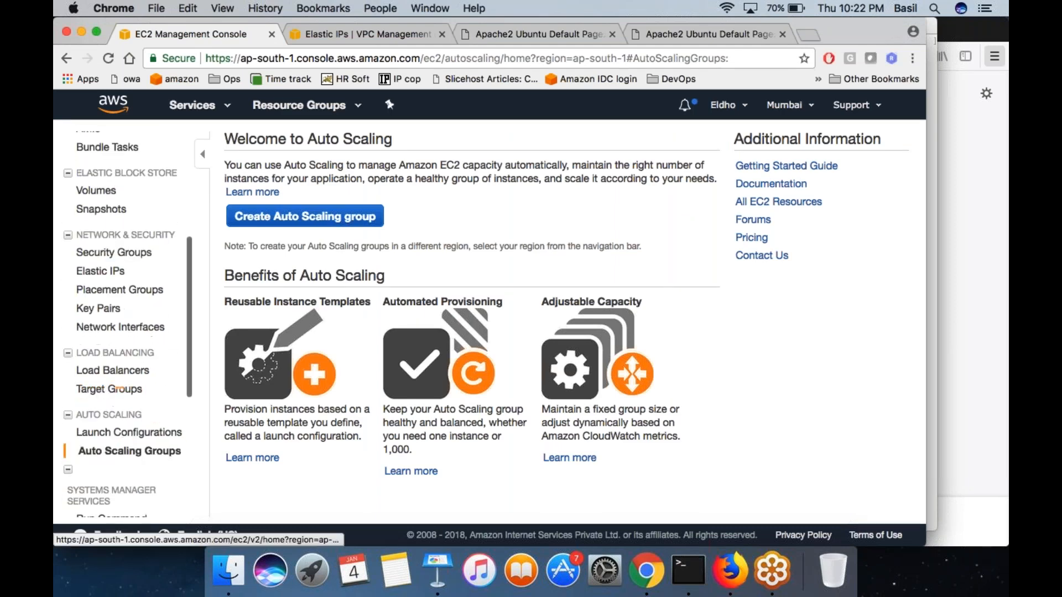
{"action": "left_click", "coordinate": [109, 433]}
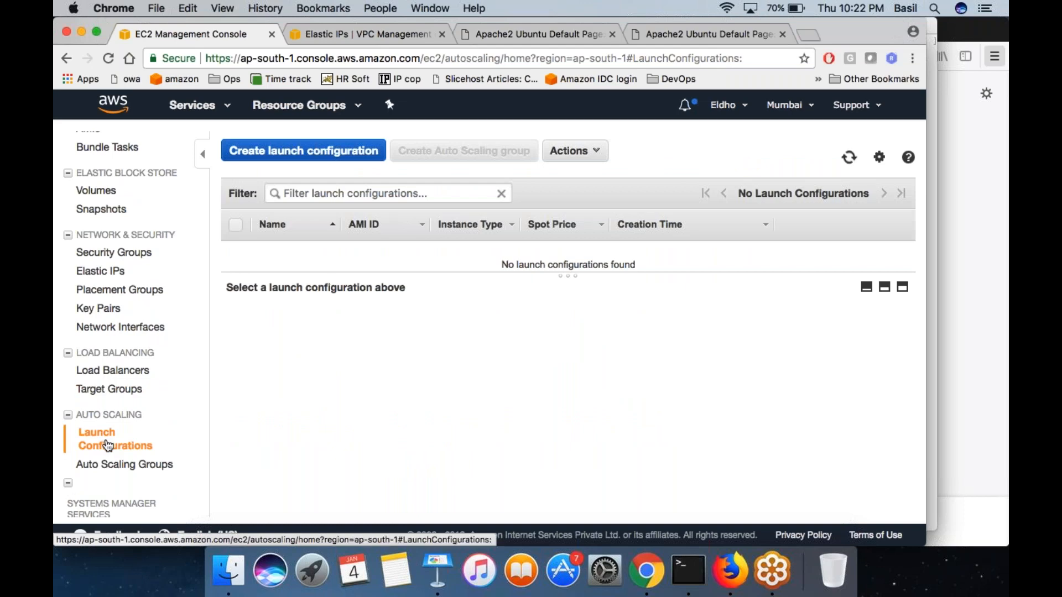
{"action": "left_click", "coordinate": [102, 464]}
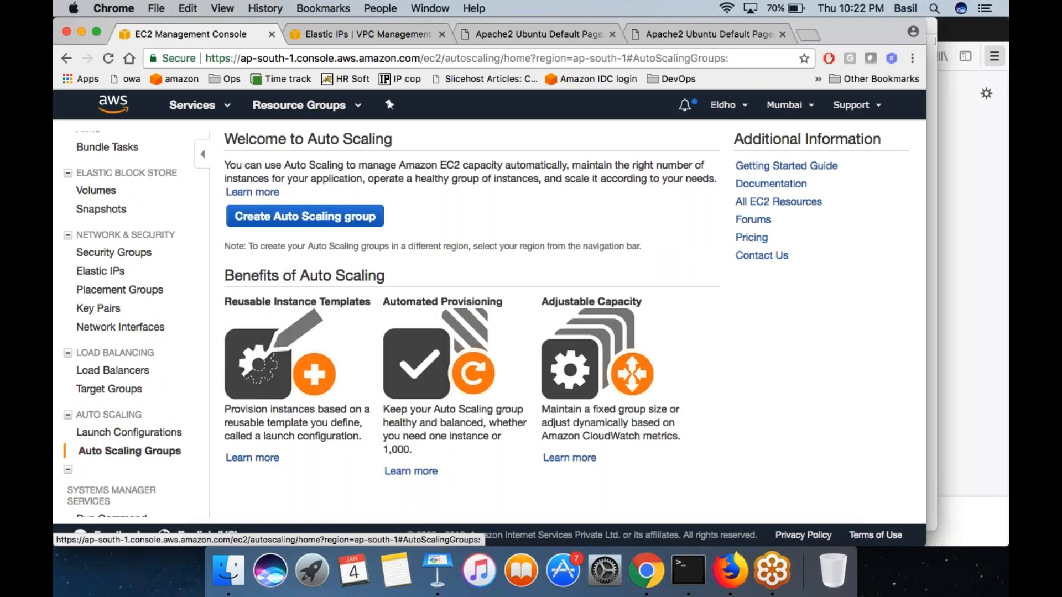
{"action": "left_click", "coordinate": [149, 434]}
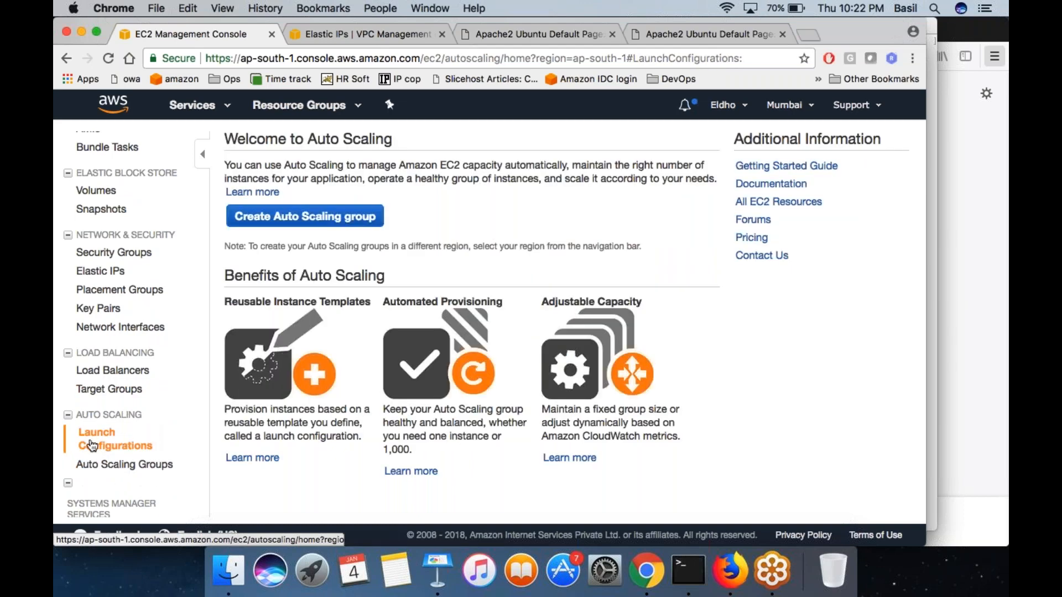
{"action": "left_click", "coordinate": [104, 465]}
{"action": "left_click", "coordinate": [114, 433]}
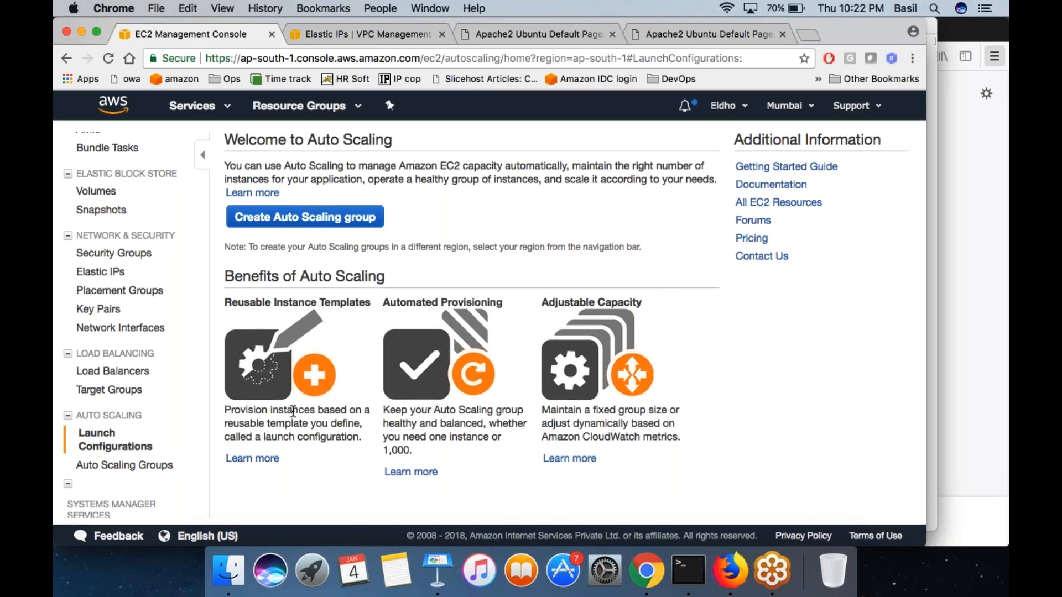
{"action": "left_click", "coordinate": [145, 465]}
{"action": "scroll", "coordinate": [130, 373], "scroll_direction": "up", "scroll_amount": 1}
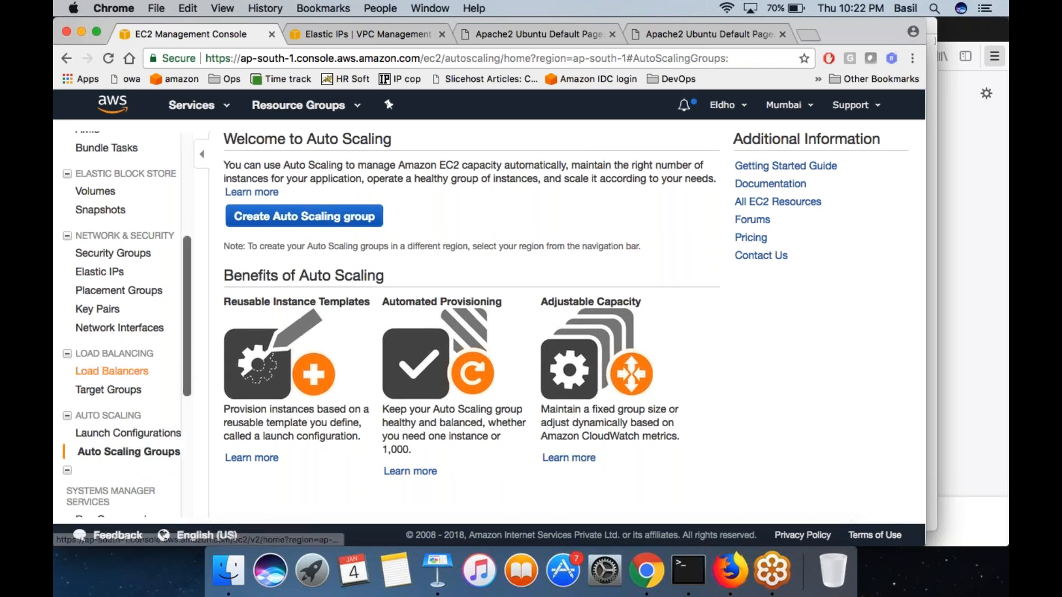
{"action": "left_click", "coordinate": [118, 437]}
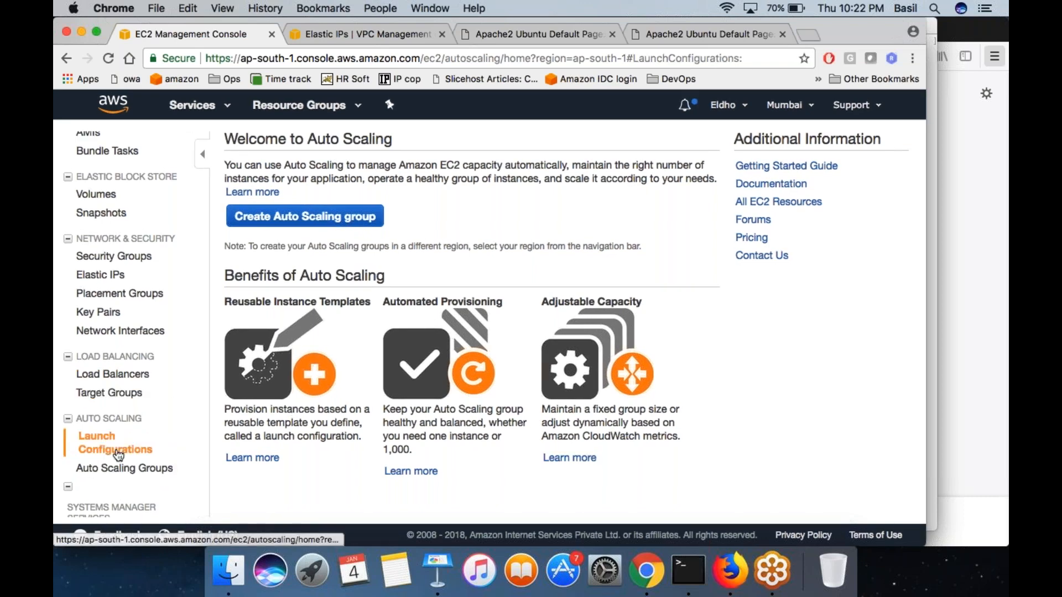
{"action": "left_click", "coordinate": [125, 468]}
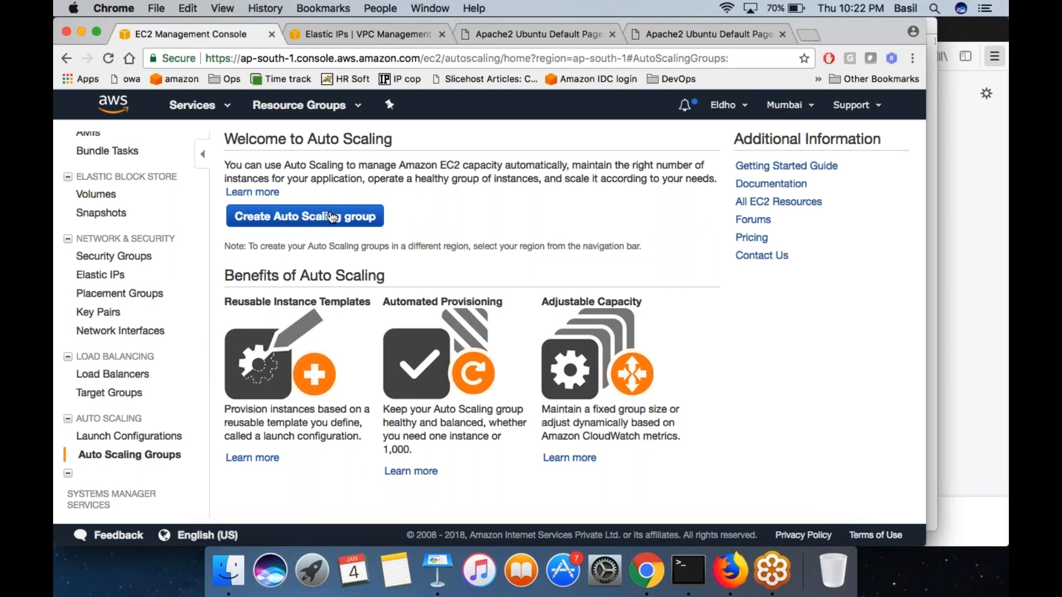
- Start creating an Auto Scaling group and begin a new launch configuration for it
{"action": "left_click", "coordinate": [332, 217]}
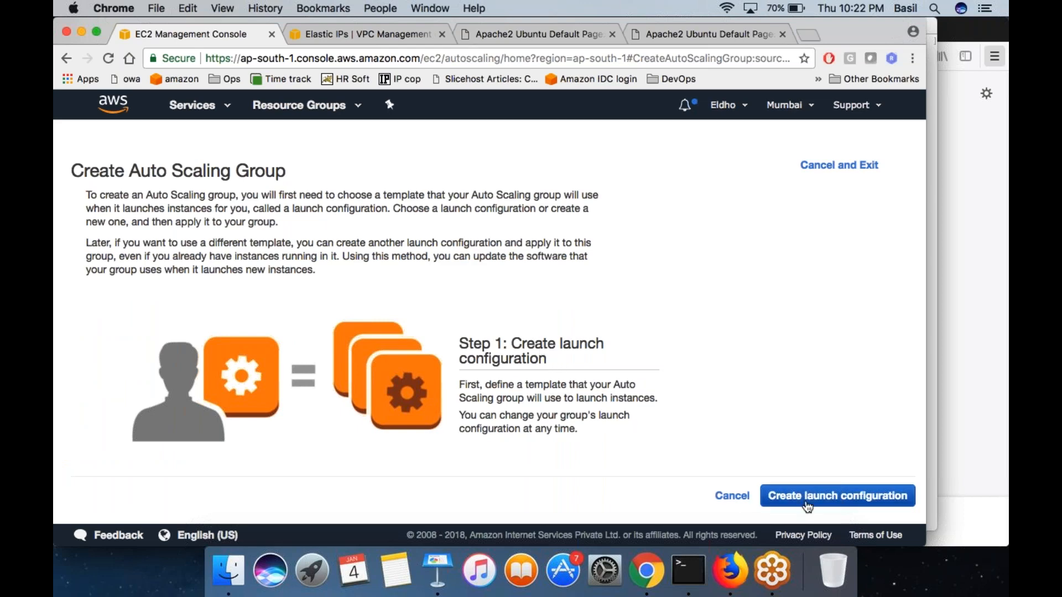
{"action": "left_click", "coordinate": [823, 497]}
{"action": "left_click", "coordinate": [823, 498]}
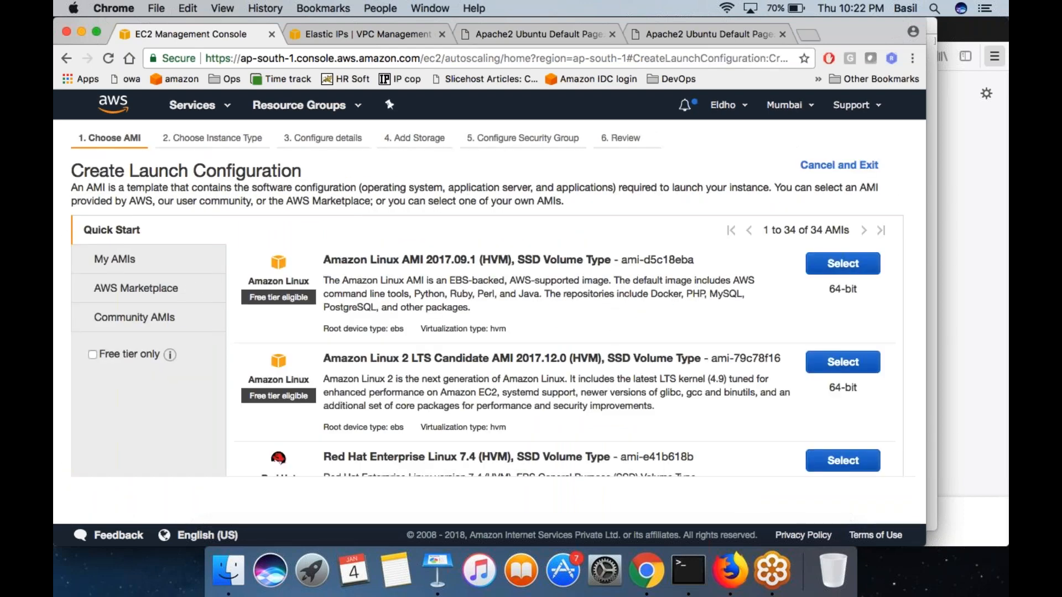
- Choose the self-owned AMI myimage-wordpress as the image for the launch configuration
{"action": "left_click", "coordinate": [150, 265]}
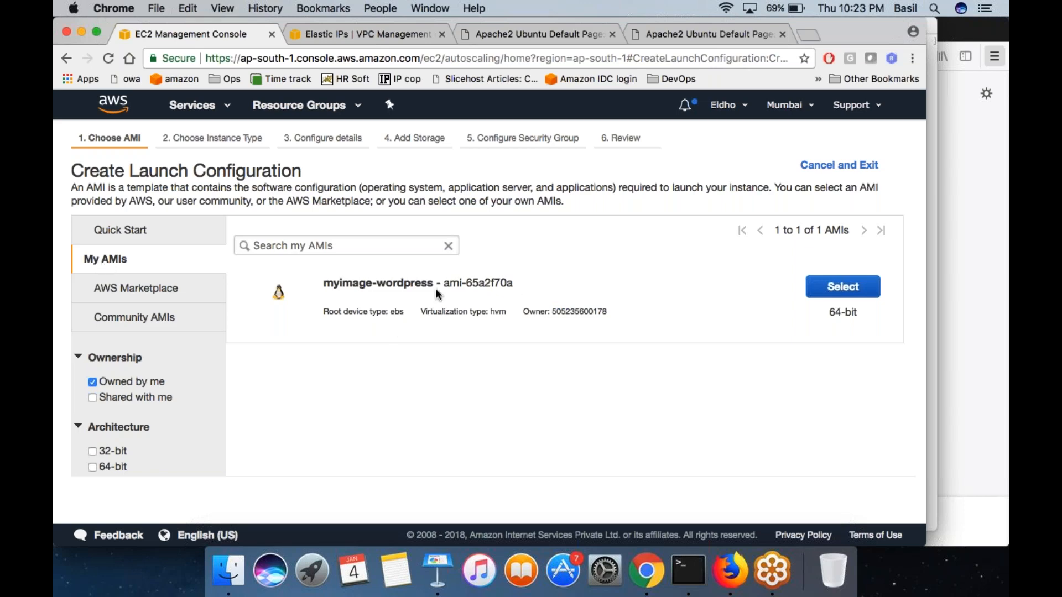
{"action": "left_click_drag", "start_coordinate": [323, 283], "coordinate": [497, 284]}
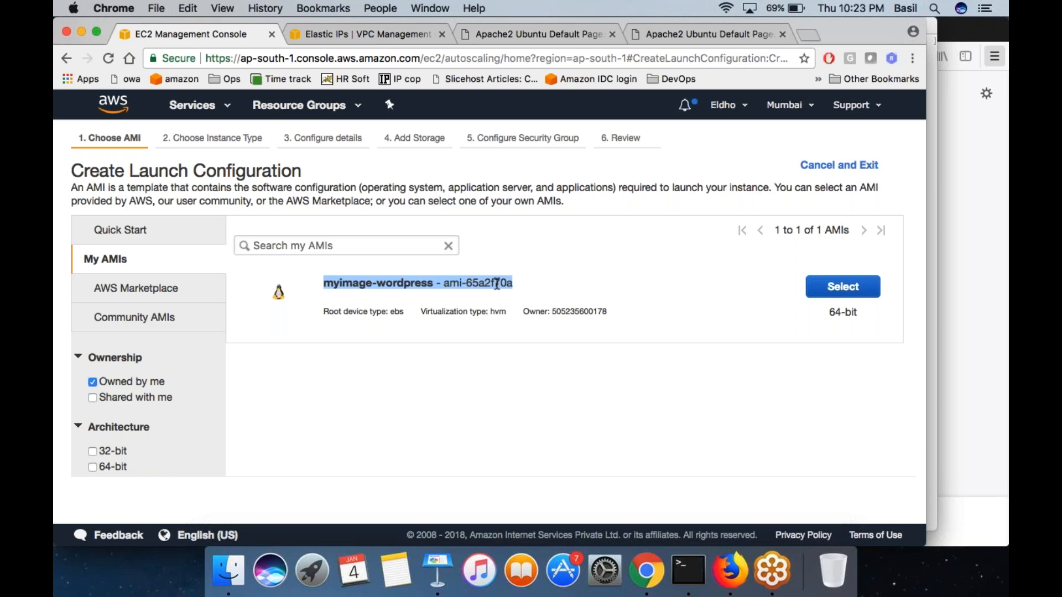
{"action": "left_click", "coordinate": [842, 286]}
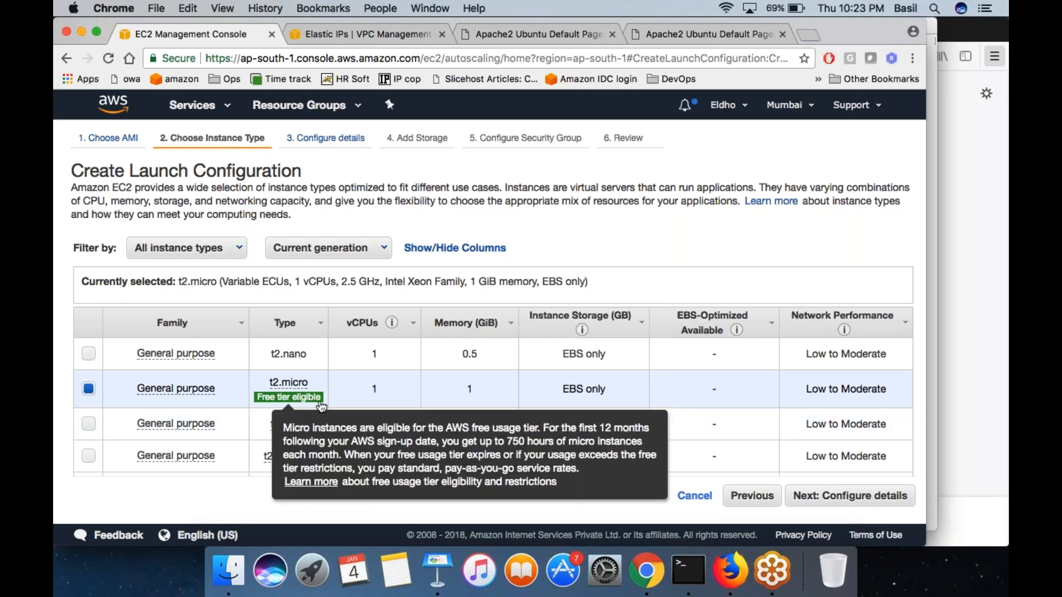
- Accept the t2.micro instance type, name the launch configuration LCWP, and leave its IAM role at None
{"action": "left_click", "coordinate": [844, 501]}
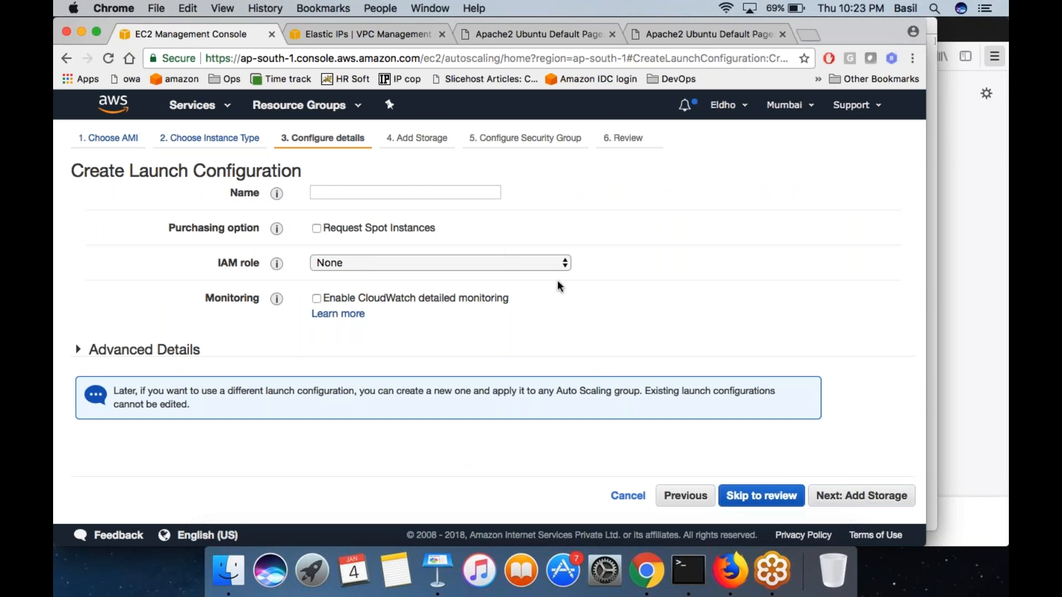
{"action": "left_click", "coordinate": [409, 192]}
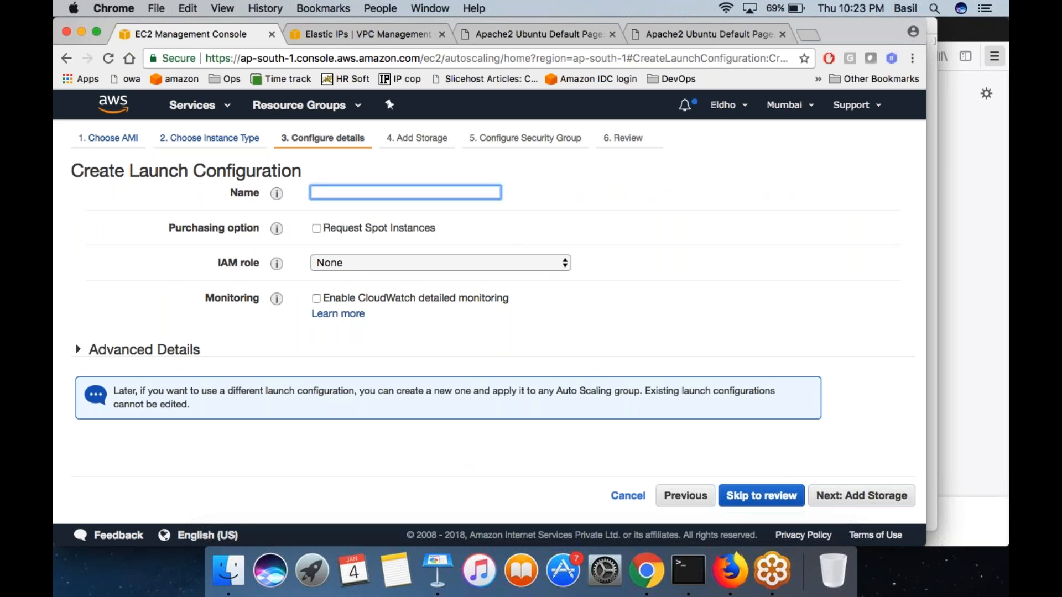
{"action": "type", "text": "LCWP"}
{"action": "left_click", "coordinate": [396, 265]}
{"action": "left_click", "coordinate": [396, 264]}
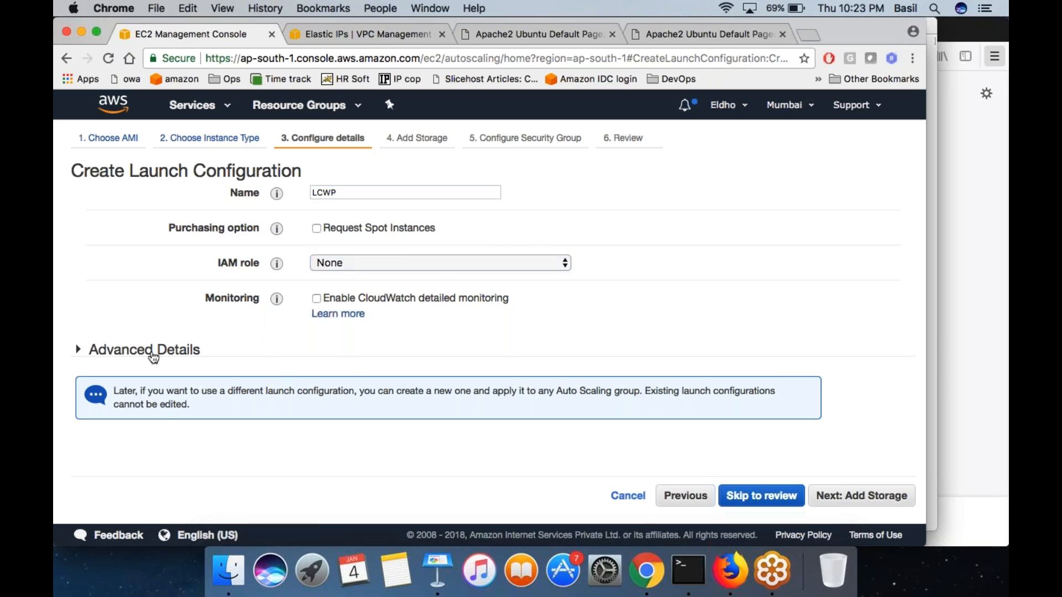
- Look over the advanced details, then accept the default details and storage settings to reach the security group configuration
{"action": "left_click", "coordinate": [149, 353]}
{"action": "scroll", "coordinate": [287, 386], "scroll_direction": "down", "scroll_amount": 5}
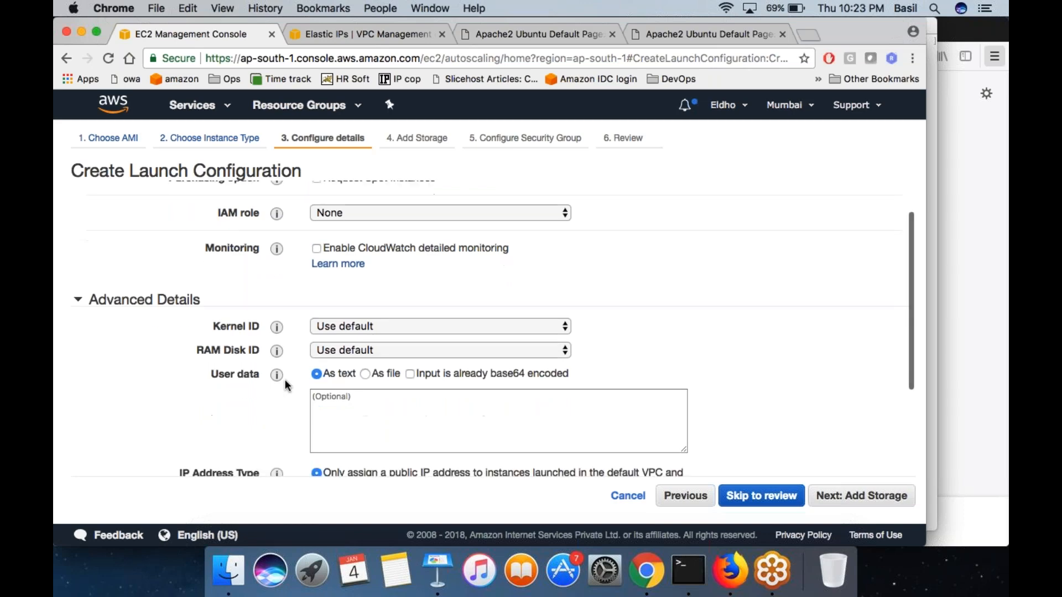
{"action": "scroll", "coordinate": [666, 410], "scroll_direction": "up", "scroll_amount": 5}
{"action": "left_click", "coordinate": [837, 500]}
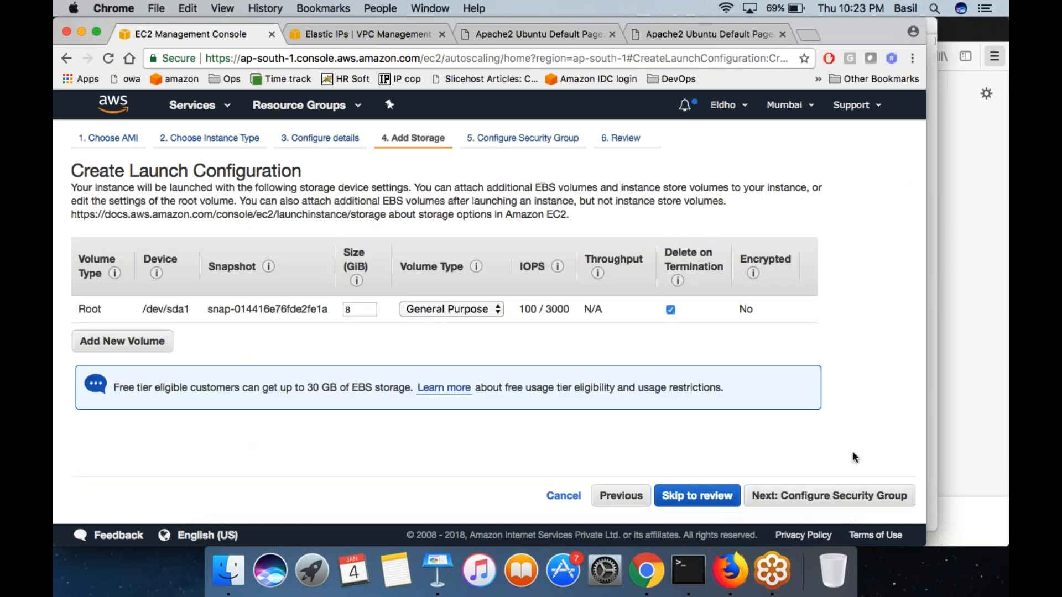
{"action": "left_click", "coordinate": [843, 500]}
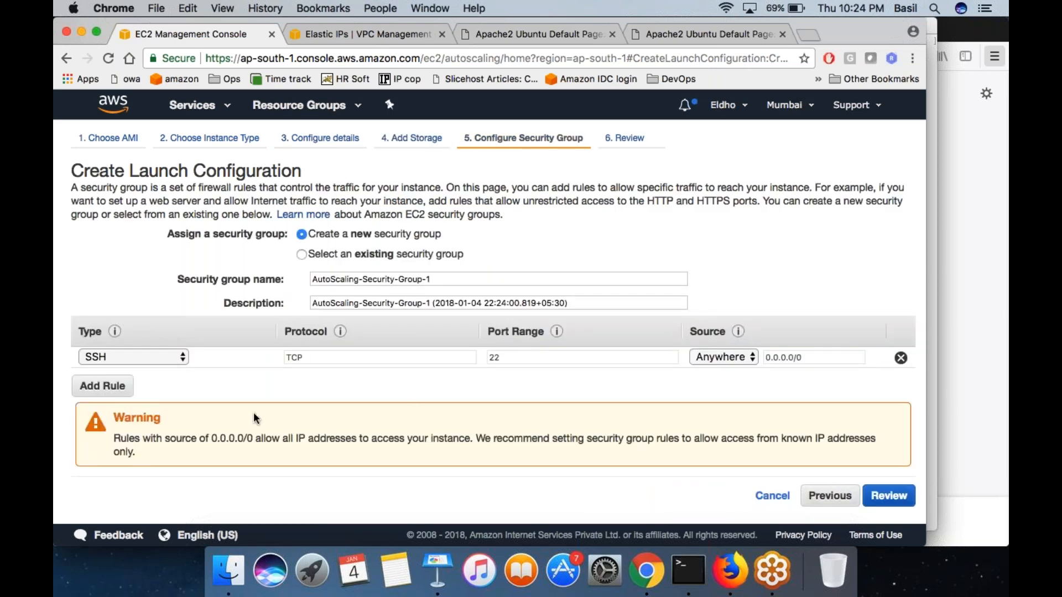
- Add an HTTP rule to the new security group and proceed to the launch configuration review
{"action": "left_click", "coordinate": [103, 386]}
{"action": "left_click", "coordinate": [137, 382]}
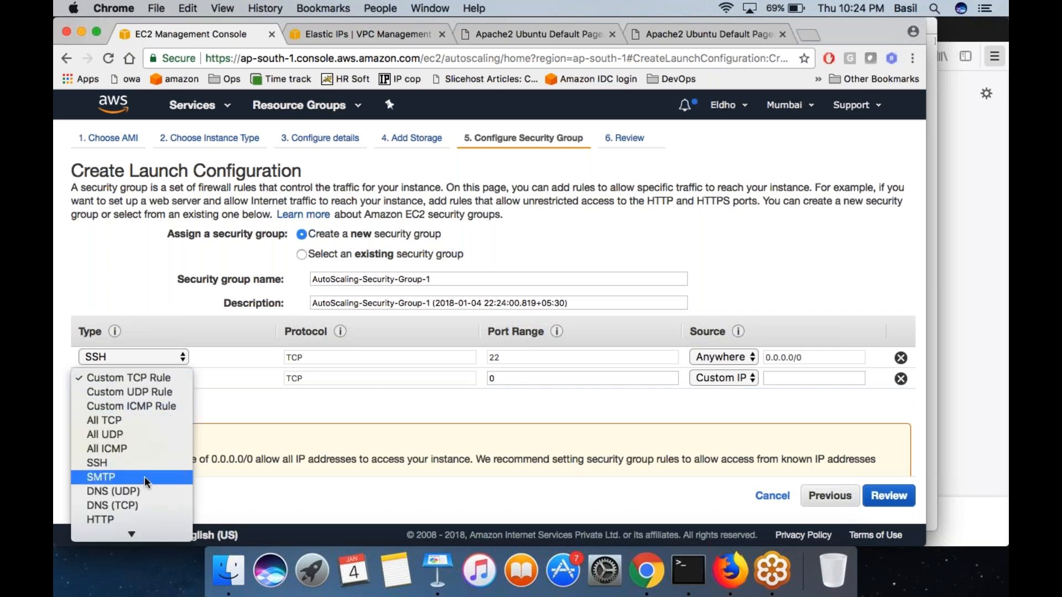
{"action": "left_click", "coordinate": [111, 517]}
{"action": "left_click", "coordinate": [257, 476]}
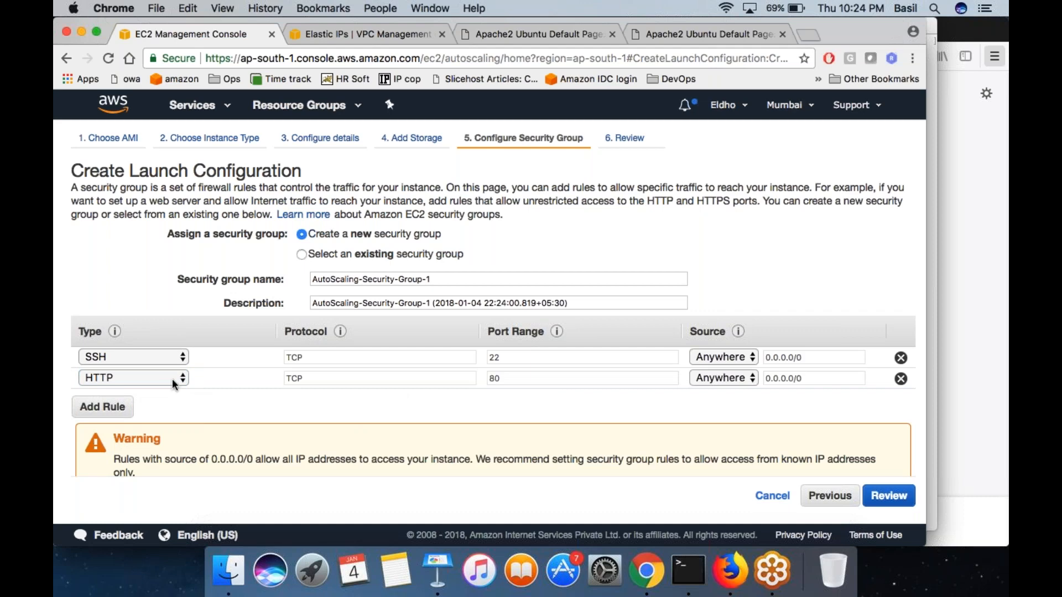
{"action": "left_click", "coordinate": [897, 499]}
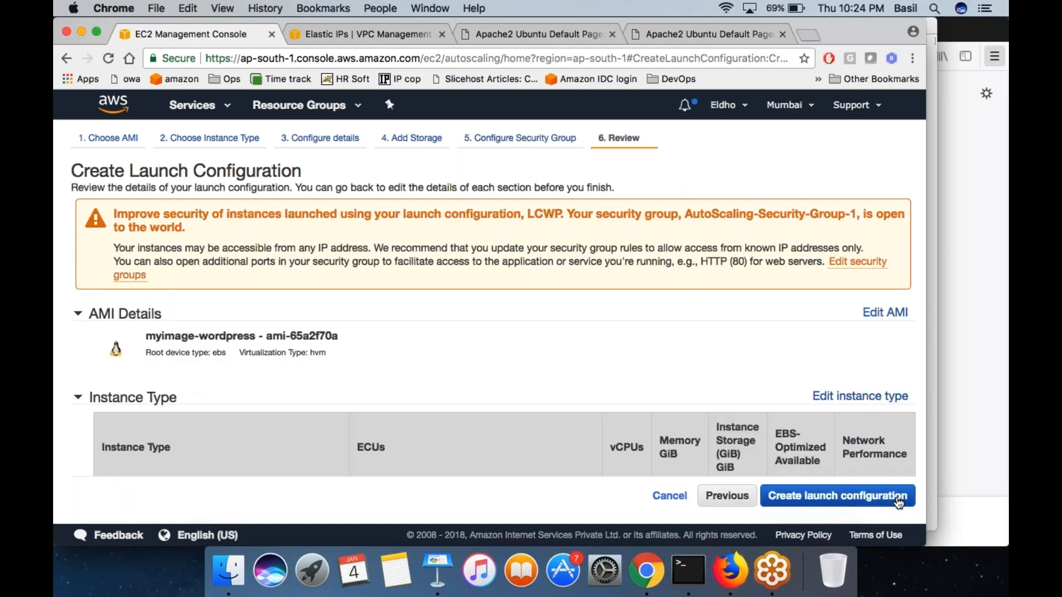
- Open and cancel the key pair selection, and check the AMI, instance type and configuration details in the review
{"action": "left_click", "coordinate": [897, 498]}
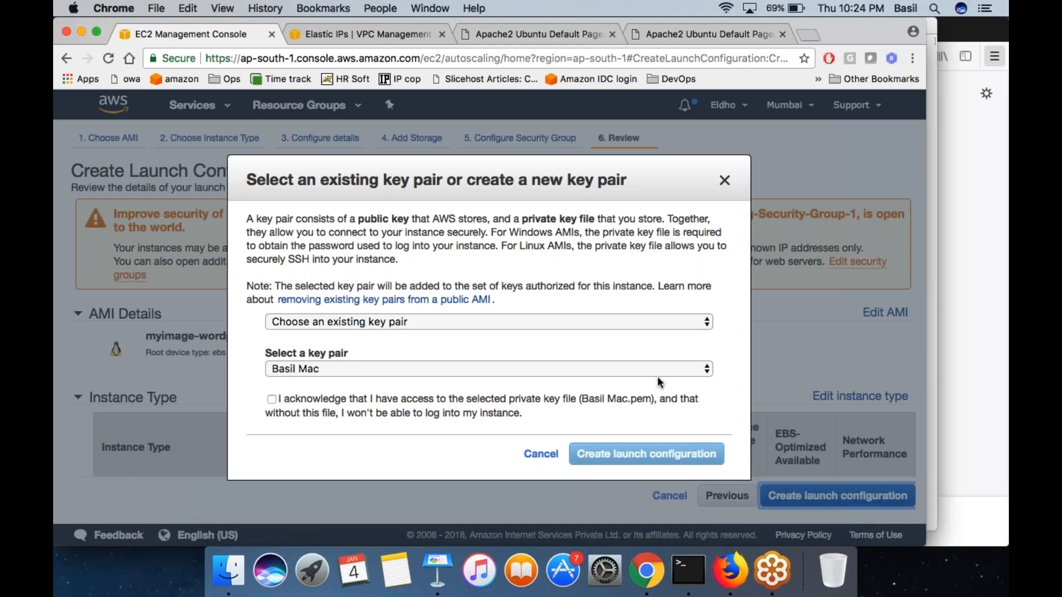
{"action": "left_click", "coordinate": [540, 454]}
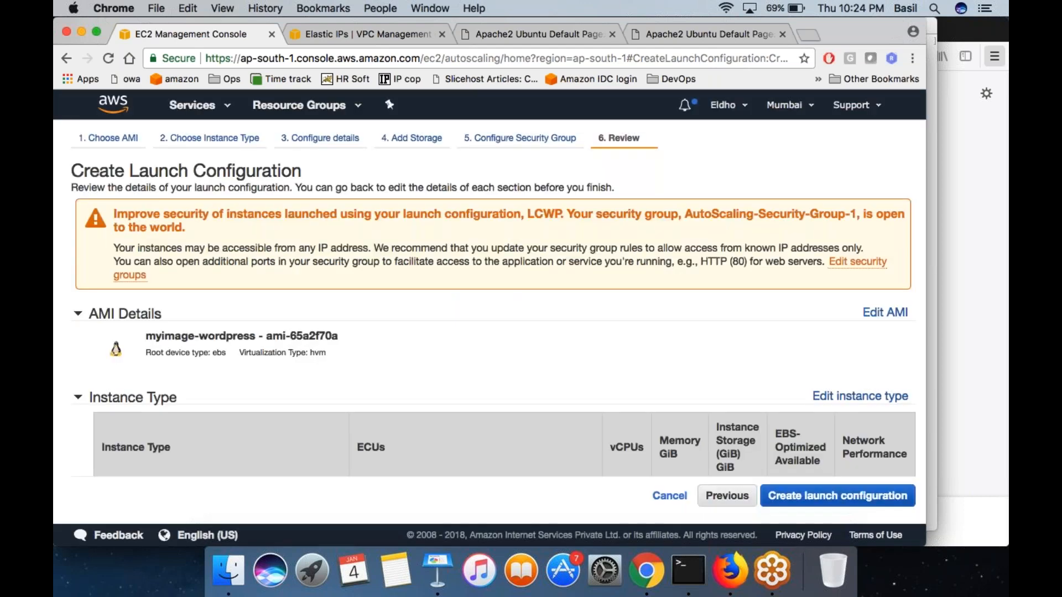
{"action": "scroll", "coordinate": [492, 329], "scroll_direction": "down", "scroll_amount": 5}
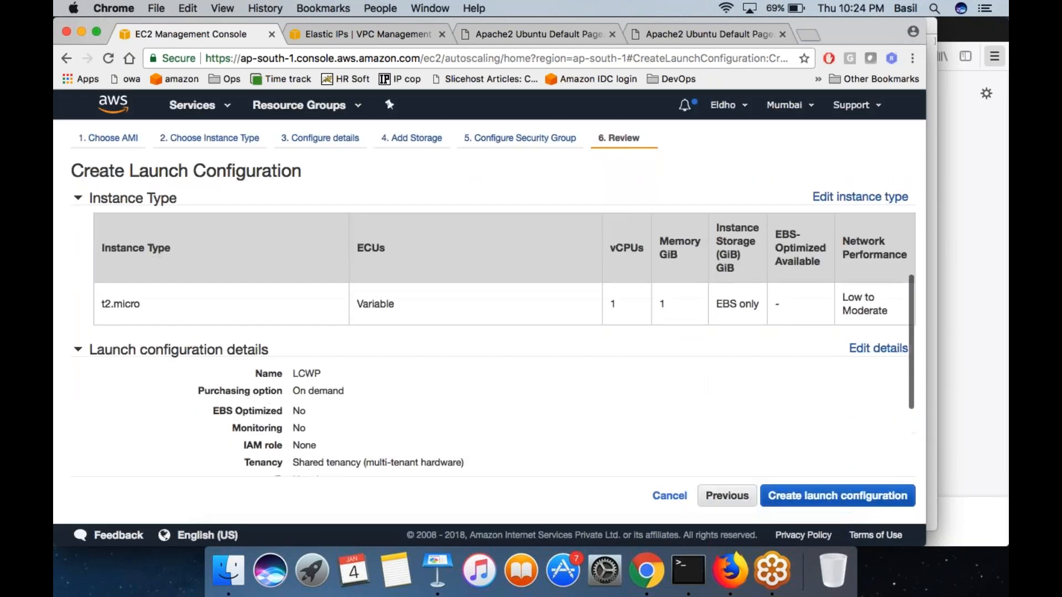
{"action": "scroll", "coordinate": [340, 343], "scroll_direction": "down", "scroll_amount": 3}
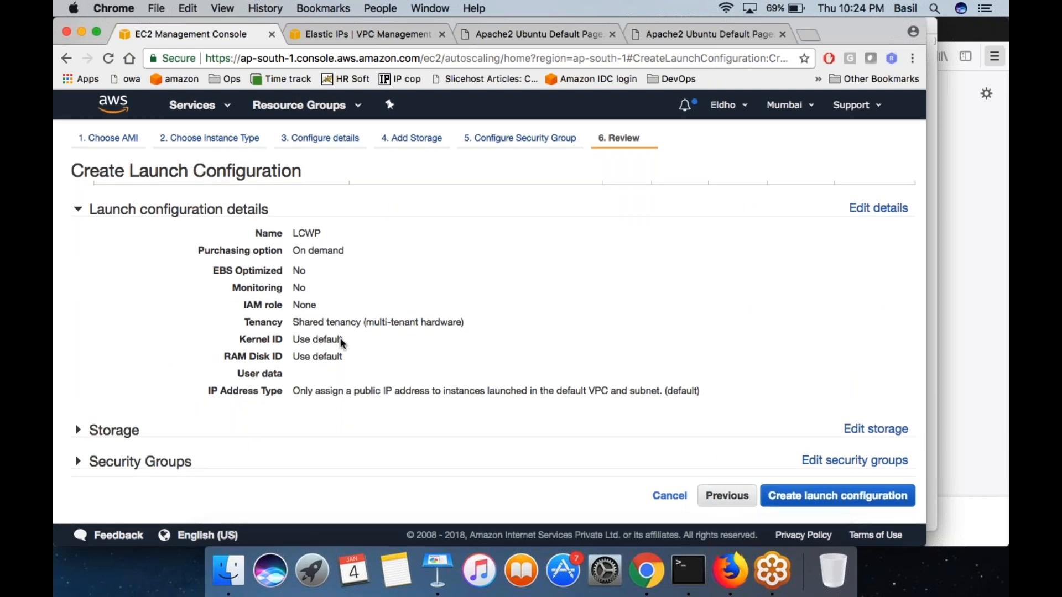
{"action": "scroll", "coordinate": [492, 331], "scroll_direction": "up", "scroll_amount": 5}
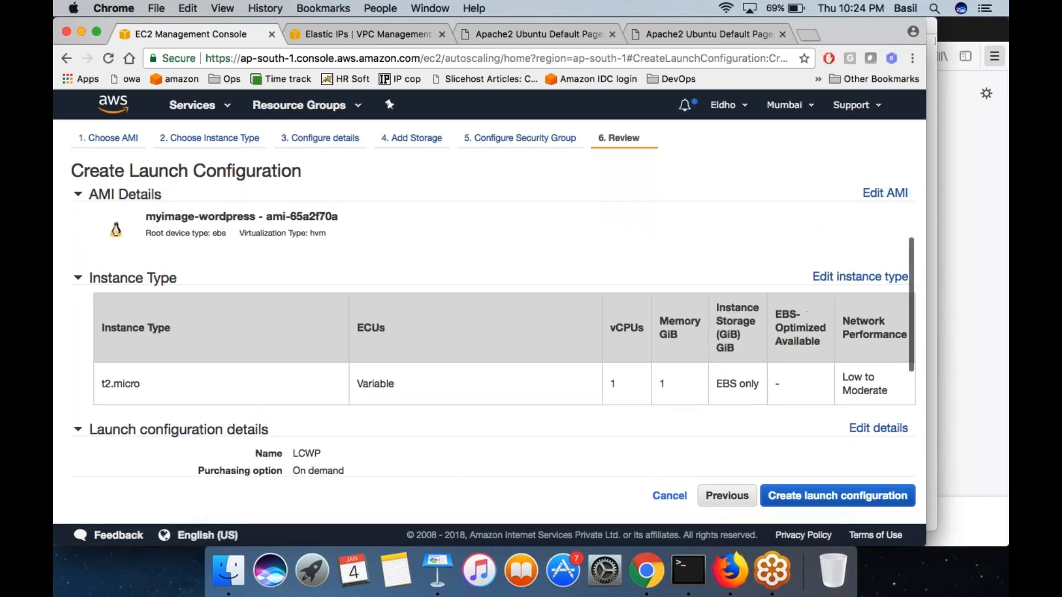
- Examine the launch configuration review, including the security warning, AMI, instance type, configuration details, and the expanded Storage and Security Groups sections
{"action": "scroll", "coordinate": [343, 292], "scroll_direction": "up", "scroll_amount": 2}
{"action": "scroll", "coordinate": [344, 291], "scroll_direction": "up", "scroll_amount": 3}
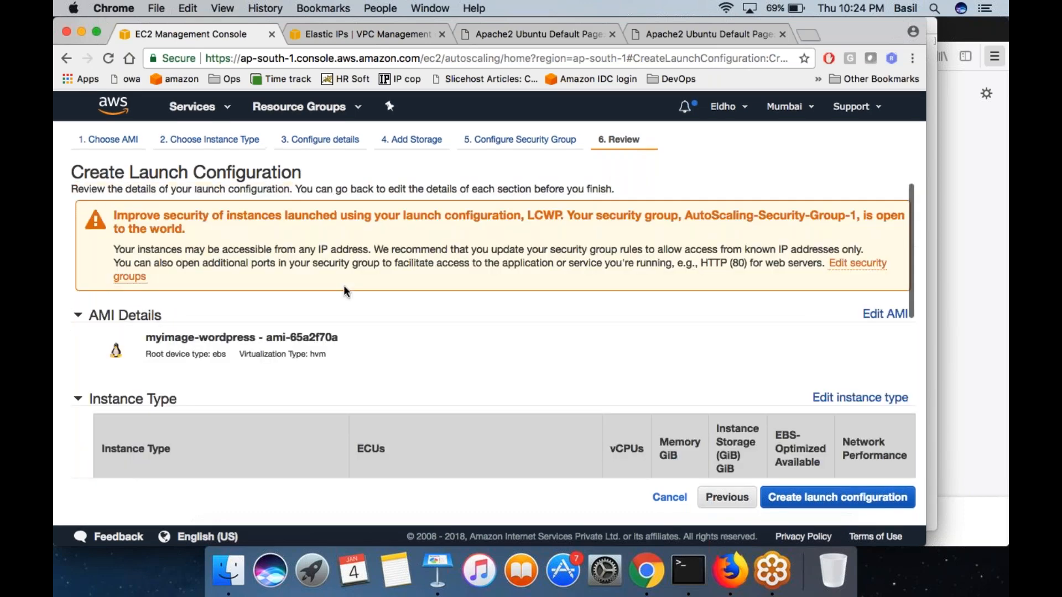
{"action": "scroll", "coordinate": [343, 292], "scroll_direction": "down", "scroll_amount": 2}
{"action": "scroll", "coordinate": [343, 291], "scroll_direction": "up", "scroll_amount": 2}
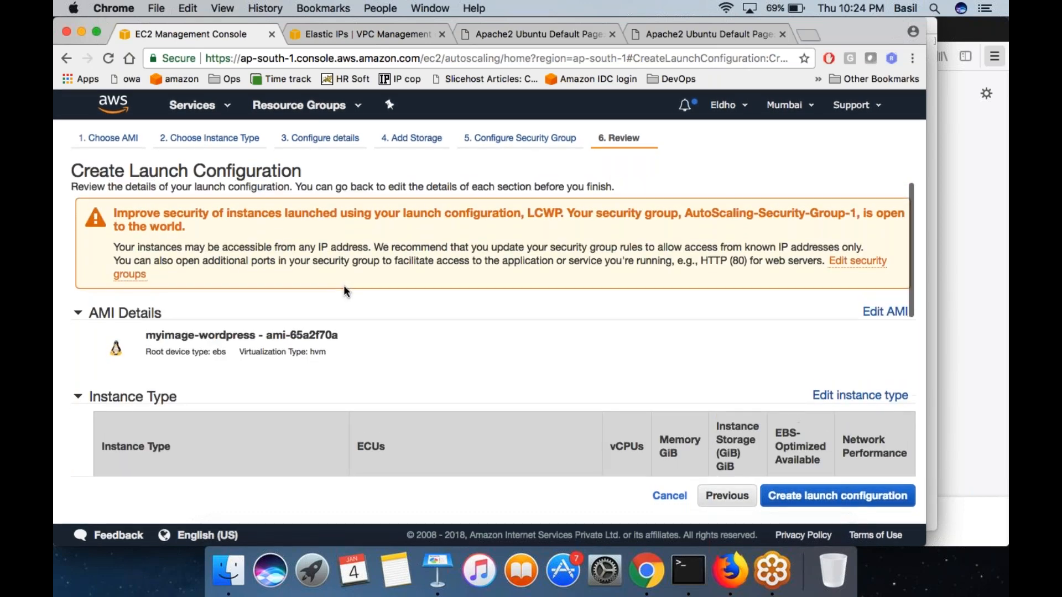
{"action": "scroll", "coordinate": [293, 235], "scroll_direction": "down", "scroll_amount": 5}
{"action": "scroll", "coordinate": [293, 234], "scroll_direction": "down", "scroll_amount": 5}
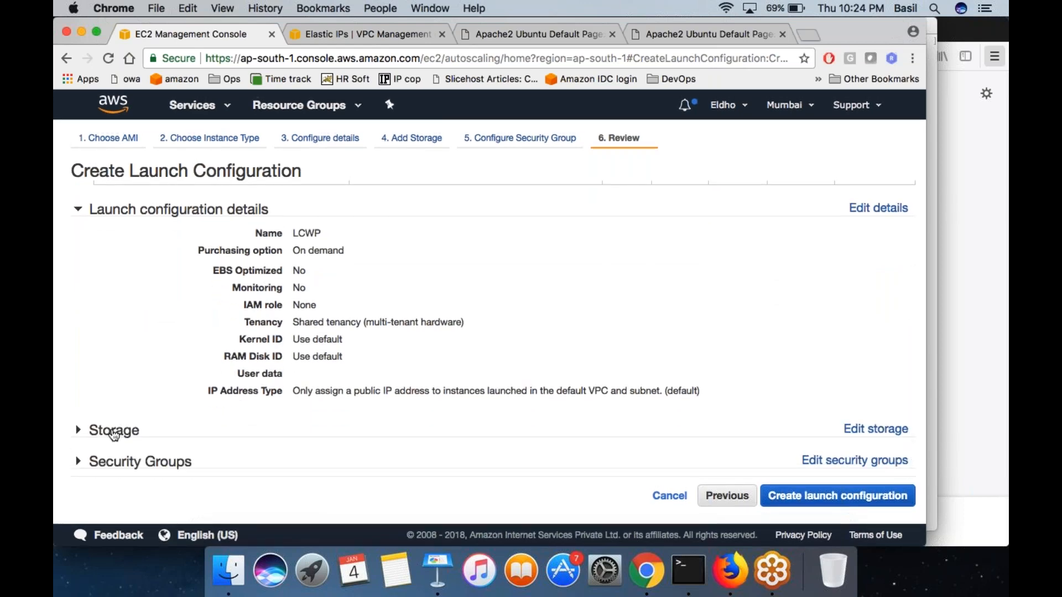
{"action": "left_click", "coordinate": [114, 434]}
{"action": "scroll", "coordinate": [114, 434], "scroll_direction": "down", "scroll_amount": 4}
{"action": "left_click", "coordinate": [127, 459]}
{"action": "scroll", "coordinate": [241, 393], "scroll_direction": "down", "scroll_amount": 4}
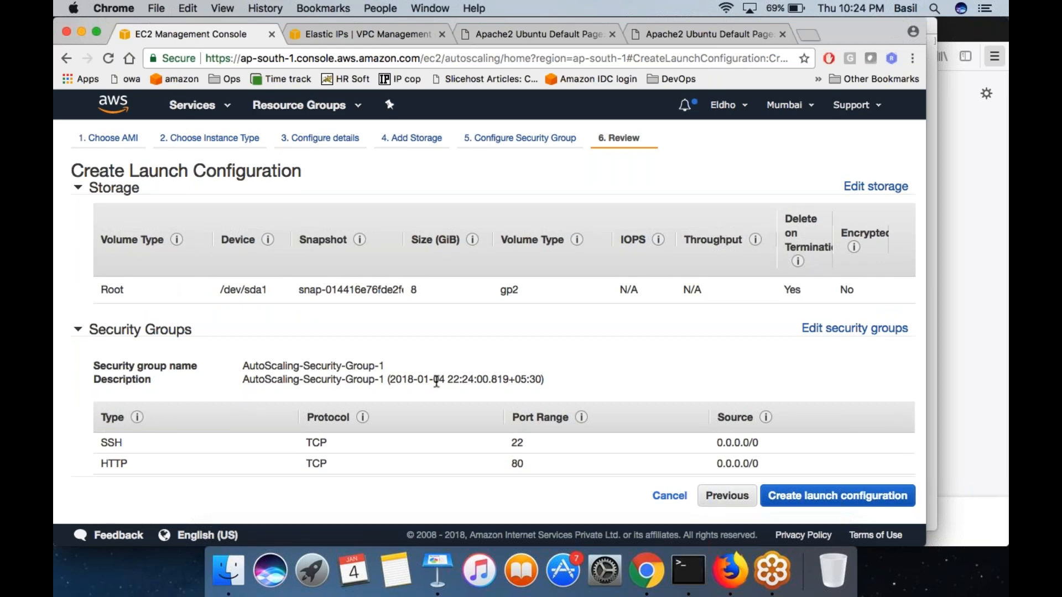
{"action": "scroll", "coordinate": [436, 382], "scroll_direction": "up", "scroll_amount": 8}
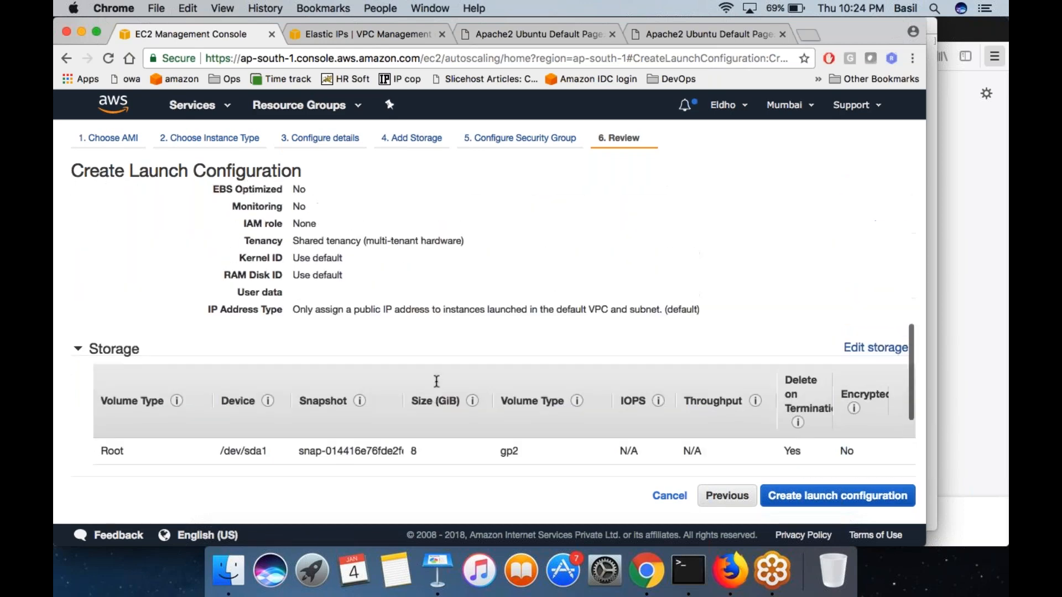
{"action": "scroll", "coordinate": [493, 328], "scroll_direction": "up", "scroll_amount": 3}
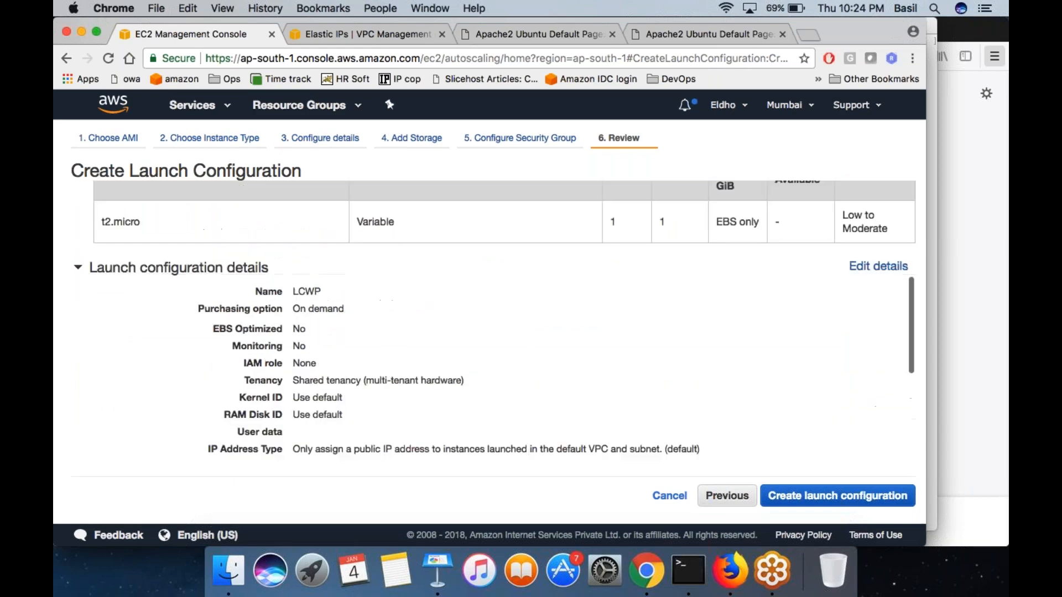
{"action": "scroll", "coordinate": [494, 329], "scroll_direction": "up", "scroll_amount": 8}
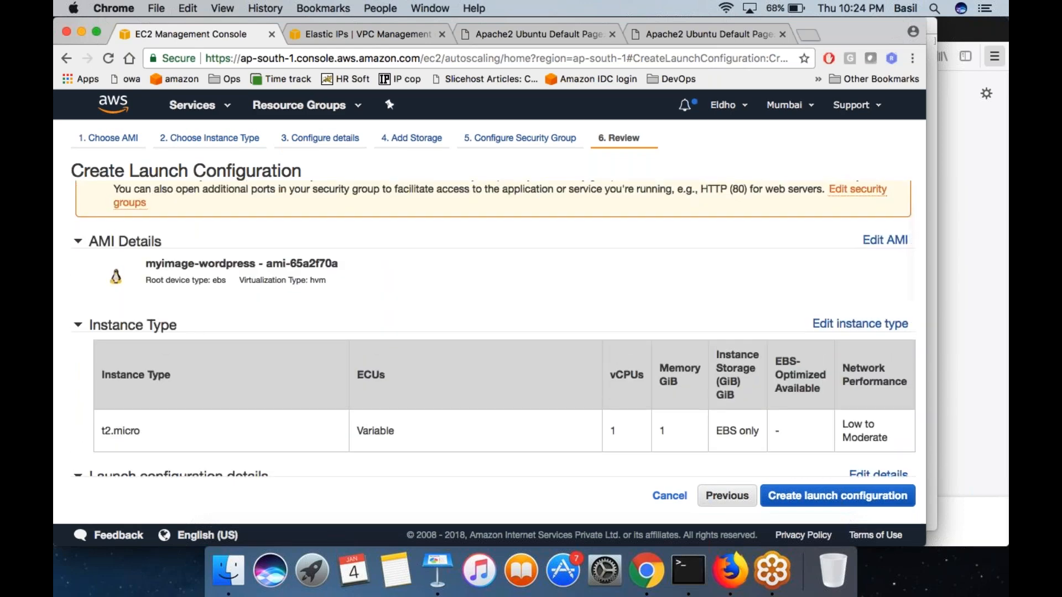
{"action": "scroll", "coordinate": [228, 370], "scroll_direction": "up", "scroll_amount": 3}
{"action": "scroll", "coordinate": [911, 467], "scroll_direction": "down", "scroll_amount": 13}
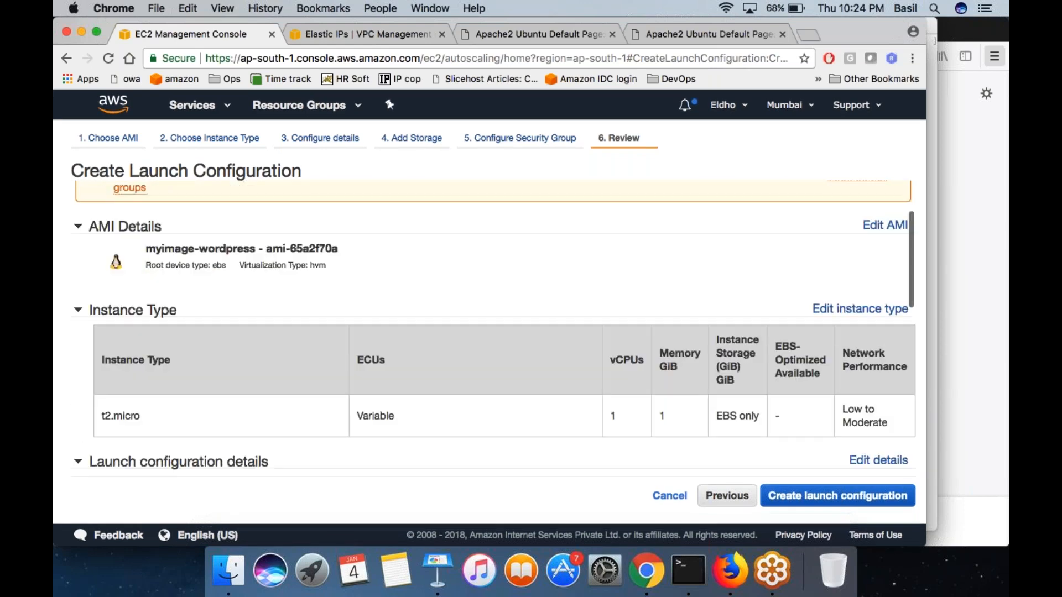
- Create the launch configuration with the existing key pair dec14, acknowledging access to its private key file
{"action": "left_click", "coordinate": [855, 499]}
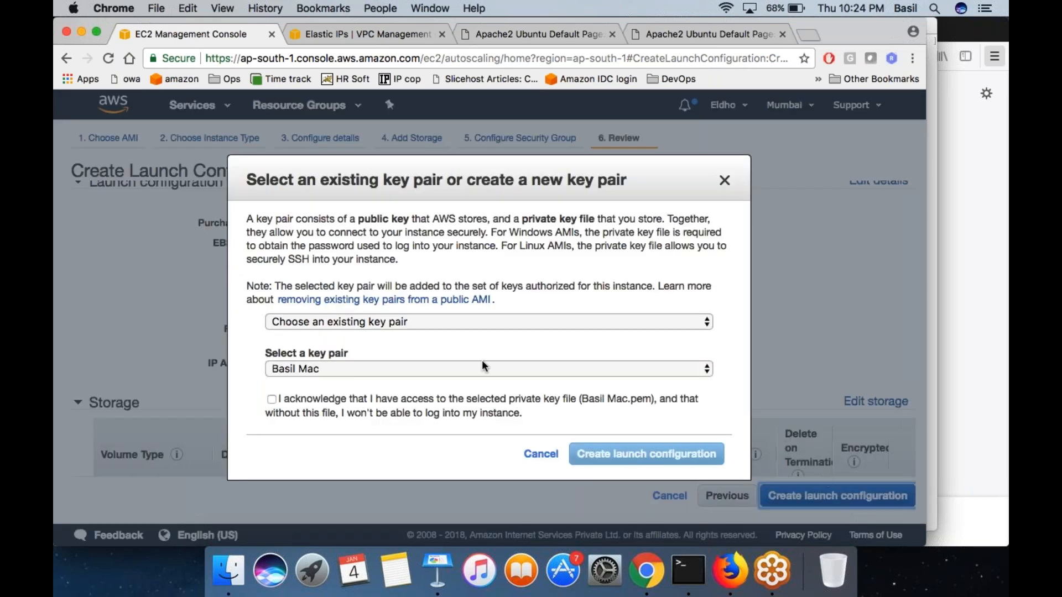
{"action": "left_click", "coordinate": [387, 319]}
{"action": "left_click", "coordinate": [387, 319]}
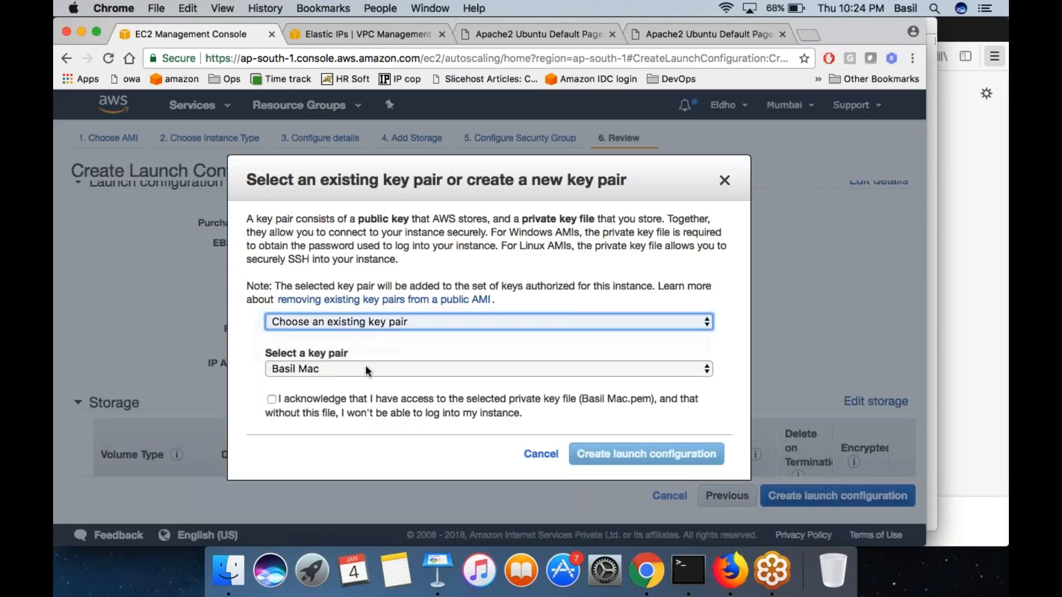
{"action": "left_click", "coordinate": [365, 369]}
{"action": "left_click", "coordinate": [337, 383]}
{"action": "left_click", "coordinate": [299, 392]}
{"action": "left_click", "coordinate": [439, 398]}
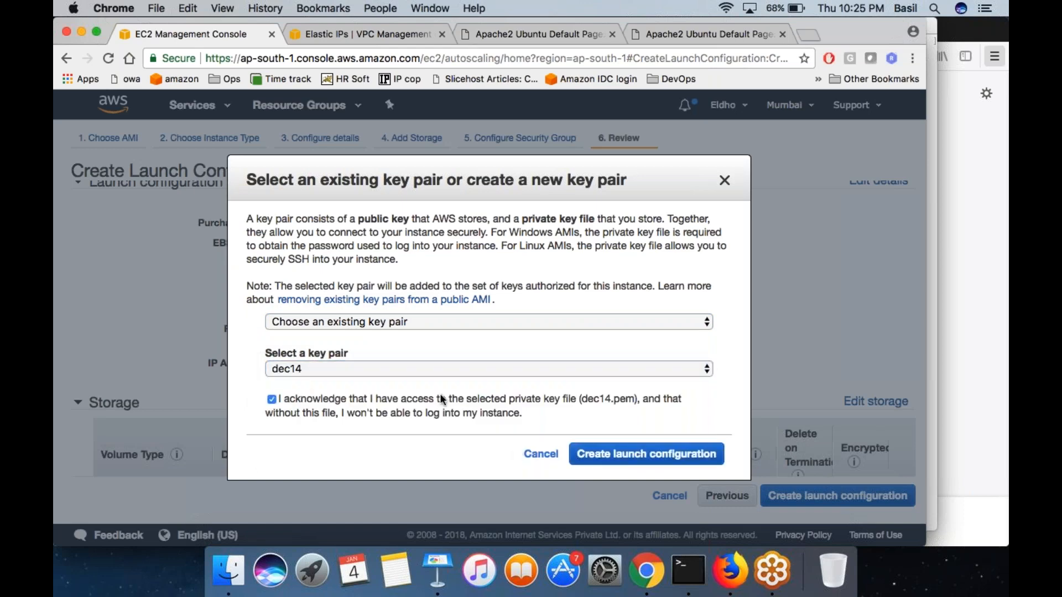
{"action": "left_click", "coordinate": [652, 454]}
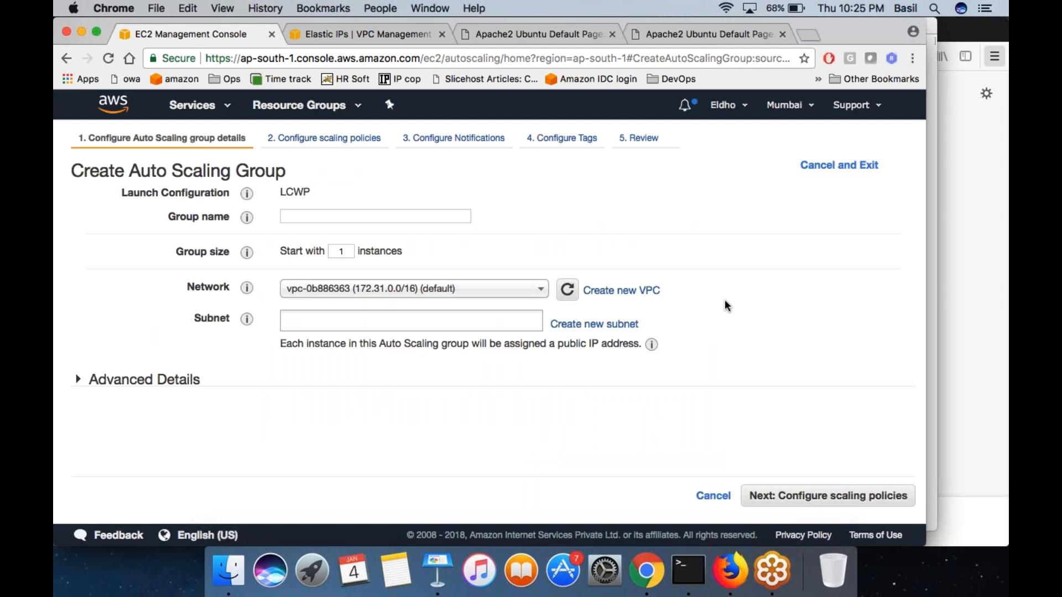
- Name the new Auto Scaling group ASWP and keep its group size at 1 starting instance
{"action": "left_click_drag", "start_coordinate": [71, 170], "coordinate": [285, 170]}
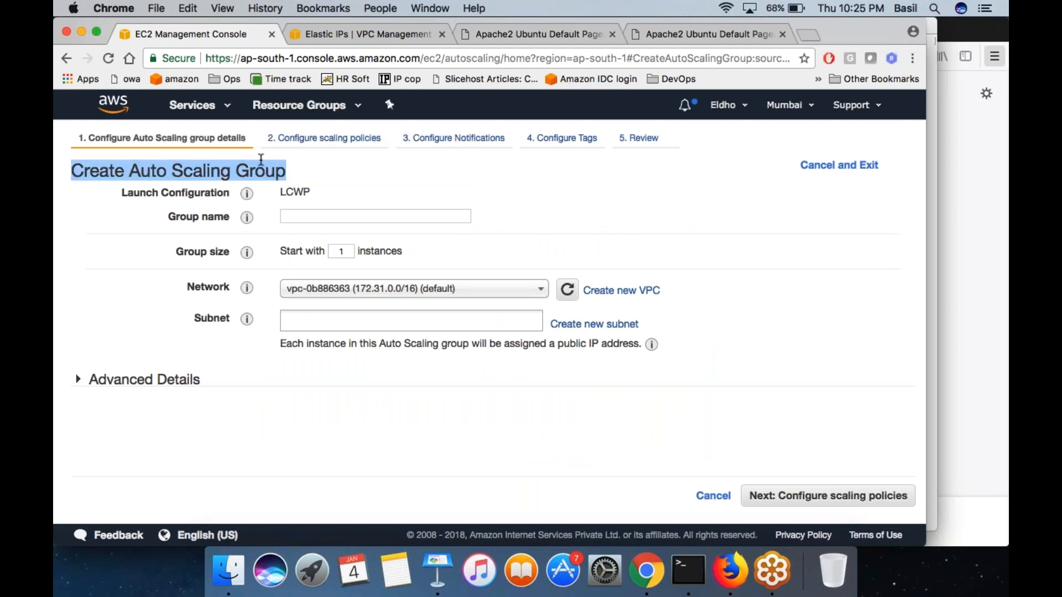
{"action": "left_click", "coordinate": [308, 216]}
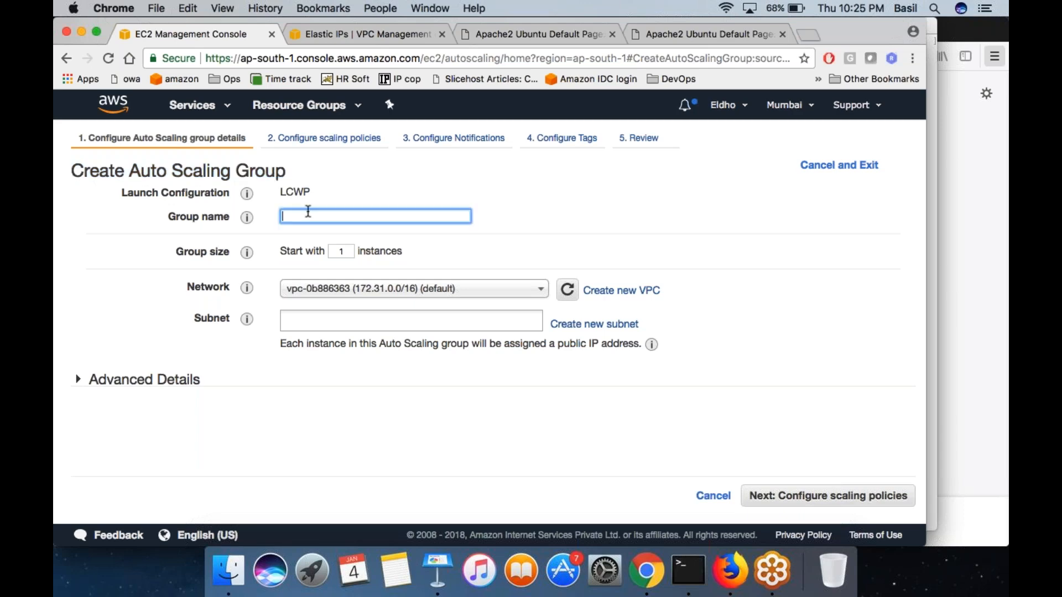
{"action": "type", "text": "ASWP"}
{"action": "left_click", "coordinate": [353, 252]}
{"action": "key", "text": "Tab"}
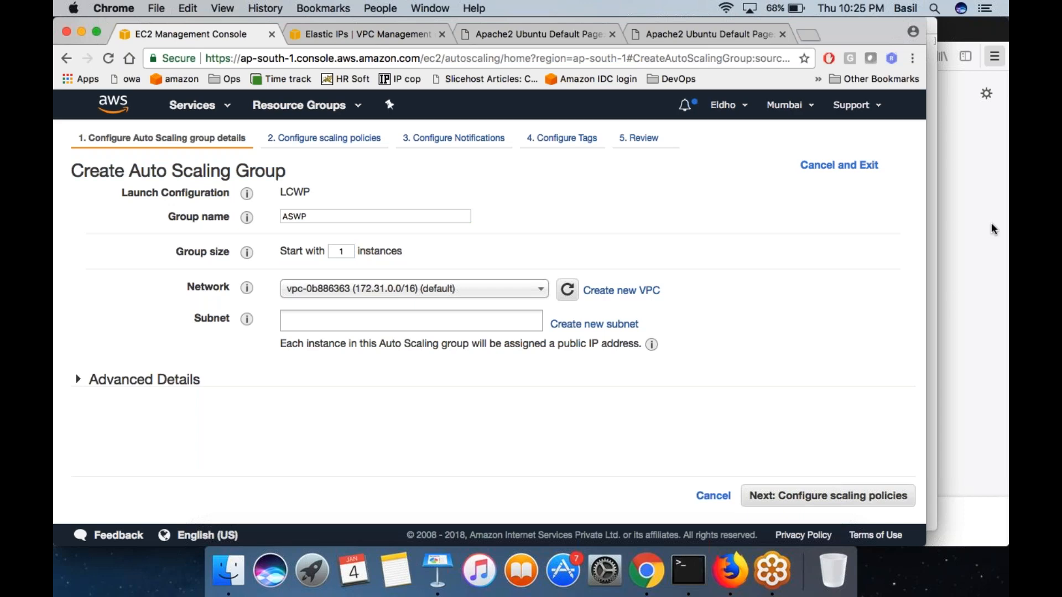
- Set the group's network to vpc-cebd75a6 (10.10.0.0/16) | jan2, illustrating the group and its instances with freehand boxes on screen
{"action": "mouse_move", "coordinate": [719, 223]}
{"action": "left_mouse_down"}
{"action": "mouse_move", "coordinate": [780, 355]}
{"action": "mouse_move", "coordinate": [808, 230]}
{"action": "mouse_move", "coordinate": [727, 224]}
{"action": "mouse_move", "coordinate": [737, 263]}
{"action": "mouse_move", "coordinate": [771, 267]}
{"action": "mouse_move", "coordinate": [752, 246]}
{"action": "left_mouse_up"}
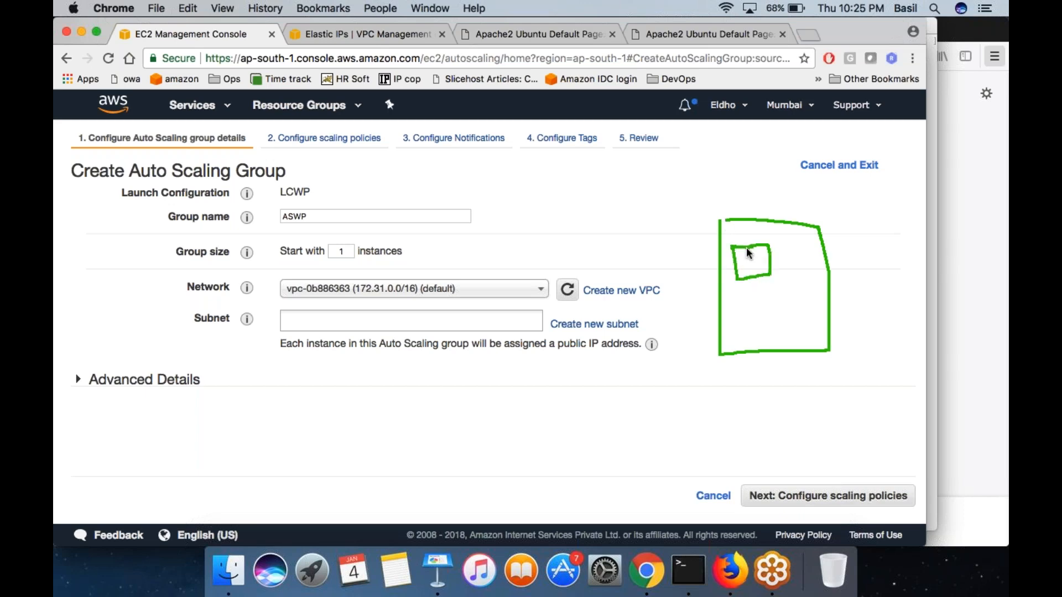
{"action": "mouse_move", "coordinate": [276, 254]}
{"action": "left_mouse_down"}
{"action": "mouse_move", "coordinate": [326, 254]}
{"action": "mouse_move", "coordinate": [317, 242]}
{"action": "mouse_move", "coordinate": [300, 247]}
{"action": "left_mouse_up"}
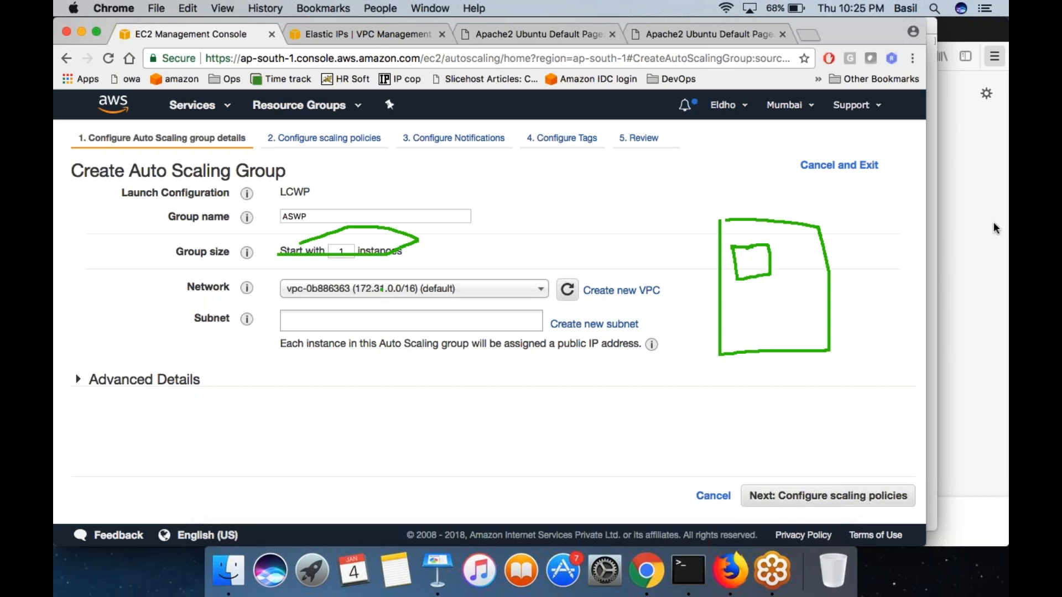
{"action": "left_click", "coordinate": [491, 289]}
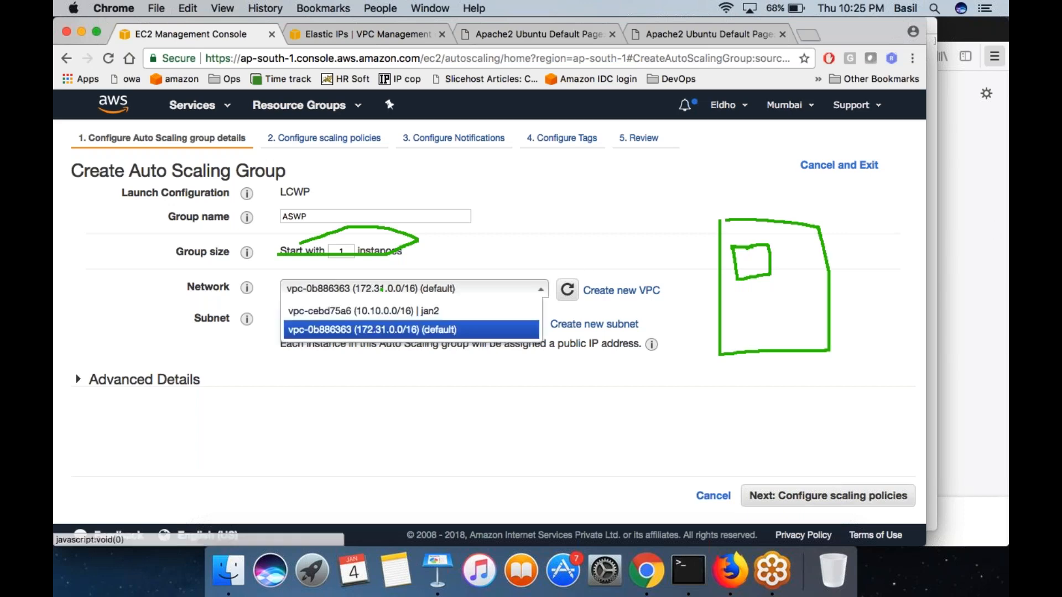
{"action": "left_click", "coordinate": [457, 313]}
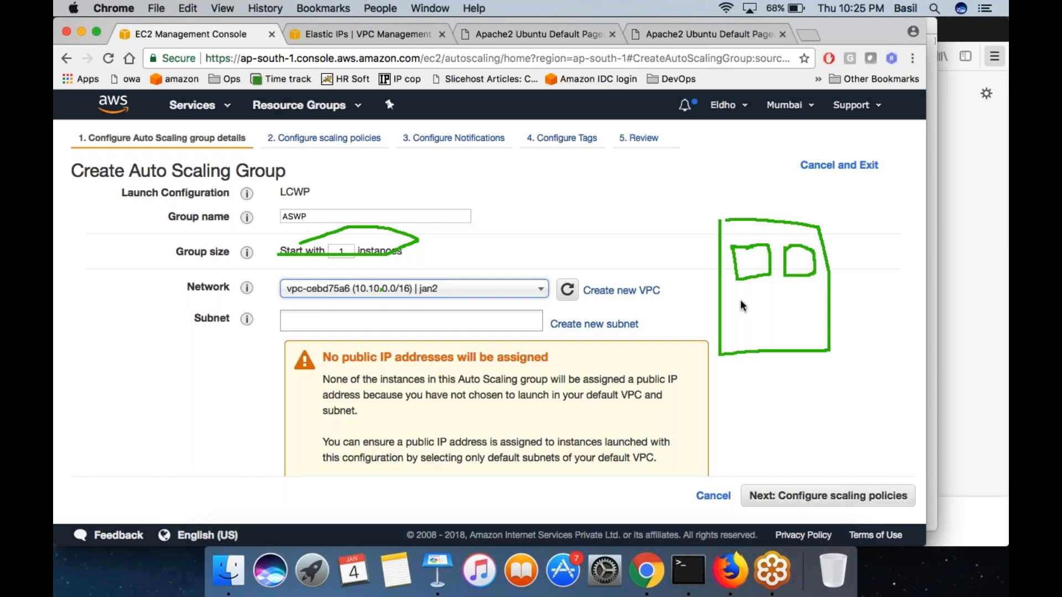
{"action": "left_click_drag", "start_coordinate": [748, 338], "coordinate": [741, 308]}
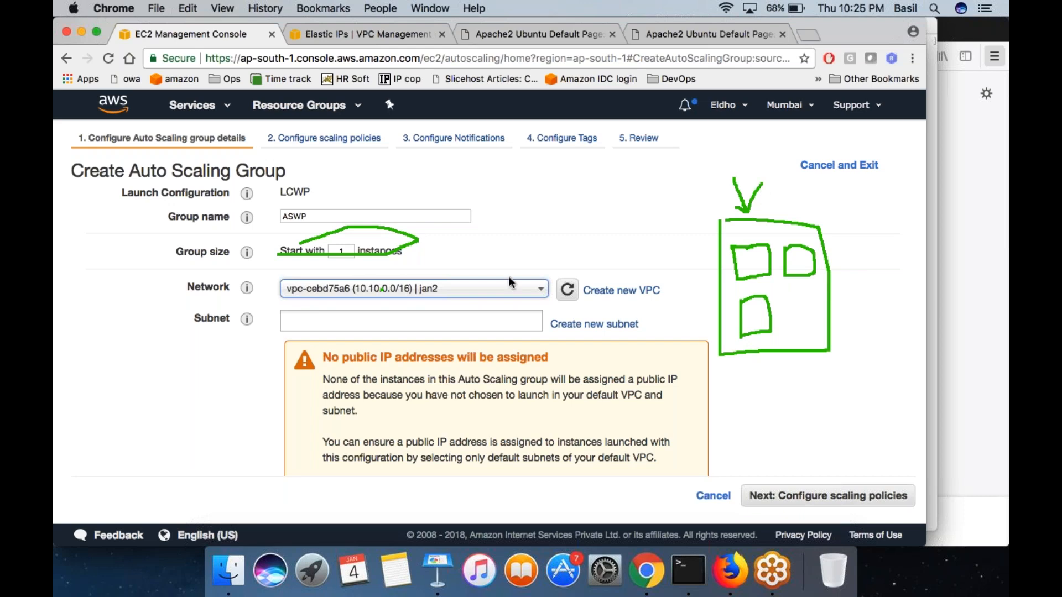
- Clear the freehand drawing and add the jan2 private (10.10.1.0/24, ap-south-1a) and public (10.10.2.0/24, ap-south-1b) subnets to the group
{"action": "left_click", "coordinate": [555, 258]}
{"action": "left_click", "coordinate": [473, 327]}
{"action": "left_click", "coordinate": [445, 318]}
{"action": "key", "text": "Escape"}
{"action": "left_click", "coordinate": [500, 323]}
{"action": "left_click", "coordinate": [464, 339]}
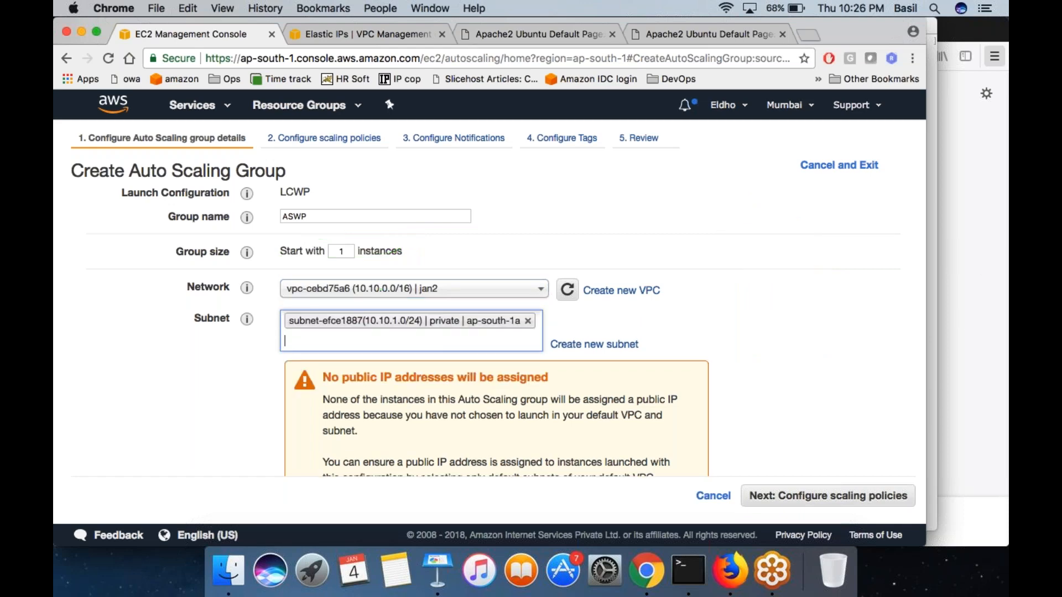
{"action": "left_click", "coordinate": [465, 339]}
{"action": "left_click", "coordinate": [465, 358]}
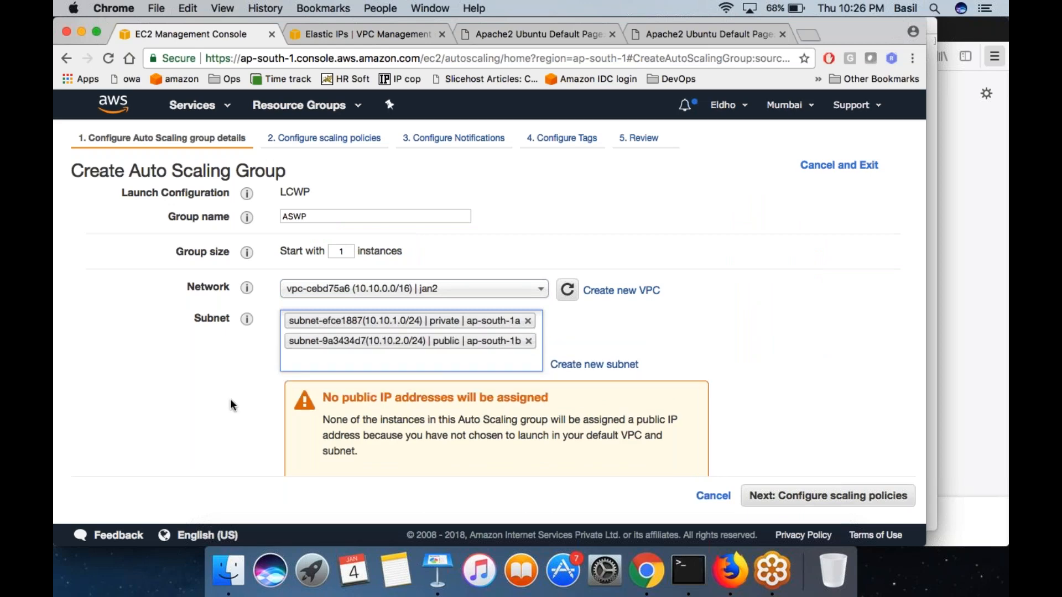
- Highlight the notice about public IP addresses, and open the subnet list of the VPC service in the other console tab
{"action": "scroll", "coordinate": [229, 404], "scroll_direction": "down", "scroll_amount": 3}
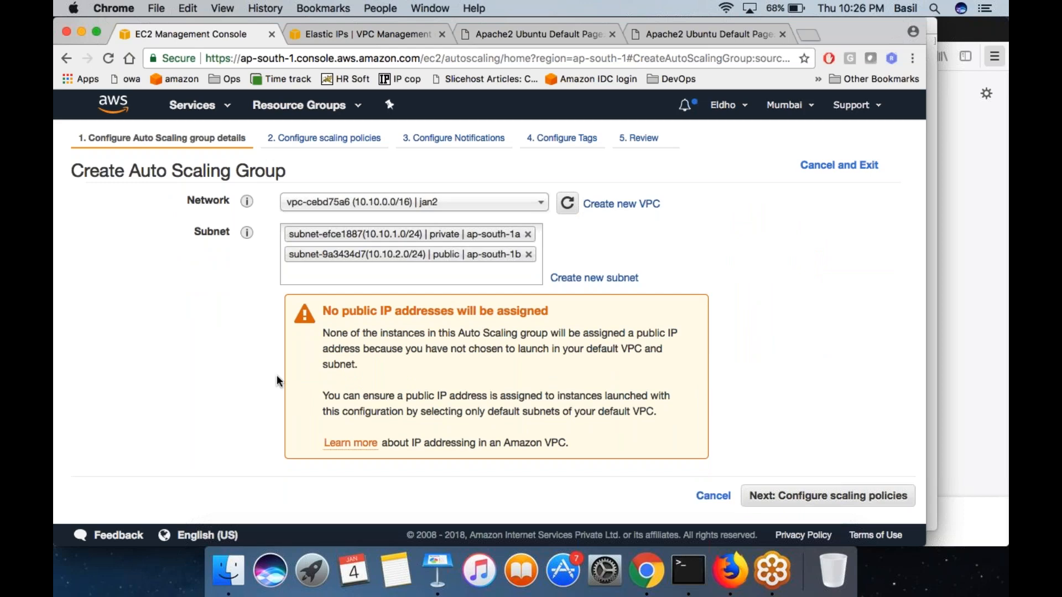
{"action": "triple_click", "coordinate": [360, 311]}
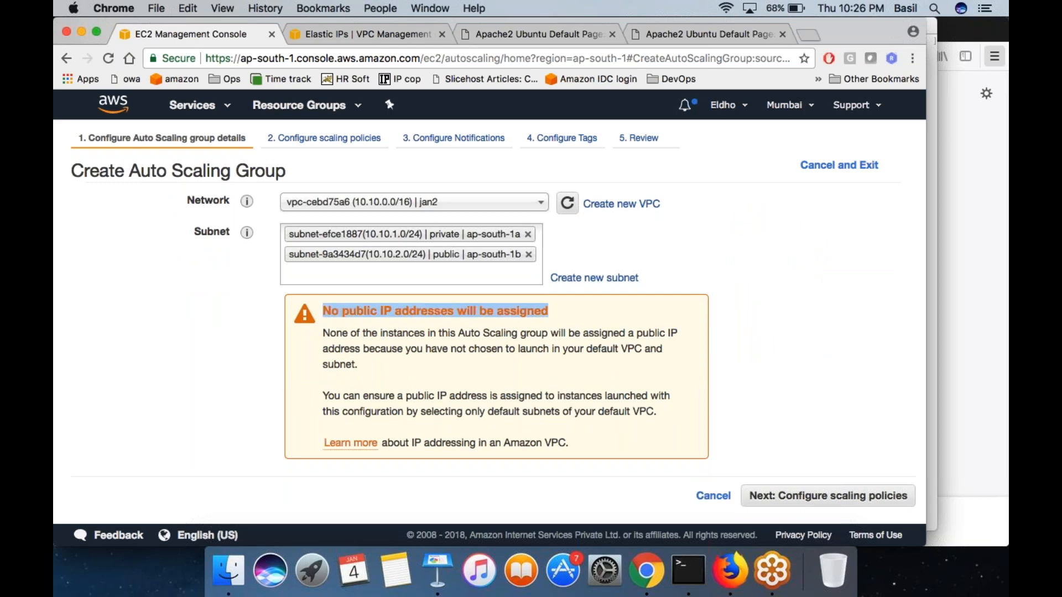
{"action": "double_click", "coordinate": [360, 311]}
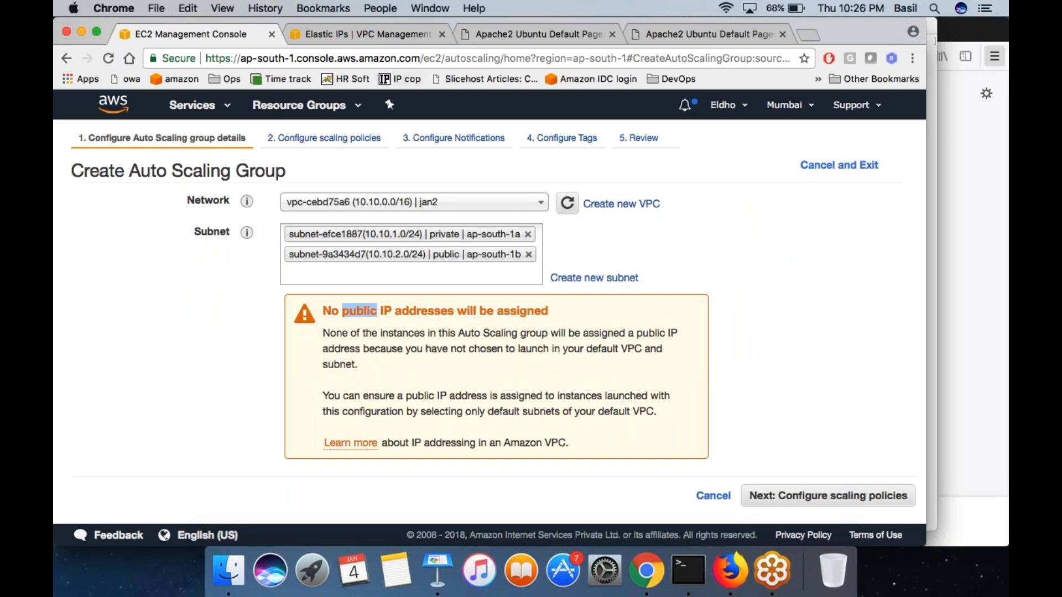
{"action": "left_click", "coordinate": [388, 39]}
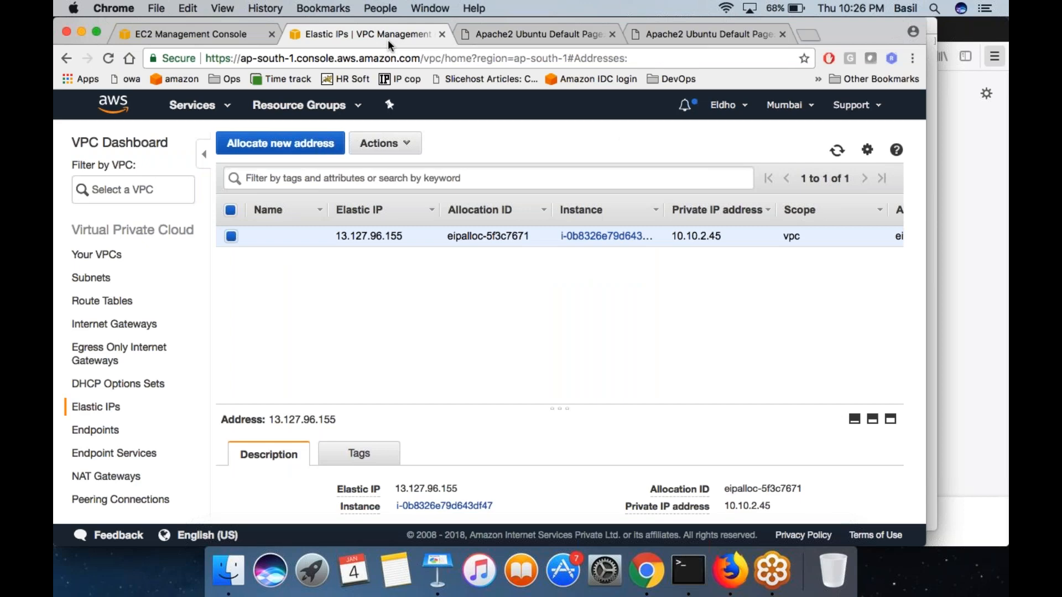
{"action": "left_click", "coordinate": [192, 105]}
{"action": "scroll", "coordinate": [315, 288], "scroll_direction": "down", "scroll_amount": 10}
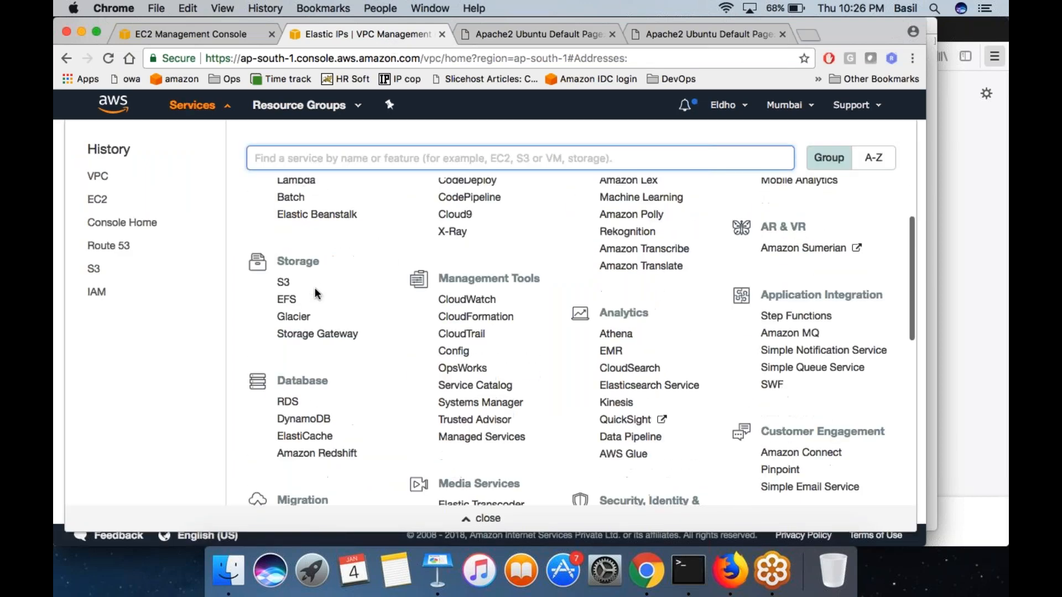
{"action": "left_click", "coordinate": [288, 303]}
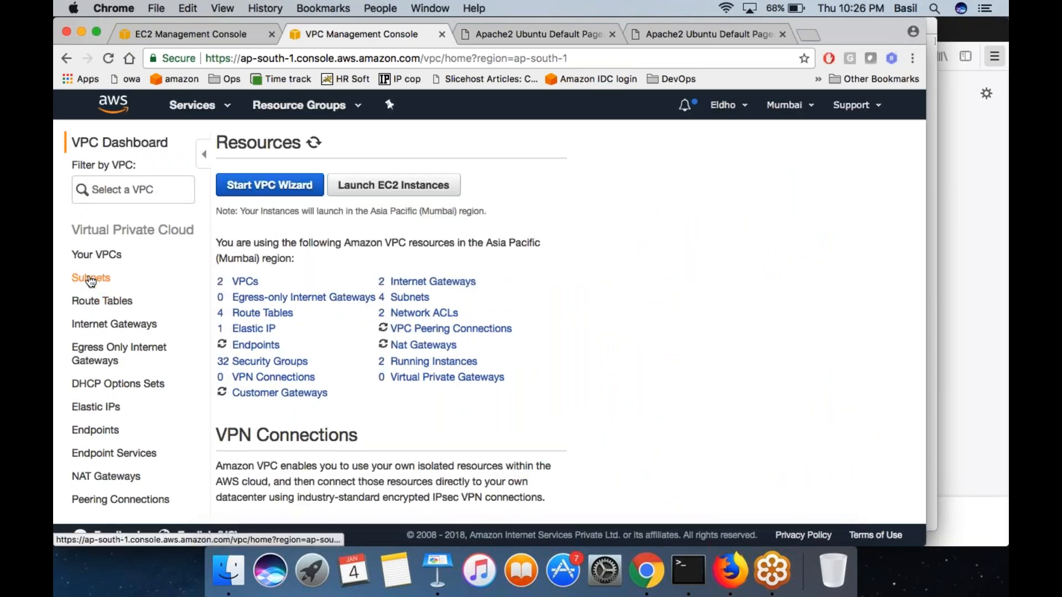
{"action": "left_click", "coordinate": [84, 277]}
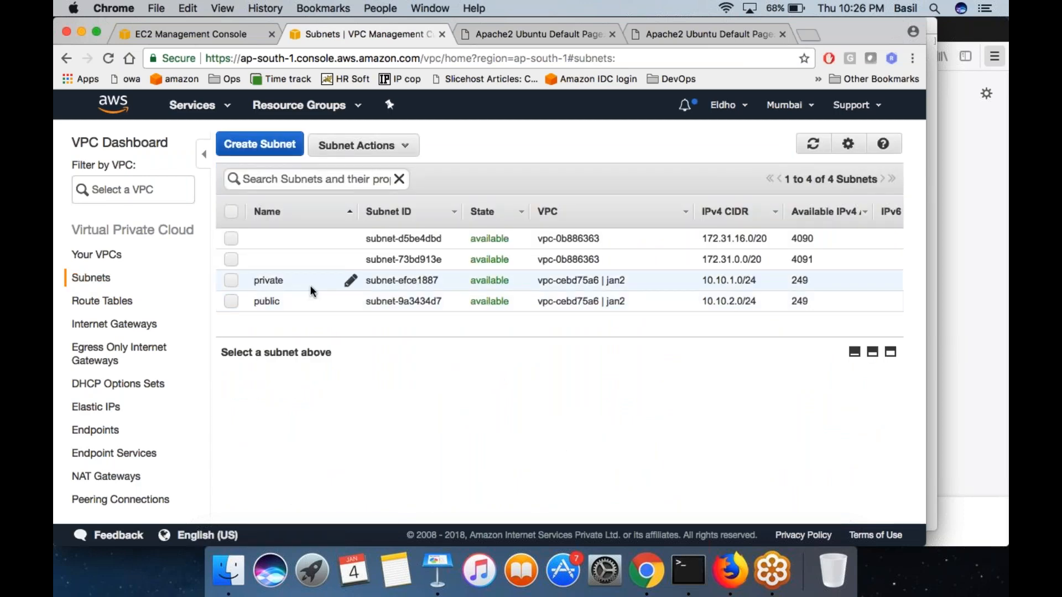
- Enable auto-assign public IPv4 address for the private subnet of the jan2 VPC and save the setting
{"action": "left_click", "coordinate": [387, 279]}
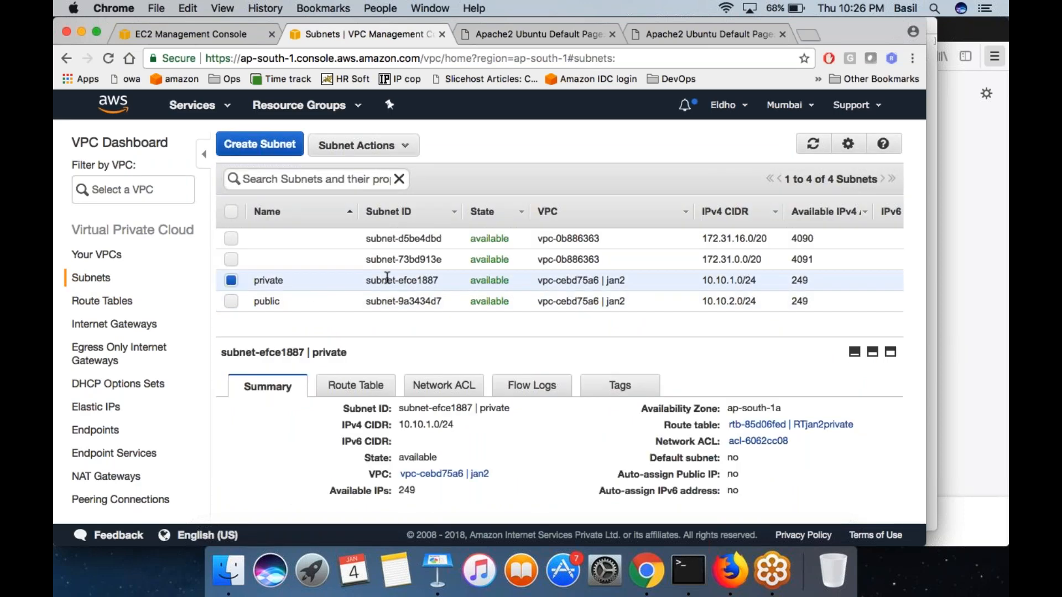
{"action": "left_click", "coordinate": [384, 148]}
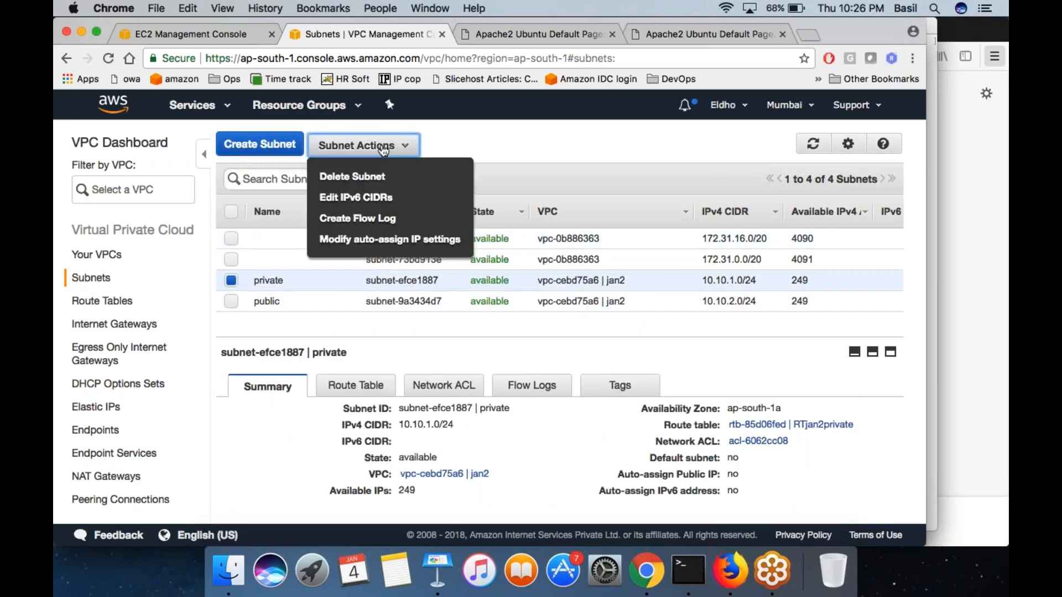
{"action": "left_click", "coordinate": [379, 240]}
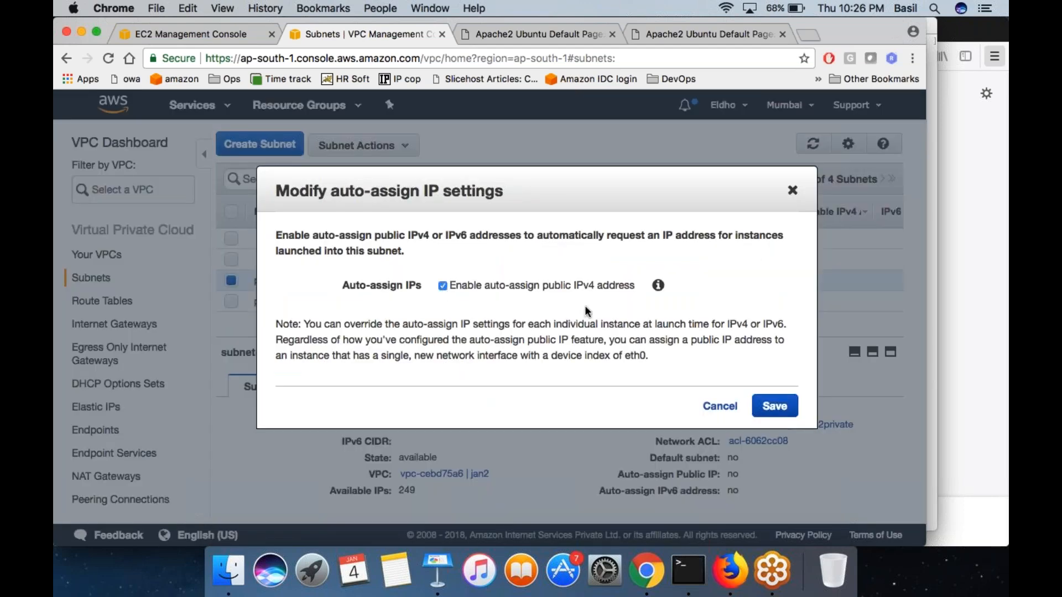
{"action": "left_click", "coordinate": [774, 406]}
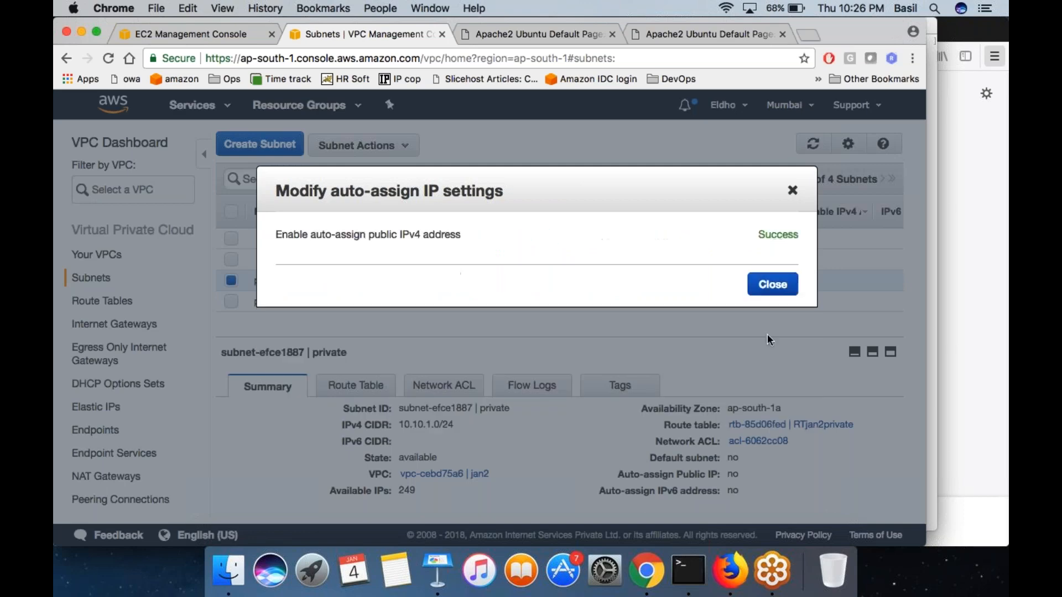
{"action": "left_click", "coordinate": [772, 282]}
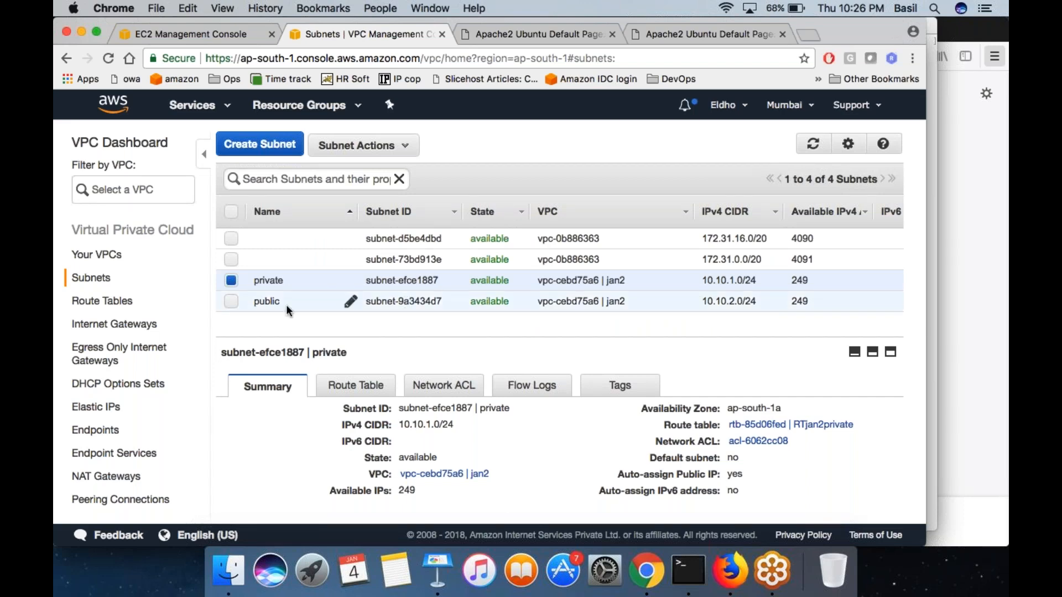
- Enable auto-assign public IPv4 address for the public subnet of the jan2 VPC and save the setting
{"action": "left_click", "coordinate": [368, 299]}
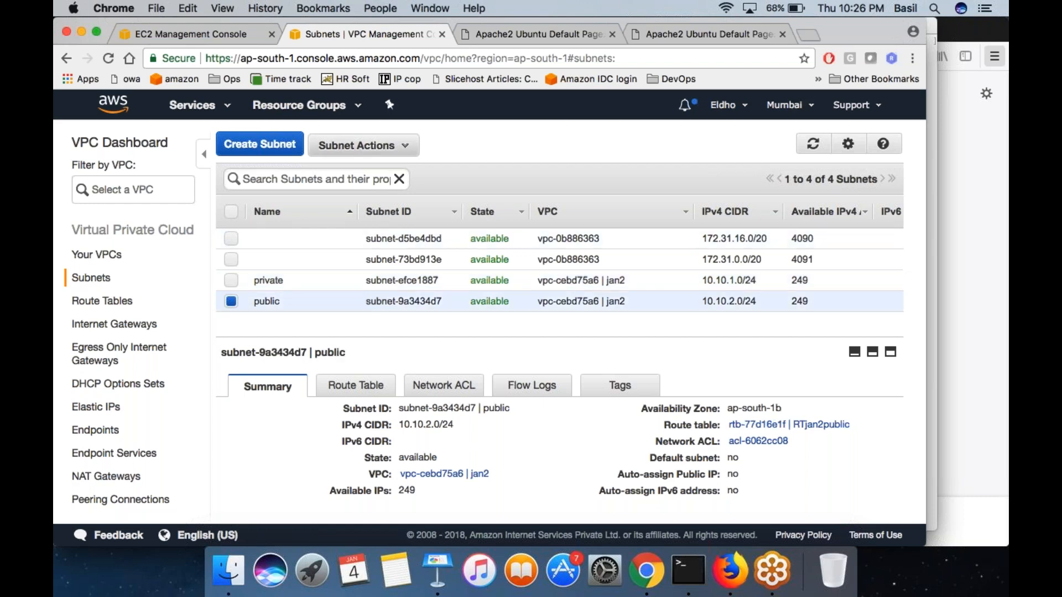
{"action": "left_click", "coordinate": [360, 145]}
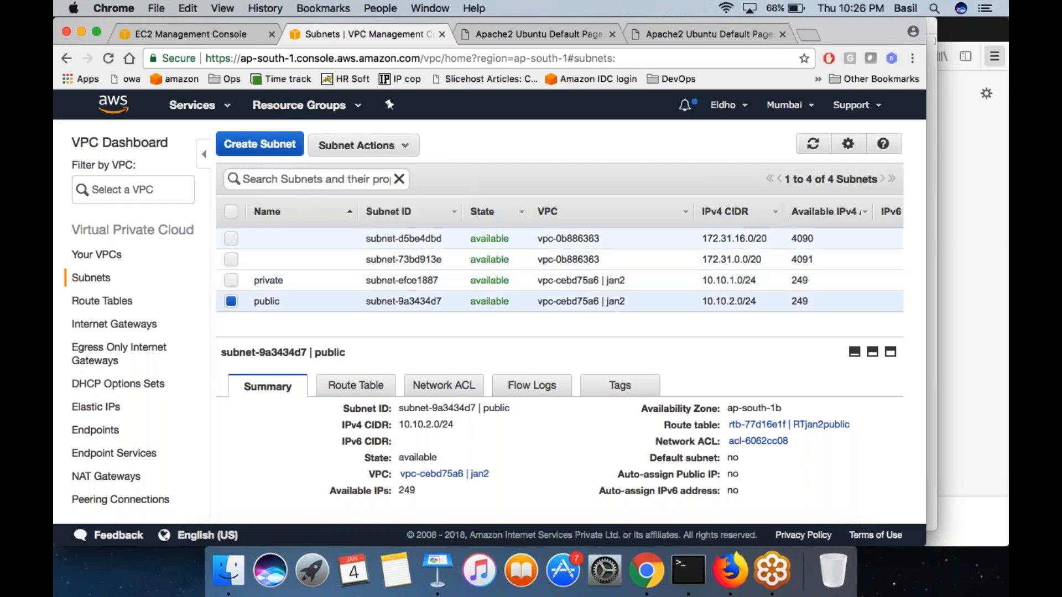
{"action": "left_click", "coordinate": [360, 145]}
{"action": "left_click", "coordinate": [387, 240]}
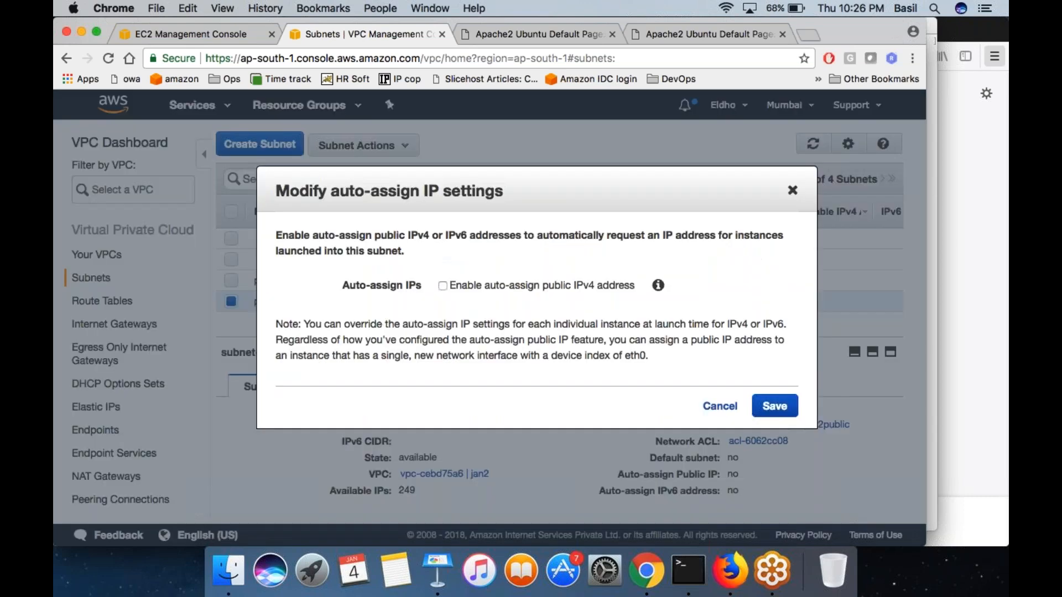
{"action": "left_click", "coordinate": [442, 285]}
{"action": "key", "text": "Return"}
{"action": "left_click", "coordinate": [773, 284]}
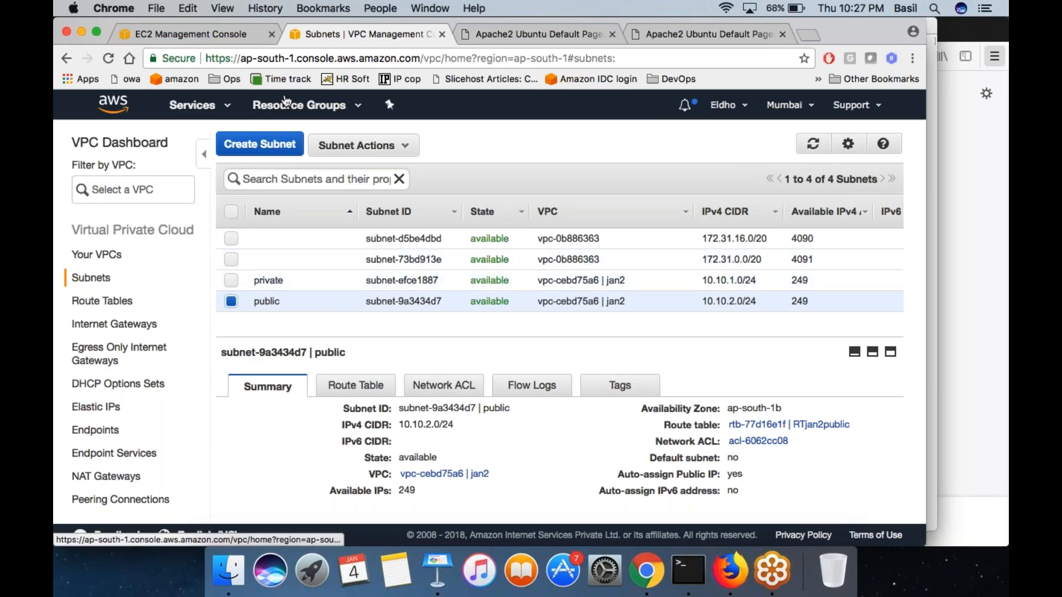
- Back in the Auto Scaling group setup, remove both subnets and reselect the jan2 network after switching briefly to the default VPC
{"action": "left_click", "coordinate": [209, 31]}
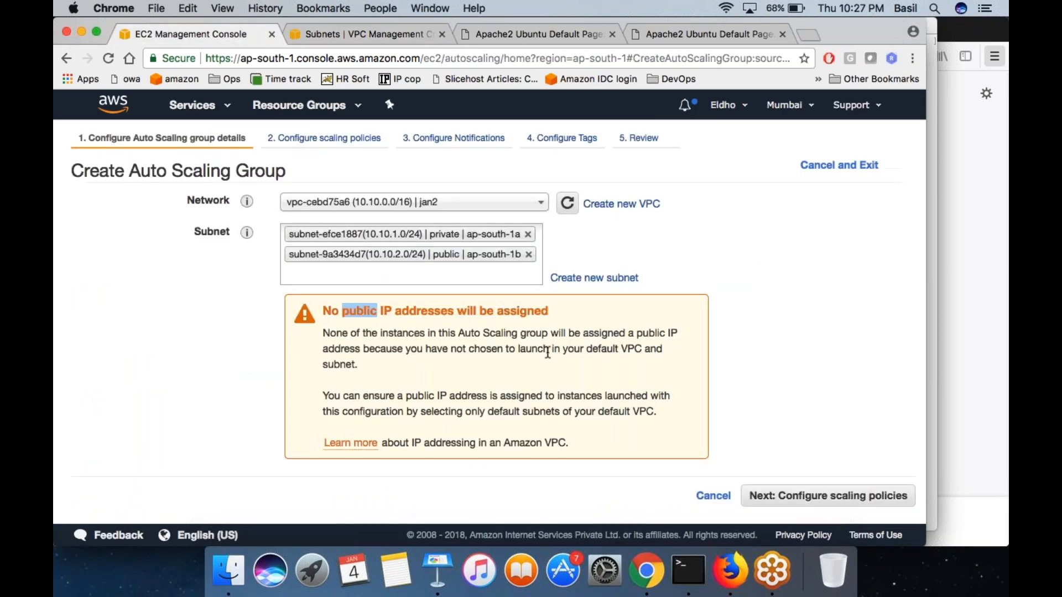
{"action": "left_click", "coordinate": [529, 254]}
{"action": "left_click", "coordinate": [527, 244]}
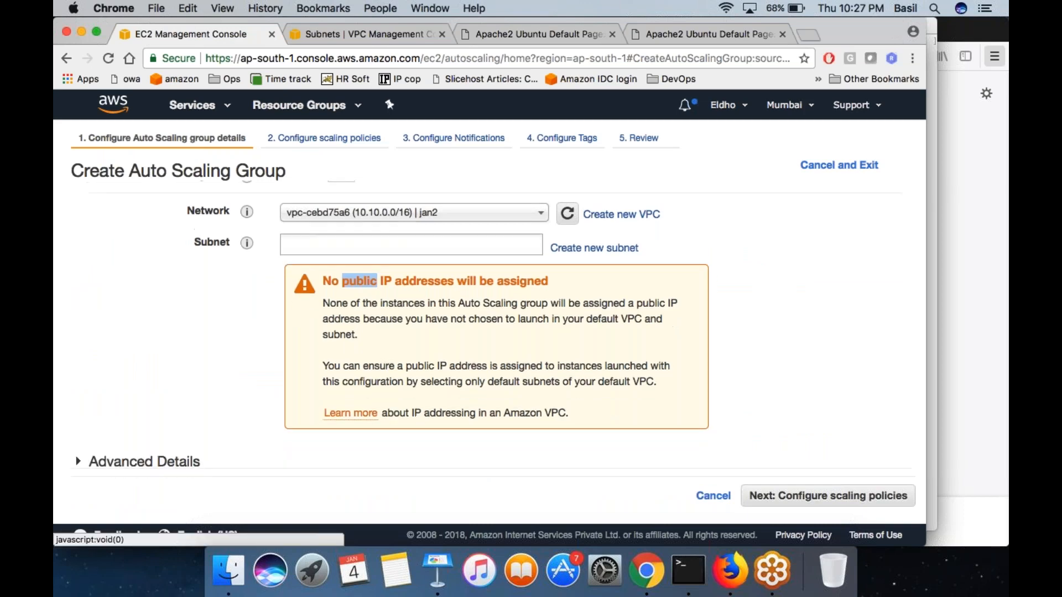
{"action": "left_click", "coordinate": [509, 213]}
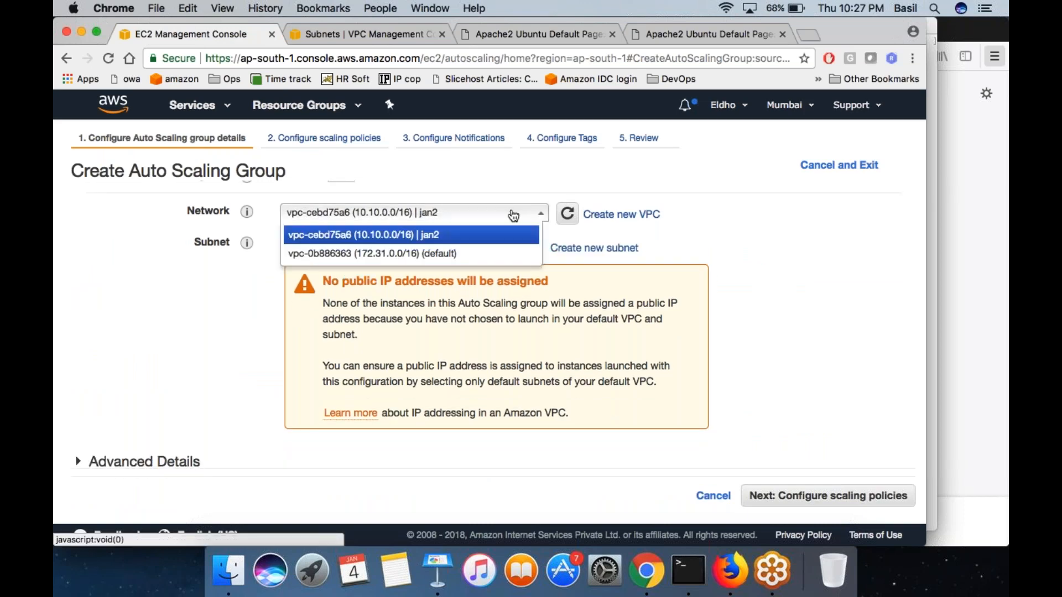
{"action": "left_click", "coordinate": [491, 254]}
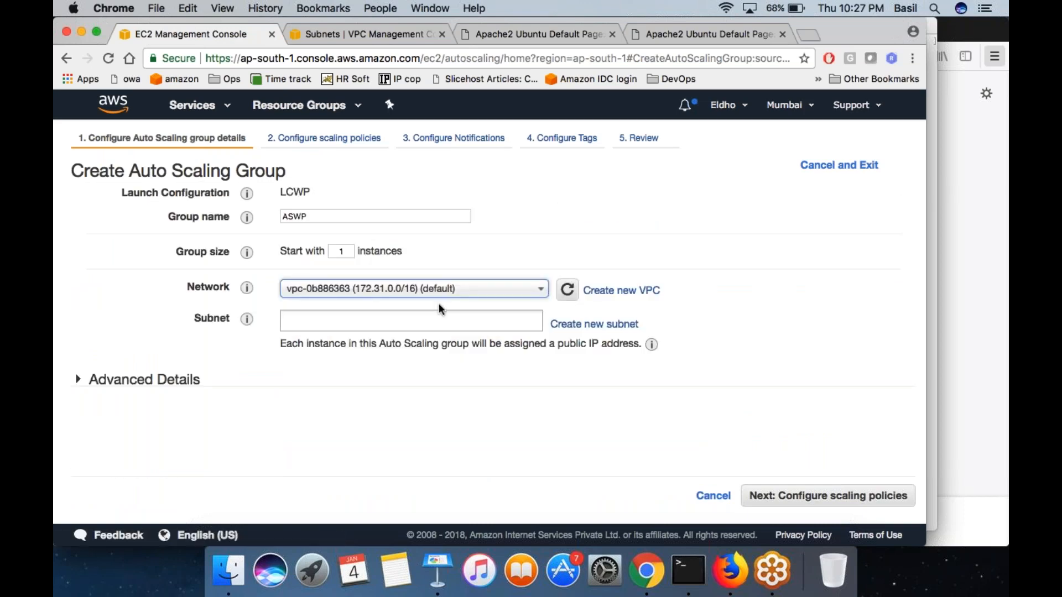
{"action": "left_click", "coordinate": [437, 288]}
{"action": "left_click", "coordinate": [437, 310]}
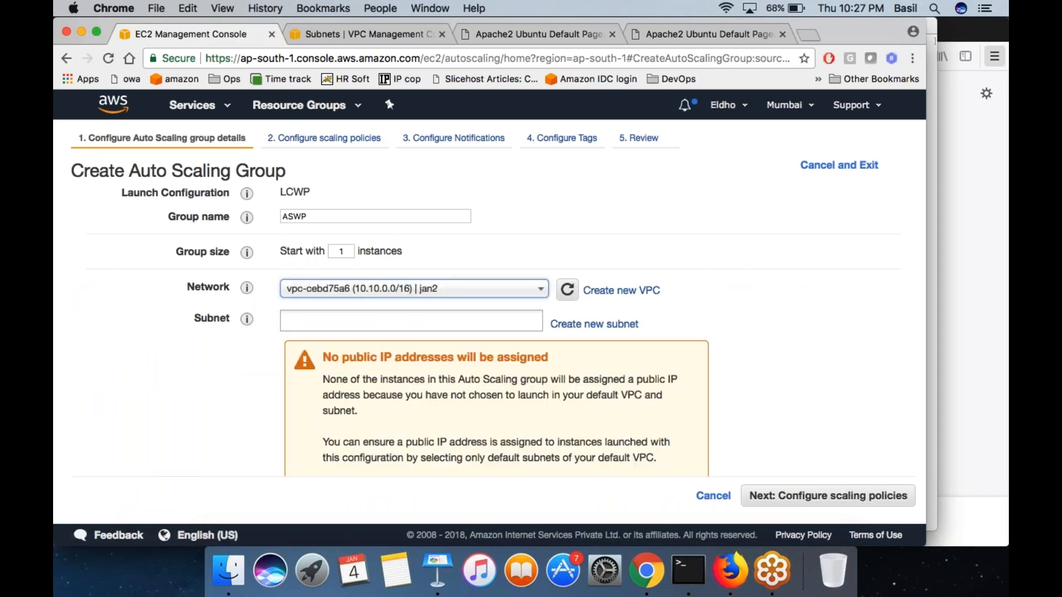
- Add the jan2 private (10.10.1.0/24, ap-south-1a) and public (10.10.2.0/24, ap-south-1b) subnets to the group again
{"action": "left_click", "coordinate": [415, 324]}
{"action": "left_click", "coordinate": [419, 339]}
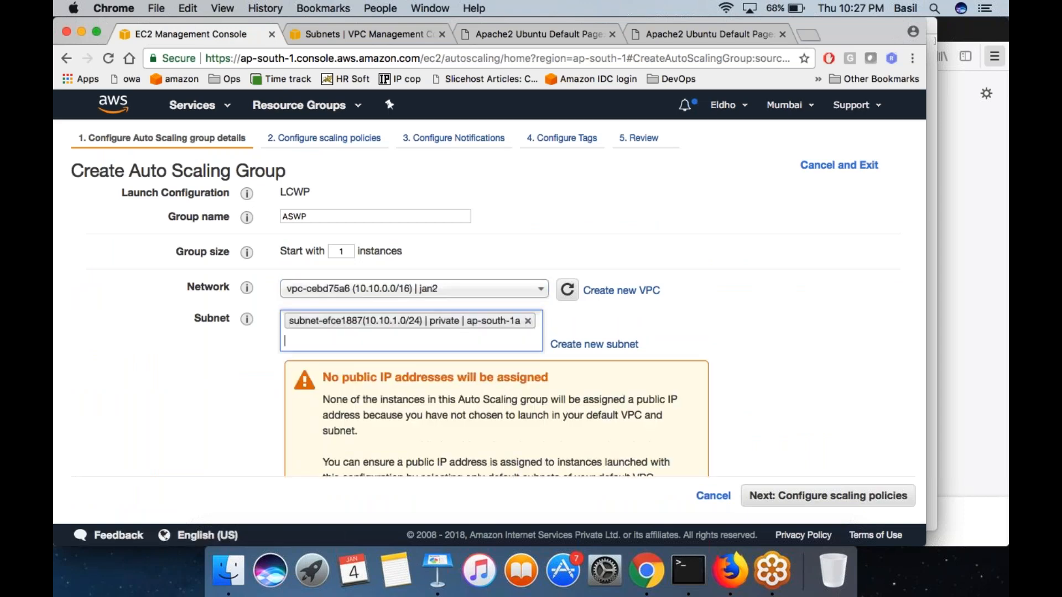
{"action": "left_click", "coordinate": [423, 344]}
{"action": "left_click", "coordinate": [412, 360]}
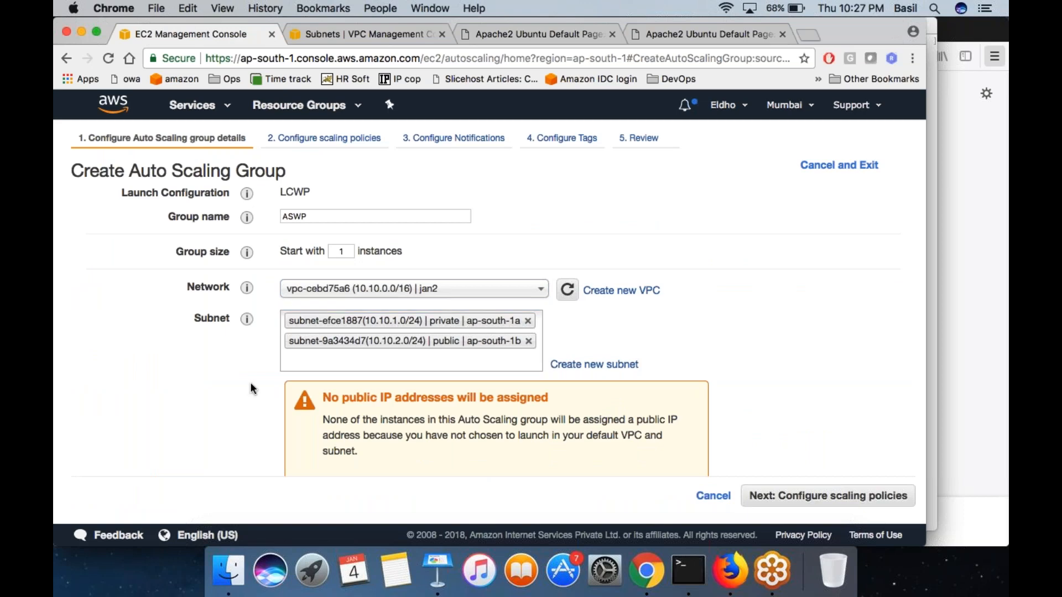
- Review the public IP address notice and check the public subnet's auto-assign setting in the VPC console tab
{"action": "scroll", "coordinate": [254, 389], "scroll_direction": "down", "scroll_amount": 3}
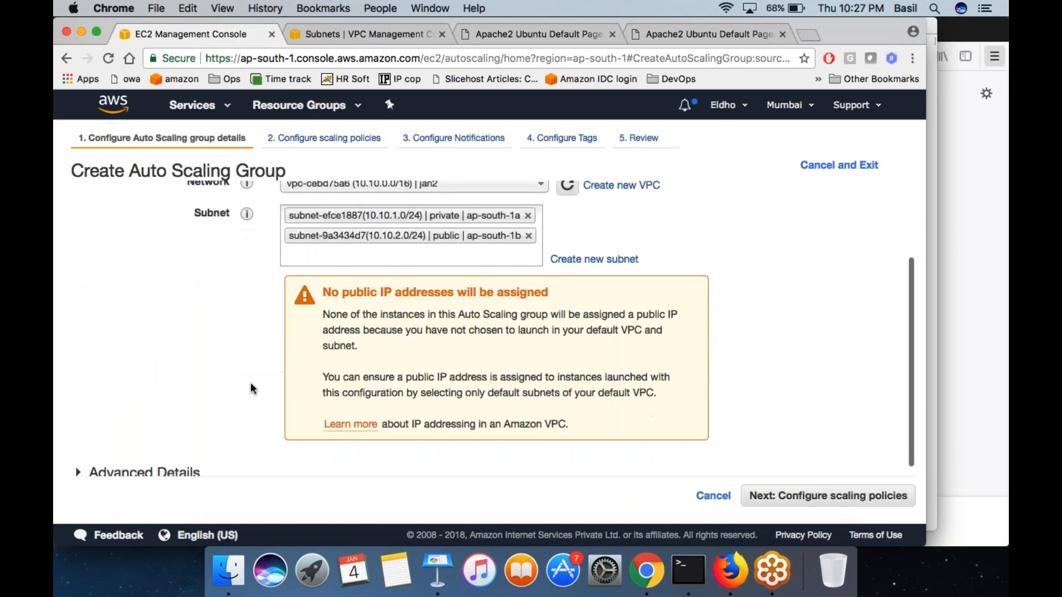
{"action": "triple_click", "coordinate": [455, 292]}
{"action": "left_click_drag", "start_coordinate": [455, 292], "coordinate": [427, 359]}
{"action": "left_click", "coordinate": [427, 360]}
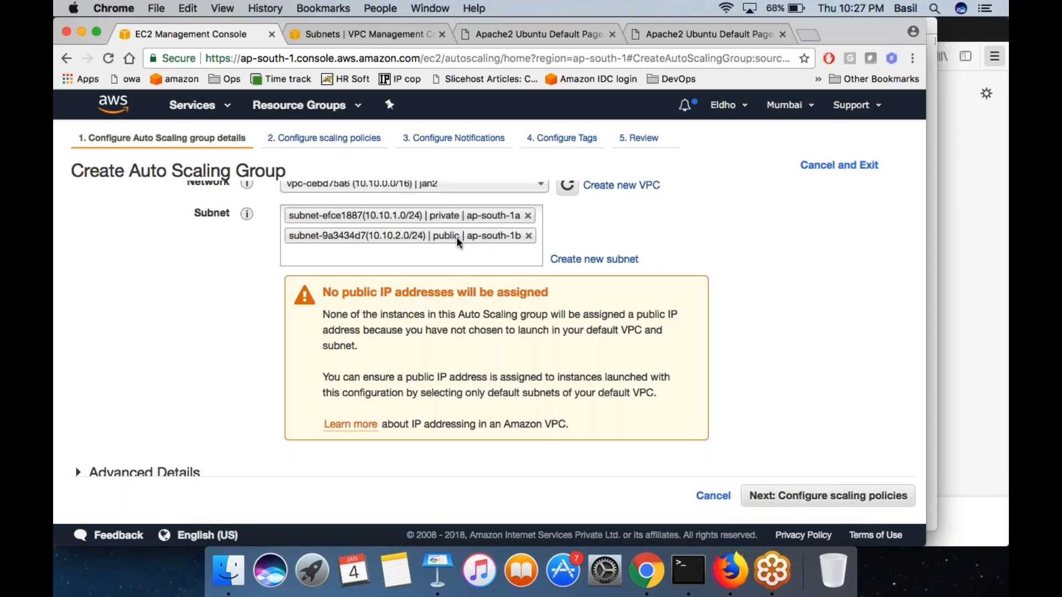
{"action": "scroll", "coordinate": [457, 236], "scroll_direction": "down", "scroll_amount": 1}
{"action": "left_click", "coordinate": [425, 38]}
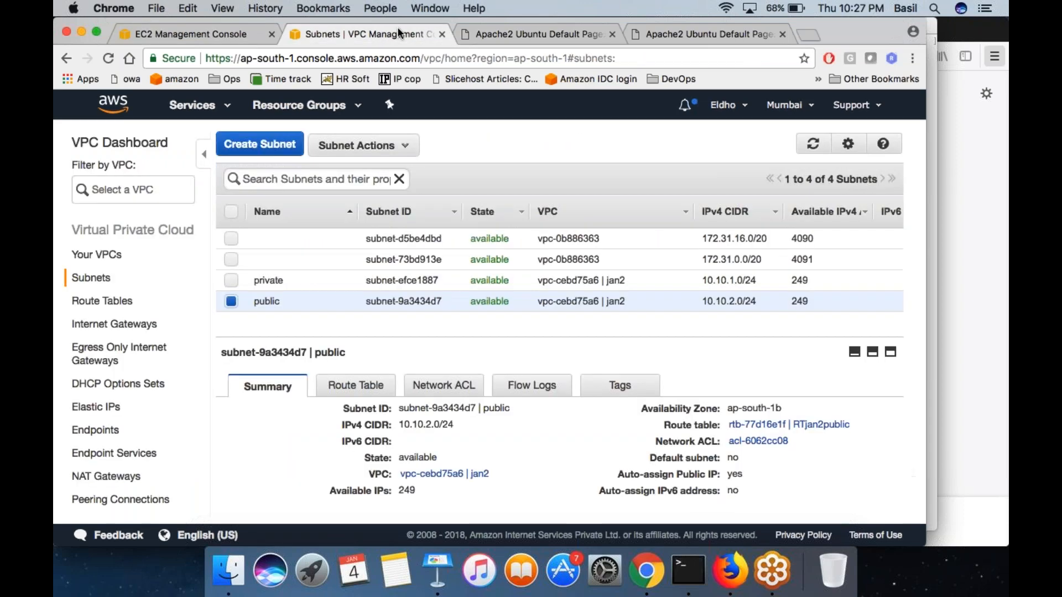
{"action": "left_click", "coordinate": [231, 36]}
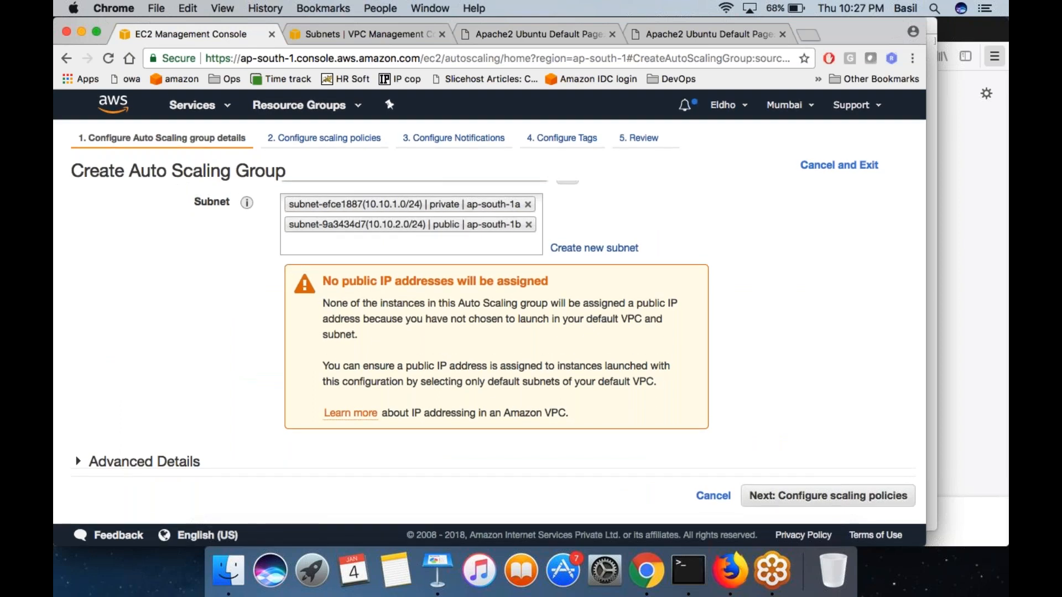
- Try receiving load balancer traffic through target group TGWP in the group's advanced details
{"action": "left_click", "coordinate": [144, 461]}
{"action": "mouse_move", "coordinate": [247, 425]}
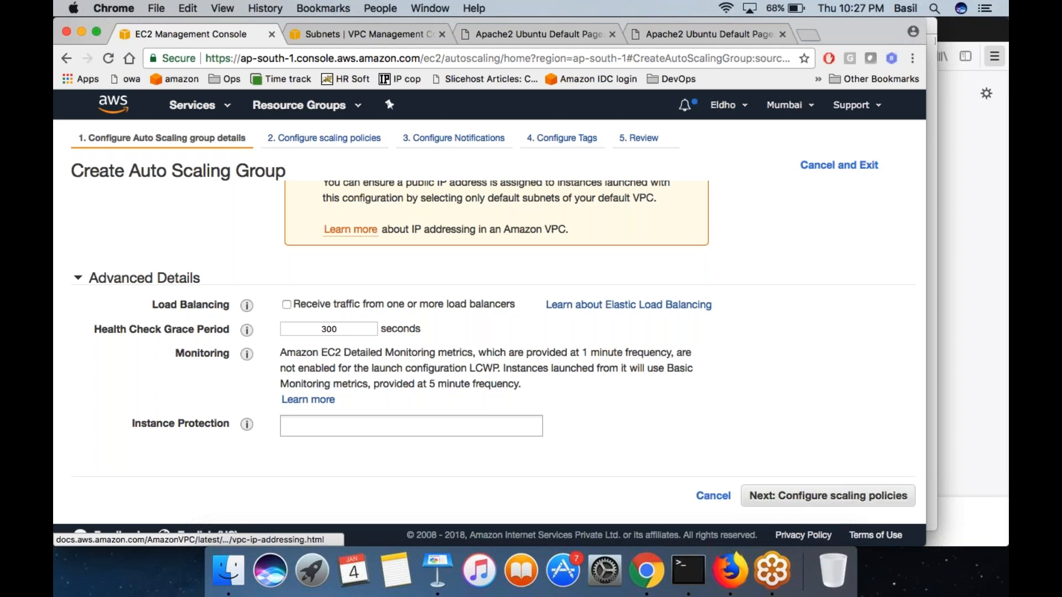
{"action": "left_click", "coordinate": [287, 305]}
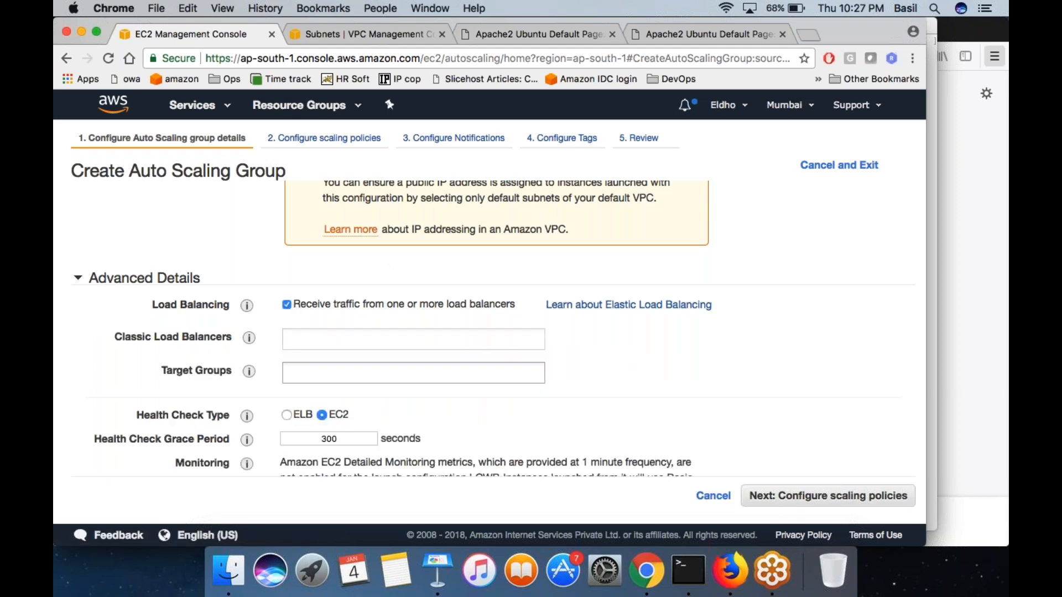
{"action": "left_click", "coordinate": [317, 373]}
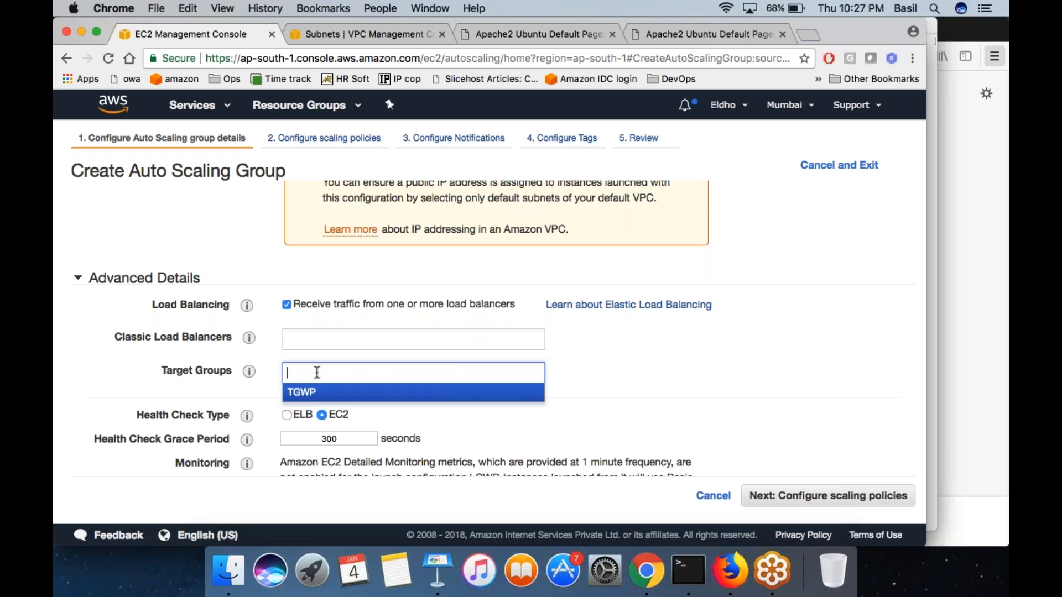
{"action": "left_click", "coordinate": [313, 397]}
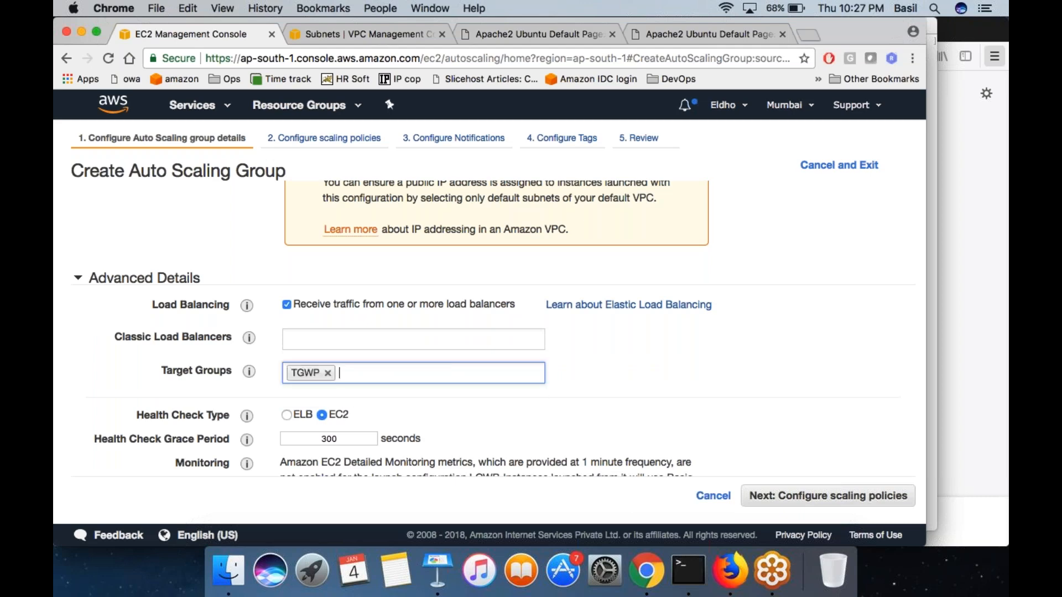
{"action": "left_click", "coordinate": [327, 373]}
{"action": "left_click", "coordinate": [286, 305]}
{"action": "left_click", "coordinate": [287, 306]}
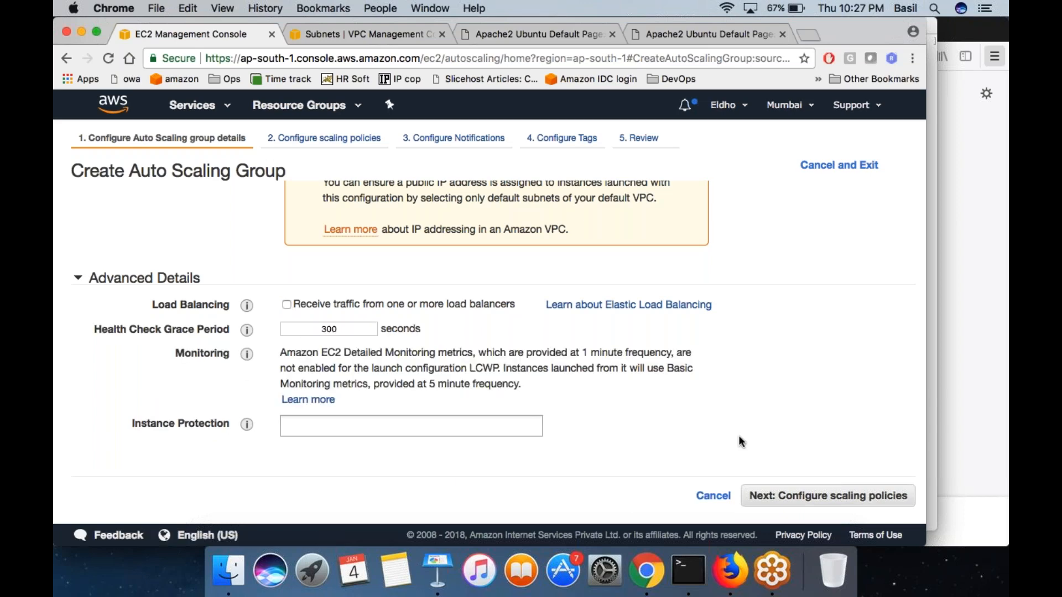
- Proceed to the scaling policies, choose to adjust the group's capacity with them, and switch to step or simple scaling policies
{"action": "left_click", "coordinate": [785, 495]}
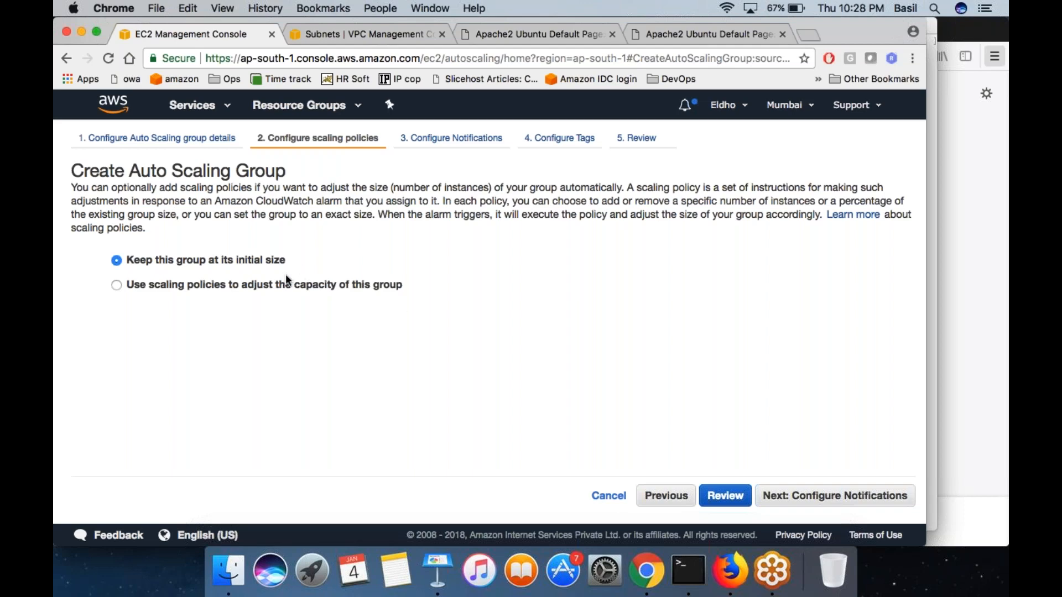
{"action": "left_click", "coordinate": [117, 285]}
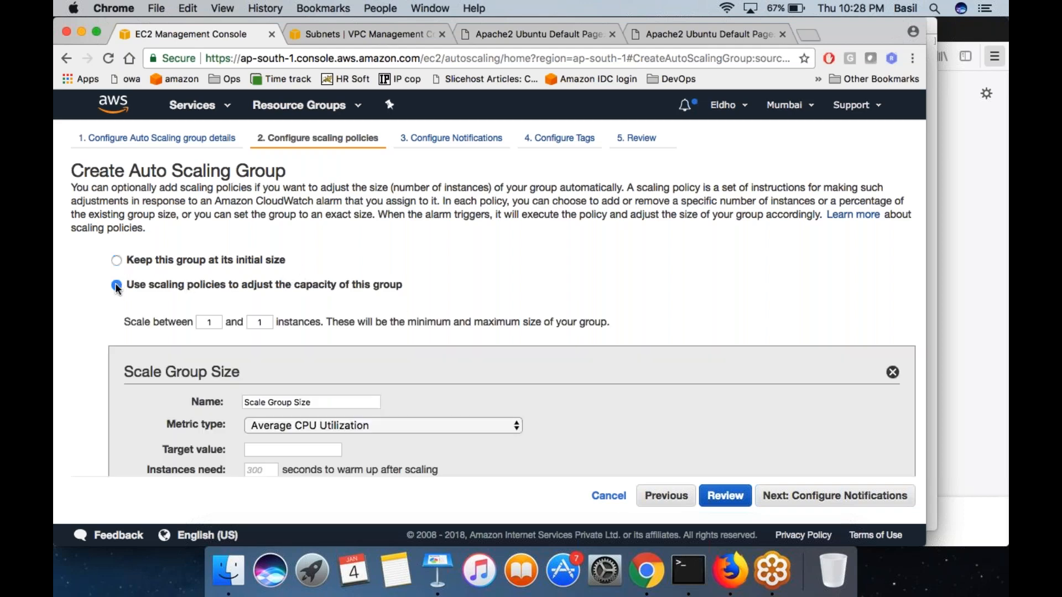
{"action": "scroll", "coordinate": [117, 285], "scroll_direction": "down", "scroll_amount": 3}
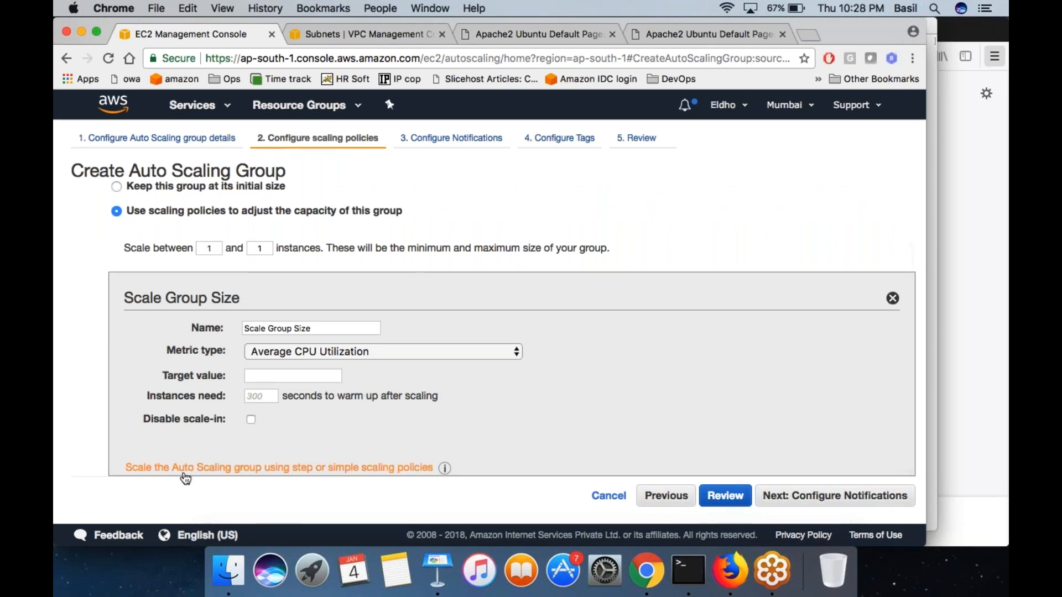
{"action": "left_click", "coordinate": [172, 469]}
- Examine the Increase Group Size and Decrease Group Size policy sections, highlighting their headings
{"action": "scroll", "coordinate": [172, 464], "scroll_direction": "down", "scroll_amount": 5}
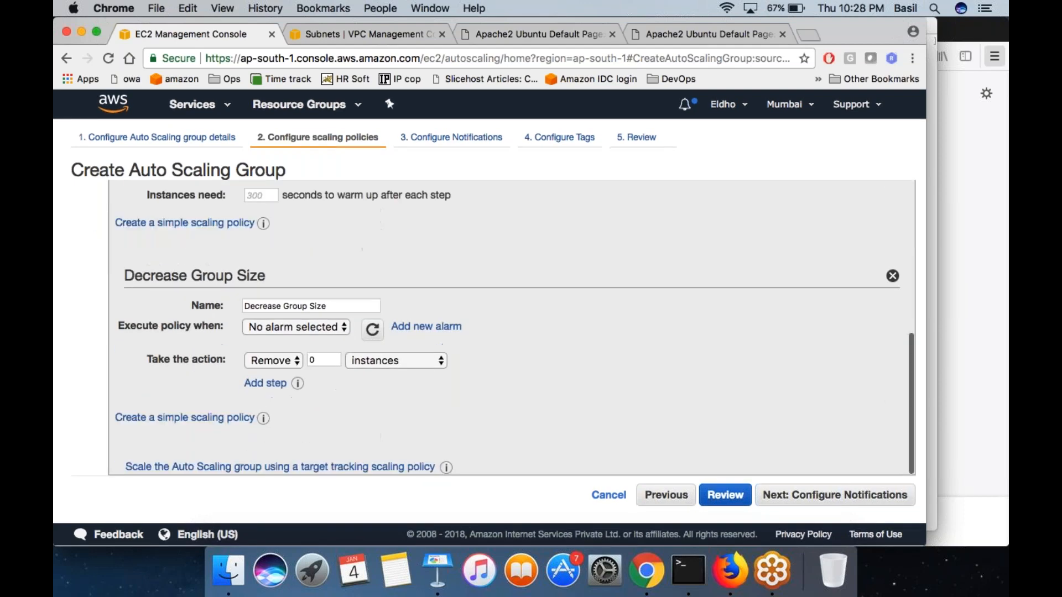
{"action": "scroll", "coordinate": [511, 329], "scroll_direction": "up", "scroll_amount": 5}
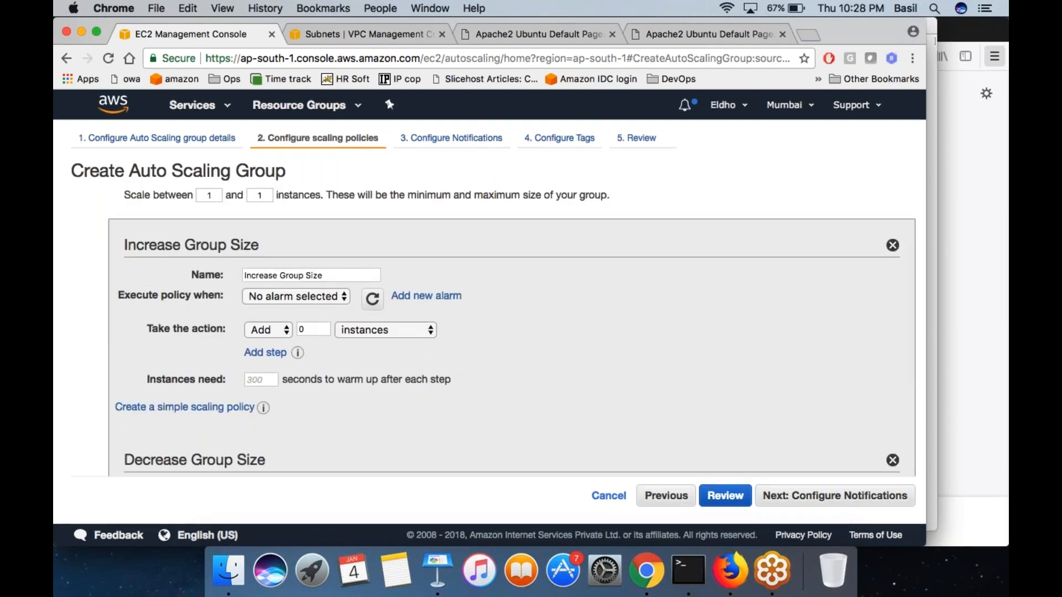
{"action": "left_click_drag", "start_coordinate": [154, 249], "coordinate": [241, 247]}
{"action": "left_click", "coordinate": [153, 249]}
{"action": "left_click_drag", "start_coordinate": [153, 249], "coordinate": [238, 249]}
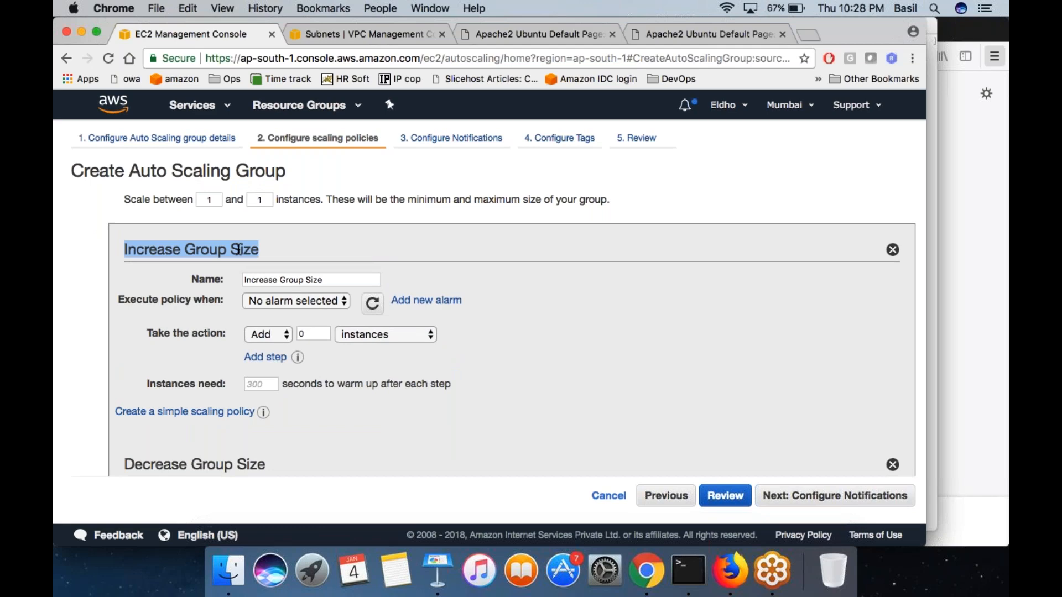
{"action": "scroll", "coordinate": [238, 249], "scroll_direction": "down", "scroll_amount": 3}
{"action": "left_click_drag", "start_coordinate": [156, 333], "coordinate": [244, 327]}
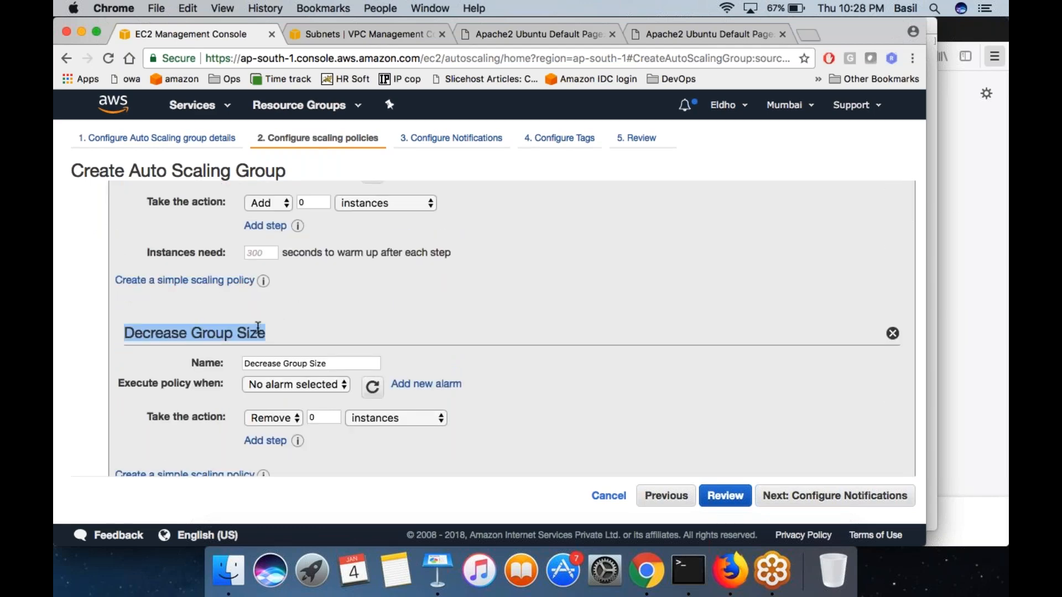
{"action": "scroll", "coordinate": [257, 326], "scroll_direction": "up", "scroll_amount": 2}
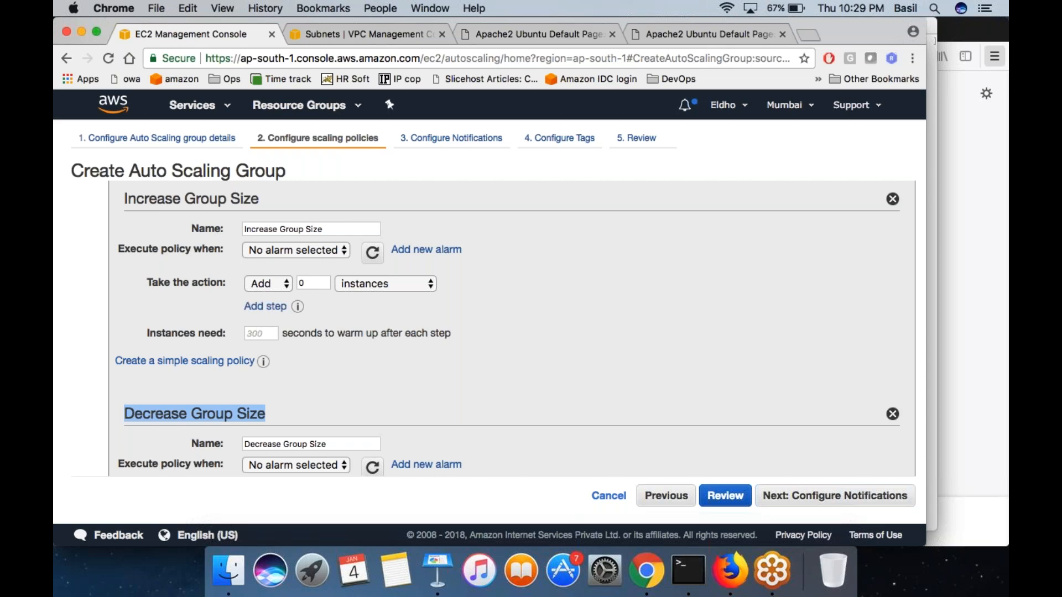
- Examine the Increase Group Size policy's name and the alarms available for executing it
{"action": "mouse_move", "coordinate": [187, 282]}
{"action": "left_click", "coordinate": [147, 236]}
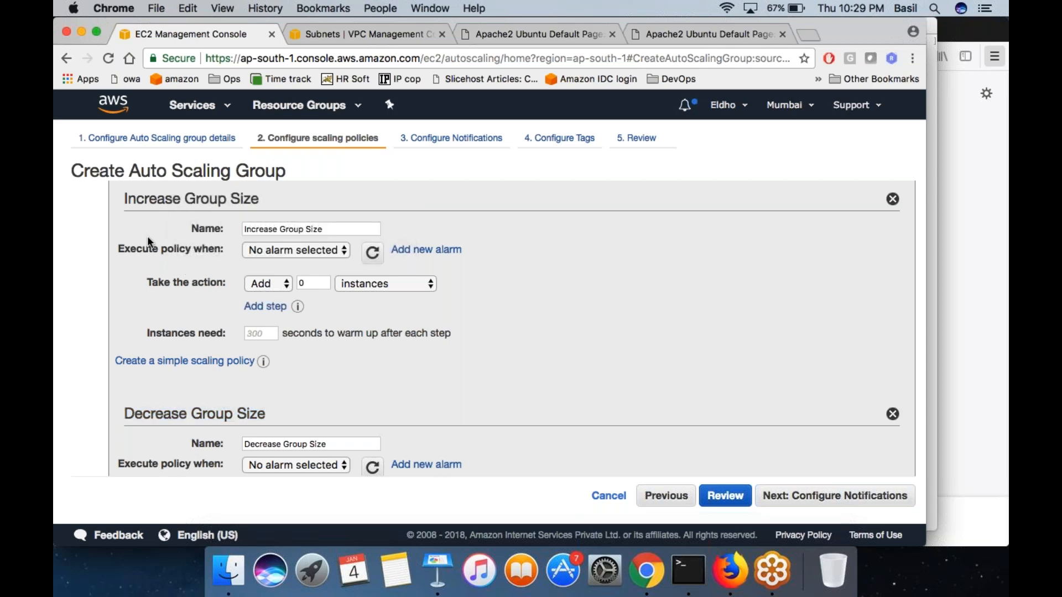
{"action": "double_click", "coordinate": [159, 196]}
{"action": "triple_click", "coordinate": [160, 196]}
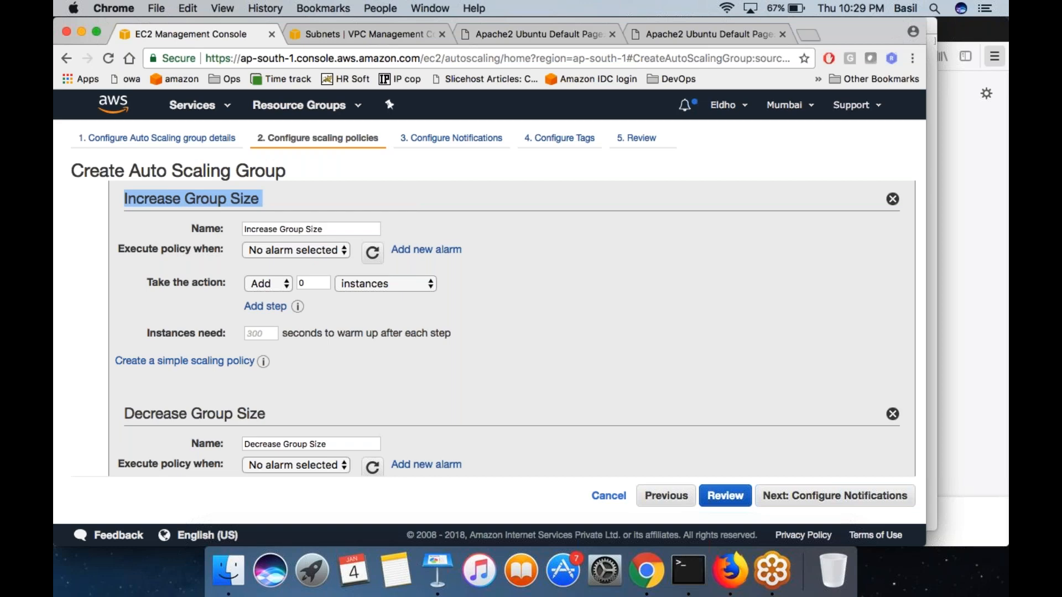
{"action": "left_click_drag", "start_coordinate": [244, 229], "coordinate": [326, 224]}
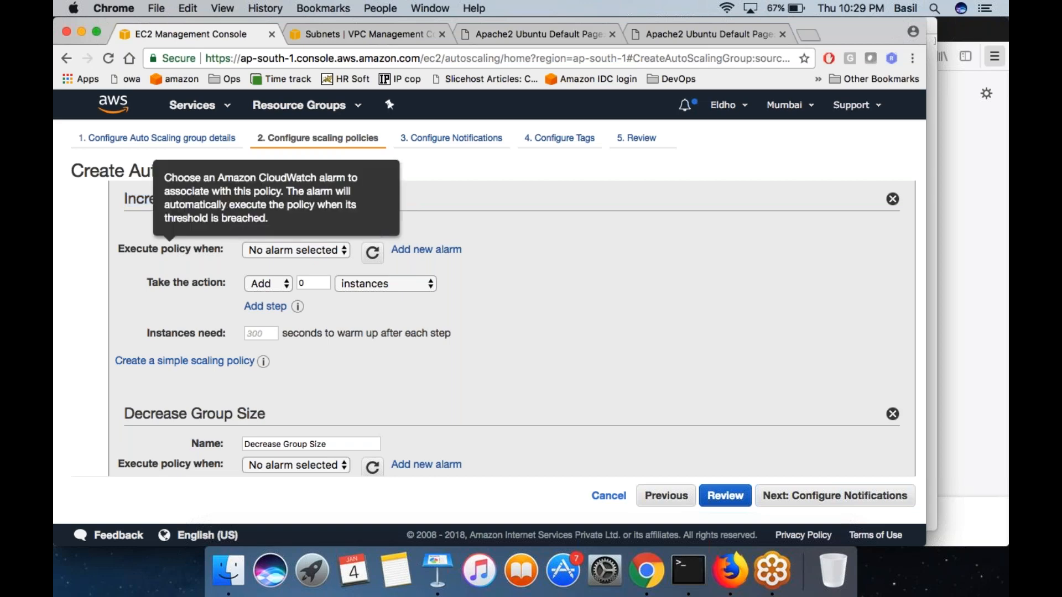
{"action": "left_click", "coordinate": [276, 250]}
{"action": "left_click", "coordinate": [277, 250]}
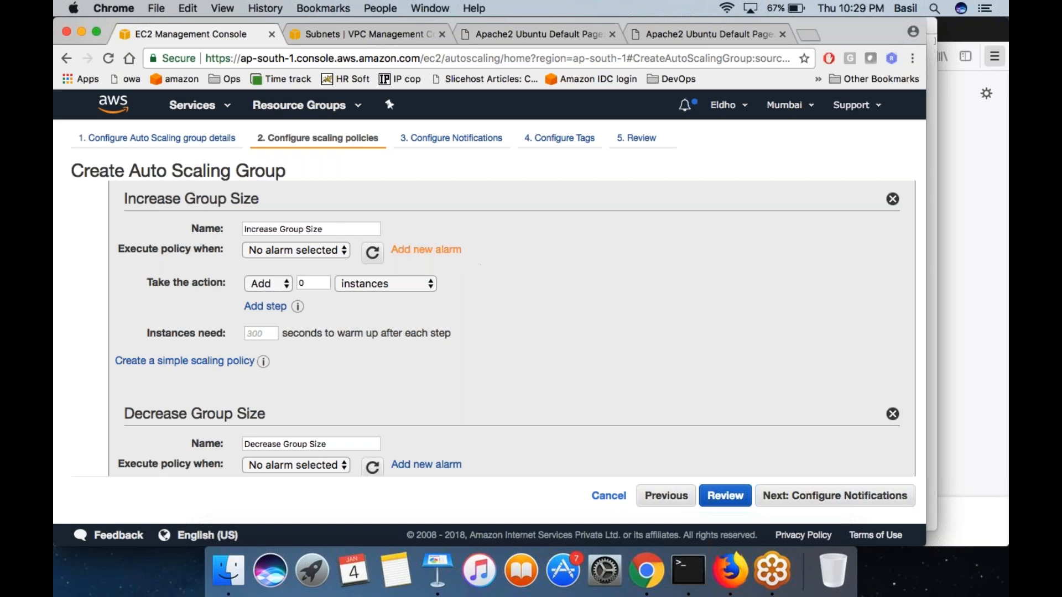
- Open a new alarm for the Increase Group Size policy and set its condition to average CPU Utilization >= 80 percent
{"action": "left_click", "coordinate": [401, 252]}
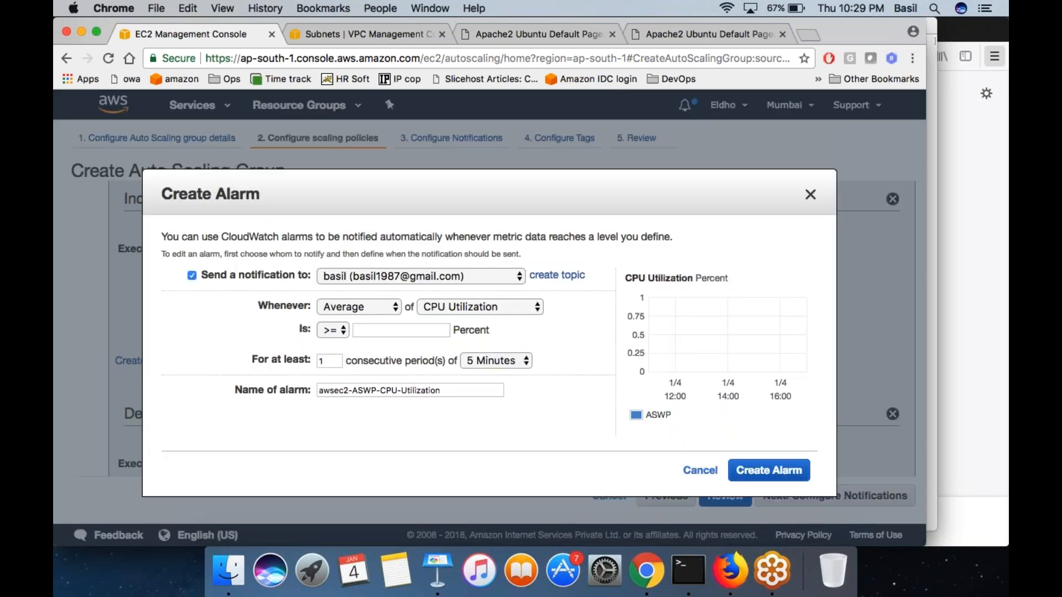
{"action": "left_click", "coordinate": [355, 307]}
{"action": "left_click", "coordinate": [354, 308]}
{"action": "left_click", "coordinate": [437, 307]}
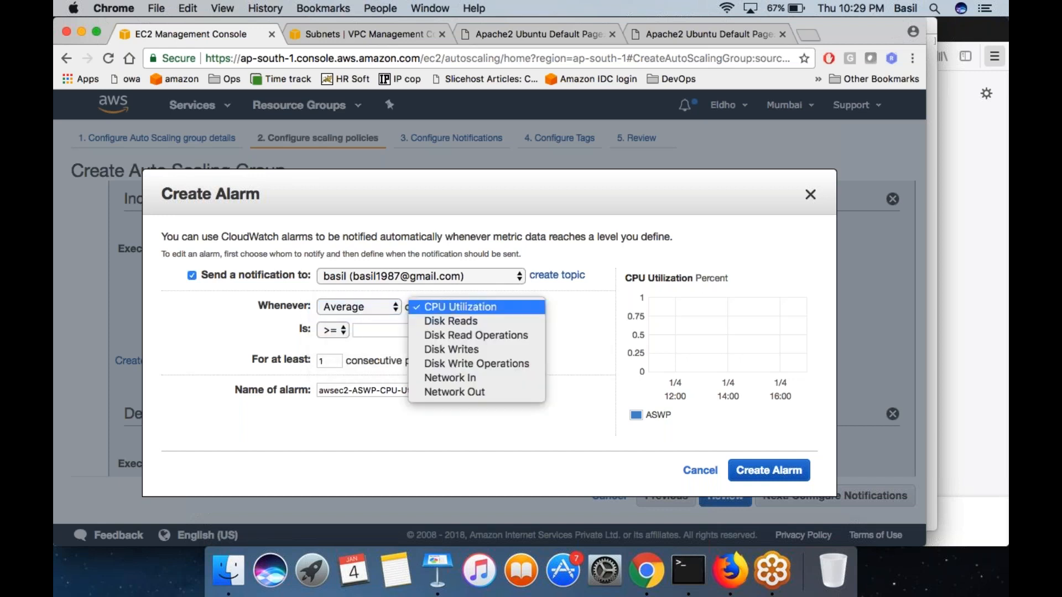
{"action": "left_click", "coordinate": [437, 307]}
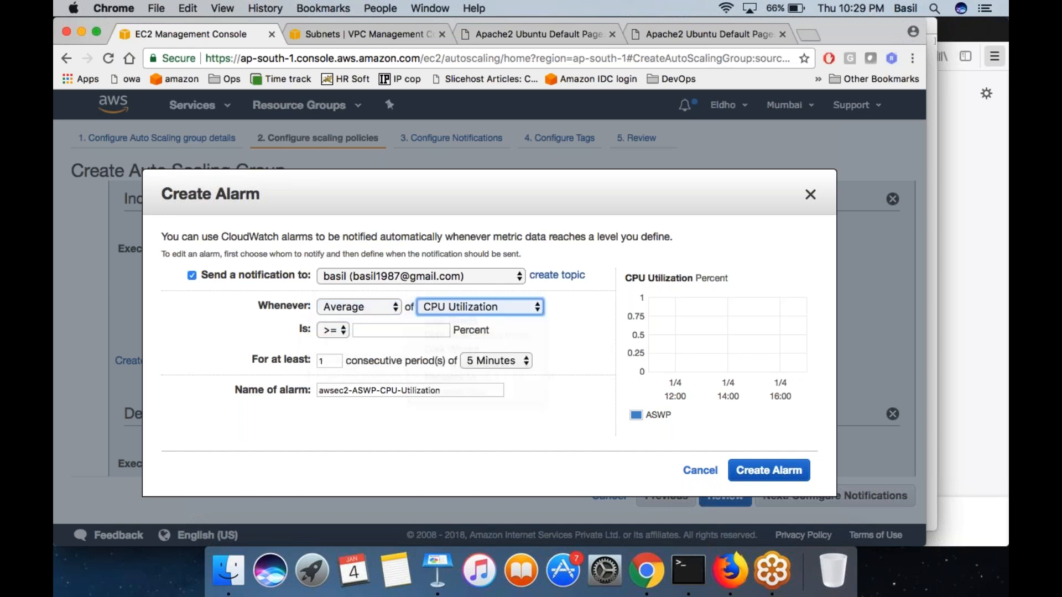
{"action": "left_click", "coordinate": [363, 330]}
{"action": "type", "text": "80"}
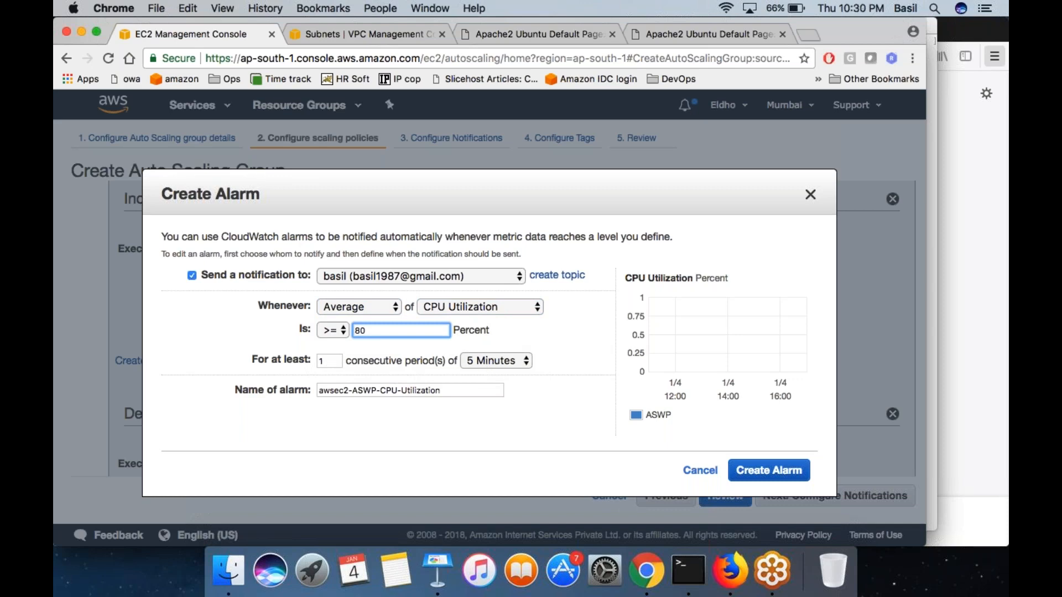
- Create the CPU Utilization alarm for the Increase Group Size policy and examine its breach threshold and action setting
{"action": "left_click", "coordinate": [554, 387]}
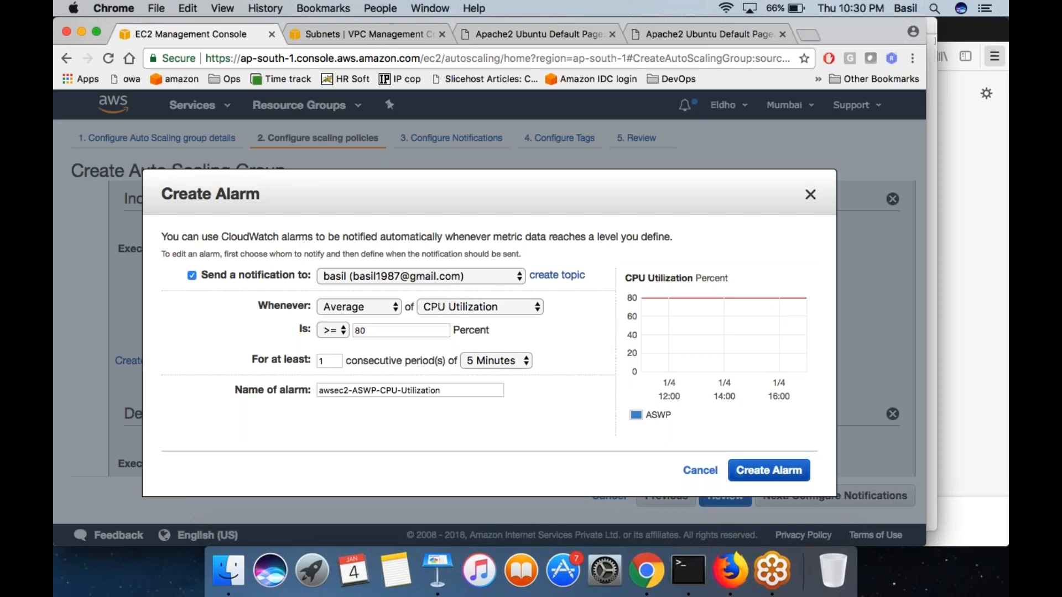
{"action": "left_click", "coordinate": [747, 468]}
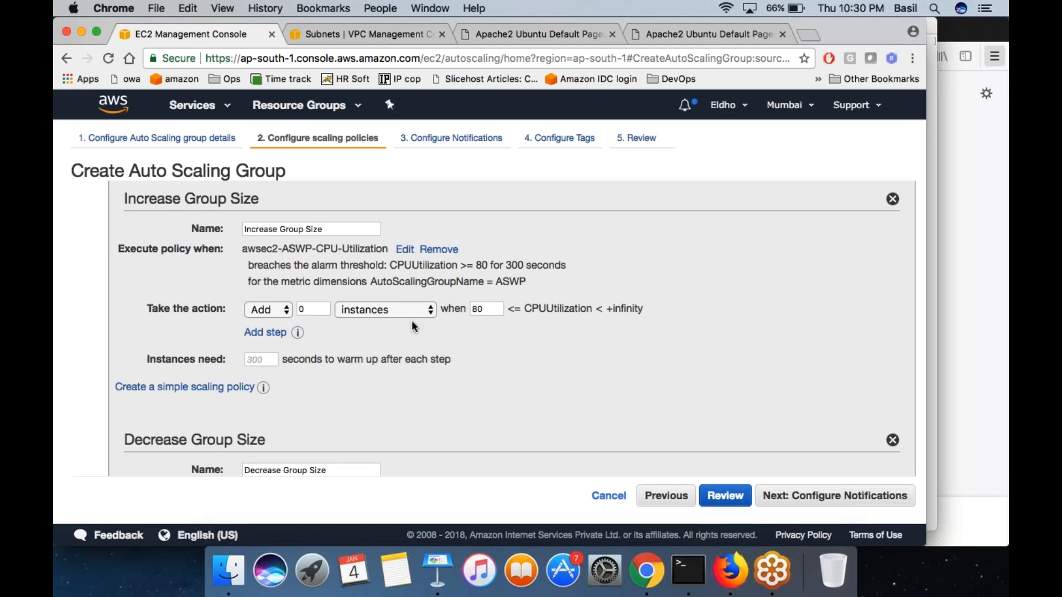
{"action": "double_click", "coordinate": [423, 265]}
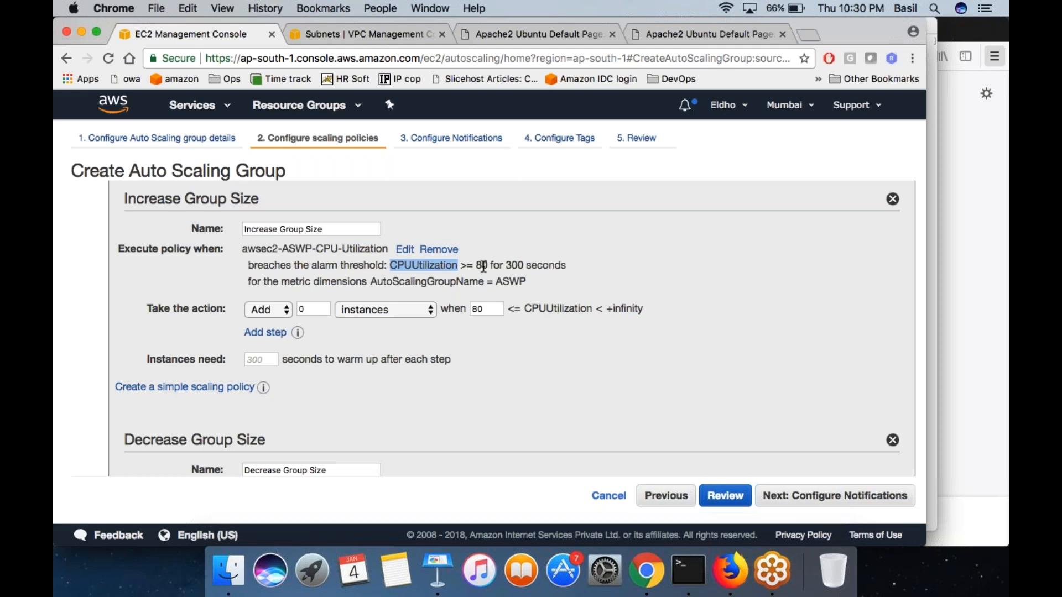
{"action": "left_click_drag", "start_coordinate": [147, 309], "coordinate": [221, 310]}
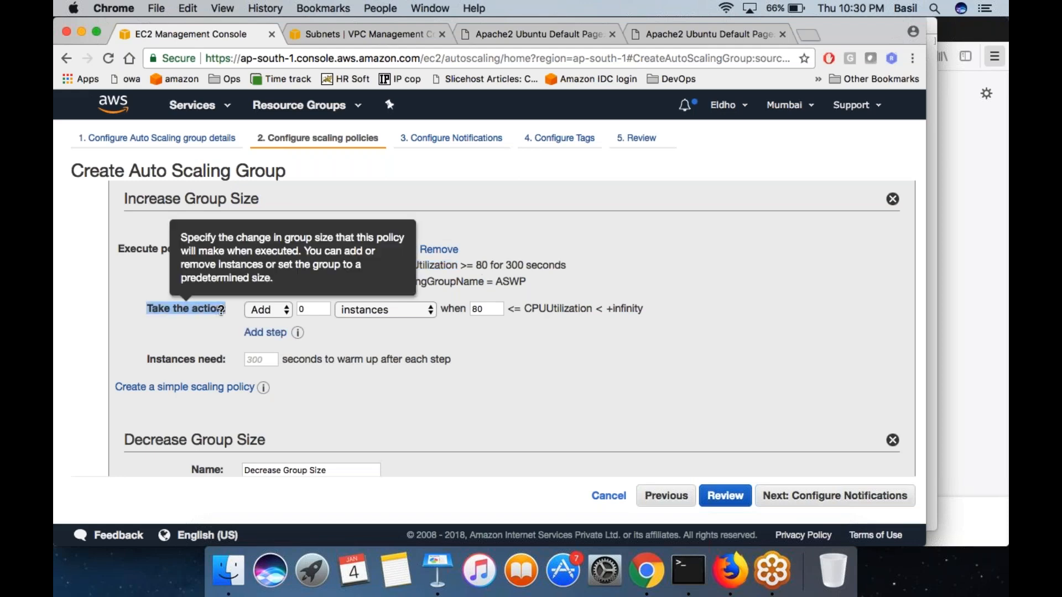
{"action": "triple_click", "coordinate": [489, 267]}
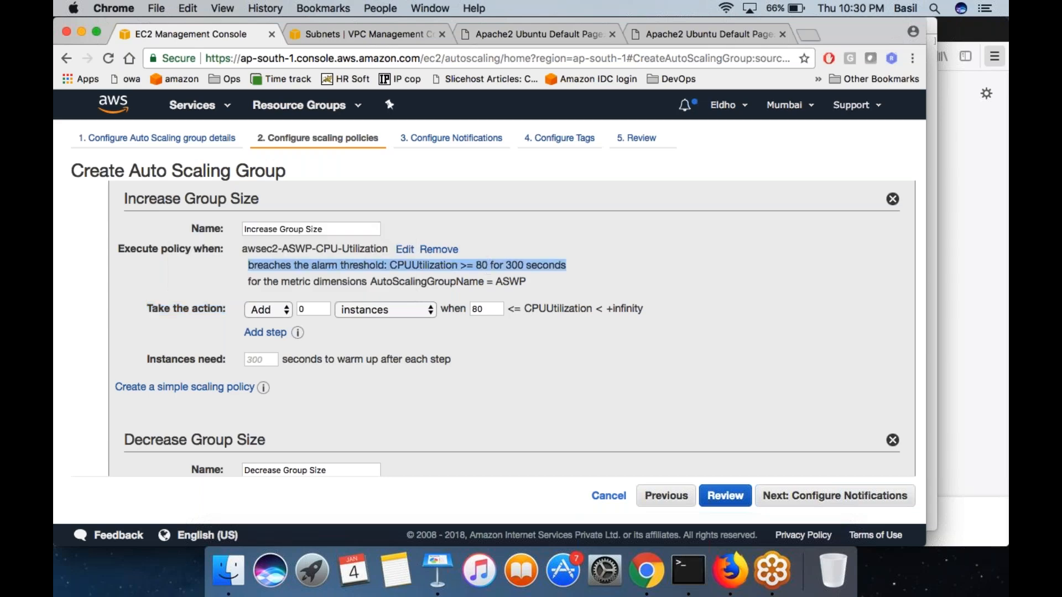
- Set the Increase Group Size policy's action to add 1 instance and check the CPU Utilization range that triggers it
{"action": "double_click", "coordinate": [311, 309]}
{"action": "type", "text": "1"}
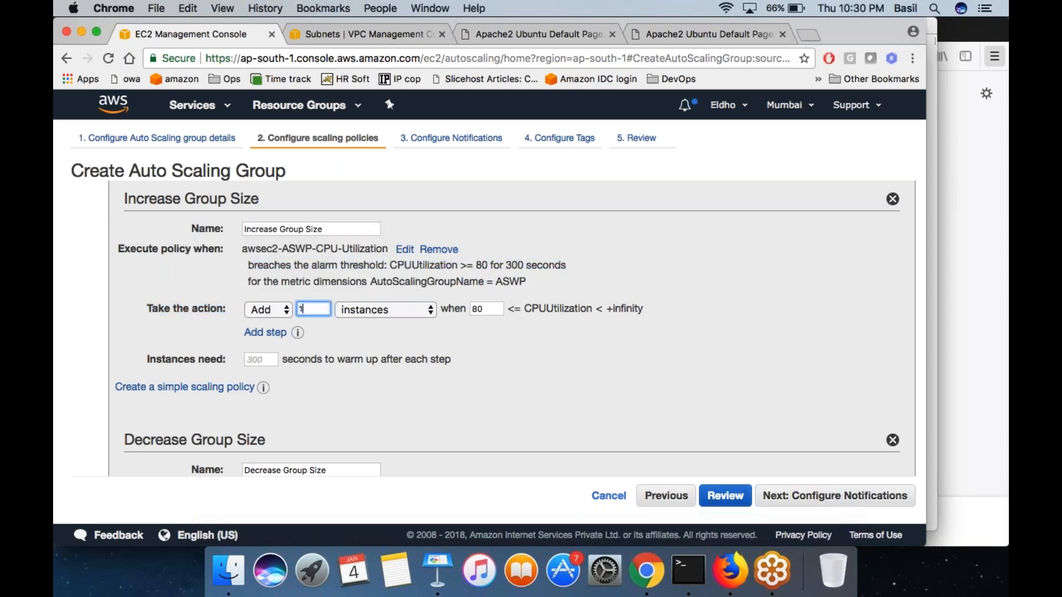
{"action": "type", "text": "2"}
{"action": "key", "text": "BackSpace"}
{"action": "type", "text": "1"}
{"action": "double_click", "coordinate": [486, 309]}
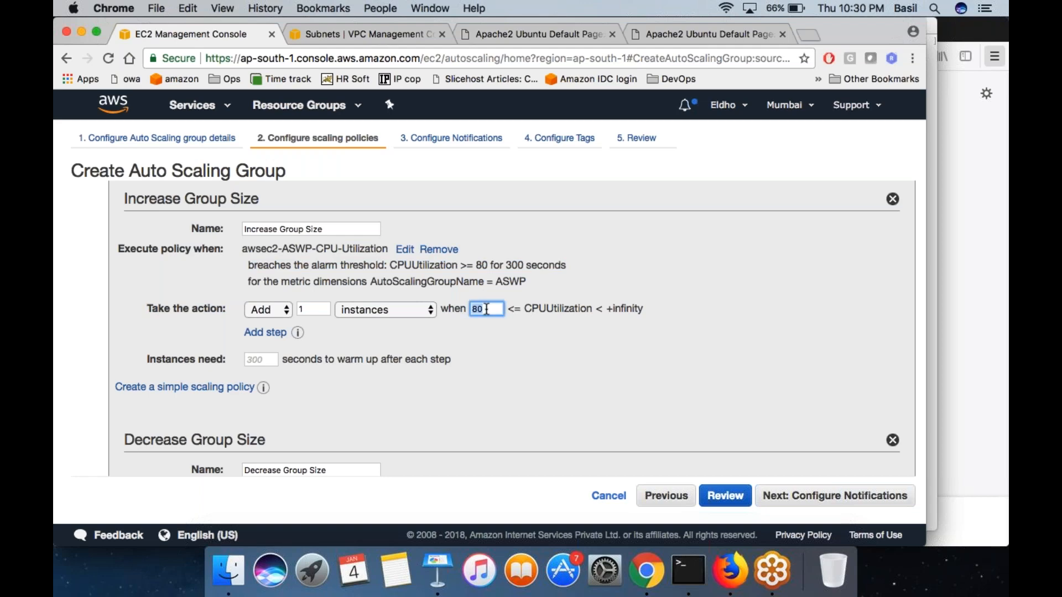
{"action": "double_click", "coordinate": [540, 310]}
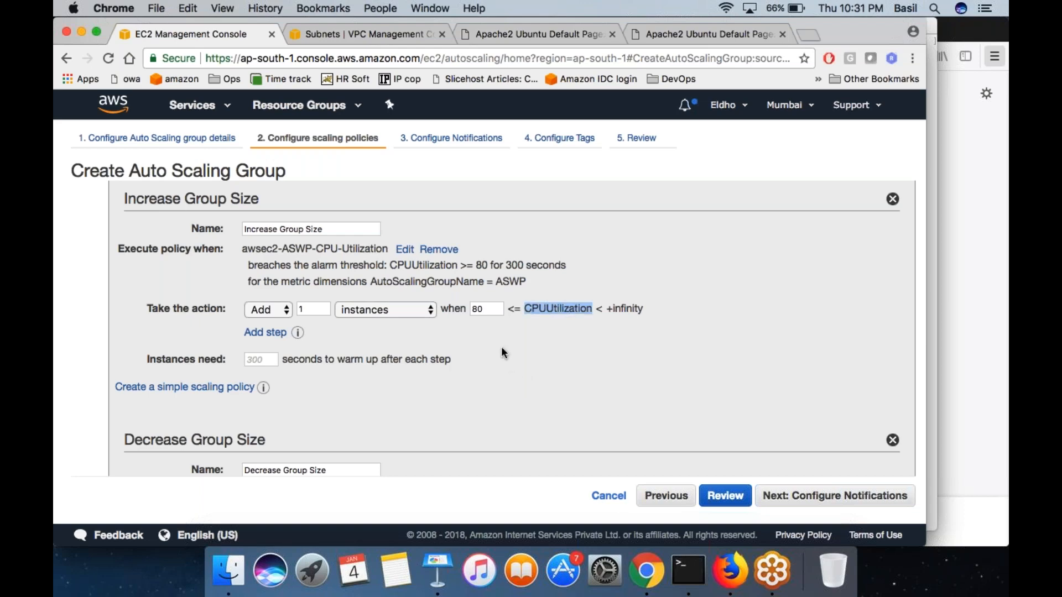
- Create a new alarm for the Decrease Group Size policy with the condition average CPU Utilization <= 50 percent
{"action": "scroll", "coordinate": [501, 348], "scroll_direction": "down", "scroll_amount": 2}
{"action": "left_click_drag", "start_coordinate": [124, 383], "coordinate": [254, 383]}
{"action": "left_click", "coordinate": [154, 385]}
{"action": "left_click_drag", "start_coordinate": [154, 384], "coordinate": [327, 414]}
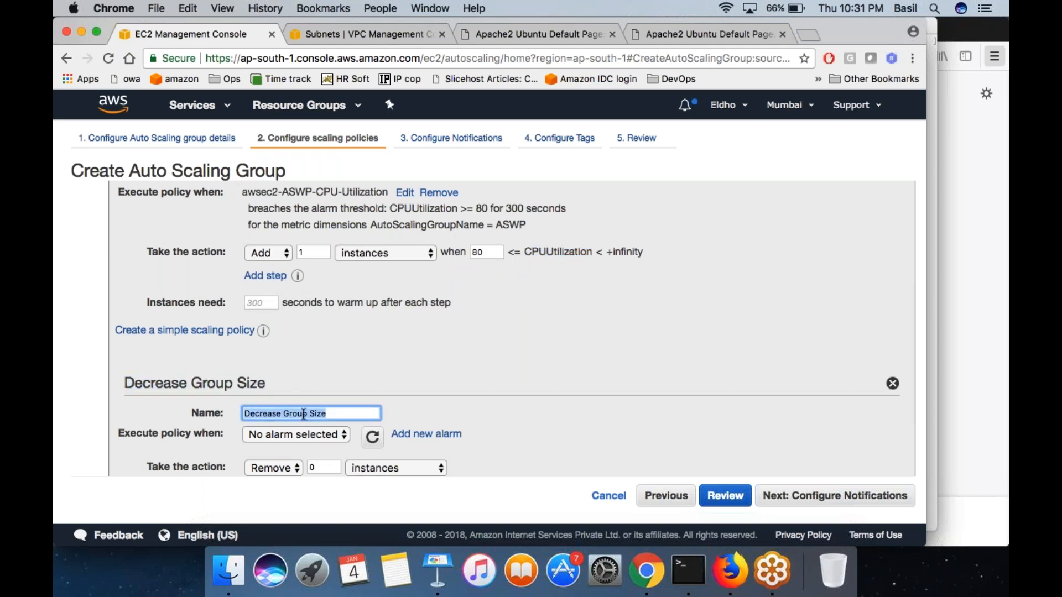
{"action": "left_click", "coordinate": [313, 430]}
{"action": "left_click", "coordinate": [313, 430]}
{"action": "left_click", "coordinate": [413, 437]}
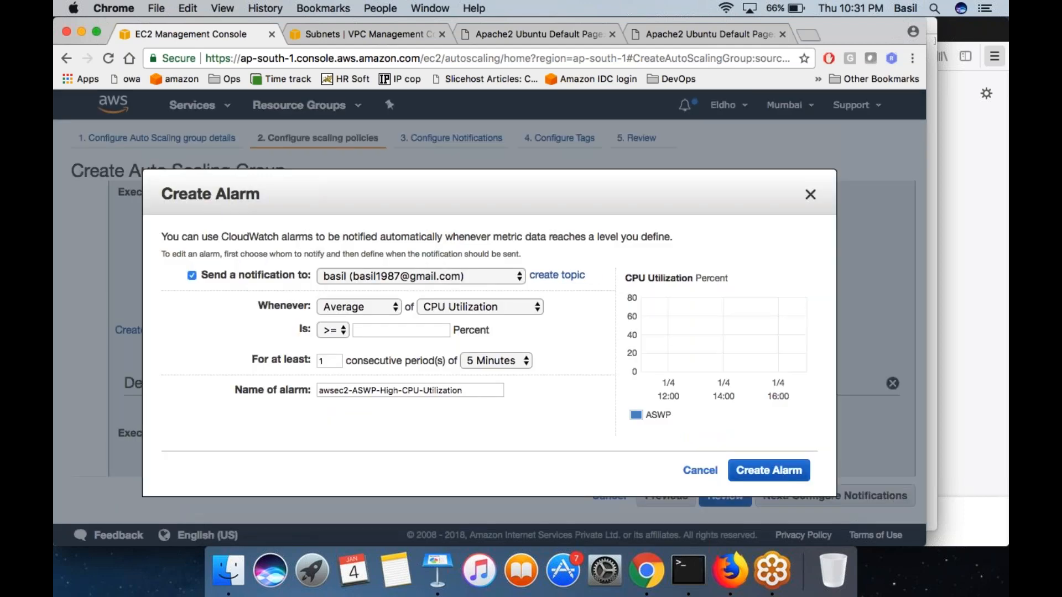
{"action": "left_click", "coordinate": [333, 330]}
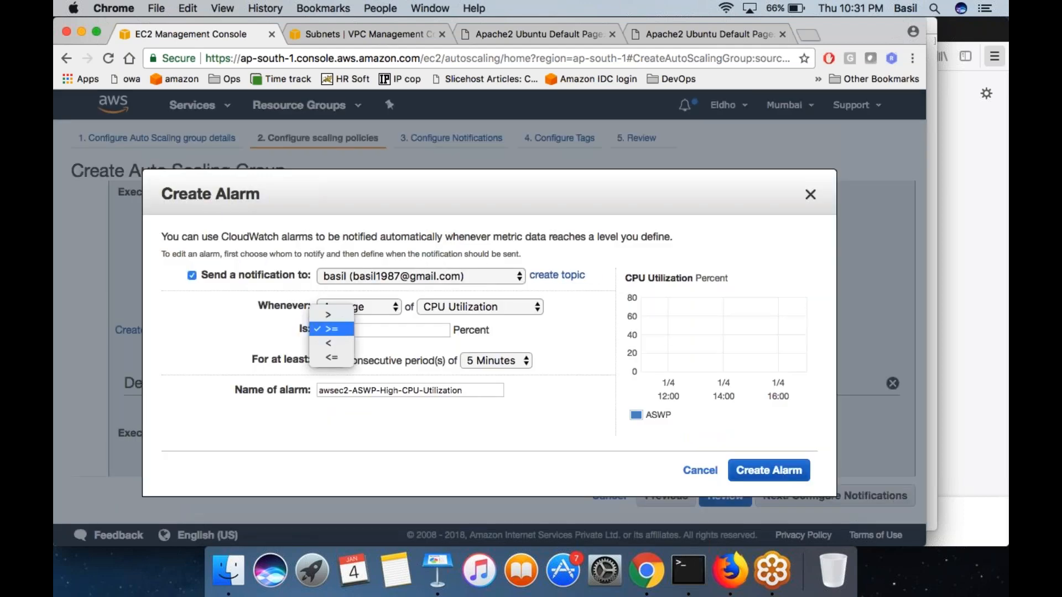
{"action": "left_click", "coordinate": [331, 357]}
{"action": "left_click", "coordinate": [364, 333]}
{"action": "type", "text": "50"}
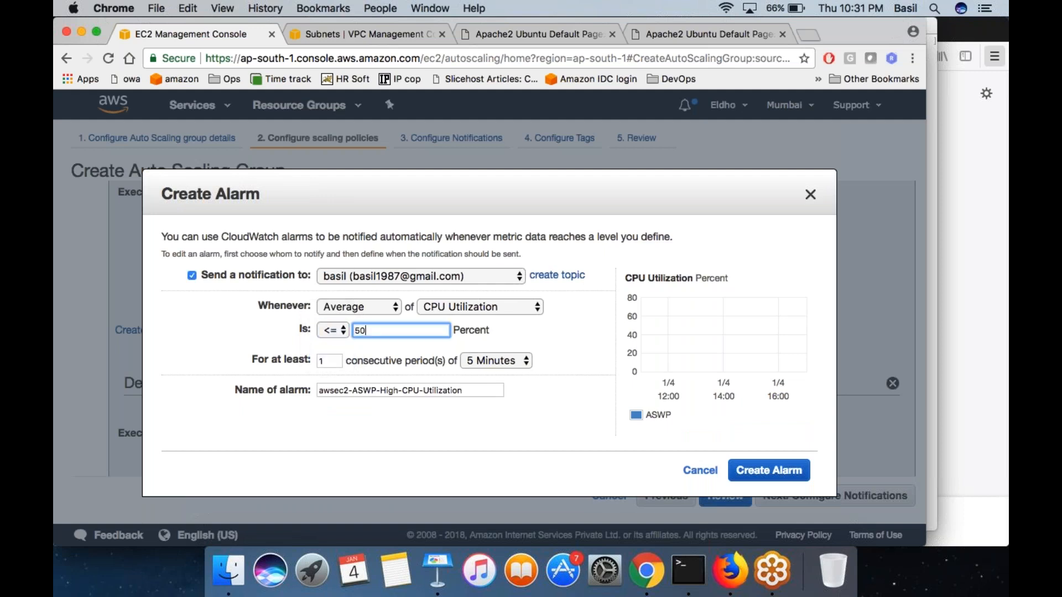
{"action": "left_click", "coordinate": [753, 473]}
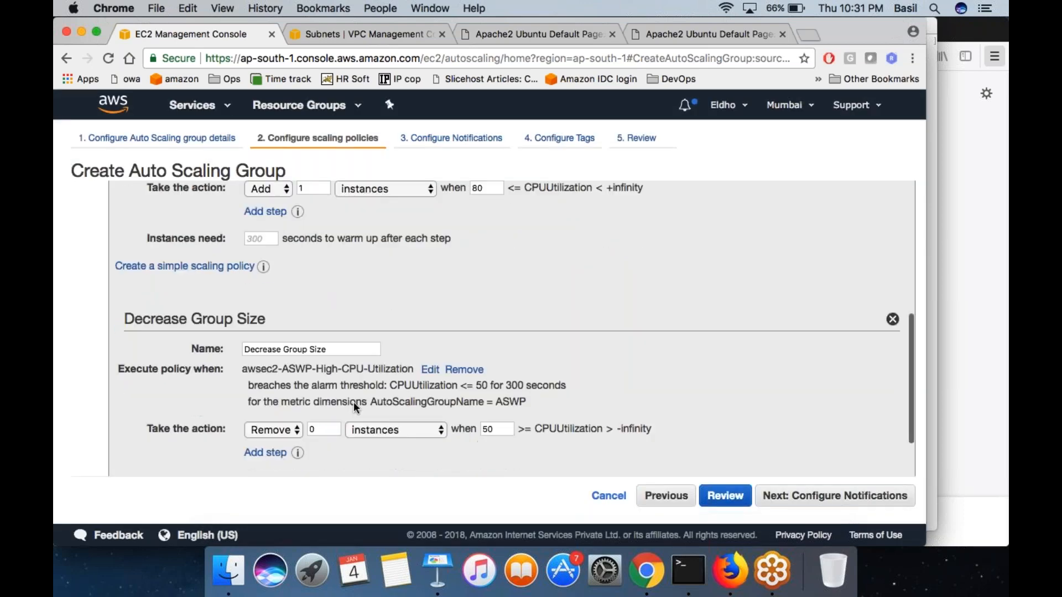
- Set the Decrease Group Size policy's action to remove 1 instance and check its alarm threshold and duration
{"action": "scroll", "coordinate": [353, 402], "scroll_direction": "down", "scroll_amount": 3}
{"action": "left_click_drag", "start_coordinate": [248, 363], "coordinate": [483, 361]}
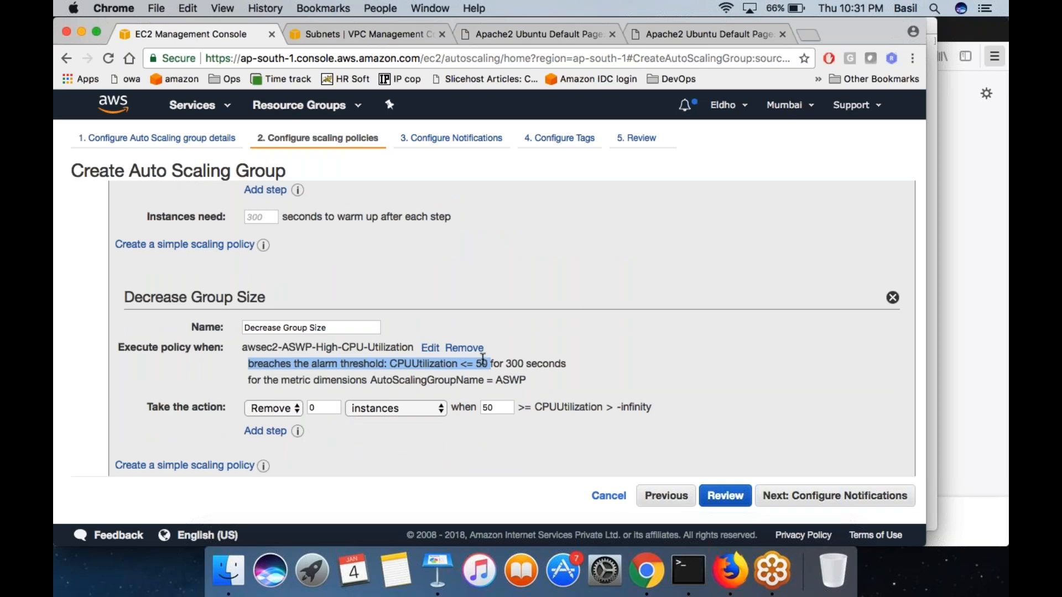
{"action": "left_click", "coordinate": [324, 407]}
{"action": "type", "text": "1"}
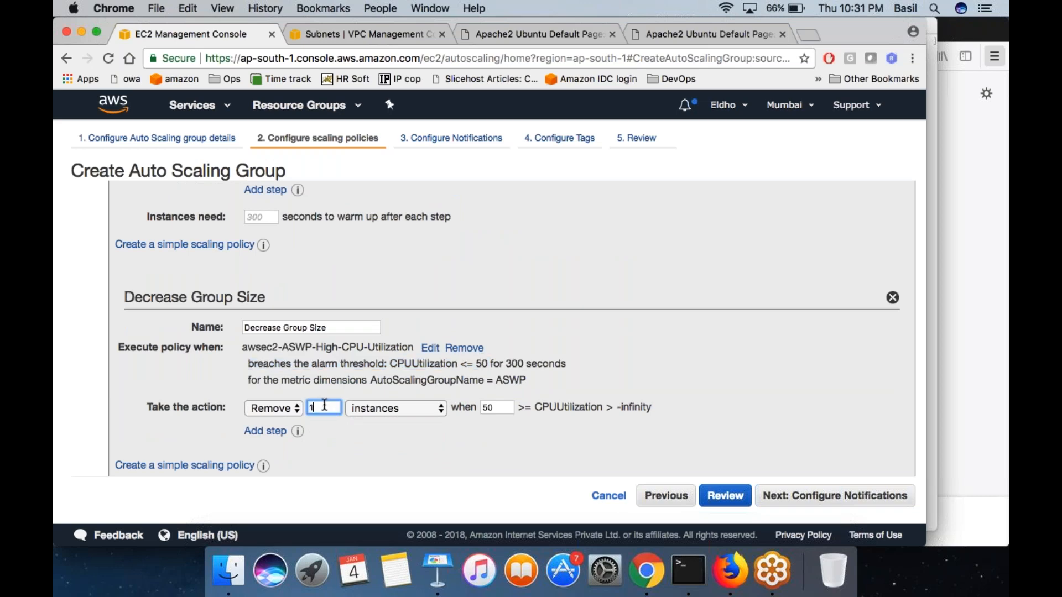
{"action": "left_click", "coordinate": [431, 441]}
{"action": "double_click", "coordinate": [504, 408]}
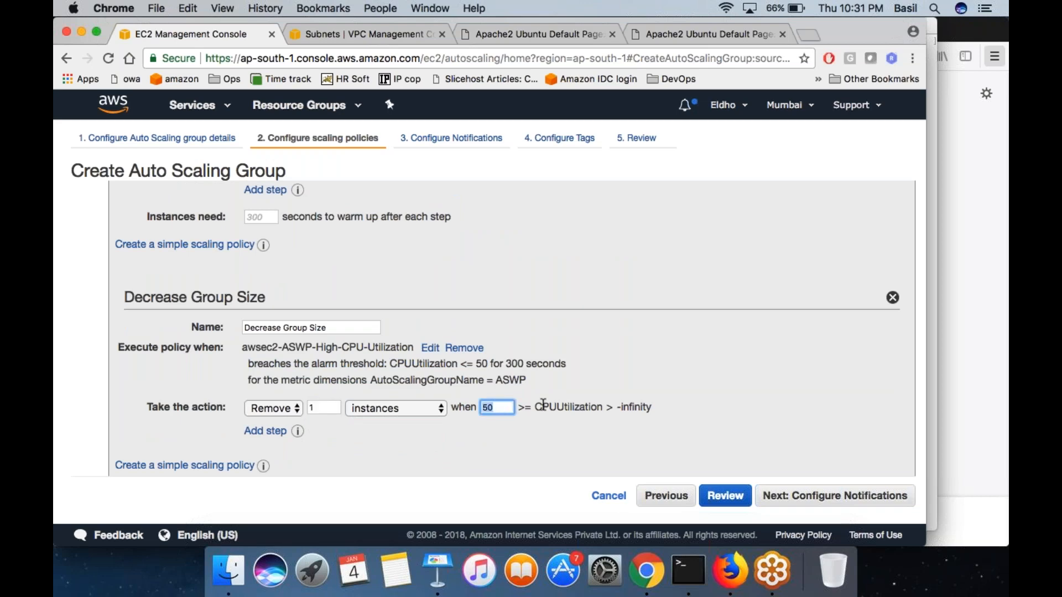
{"action": "left_click", "coordinate": [450, 285]}
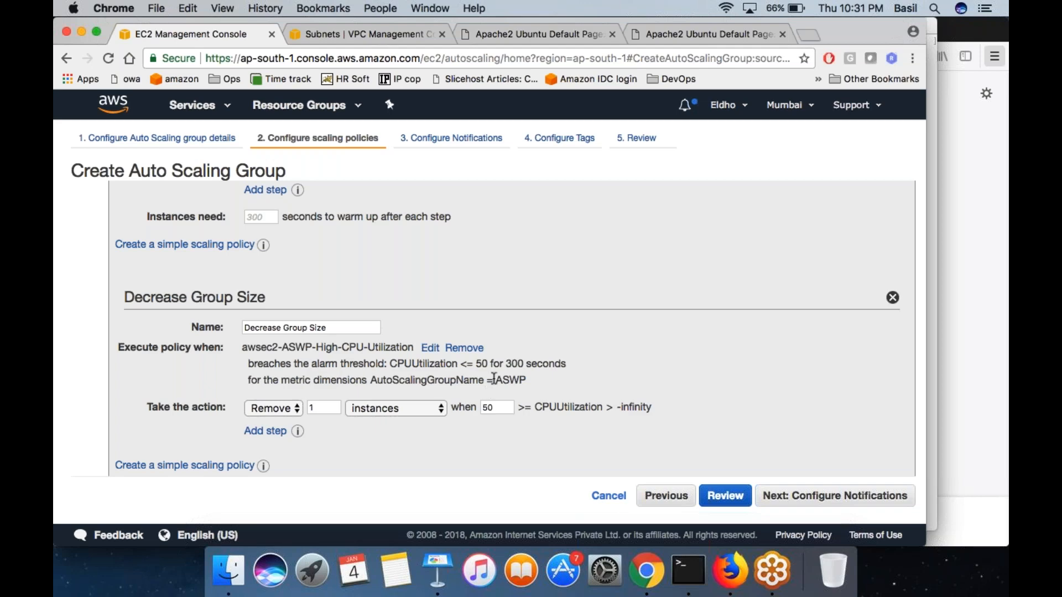
{"action": "left_click_drag", "start_coordinate": [506, 364], "coordinate": [562, 363]}
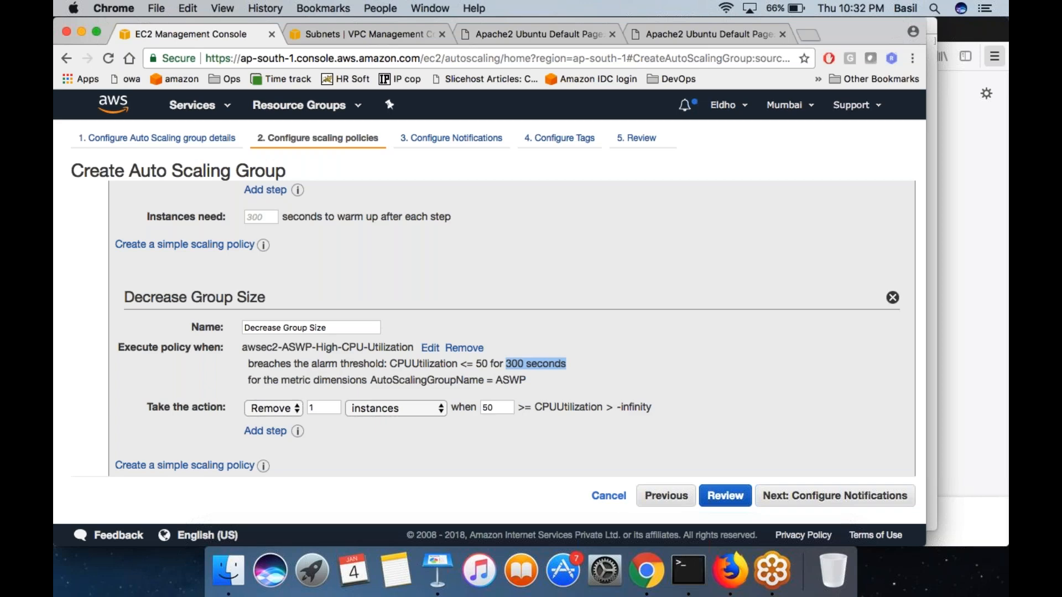
{"action": "left_click", "coordinate": [562, 363]}
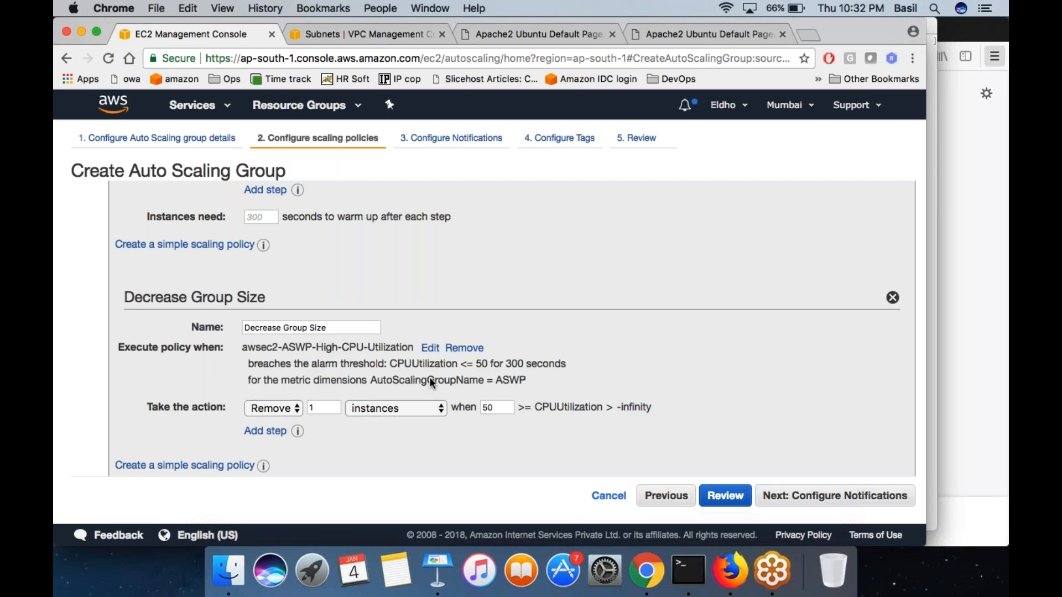
{"action": "scroll", "coordinate": [790, 454], "scroll_direction": "up", "scroll_amount": 2}
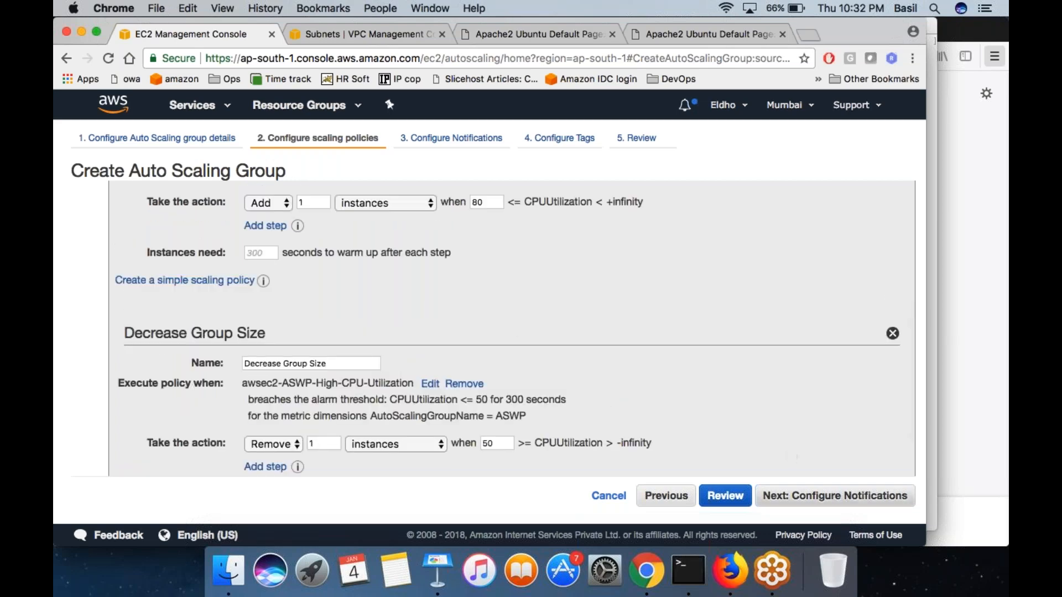
- Proceed to the review without adding notifications or tags, and try to create the Auto Scaling group
{"action": "left_click", "coordinate": [824, 495]}
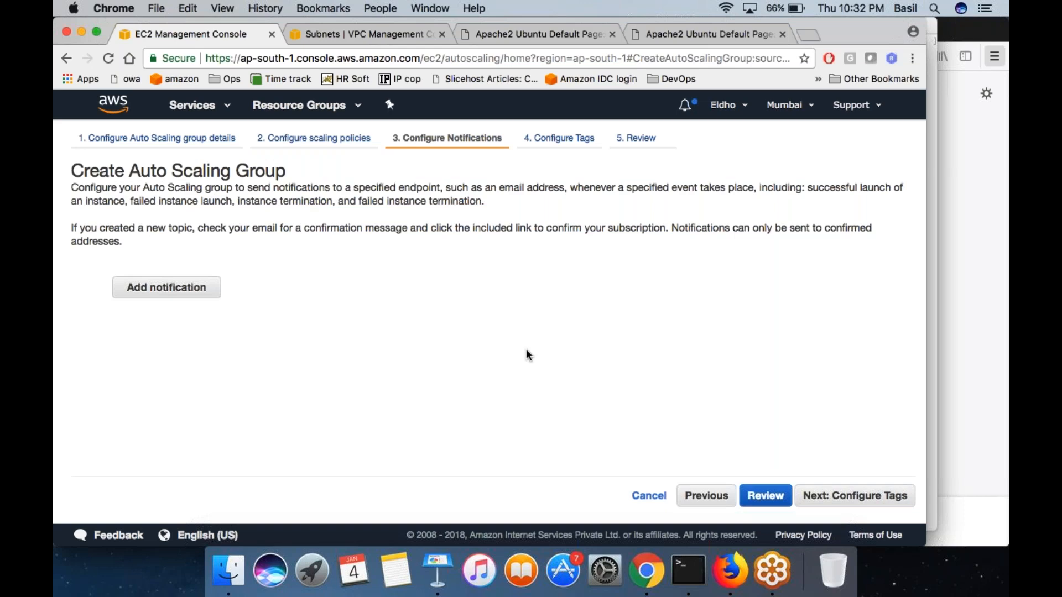
{"action": "left_click", "coordinate": [835, 496]}
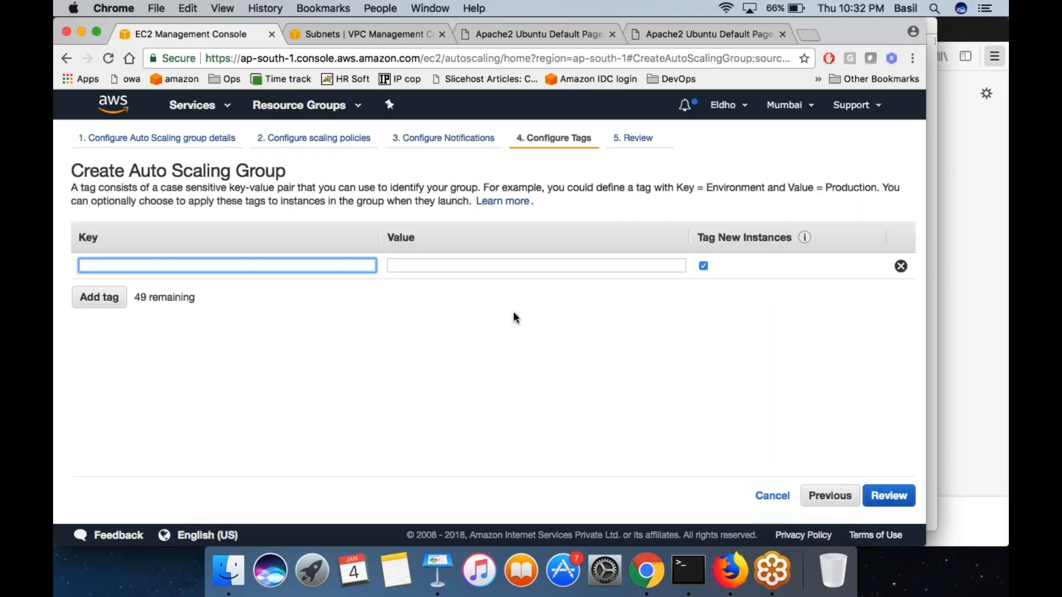
{"action": "left_click", "coordinate": [889, 496]}
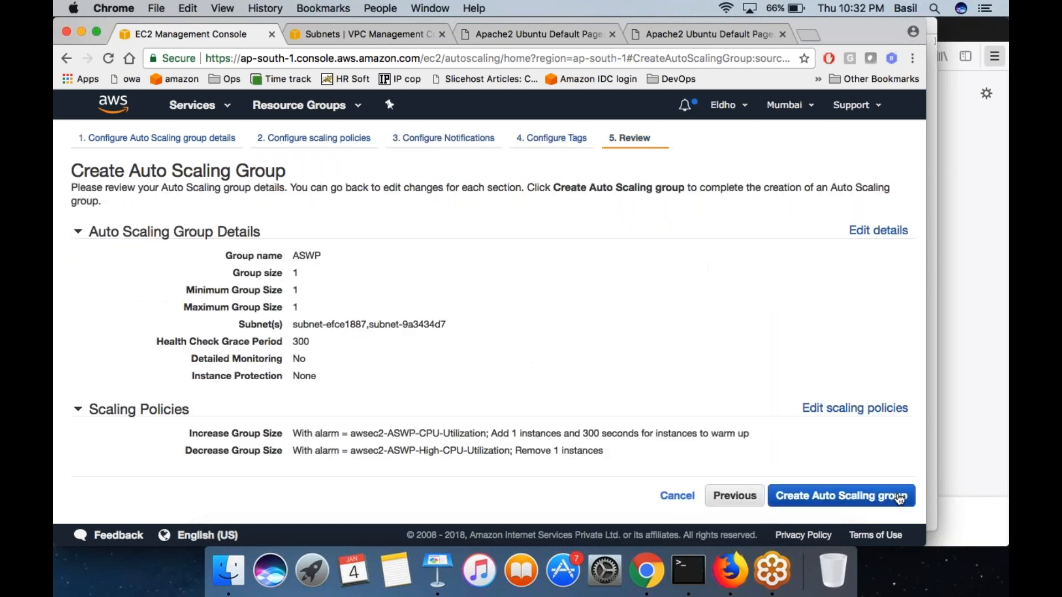
{"action": "scroll", "coordinate": [725, 408], "scroll_direction": "down", "scroll_amount": 3}
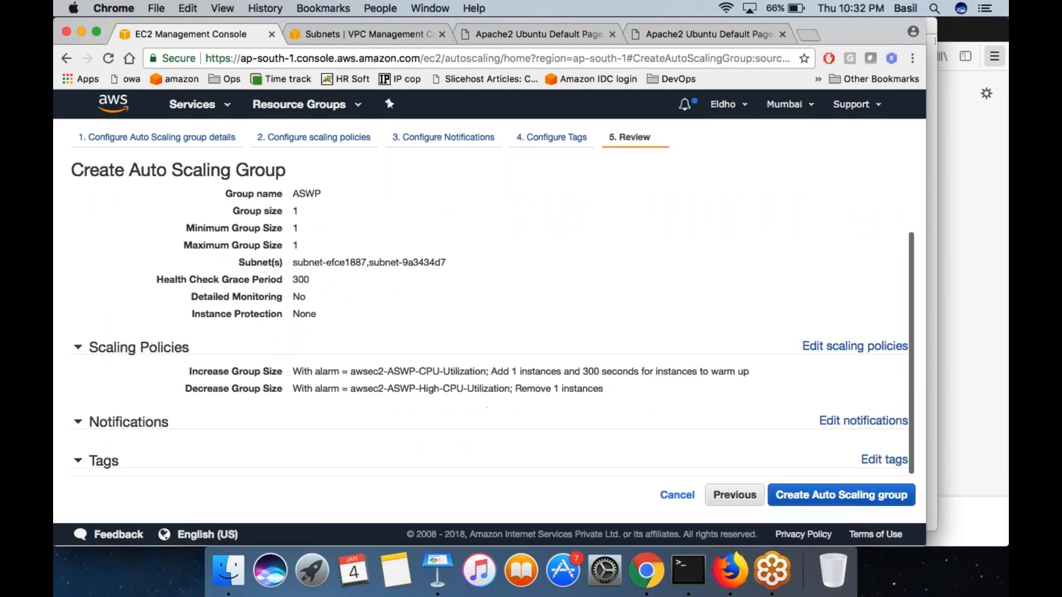
{"action": "left_click", "coordinate": [830, 496]}
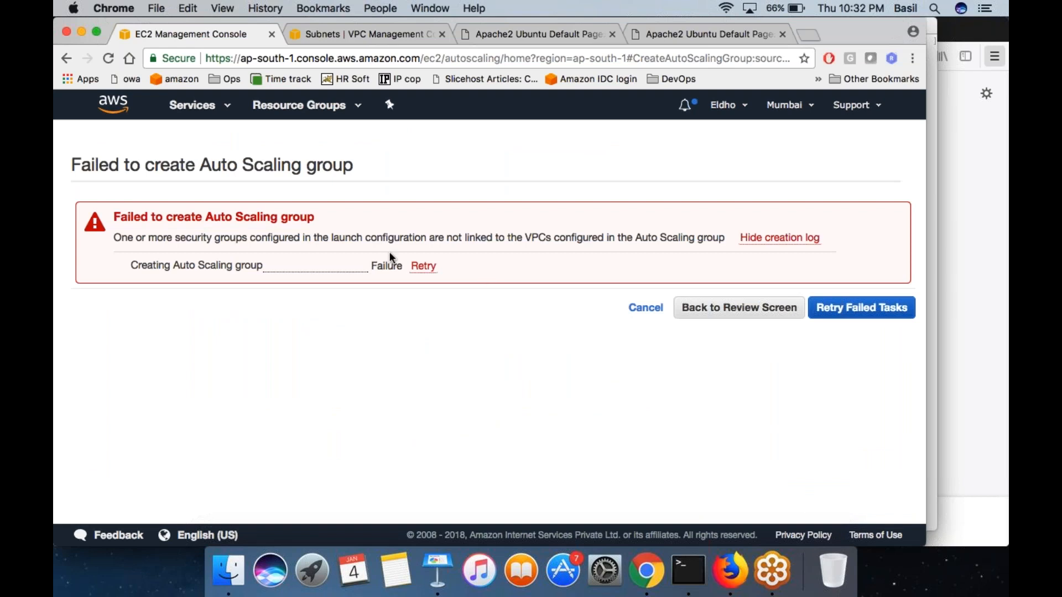
- Examine the reason given for the Auto Scaling group creation result and return to the review screen
{"action": "triple_click", "coordinate": [330, 239]}
{"action": "left_click", "coordinate": [331, 239]}
{"action": "triple_click", "coordinate": [331, 239]}
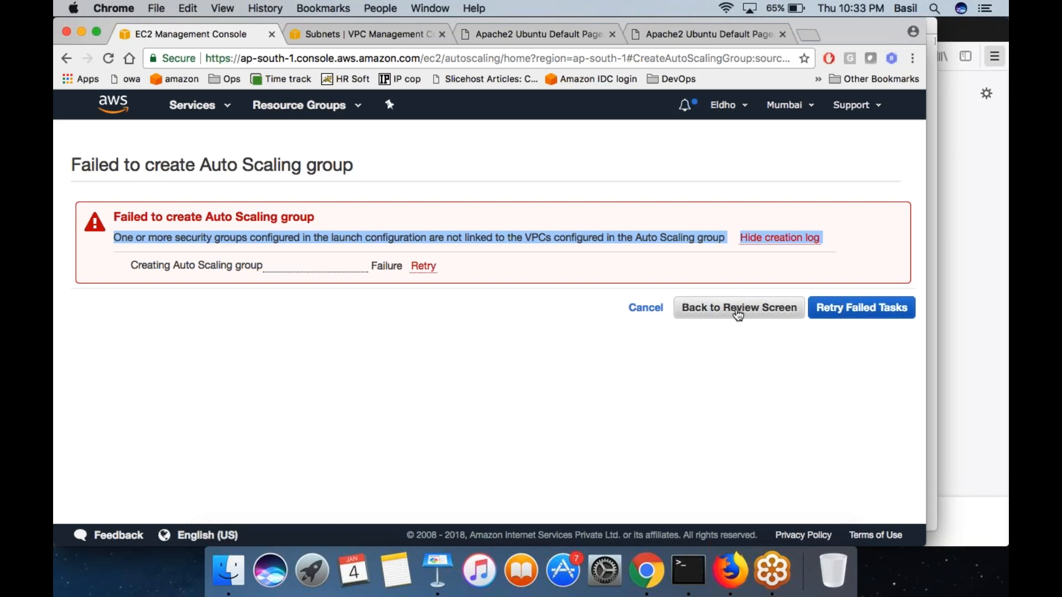
{"action": "left_click", "coordinate": [722, 363]}
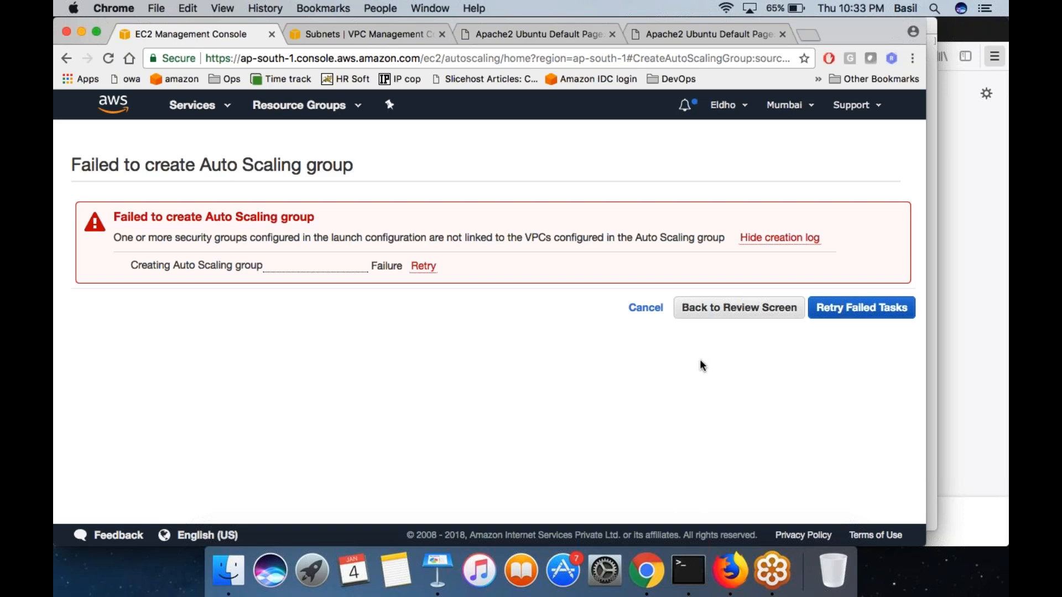
{"action": "left_click", "coordinate": [725, 309]}
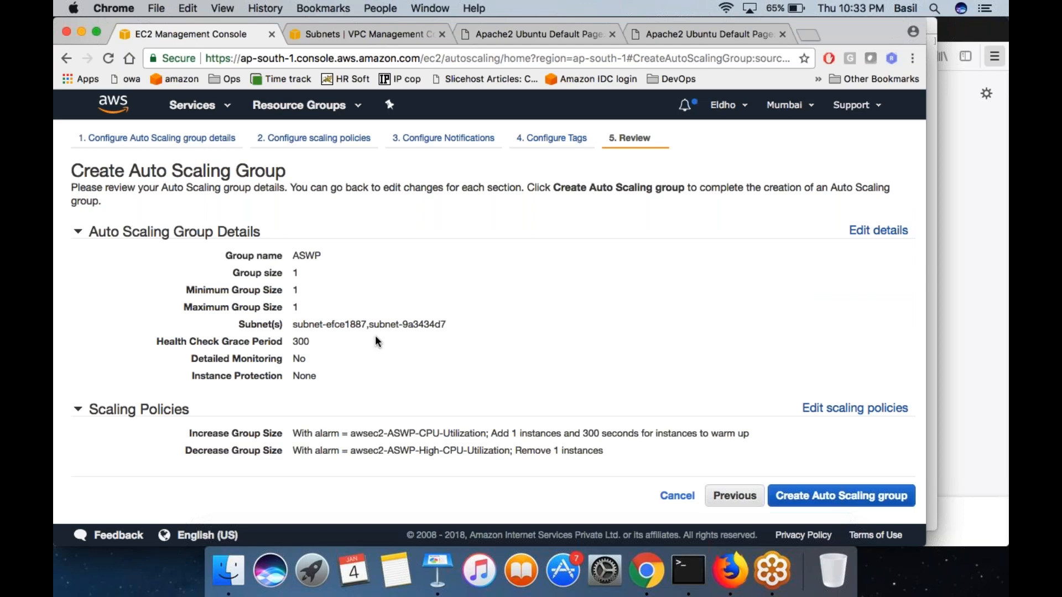
- Edit the group details to use the default VPC vpc-0b886363 with its default subnets in ap-south-1a and ap-south-1b
{"action": "left_click", "coordinate": [879, 231]}
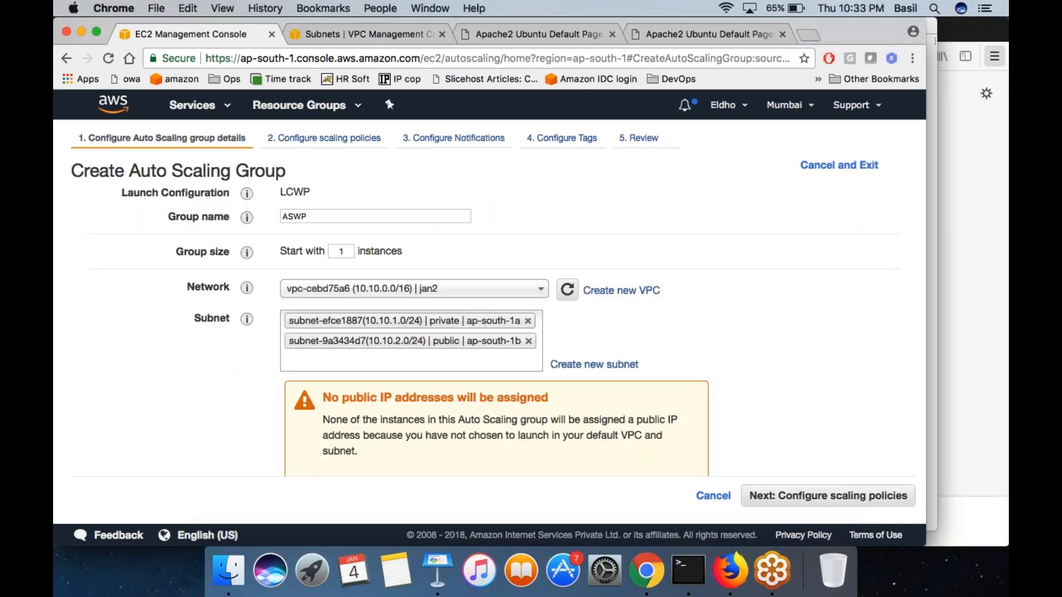
{"action": "left_click", "coordinate": [387, 280]}
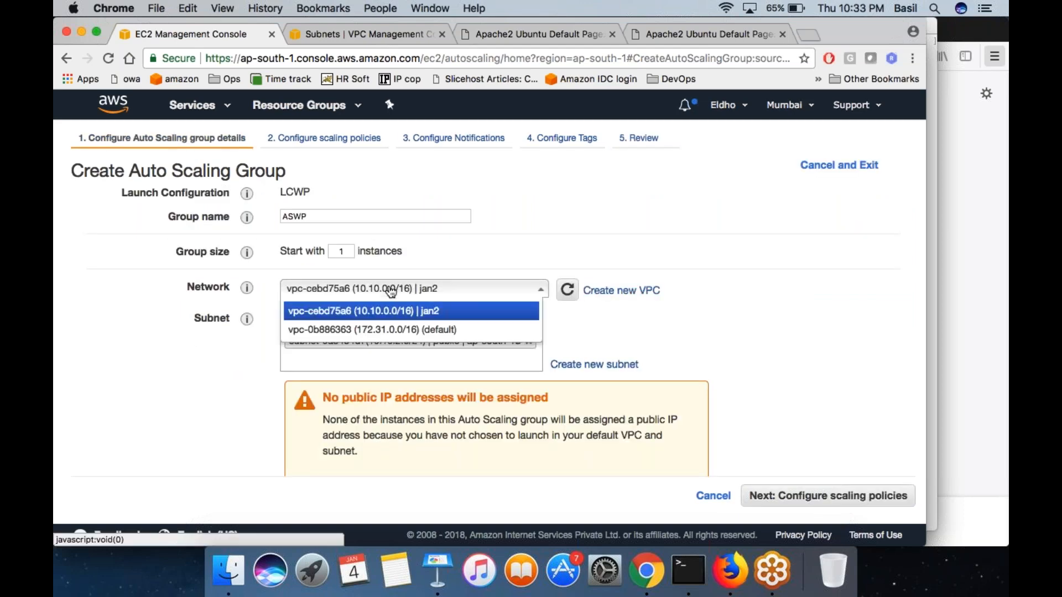
{"action": "left_click", "coordinate": [416, 332]}
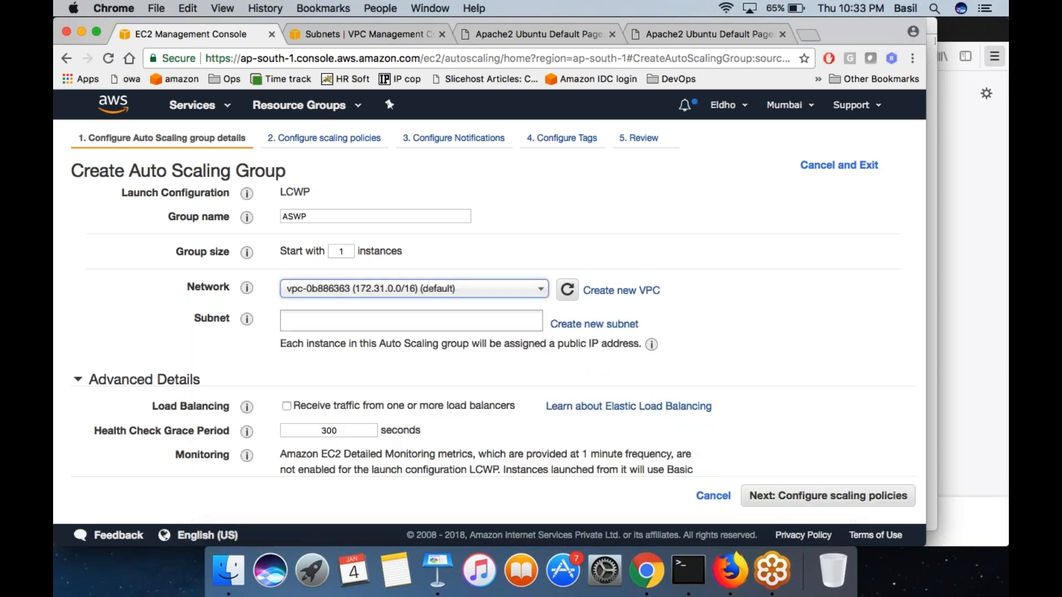
{"action": "left_click", "coordinate": [449, 320]}
{"action": "left_click", "coordinate": [435, 345]}
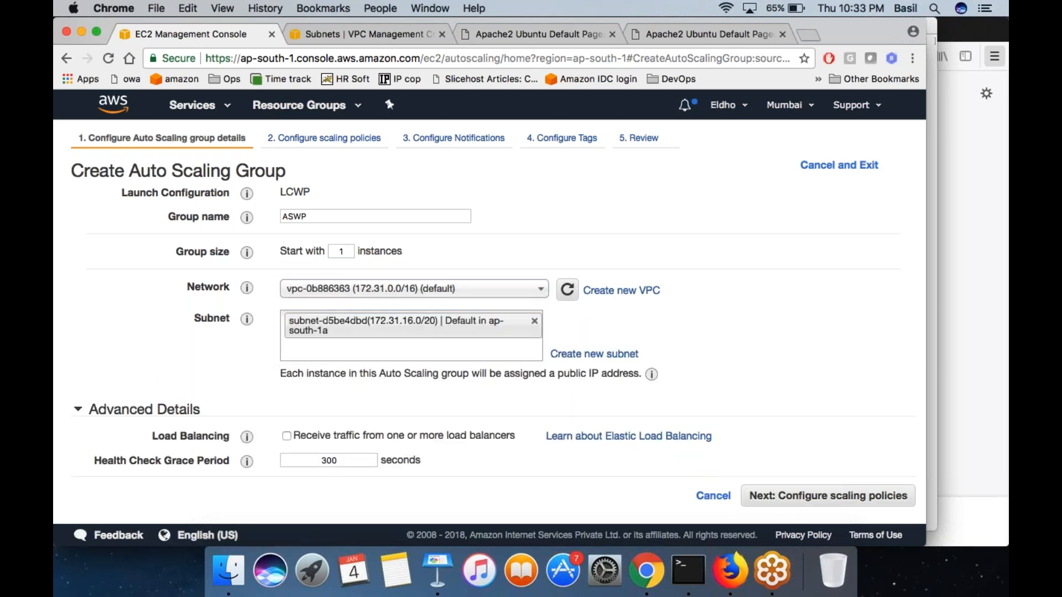
{"action": "left_click", "coordinate": [438, 351]}
{"action": "left_click", "coordinate": [441, 370]}
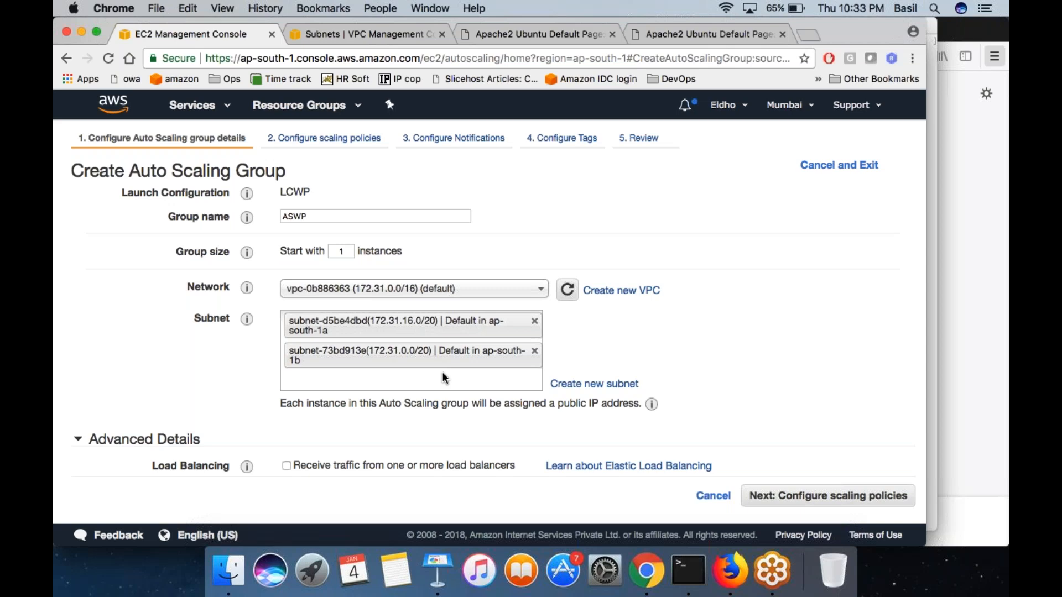
- Return to the review, create the Auto Scaling group ASWP, and close the creation status page
{"action": "mouse_move", "coordinate": [247, 217]}
{"action": "left_click", "coordinate": [828, 496]}
{"action": "left_click", "coordinate": [730, 495]}
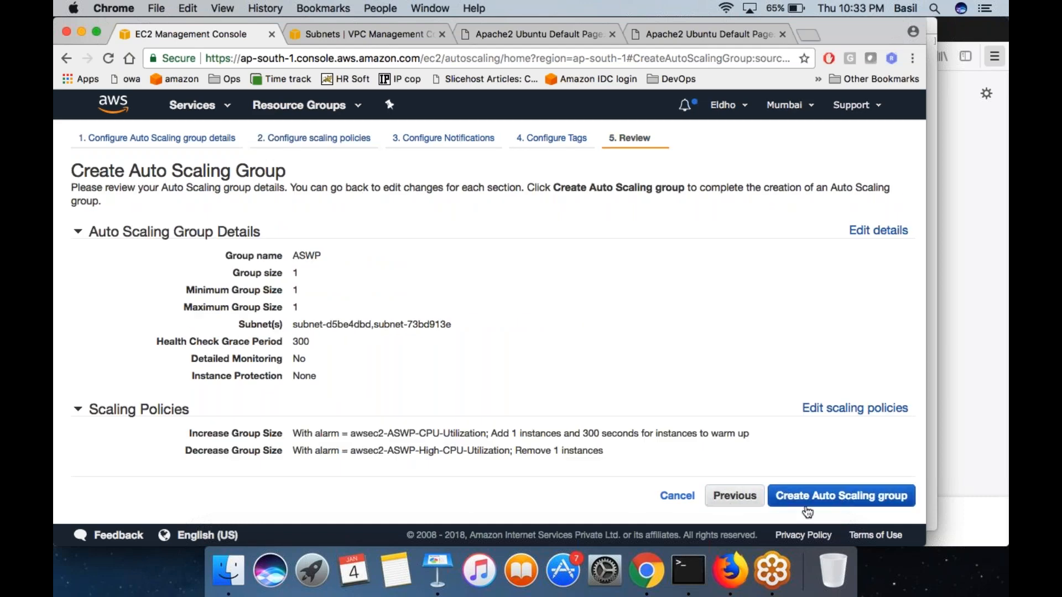
{"action": "left_click", "coordinate": [841, 496]}
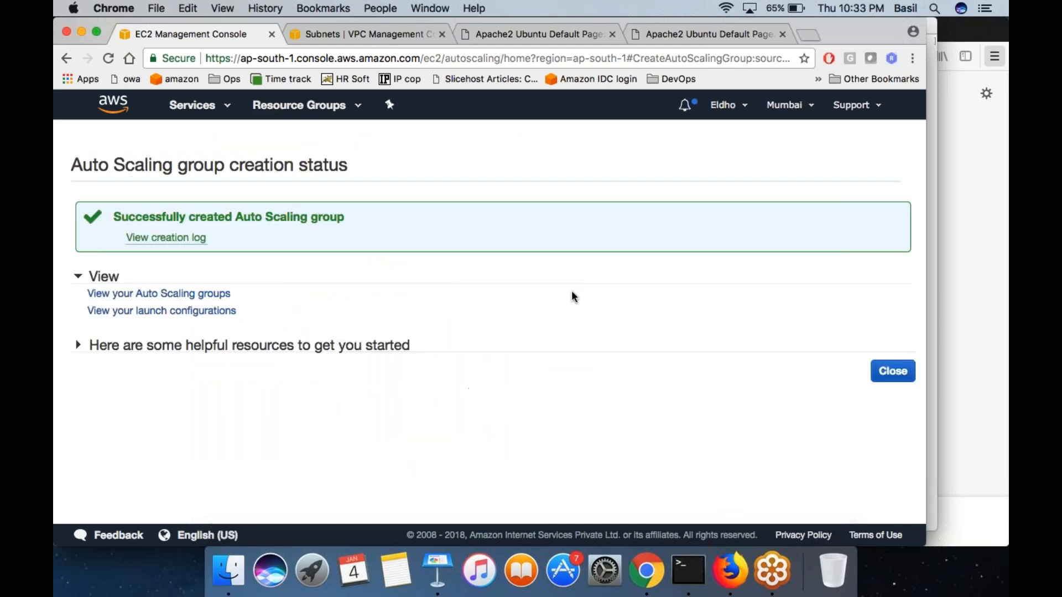
{"action": "left_click", "coordinate": [893, 371]}
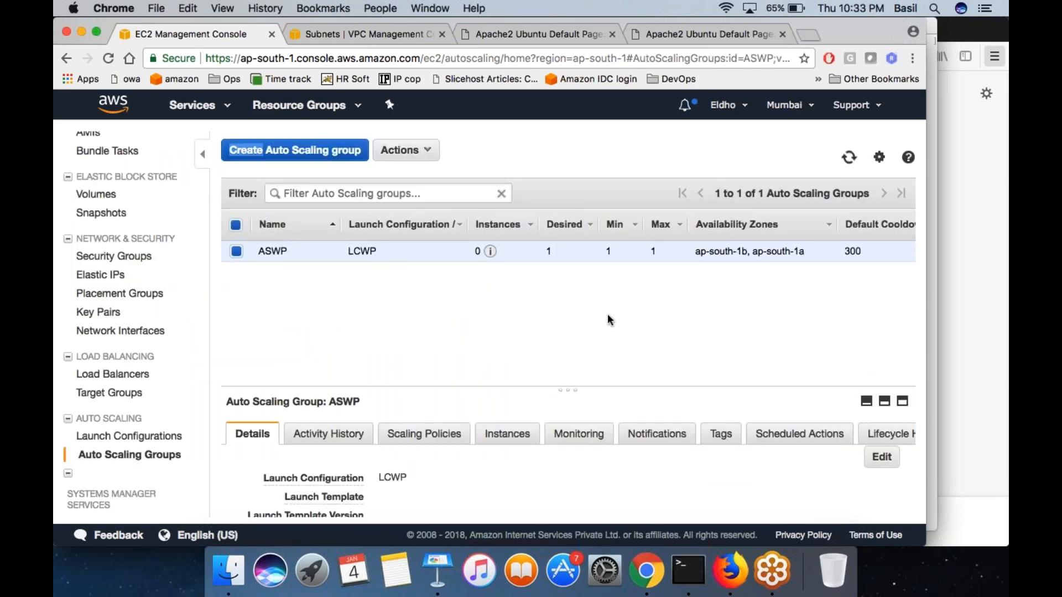
- Edit the details of the Auto Scaling group ASWP and set its maximum size to 10 instances
{"action": "left_click", "coordinate": [615, 254]}
{"action": "double_click", "coordinate": [653, 252]}
{"action": "scroll", "coordinate": [580, 450], "scroll_direction": "down", "scroll_amount": 5}
{"action": "scroll", "coordinate": [411, 442], "scroll_direction": "up", "scroll_amount": 5}
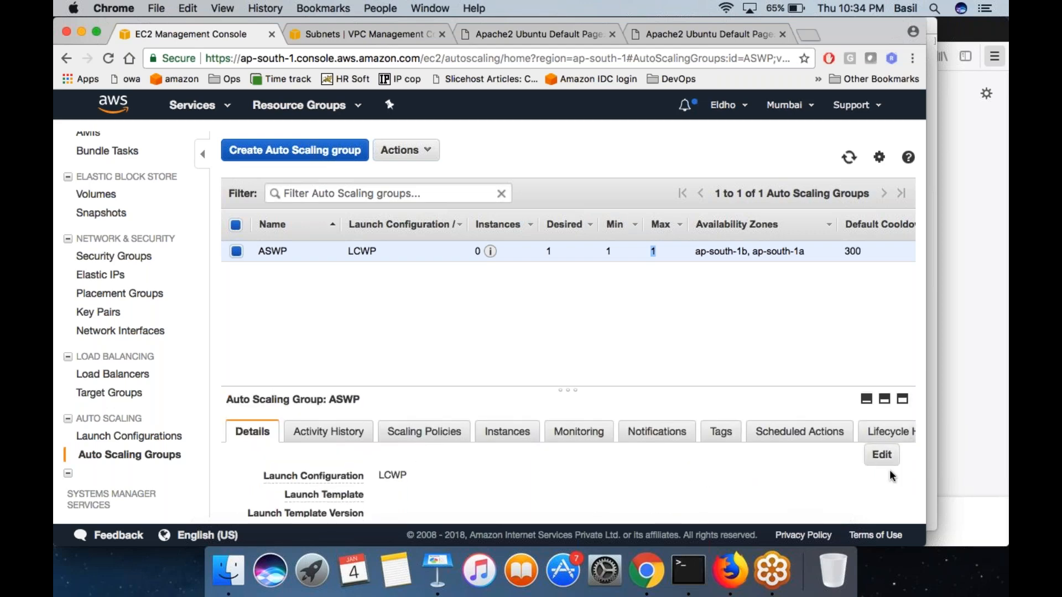
{"action": "left_click", "coordinate": [885, 458]}
{"action": "scroll", "coordinate": [476, 463], "scroll_direction": "down", "scroll_amount": 5}
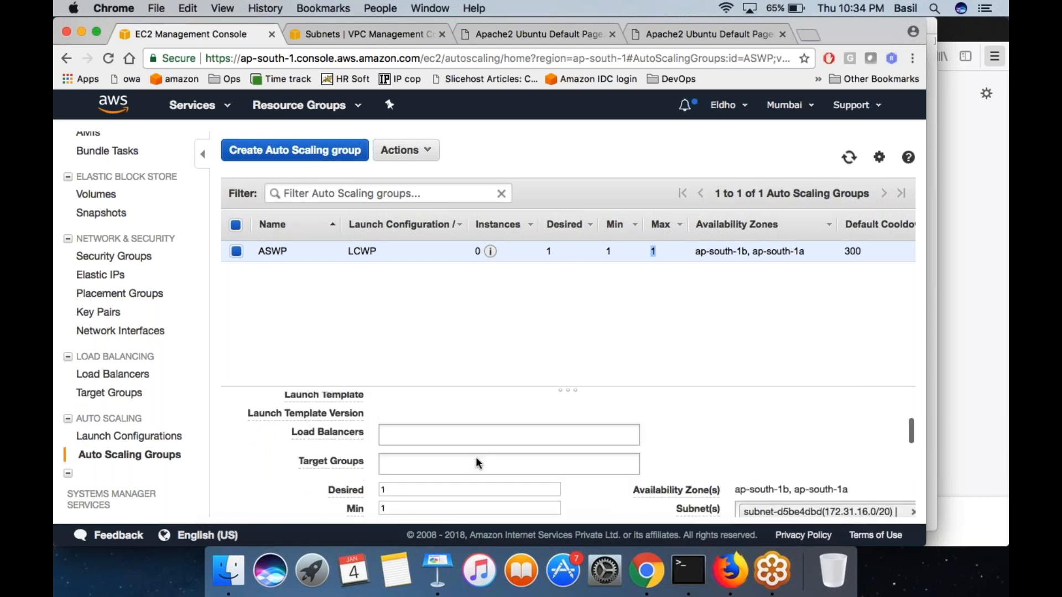
{"action": "scroll", "coordinate": [479, 463], "scroll_direction": "down", "scroll_amount": 1}
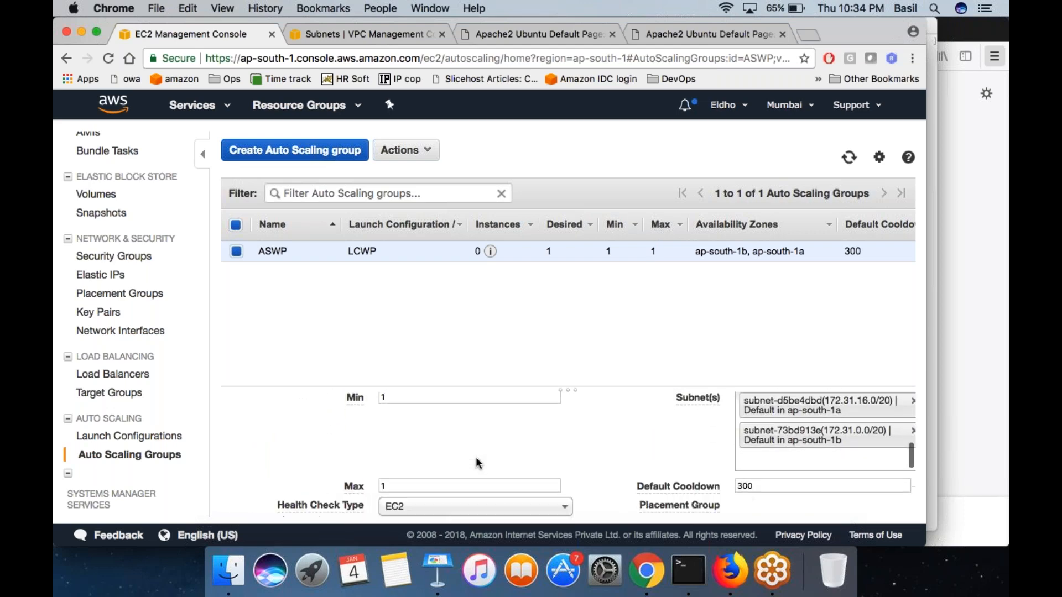
{"action": "scroll", "coordinate": [417, 427], "scroll_direction": "up", "scroll_amount": 2}
{"action": "left_click", "coordinate": [405, 428]}
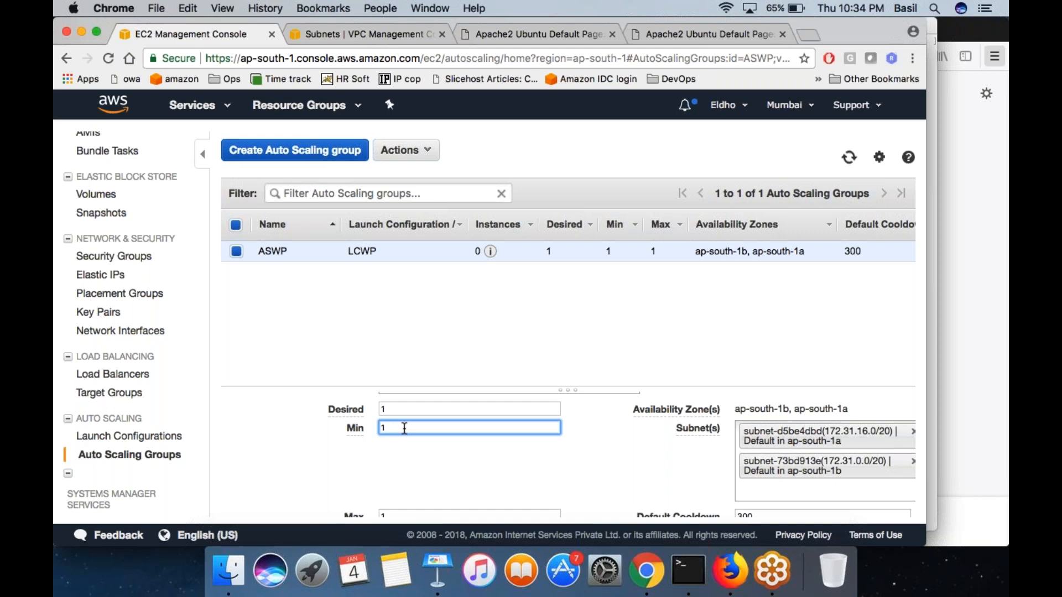
{"action": "scroll", "coordinate": [405, 428], "scroll_direction": "down", "scroll_amount": 2}
{"action": "left_click", "coordinate": [404, 481]}
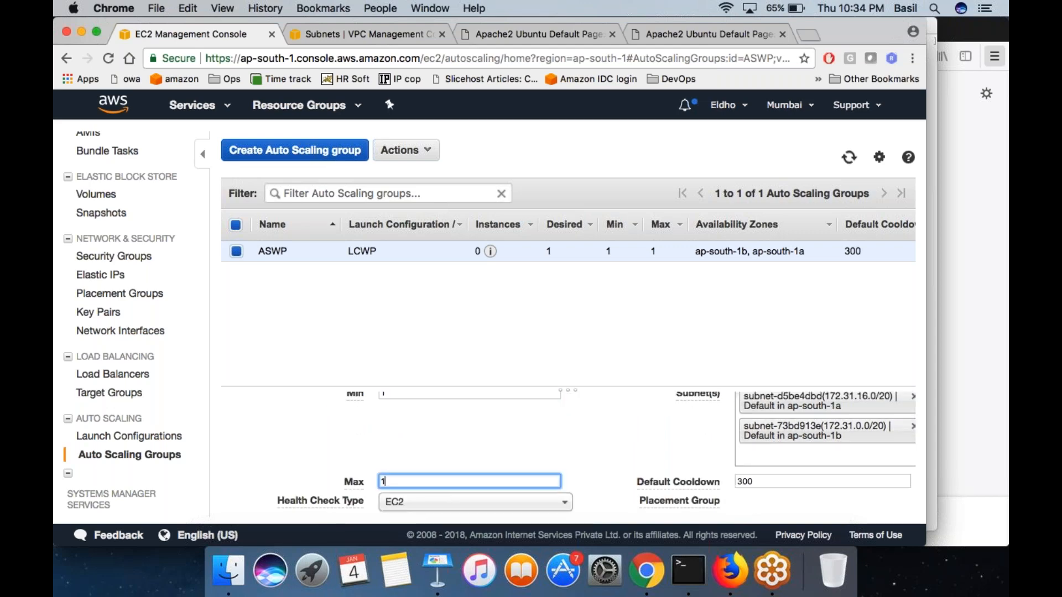
{"action": "type", "text": "0"}
{"action": "key", "text": "Tab"}
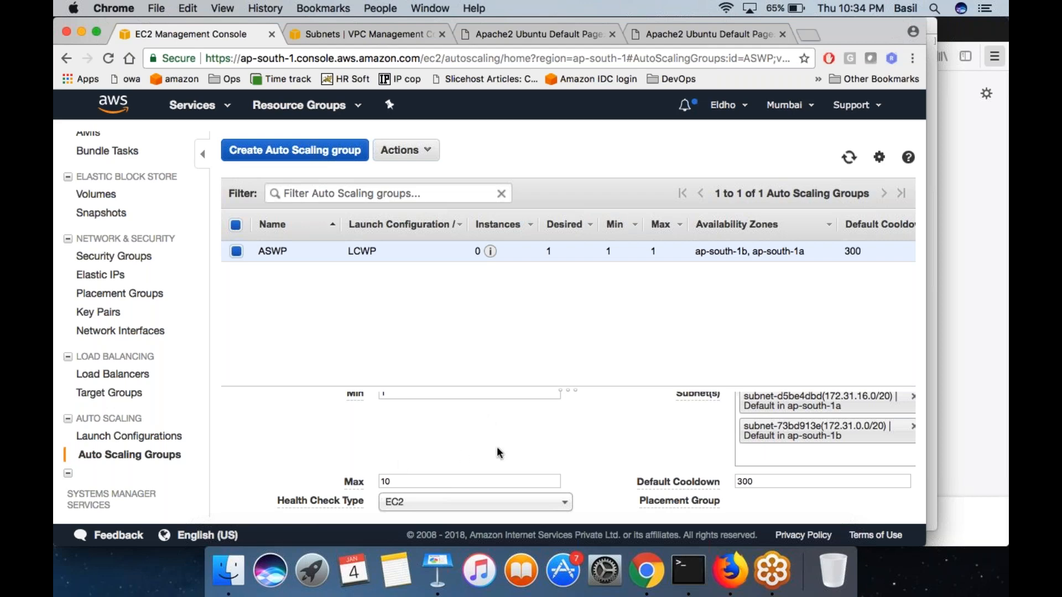
- Review the desired, minimum and maximum sizes of the ASWP group and save its edited details
{"action": "scroll", "coordinate": [499, 452], "scroll_direction": "up", "scroll_amount": 2}
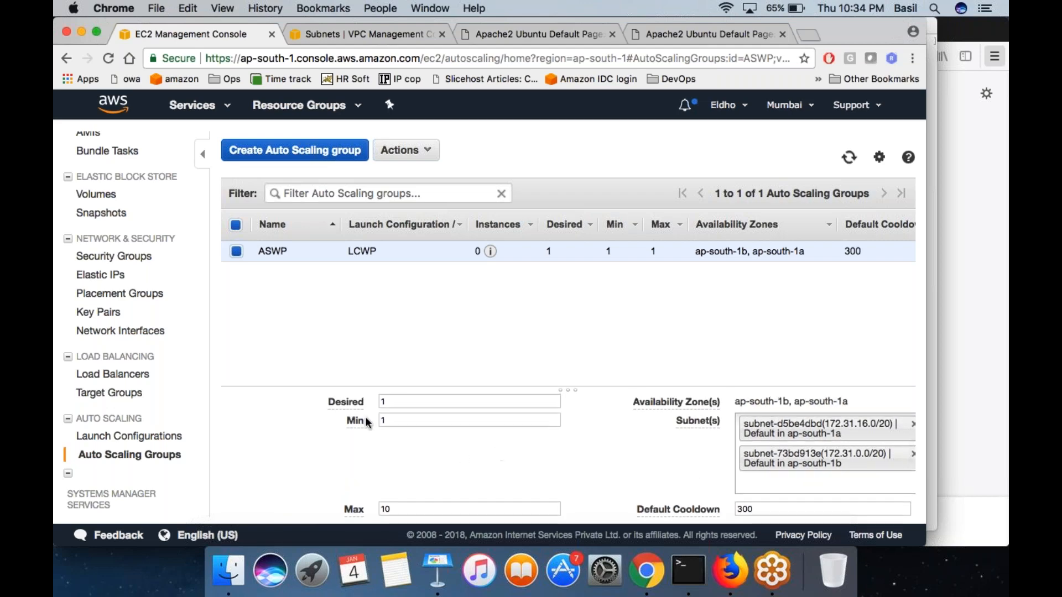
{"action": "left_click", "coordinate": [393, 421]}
{"action": "key", "text": "Tab"}
{"action": "scroll", "coordinate": [393, 437], "scroll_direction": "down", "scroll_amount": 1}
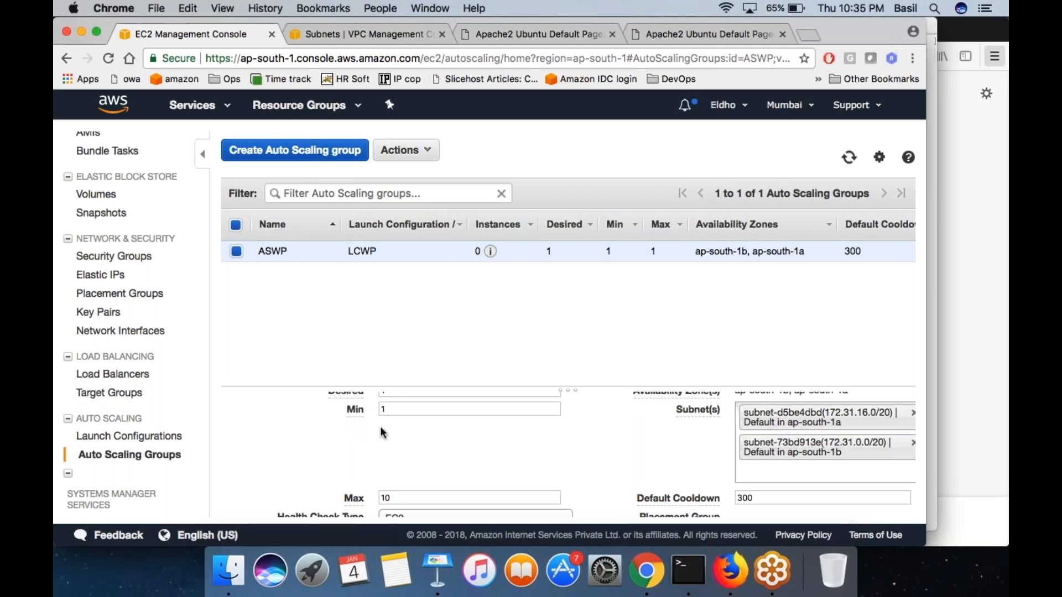
{"action": "scroll", "coordinate": [382, 432], "scroll_direction": "down", "scroll_amount": 10}
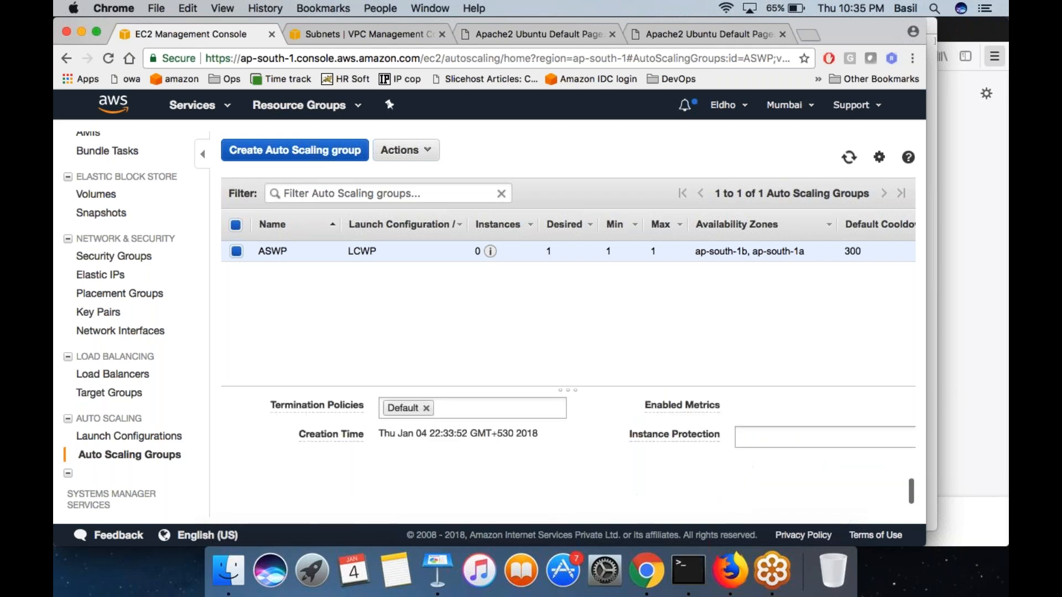
{"action": "scroll", "coordinate": [498, 456], "scroll_direction": "up", "scroll_amount": 15}
{"action": "left_click", "coordinate": [908, 458]}
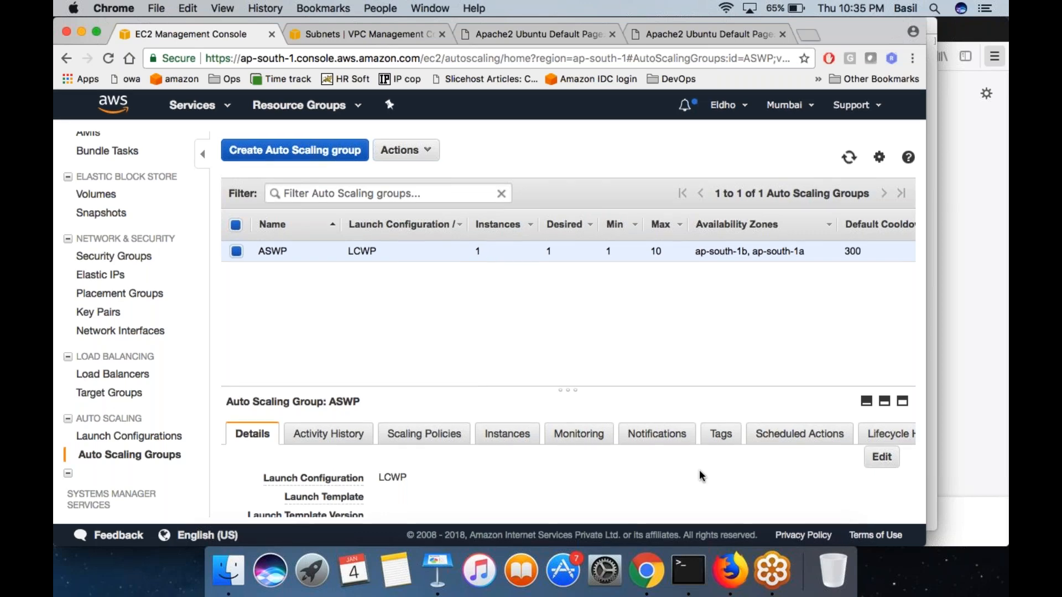
- Check ASWP's maximum, minimum and running instance counts, and view the details of its newly launched unnamed instance in the EC2 instances list
{"action": "double_click", "coordinate": [656, 252]}
{"action": "left_click", "coordinate": [656, 252]}
{"action": "double_click", "coordinate": [608, 251]}
{"action": "double_click", "coordinate": [478, 252]}
{"action": "double_click", "coordinate": [478, 252]}
{"action": "scroll", "coordinate": [89, 265], "scroll_direction": "up", "scroll_amount": 5}
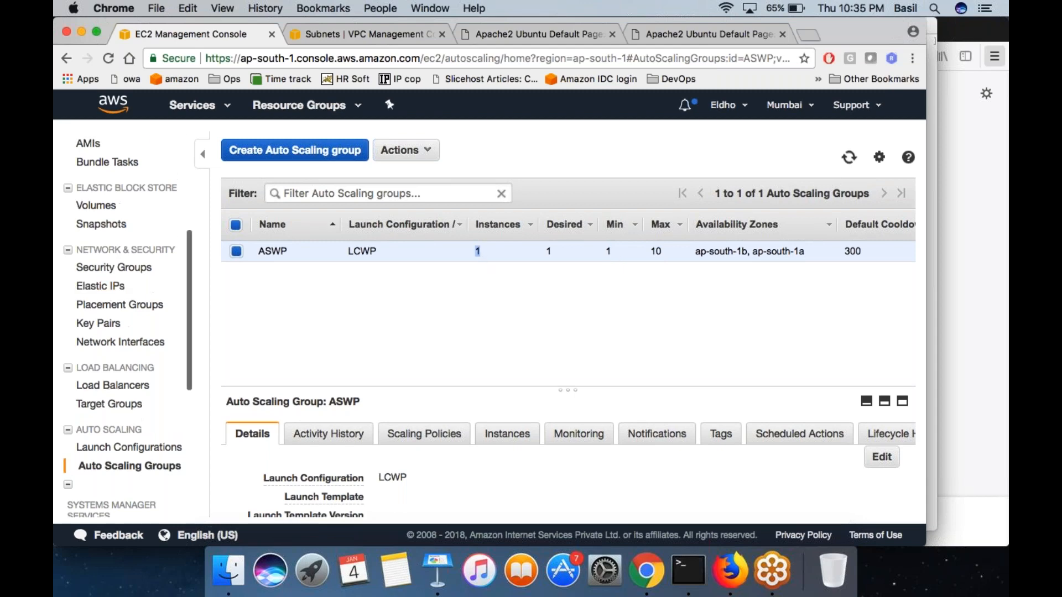
{"action": "left_click", "coordinate": [99, 257]}
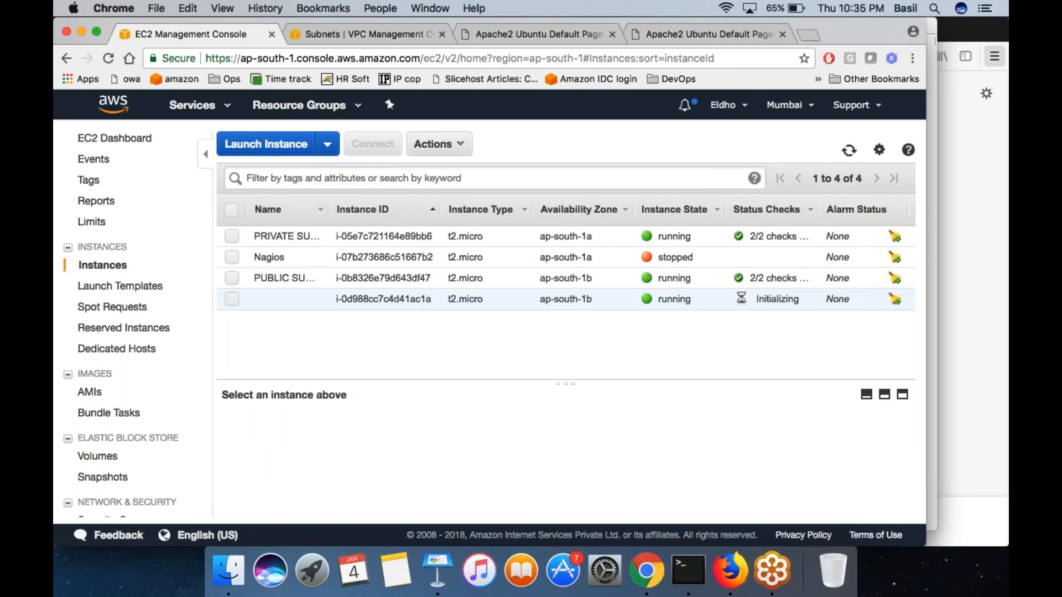
{"action": "left_click", "coordinate": [560, 297]}
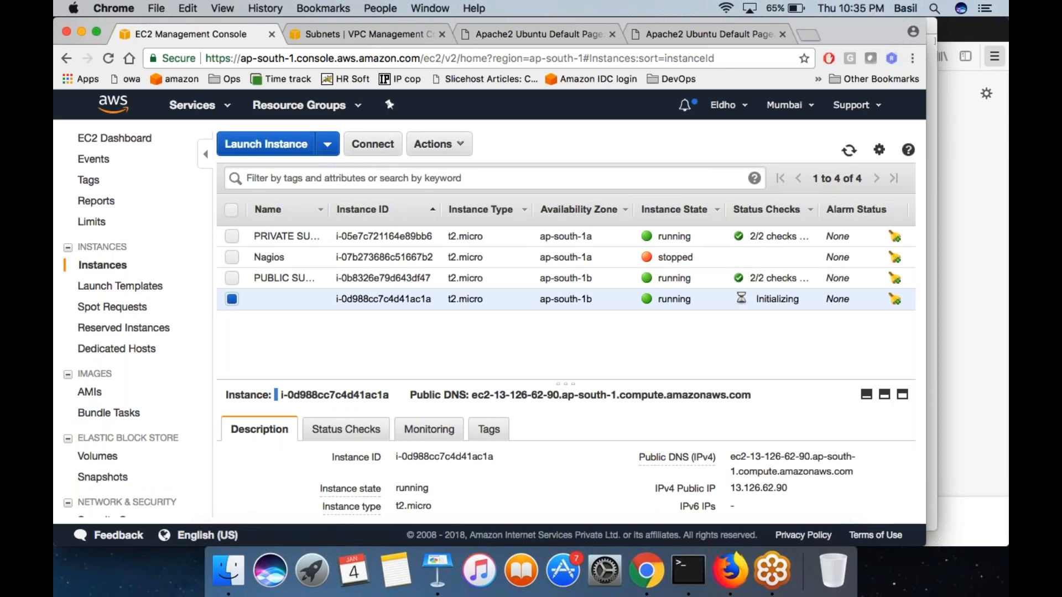
- Switch to Terminal and sketch a server box labelled D → 80 with arrows pointing into it, one marked 80
{"action": "left_click", "coordinate": [688, 570]}
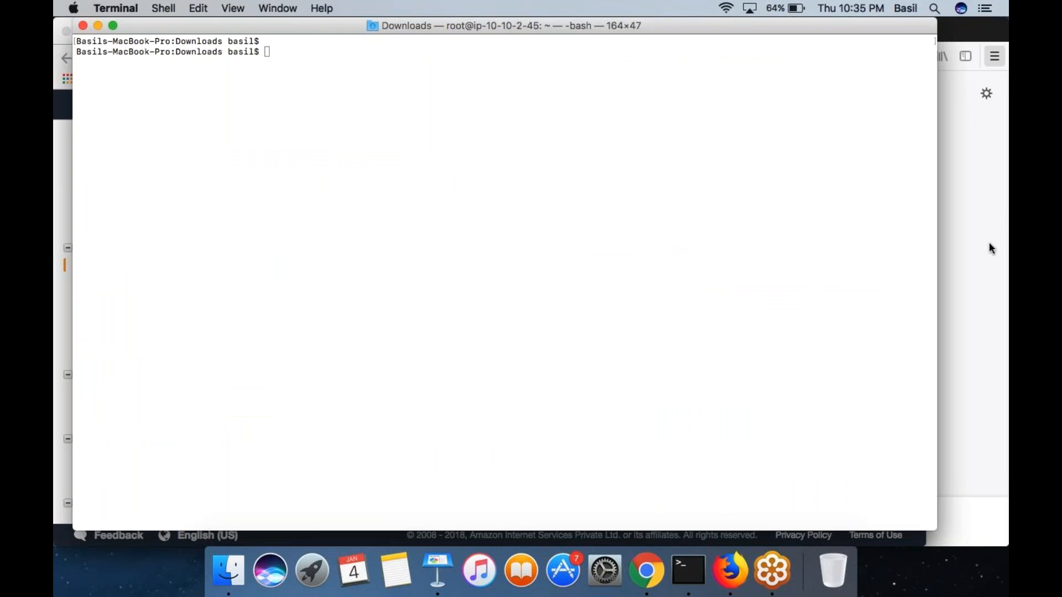
{"action": "mouse_move", "coordinate": [596, 88]}
{"action": "left_mouse_down"}
{"action": "mouse_move", "coordinate": [596, 325]}
{"action": "mouse_move", "coordinate": [756, 151]}
{"action": "mouse_move", "coordinate": [599, 82]}
{"action": "left_mouse_up"}
{"action": "left_click_drag", "start_coordinate": [622, 115], "coordinate": [626, 156]}
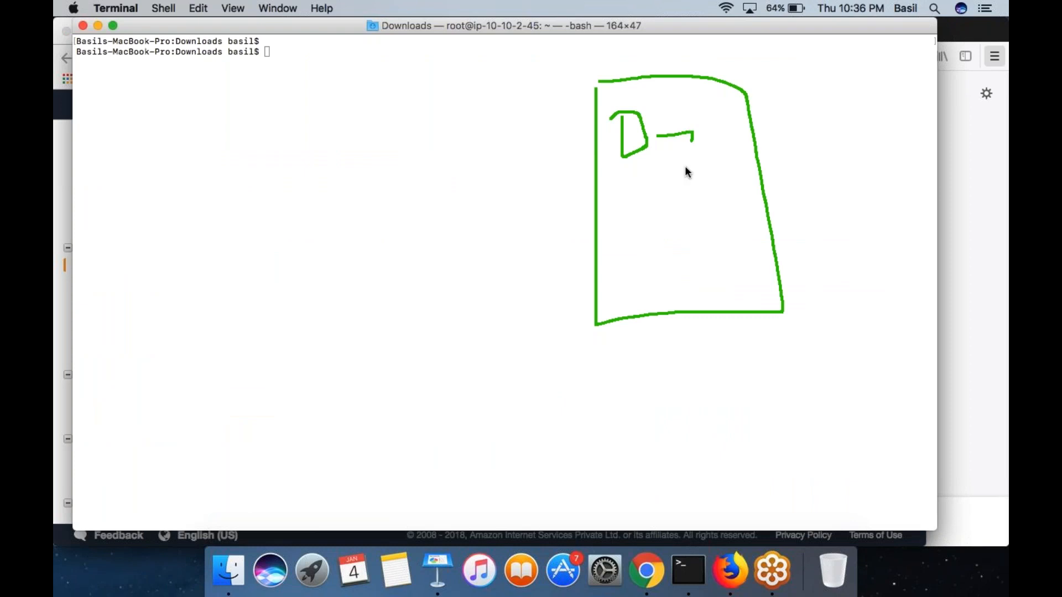
{"action": "mouse_move", "coordinate": [720, 115]}
{"action": "left_mouse_down"}
{"action": "mouse_move", "coordinate": [699, 143]}
{"action": "mouse_move", "coordinate": [721, 145]}
{"action": "left_mouse_up"}
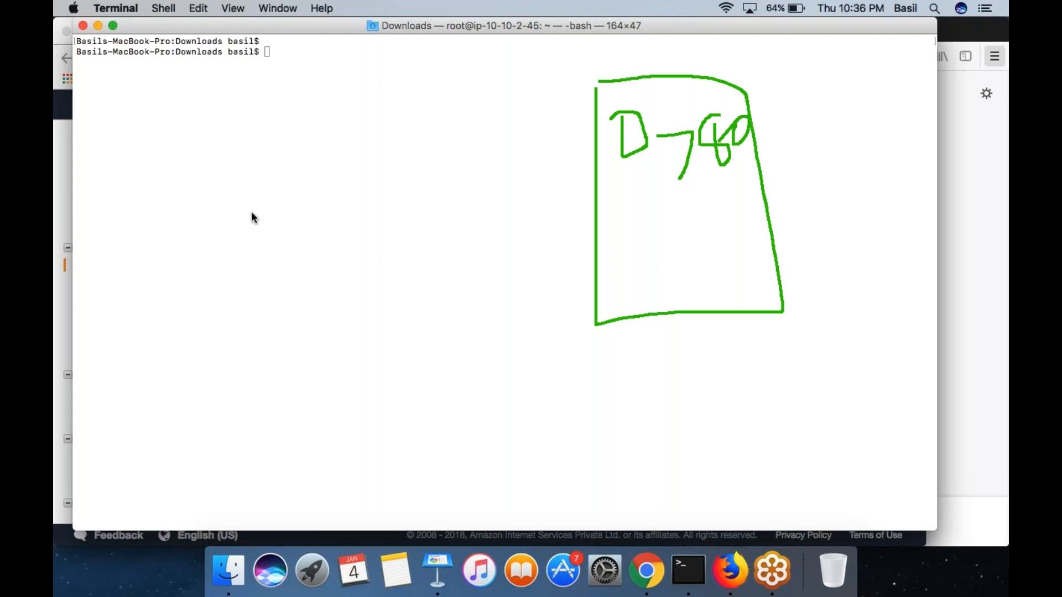
{"action": "left_click_drag", "start_coordinate": [276, 208], "coordinate": [528, 157]}
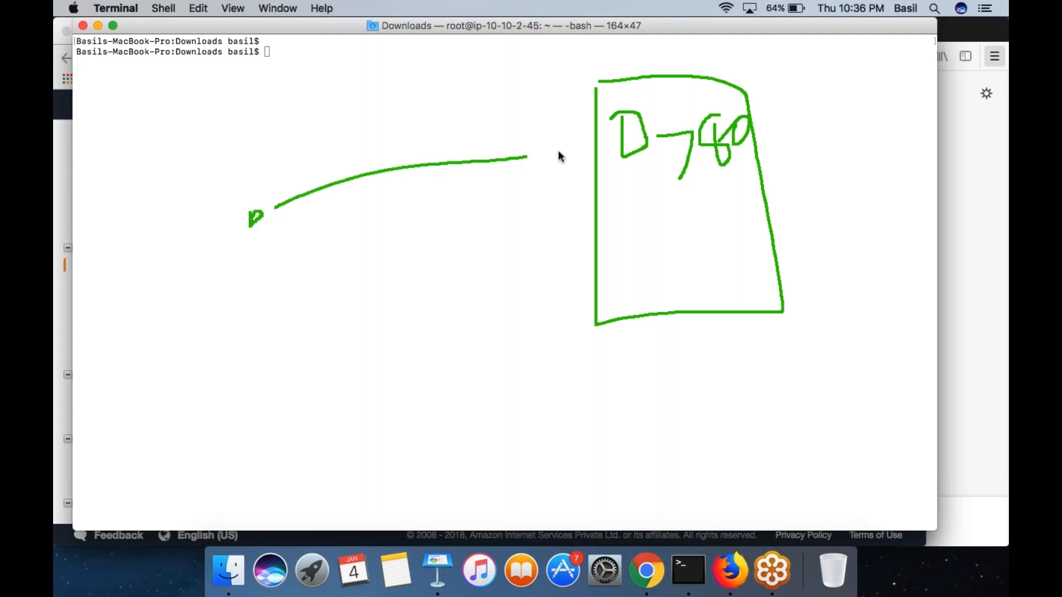
{"action": "mouse_move", "coordinate": [285, 142]}
{"action": "left_mouse_down"}
{"action": "mouse_move", "coordinate": [326, 123]}
{"action": "mouse_move", "coordinate": [342, 173]}
{"action": "left_mouse_up"}
{"action": "mouse_move", "coordinate": [355, 92]}
{"action": "left_mouse_down"}
{"action": "mouse_move", "coordinate": [344, 113]}
{"action": "mouse_move", "coordinate": [386, 118]}
{"action": "left_mouse_up"}
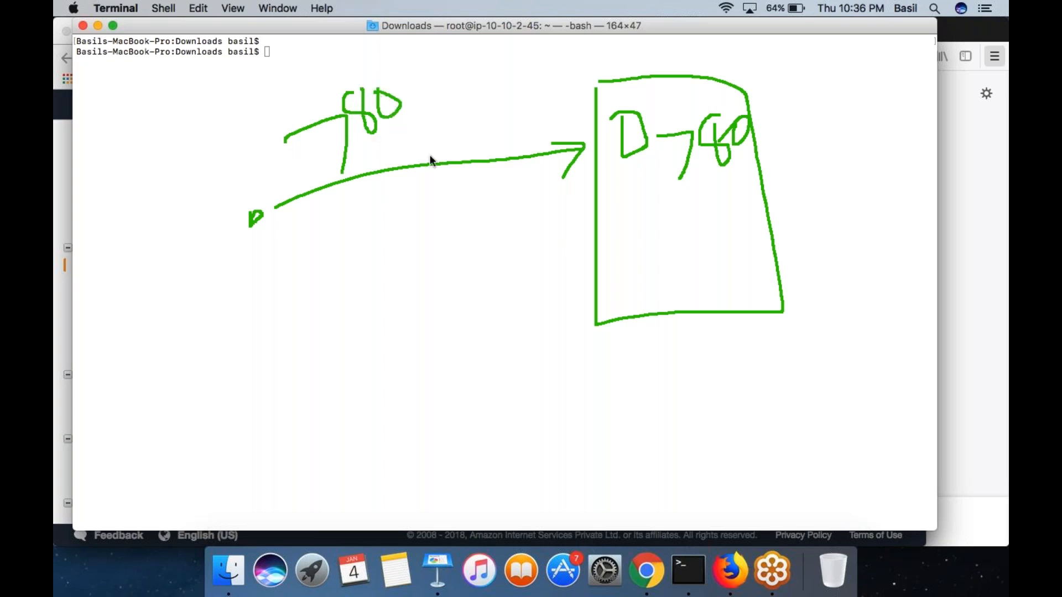
{"action": "left_click_drag", "start_coordinate": [635, 209], "coordinate": [640, 240]}
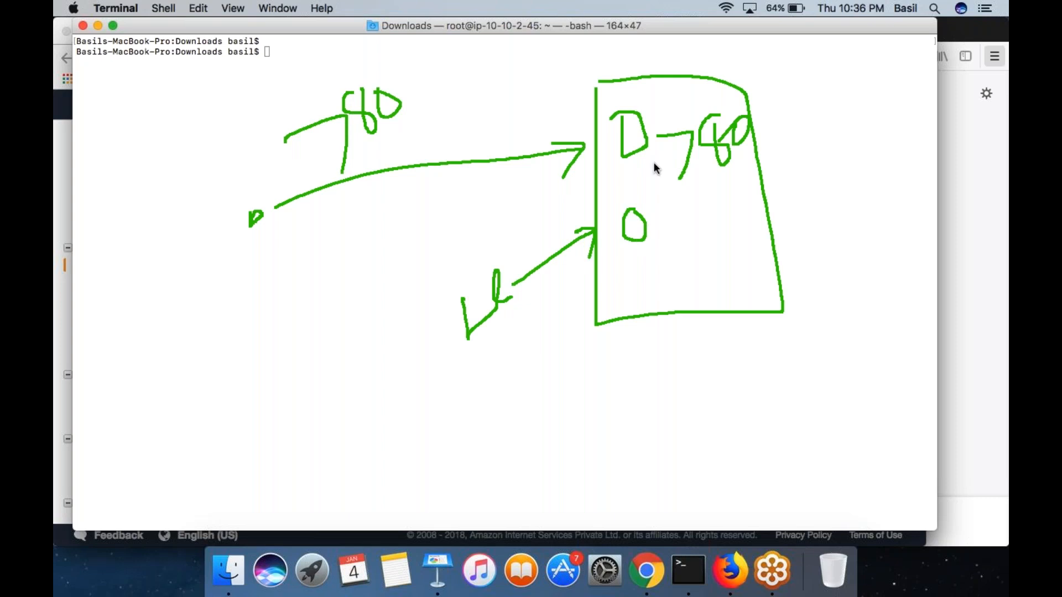
{"action": "mouse_move", "coordinate": [653, 106]}
{"action": "left_mouse_down"}
{"action": "mouse_move", "coordinate": [607, 97]}
{"action": "mouse_move", "coordinate": [613, 173]}
{"action": "mouse_move", "coordinate": [653, 169]}
{"action": "mouse_move", "coordinate": [652, 124]}
{"action": "left_mouse_up"}
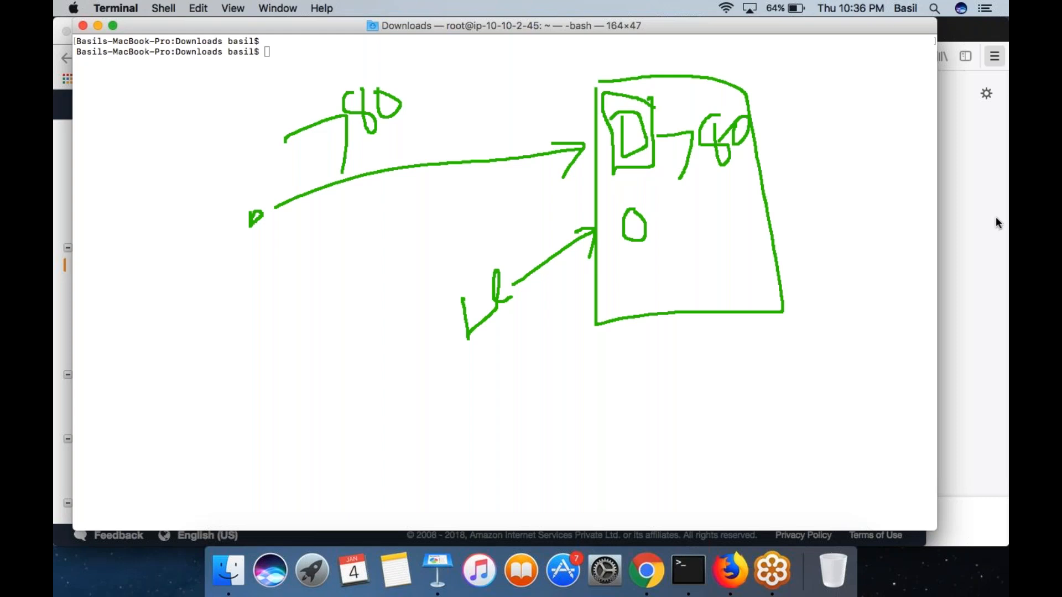
- Switch to Chrome and search Google for "stress cpu linux" in a new tab
{"action": "left_click", "coordinate": [646, 570]}
{"action": "key", "text": "super+t"}
{"action": "type", "text": "st"}
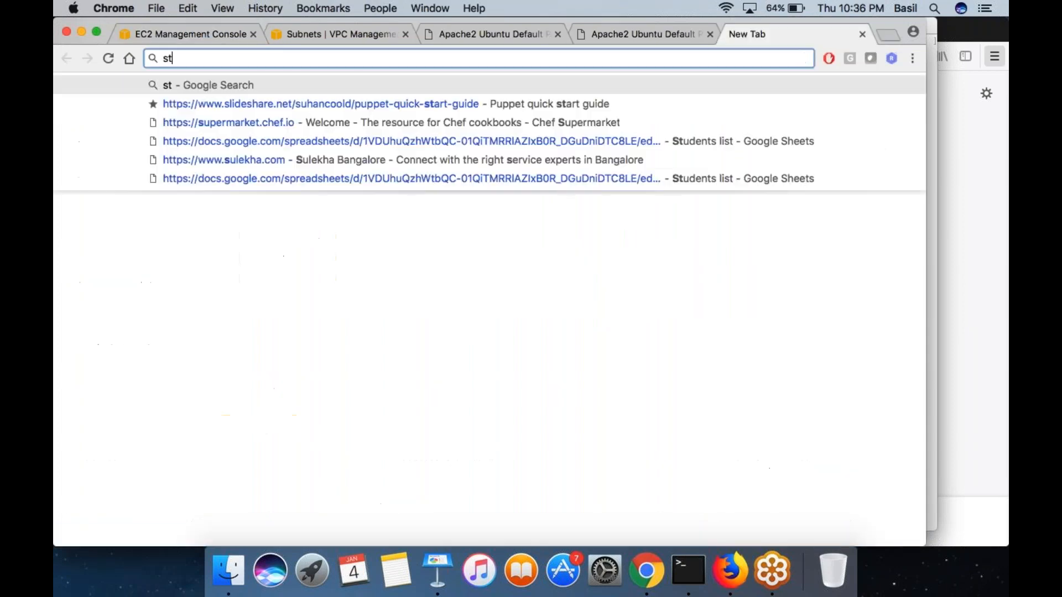
{"action": "type", "text": "ress cpu linux"}
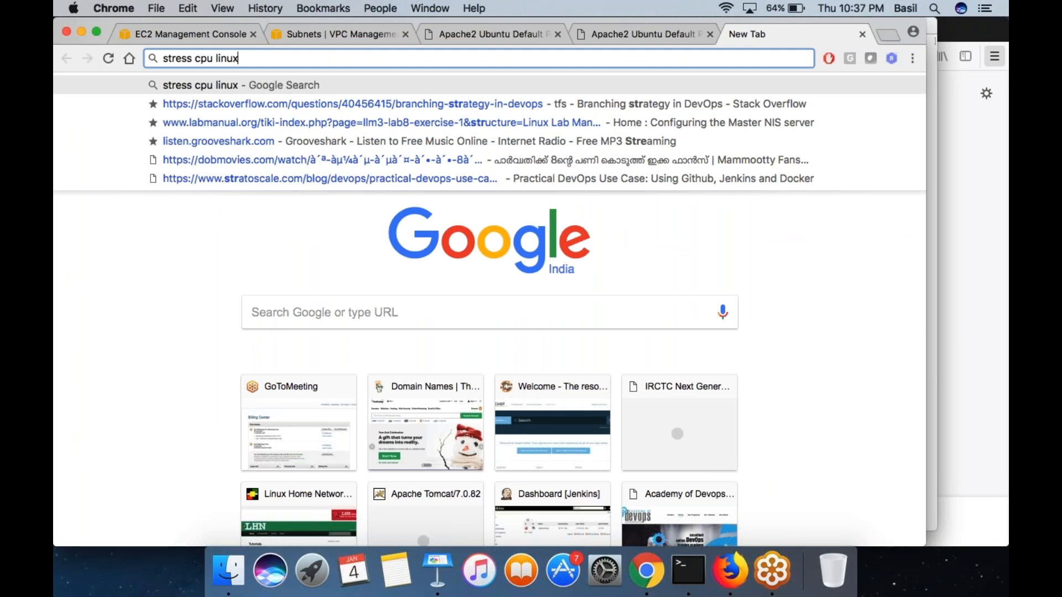
{"action": "key", "text": "Return"}
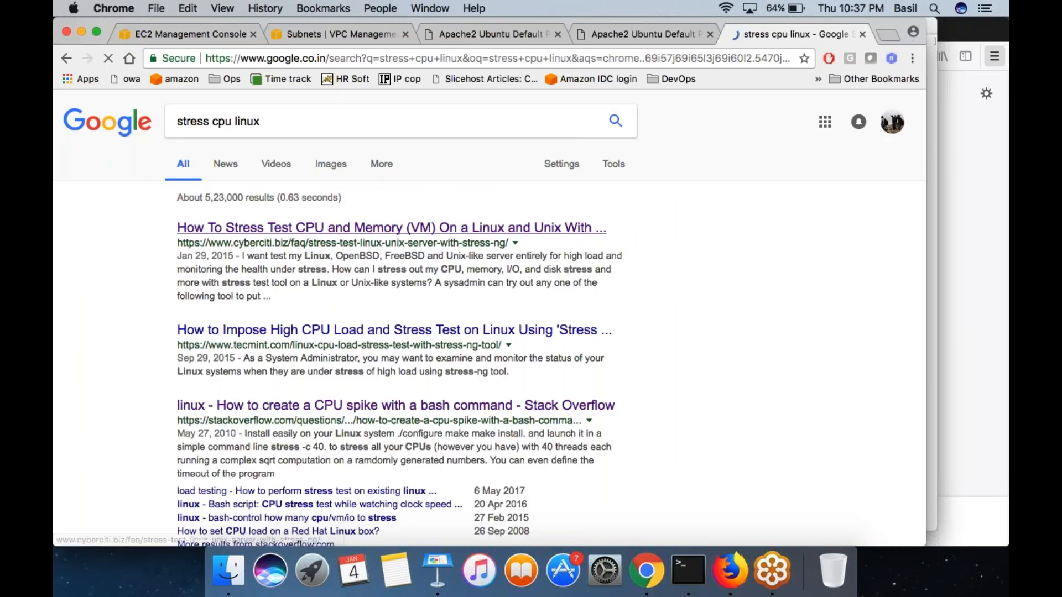
- Open the cyberciti.biz stress test result and the Stack Overflow CPU spike result in separate new tabs
{"action": "right_click", "coordinate": [364, 228]}
{"action": "left_click", "coordinate": [380, 231]}
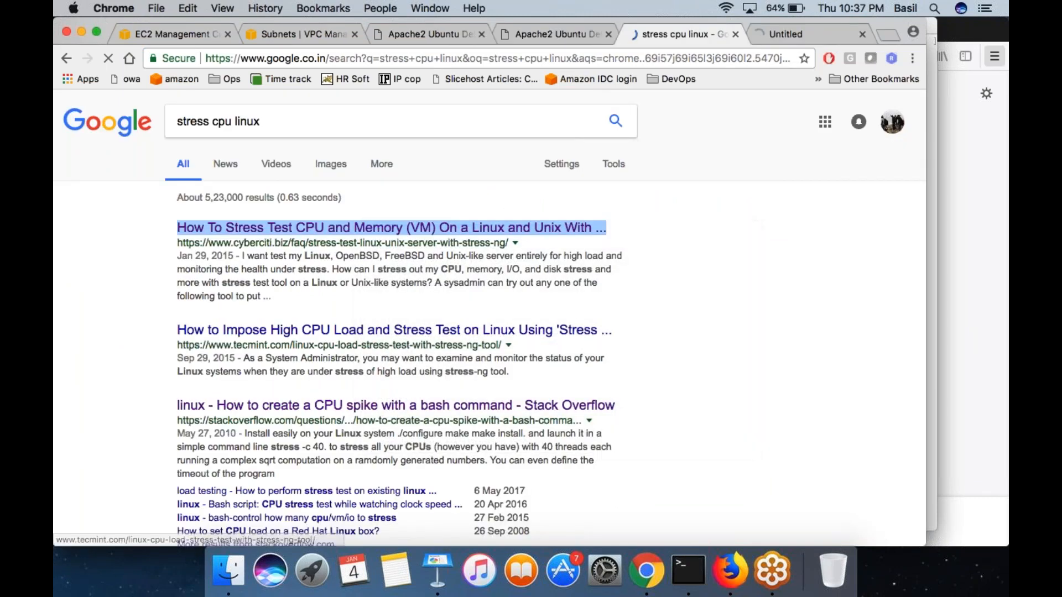
{"action": "right_click", "coordinate": [360, 406]}
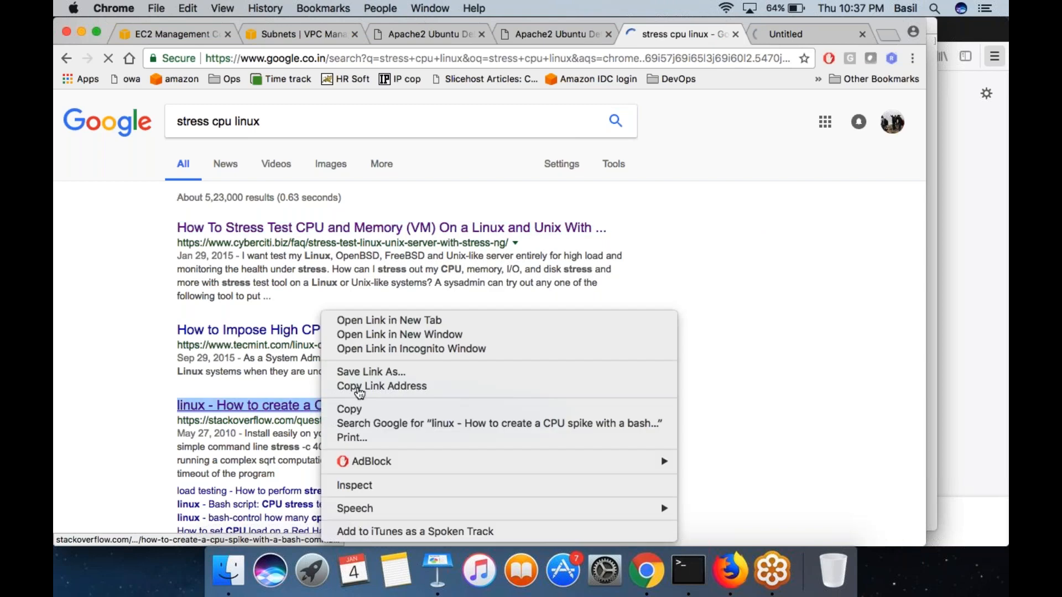
{"action": "left_click", "coordinate": [415, 319]}
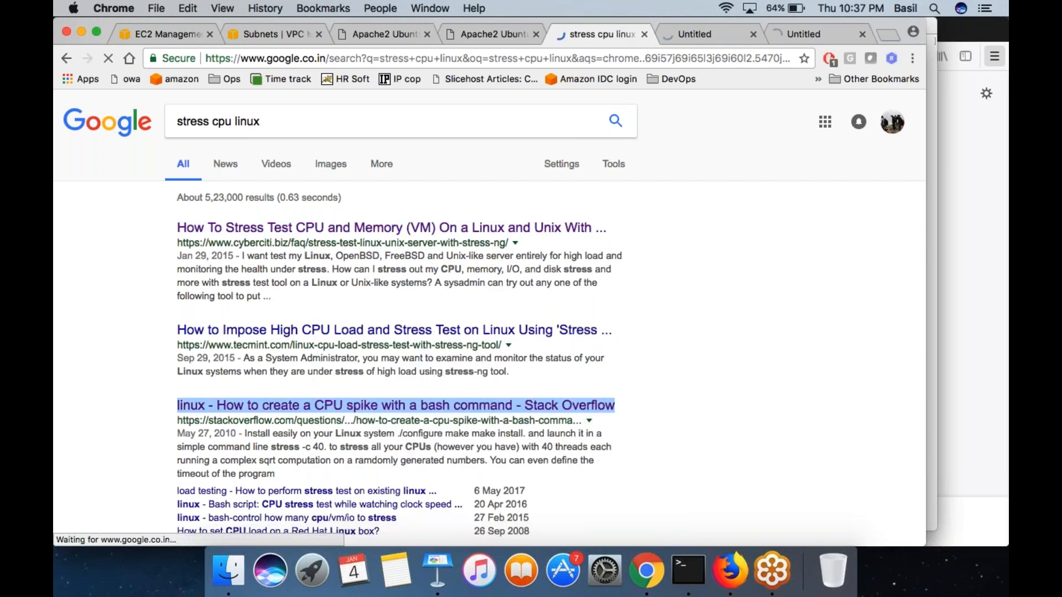
{"action": "left_click", "coordinate": [703, 32]}
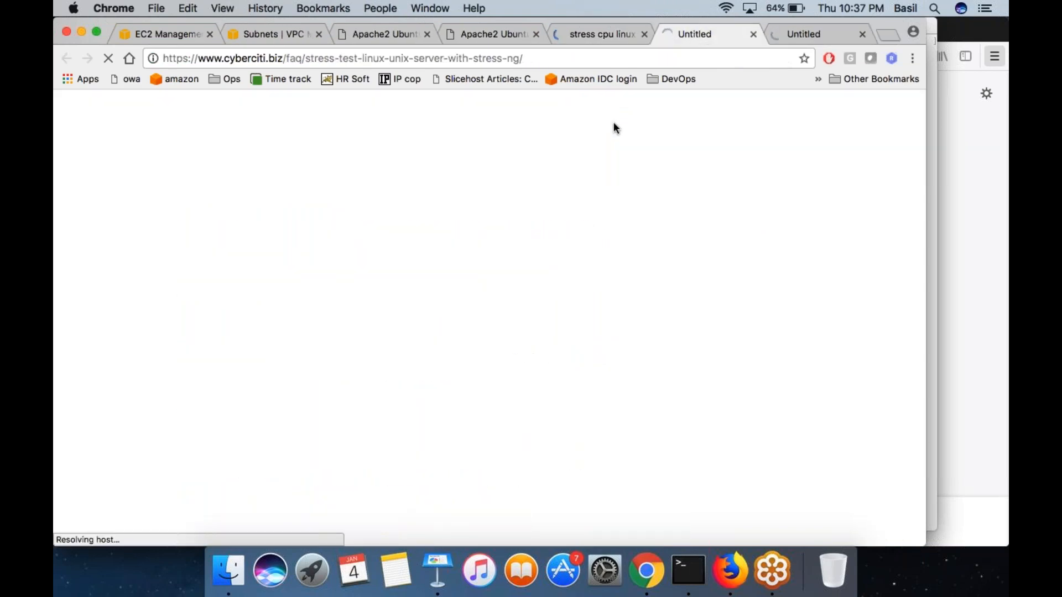
{"action": "left_click", "coordinate": [592, 33]}
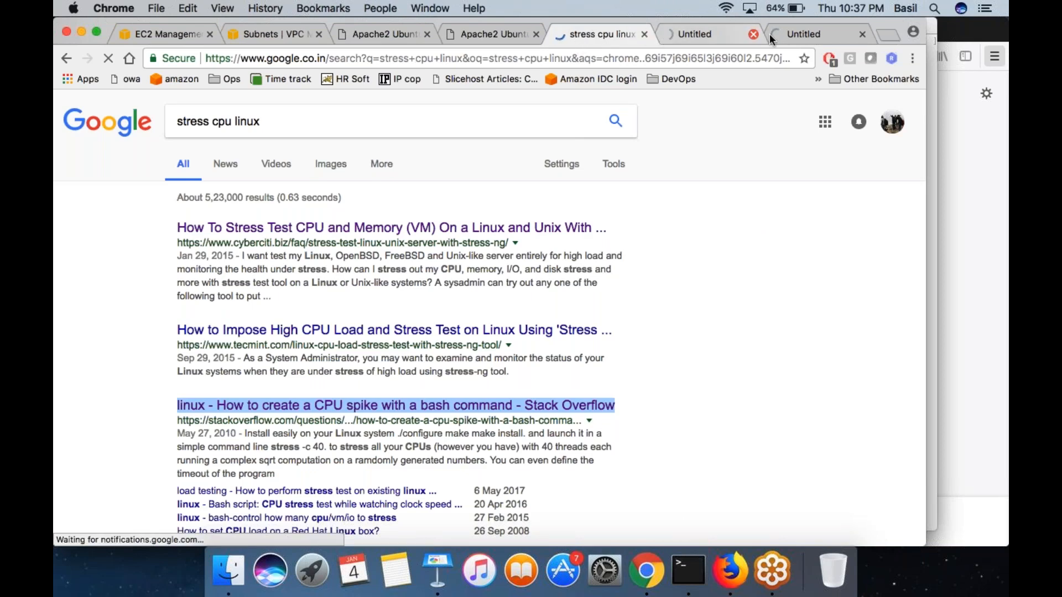
{"action": "left_click", "coordinate": [791, 32]}
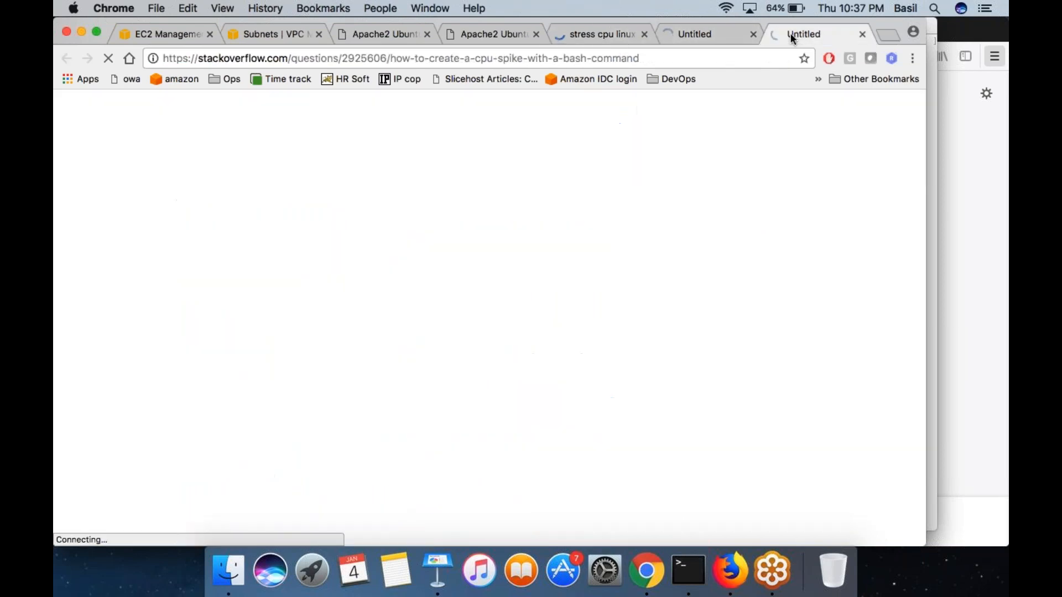
{"action": "left_click", "coordinate": [608, 35]}
{"action": "left_click", "coordinate": [693, 32]}
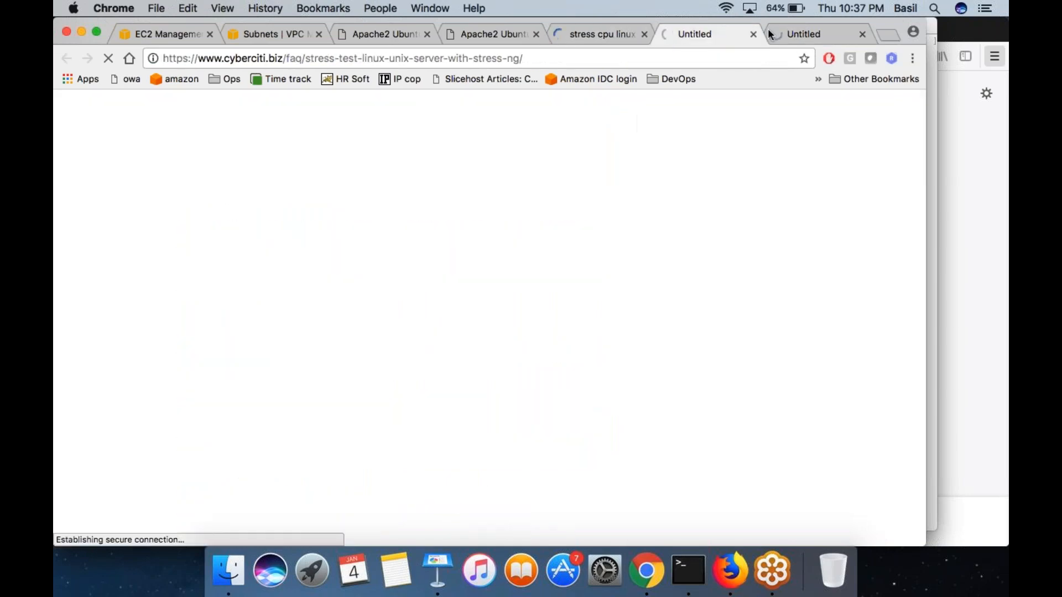
{"action": "left_click", "coordinate": [797, 36]}
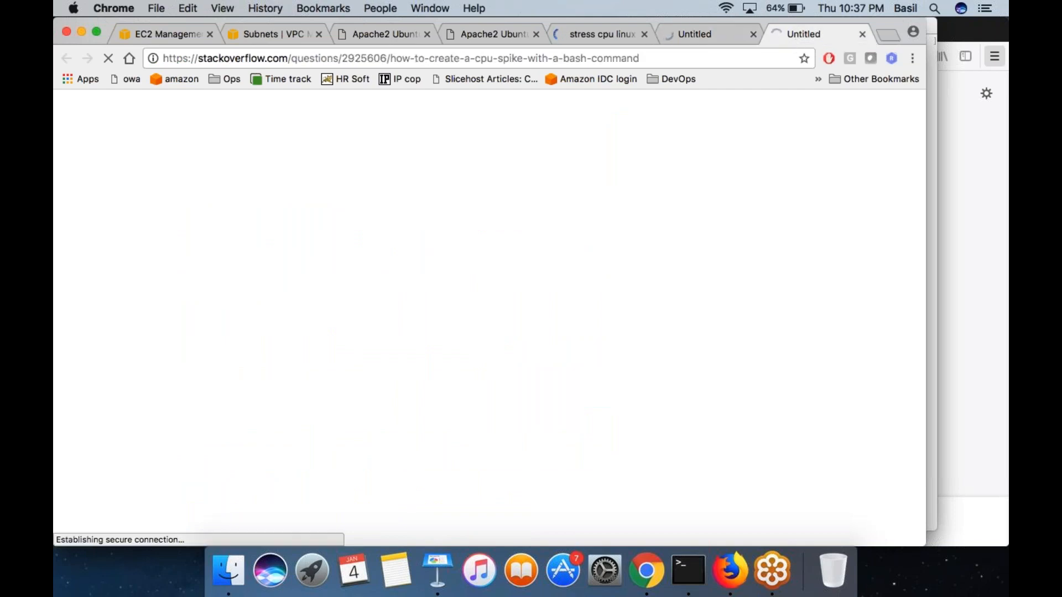
{"action": "left_click", "coordinate": [606, 33]}
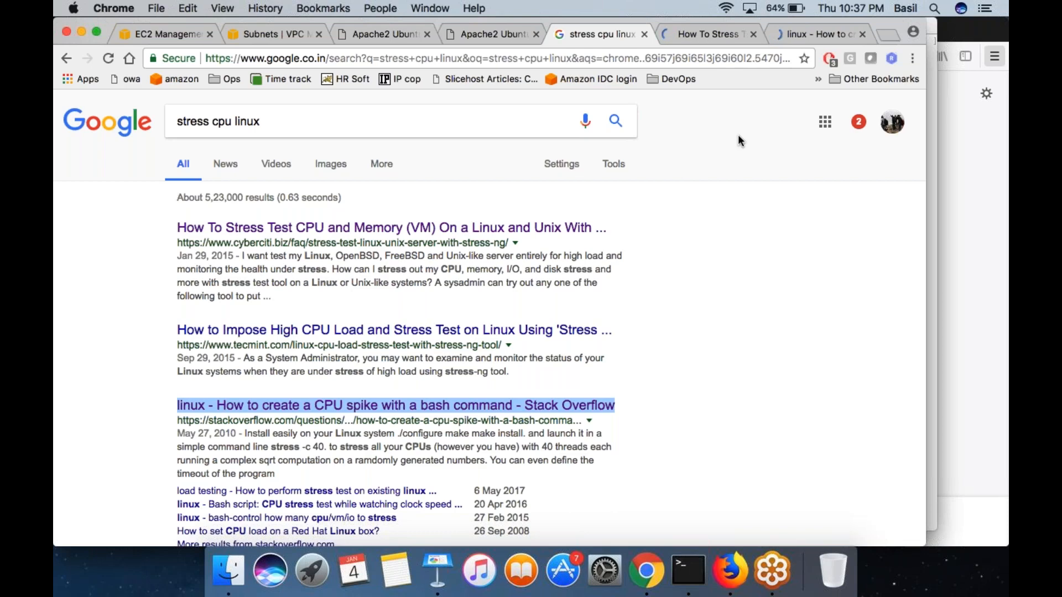
- Copy the command dd if=/dev/zero of=/dev/null from the accepted Stack Overflow answer on creating a CPU spike
{"action": "left_click", "coordinate": [798, 34]}
{"action": "scroll", "coordinate": [428, 355], "scroll_direction": "down", "scroll_amount": 5}
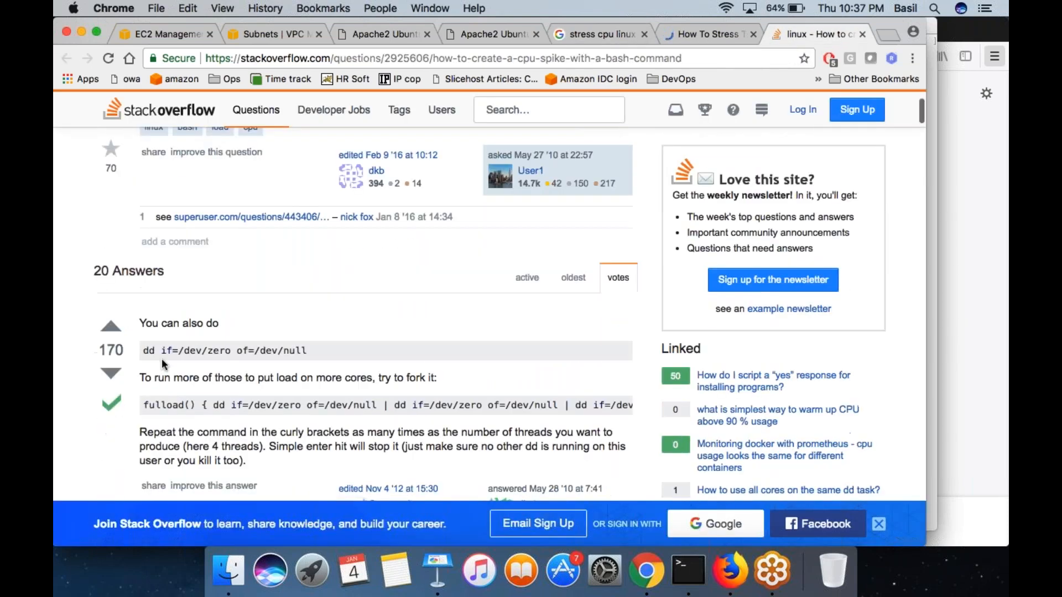
{"action": "left_click_drag", "start_coordinate": [143, 350], "coordinate": [307, 349]}
{"action": "key", "text": "super+c"}
{"action": "left_click", "coordinate": [998, 62]}
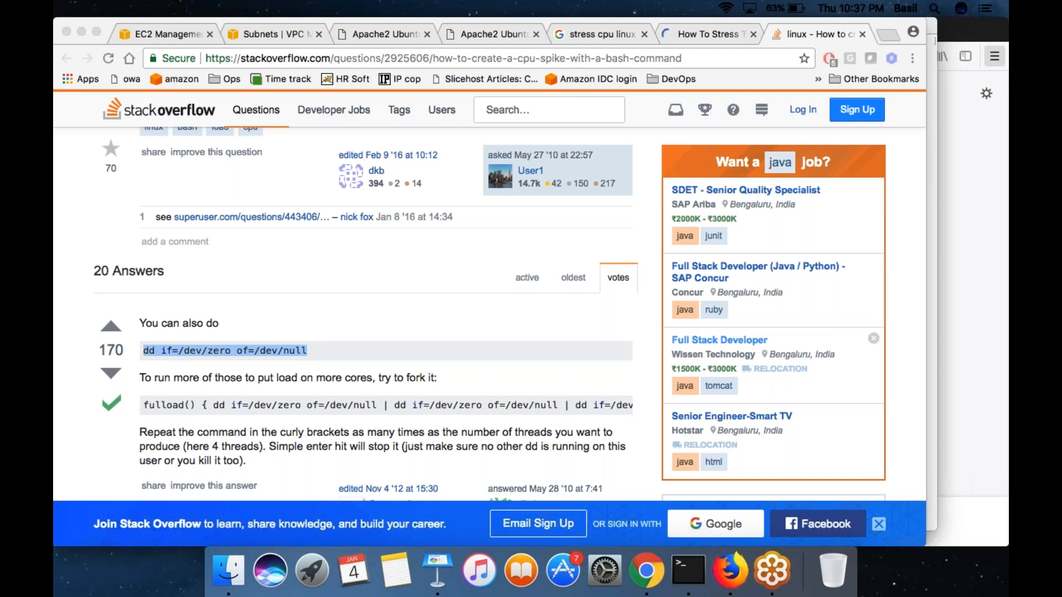
- Switch to Terminal and begin the SSH command with "ssh -i dec14.pem ubuntu@"
{"action": "left_click", "coordinate": [687, 572]}
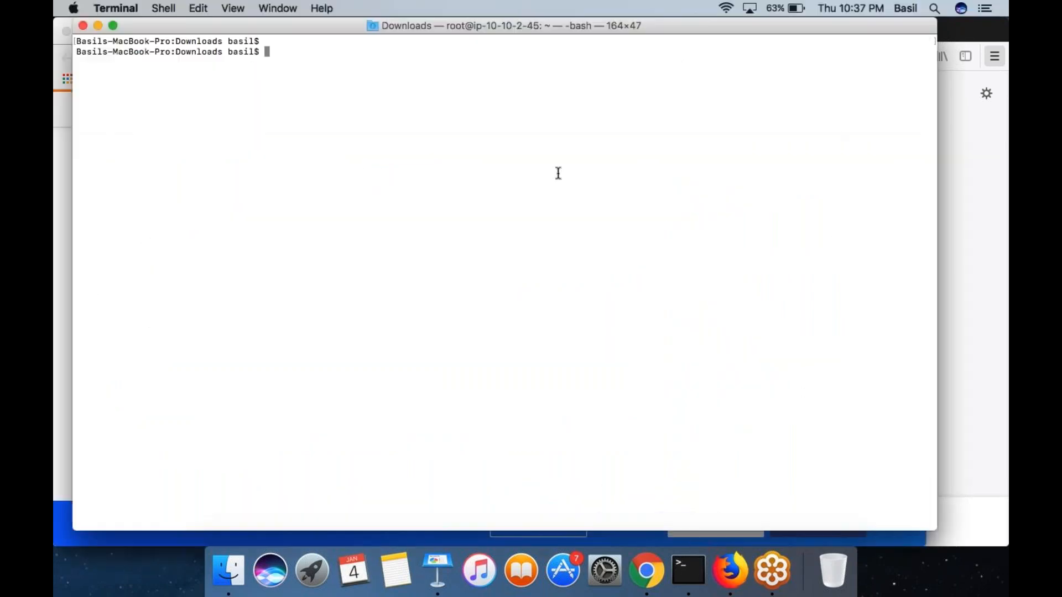
{"action": "type", "text": "ssh -i dec14.pem ubuntu@"}
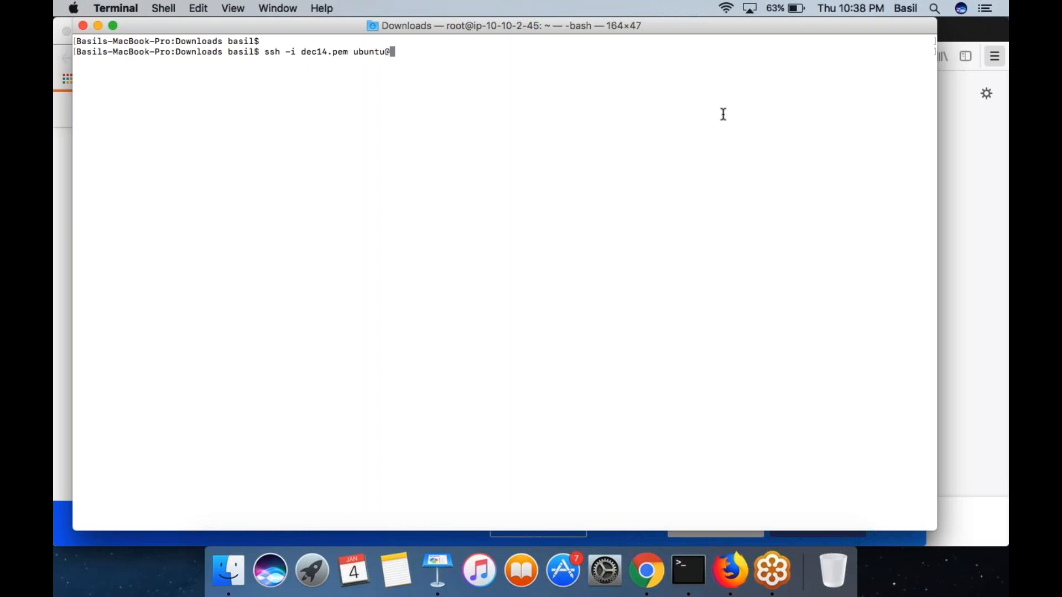
- Switch to Chrome and copy the public DNS address of the new unnamed instance from its EC2 description
{"action": "key", "text": "super+Tab"}
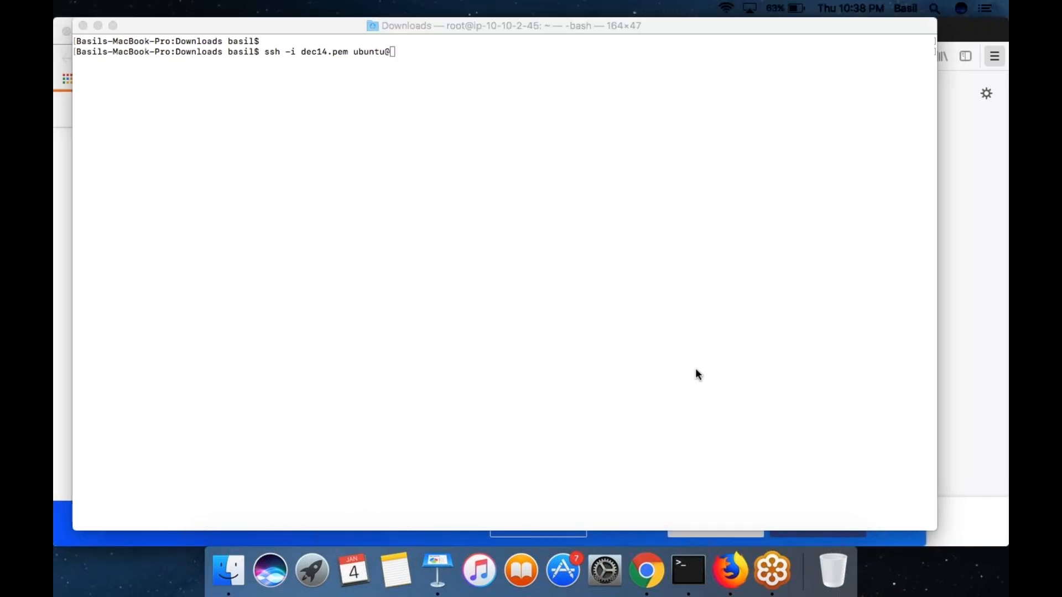
{"action": "left_click", "coordinate": [646, 569]}
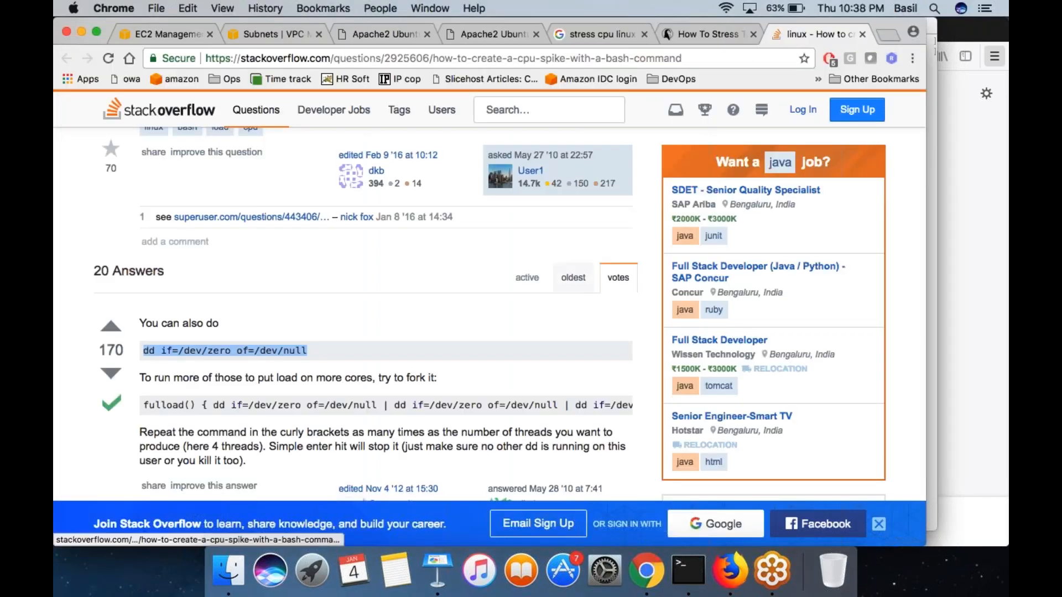
{"action": "left_click", "coordinate": [171, 34]}
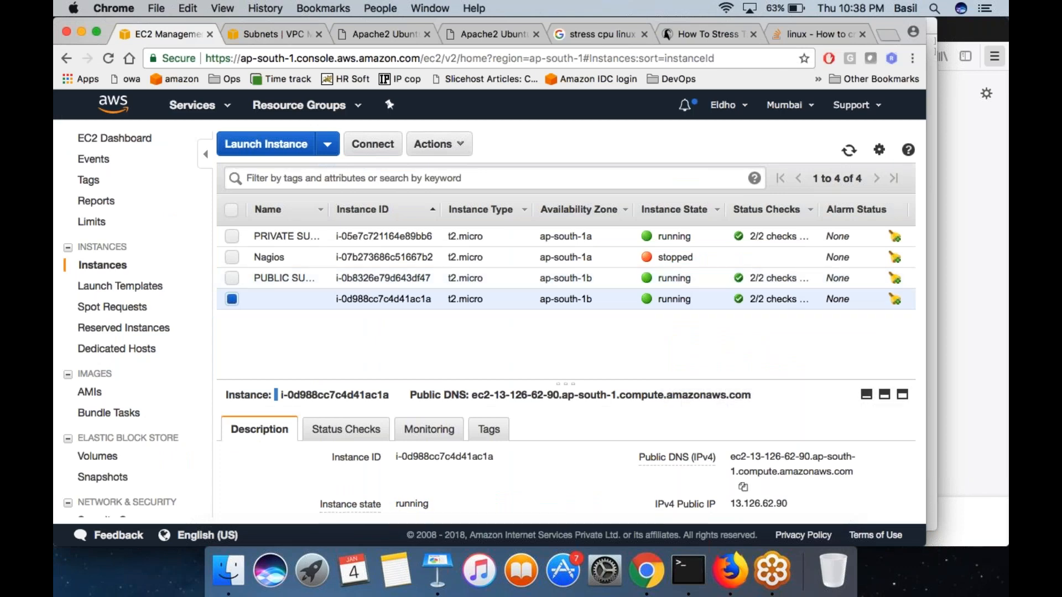
{"action": "left_click", "coordinate": [743, 487]}
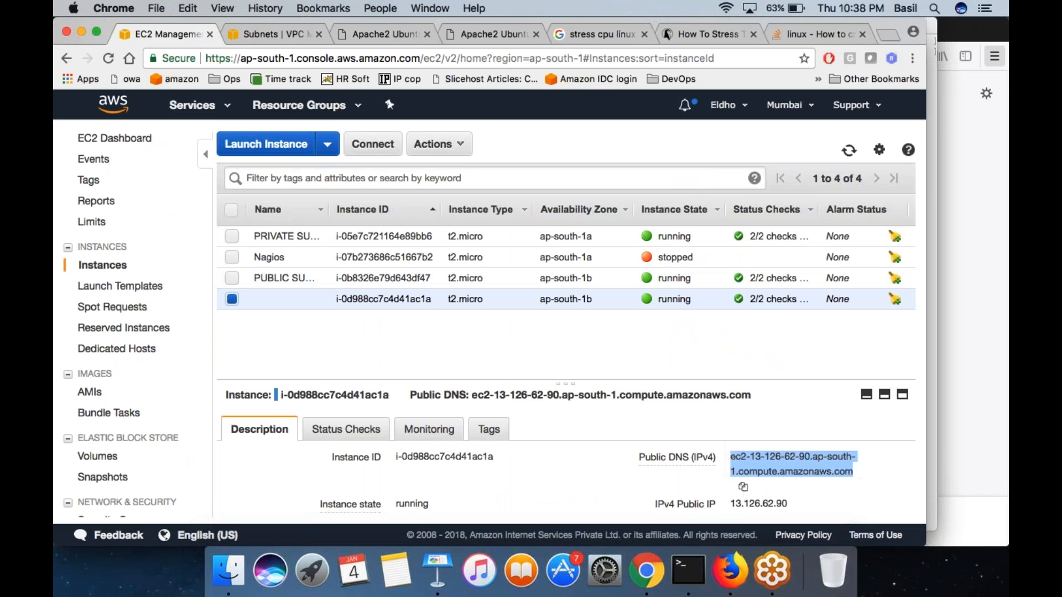
{"action": "left_click", "coordinate": [641, 489]}
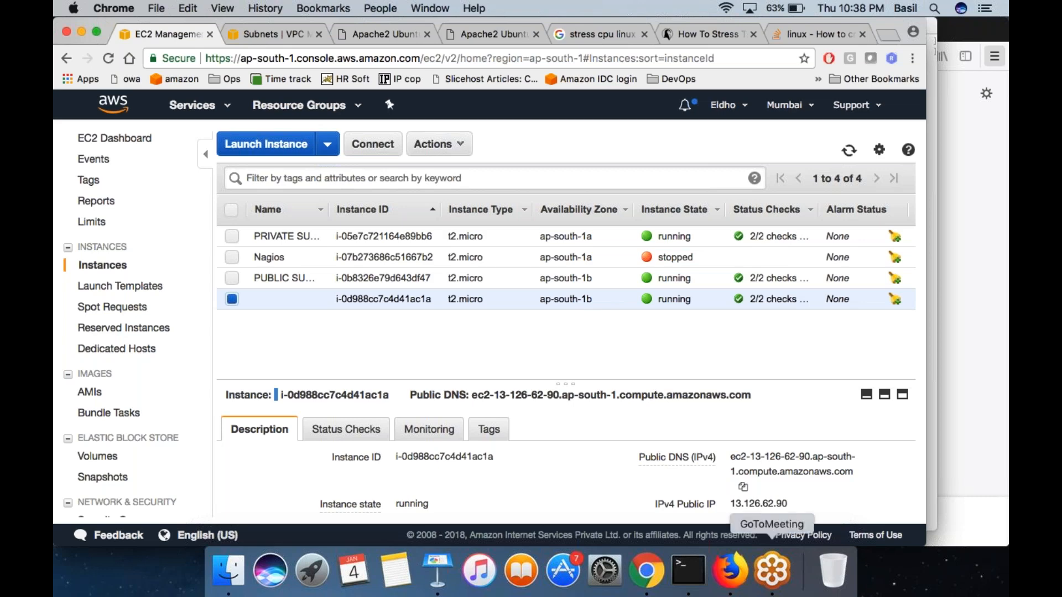
- Switch to Terminal, complete the SSH command with the copied public DNS address, connect and accept the host key with yes
{"action": "left_click", "coordinate": [688, 569]}
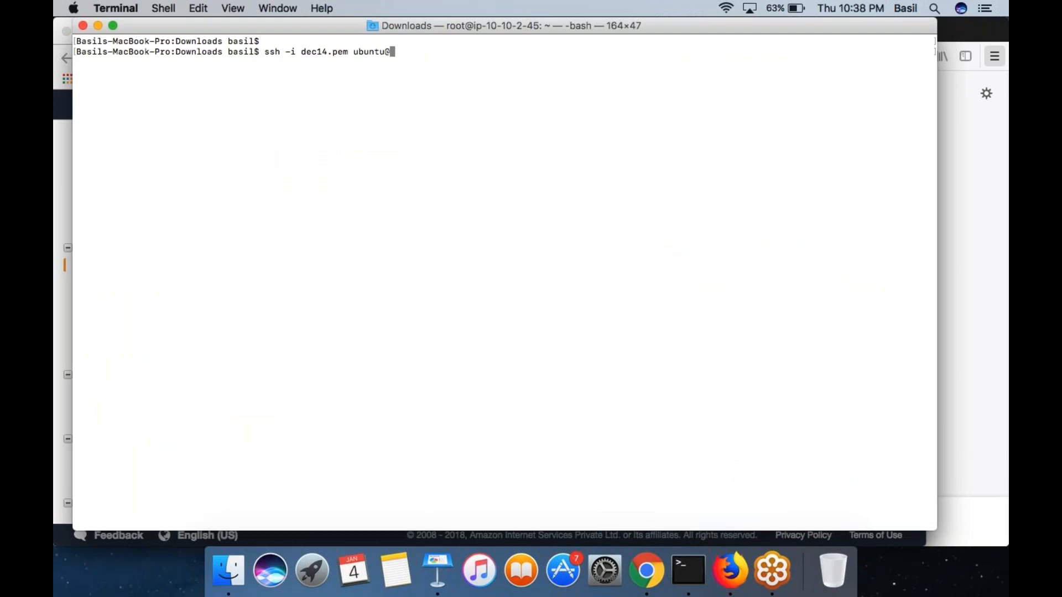
{"action": "key", "text": "super+v"}
{"action": "key", "text": "Return"}
{"action": "type", "text": "yes"}
{"action": "key", "text": "Return"}
- Become root on the instance with sudo su - and clear the terminal screen
{"action": "type", "text": "sudo"}
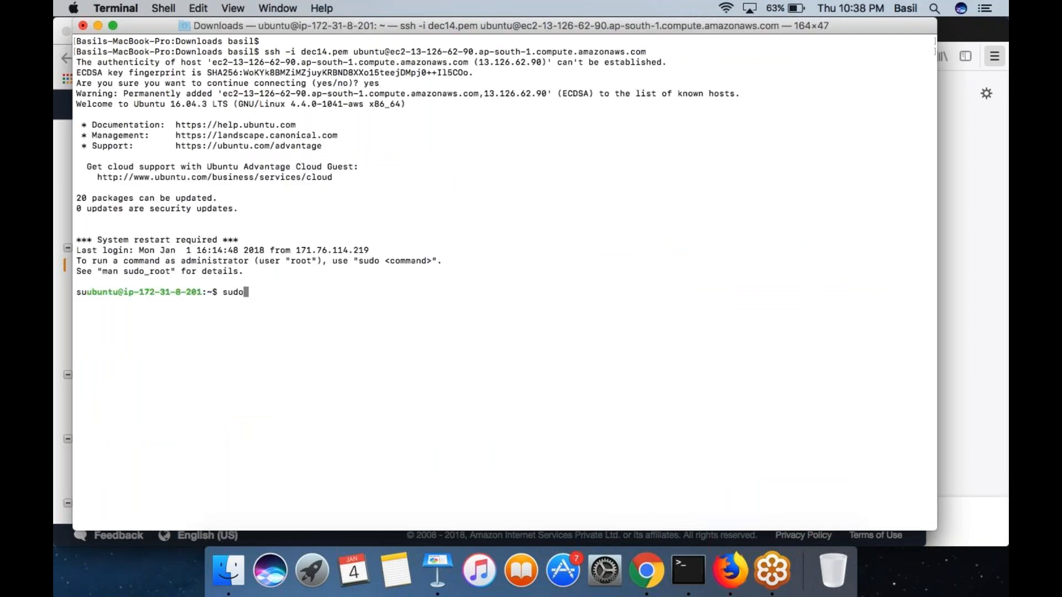
{"action": "type", "text": " su -"}
{"action": "key", "text": "Return"}
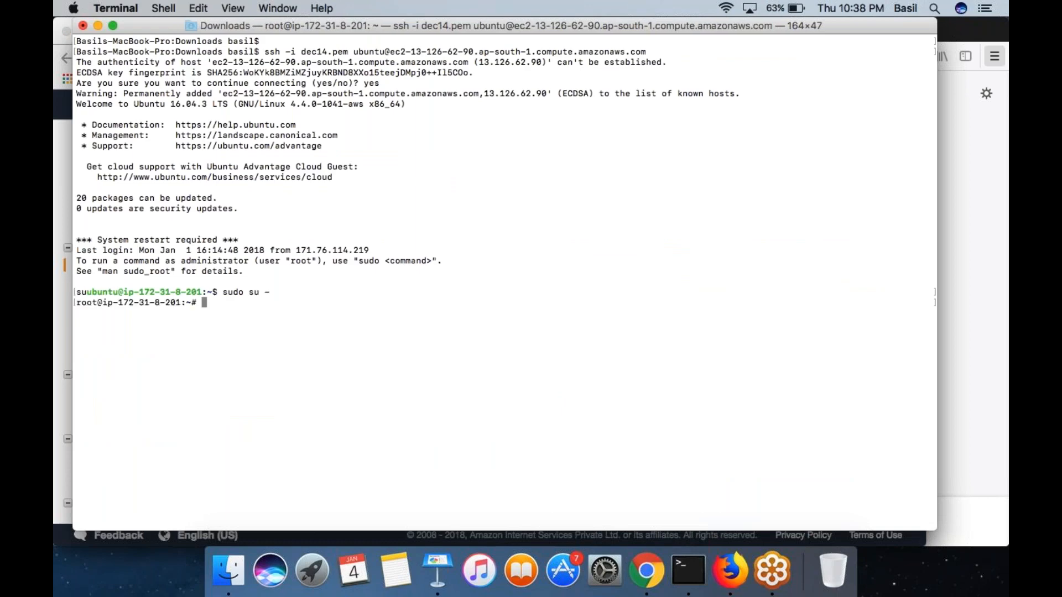
{"action": "key", "text": "Return"}
{"action": "key", "text": "Return"}
{"action": "key", "text": "ctrl+l"}
{"action": "key", "text": "Return"}
- Copy dd if=/dev/zero of=/dev/null again from the Stack Overflow answer in Chrome and run it in the root session in Terminal
{"action": "key", "text": "super+Tab"}
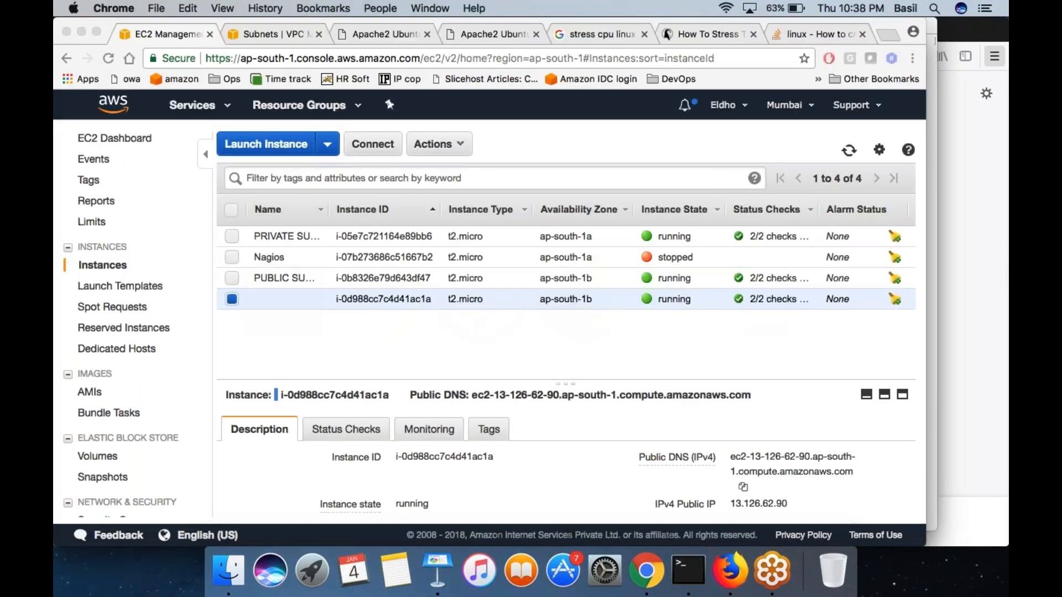
{"action": "left_click", "coordinate": [809, 37]}
{"action": "triple_click", "coordinate": [328, 347]}
{"action": "key", "text": "super+c"}
{"action": "key", "text": "super+Tab"}
{"action": "key", "text": "super+v"}
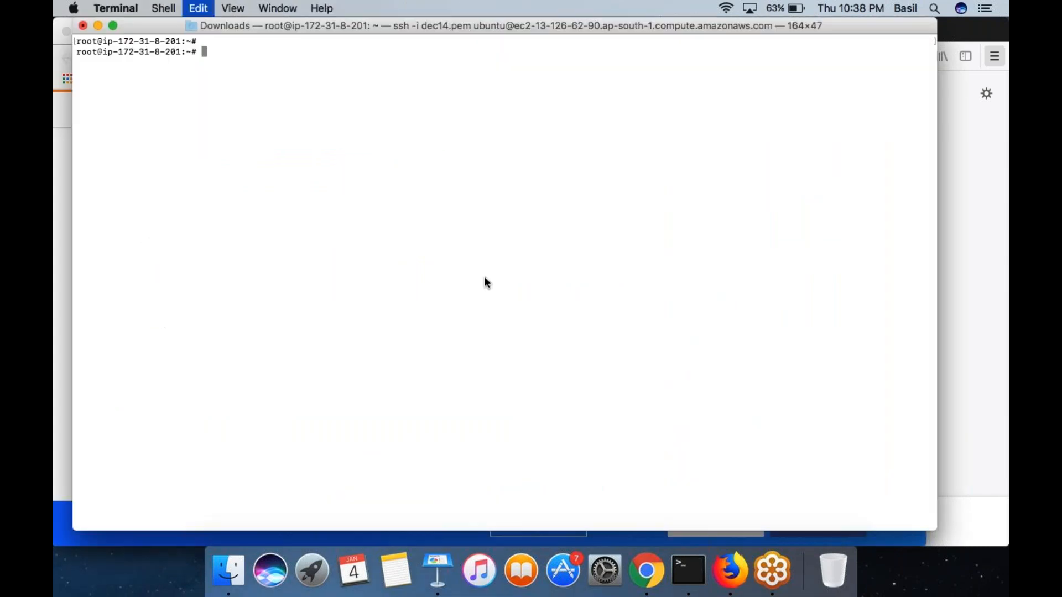
{"action": "key", "text": "Return"}
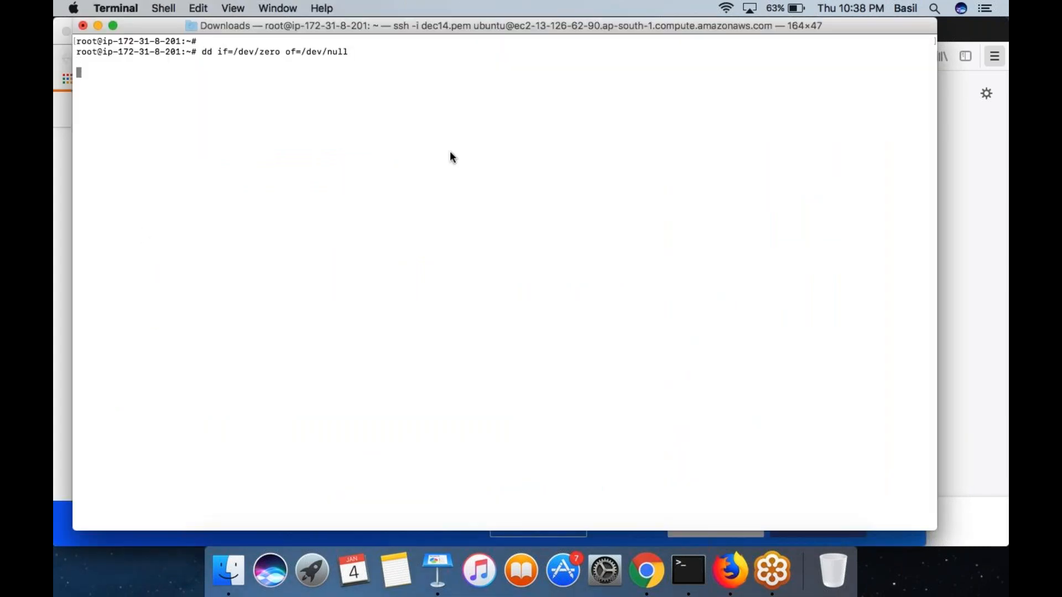
- Open a second Terminal tab and connect to the same instance by reusing the first session's ssh -i dec14.pem command
{"action": "key", "text": "super+t"}
{"action": "key", "text": "super+Tab"}
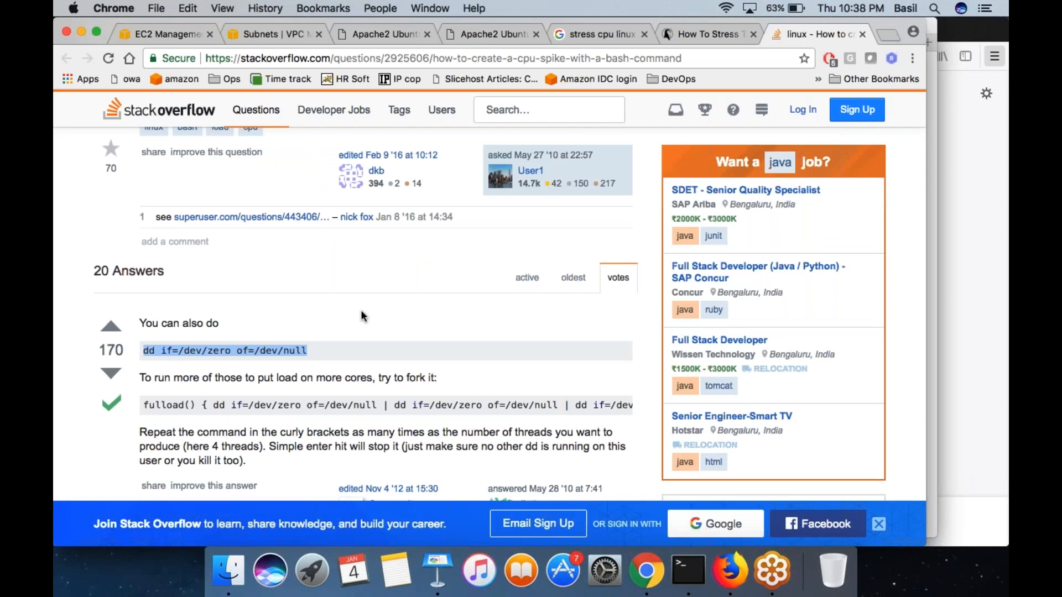
{"action": "left_click", "coordinate": [168, 34]}
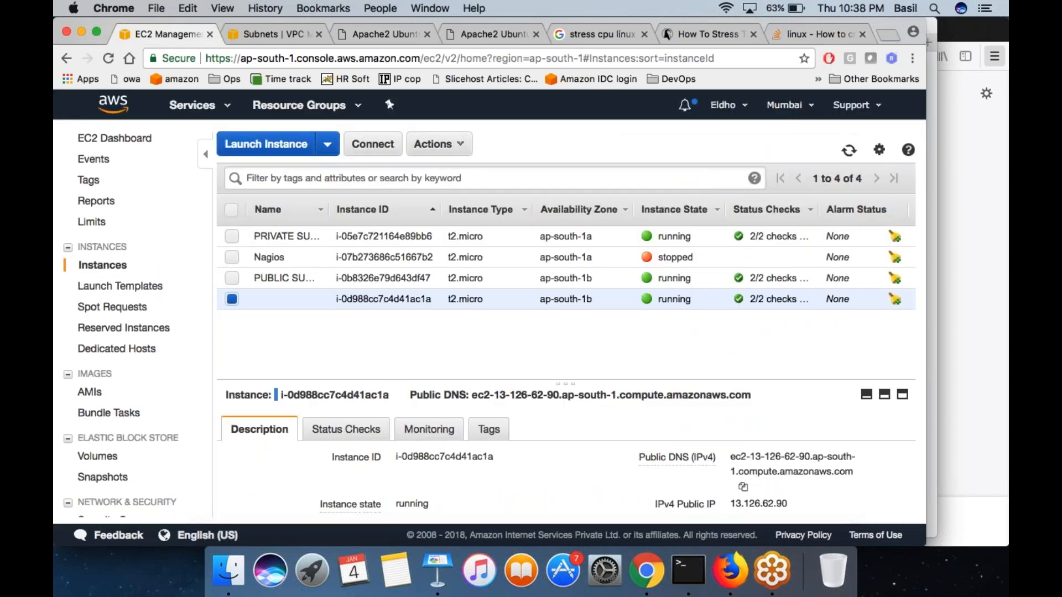
{"action": "key", "text": "super+Tab"}
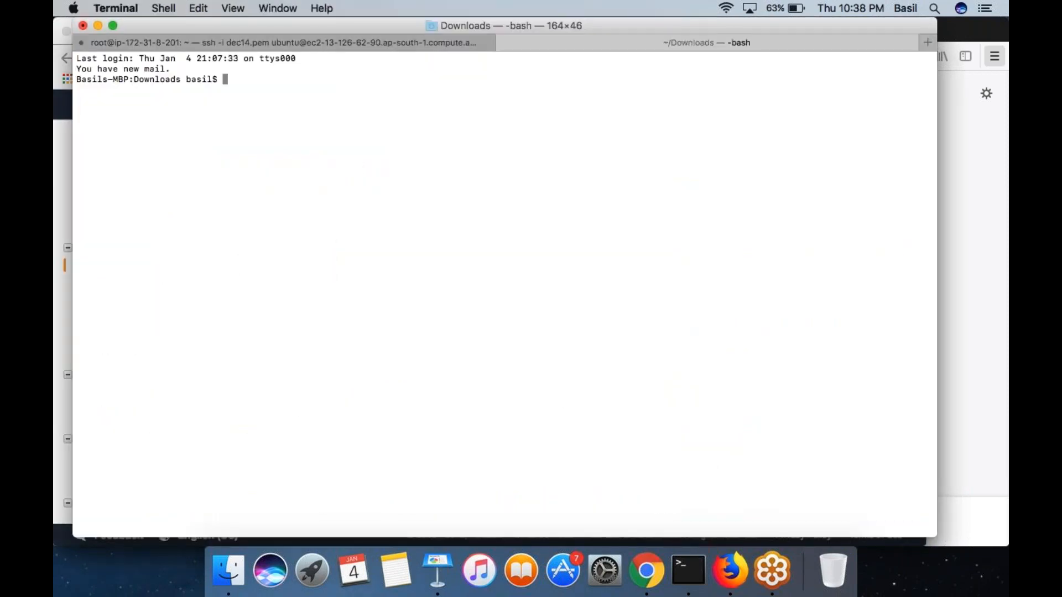
{"action": "left_click", "coordinate": [358, 43]}
{"action": "scroll", "coordinate": [316, 163], "scroll_direction": "up", "scroll_amount": 10}
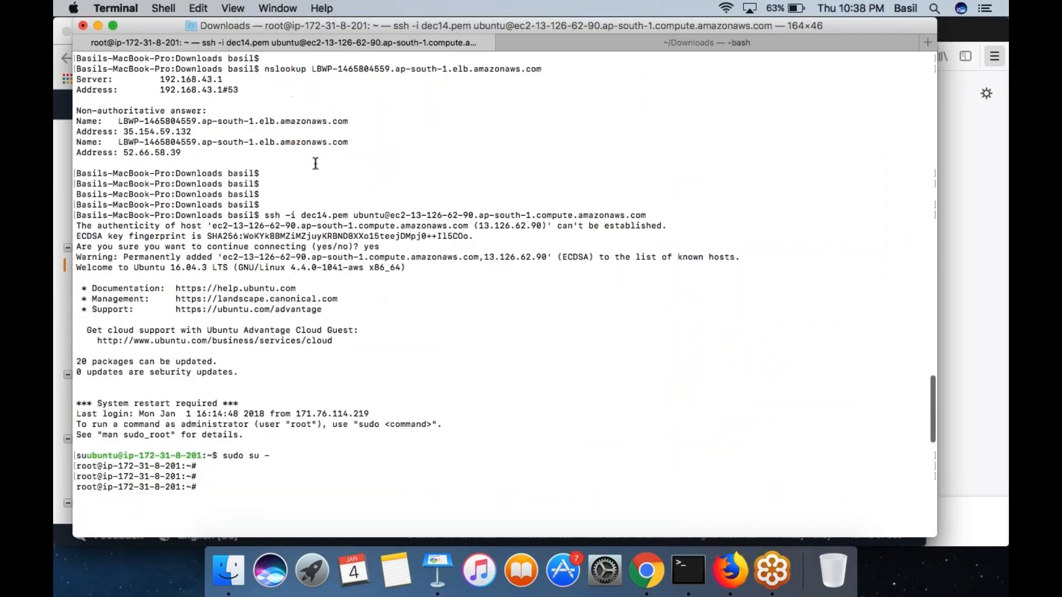
{"action": "left_click_drag", "start_coordinate": [265, 205], "coordinate": [348, 205]}
{"action": "left_click_drag", "start_coordinate": [418, 200], "coordinate": [634, 205]}
{"action": "key", "text": "super+c"}
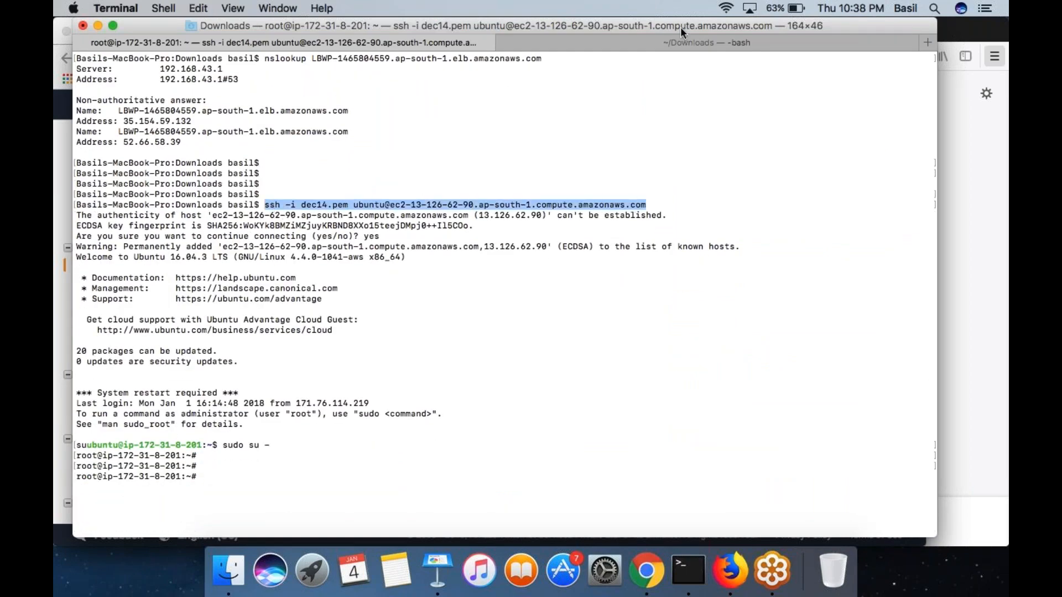
{"action": "left_click", "coordinate": [680, 40]}
{"action": "key", "text": "super+v"}
{"action": "key", "text": "Return"}
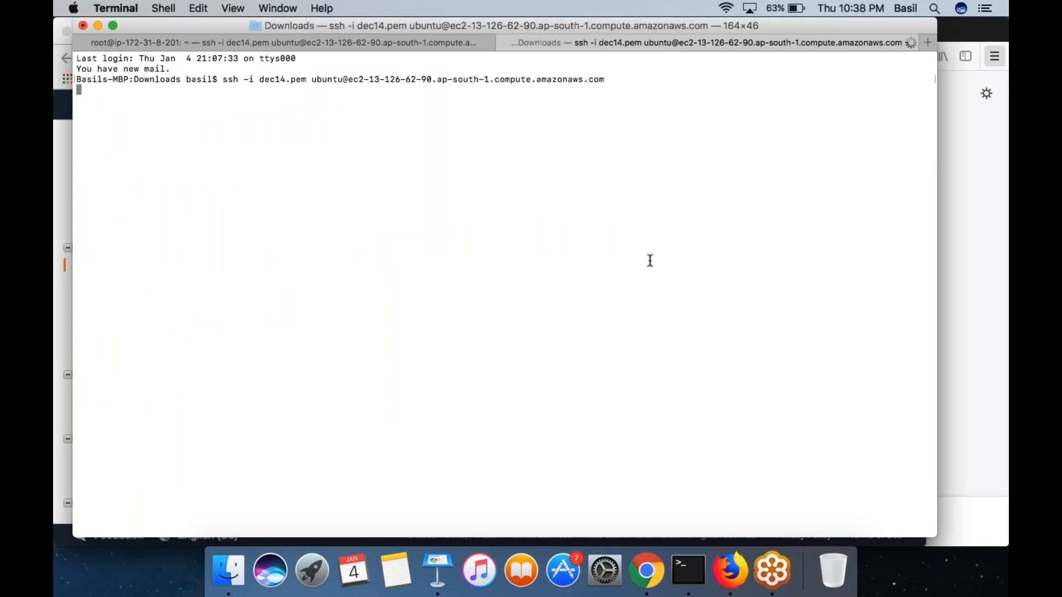
- Run top in the second SSH session and check the CPU usage of the dd process
{"action": "type", "text": "top"}
{"action": "key", "text": "Return"}
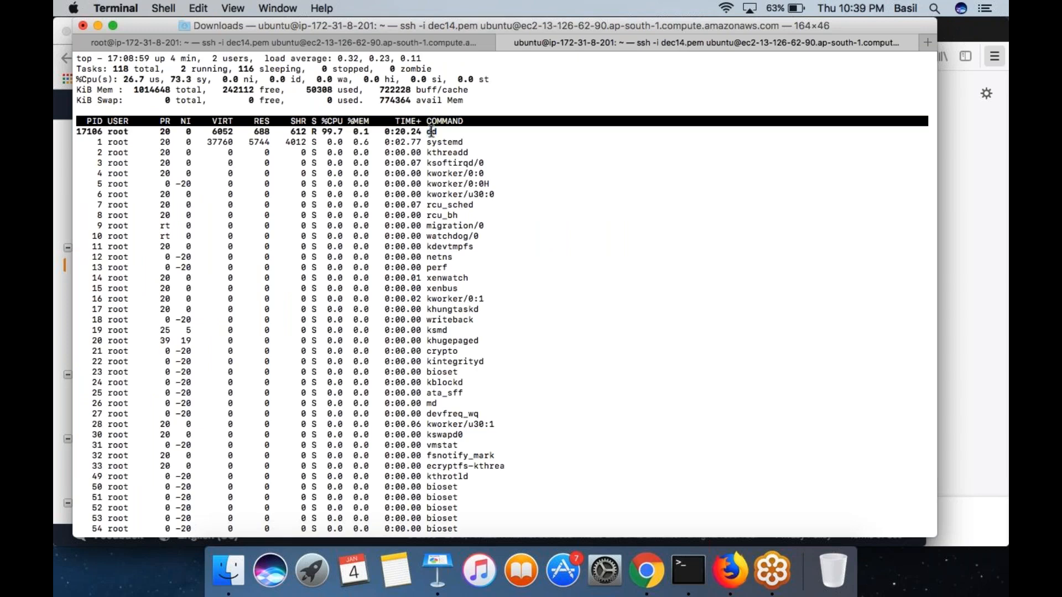
{"action": "left_click_drag", "start_coordinate": [430, 132], "coordinate": [445, 132]}
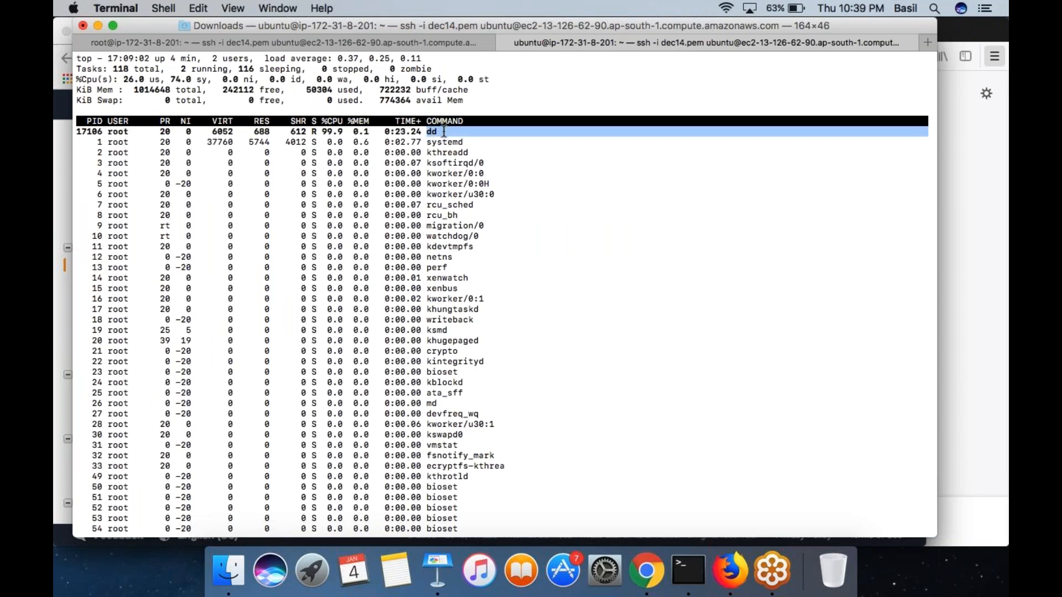
{"action": "double_click", "coordinate": [429, 132]}
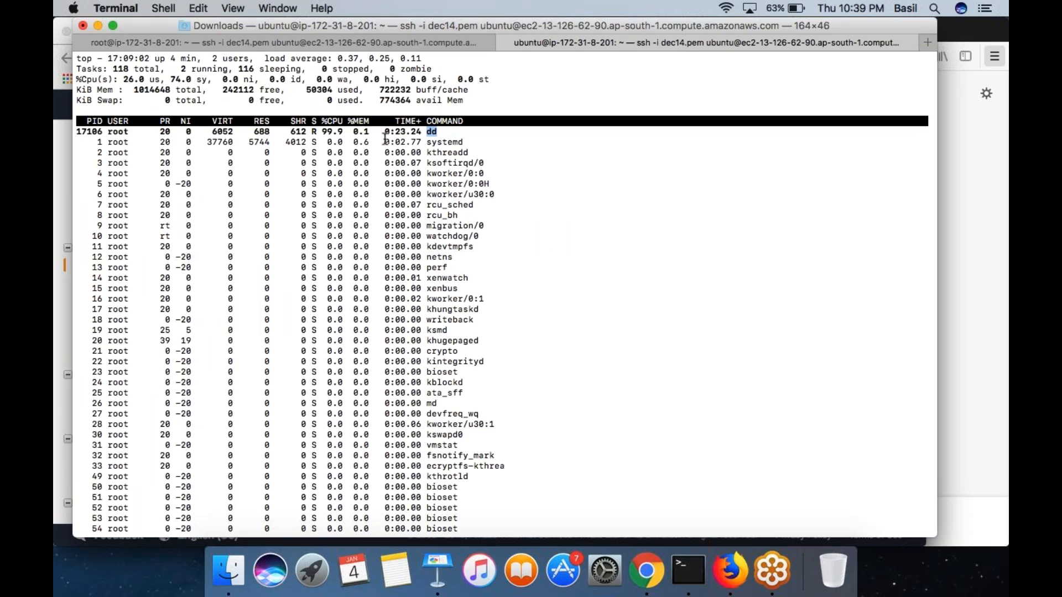
{"action": "double_click", "coordinate": [330, 131]}
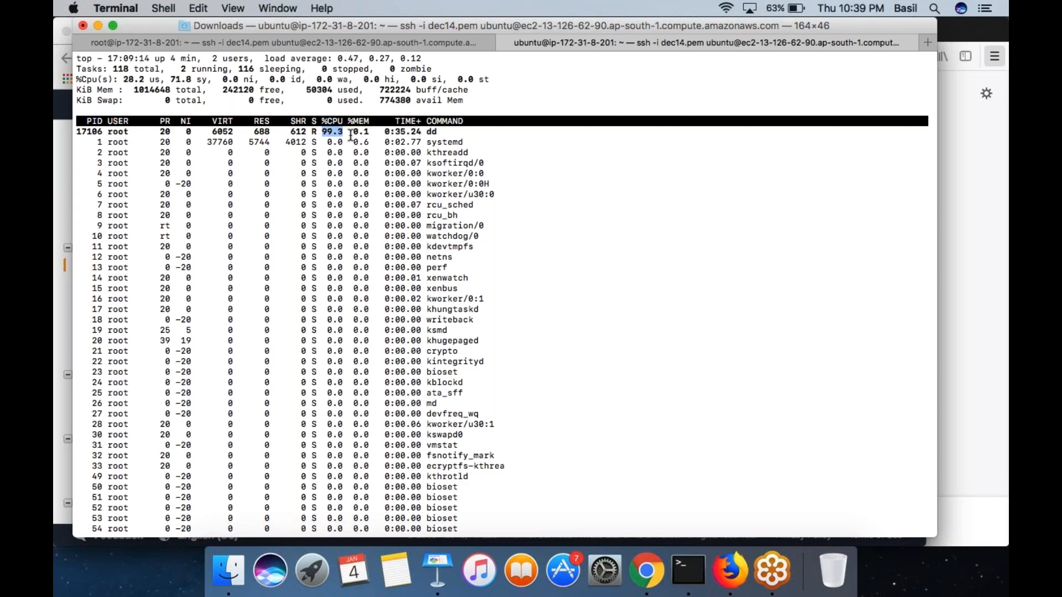
- Check the dd command in the first SSH session, view the EC2 instance list in Chrome, and return to Terminal
{"action": "left_click", "coordinate": [385, 42]}
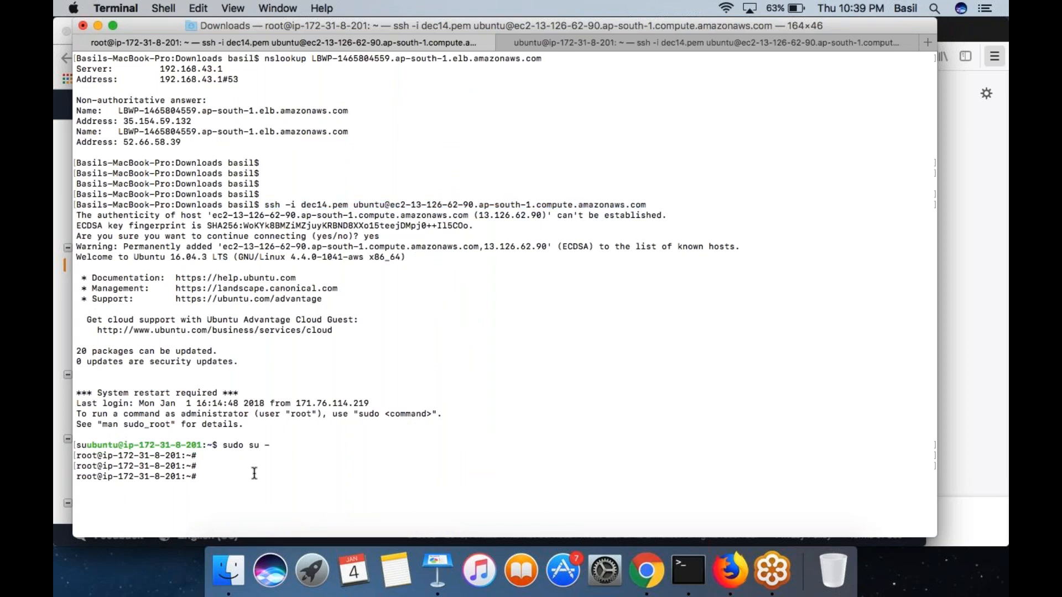
{"action": "key", "text": "Return"}
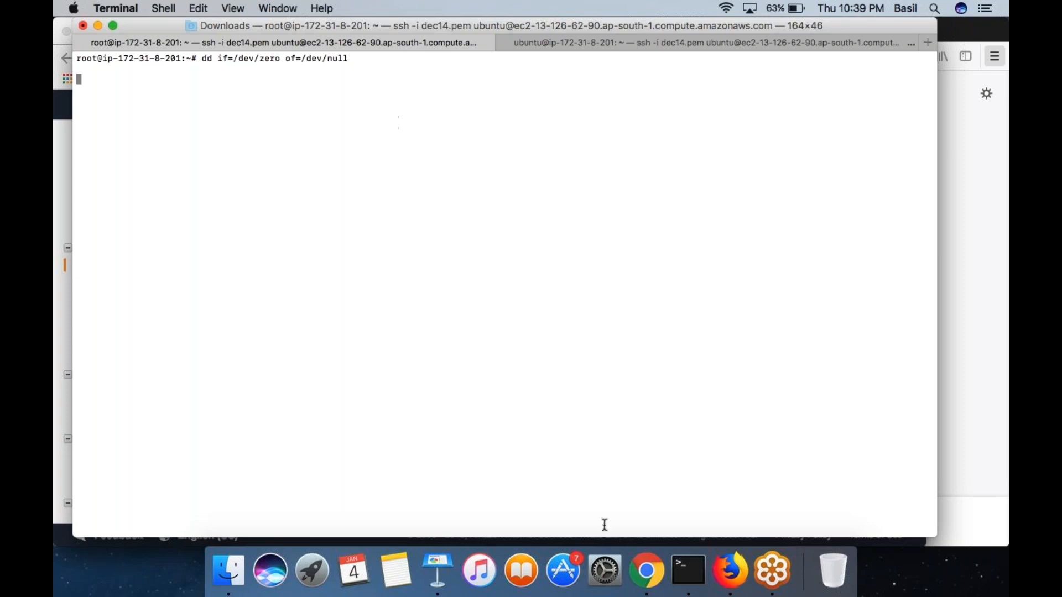
{"action": "left_click", "coordinate": [646, 571]}
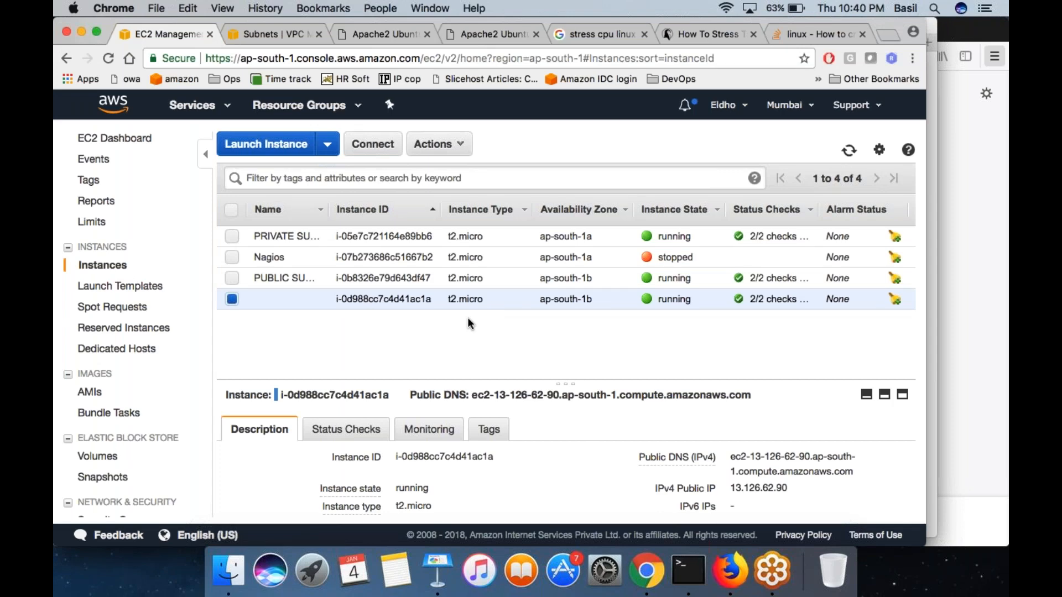
{"action": "left_click", "coordinate": [688, 569]}
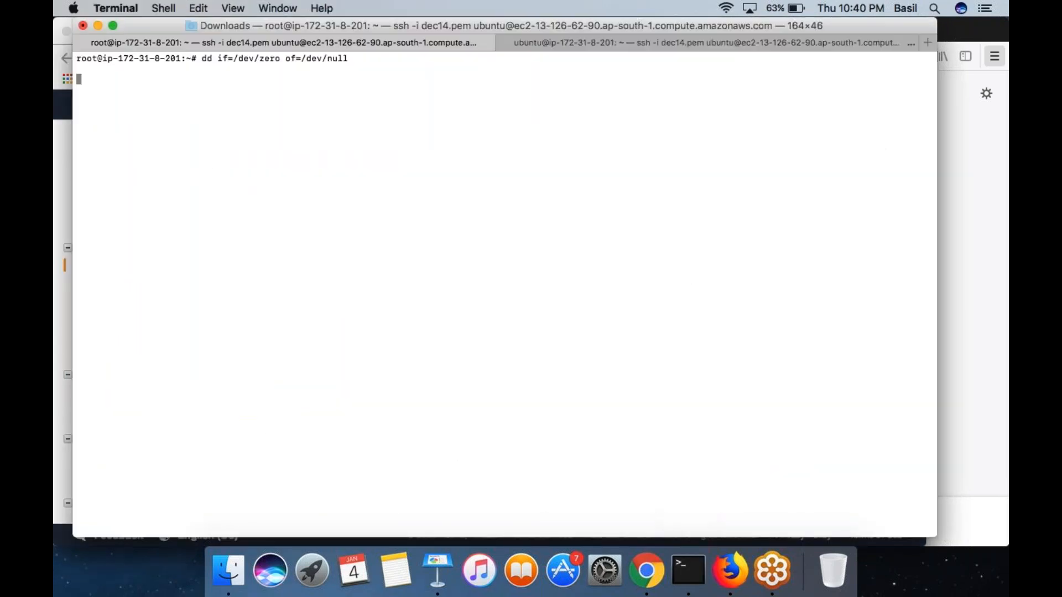
{"action": "mouse_move", "coordinate": [652, 72]}
{"action": "left_mouse_down"}
{"action": "mouse_move", "coordinate": [871, 272]}
{"action": "mouse_move", "coordinate": [846, 62]}
{"action": "mouse_move", "coordinate": [665, 78]}
{"action": "left_mouse_up"}
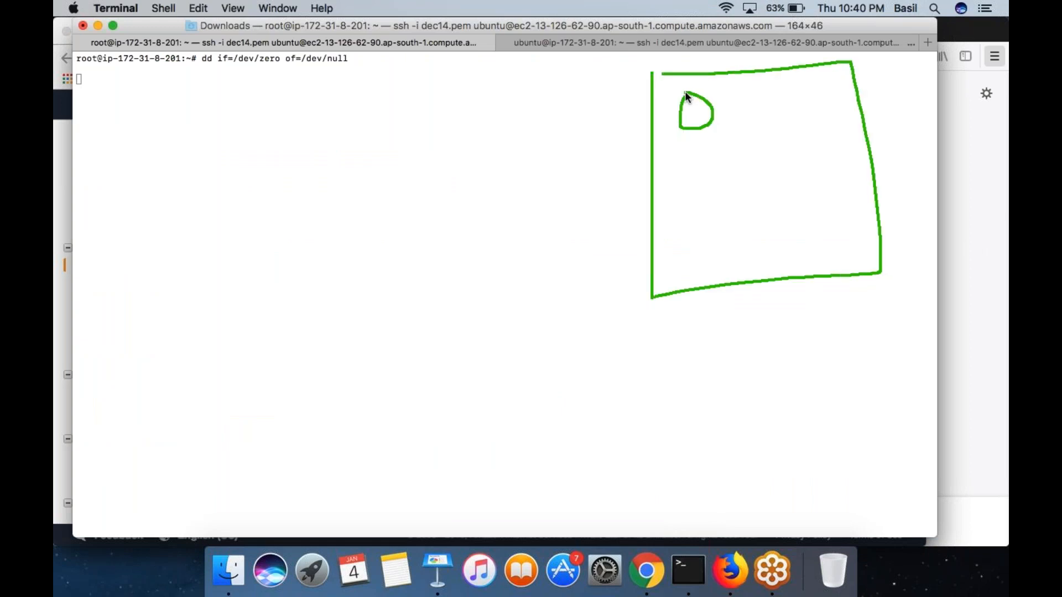
{"action": "mouse_move", "coordinate": [719, 98]}
{"action": "left_mouse_down"}
{"action": "mouse_move", "coordinate": [737, 124]}
{"action": "mouse_move", "coordinate": [763, 115]}
{"action": "left_mouse_up"}
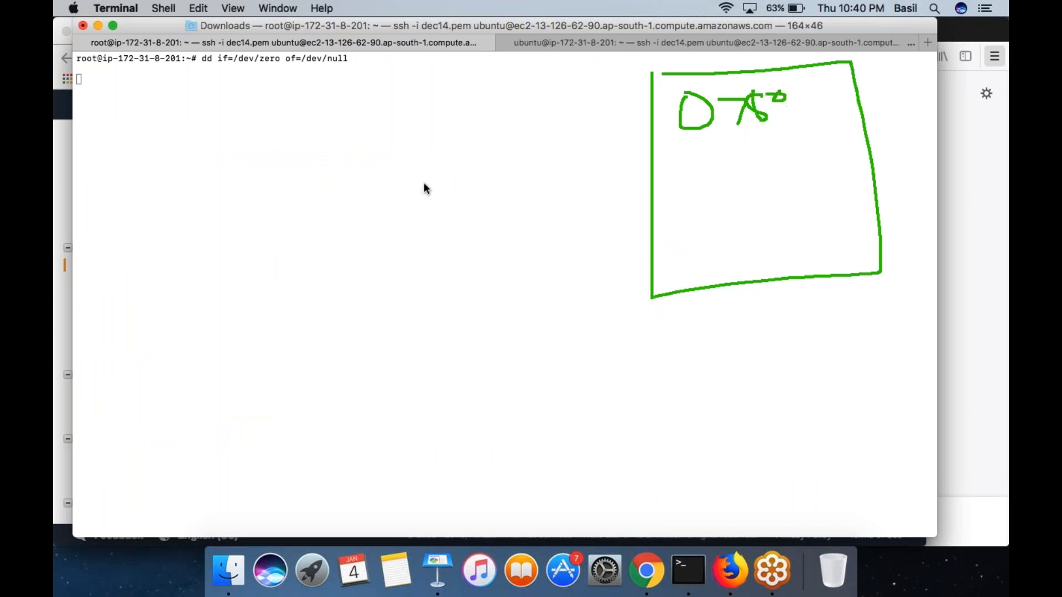
{"action": "left_click_drag", "start_coordinate": [389, 153], "coordinate": [392, 200]}
{"action": "mouse_move", "coordinate": [701, 178]}
{"action": "left_mouse_down"}
{"action": "mouse_move", "coordinate": [704, 204]}
{"action": "mouse_move", "coordinate": [697, 185]}
{"action": "left_mouse_up"}
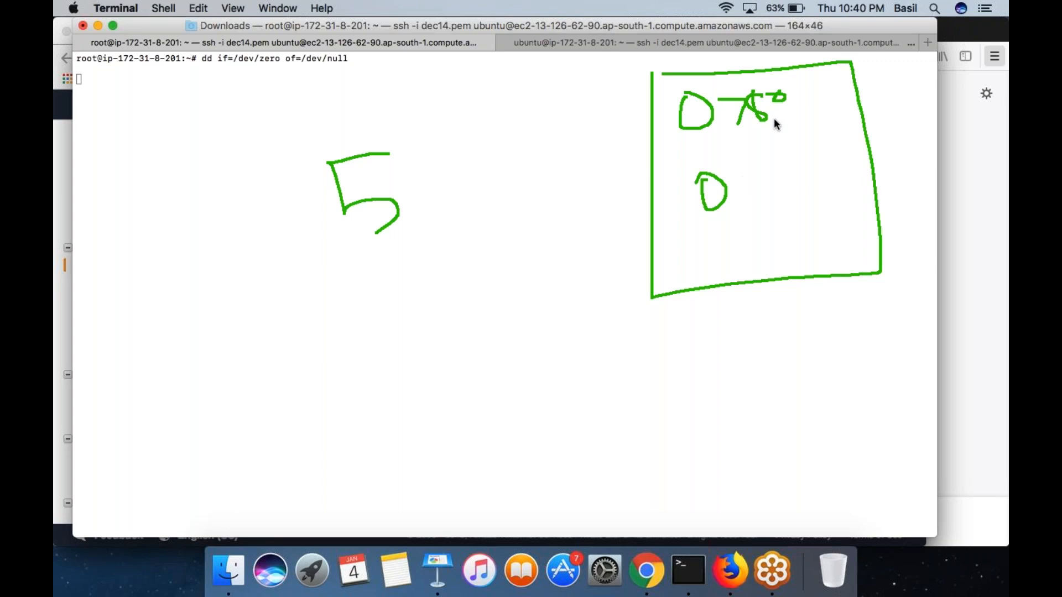
{"action": "mouse_move", "coordinate": [727, 132]}
{"action": "left_mouse_down"}
{"action": "mouse_move", "coordinate": [728, 149]}
{"action": "mouse_move", "coordinate": [761, 126]}
{"action": "mouse_move", "coordinate": [765, 135]}
{"action": "left_mouse_up"}
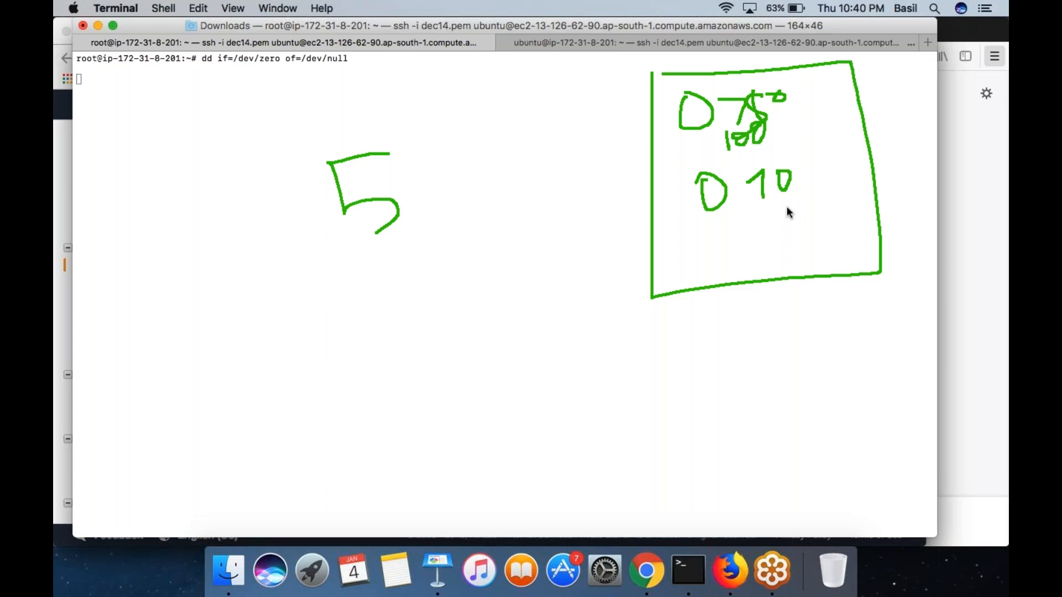
{"action": "left_click_drag", "start_coordinate": [548, 278], "coordinate": [562, 309]}
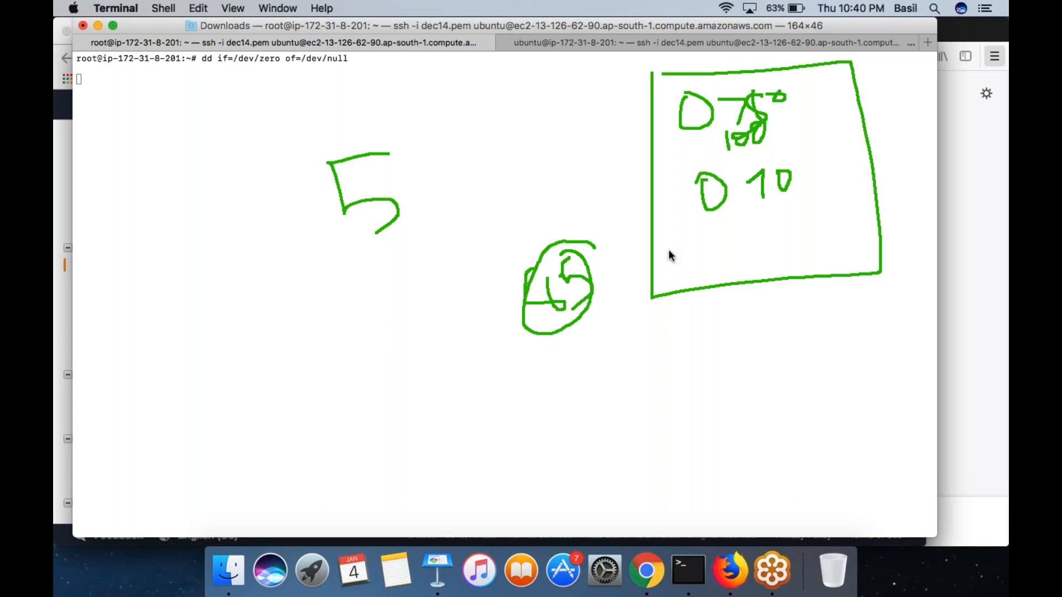
{"action": "left_click_drag", "start_coordinate": [411, 252], "coordinate": [368, 270]}
{"action": "left_click_drag", "start_coordinate": [699, 232], "coordinate": [700, 250]}
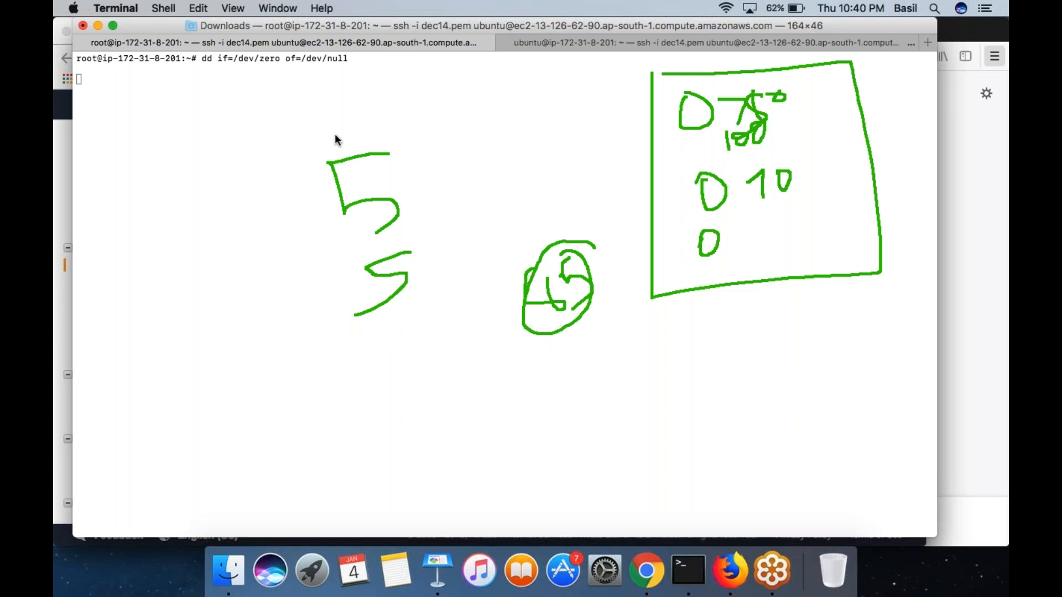
{"action": "triple_click", "coordinate": [299, 110]}
{"action": "left_click", "coordinate": [259, 157]}
{"action": "left_click_drag", "start_coordinate": [668, 227], "coordinate": [791, 262]}
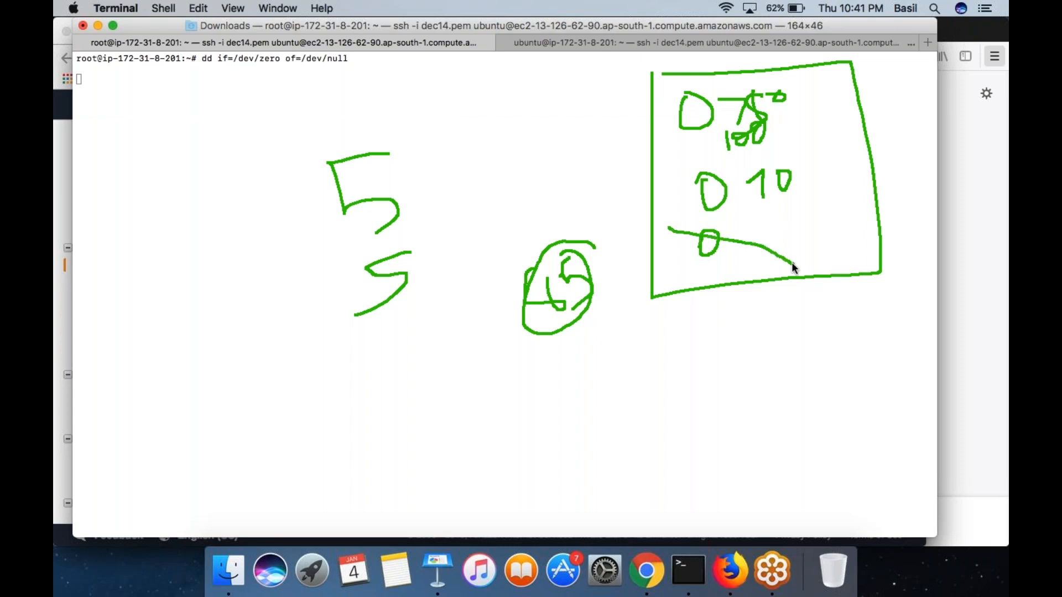
{"action": "left_click_drag", "start_coordinate": [541, 409], "coordinate": [585, 456]}
{"action": "mouse_move", "coordinate": [608, 399]}
{"action": "left_mouse_down"}
{"action": "mouse_move", "coordinate": [578, 421]}
{"action": "mouse_move", "coordinate": [585, 466]}
{"action": "mouse_move", "coordinate": [637, 407]}
{"action": "left_mouse_up"}
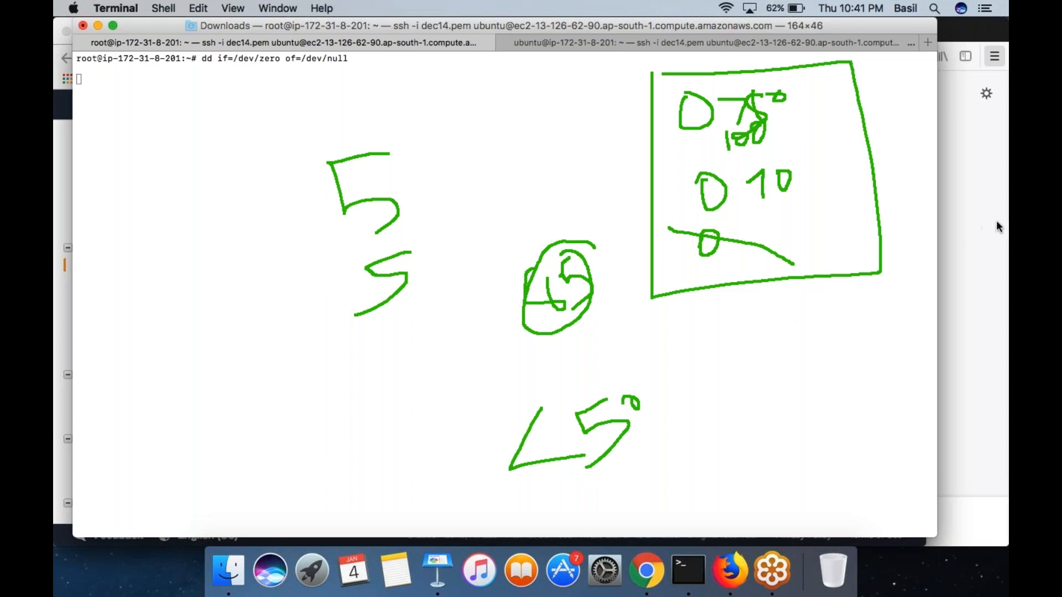
{"action": "left_click", "coordinate": [957, 316]}
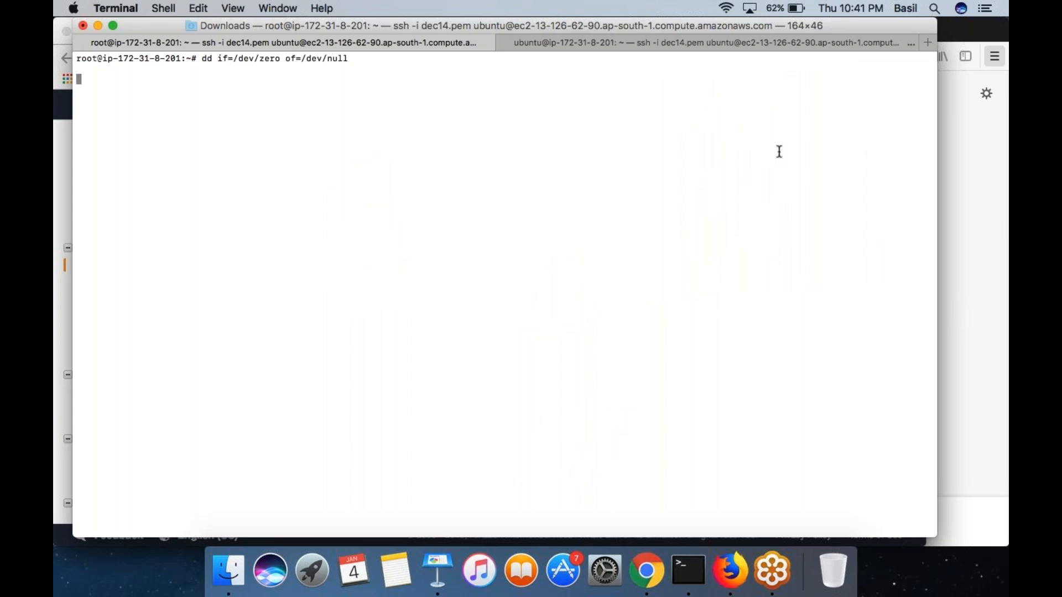
- Recheck the dd process's CPU usage in the second SSH session and quit top
{"action": "left_click", "coordinate": [799, 44]}
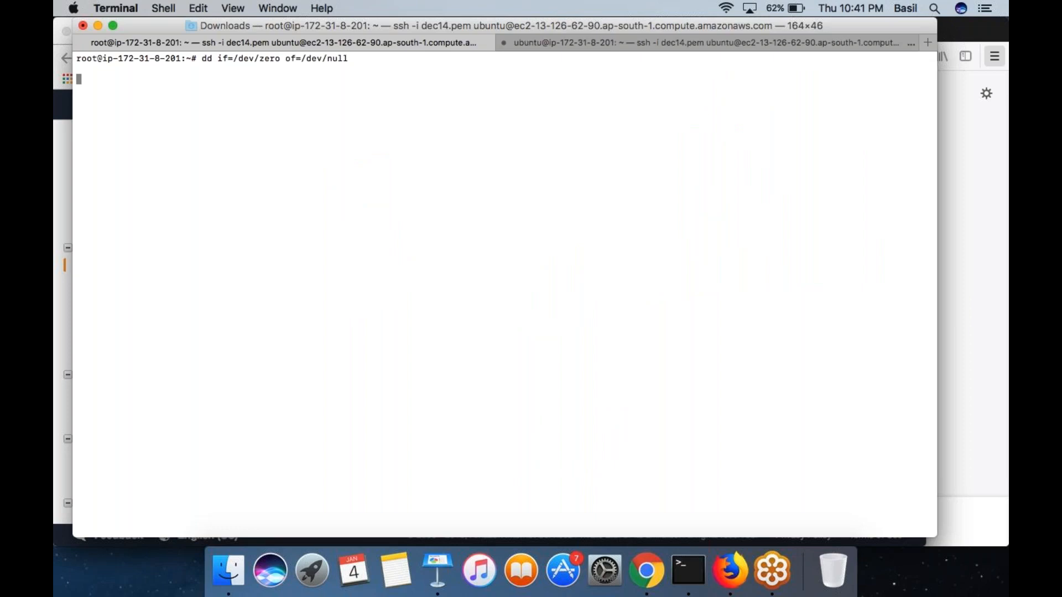
{"action": "left_click", "coordinate": [333, 132]}
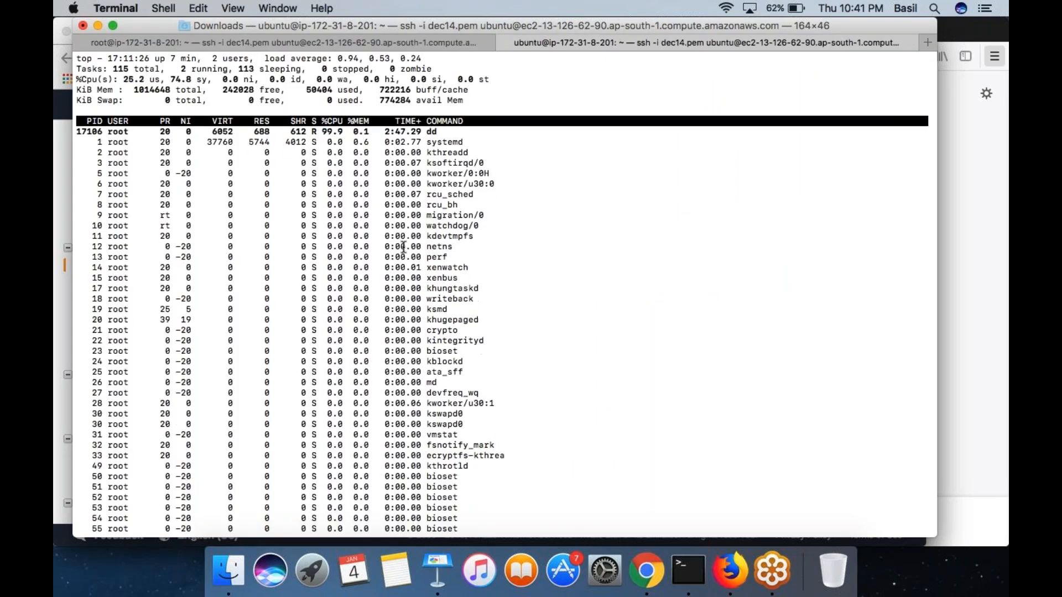
{"action": "key", "text": "q"}
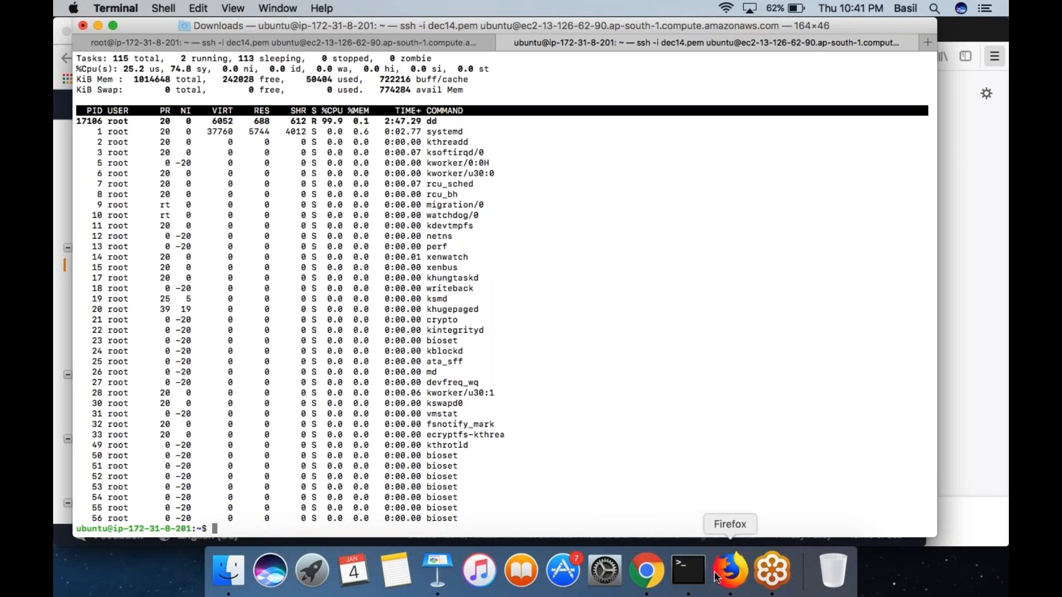
- Switch to the Amazon Web Services presentation in Keynote, find the Assignment for EC2 slide, and examine its VPC and subnets task
{"action": "left_click", "coordinate": [437, 577]}
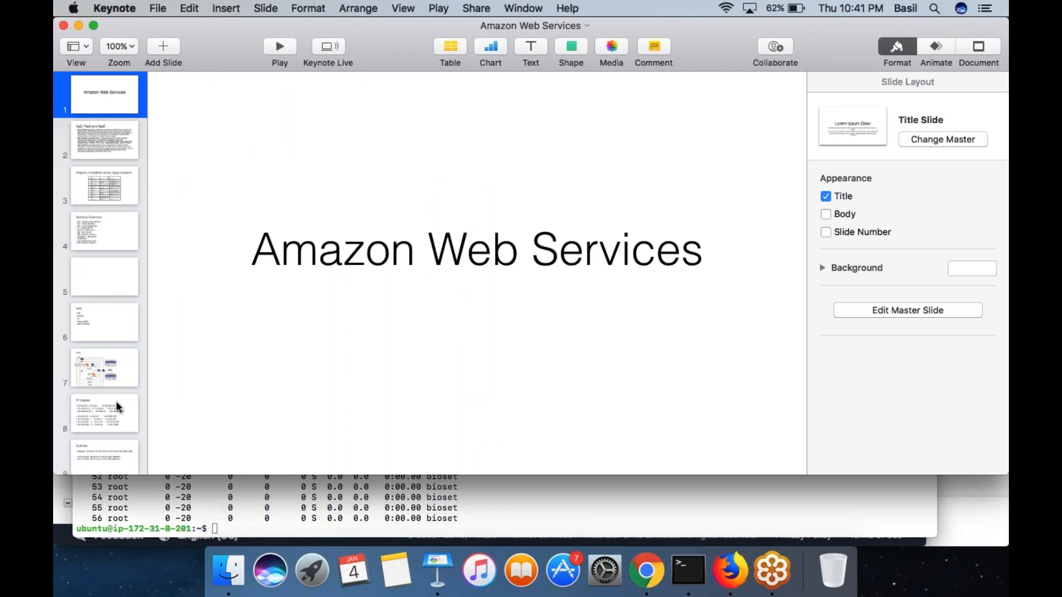
{"action": "scroll", "coordinate": [117, 406], "scroll_direction": "down", "scroll_amount": 5}
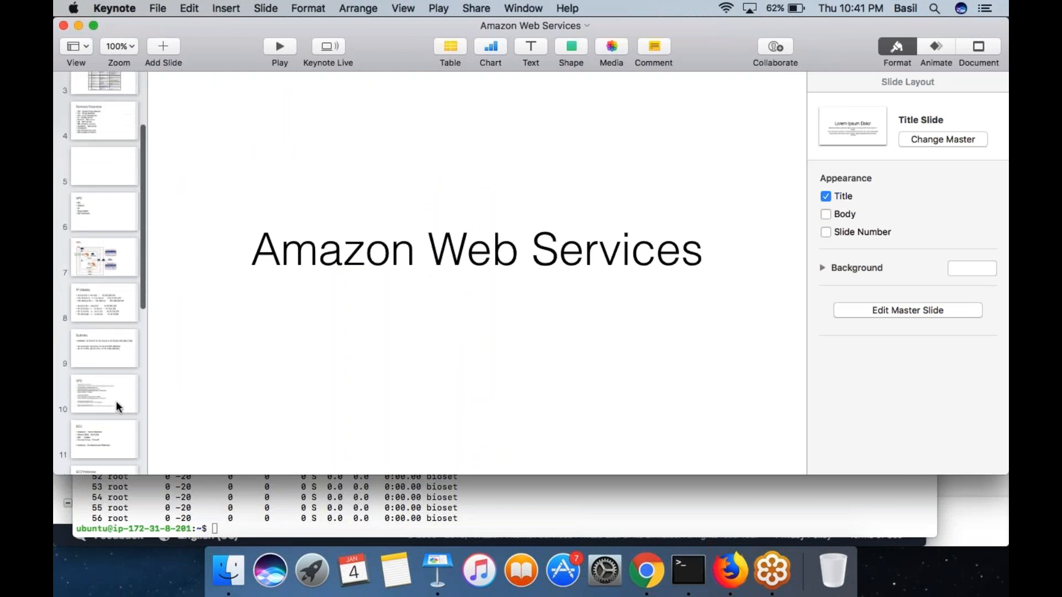
{"action": "left_click", "coordinate": [117, 407]}
{"action": "scroll", "coordinate": [115, 297], "scroll_direction": "down", "scroll_amount": 6}
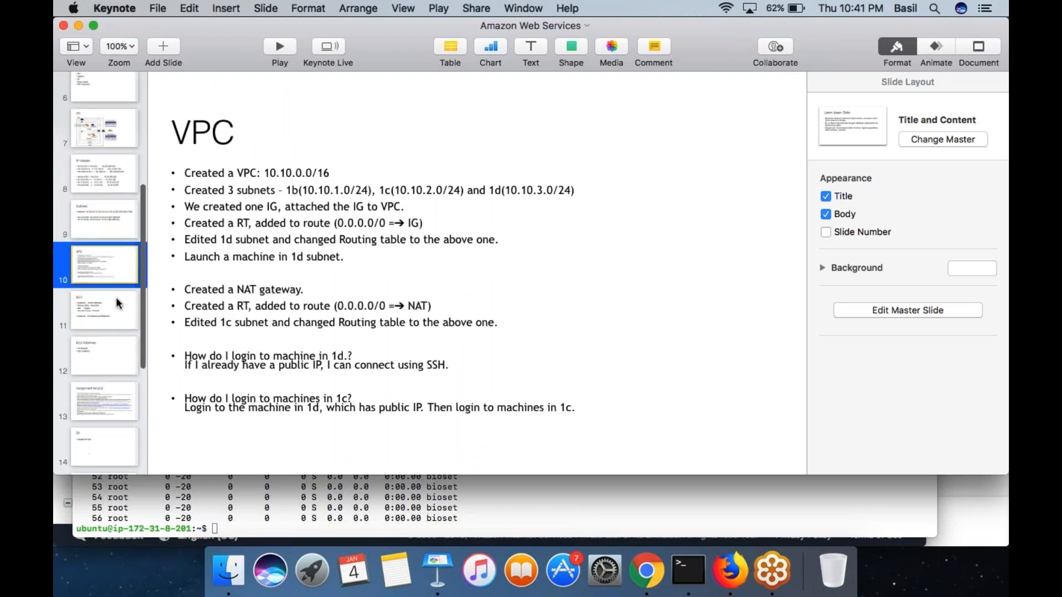
{"action": "left_click", "coordinate": [115, 299]}
{"action": "left_click", "coordinate": [107, 356]}
{"action": "left_click", "coordinate": [105, 403]}
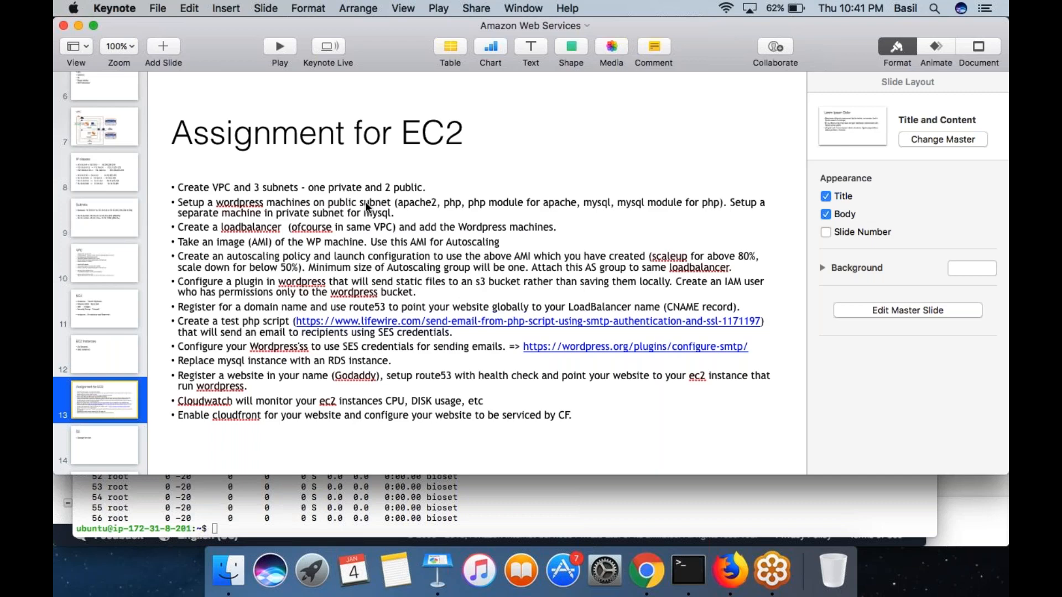
{"action": "triple_click", "coordinate": [429, 187]}
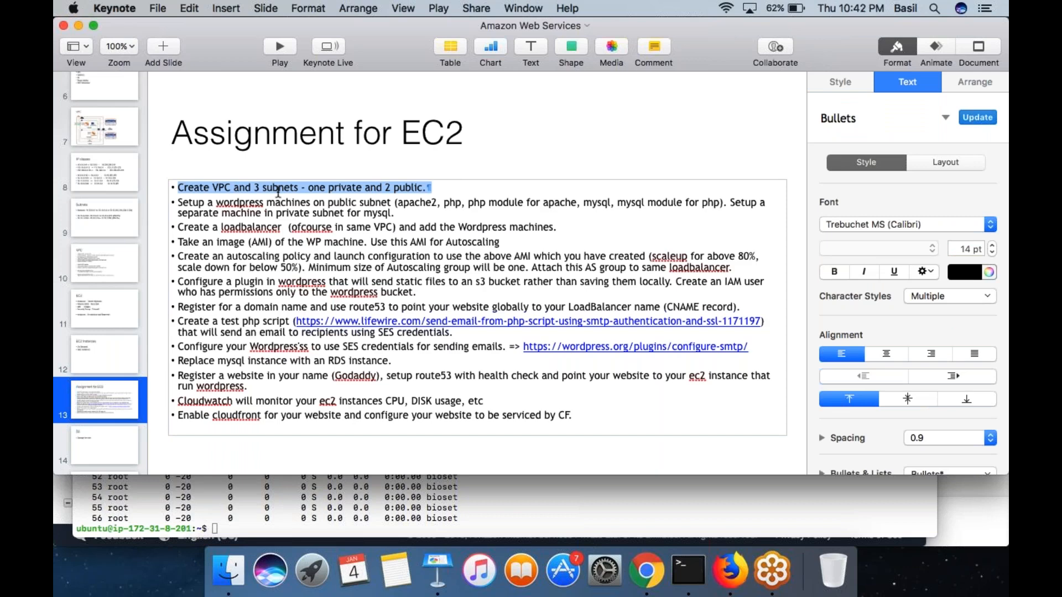
{"action": "left_click", "coordinate": [386, 187]}
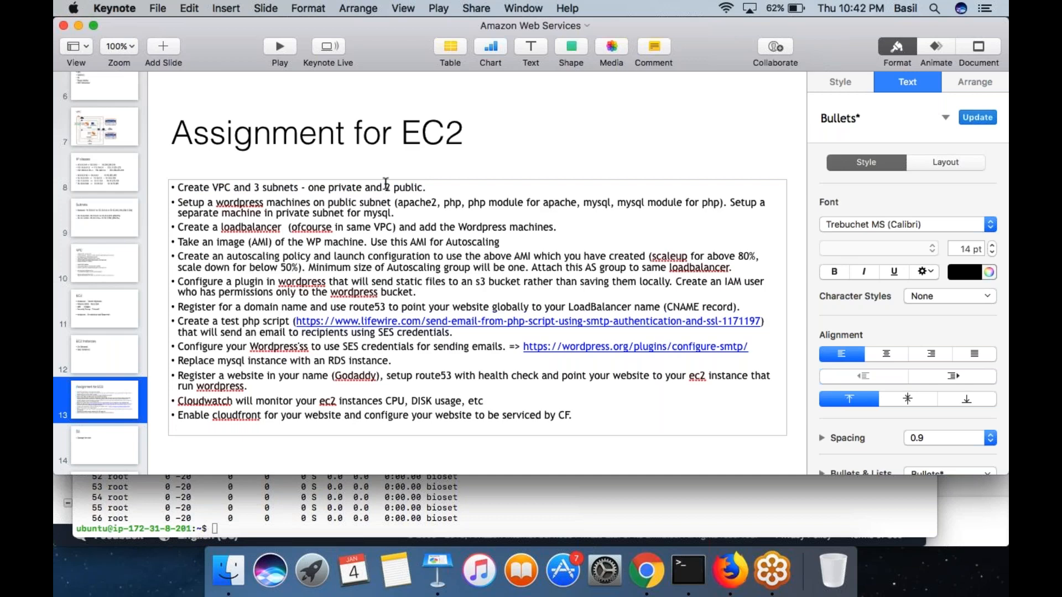
- Over the Terminal window, sketch a large box and two smaller braced boxes, strike through the upper one, and clear the drawing
{"action": "key", "text": "super+Tab"}
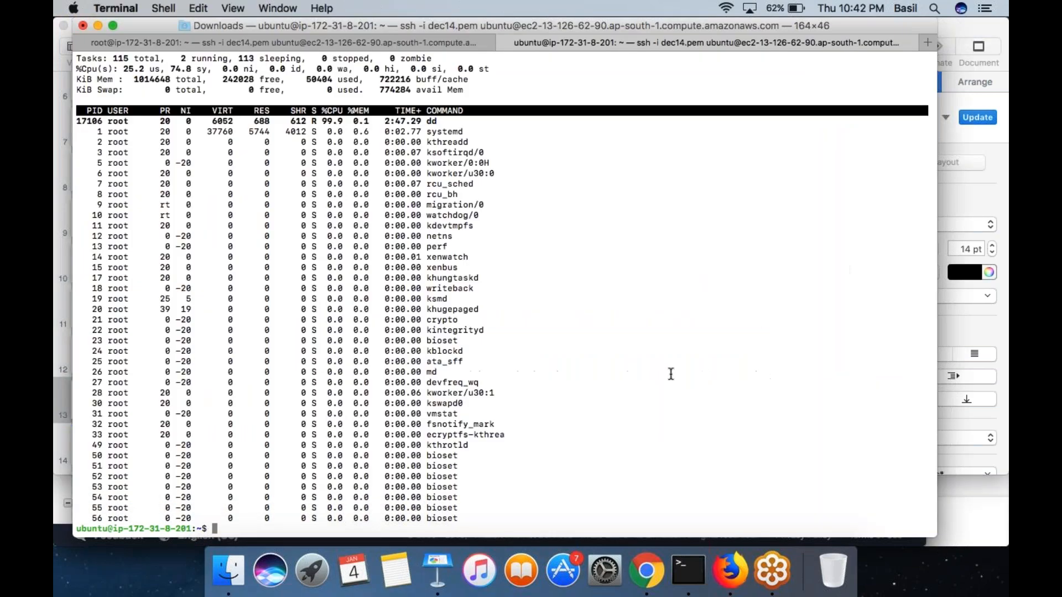
{"action": "mouse_move", "coordinate": [572, 155]}
{"action": "left_mouse_down"}
{"action": "mouse_move", "coordinate": [572, 364]}
{"action": "mouse_move", "coordinate": [685, 372]}
{"action": "mouse_move", "coordinate": [569, 152]}
{"action": "left_mouse_up"}
{"action": "mouse_move", "coordinate": [790, 151]}
{"action": "left_mouse_down"}
{"action": "mouse_move", "coordinate": [790, 225]}
{"action": "mouse_move", "coordinate": [866, 217]}
{"action": "left_mouse_up"}
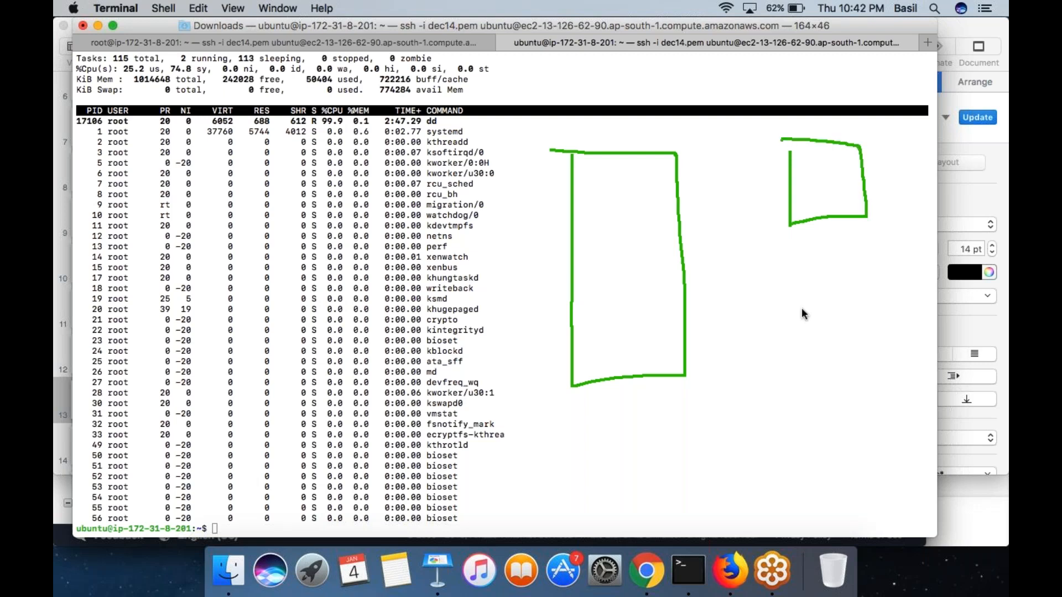
{"action": "left_click_drag", "start_coordinate": [893, 358], "coordinate": [864, 287]}
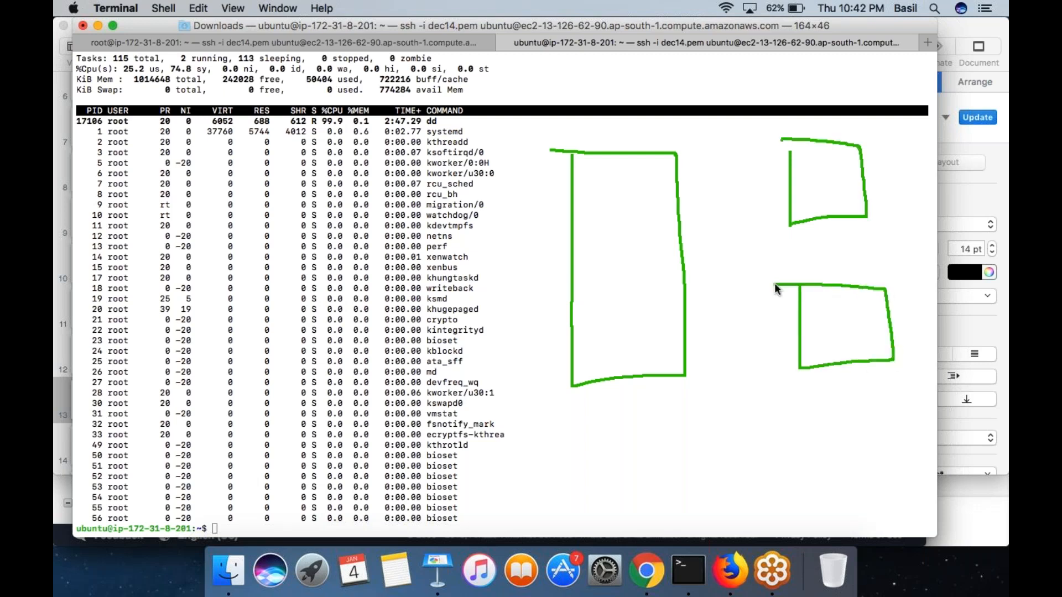
{"action": "mouse_move", "coordinate": [875, 128]}
{"action": "left_mouse_down"}
{"action": "mouse_move", "coordinate": [934, 242]}
{"action": "mouse_move", "coordinate": [918, 425]}
{"action": "left_mouse_up"}
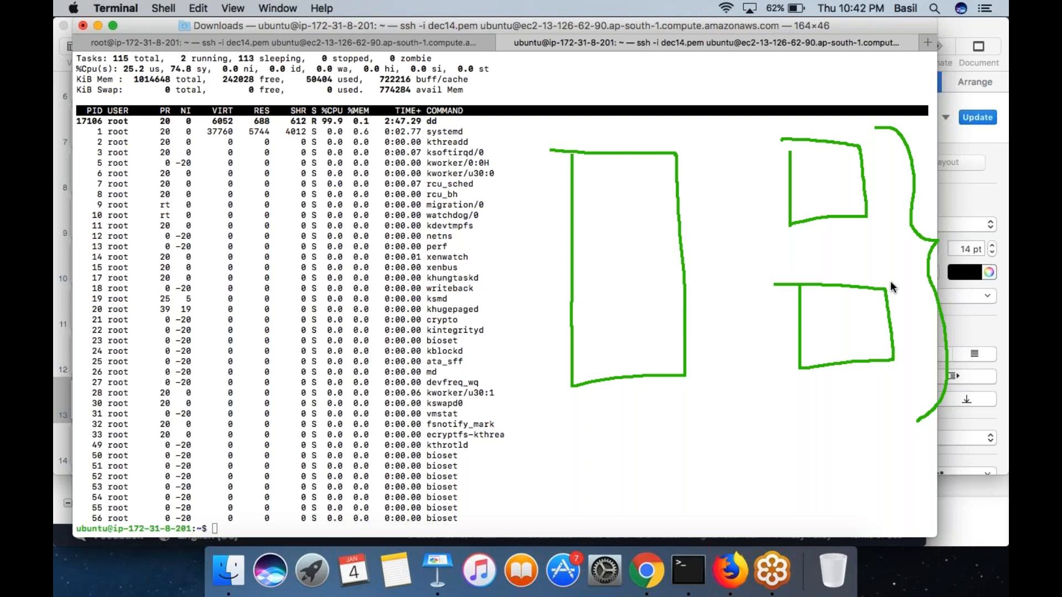
{"action": "mouse_move", "coordinate": [846, 128]}
{"action": "left_mouse_down"}
{"action": "mouse_move", "coordinate": [861, 147]}
{"action": "mouse_move", "coordinate": [931, 18]}
{"action": "left_mouse_up"}
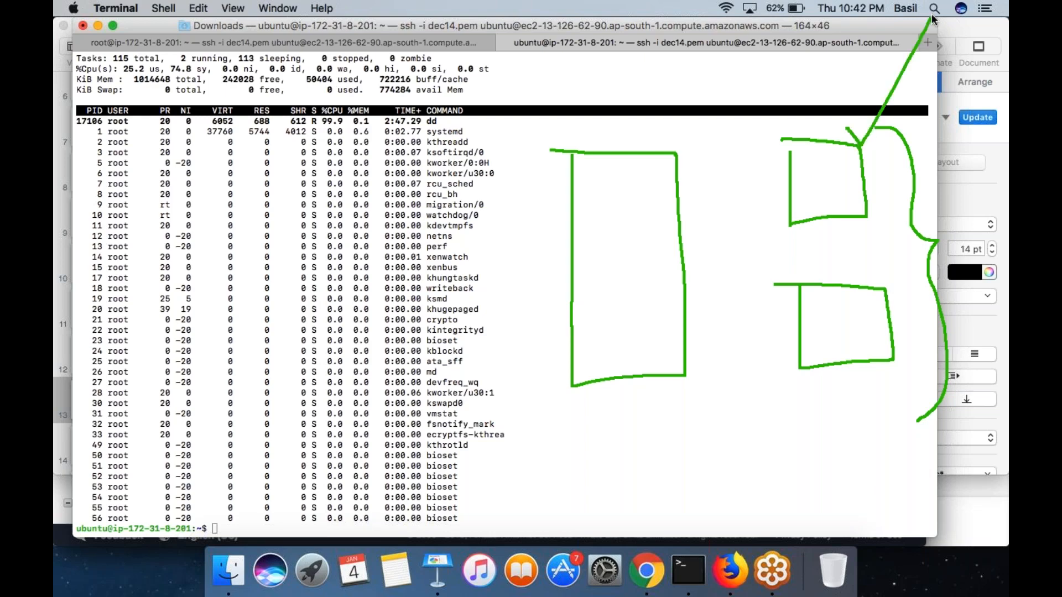
{"action": "left_click_drag", "start_coordinate": [885, 371], "coordinate": [926, 354]}
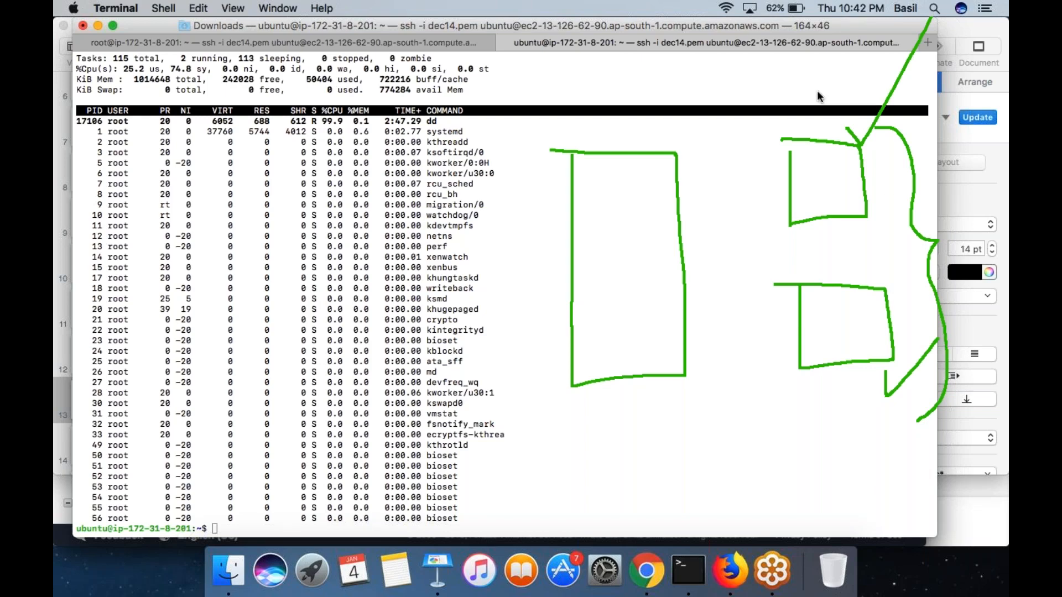
{"action": "left_click_drag", "start_coordinate": [762, 94], "coordinate": [878, 231]}
{"action": "left_click_drag", "start_coordinate": [825, 275], "coordinate": [870, 247]}
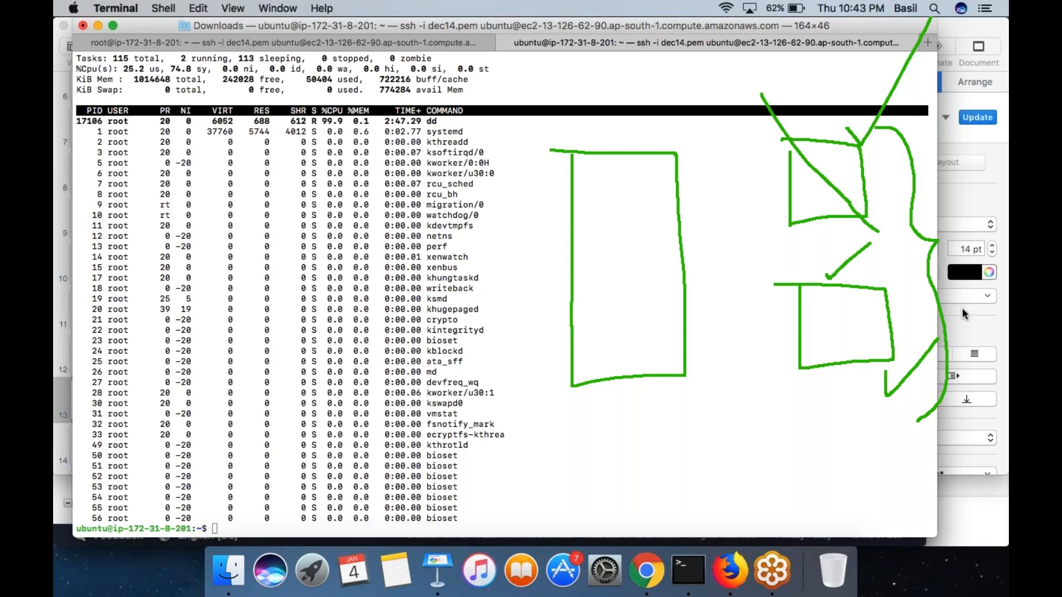
{"action": "key", "text": "Escape"}
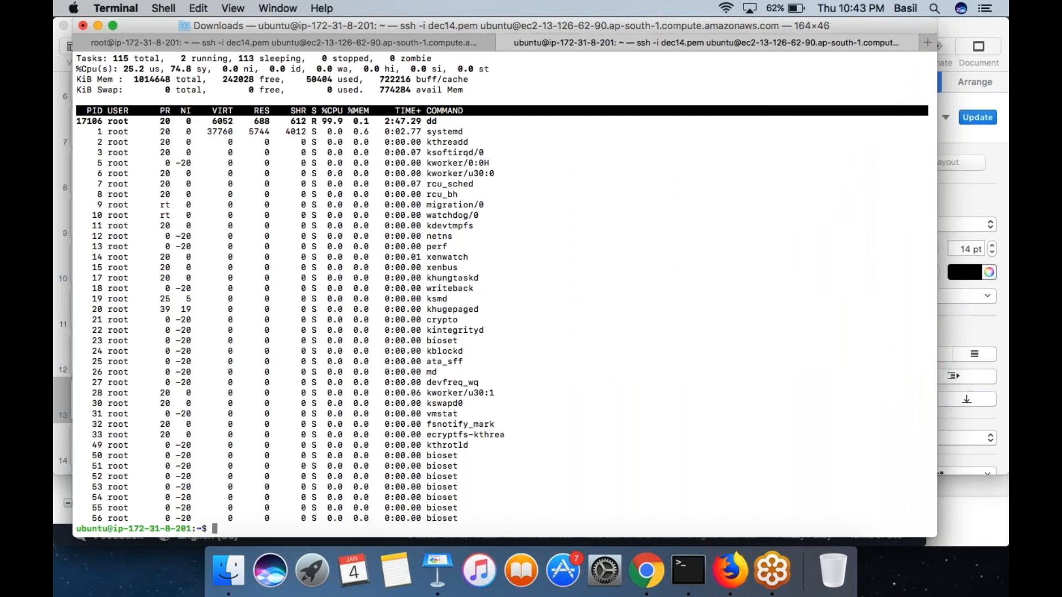
- Return to the Assignment for EC2 slide in Keynote and highlight the subnet, WordPress machine and load balancer tasks in turn
{"action": "key", "text": "super+Tab"}
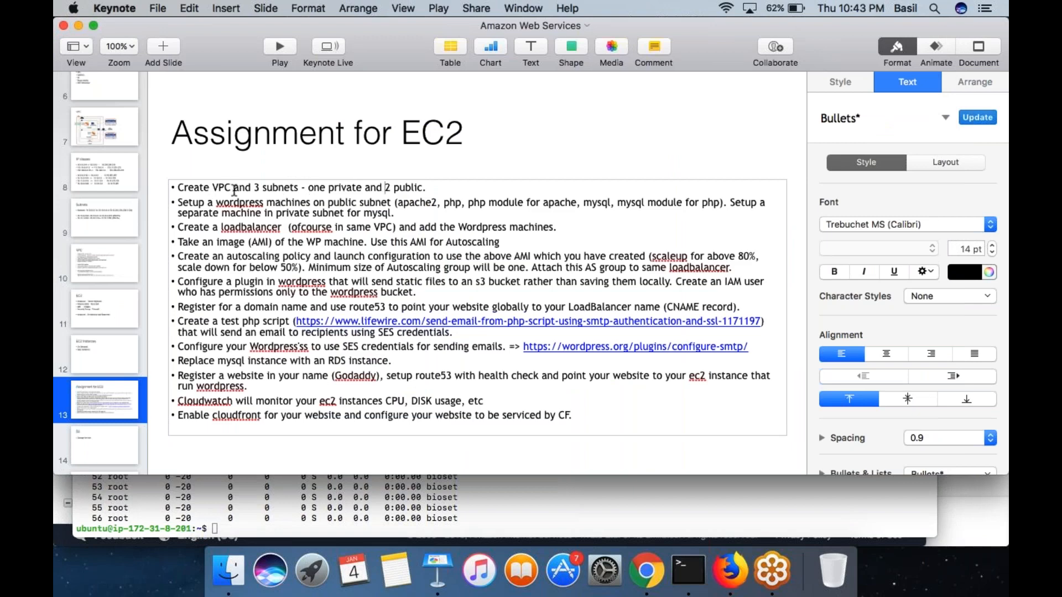
{"action": "left_click_drag", "start_coordinate": [309, 188], "coordinate": [362, 190]}
{"action": "double_click", "coordinate": [398, 189]}
{"action": "left_click_drag", "start_coordinate": [179, 203], "coordinate": [375, 195]}
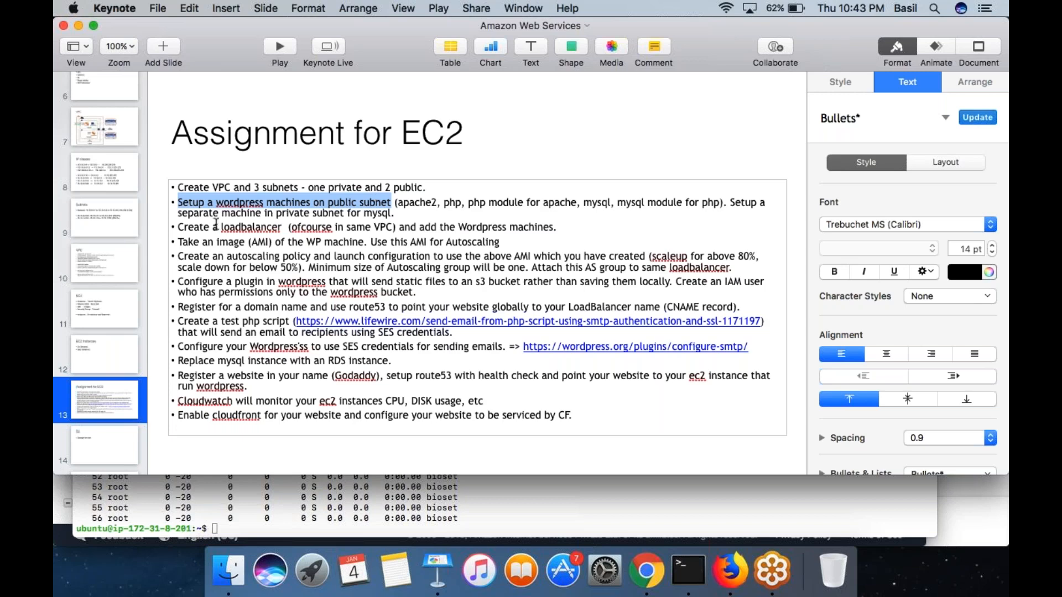
{"action": "left_click_drag", "start_coordinate": [189, 228], "coordinate": [531, 233]}
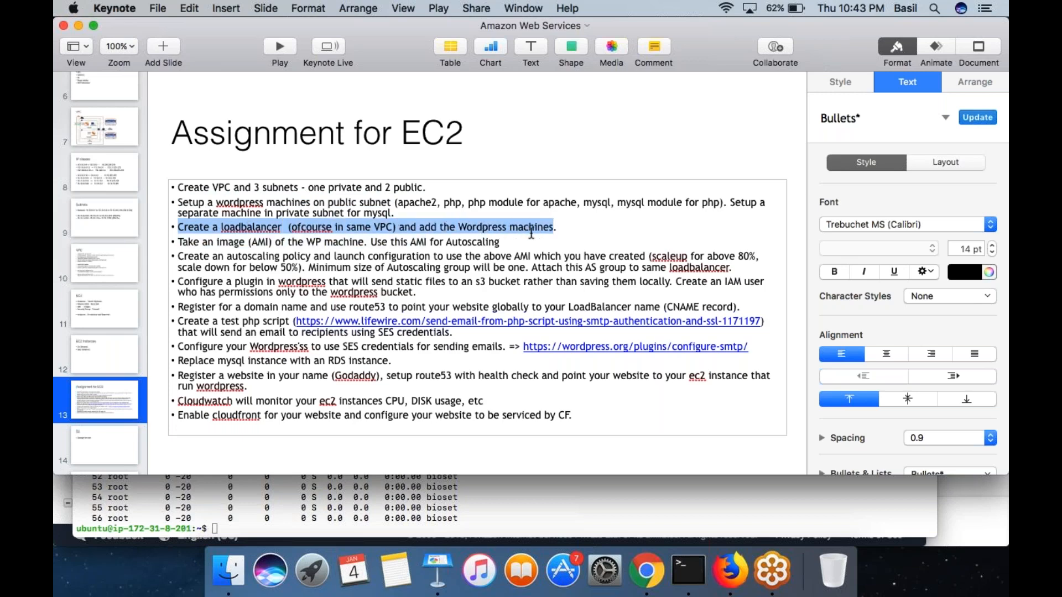
- View the Cloudfront slide at the end of the presentation and return to the Assignment for EC2 slide
{"action": "scroll", "coordinate": [101, 271], "scroll_direction": "down", "scroll_amount": 5}
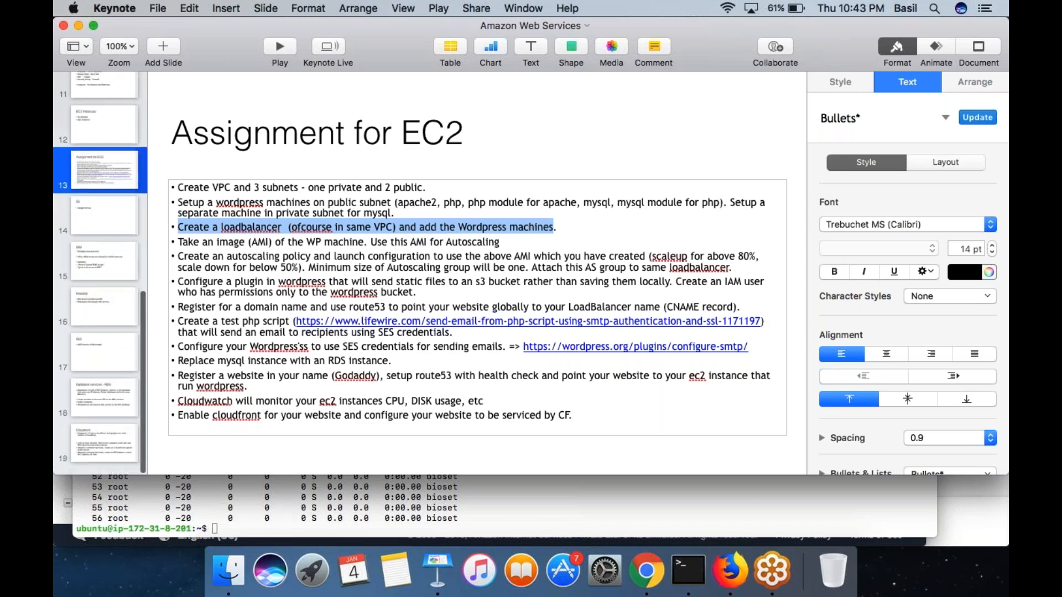
{"action": "left_click", "coordinate": [103, 400]}
{"action": "left_click", "coordinate": [97, 435]}
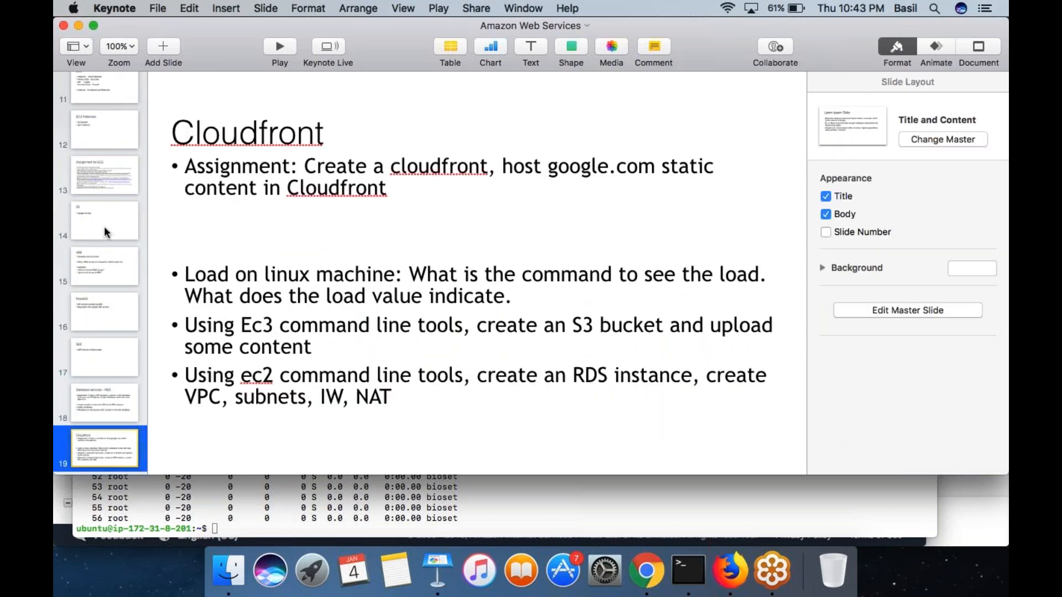
{"action": "left_click", "coordinate": [101, 175]}
- Highlight the load balancer task and the task of using the WP machine's AMI for Autoscaling
{"action": "left_click", "coordinate": [200, 228]}
{"action": "left_click_drag", "start_coordinate": [201, 228], "coordinate": [469, 226]}
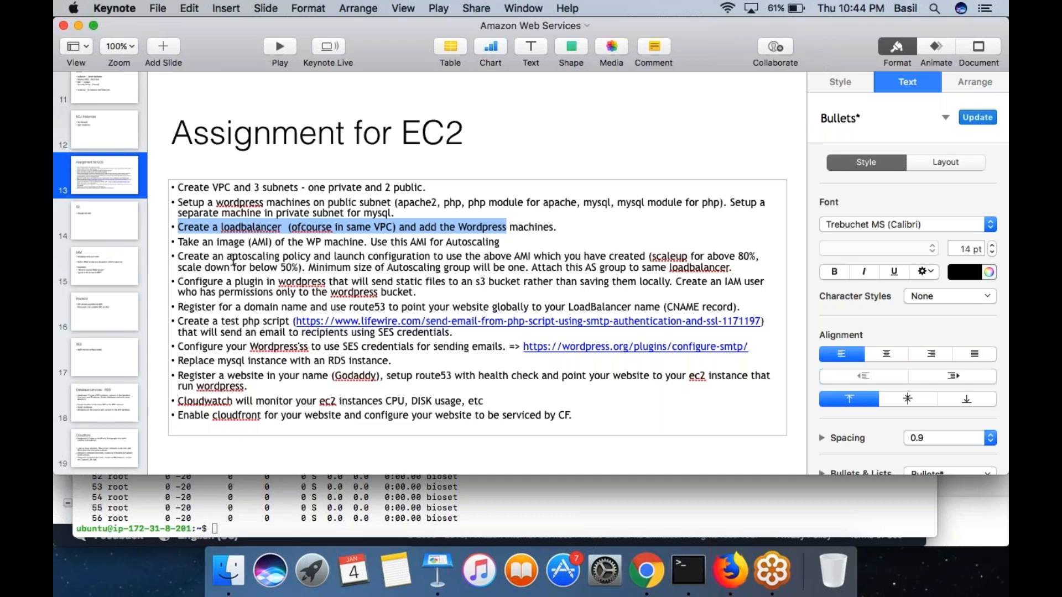
{"action": "left_click_drag", "start_coordinate": [178, 244], "coordinate": [358, 244]}
{"action": "left_click_drag", "start_coordinate": [372, 243], "coordinate": [474, 243]}
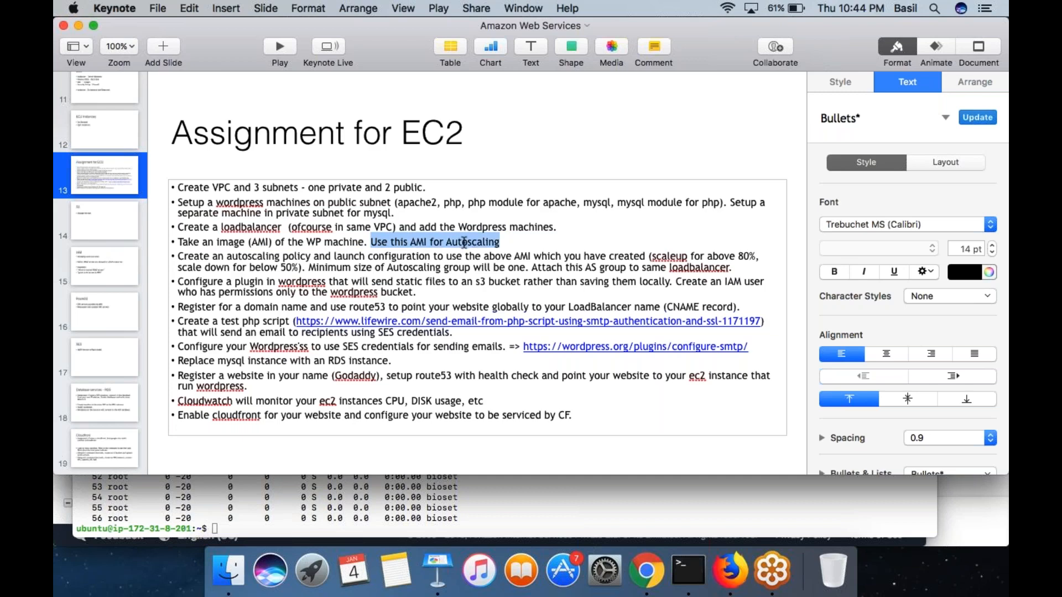
{"action": "double_click", "coordinate": [419, 243]}
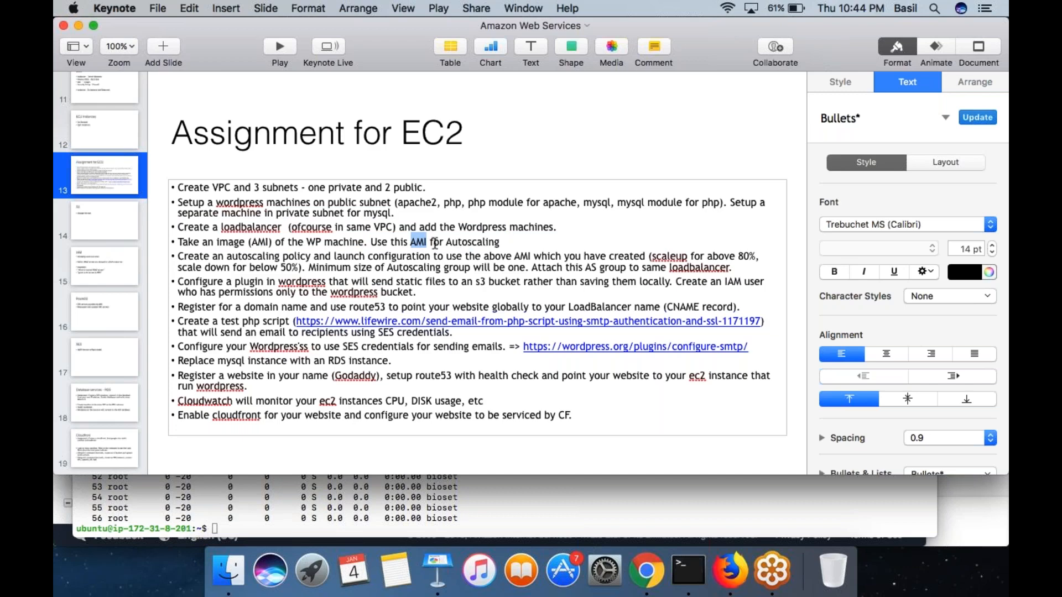
{"action": "left_click", "coordinate": [429, 243]}
- Highlight and review the task about creating an autoscaling policy and launch configuration
{"action": "left_click_drag", "start_coordinate": [178, 256], "coordinate": [413, 261]}
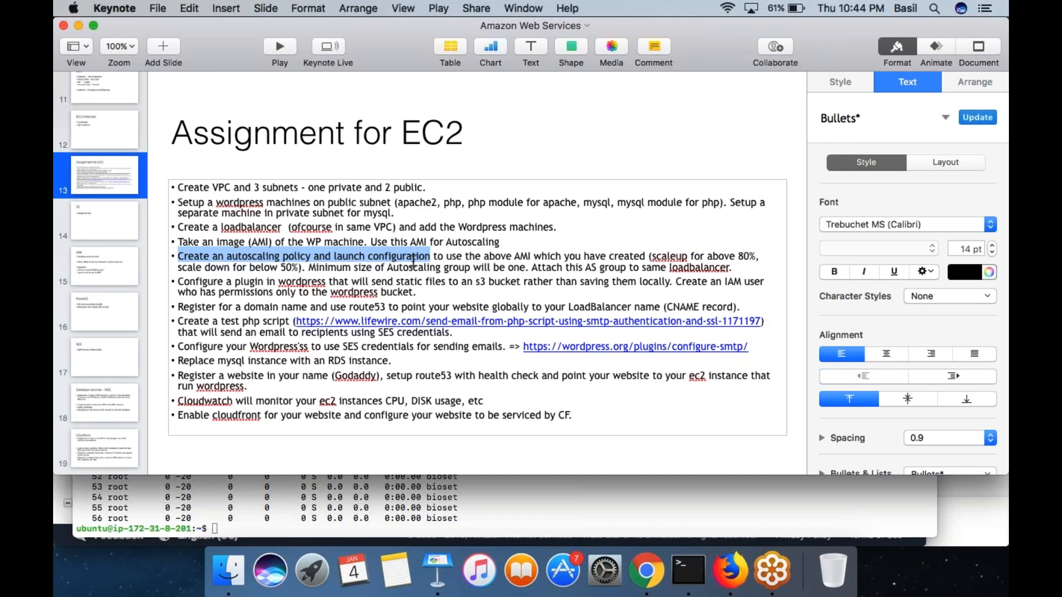
{"action": "triple_click", "coordinate": [362, 268]}
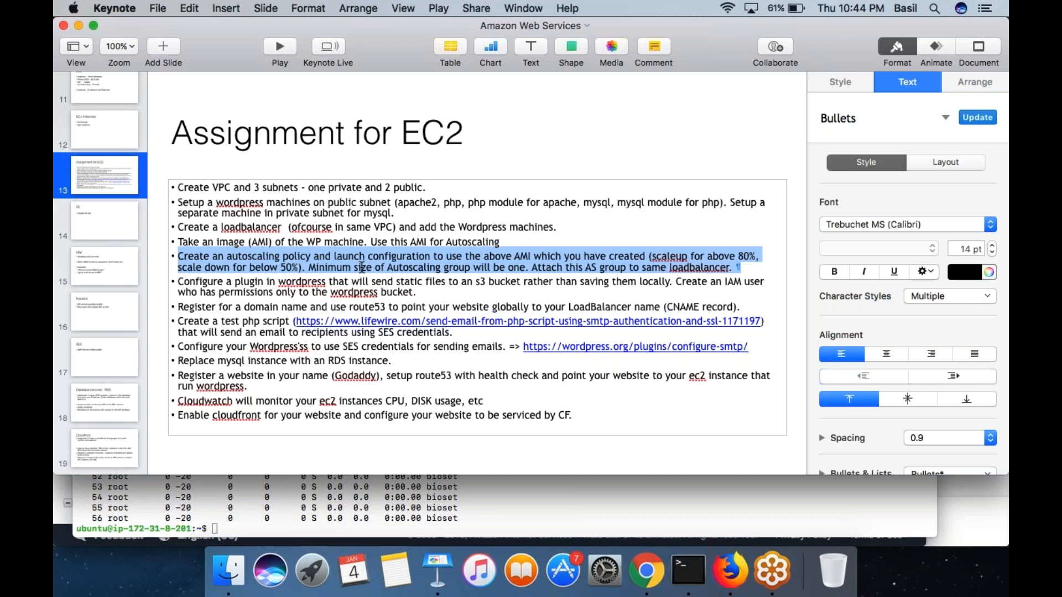
{"action": "triple_click", "coordinate": [361, 268]}
{"action": "triple_click", "coordinate": [430, 256]}
{"action": "left_click", "coordinate": [430, 256]}
{"action": "triple_click", "coordinate": [430, 256]}
{"action": "left_click", "coordinate": [431, 256]}
{"action": "triple_click", "coordinate": [431, 257]}
- Switch to Terminal, highlight dd if=/dev/zero of=/dev/null in the first SSH session, and view the EC2 instance list in Chrome
{"action": "left_click", "coordinate": [562, 492]}
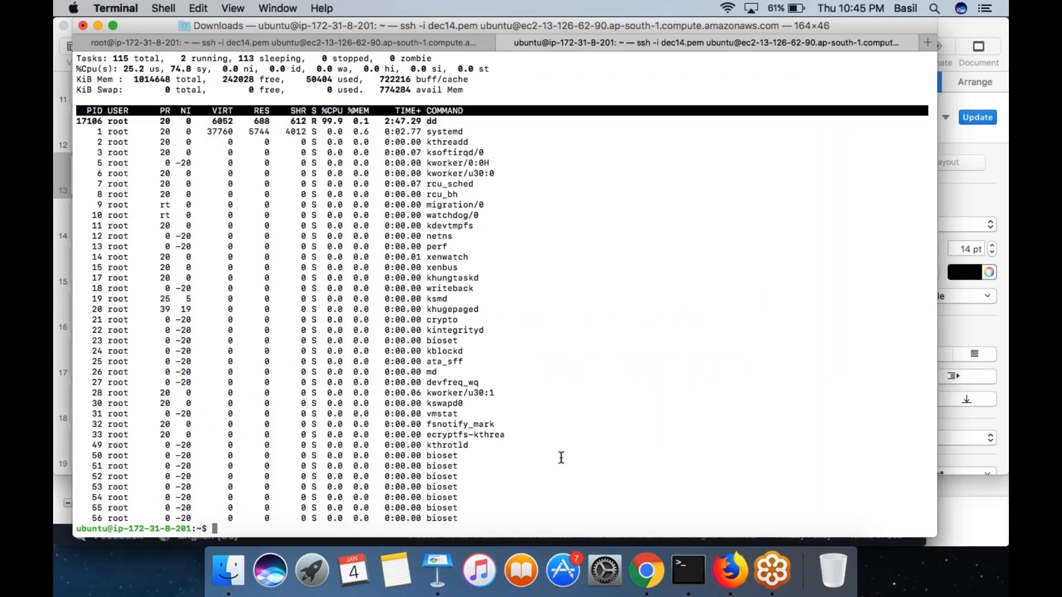
{"action": "left_click", "coordinate": [301, 41]}
{"action": "double_click", "coordinate": [208, 60]}
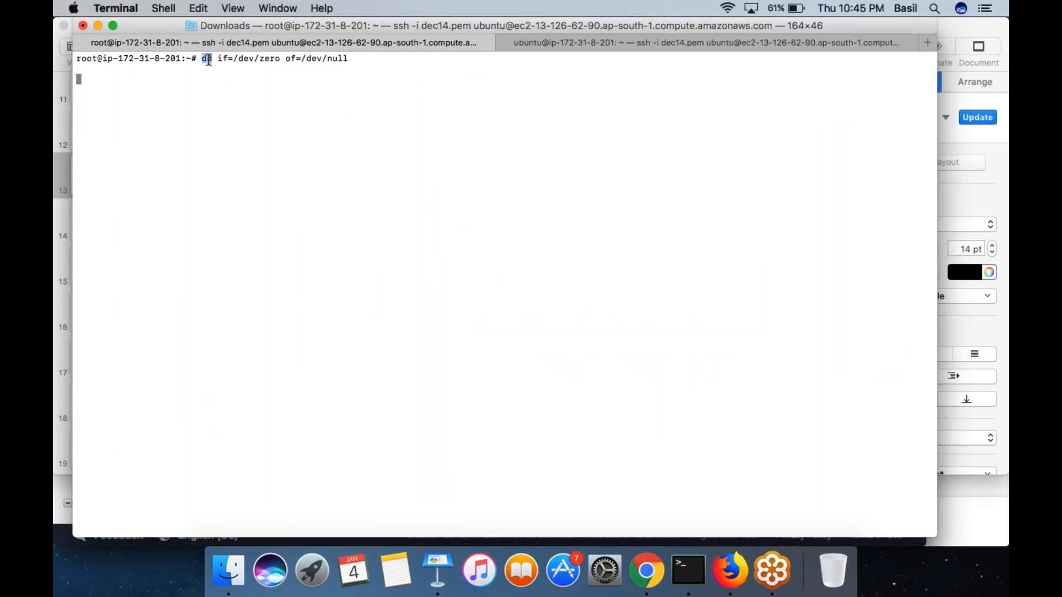
{"action": "left_click_drag", "start_coordinate": [208, 60], "coordinate": [329, 59]}
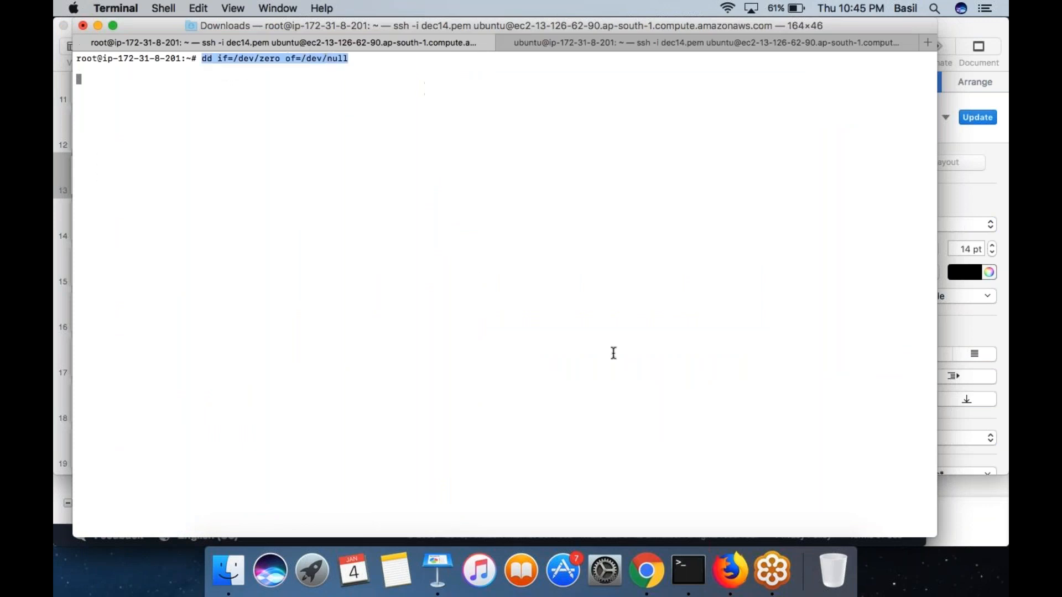
{"action": "left_click", "coordinate": [646, 570]}
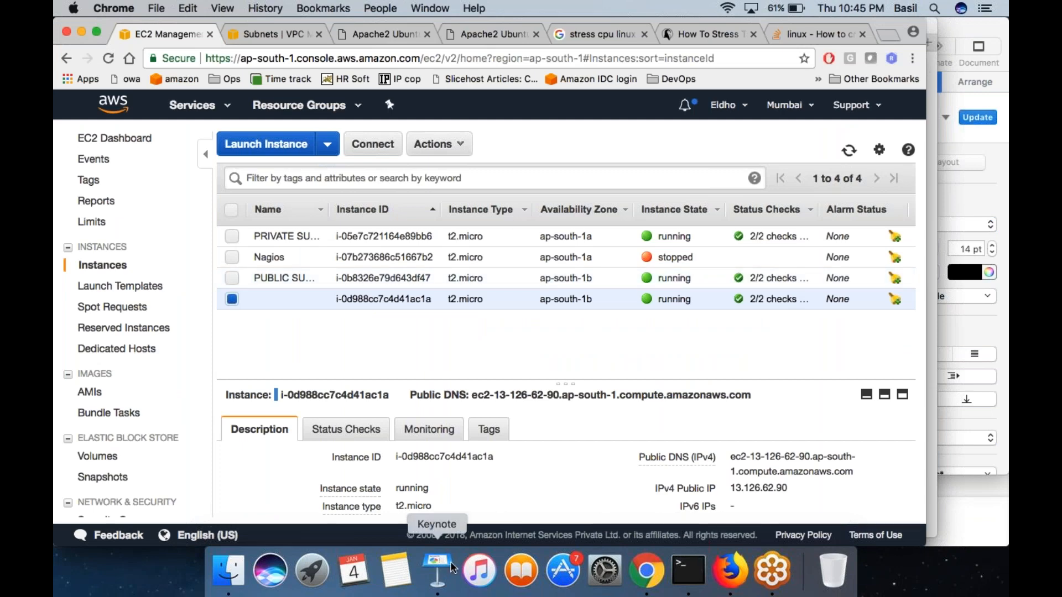
- Switch back to Keynote and highlight the autoscaling task, its "above 80" threshold, and the first five assignment tasks
{"action": "left_click", "coordinate": [437, 570]}
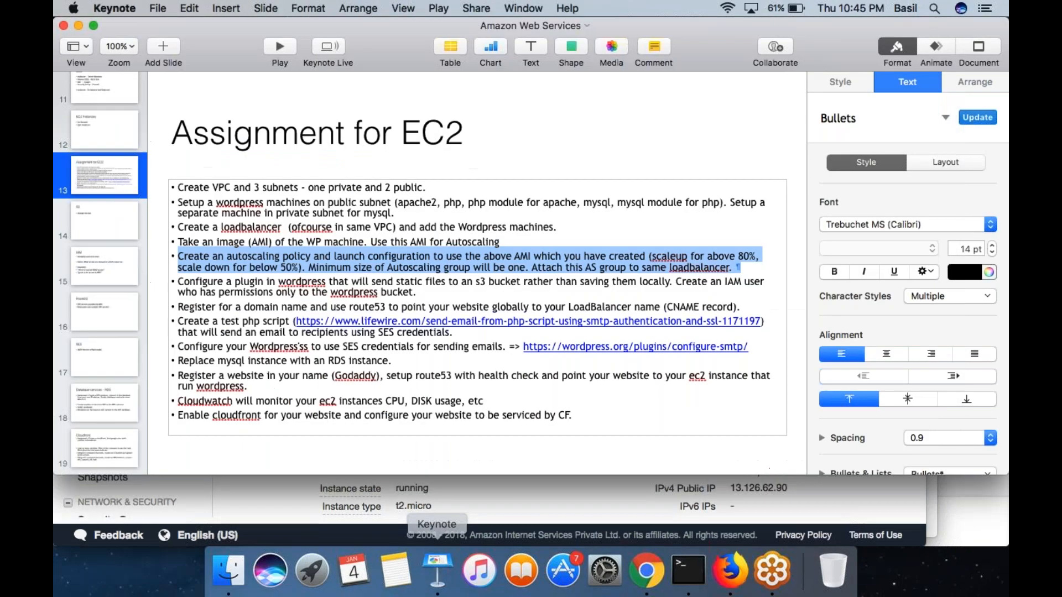
{"action": "triple_click", "coordinate": [449, 269]}
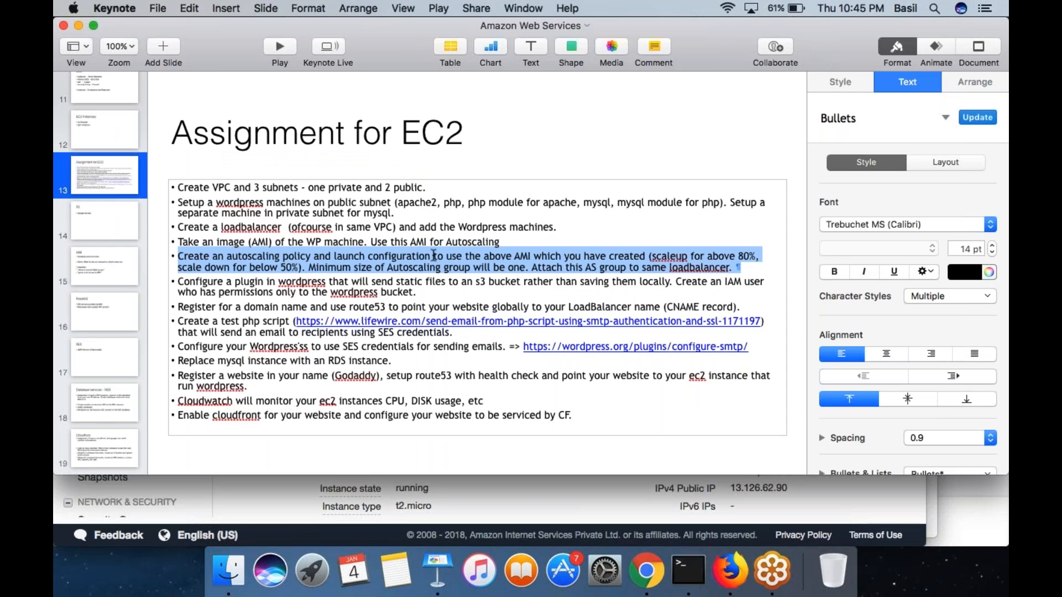
{"action": "double_click", "coordinate": [720, 256]}
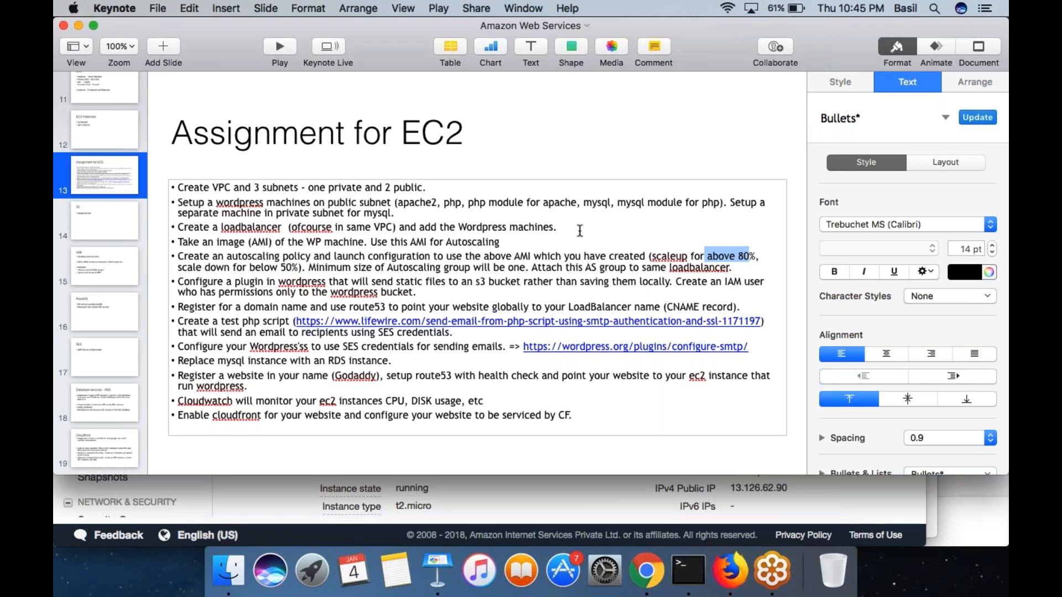
{"action": "left_click_drag", "start_coordinate": [446, 268], "coordinate": [435, 192]}
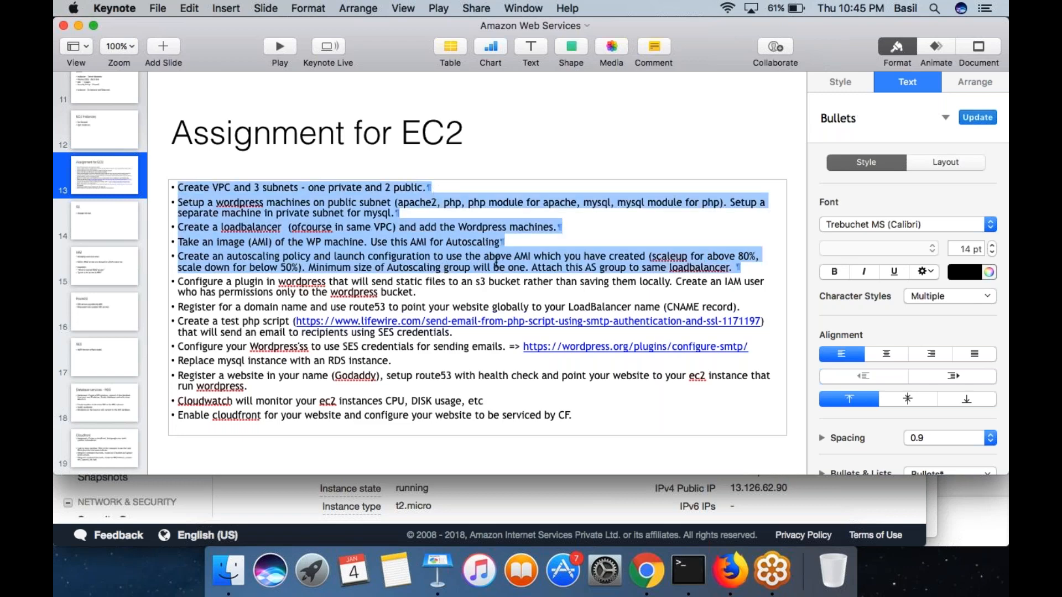
- Highlight "machine in private subnet for mysql" and the word "private" in the VPC and subnets task
{"action": "left_click", "coordinate": [448, 214]}
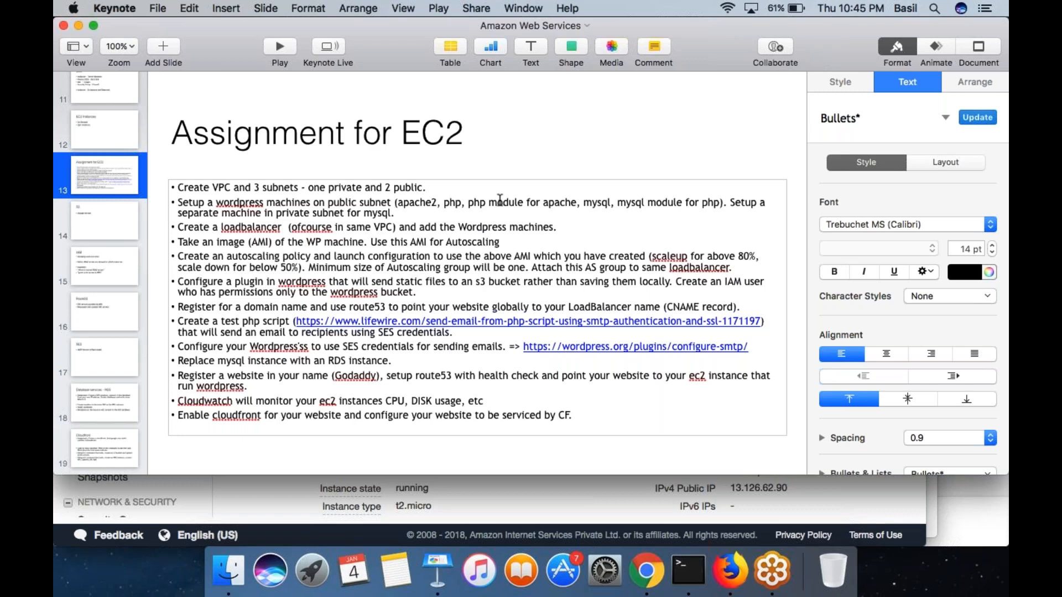
{"action": "left_click_drag", "start_coordinate": [375, 215], "coordinate": [258, 215]}
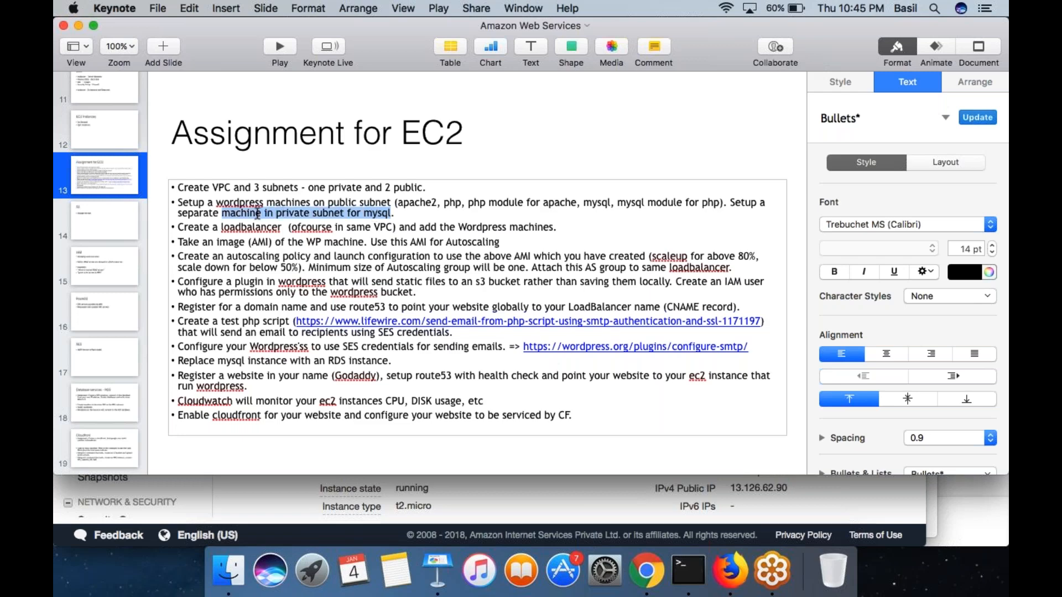
{"action": "double_click", "coordinate": [342, 184]}
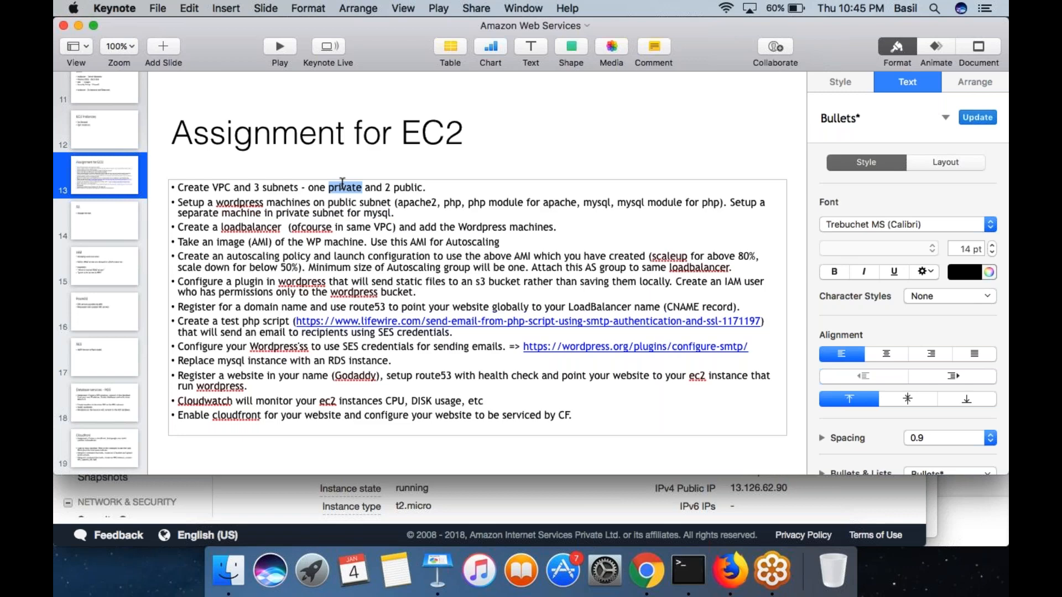
- Highlight the word "public" in the VPC and subnets task and move to the load balancer task
{"action": "double_click", "coordinate": [408, 188]}
{"action": "left_click", "coordinate": [548, 228]}
- Draw a handwritten "7 am IST" note with a box around it beside the slide title, and clear the drawing
{"action": "left_click", "coordinate": [988, 53]}
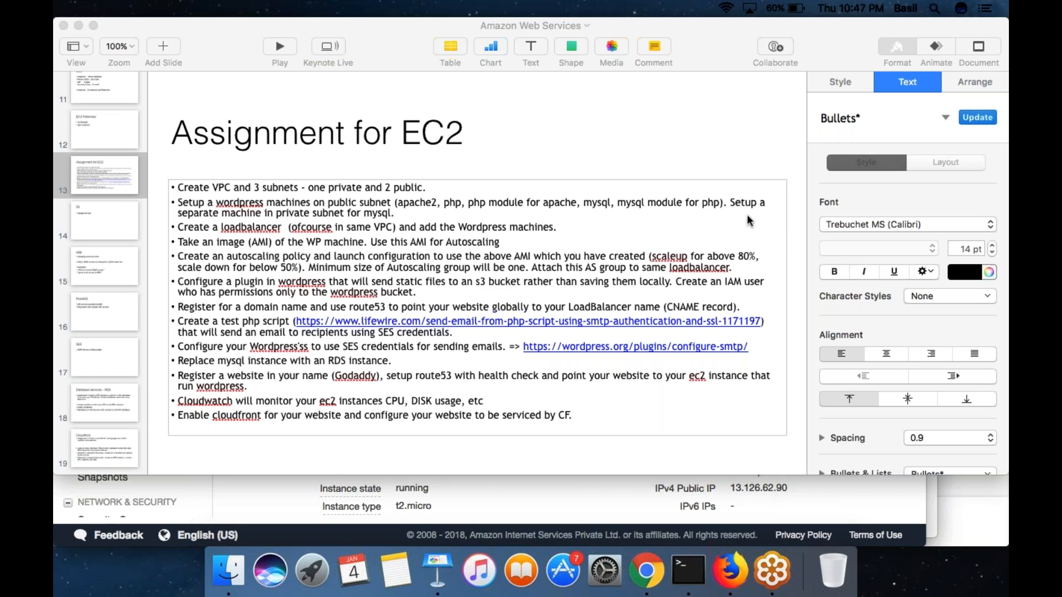
{"action": "mouse_move", "coordinate": [485, 109]}
{"action": "left_mouse_down"}
{"action": "mouse_move", "coordinate": [522, 141]}
{"action": "mouse_move", "coordinate": [516, 167]}
{"action": "left_mouse_up"}
{"action": "mouse_move", "coordinate": [550, 129]}
{"action": "left_mouse_down"}
{"action": "mouse_move", "coordinate": [554, 137]}
{"action": "mouse_move", "coordinate": [568, 116]}
{"action": "mouse_move", "coordinate": [588, 120]}
{"action": "left_mouse_up"}
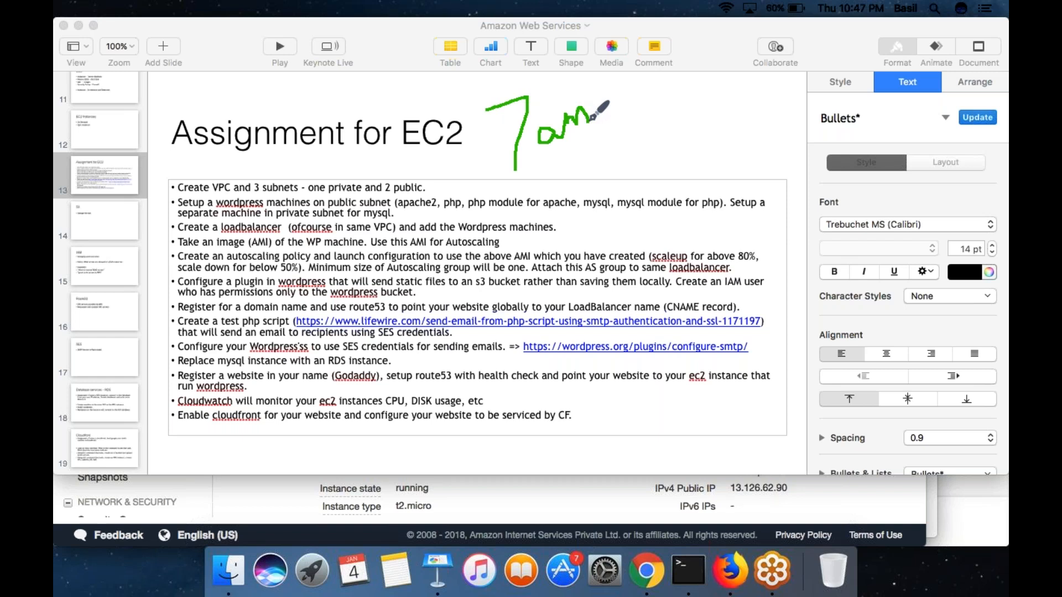
{"action": "mouse_move", "coordinate": [634, 93]}
{"action": "left_mouse_down"}
{"action": "mouse_move", "coordinate": [637, 133]}
{"action": "mouse_move", "coordinate": [653, 110]}
{"action": "mouse_move", "coordinate": [659, 131]}
{"action": "mouse_move", "coordinate": [696, 125]}
{"action": "mouse_move", "coordinate": [702, 95]}
{"action": "left_mouse_up"}
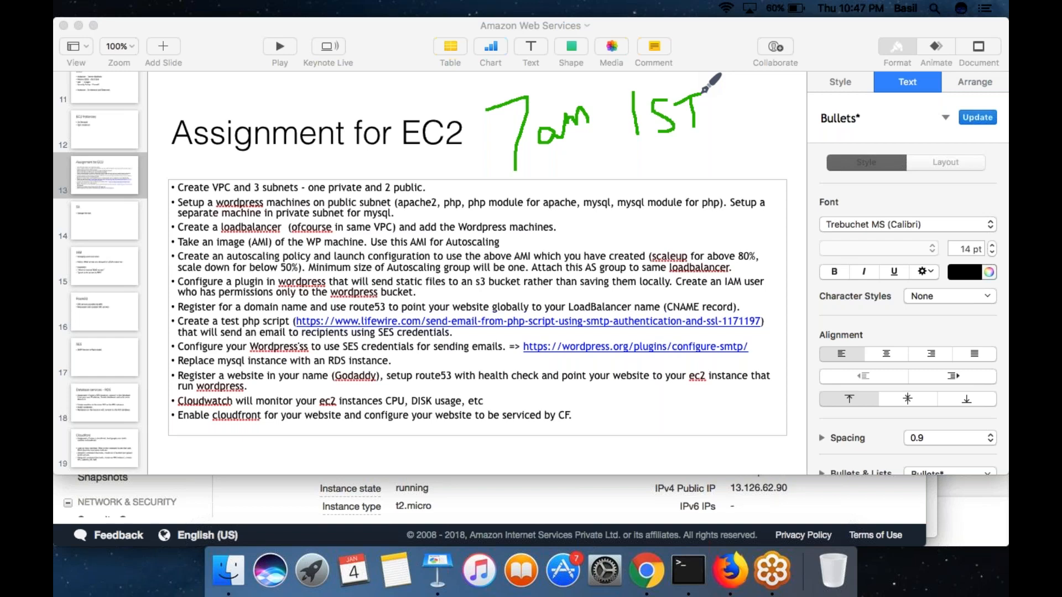
{"action": "mouse_move", "coordinate": [477, 179]}
{"action": "left_mouse_down"}
{"action": "mouse_move", "coordinate": [696, 135]}
{"action": "mouse_move", "coordinate": [700, 78]}
{"action": "mouse_move", "coordinate": [471, 88]}
{"action": "mouse_move", "coordinate": [480, 164]}
{"action": "left_mouse_up"}
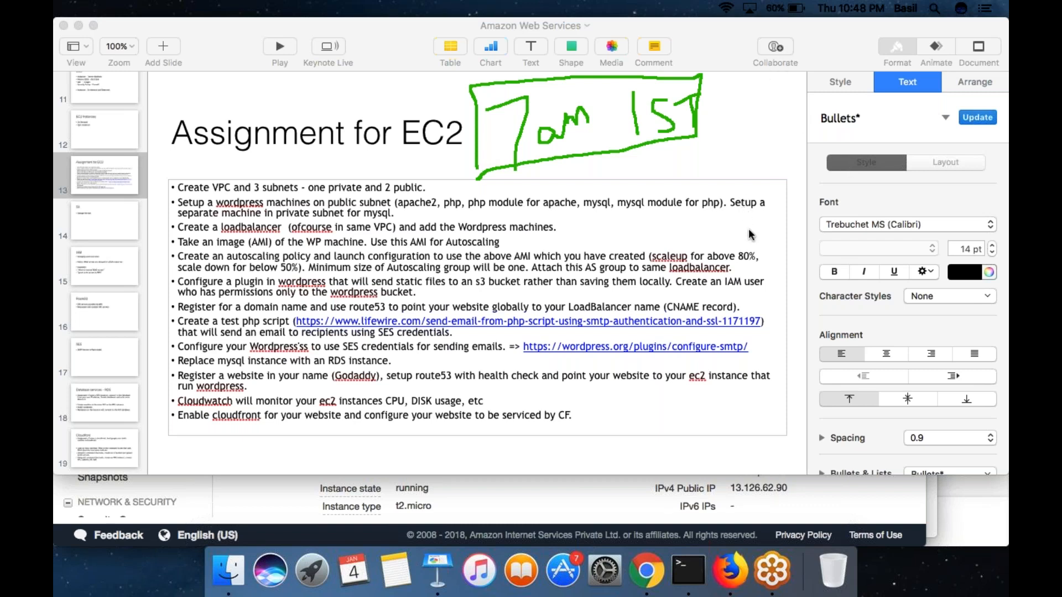
{"action": "left_click", "coordinate": [756, 310]}
{"action": "left_click", "coordinate": [695, 239]}
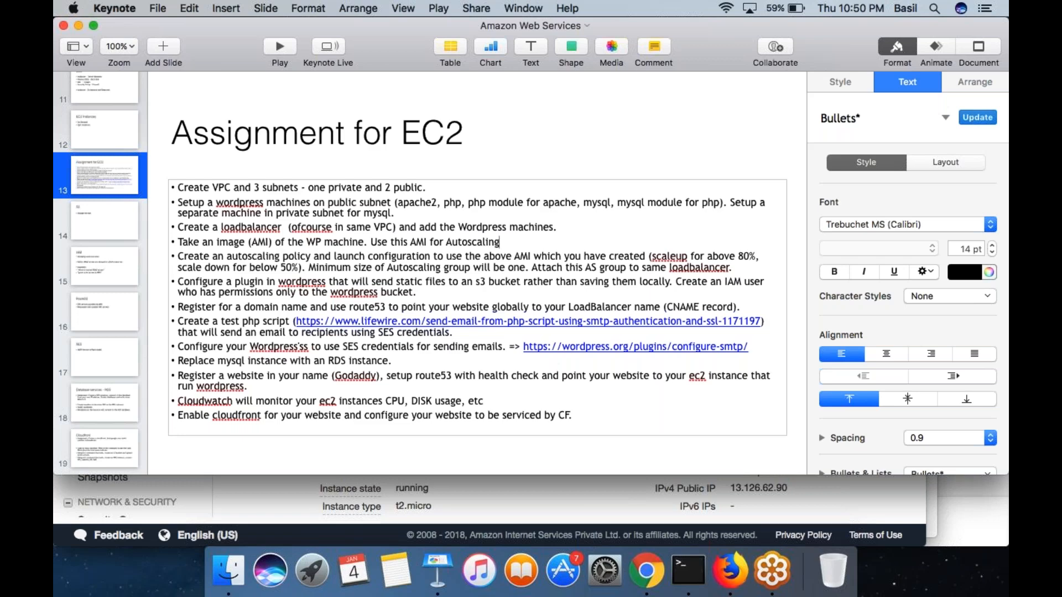
- Switch to Terminal and examine the dd if=/dev/zero of=/dev/null command running in the first SSH session
{"action": "left_click", "coordinate": [747, 44]}
{"action": "left_click", "coordinate": [662, 188]}
{"action": "left_click", "coordinate": [689, 570]}
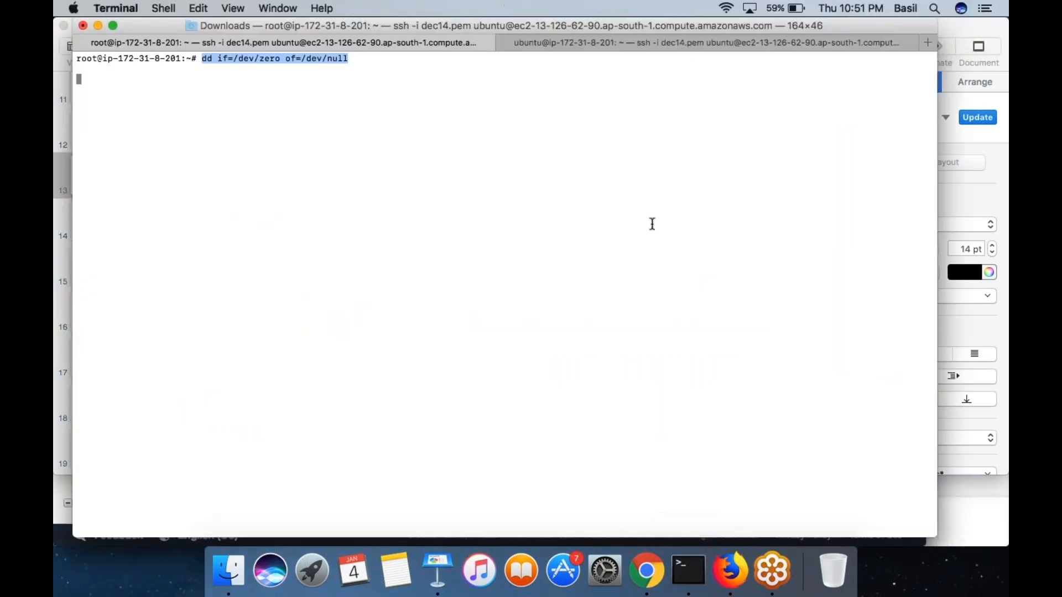
{"action": "left_click", "coordinate": [671, 220]}
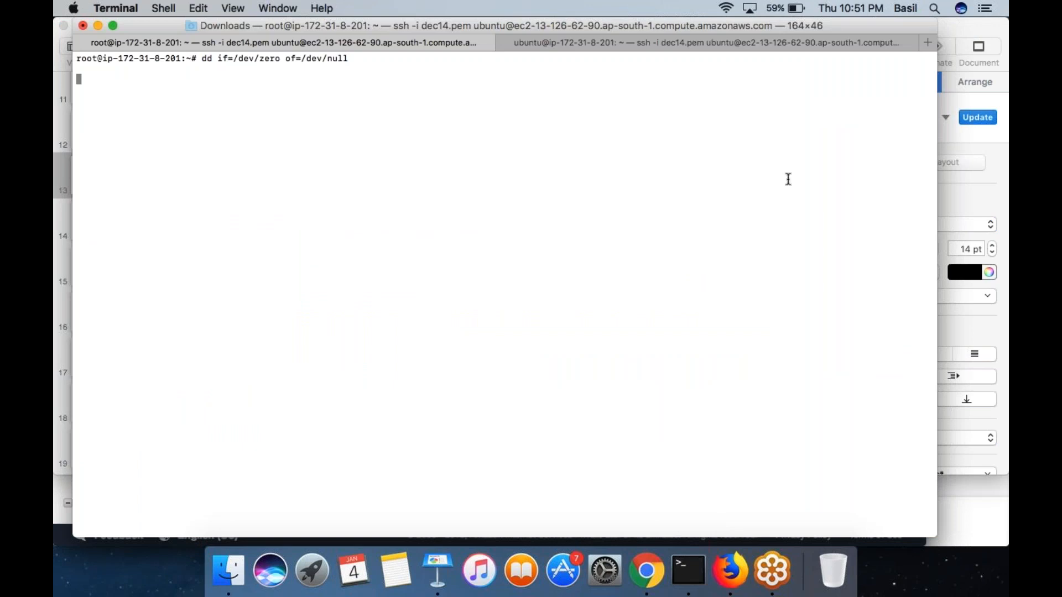
{"action": "left_click_drag", "start_coordinate": [158, 58], "coordinate": [153, 101]}
{"action": "triple_click", "coordinate": [215, 57]}
{"action": "left_click_drag", "start_coordinate": [214, 58], "coordinate": [220, 100]}
{"action": "triple_click", "coordinate": [220, 100]}
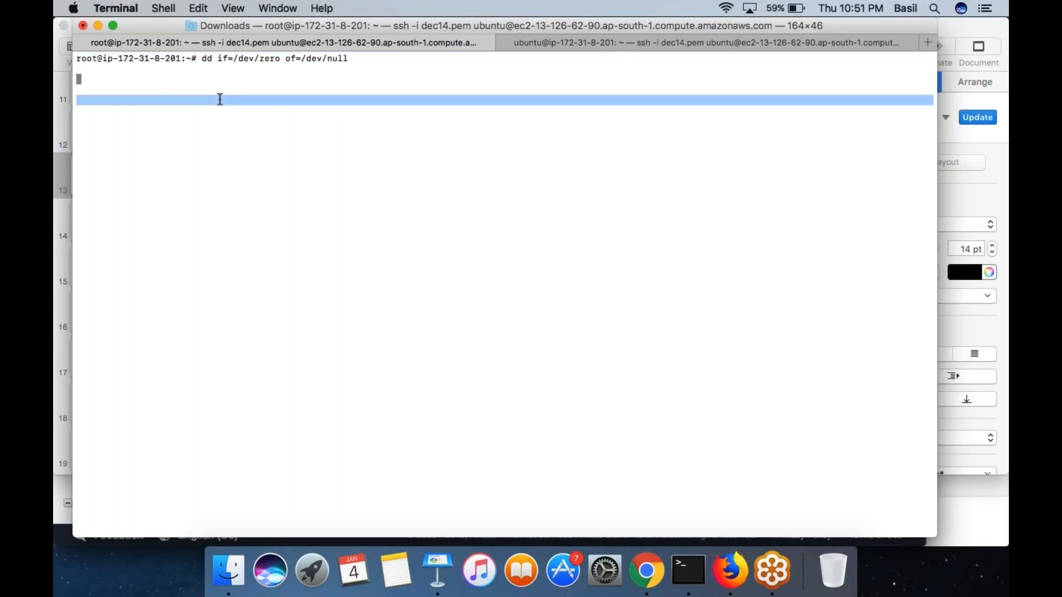
{"action": "left_click", "coordinate": [220, 100]}
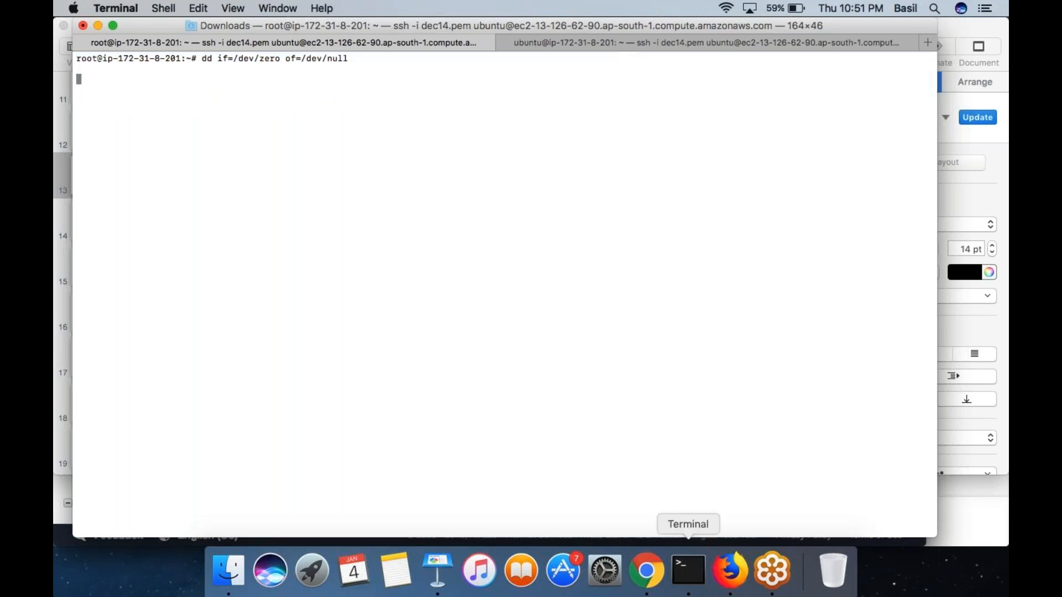
- Switch to Chrome, refresh the EC2 instance list, and view the details of instances i-04299795f748afddc and i-0d988cc7c4d41ac1a
{"action": "left_click", "coordinate": [646, 570]}
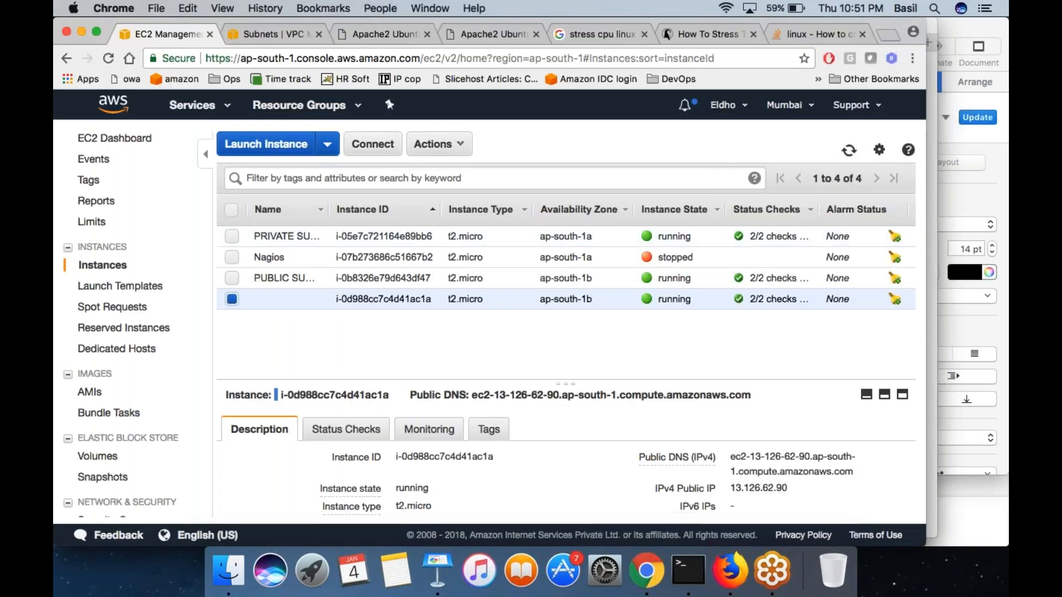
{"action": "left_click", "coordinate": [849, 150]}
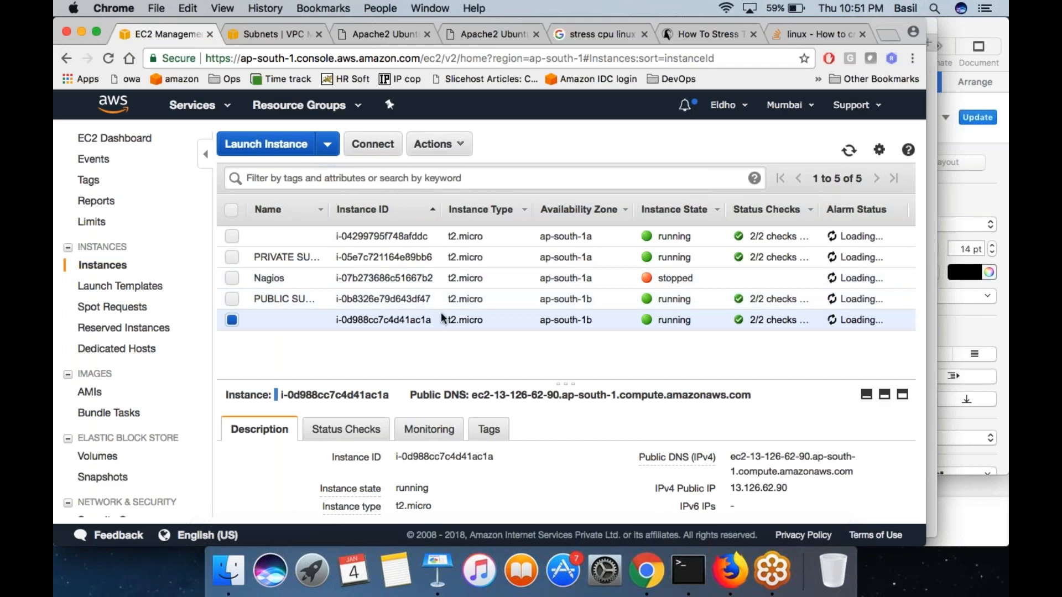
{"action": "left_click", "coordinate": [432, 236]}
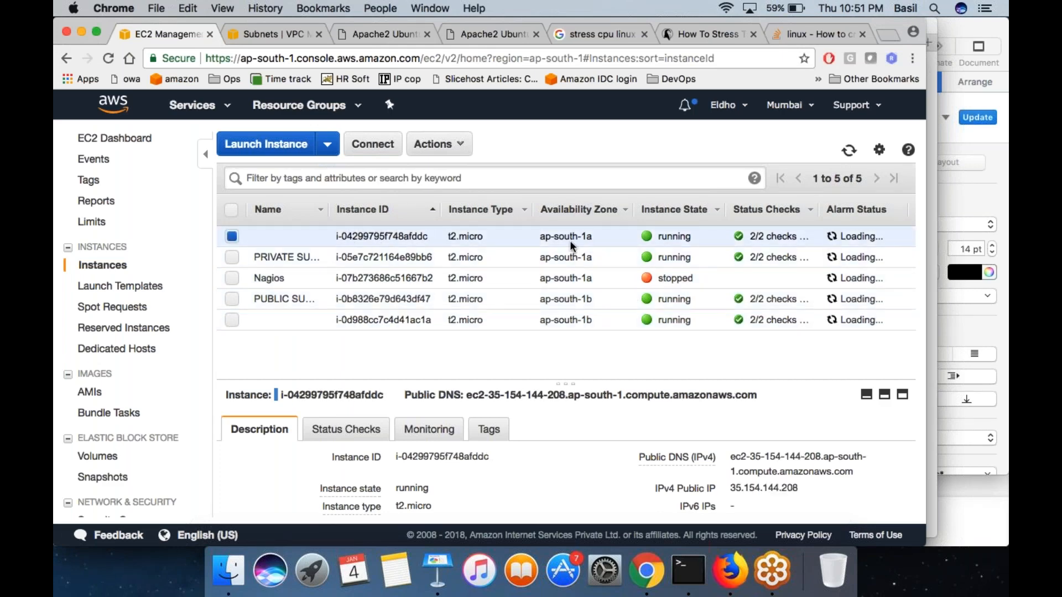
{"action": "left_click", "coordinate": [536, 321]}
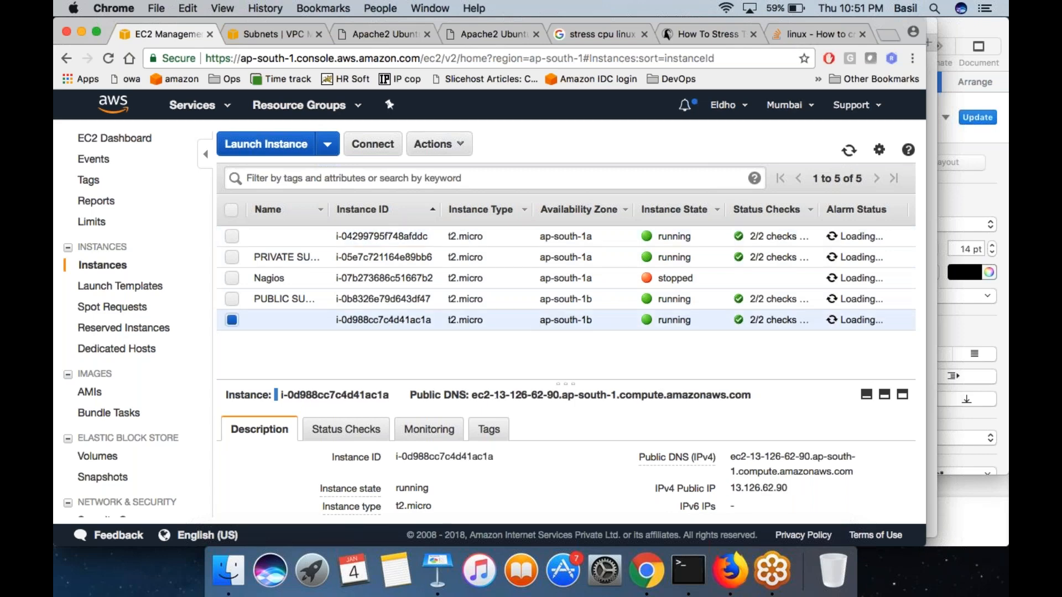
- Open the Auto Scaling Groups page of the EC2 console, checking the Terminal session while it loads
{"action": "scroll", "coordinate": [110, 413], "scroll_direction": "down", "scroll_amount": 10}
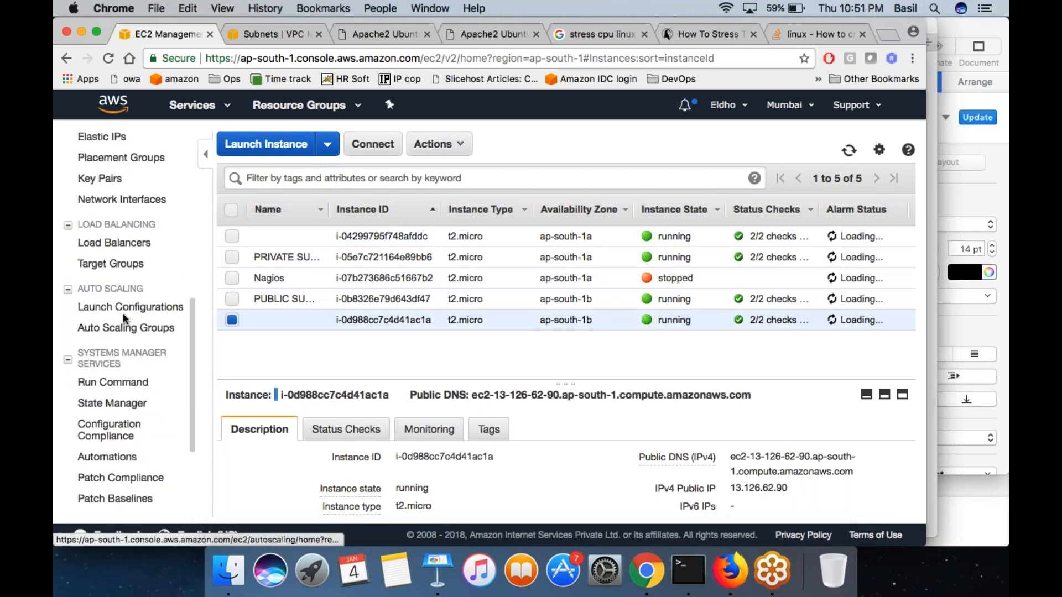
{"action": "left_click", "coordinate": [128, 329]}
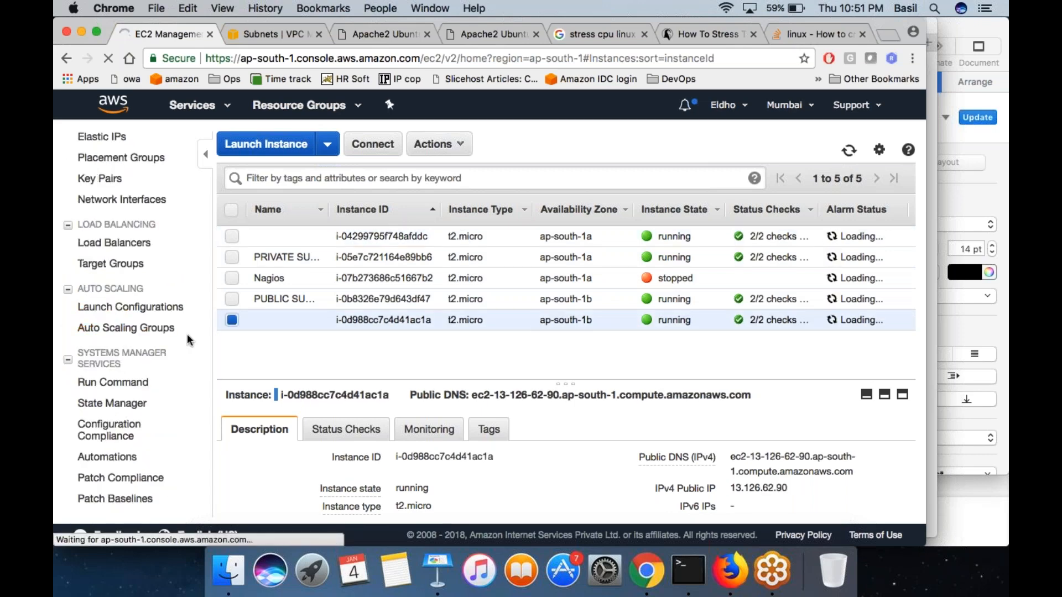
{"action": "right_click", "coordinate": [145, 328]}
{"action": "left_click", "coordinate": [124, 331]}
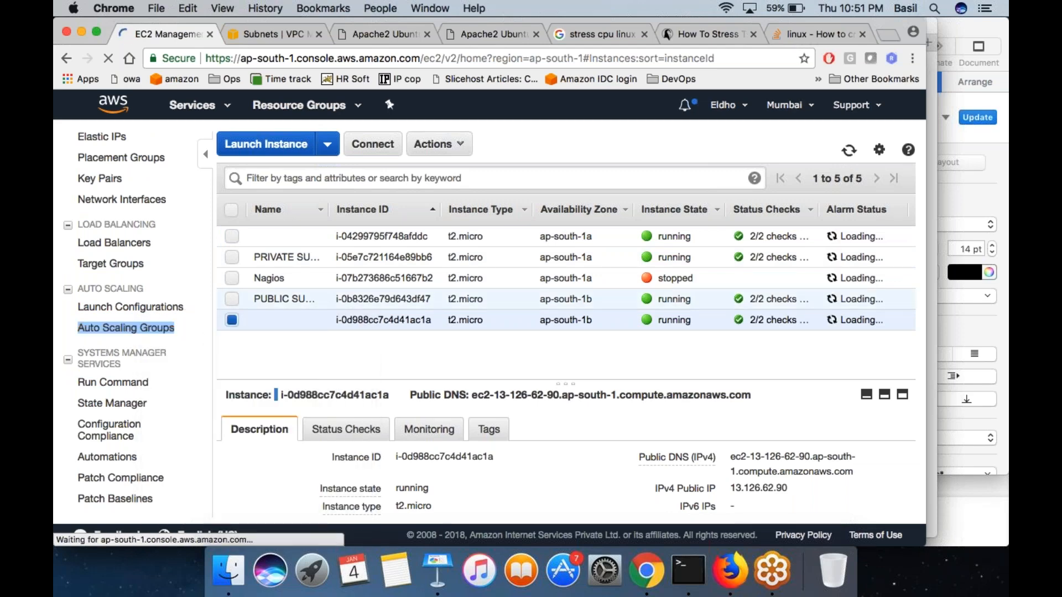
{"action": "left_click", "coordinate": [313, 357]}
{"action": "left_click", "coordinate": [130, 308]}
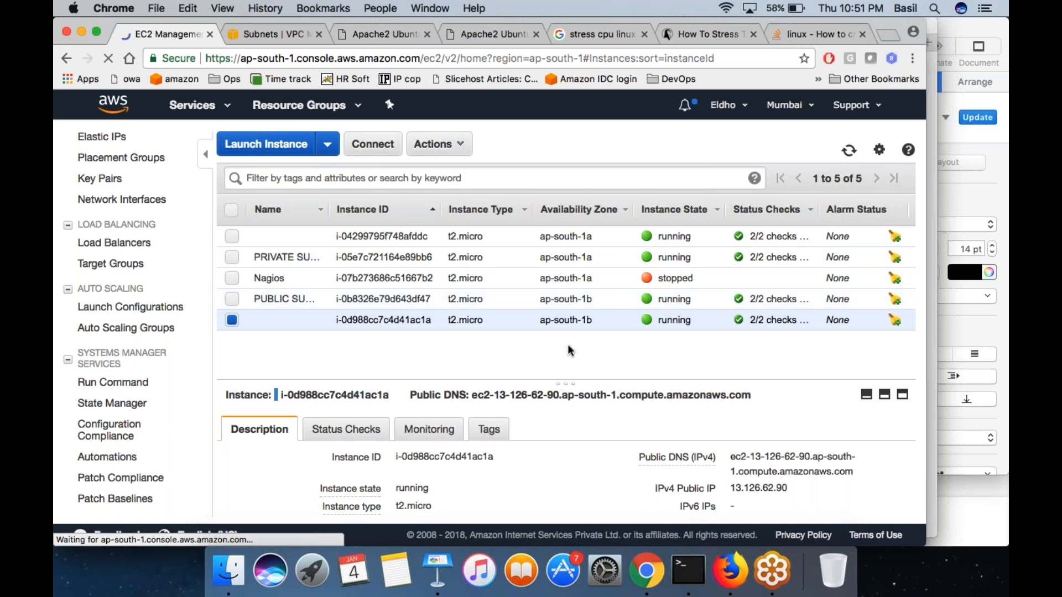
{"action": "left_click", "coordinate": [689, 587]}
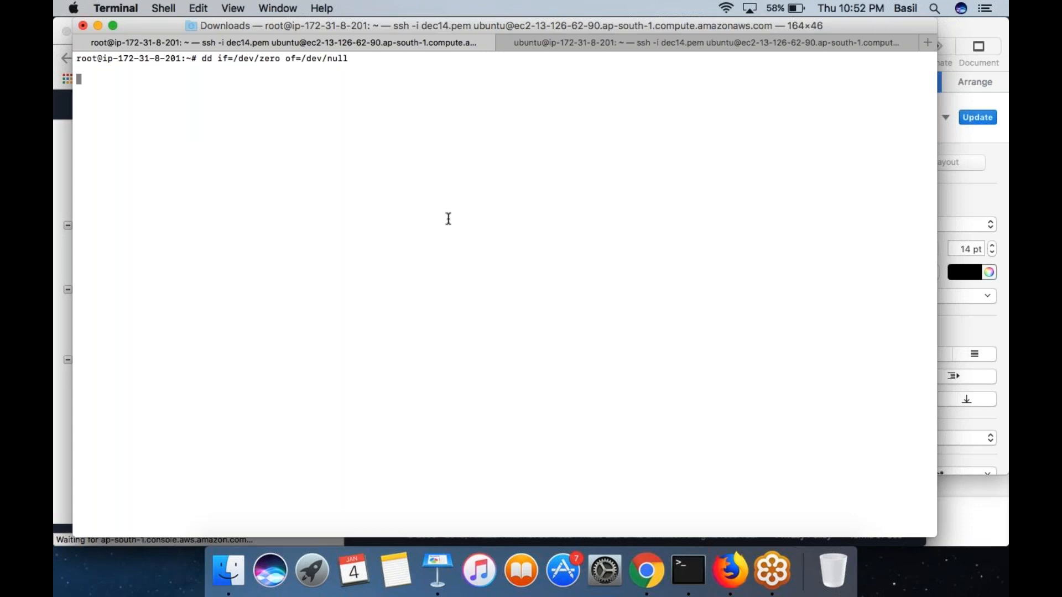
{"action": "key", "text": "super+Tab"}
{"action": "left_click", "coordinate": [127, 327]}
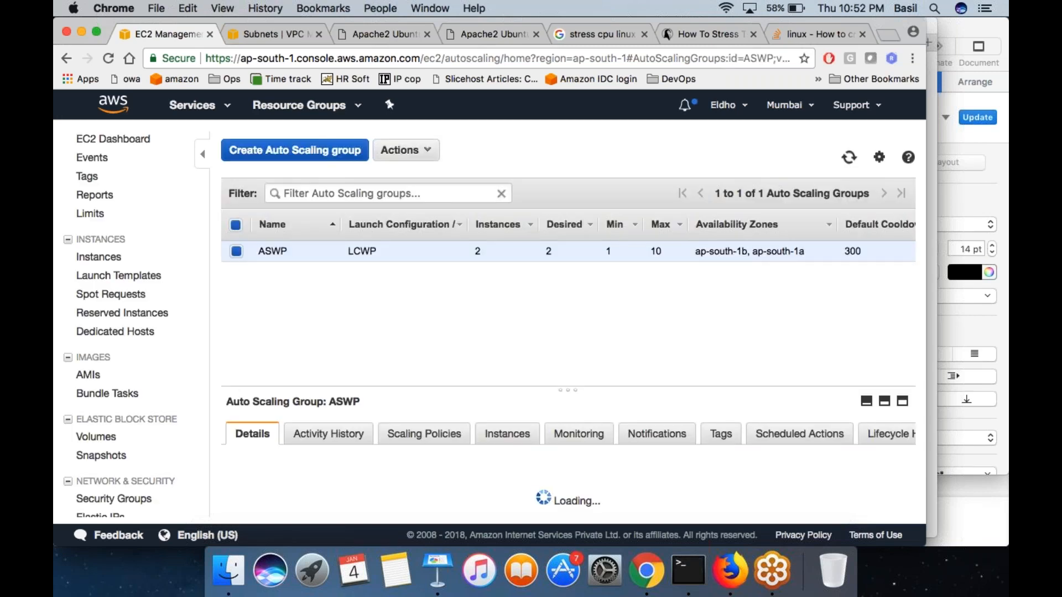
- Delete the Auto Scaling group ASWP and confirm the deletion
{"action": "double_click", "coordinate": [477, 251]}
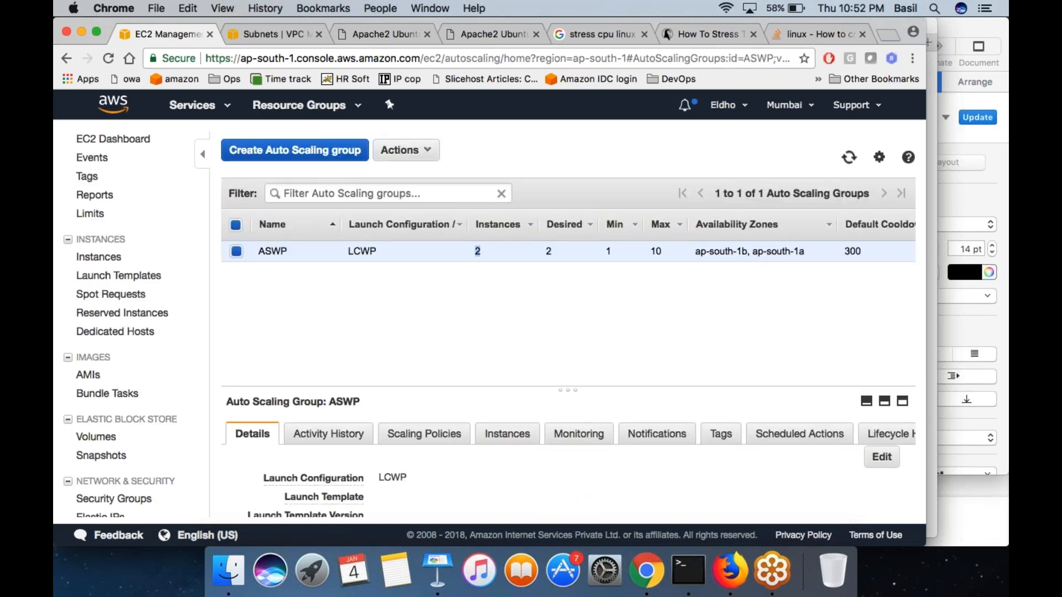
{"action": "right_click", "coordinate": [489, 256]}
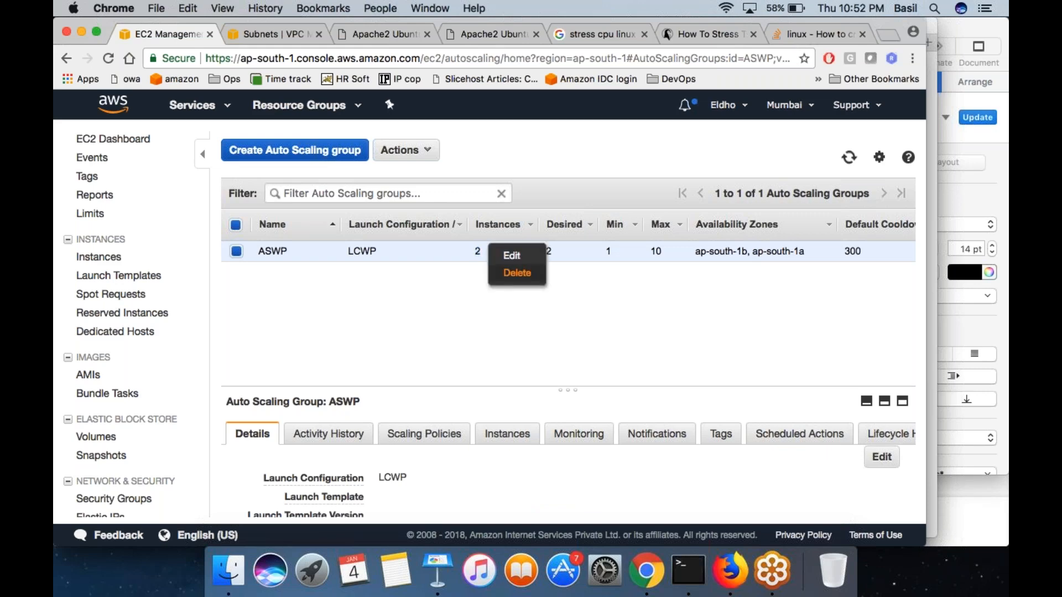
{"action": "left_click", "coordinate": [517, 273]}
{"action": "left_click", "coordinate": [580, 375]}
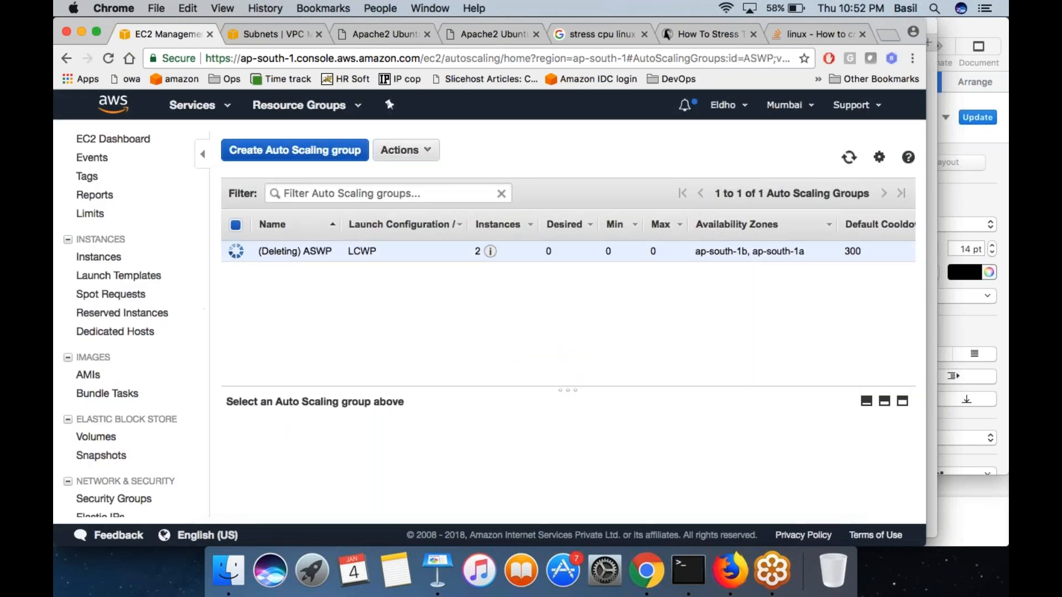
- Open the Load Balancers page of the EC2 console
{"action": "scroll", "coordinate": [100, 433], "scroll_direction": "down", "scroll_amount": 3}
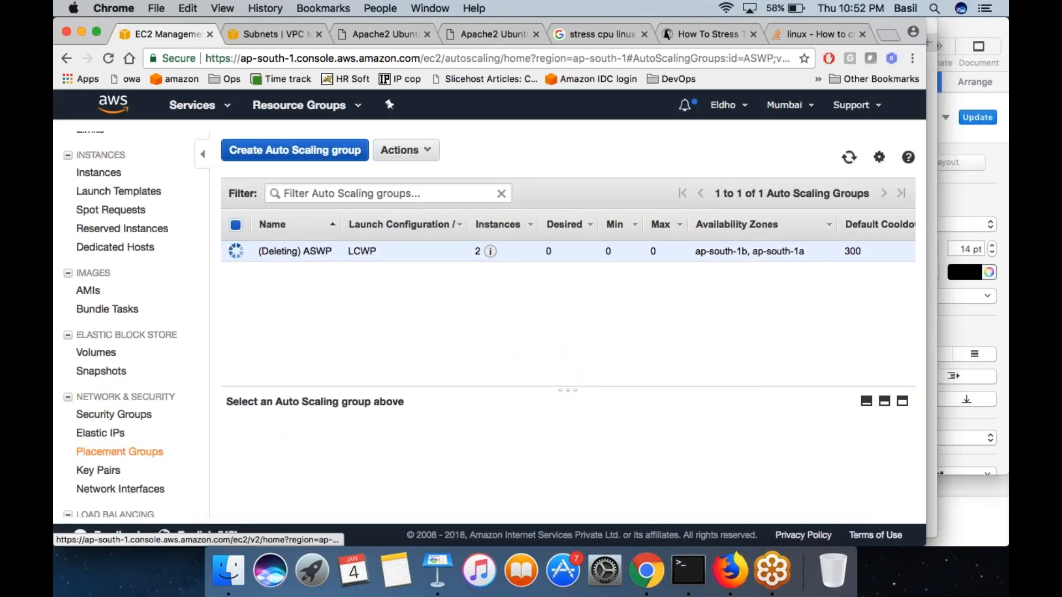
{"action": "scroll", "coordinate": [132, 332], "scroll_direction": "down", "scroll_amount": 5}
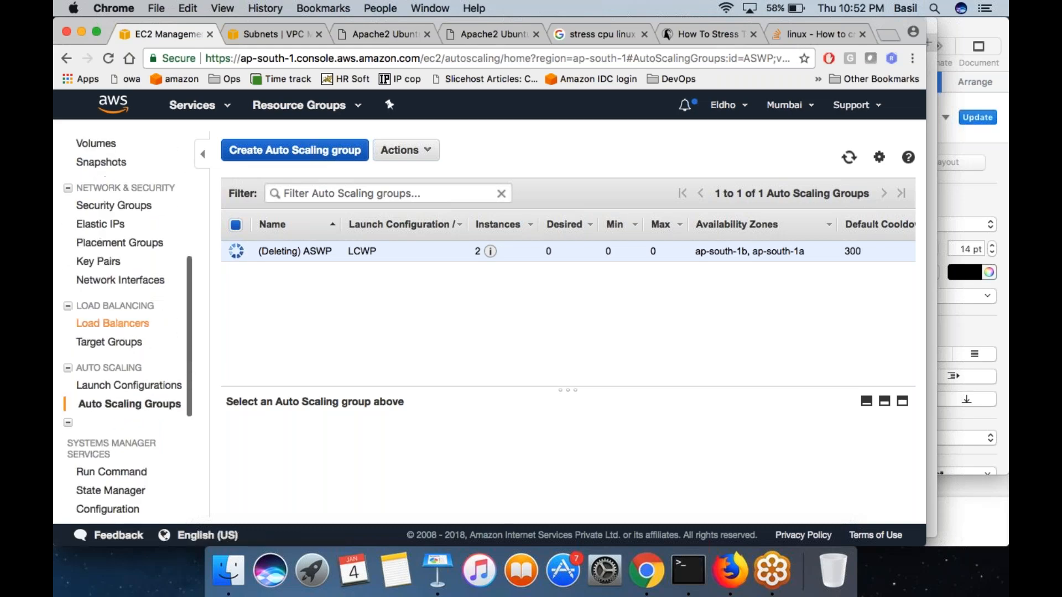
{"action": "left_click", "coordinate": [137, 325]}
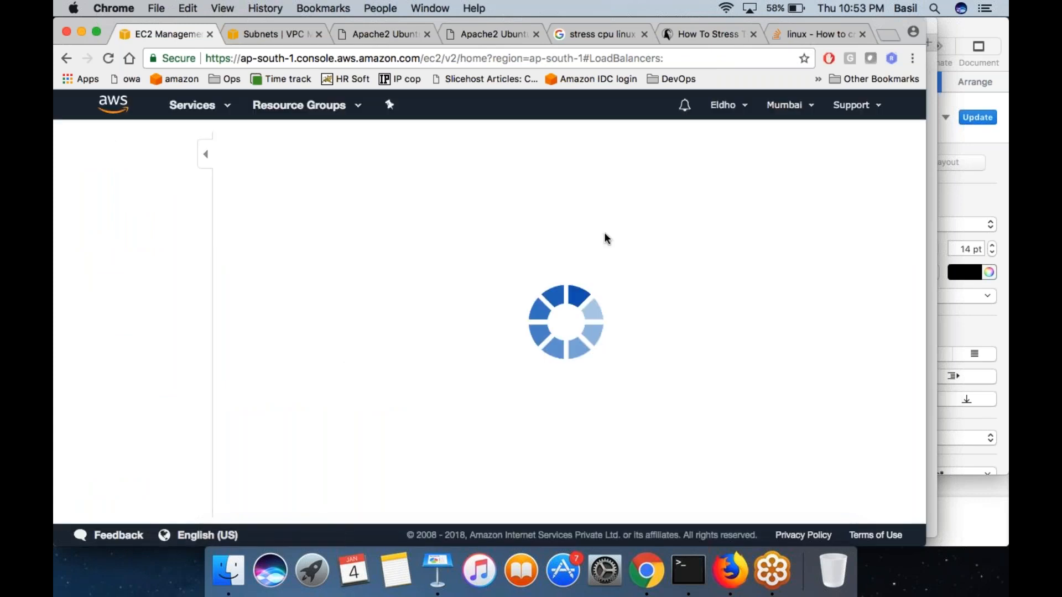
- Switch to Terminal and enter two blank lines at the first session's local prompt
{"action": "left_click", "coordinate": [689, 569]}
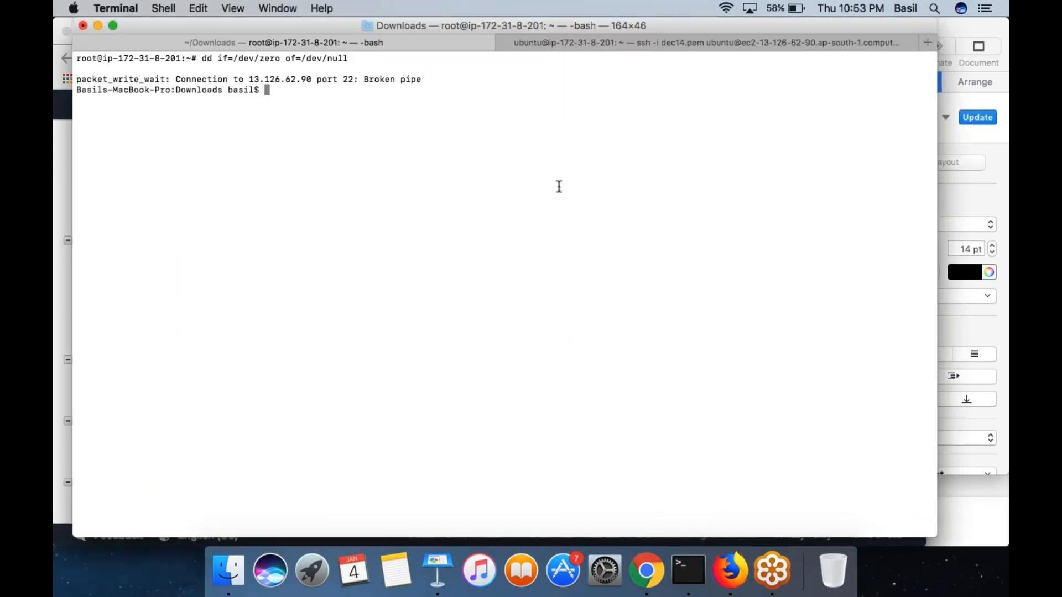
{"action": "key", "text": "Return"}
{"action": "key", "text": "Return"}
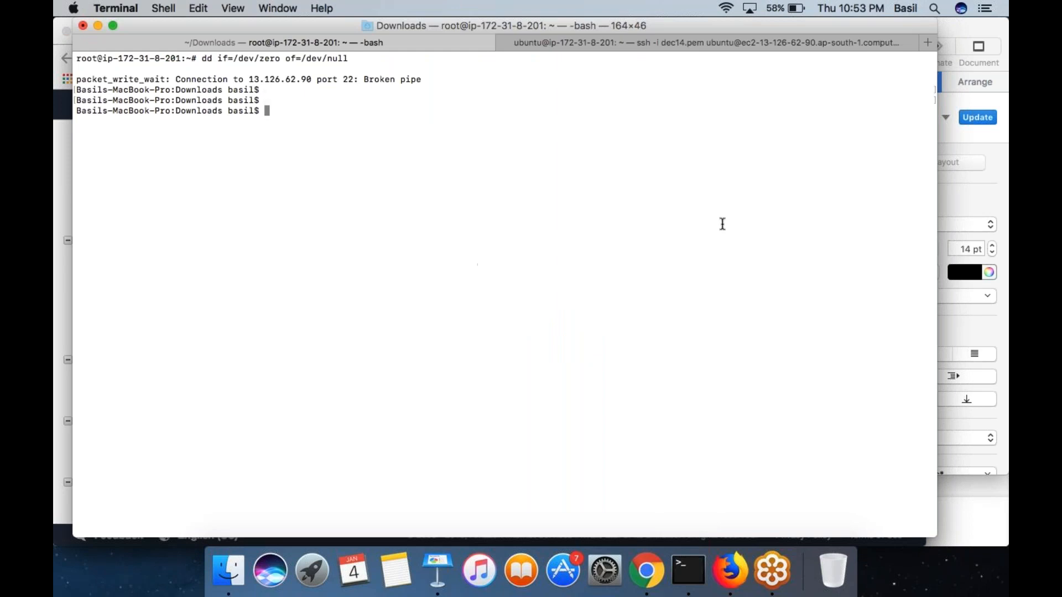
- Handwrite a sample .com domain name in green over the blank area of the Terminal window
{"action": "left_click", "coordinate": [992, 216]}
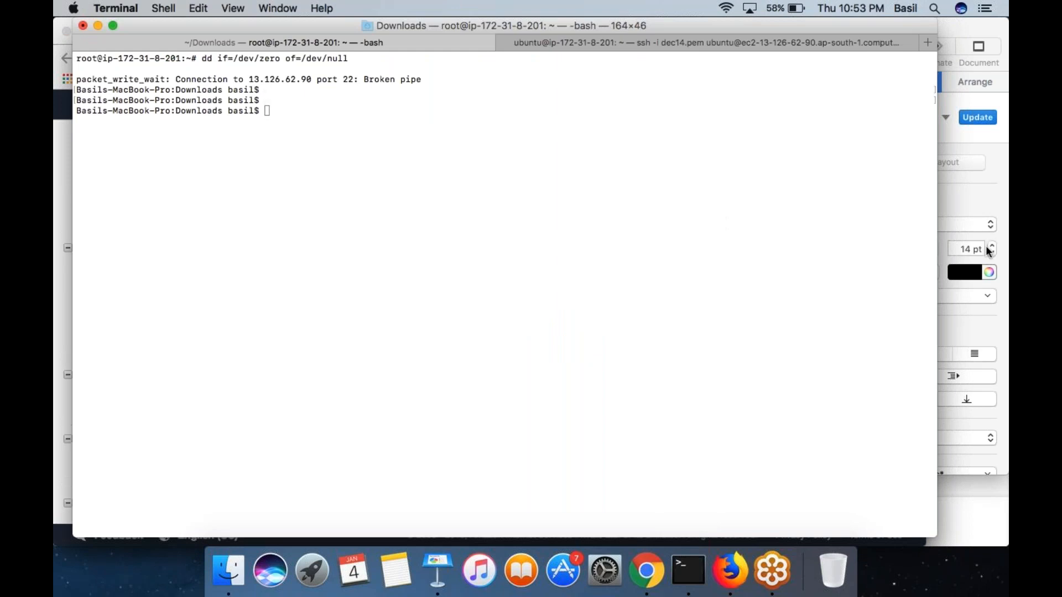
{"action": "left_click_drag", "start_coordinate": [128, 181], "coordinate": [161, 288]}
{"action": "left_click_drag", "start_coordinate": [220, 223], "coordinate": [250, 194]}
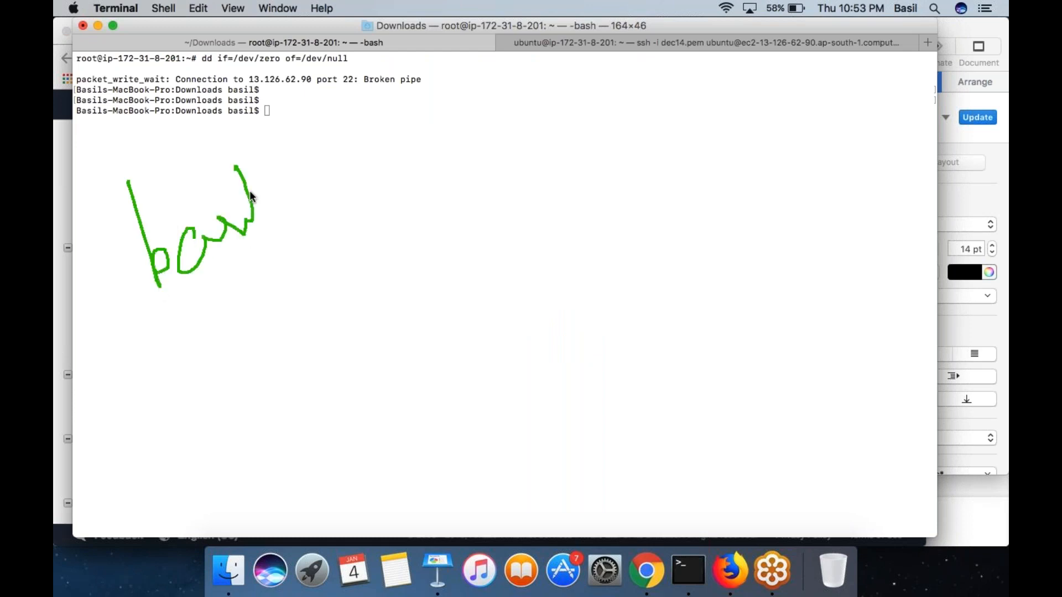
{"action": "left_click", "coordinate": [280, 197]}
{"action": "mouse_move", "coordinate": [323, 156]}
{"action": "left_mouse_down"}
{"action": "mouse_move", "coordinate": [346, 181]}
{"action": "mouse_move", "coordinate": [367, 139]}
{"action": "mouse_move", "coordinate": [431, 132]}
{"action": "left_mouse_up"}
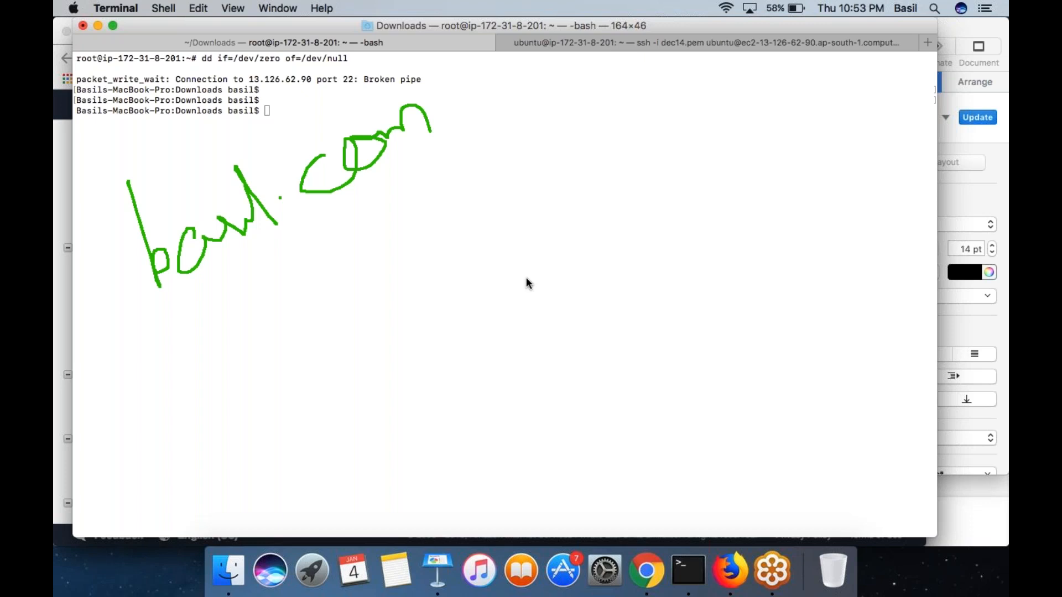
- Draw a large box containing the letters ELB and an inner box with three small circles, with a check mark beside it
{"action": "mouse_move", "coordinate": [712, 52]}
{"action": "left_mouse_down"}
{"action": "mouse_move", "coordinate": [639, 62]}
{"action": "mouse_move", "coordinate": [563, 132]}
{"action": "mouse_move", "coordinate": [569, 258]}
{"action": "mouse_move", "coordinate": [889, 173]}
{"action": "mouse_move", "coordinate": [862, 54]}
{"action": "mouse_move", "coordinate": [682, 38]}
{"action": "left_mouse_up"}
{"action": "left_click_drag", "start_coordinate": [650, 116], "coordinate": [675, 160]}
{"action": "left_click_drag", "start_coordinate": [685, 114], "coordinate": [702, 171]}
{"action": "mouse_move", "coordinate": [719, 108]}
{"action": "left_mouse_down"}
{"action": "mouse_move", "coordinate": [733, 143]}
{"action": "mouse_move", "coordinate": [716, 174]}
{"action": "left_mouse_up"}
{"action": "left_click_drag", "start_coordinate": [804, 158], "coordinate": [806, 147]}
{"action": "left_click_drag", "start_coordinate": [836, 180], "coordinate": [835, 189]}
{"action": "mouse_move", "coordinate": [838, 88]}
{"action": "left_mouse_down"}
{"action": "mouse_move", "coordinate": [795, 75]}
{"action": "mouse_move", "coordinate": [794, 207]}
{"action": "mouse_move", "coordinate": [873, 96]}
{"action": "left_mouse_up"}
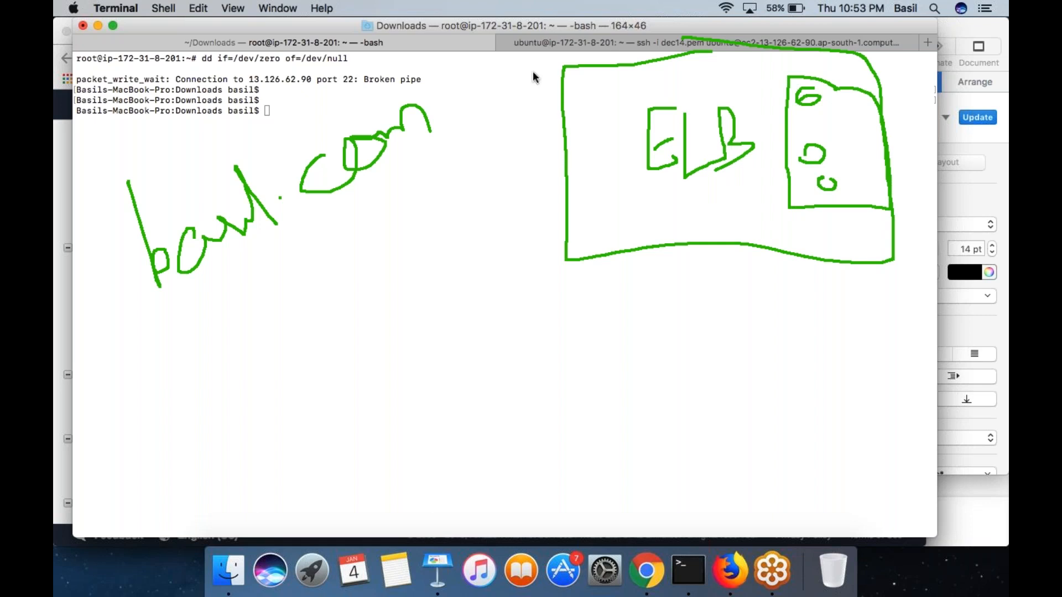
{"action": "left_click_drag", "start_coordinate": [500, 71], "coordinate": [542, 7]}
- Draw a second large box below the first and add a small ELB box on the left edge of each
{"action": "mouse_move", "coordinate": [575, 325]}
{"action": "left_mouse_down"}
{"action": "mouse_move", "coordinate": [575, 510]}
{"action": "mouse_move", "coordinate": [828, 516]}
{"action": "mouse_move", "coordinate": [911, 469]}
{"action": "mouse_move", "coordinate": [896, 313]}
{"action": "mouse_move", "coordinate": [577, 335]}
{"action": "left_mouse_up"}
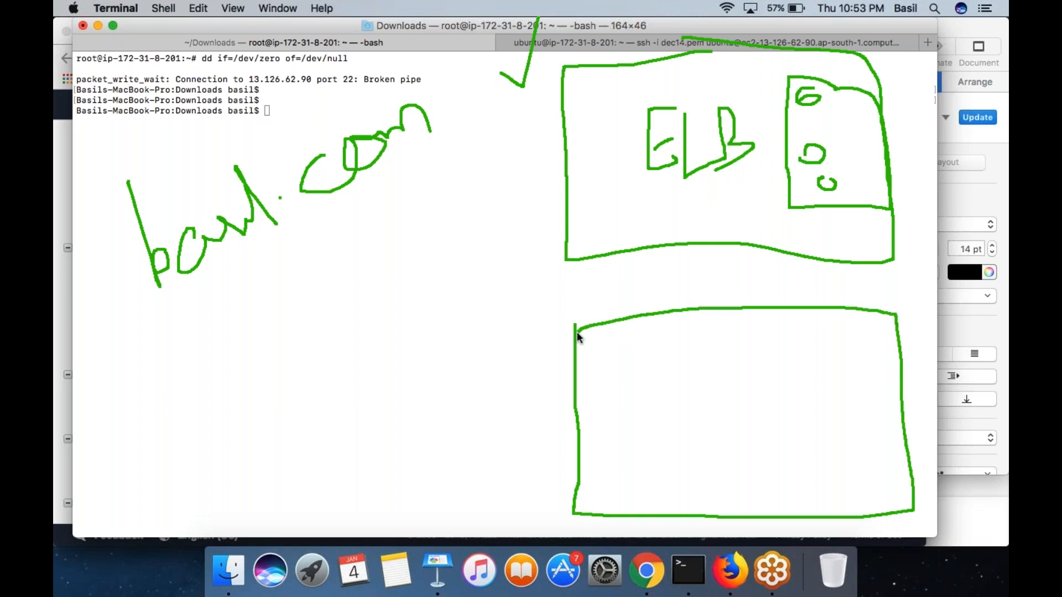
{"action": "mouse_move", "coordinate": [587, 101]}
{"action": "left_mouse_down"}
{"action": "mouse_move", "coordinate": [524, 123]}
{"action": "mouse_move", "coordinate": [536, 218]}
{"action": "mouse_move", "coordinate": [602, 218]}
{"action": "mouse_move", "coordinate": [594, 97]}
{"action": "left_mouse_up"}
{"action": "left_click_drag", "start_coordinate": [539, 129], "coordinate": [536, 141]}
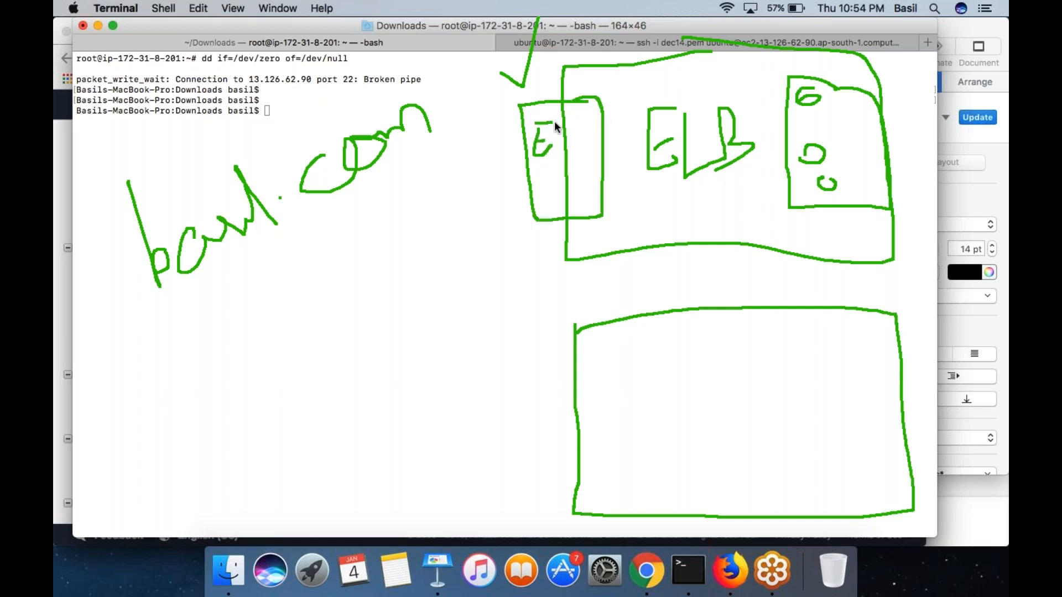
{"action": "left_click_drag", "start_coordinate": [581, 122], "coordinate": [594, 128]}
{"action": "mouse_move", "coordinate": [596, 410]}
{"action": "left_mouse_down"}
{"action": "mouse_move", "coordinate": [555, 412]}
{"action": "mouse_move", "coordinate": [553, 485]}
{"action": "mouse_move", "coordinate": [618, 457]}
{"action": "mouse_move", "coordinate": [610, 406]}
{"action": "left_mouse_up"}
{"action": "left_click", "coordinate": [563, 450]}
{"action": "left_click_drag", "start_coordinate": [594, 420], "coordinate": [601, 444]}
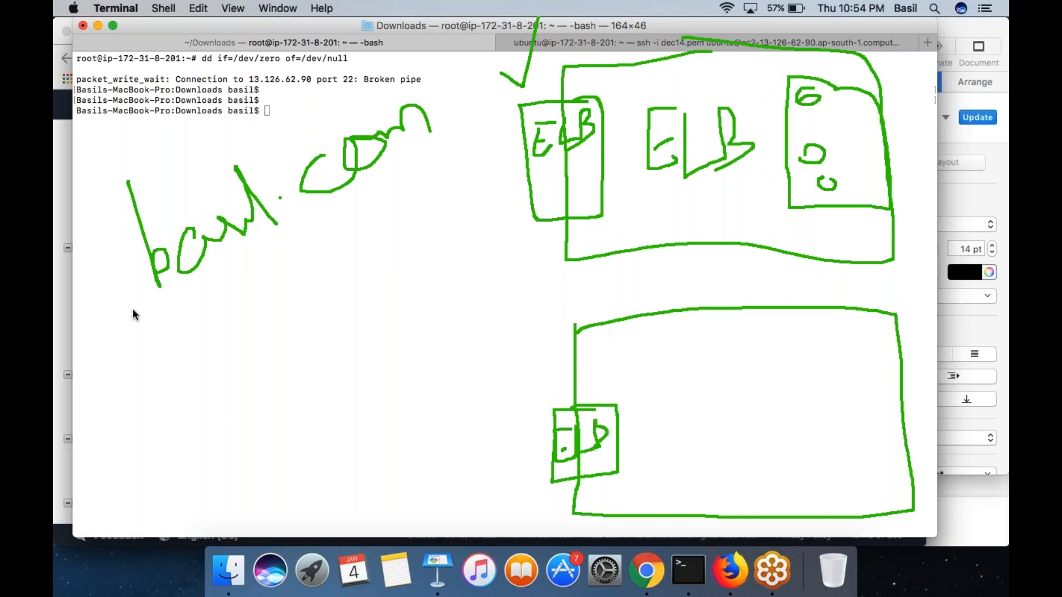
- Draw an outline around the handwritten domain name
{"action": "mouse_move", "coordinate": [221, 131]}
{"action": "left_mouse_down"}
{"action": "mouse_move", "coordinate": [175, 141]}
{"action": "mouse_move", "coordinate": [68, 235]}
{"action": "mouse_move", "coordinate": [426, 195]}
{"action": "mouse_move", "coordinate": [446, 123]}
{"action": "mouse_move", "coordinate": [202, 141]}
{"action": "left_mouse_up"}
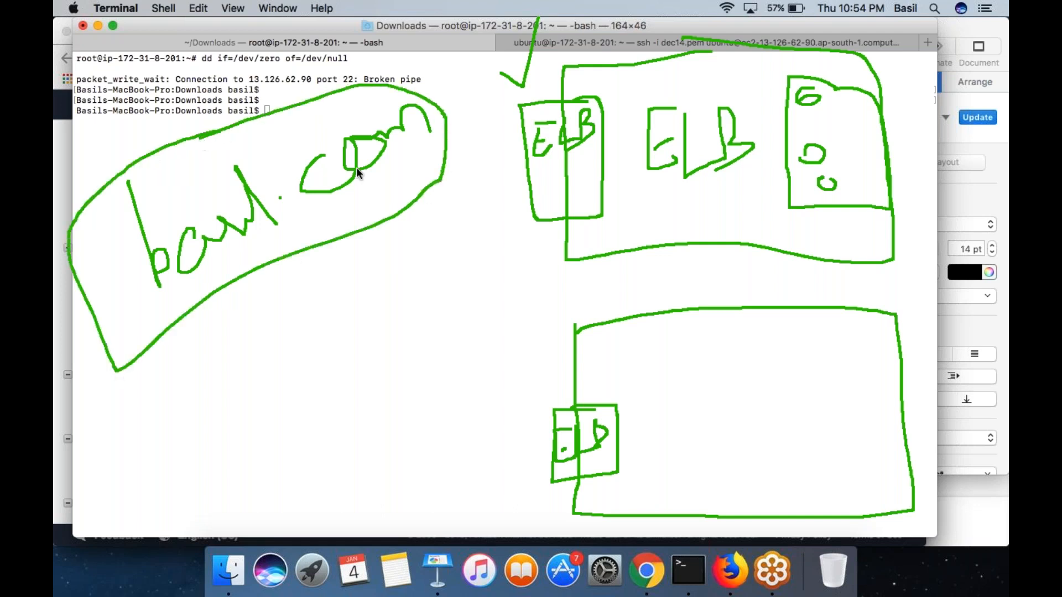
- Draw arrows from the outlined domain name to both small ELB boxes and cross out the upper arrow
{"action": "mouse_move", "coordinate": [253, 318]}
{"action": "left_mouse_down"}
{"action": "mouse_move", "coordinate": [522, 179]}
{"action": "mouse_move", "coordinate": [506, 220]}
{"action": "left_mouse_up"}
{"action": "mouse_move", "coordinate": [255, 339]}
{"action": "left_mouse_down"}
{"action": "mouse_move", "coordinate": [551, 439]}
{"action": "mouse_move", "coordinate": [523, 398]}
{"action": "left_mouse_up"}
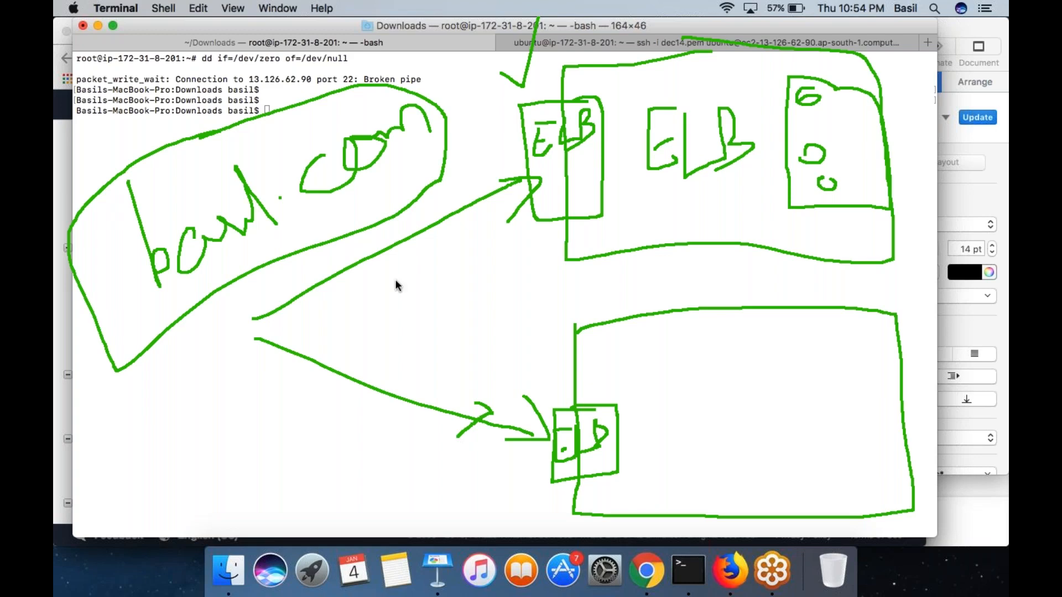
{"action": "mouse_move", "coordinate": [393, 237]}
{"action": "left_mouse_down"}
{"action": "mouse_move", "coordinate": [420, 237]}
{"action": "mouse_move", "coordinate": [411, 263]}
{"action": "left_mouse_up"}
{"action": "left_click", "coordinate": [504, 133]}
{"action": "left_click_drag", "start_coordinate": [473, 142], "coordinate": [531, 233]}
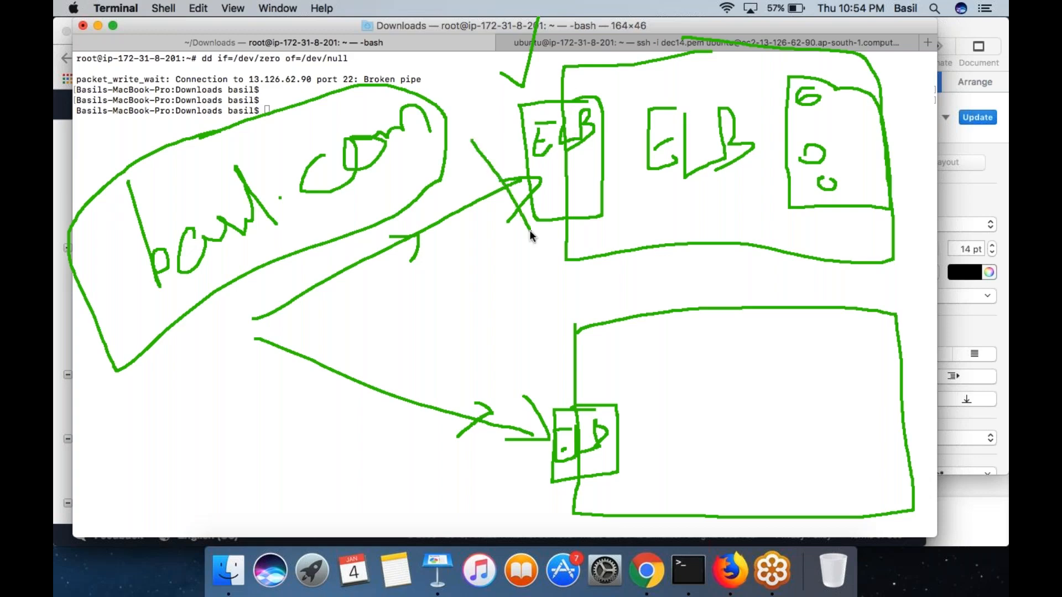
{"action": "left_click_drag", "start_coordinate": [503, 136], "coordinate": [489, 292]}
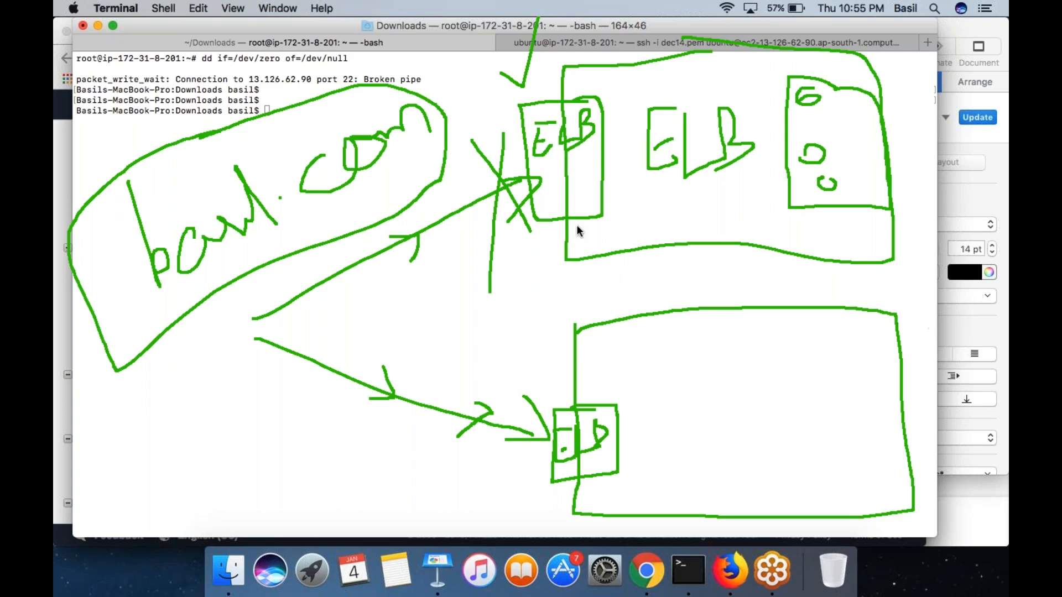
- Clear the existing annotations and draw a box containing the handwritten label R53
{"action": "key", "text": "Escape"}
{"action": "left_click_drag", "start_coordinate": [464, 218], "coordinate": [460, 127]}
{"action": "left_click_drag", "start_coordinate": [557, 117], "coordinate": [524, 156]}
{"action": "mouse_move", "coordinate": [572, 126]}
{"action": "left_mouse_down"}
{"action": "mouse_move", "coordinate": [603, 156]}
{"action": "mouse_move", "coordinate": [584, 172]}
{"action": "left_mouse_up"}
{"action": "mouse_move", "coordinate": [624, 84]}
{"action": "left_mouse_down"}
{"action": "mouse_move", "coordinate": [375, 112]}
{"action": "mouse_move", "coordinate": [499, 232]}
{"action": "mouse_move", "coordinate": [640, 168]}
{"action": "mouse_move", "coordinate": [628, 102]}
{"action": "left_mouse_up"}
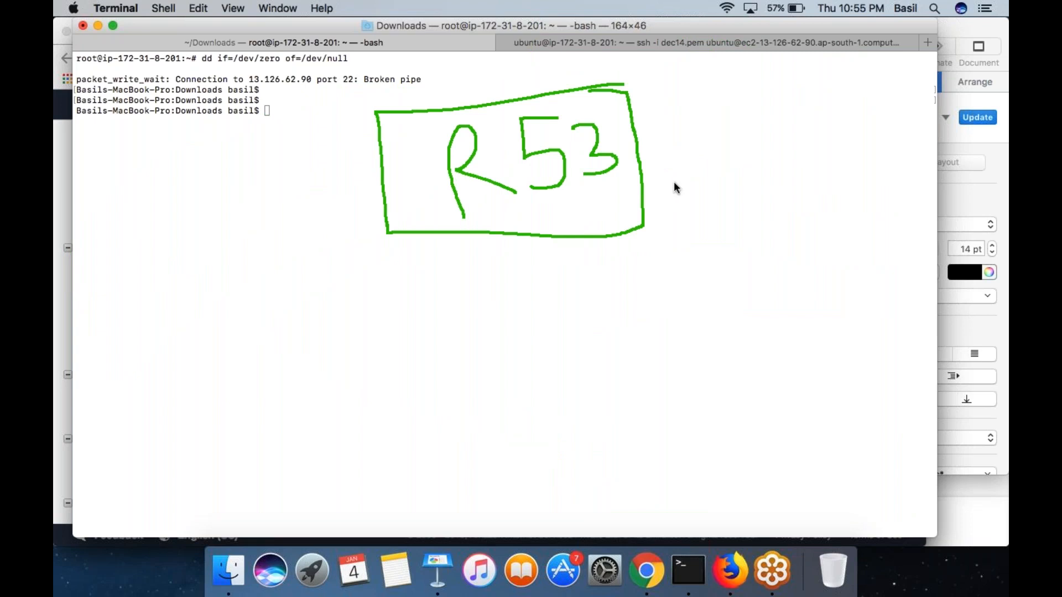
- Write an A record beside the R53 box with an arrow to a letter E, and handwrite CNAM above the arrow
{"action": "mouse_move", "coordinate": [675, 157]}
{"action": "left_mouse_down"}
{"action": "mouse_move", "coordinate": [689, 102]}
{"action": "mouse_move", "coordinate": [713, 135]}
{"action": "mouse_move", "coordinate": [703, 122]}
{"action": "left_mouse_up"}
{"action": "left_click_drag", "start_coordinate": [802, 99], "coordinate": [797, 127]}
{"action": "mouse_move", "coordinate": [843, 80]}
{"action": "left_mouse_down"}
{"action": "mouse_move", "coordinate": [822, 88]}
{"action": "mouse_move", "coordinate": [849, 110]}
{"action": "mouse_move", "coordinate": [835, 99]}
{"action": "left_mouse_up"}
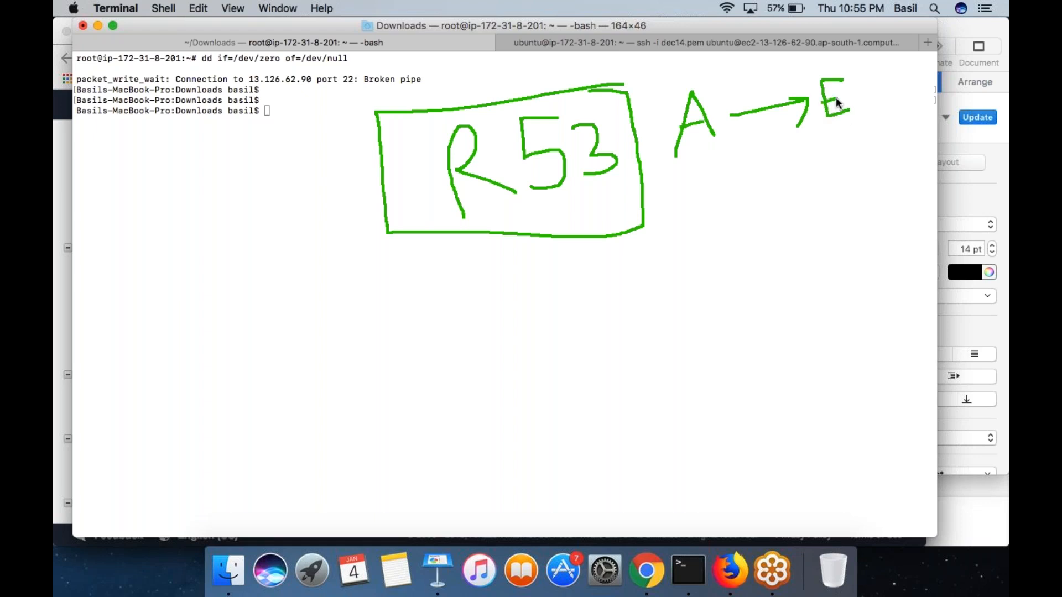
{"action": "left_click_drag", "start_coordinate": [698, 111], "coordinate": [690, 128]}
{"action": "mouse_move", "coordinate": [725, 78]}
{"action": "left_mouse_down"}
{"action": "mouse_move", "coordinate": [712, 97]}
{"action": "mouse_move", "coordinate": [755, 83]}
{"action": "mouse_move", "coordinate": [785, 47]}
{"action": "left_mouse_up"}
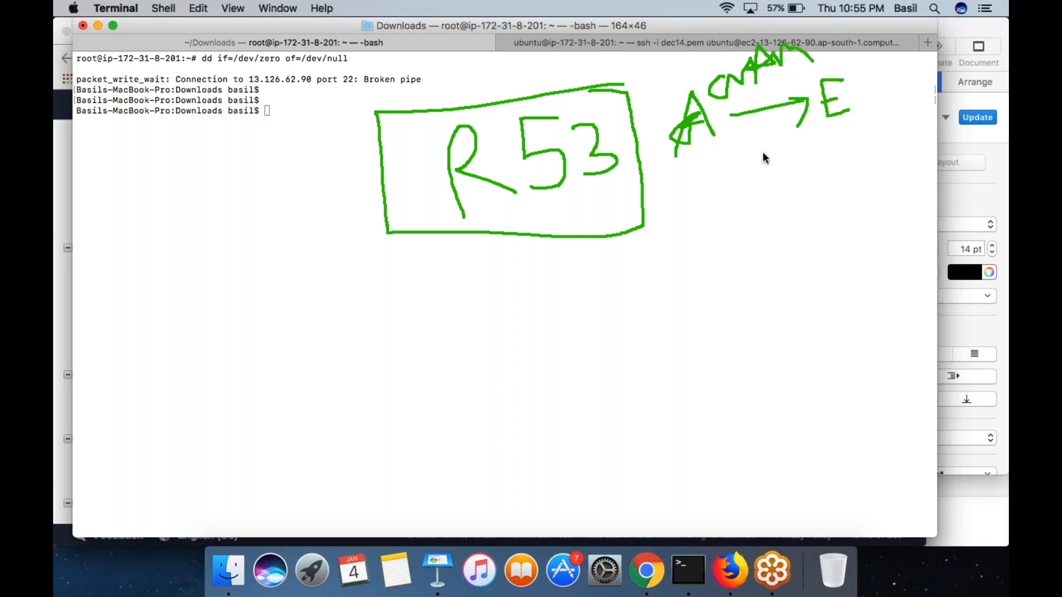
- Draw an empty box under the A-to-E arrow, a curved arrow from A to a second E, and outlines around both Es
{"action": "mouse_move", "coordinate": [837, 144]}
{"action": "left_mouse_down"}
{"action": "mouse_move", "coordinate": [800, 152]}
{"action": "mouse_move", "coordinate": [780, 242]}
{"action": "mouse_move", "coordinate": [813, 95]}
{"action": "left_mouse_up"}
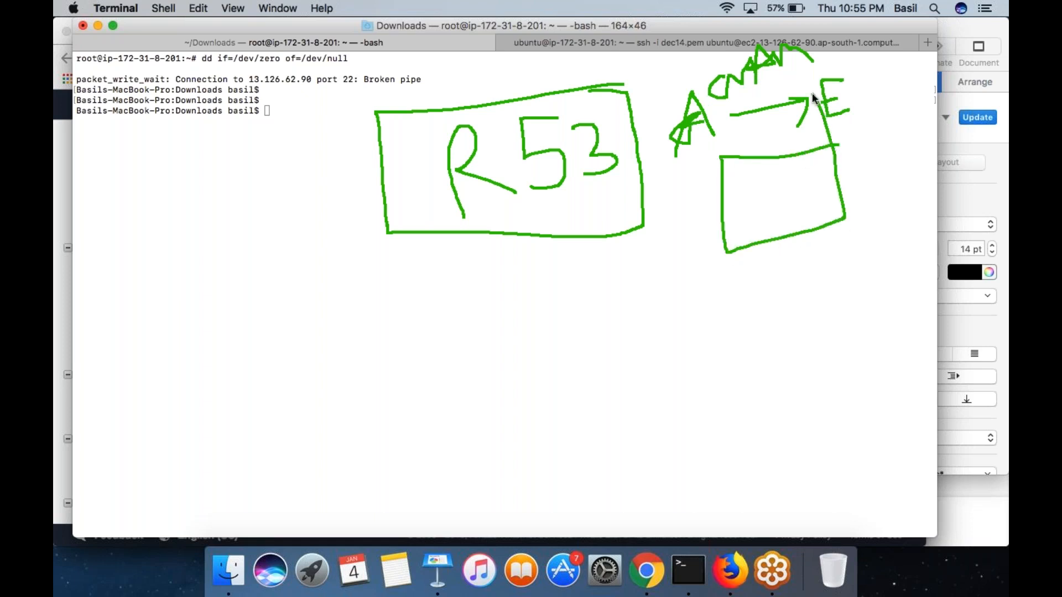
{"action": "mouse_move", "coordinate": [681, 166]}
{"action": "left_mouse_down"}
{"action": "mouse_move", "coordinate": [761, 278]}
{"action": "mouse_move", "coordinate": [881, 247]}
{"action": "mouse_move", "coordinate": [895, 272]}
{"action": "left_mouse_up"}
{"action": "left_click_drag", "start_coordinate": [925, 228], "coordinate": [917, 274]}
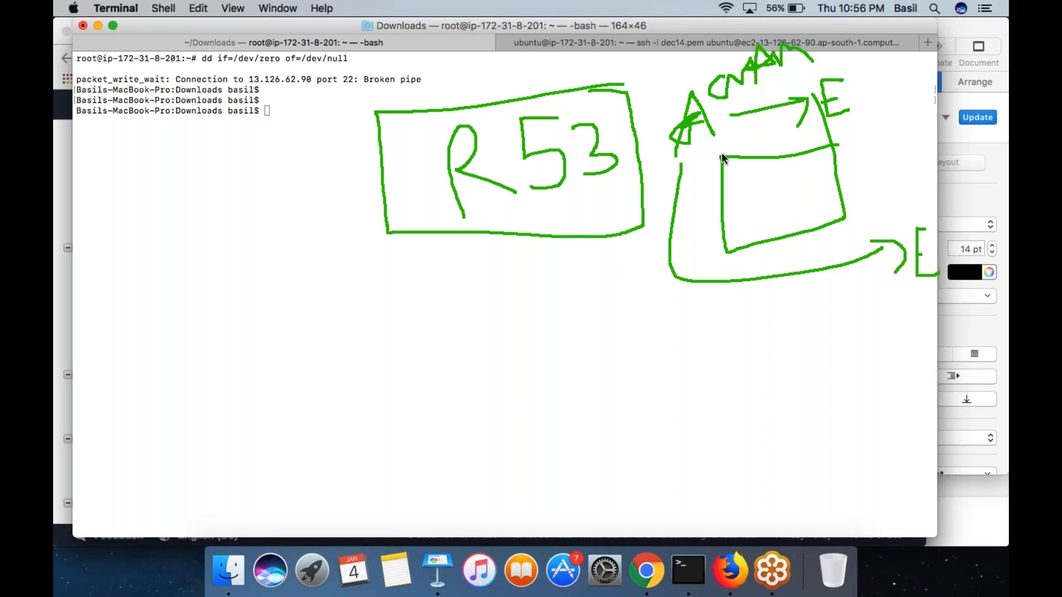
{"action": "mouse_move", "coordinate": [898, 62]}
{"action": "left_mouse_down"}
{"action": "mouse_move", "coordinate": [857, 62]}
{"action": "mouse_move", "coordinate": [812, 132]}
{"action": "mouse_move", "coordinate": [905, 118]}
{"action": "left_mouse_up"}
{"action": "mouse_move", "coordinate": [927, 197]}
{"action": "left_mouse_down"}
{"action": "mouse_move", "coordinate": [909, 205]}
{"action": "mouse_move", "coordinate": [873, 284]}
{"action": "mouse_move", "coordinate": [958, 275]}
{"action": "mouse_move", "coordinate": [933, 190]}
{"action": "left_mouse_up"}
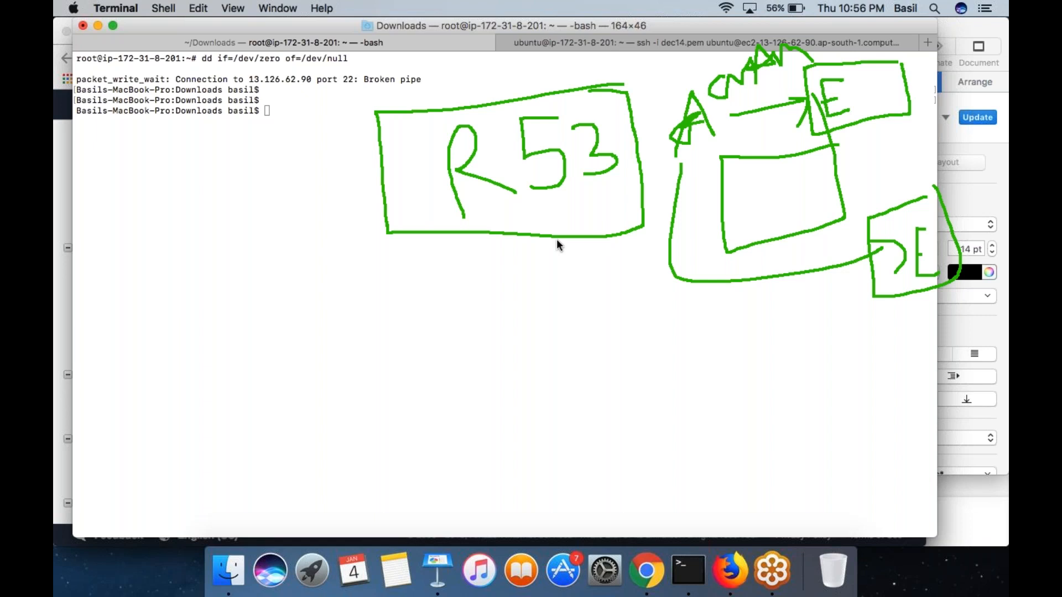
- Draw arrows from the R53 box to each outlined E and add a check stroke above the lower one
{"action": "mouse_move", "coordinate": [522, 240]}
{"action": "left_mouse_down"}
{"action": "mouse_move", "coordinate": [820, 268]}
{"action": "mouse_move", "coordinate": [820, 306]}
{"action": "left_mouse_up"}
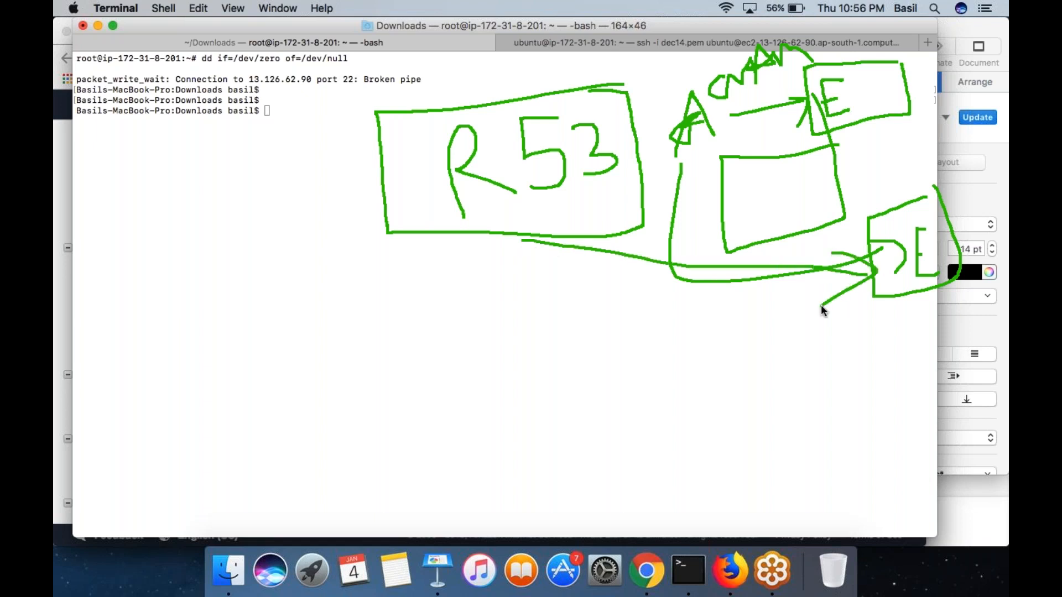
{"action": "mouse_move", "coordinate": [626, 177]}
{"action": "left_mouse_down"}
{"action": "mouse_move", "coordinate": [834, 135]}
{"action": "mouse_move", "coordinate": [782, 134]}
{"action": "mouse_move", "coordinate": [806, 176]}
{"action": "left_mouse_up"}
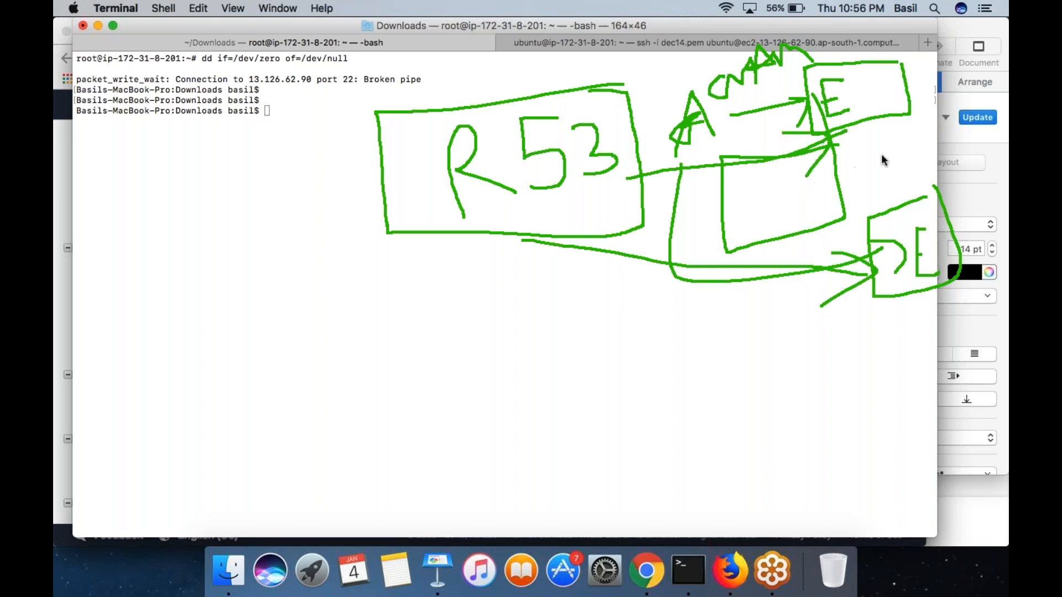
{"action": "left_click_drag", "start_coordinate": [927, 174], "coordinate": [964, 126]}
- Draw three client circles, arrows to and from R53 for the first circle, and a line from it to a separate box
{"action": "left_click_drag", "start_coordinate": [120, 282], "coordinate": [120, 288]}
{"action": "left_click_drag", "start_coordinate": [123, 447], "coordinate": [125, 448]}
{"action": "left_click_drag", "start_coordinate": [121, 291], "coordinate": [358, 189]}
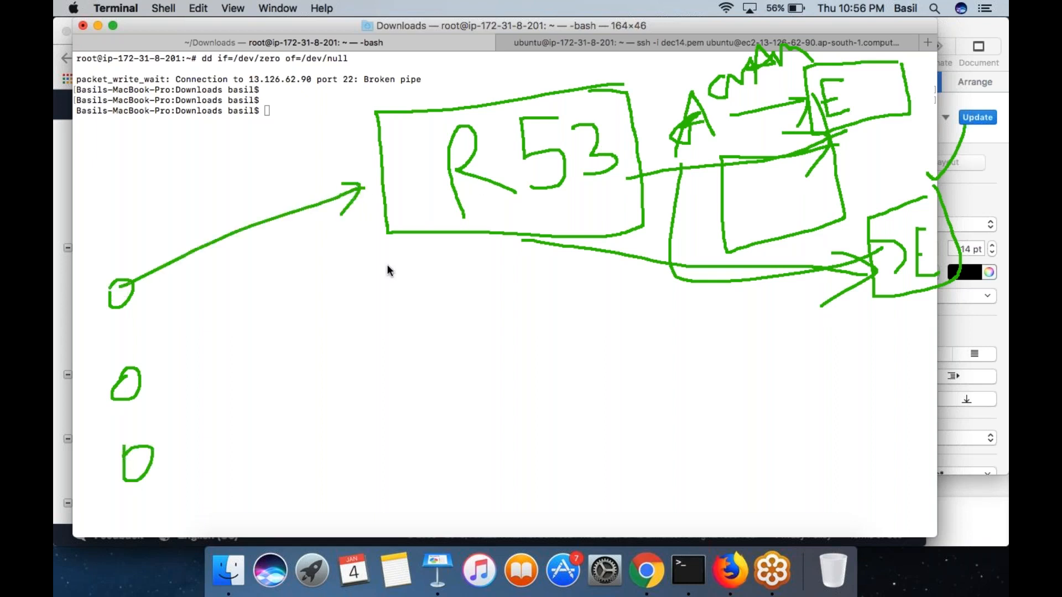
{"action": "mouse_move", "coordinate": [380, 220]}
{"action": "left_mouse_down"}
{"action": "mouse_move", "coordinate": [152, 295]}
{"action": "mouse_move", "coordinate": [176, 295]}
{"action": "left_mouse_up"}
{"action": "left_click_drag", "start_coordinate": [281, 277], "coordinate": [339, 267]}
{"action": "mouse_move", "coordinate": [129, 301]}
{"action": "left_mouse_down"}
{"action": "mouse_move", "coordinate": [529, 367]}
{"action": "mouse_move", "coordinate": [508, 433]}
{"action": "mouse_move", "coordinate": [559, 371]}
{"action": "left_mouse_up"}
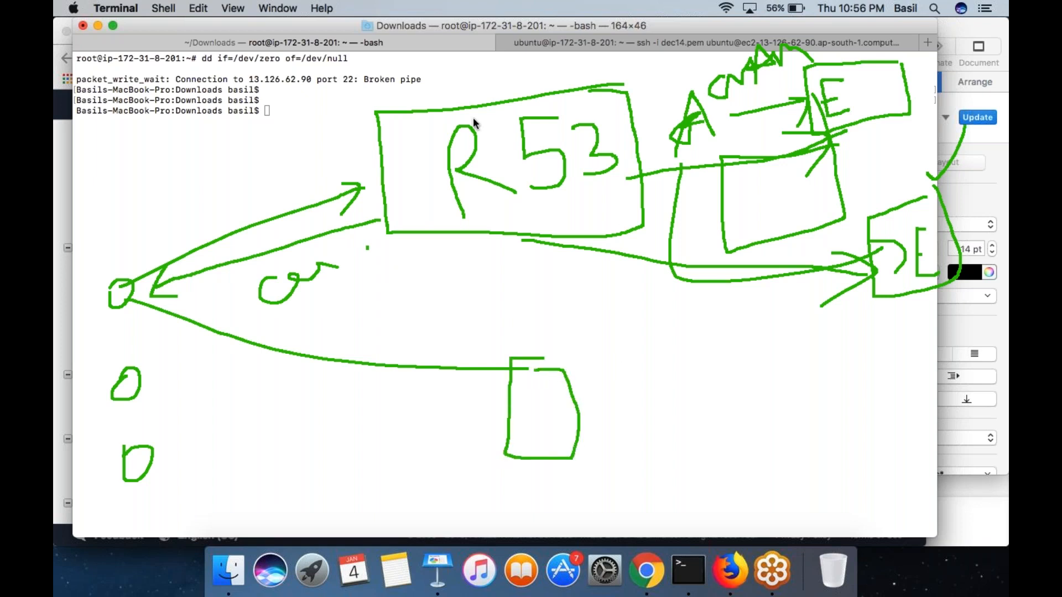
- Draw a large outline around the R53 diagram and strike a line through the R53 label
{"action": "mouse_move", "coordinate": [619, 62]}
{"action": "left_mouse_down"}
{"action": "mouse_move", "coordinate": [285, 71]}
{"action": "mouse_move", "coordinate": [334, 373]}
{"action": "mouse_move", "coordinate": [338, 489]}
{"action": "mouse_move", "coordinate": [719, 496]}
{"action": "mouse_move", "coordinate": [1004, 473]}
{"action": "mouse_move", "coordinate": [943, 80]}
{"action": "mouse_move", "coordinate": [689, 46]}
{"action": "mouse_move", "coordinate": [580, 71]}
{"action": "left_mouse_up"}
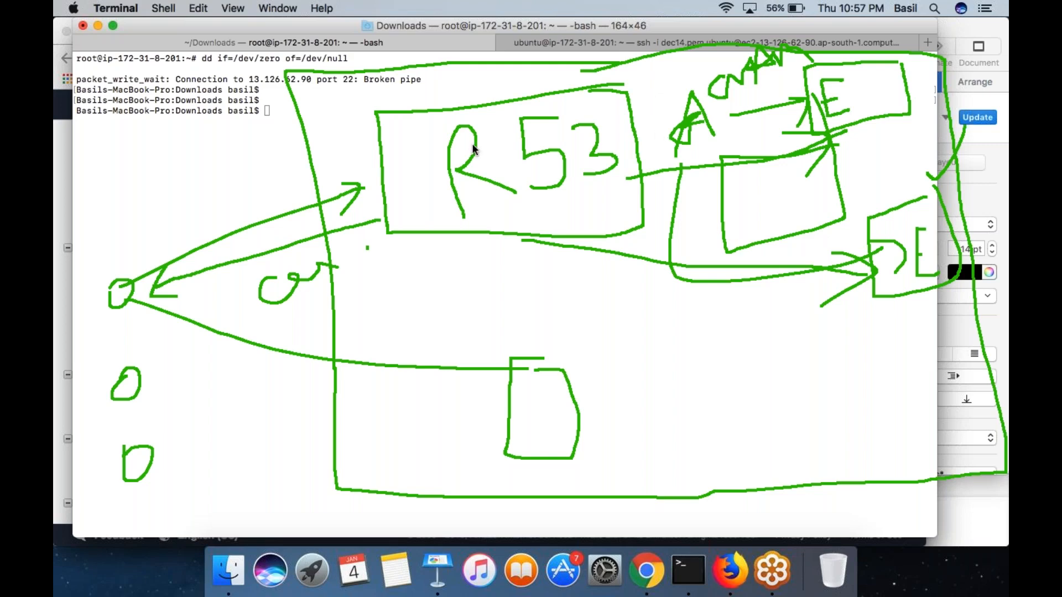
{"action": "left_click_drag", "start_coordinate": [424, 171], "coordinate": [603, 148]}
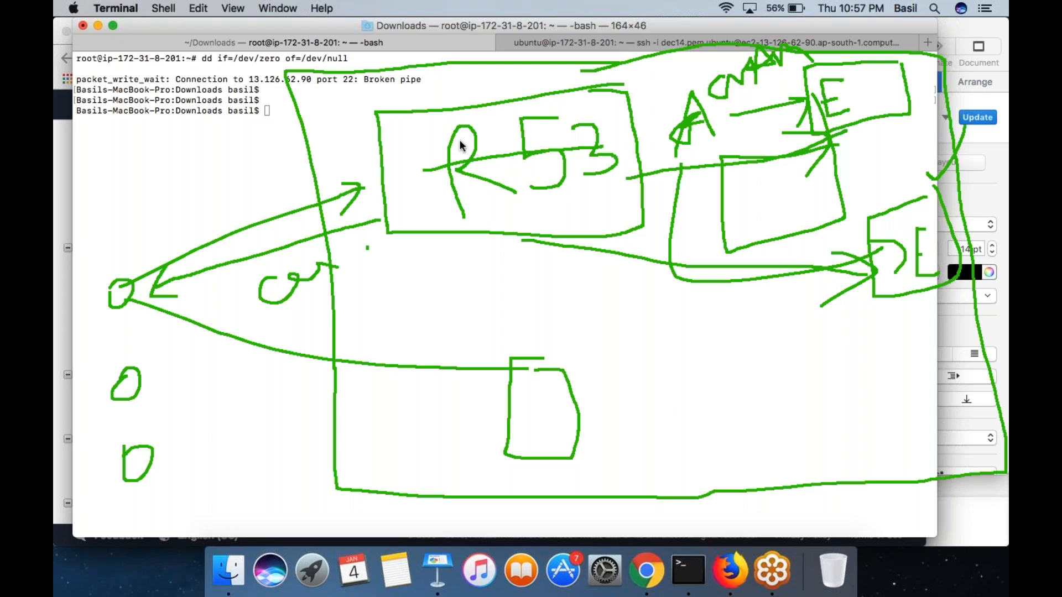
{"action": "left_click", "coordinate": [985, 54]}
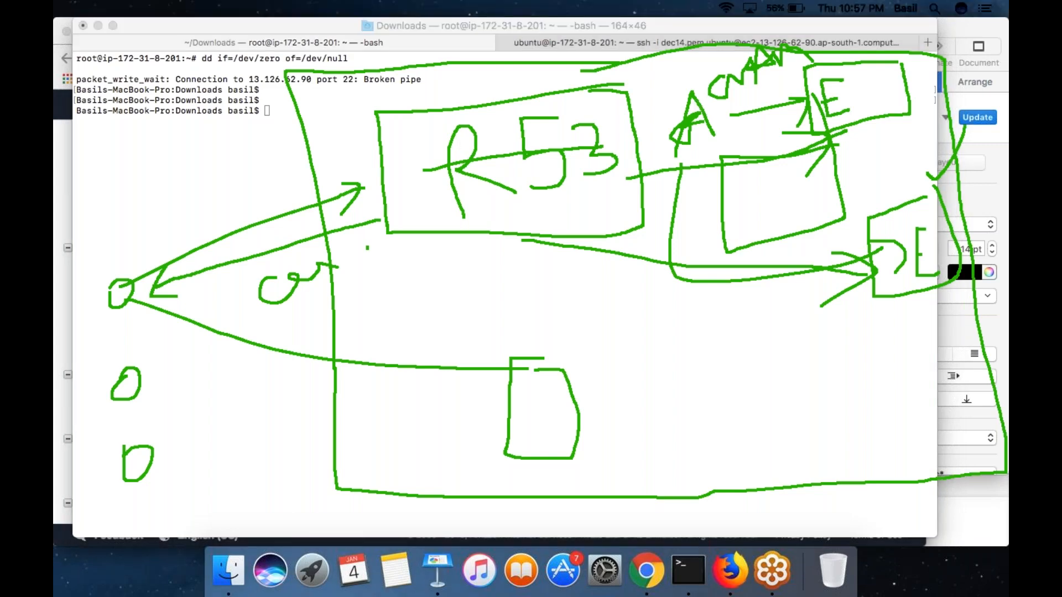